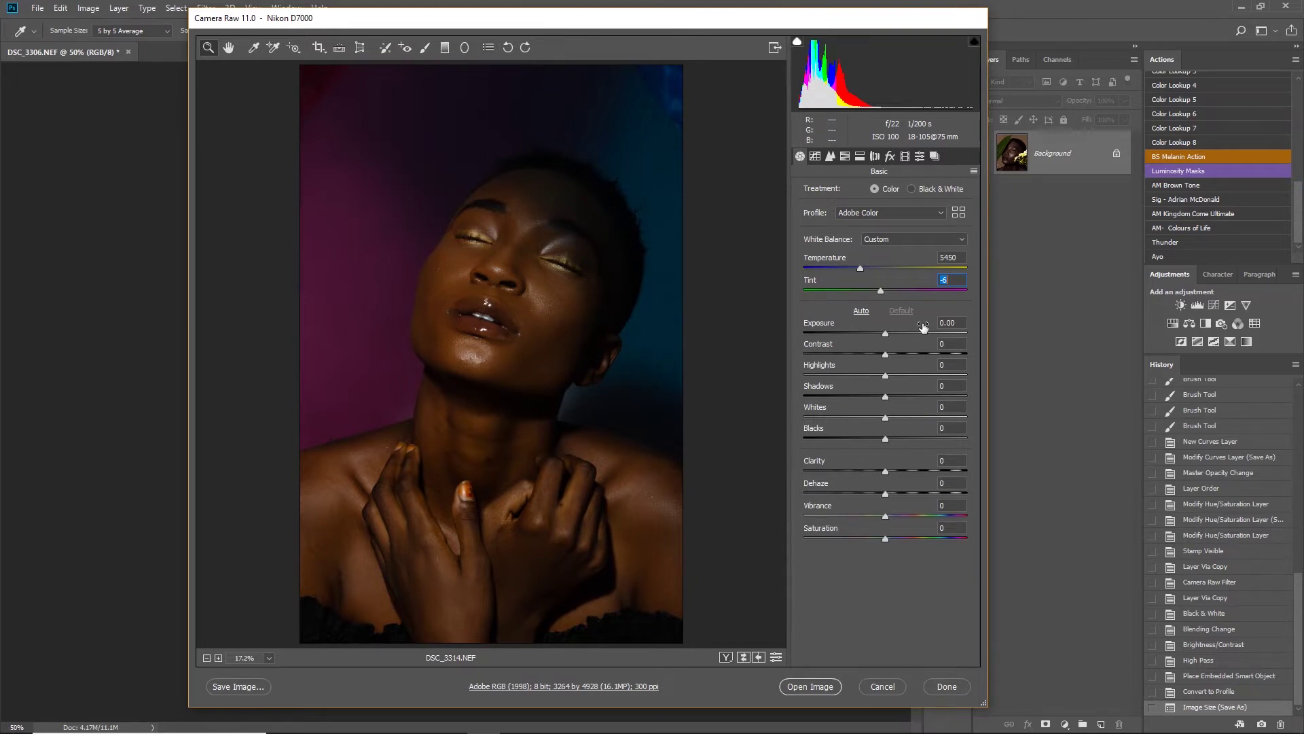
- Set the Camera Raw white balance to Temperature 5400 and Tint +5
click(860, 269)
drag(861, 268, 853, 268)
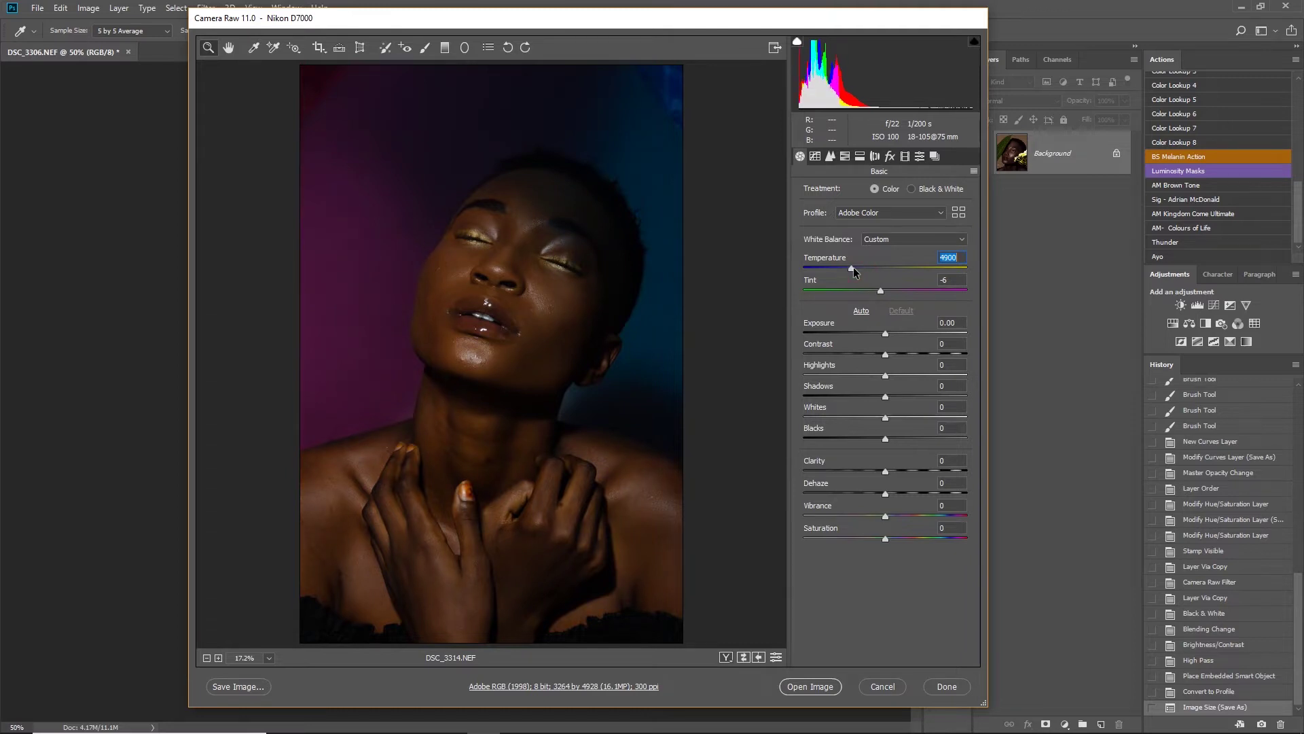
text(5450)
key(Return)
text(5400)
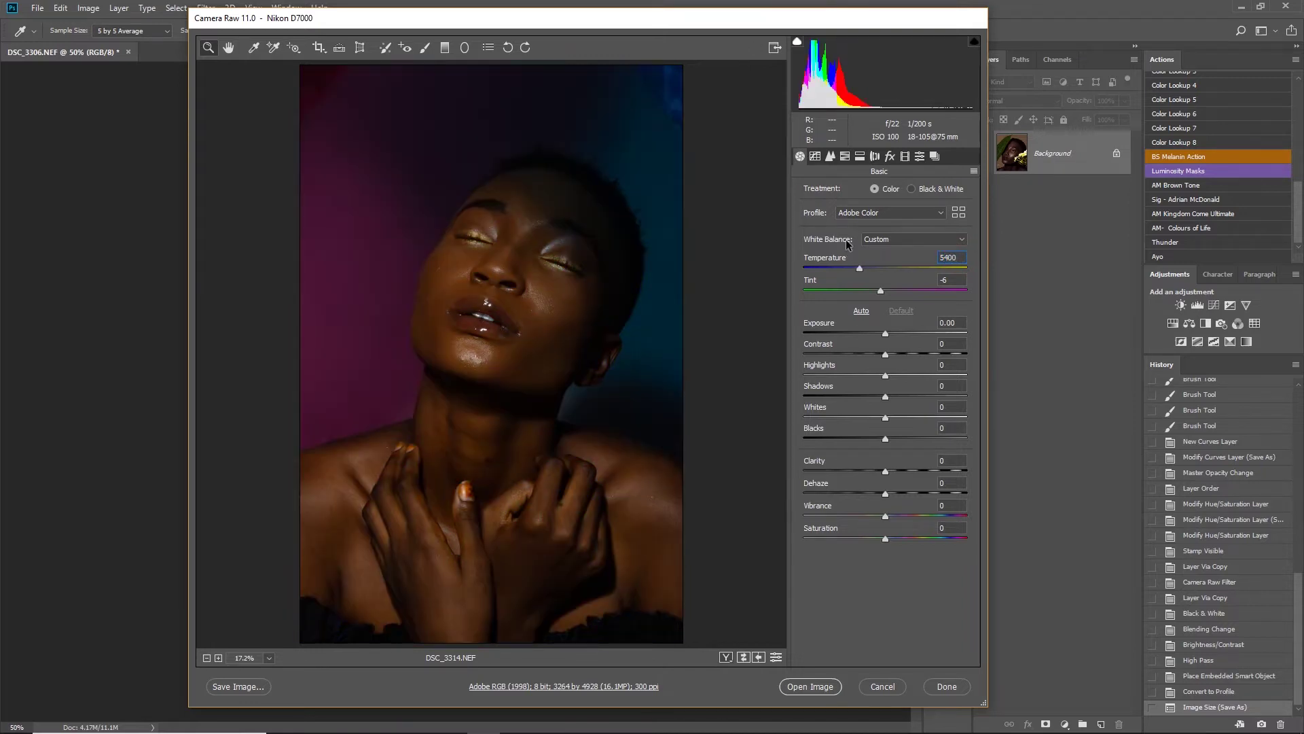
click(953, 280)
drag(886, 292, 896, 293)
- Adjust the Highlights slider to +22
drag(885, 377, 920, 378)
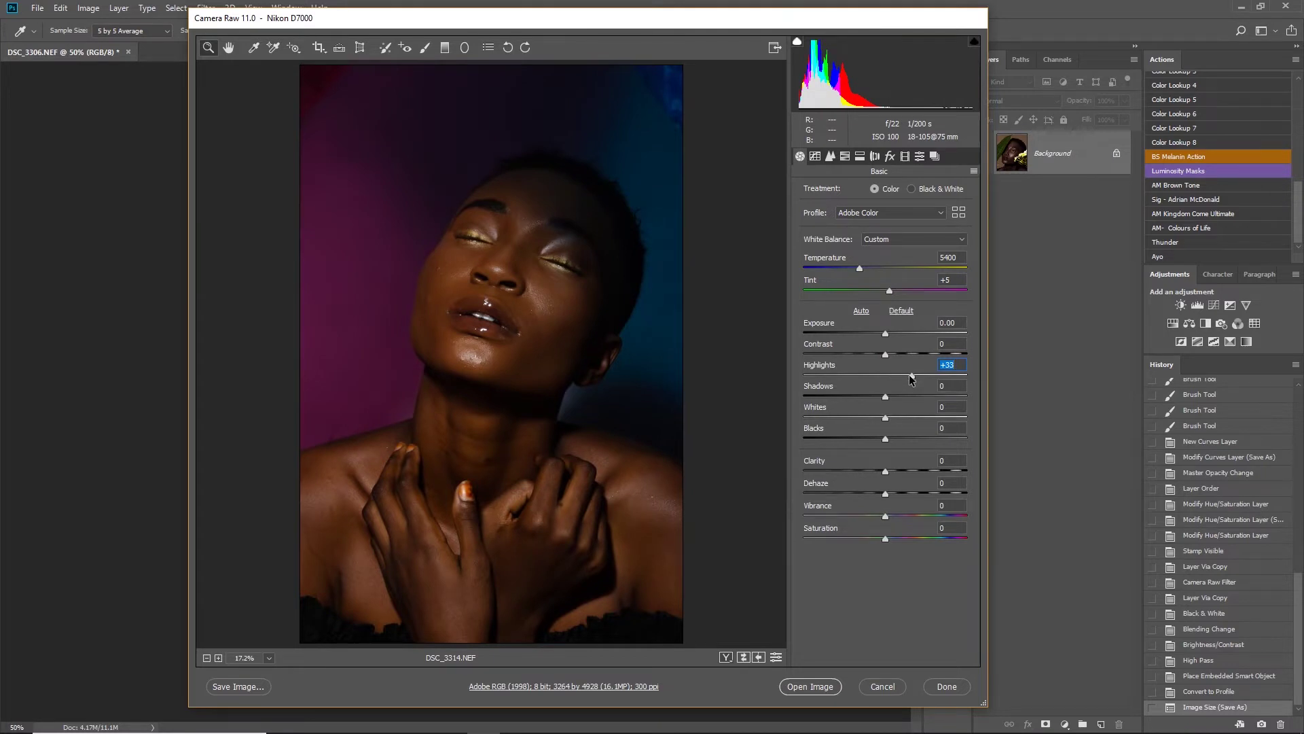
drag(908, 375, 906, 375)
drag(902, 376, 903, 376)
- Glance at the Split Toning and Detail panels, then open the adjusted raw in Photoshop
click(860, 157)
click(829, 156)
click(801, 157)
click(810, 686)
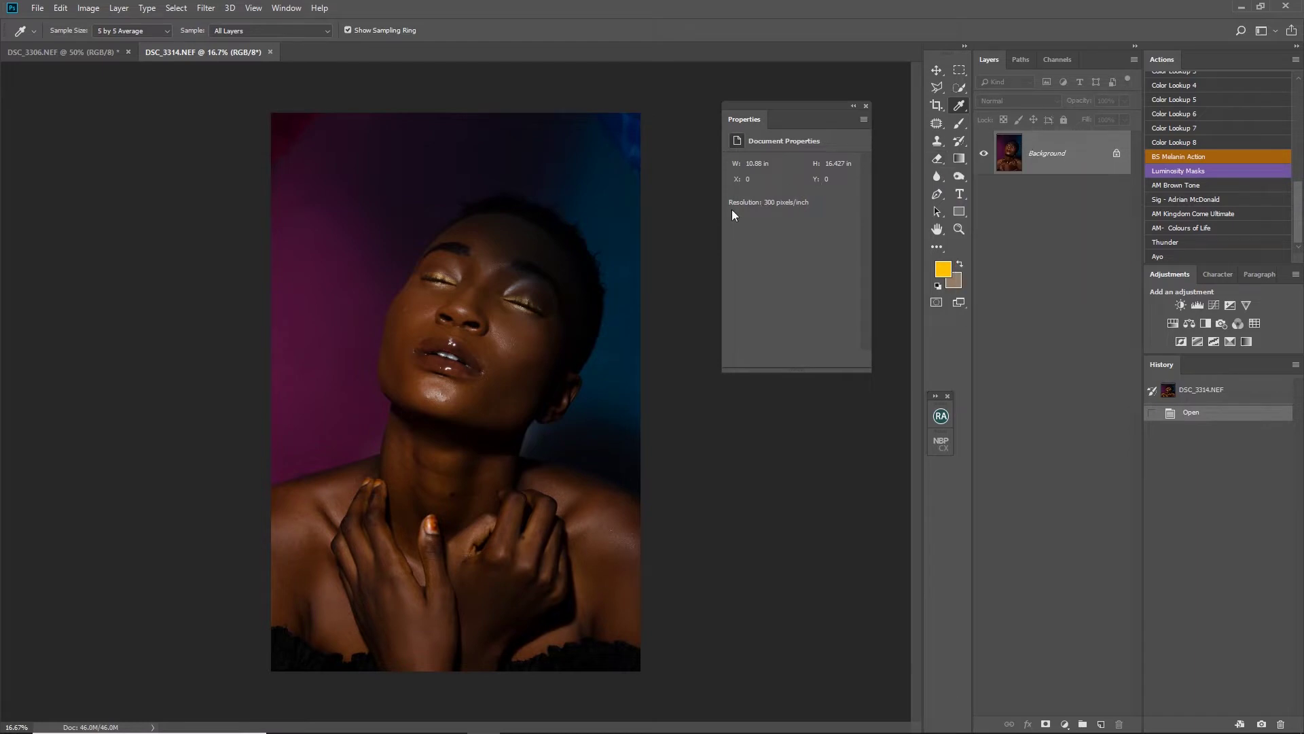
- Crop the portrait with the 4:5 (8:10) preset, nudging the photo up, and fit it to the window
key(c)
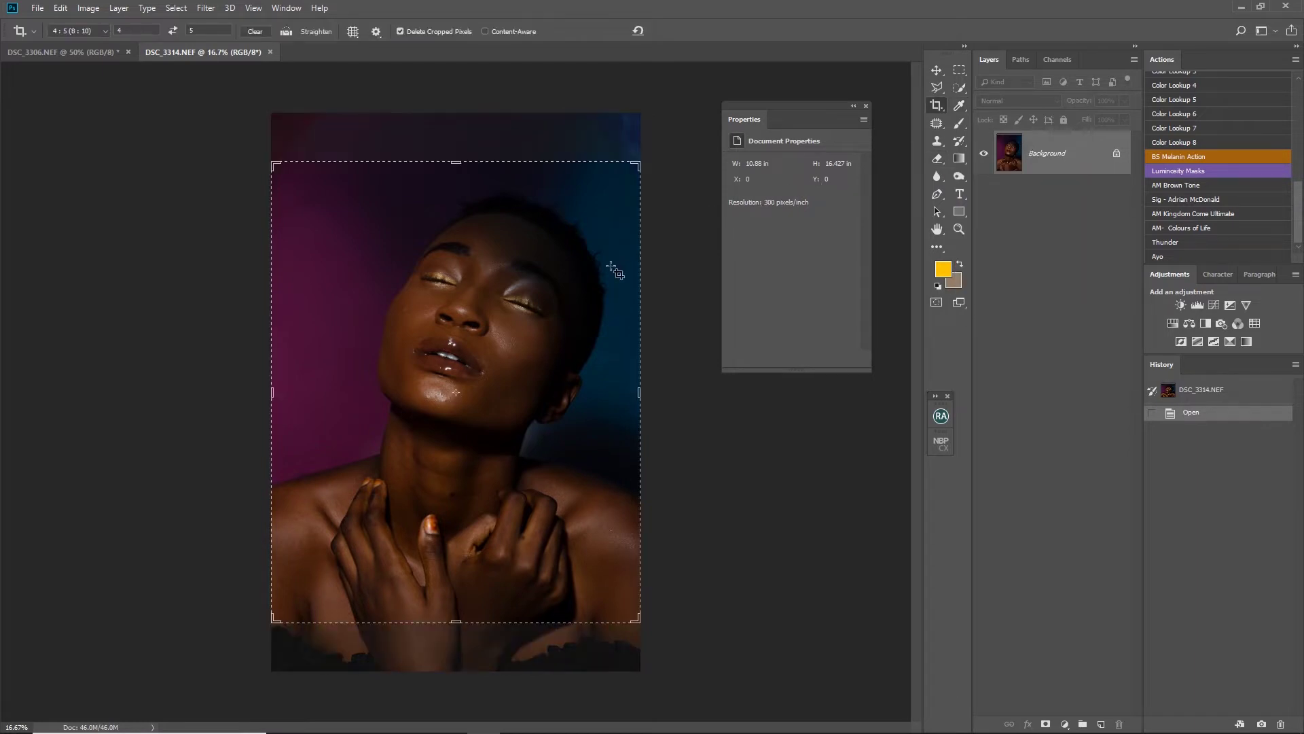
click(93, 30)
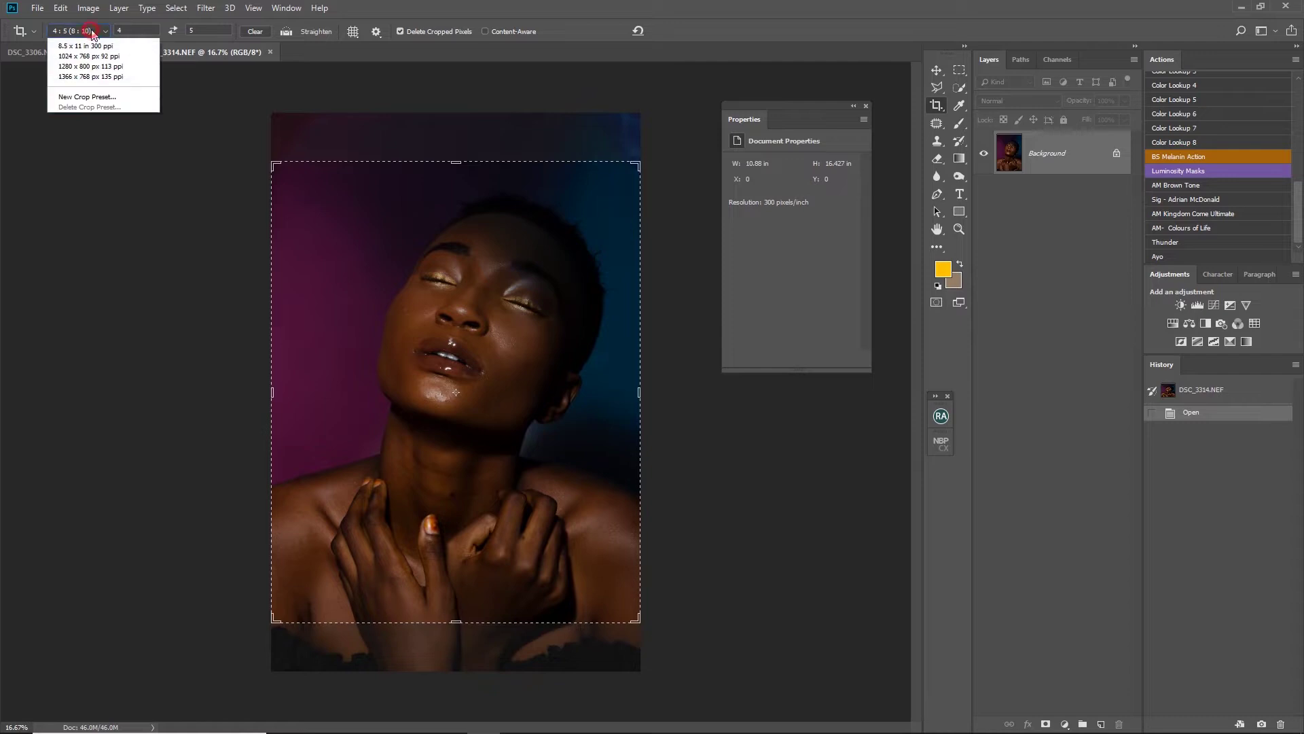
click(104, 96)
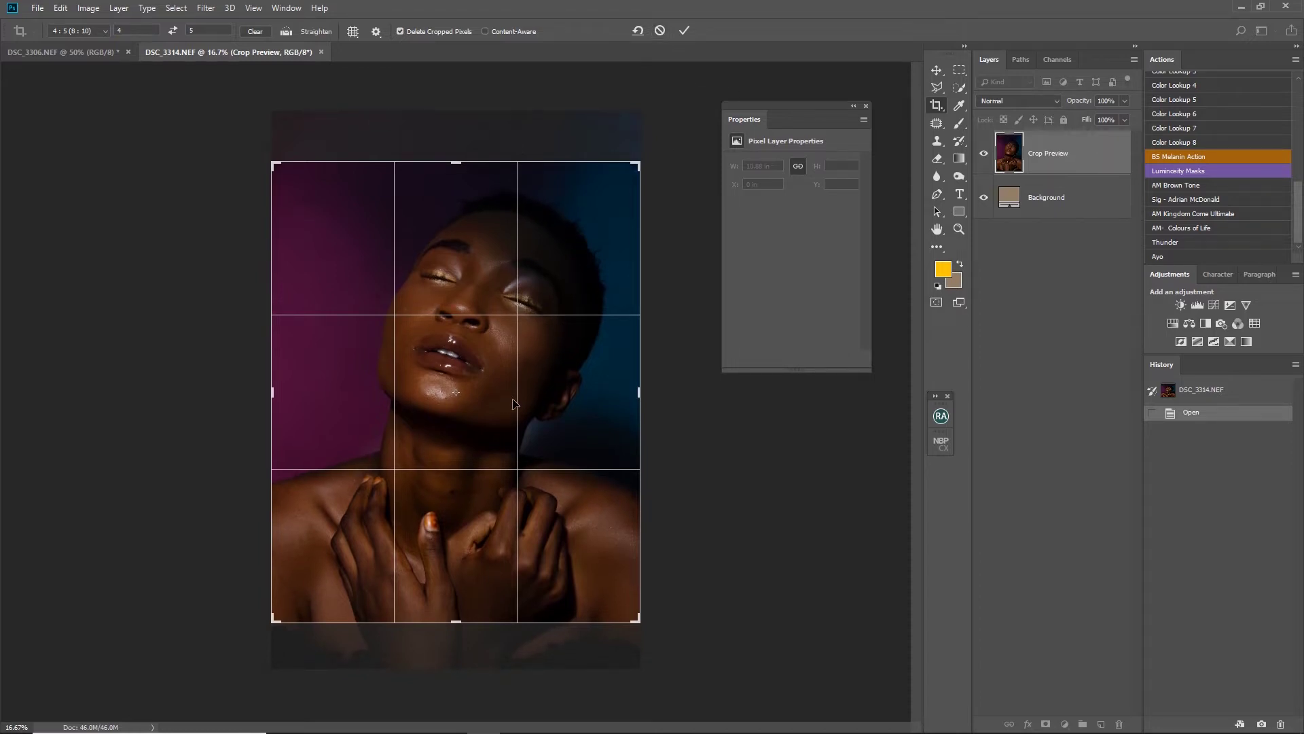
key(Up)
key(Up)
key(Up)
key(Up)
key(Up)
key(Up)
key(Up)
key(Up)
key(Up)
key(Up)
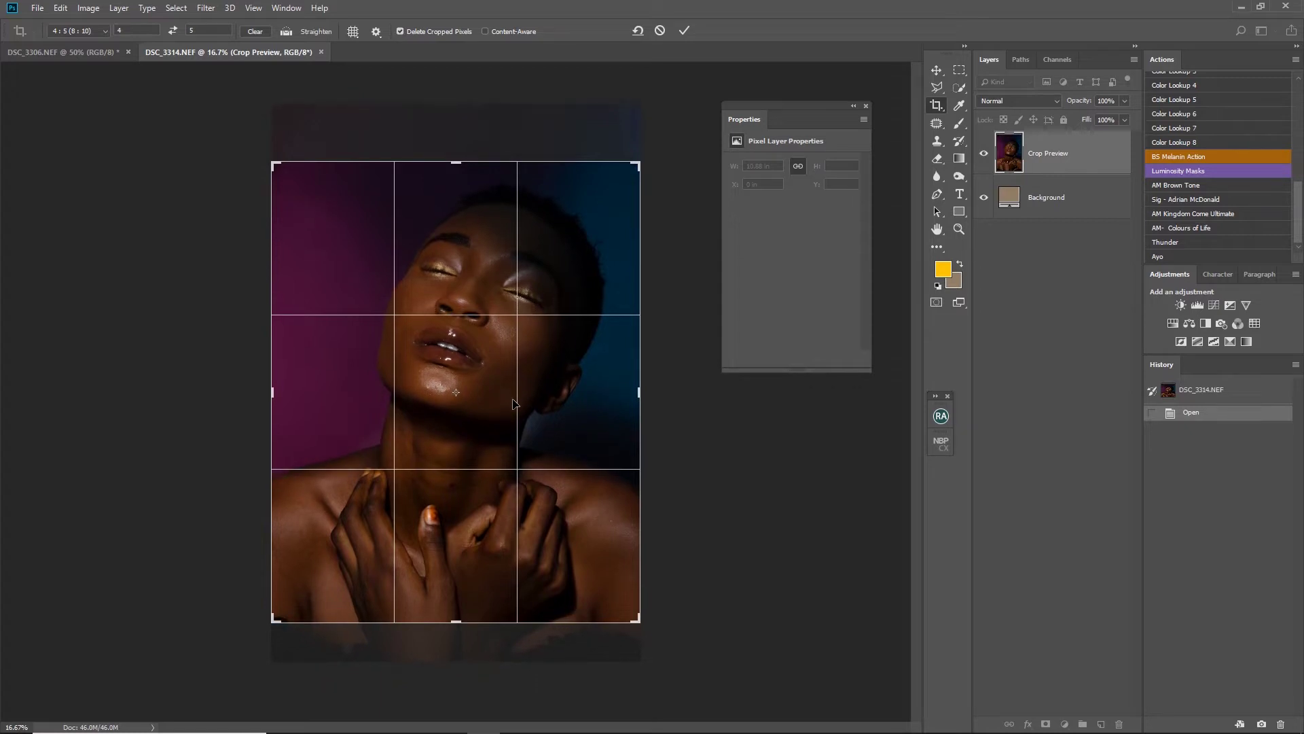
click(684, 30)
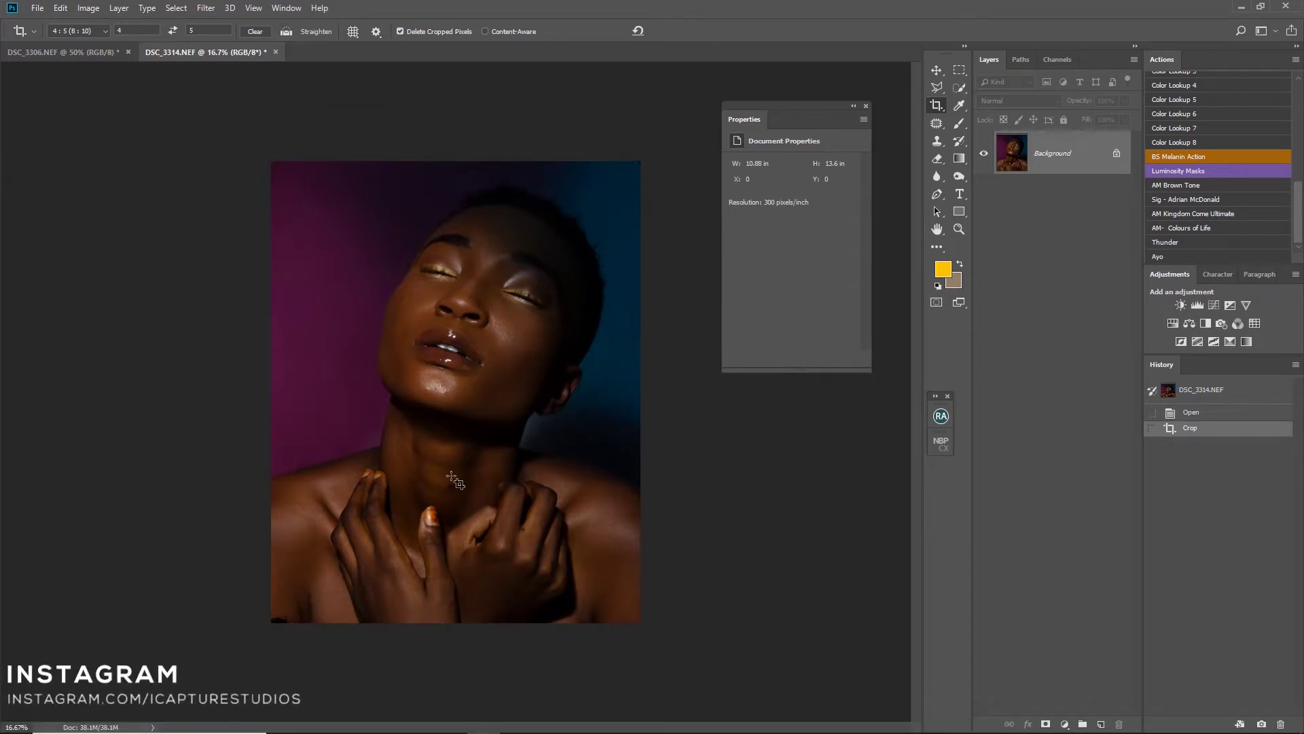
key(ctrl+0)
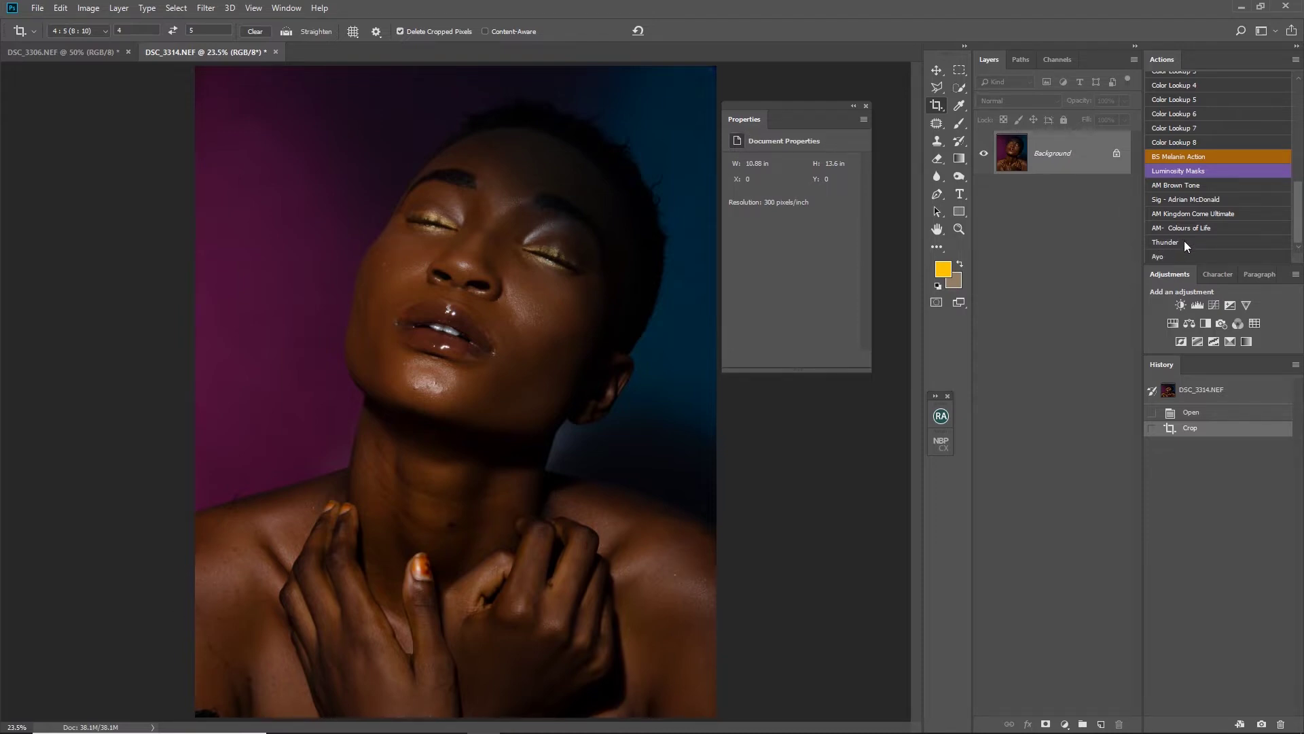
scroll(1186, 246, up, 5)
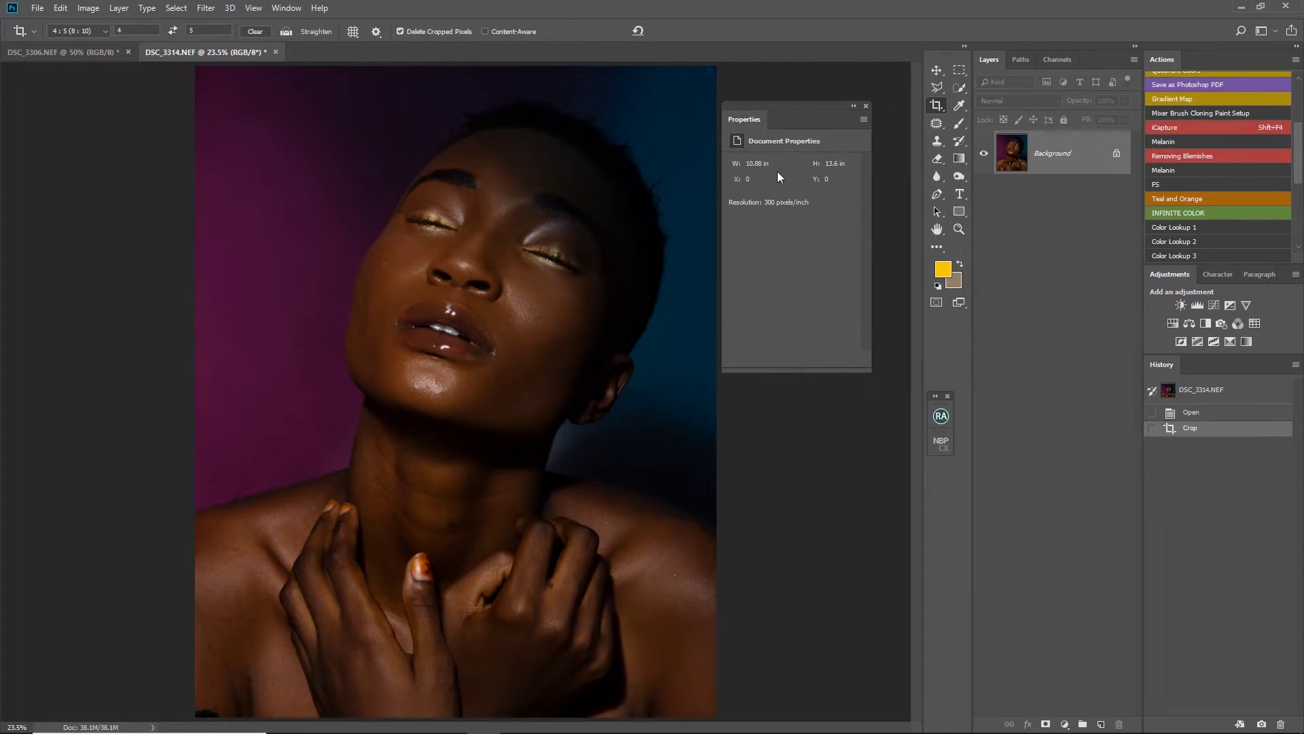
- With the Patch tool, duplicate the layer and patch three spots on the purple backdrop
click(940, 129)
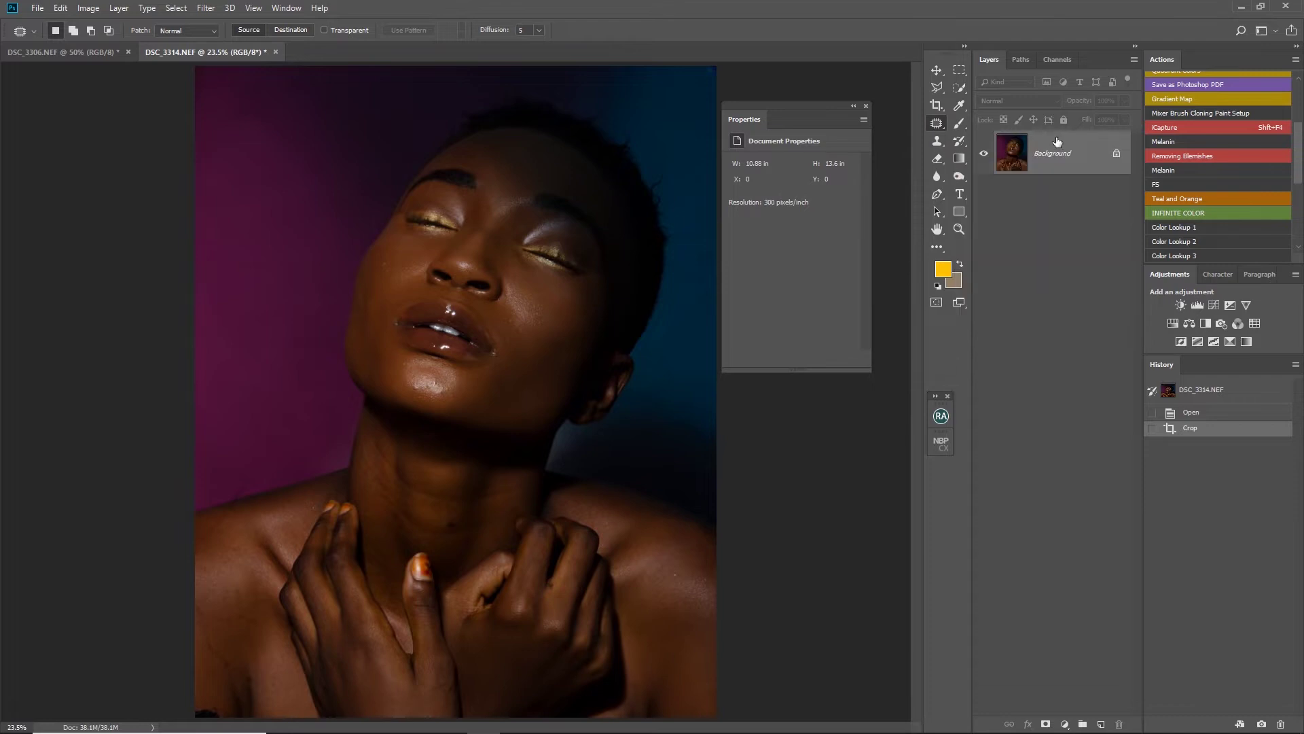
key(ctrl+j)
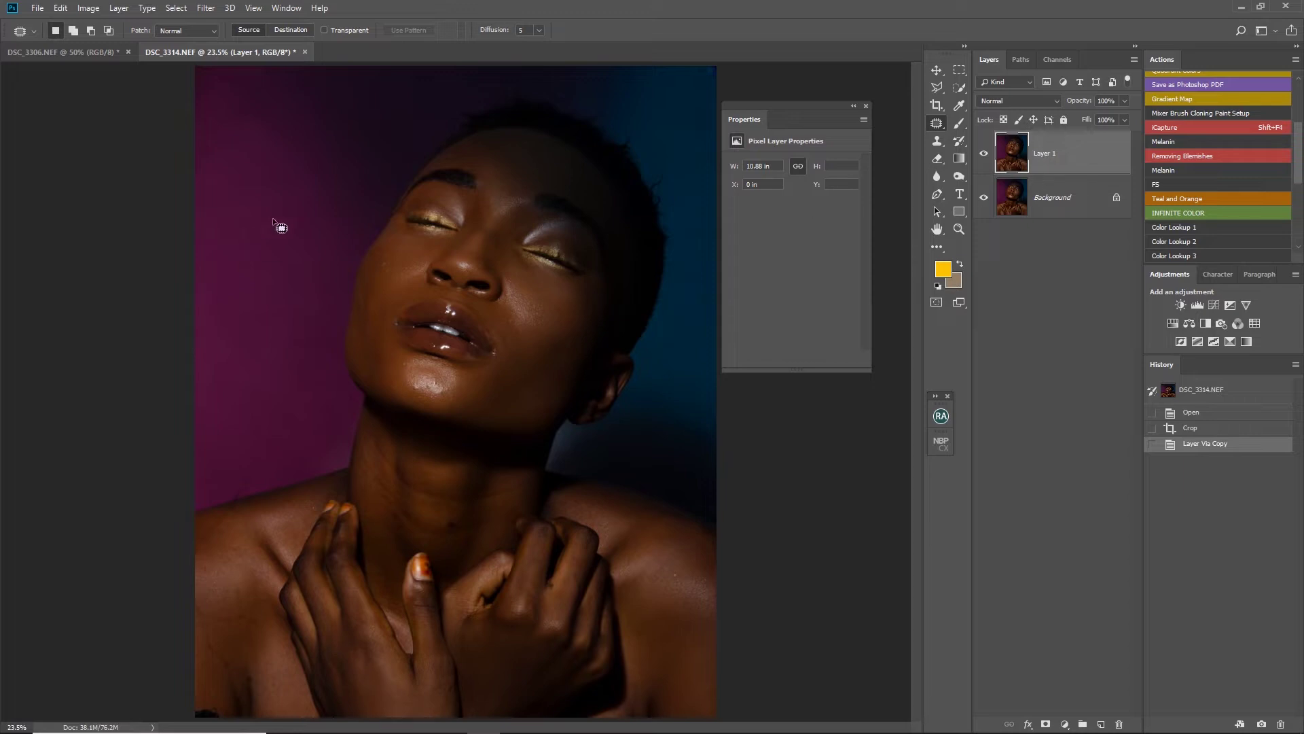
mouse_move(306, 197)
mouse_down()
mouse_move(319, 222)
mouse_move(292, 216)
mouse_move(294, 234)
mouse_up()
key(ctrl+d)
mouse_move(241, 363)
mouse_down()
mouse_move(267, 369)
mouse_move(260, 355)
mouse_move(221, 451)
mouse_move(251, 381)
mouse_move(250, 434)
mouse_move(236, 424)
mouse_up()
key(ctrl+d)
mouse_move(238, 419)
mouse_down()
mouse_move(286, 408)
mouse_move(283, 471)
mouse_move(293, 406)
mouse_move(311, 405)
mouse_move(302, 427)
mouse_move(337, 407)
mouse_move(324, 437)
mouse_move(341, 429)
mouse_move(328, 408)
mouse_move(357, 389)
mouse_move(329, 397)
mouse_up()
key(ctrl+d)
- Patch spots at the backdrop's left edge, top-right corner, above the shoulder and beside the ear
key(ctrl+d)
key(ctrl+d)
key(ctrl+d)
key(ctrl+d)
mouse_move(205, 345)
mouse_down()
mouse_move(213, 379)
mouse_move(209, 348)
mouse_up()
drag(207, 358, 229, 336)
key(ctrl+d)
mouse_move(706, 87)
mouse_down()
mouse_move(727, 55)
mouse_move(689, 41)
mouse_move(718, 257)
mouse_up()
key(ctrl+d)
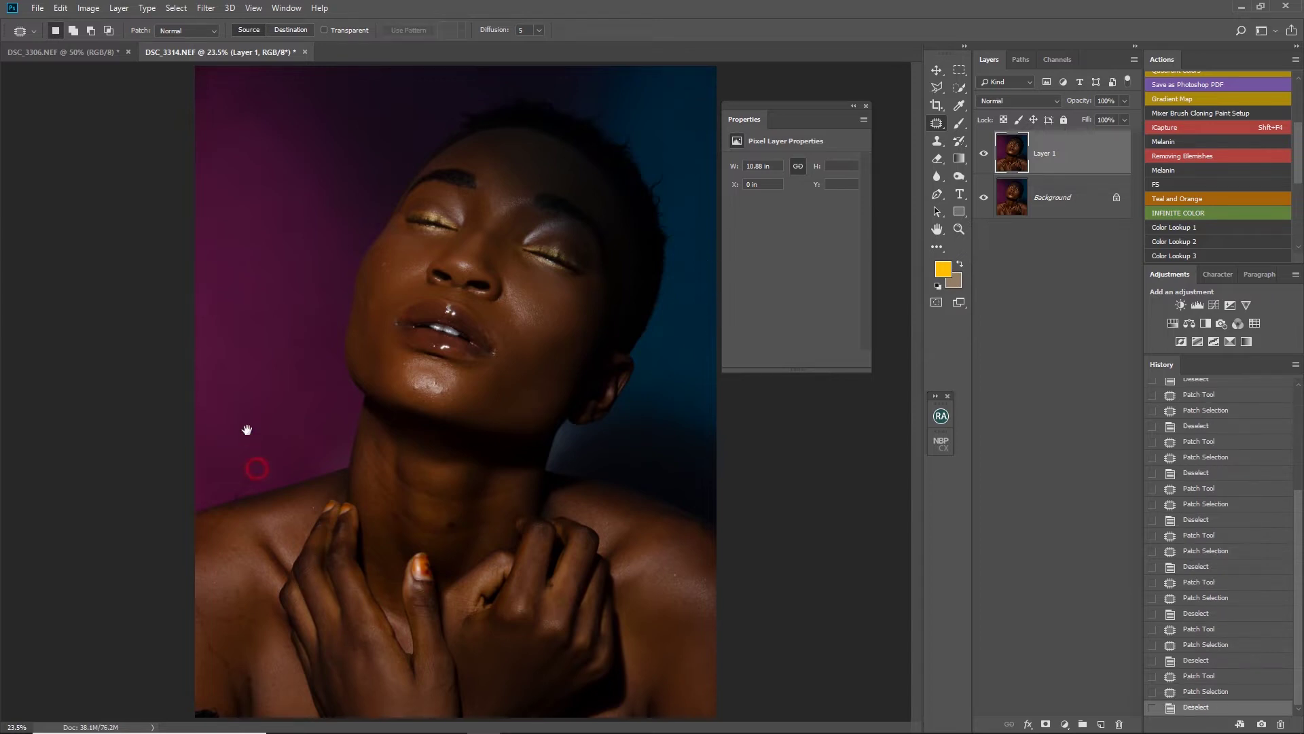
mouse_move(230, 483)
mouse_down()
mouse_move(252, 470)
mouse_move(262, 486)
mouse_move(251, 502)
mouse_move(231, 496)
mouse_move(259, 450)
mouse_up()
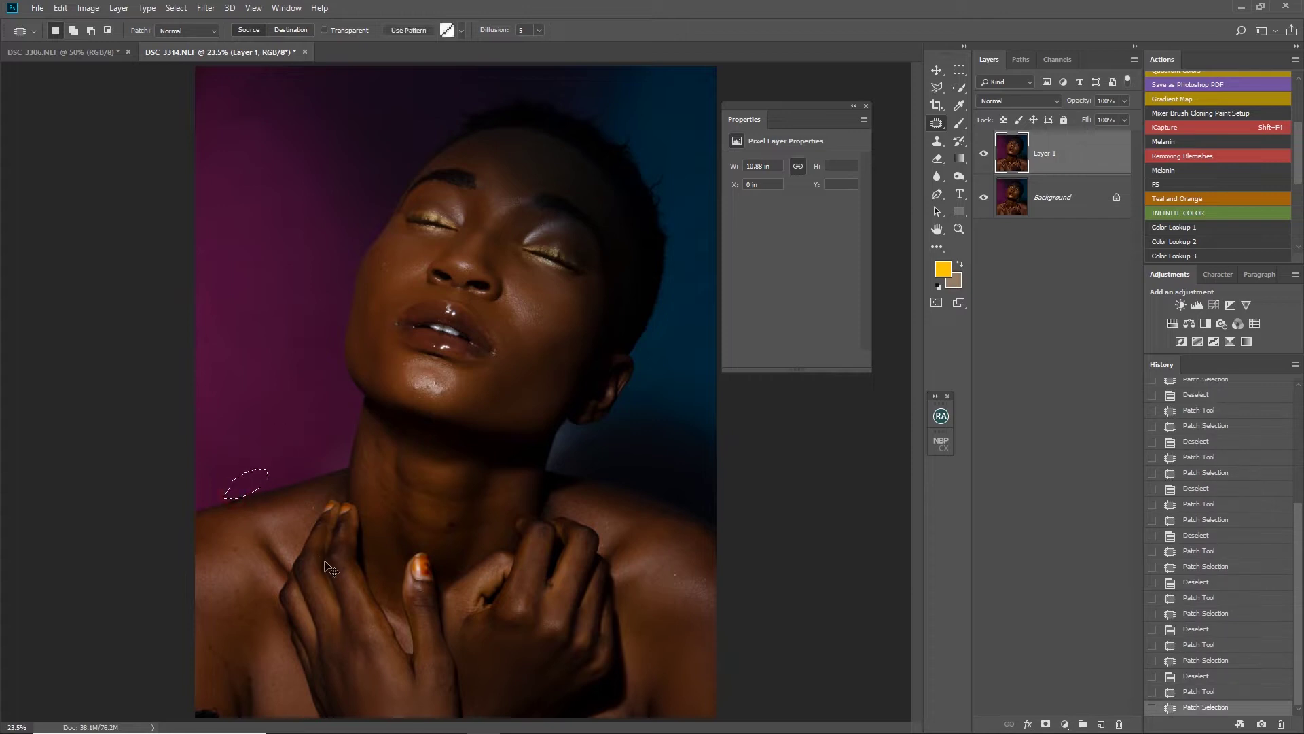
key(ctrl+d)
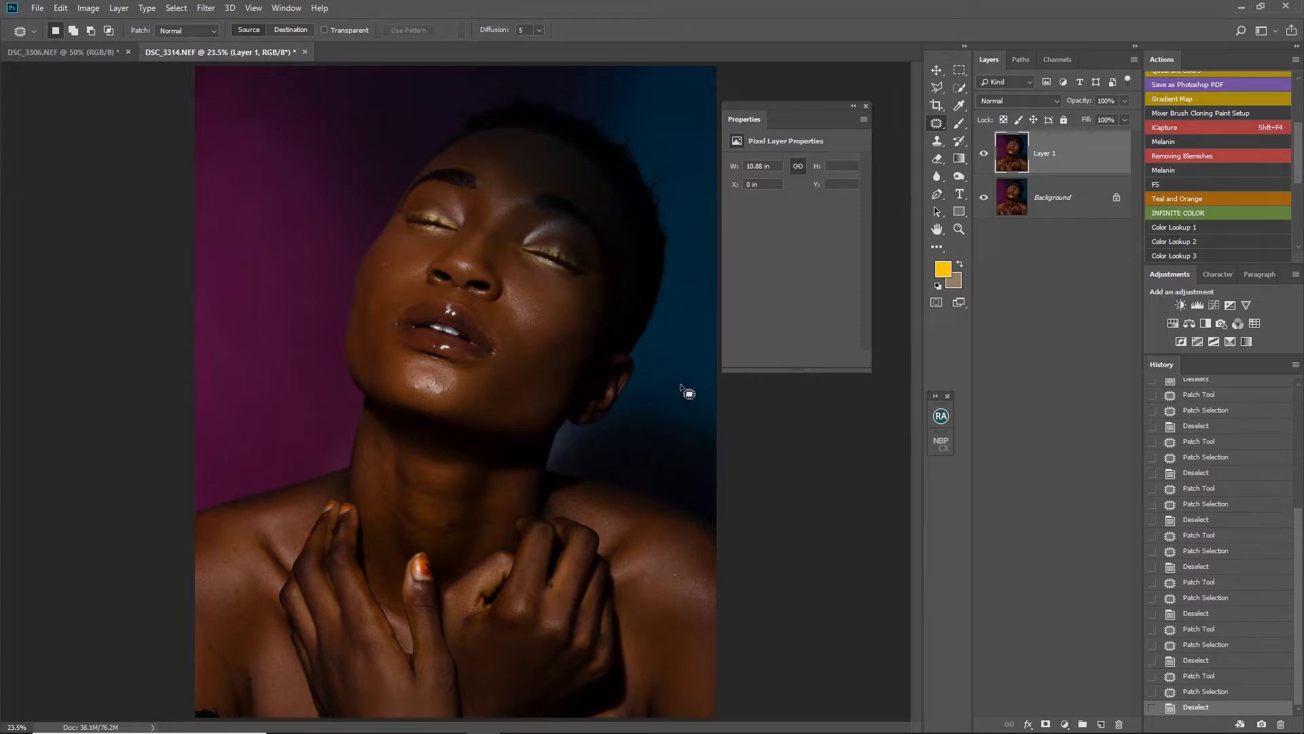
mouse_move(651, 378)
mouse_down()
mouse_move(670, 344)
mouse_move(671, 387)
mouse_move(654, 378)
mouse_up()
drag(666, 363, 683, 349)
key(ctrl+d)
- Patch spots at the top and left of the face, then merge the layer into Background
mouse_move(411, 87)
mouse_down()
mouse_move(454, 80)
mouse_move(402, 66)
mouse_move(394, 102)
mouse_up()
key(ctrl+d)
mouse_move(259, 272)
mouse_down()
mouse_move(277, 239)
mouse_move(258, 261)
mouse_up()
drag(274, 264, 287, 249)
key(ctrl+d)
shift+click(1054, 204)
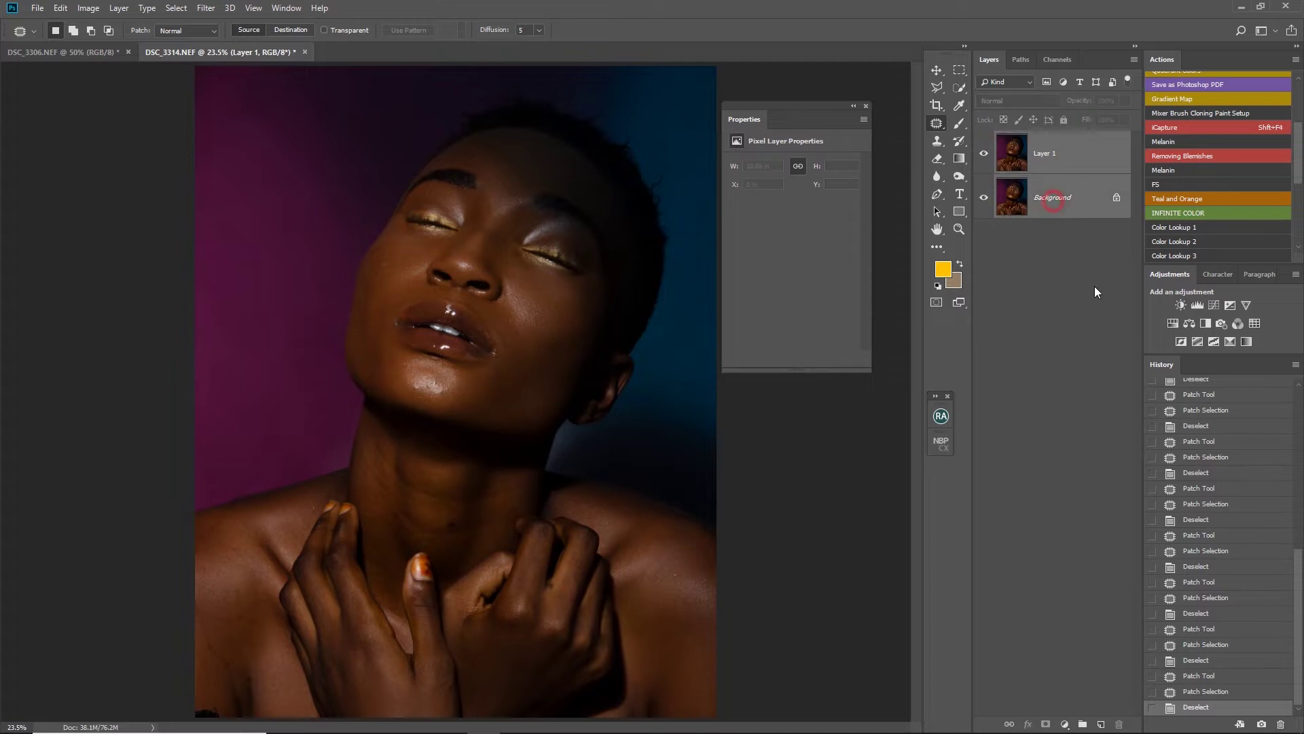
key(ctrl+e)
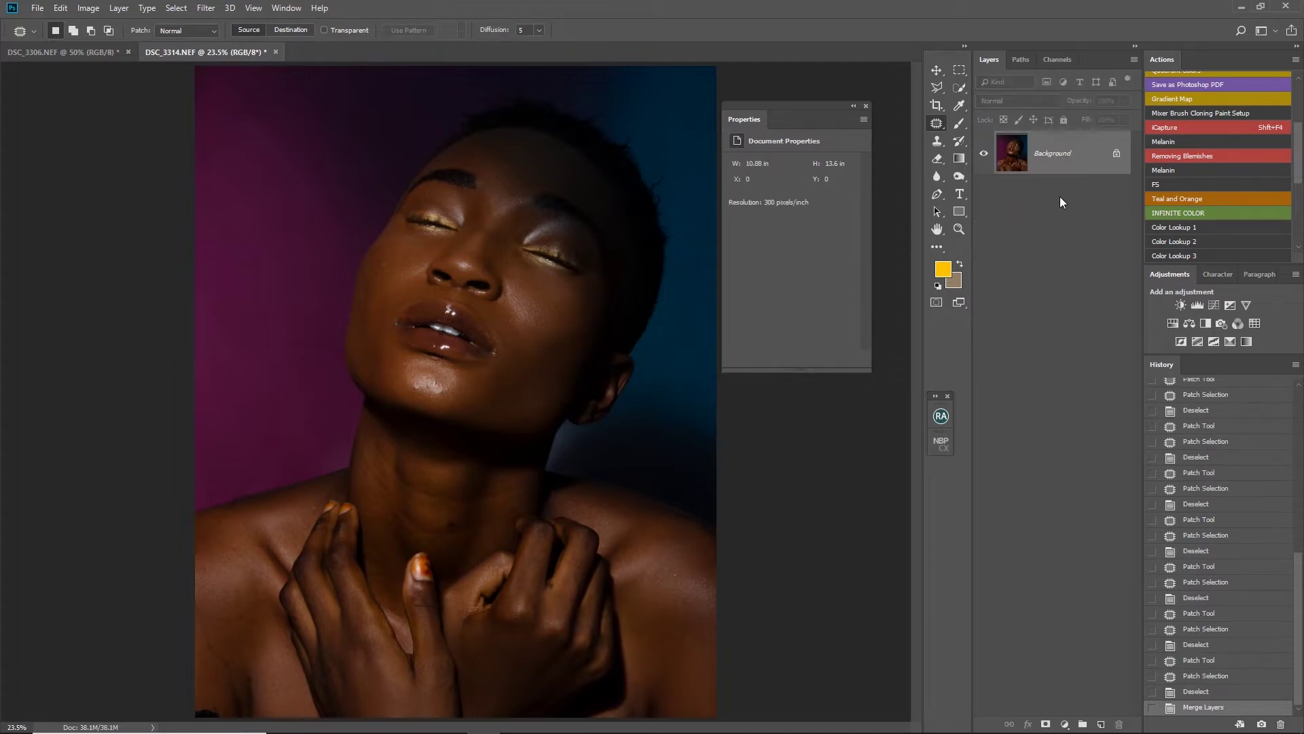
- Add an empty Layer 1 and set the Healing Brush to sample Current & Below
click(1102, 724)
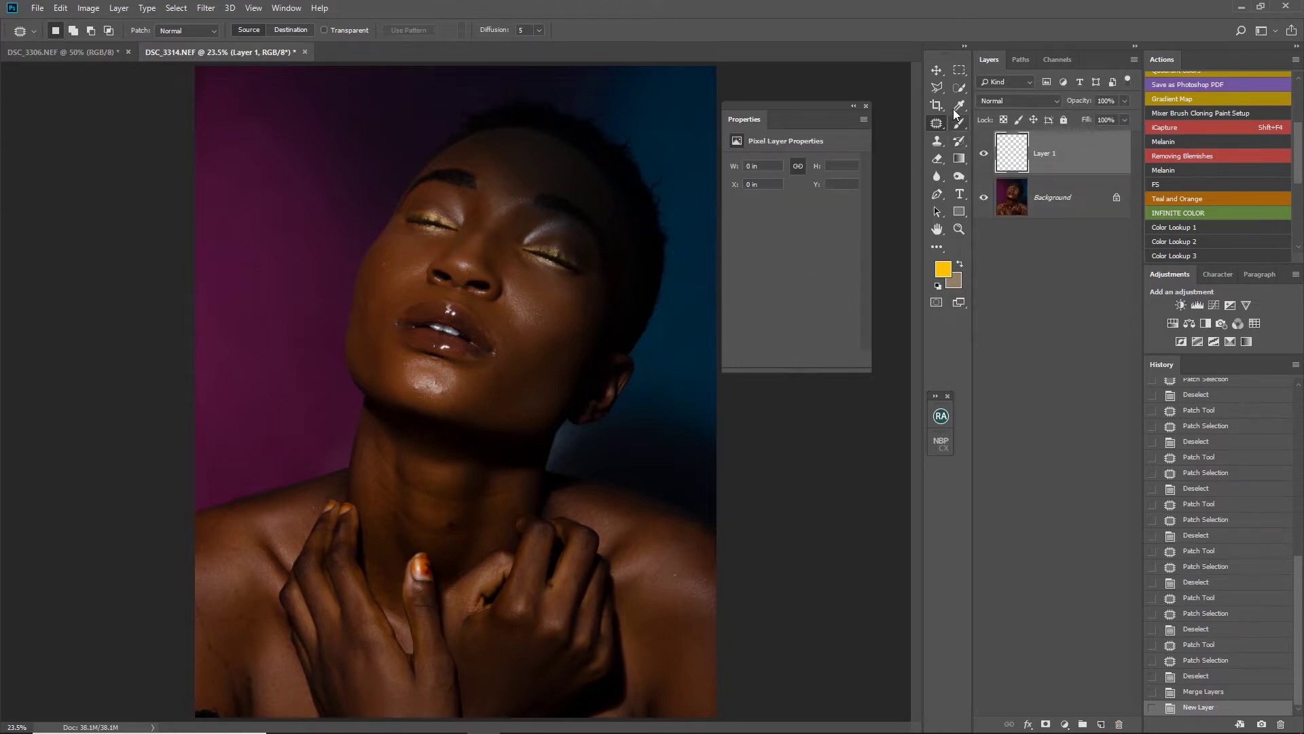
right_click(937, 123)
click(972, 137)
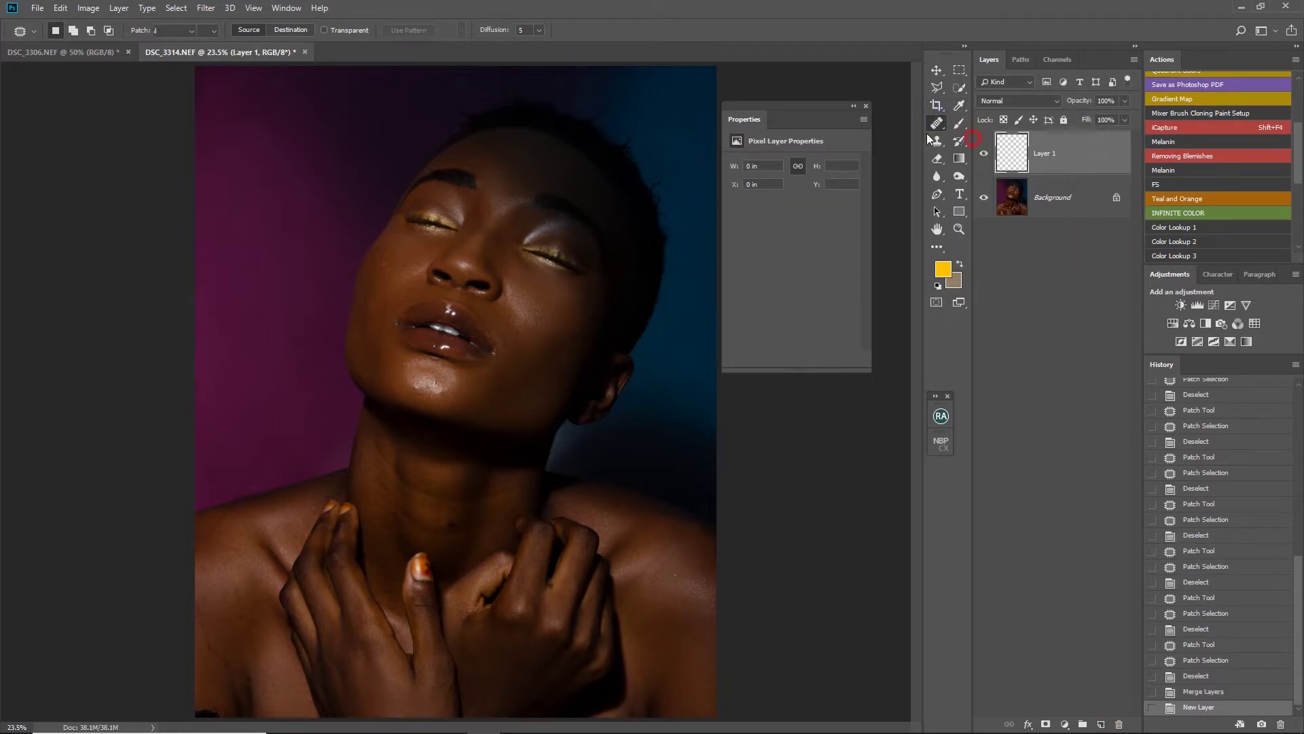
click(468, 30)
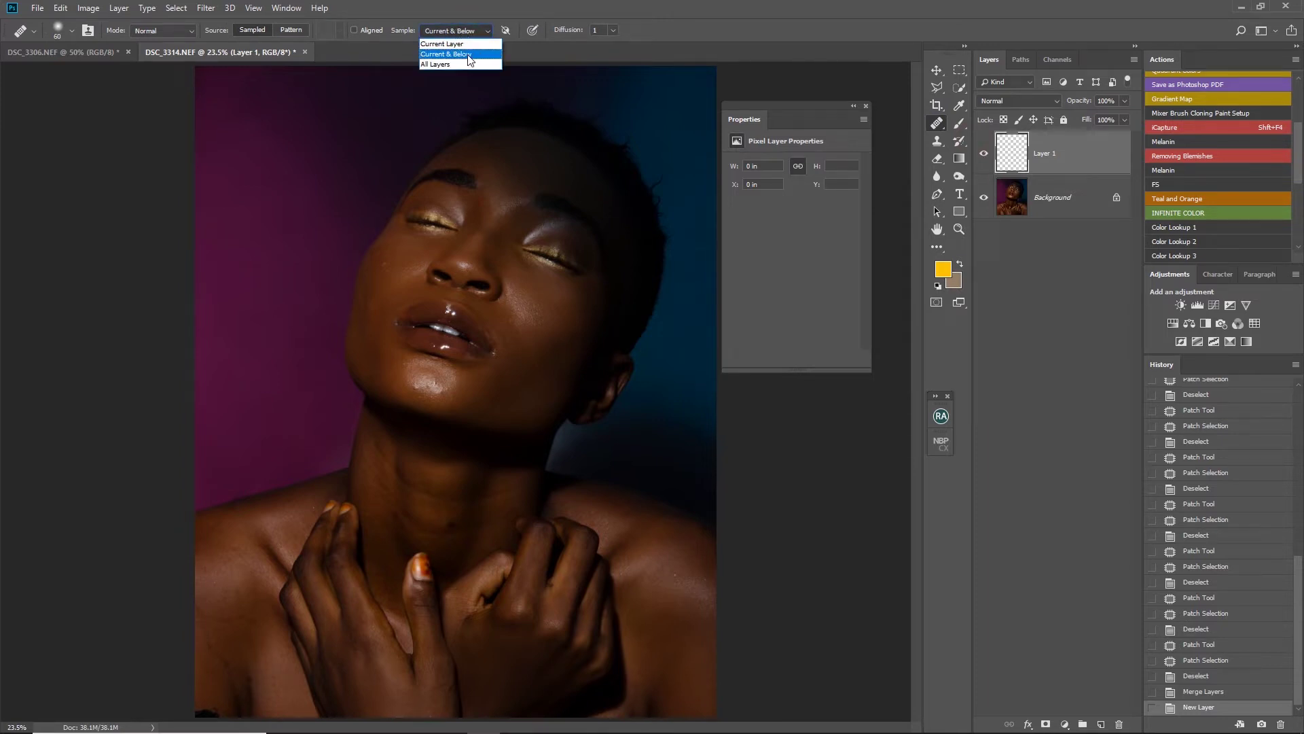
click(1026, 205)
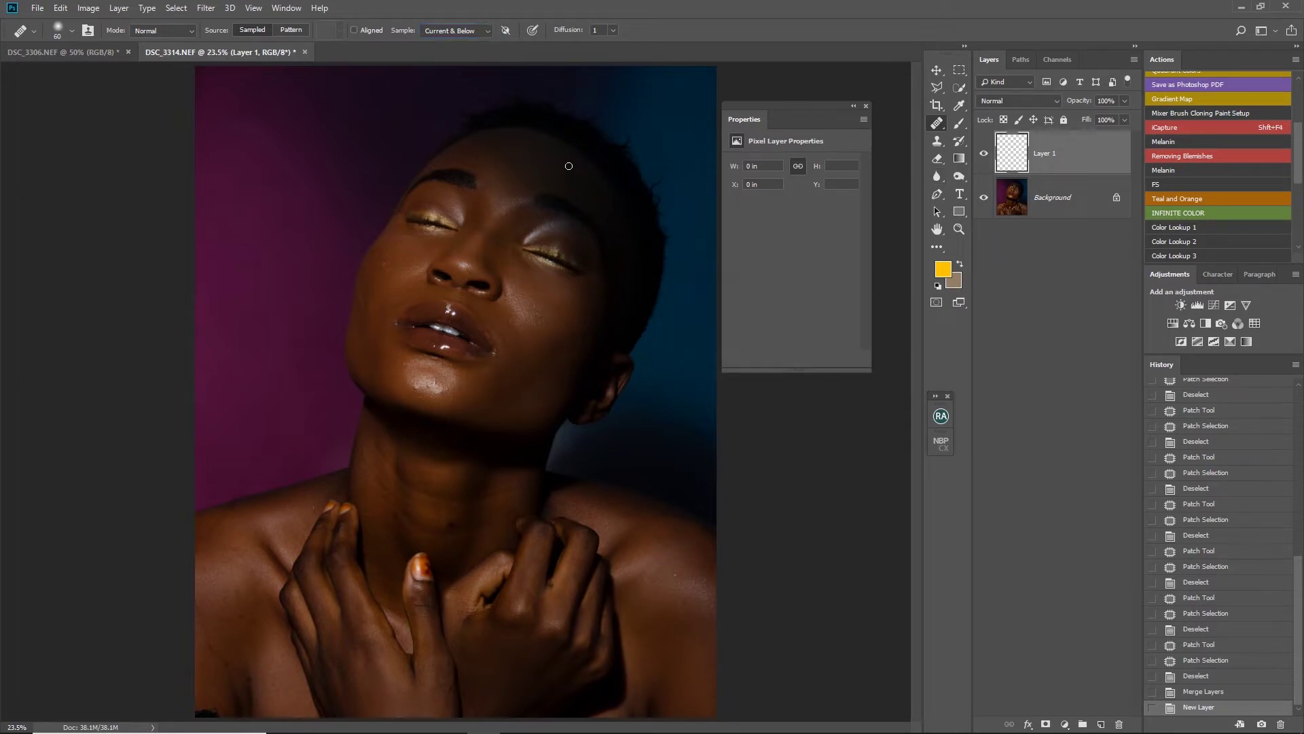
- Zoom and pan across the face to inspect the skin, then fit the image to the window
scroll(470, 329, up, 3)
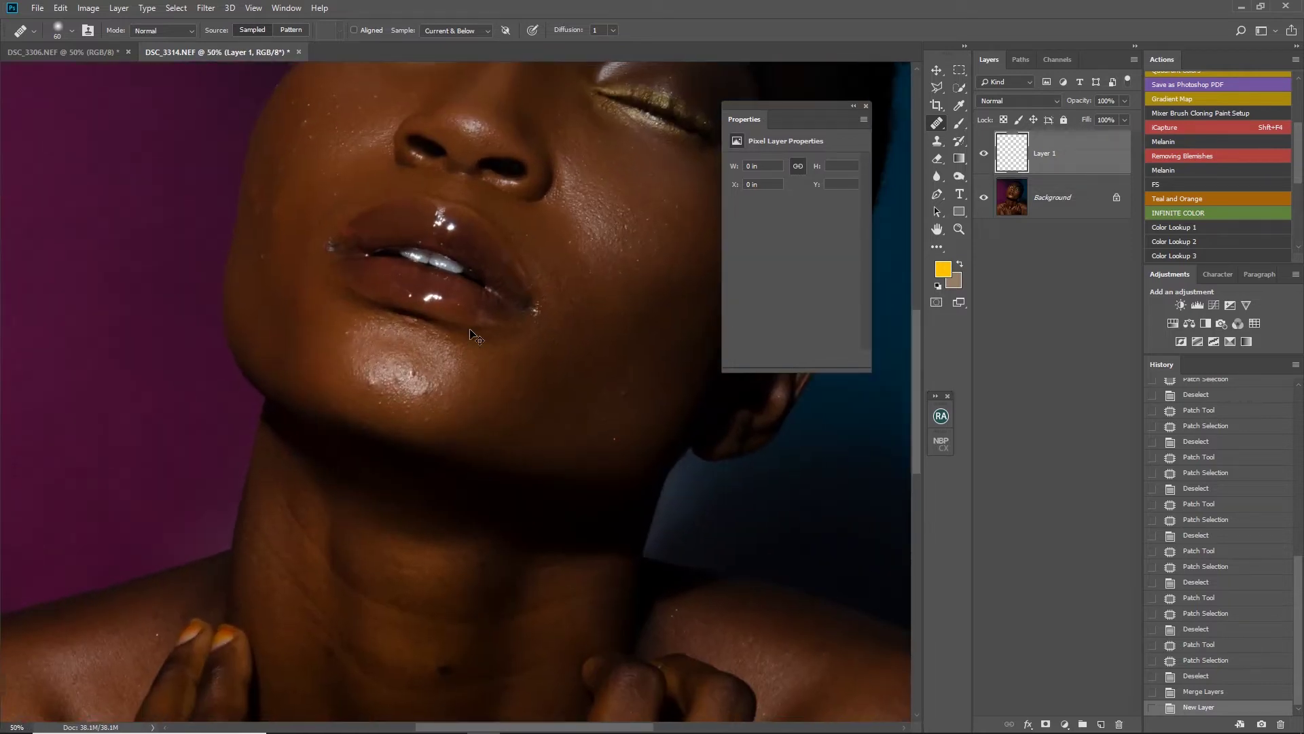
scroll(451, 342, down, 1)
scroll(454, 348, down, 1)
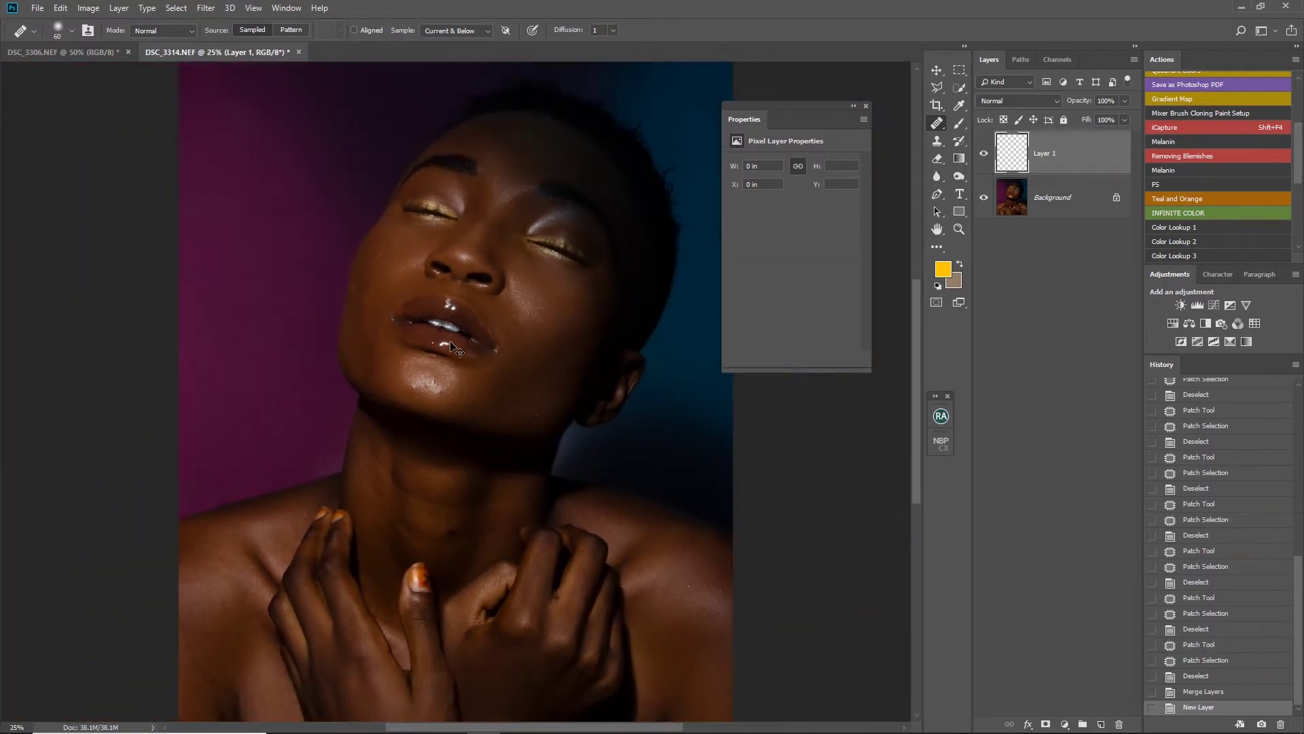
scroll(453, 348, down, 1)
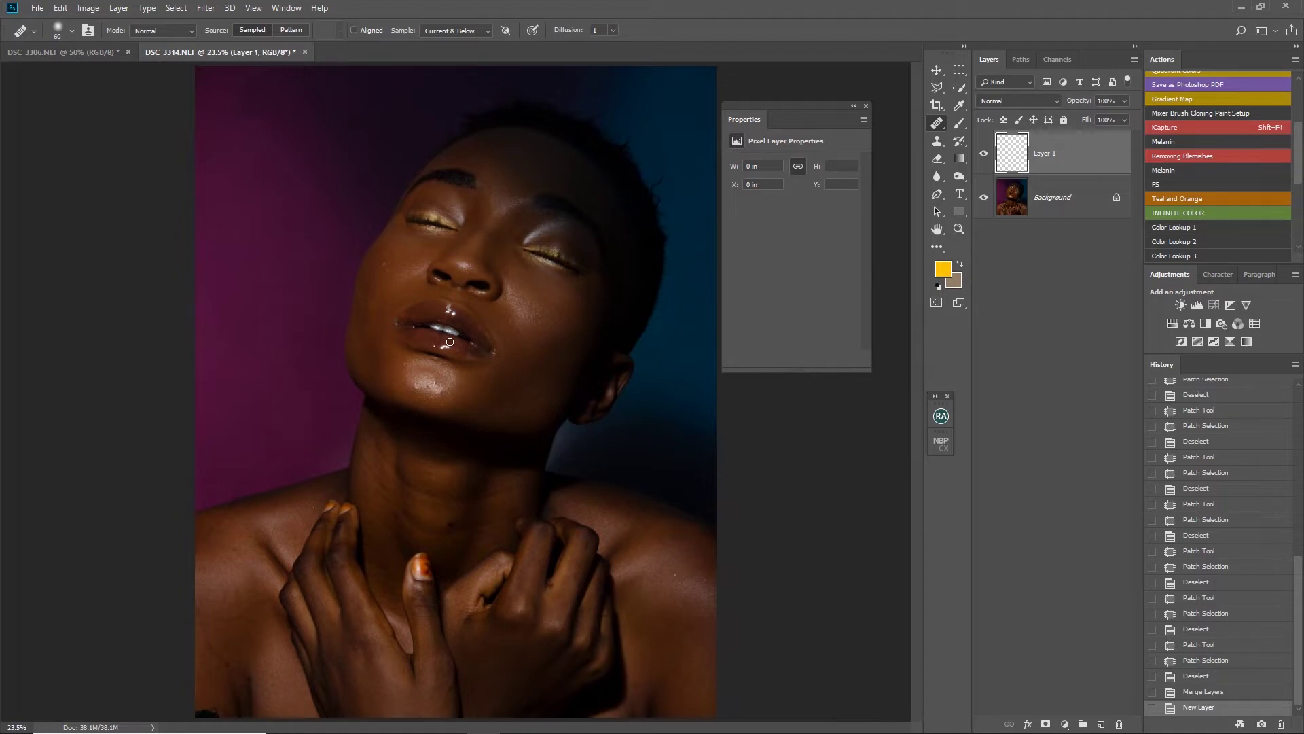
scroll(449, 342, up, 5)
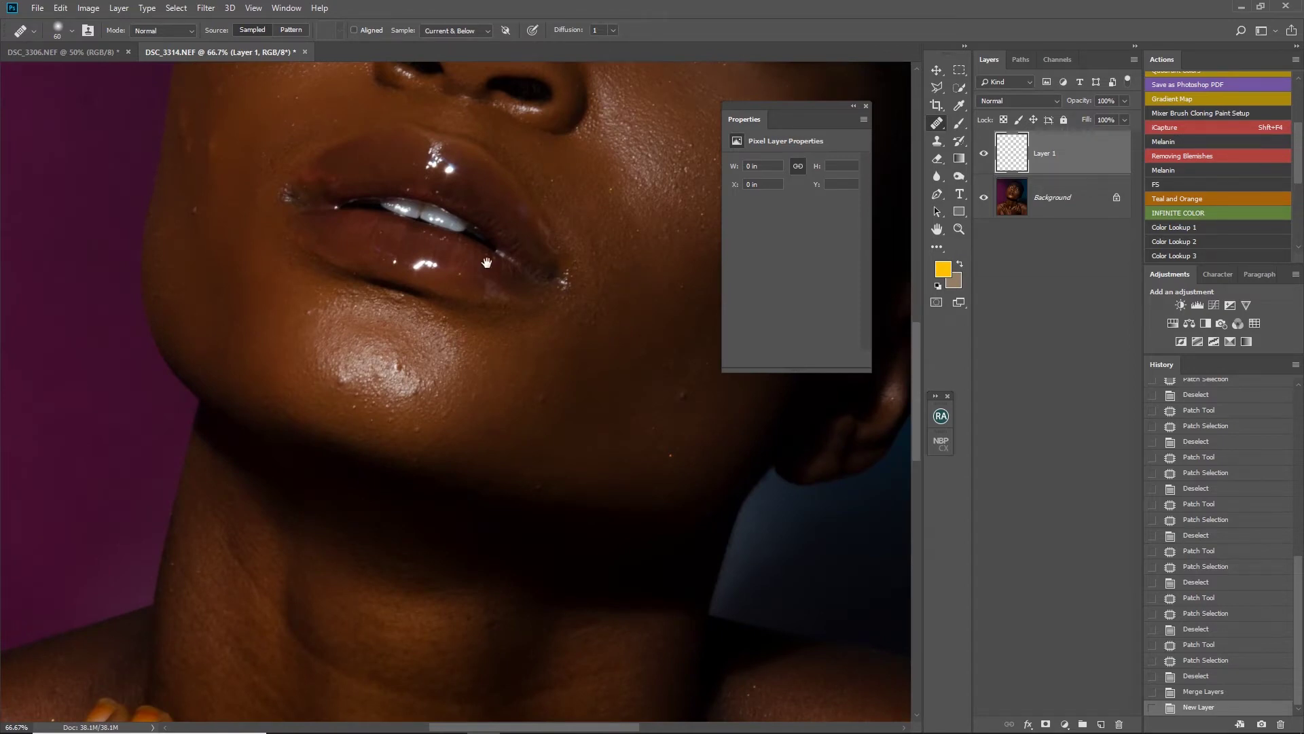
drag(491, 243, 504, 405)
drag(546, 197, 448, 320)
drag(527, 446, 526, 363)
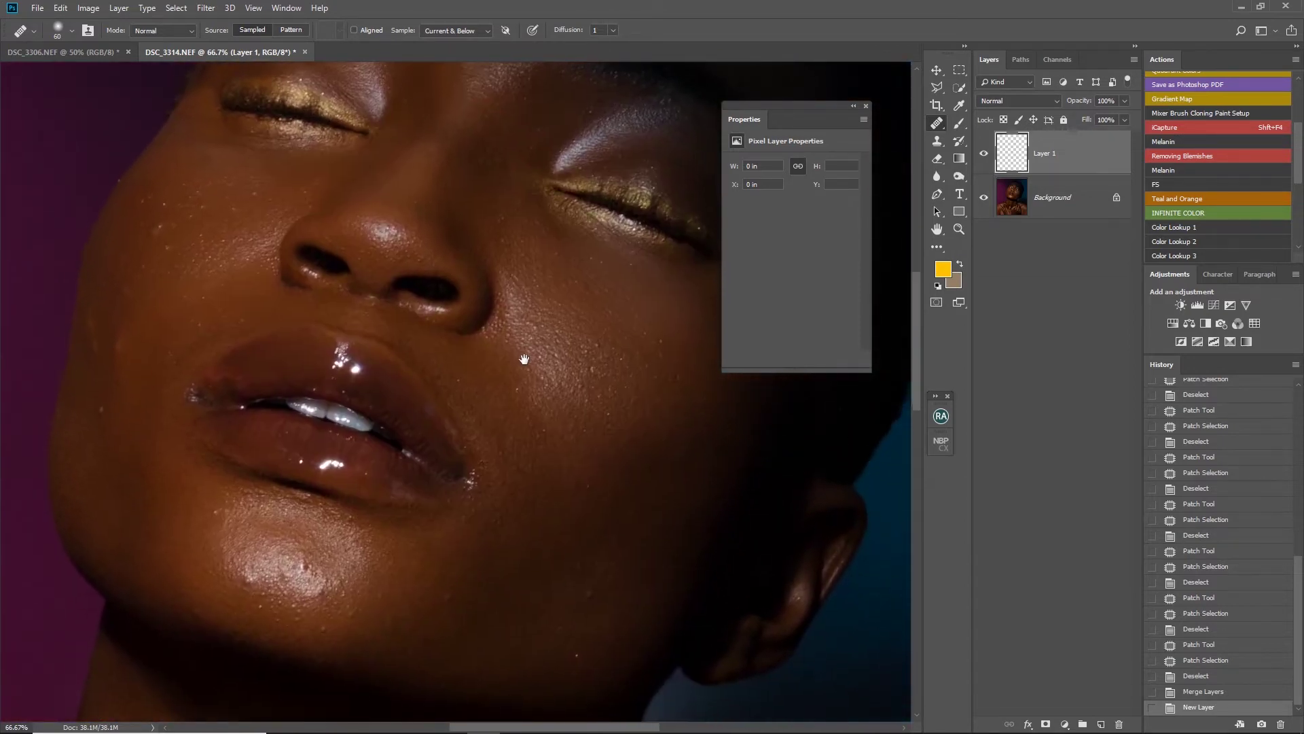
scroll(525, 362, down, 2)
scroll(518, 367, down, 2)
key(ctrl+minus)
key(ctrl+minus)
key(ctrl+minus)
key(ctrl+plus)
key(ctrl+plus)
key(ctrl+plus)
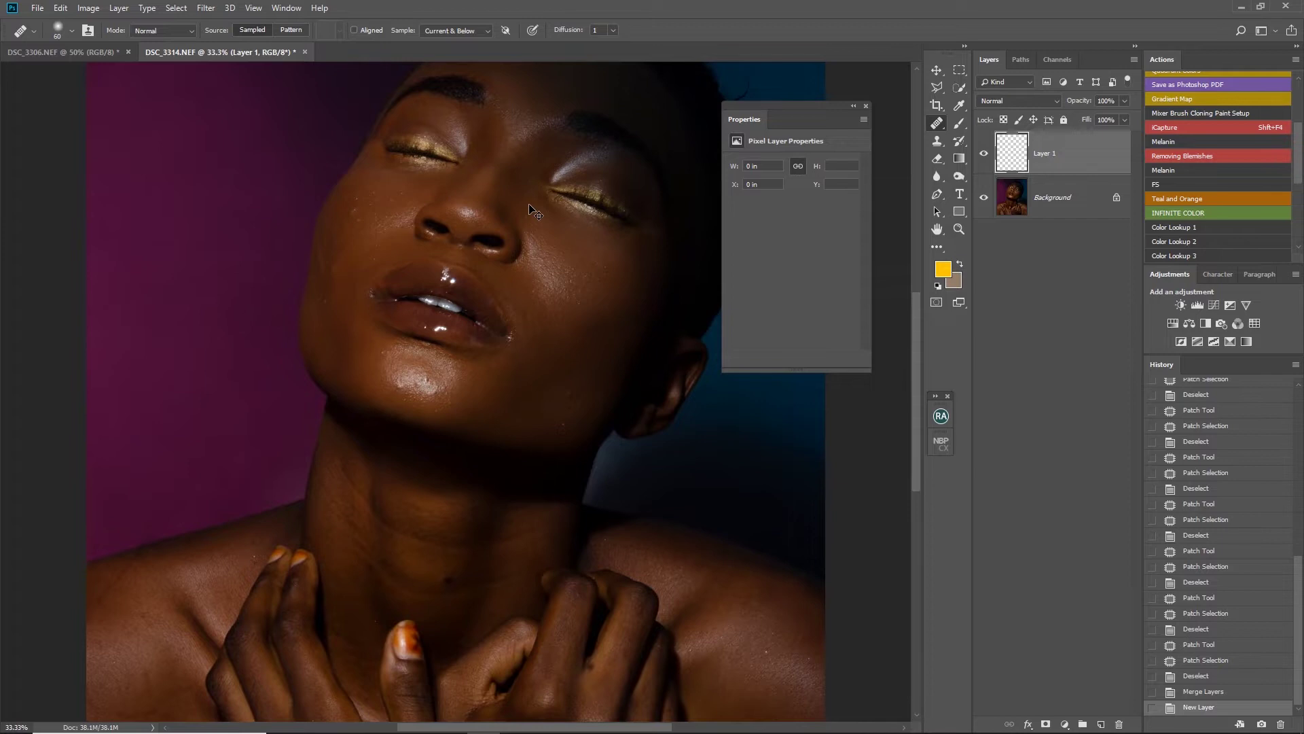
key(ctrl+0)
click(286, 7)
mouse_move(295, 26)
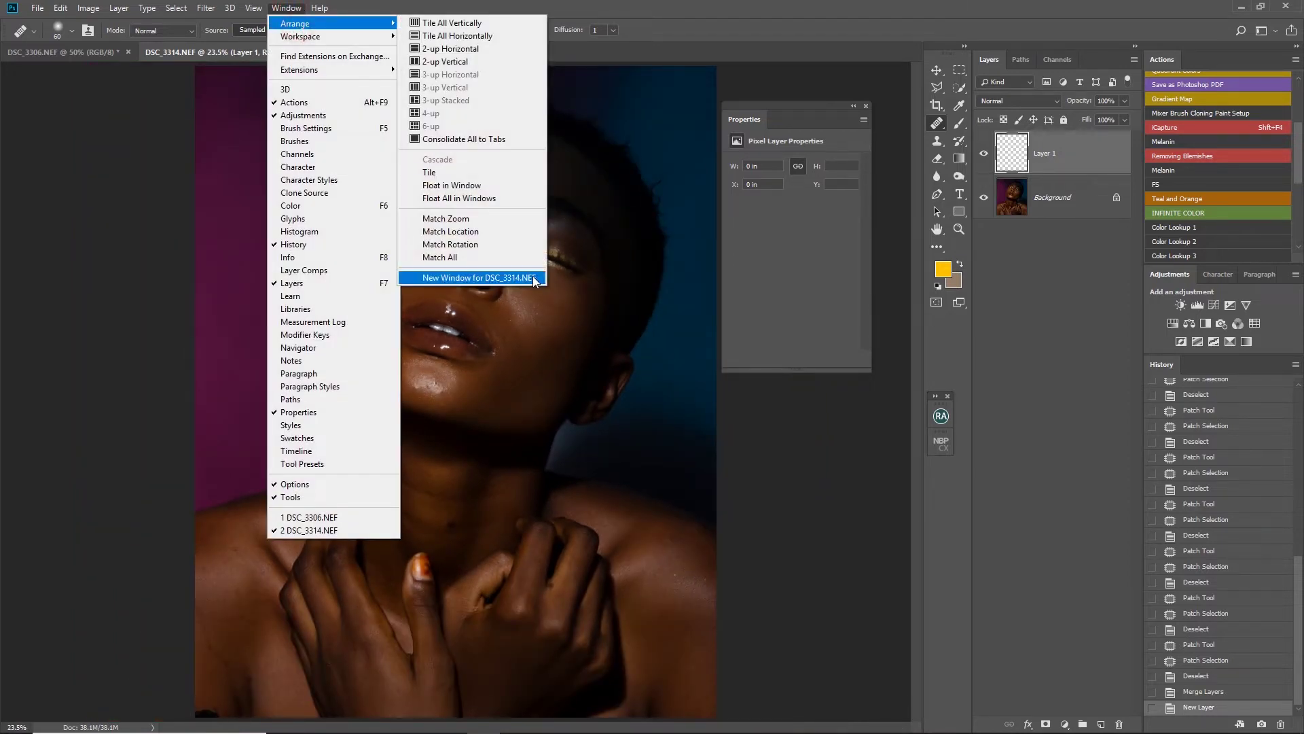
- Open a second window of DSC_3314.NEF and arrange both views 2-up Vertical
click(496, 278)
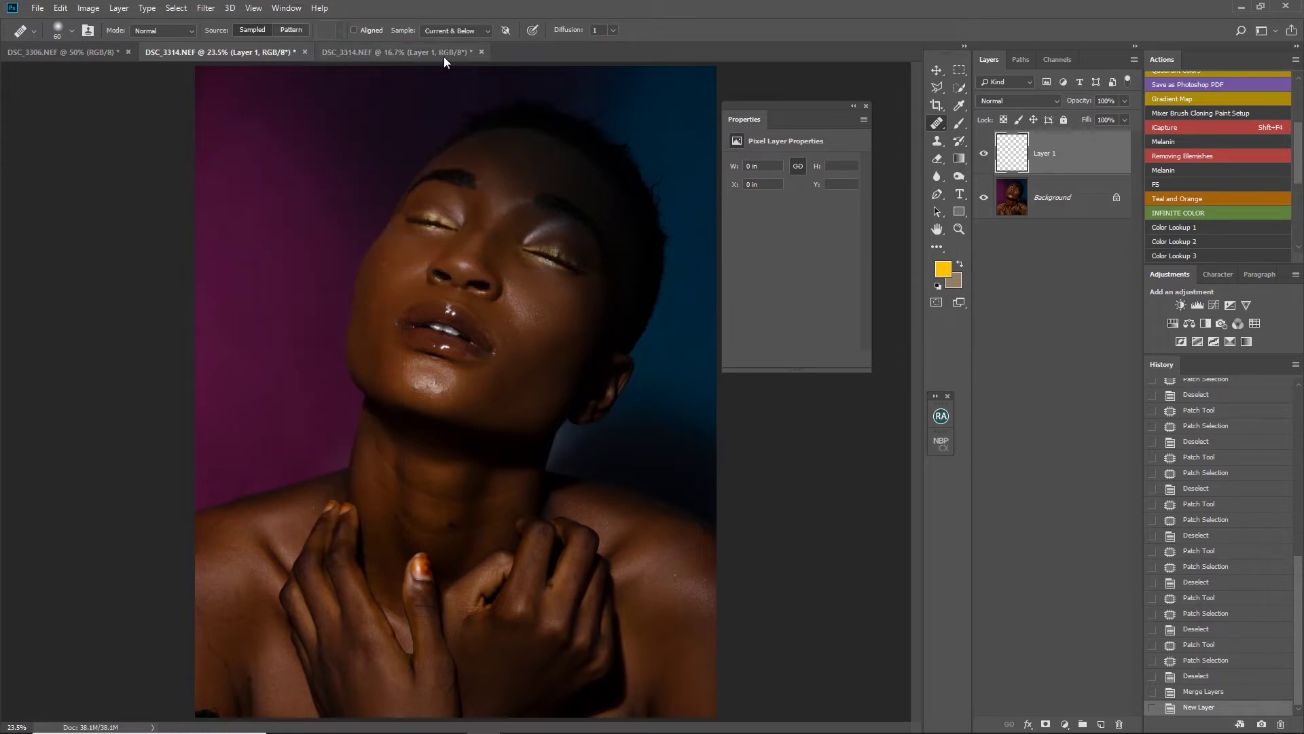
click(279, 9)
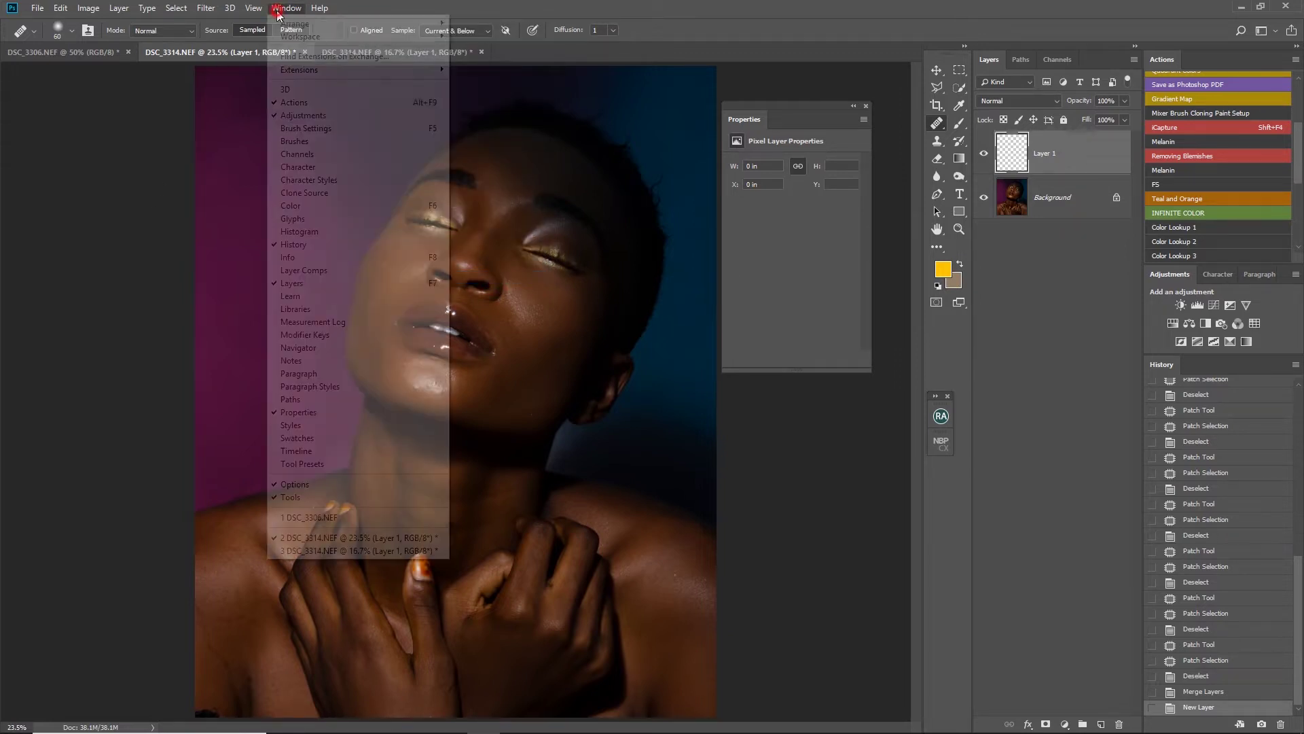
mouse_move(305, 23)
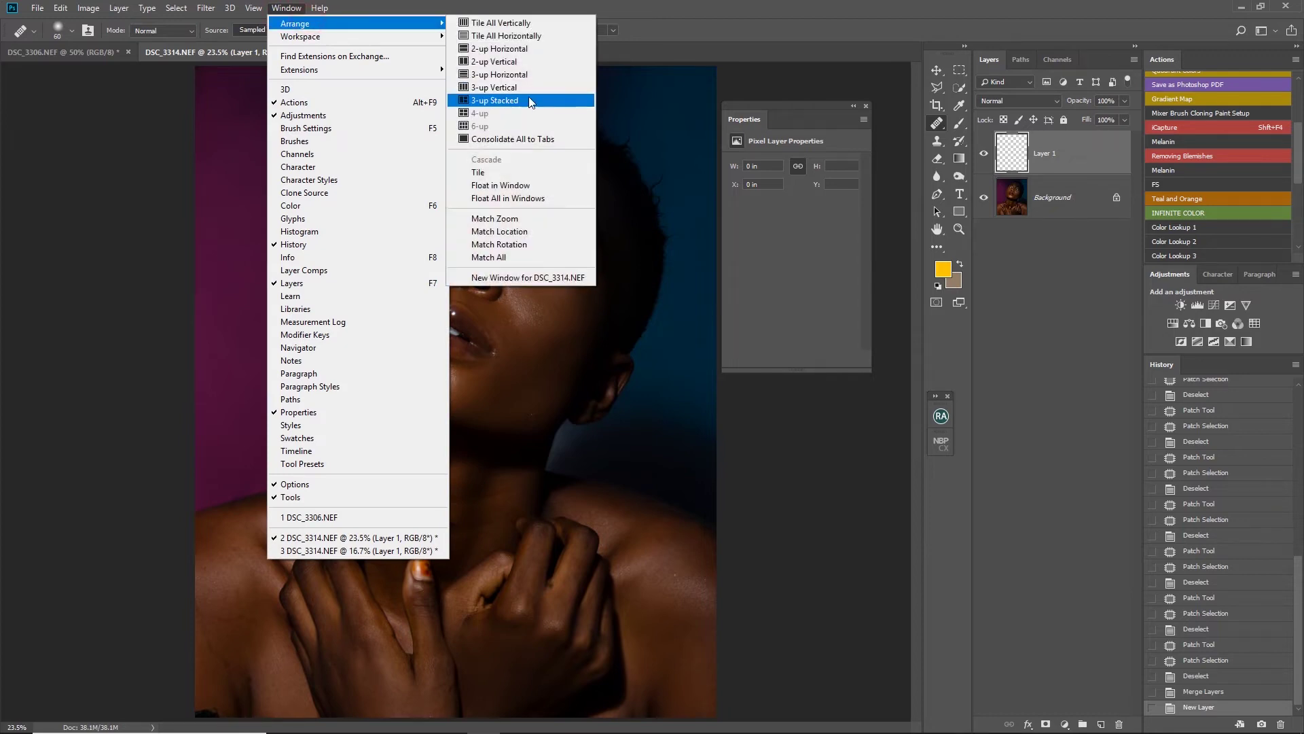
click(511, 61)
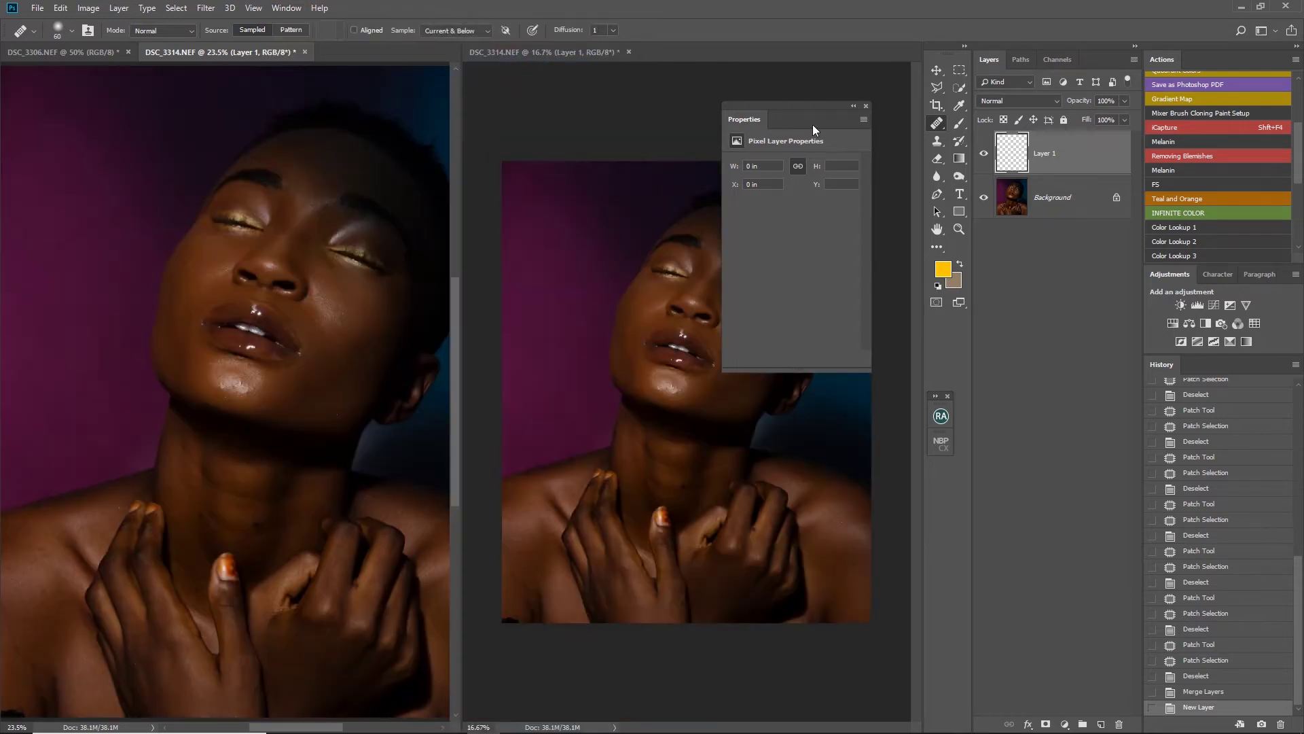
- Collapse the Properties panel, widen the left view, and paint a brush stroke on Layer 1
click(854, 108)
drag(761, 122, 1048, 347)
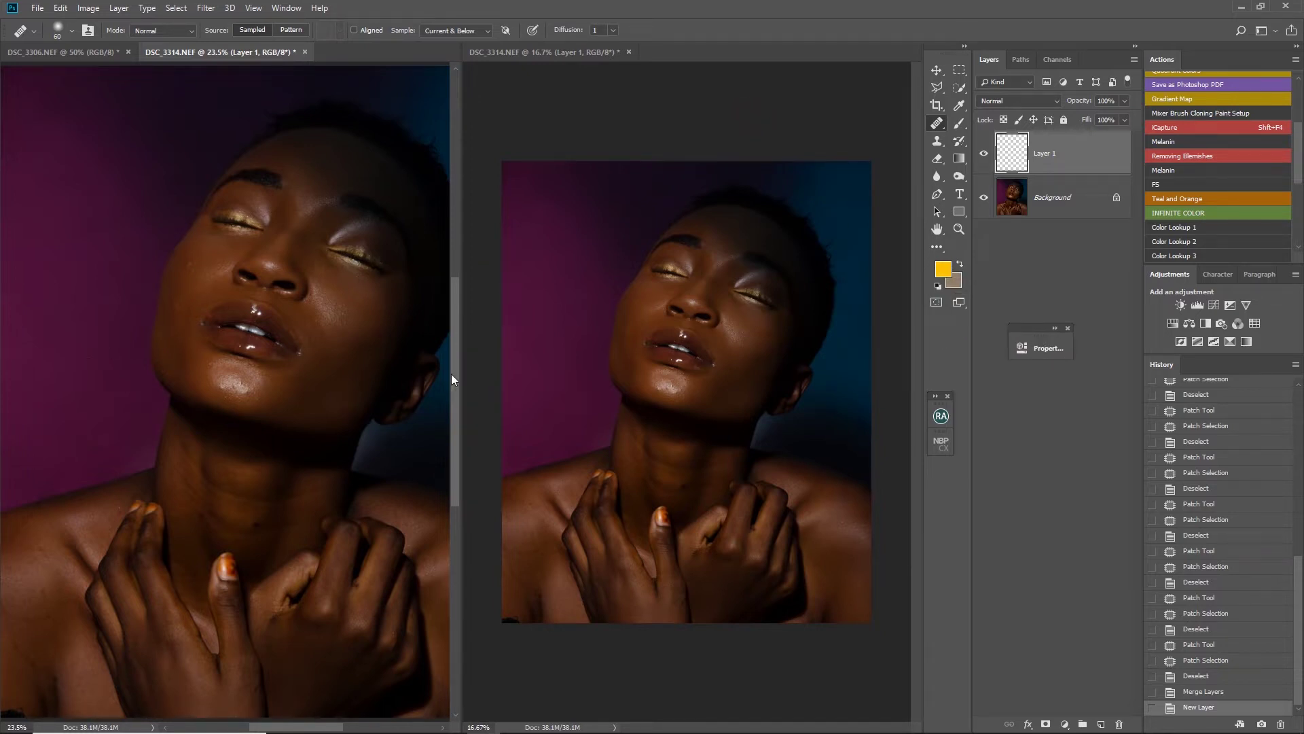
drag(464, 373, 505, 372)
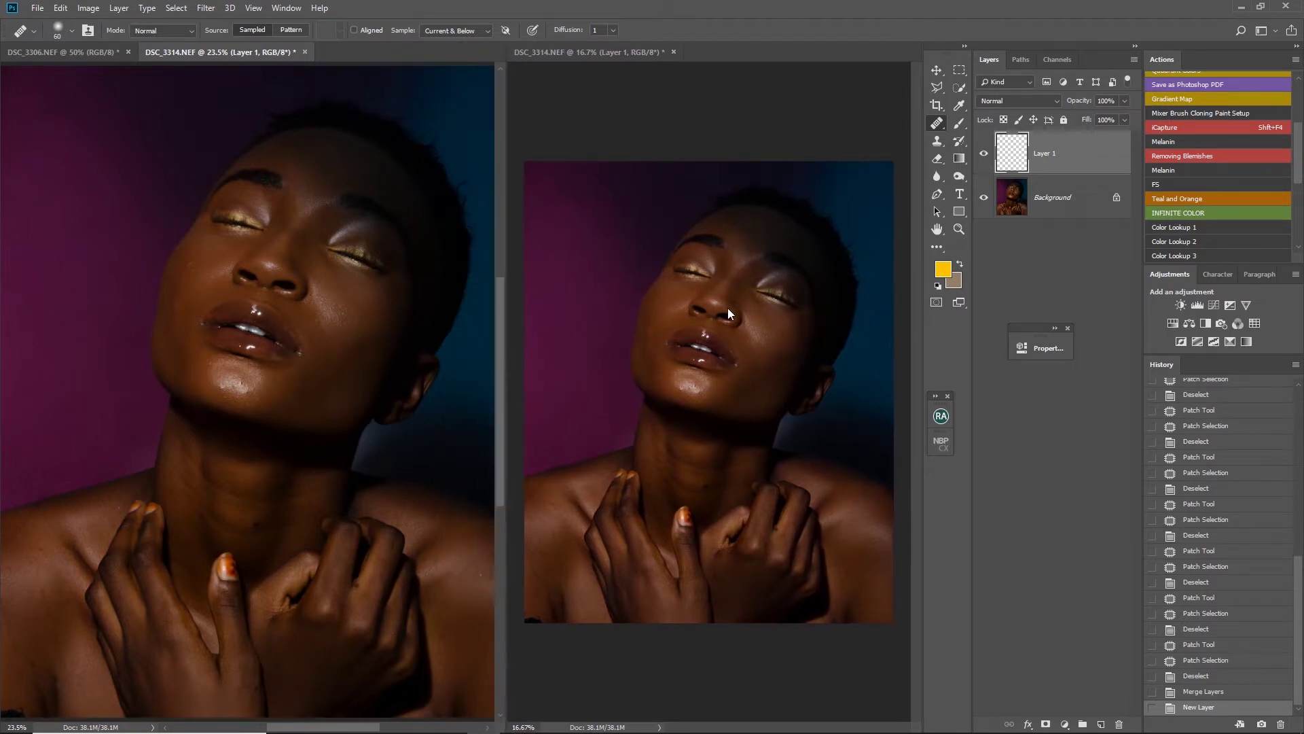
click(958, 123)
mouse_move(231, 341)
mouse_down()
mouse_move(210, 305)
mouse_move(256, 460)
mouse_move(274, 378)
mouse_move(363, 293)
mouse_move(299, 333)
mouse_up()
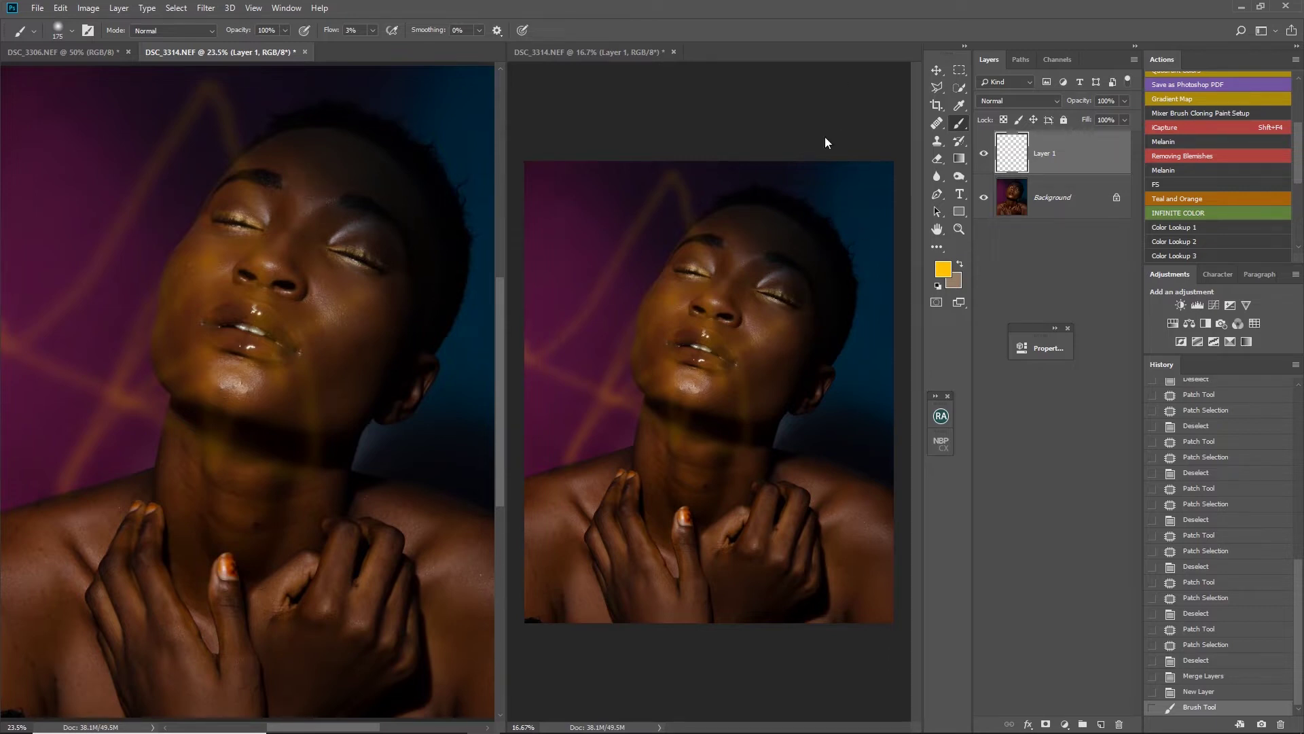
- Undo the stray stroke and zoom the left view to 50% with the Healing Brush on Layer 1
key(ctrl+z)
scroll(296, 265, up, 4)
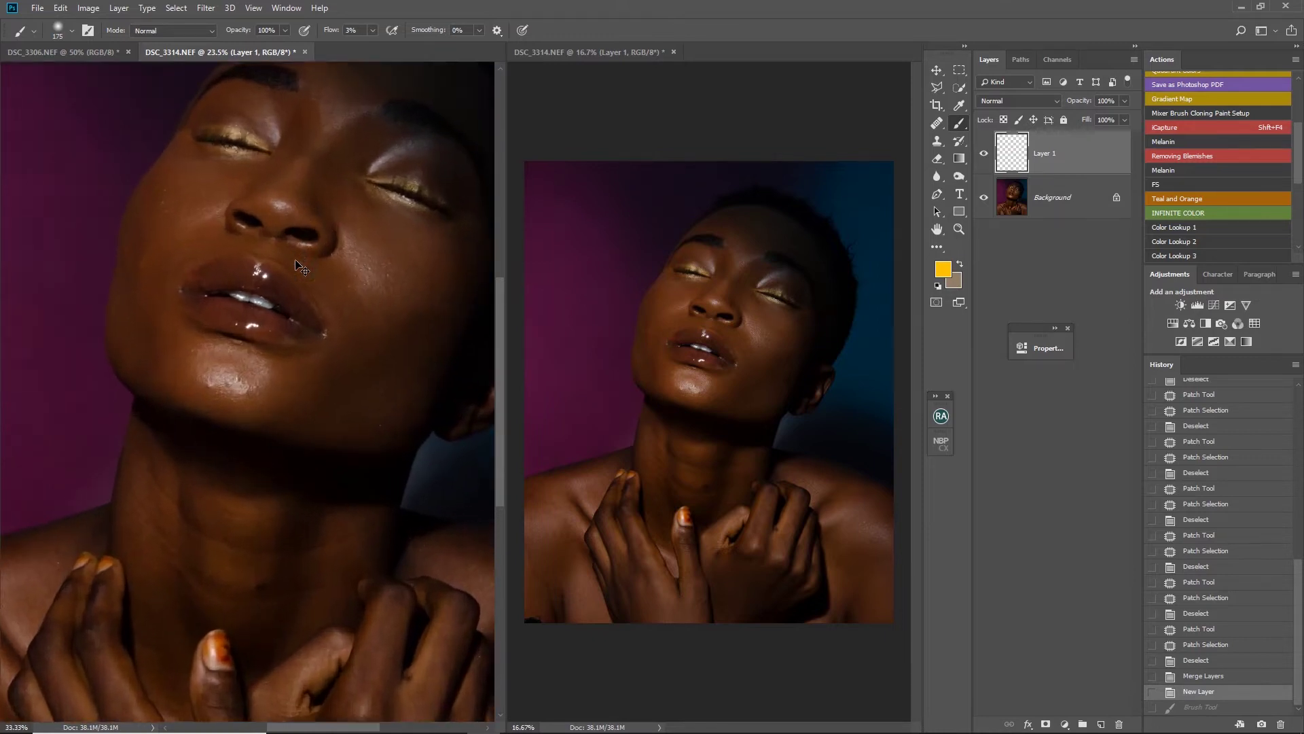
drag(188, 215, 208, 439)
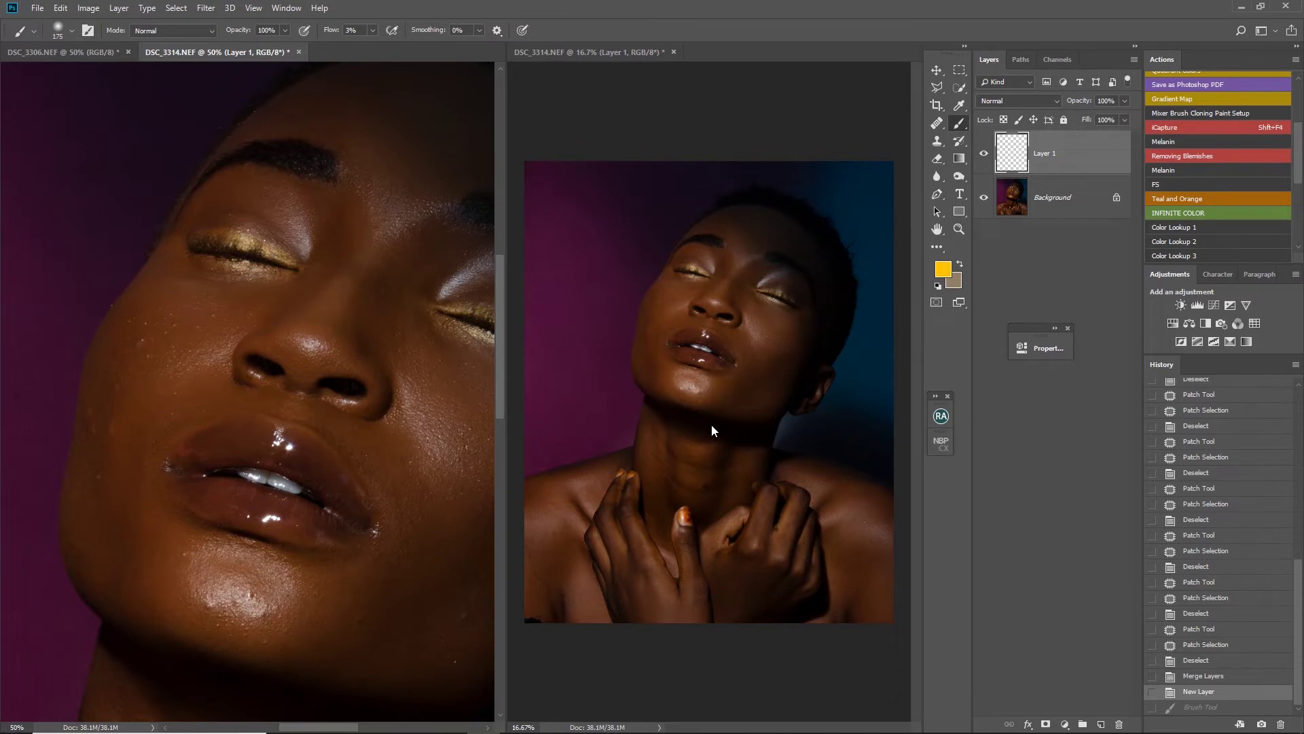
key(ctrl+0)
key(ctrl+plus)
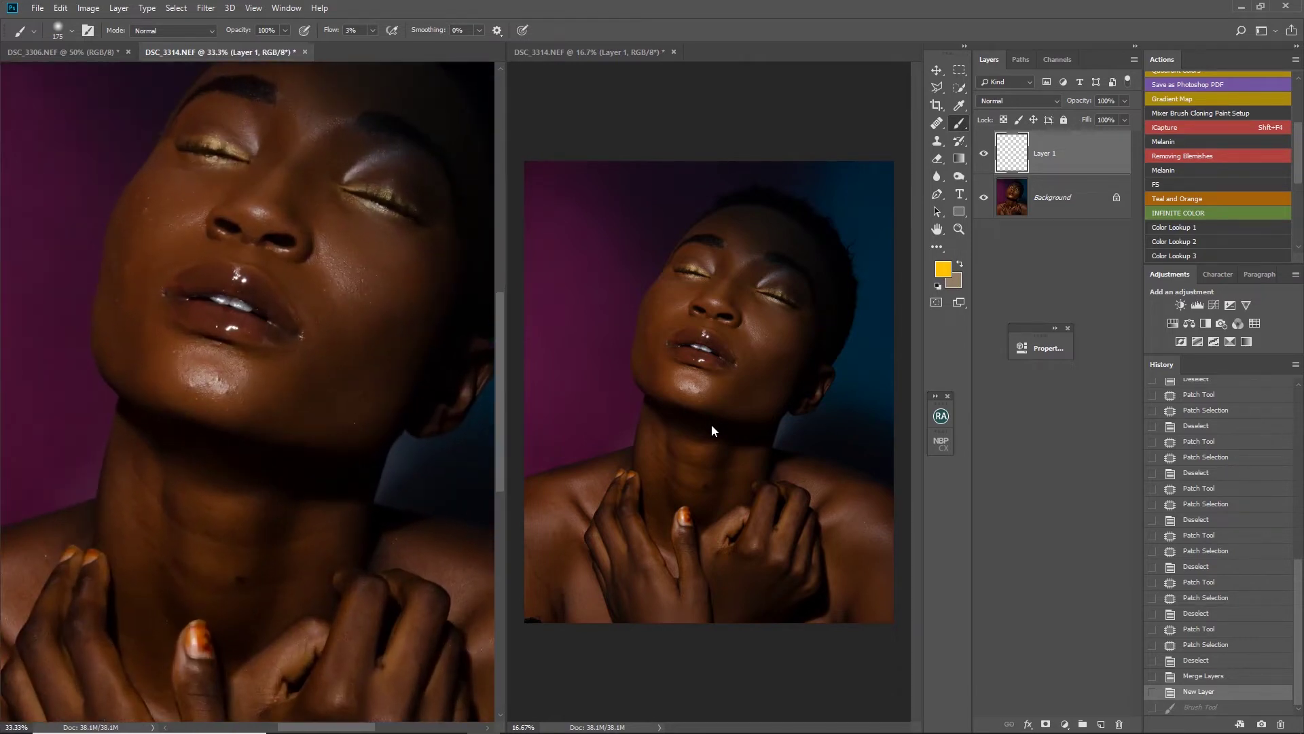
click(767, 426)
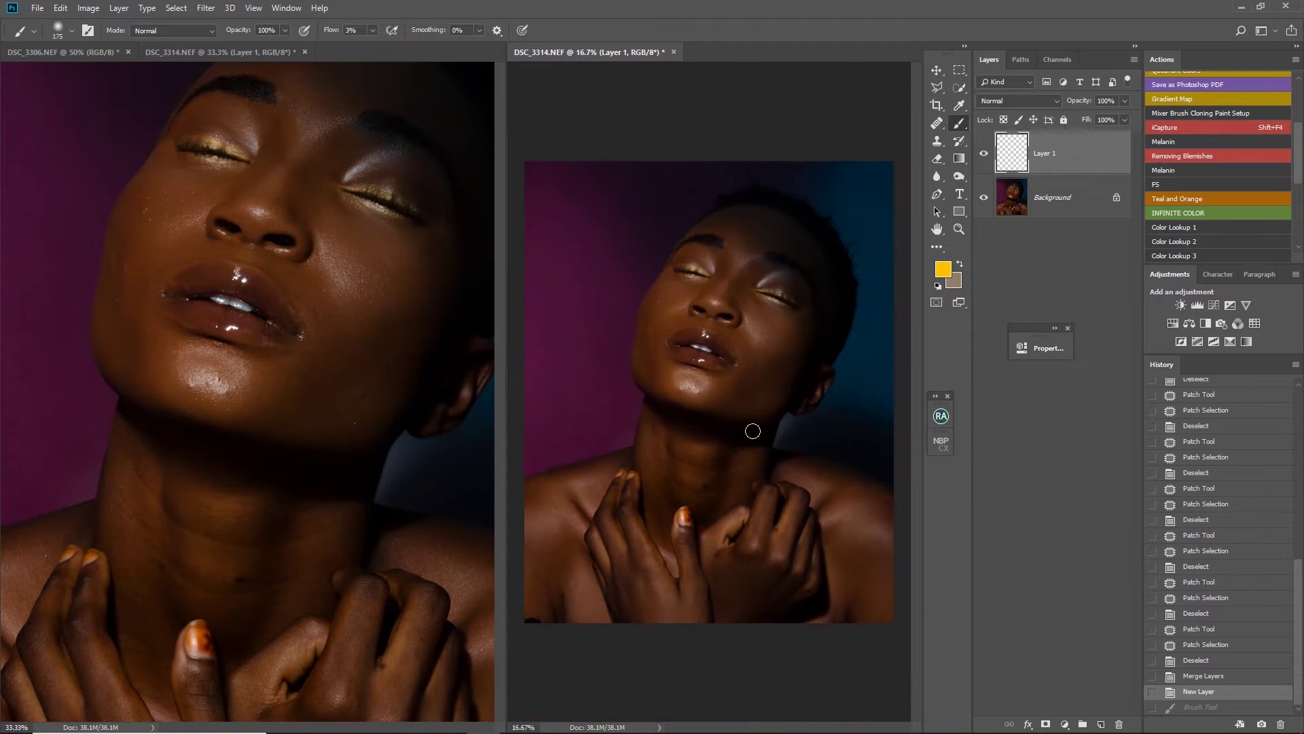
click(1036, 165)
click(936, 124)
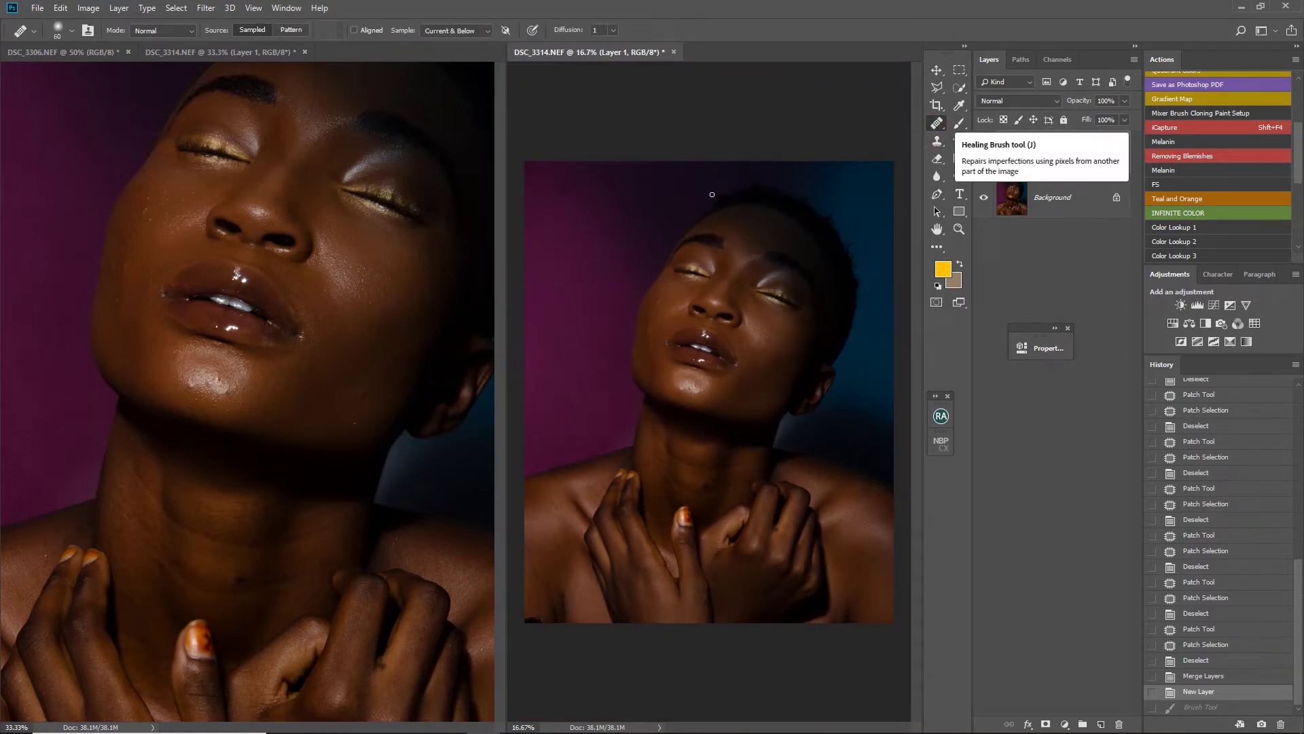
click(177, 256)
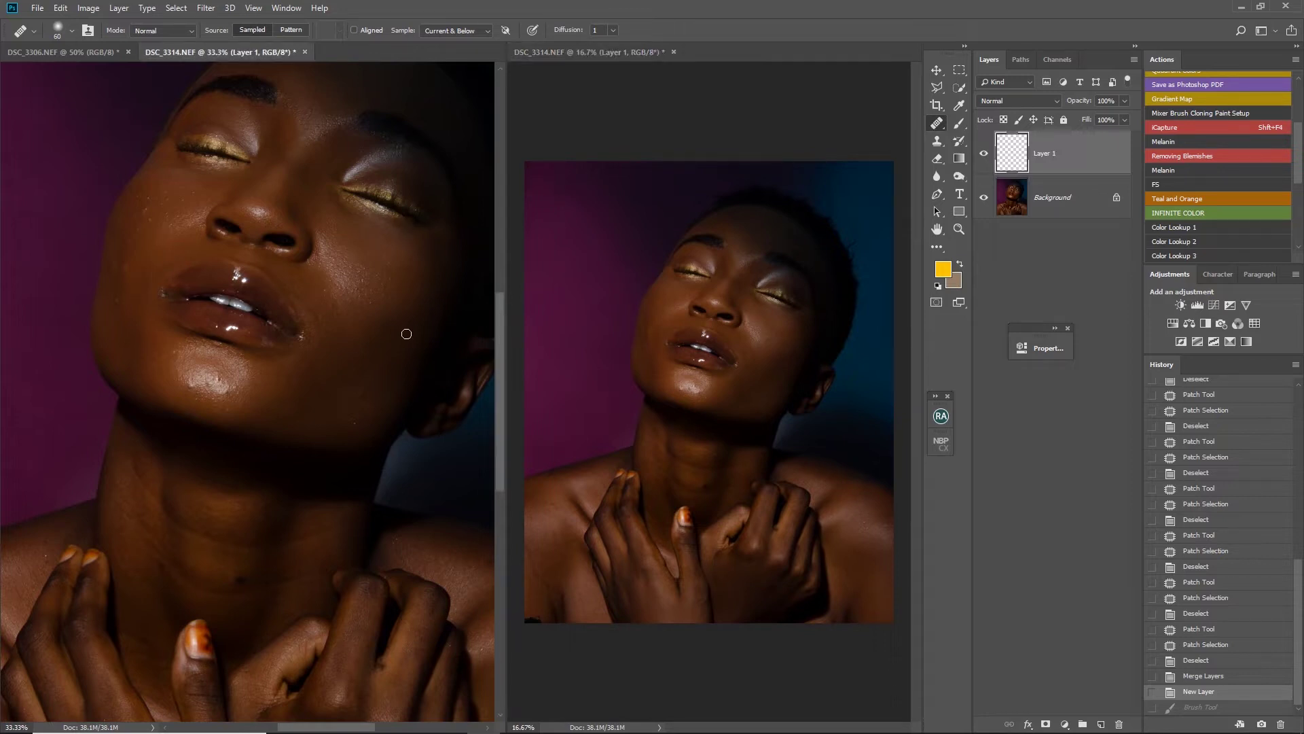
key(ctrl+plus)
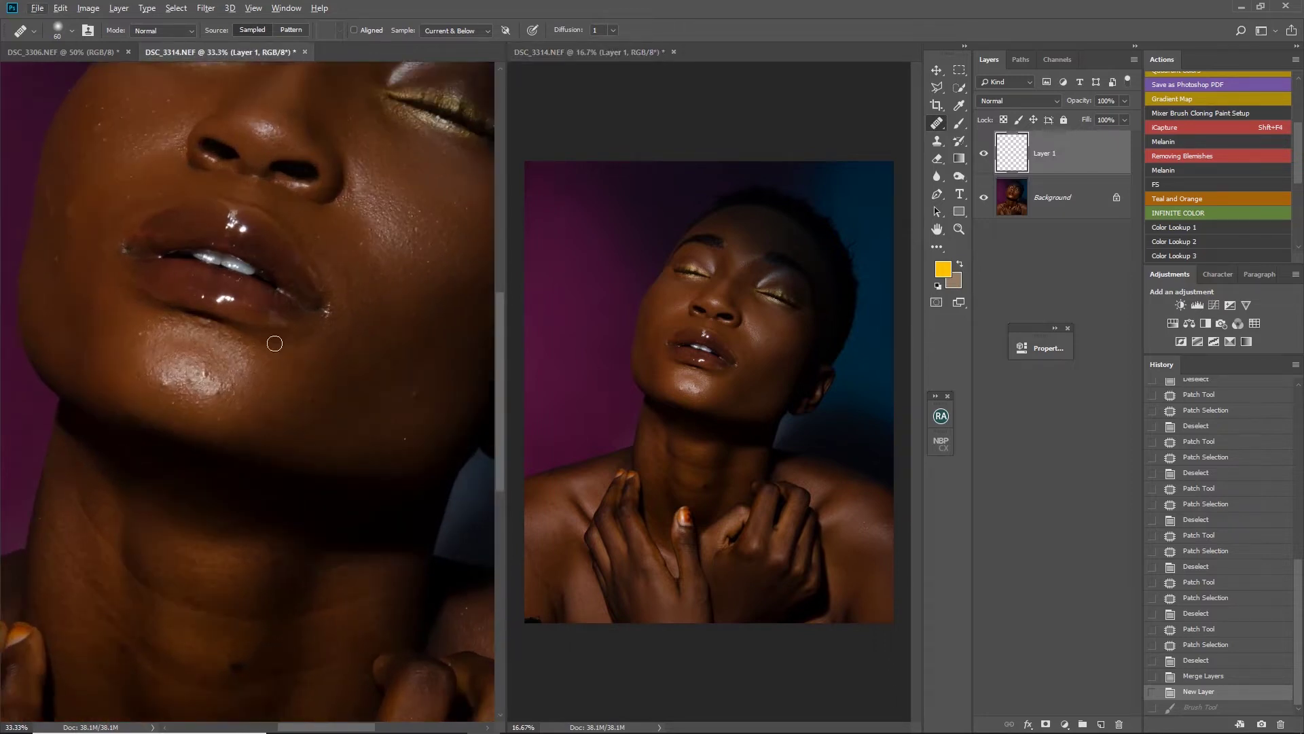
- Sample clean skin and heal the blemishes across the chin
click(316, 406)
click(315, 400)
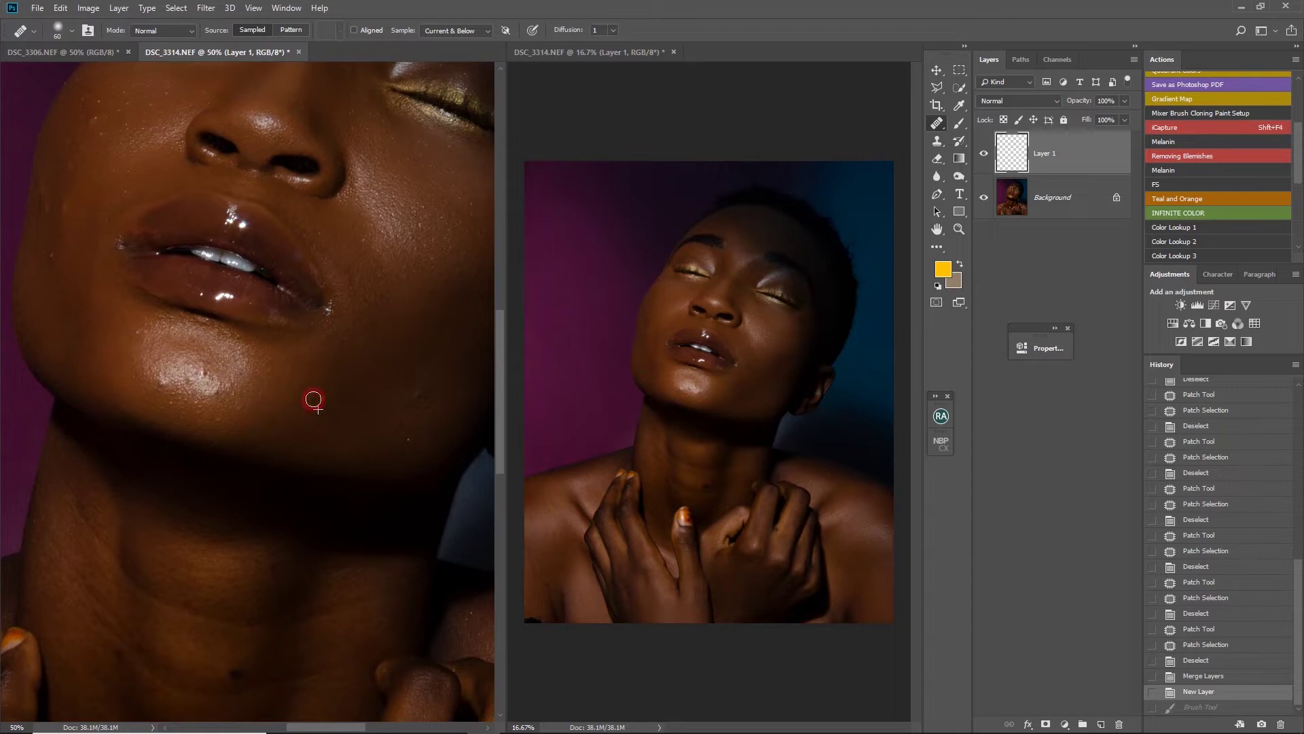
alt+click(327, 408)
click(317, 398)
click(340, 370)
drag(343, 408, 354, 400)
alt+click(422, 401)
click(416, 393)
alt+click(423, 434)
click(399, 416)
click(404, 389)
click(401, 376)
click(389, 383)
click(428, 347)
- Heal spots on the cheek and beside the lips, undoing the last stray stroke
click(437, 350)
click(449, 337)
click(418, 311)
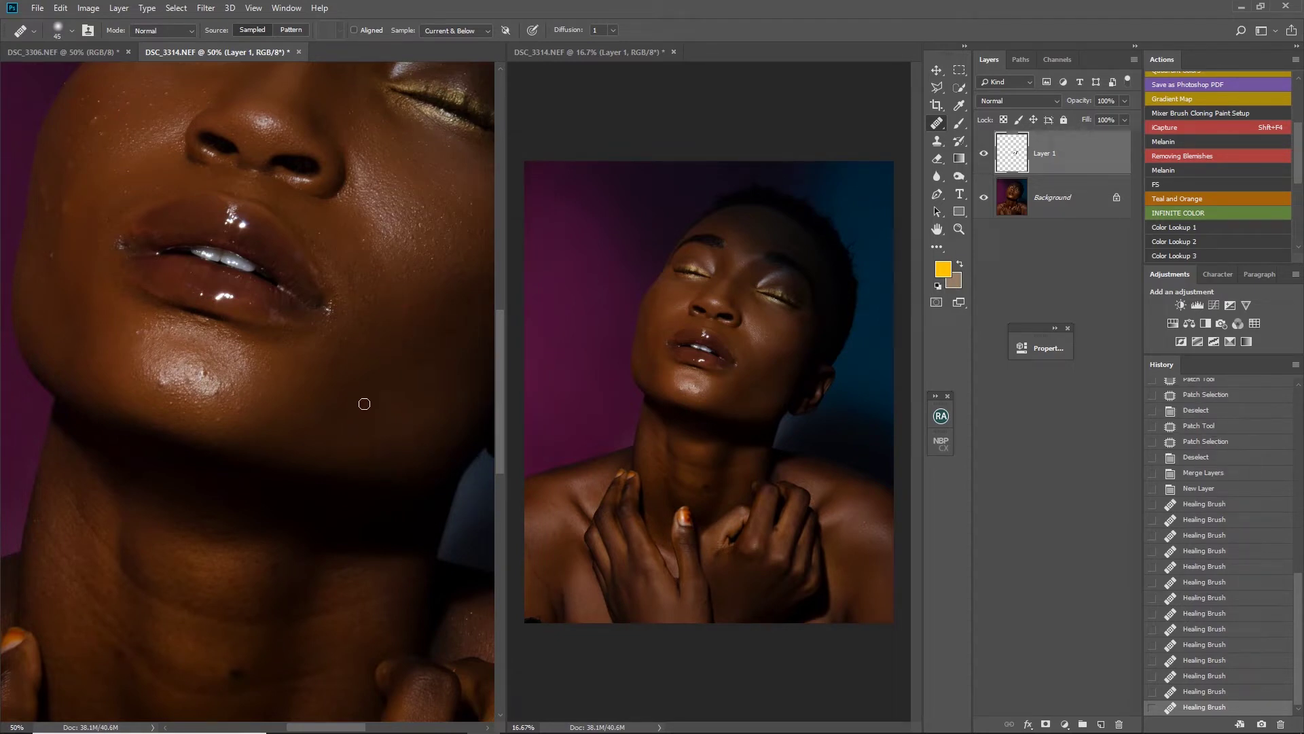
click(340, 372)
click(378, 313)
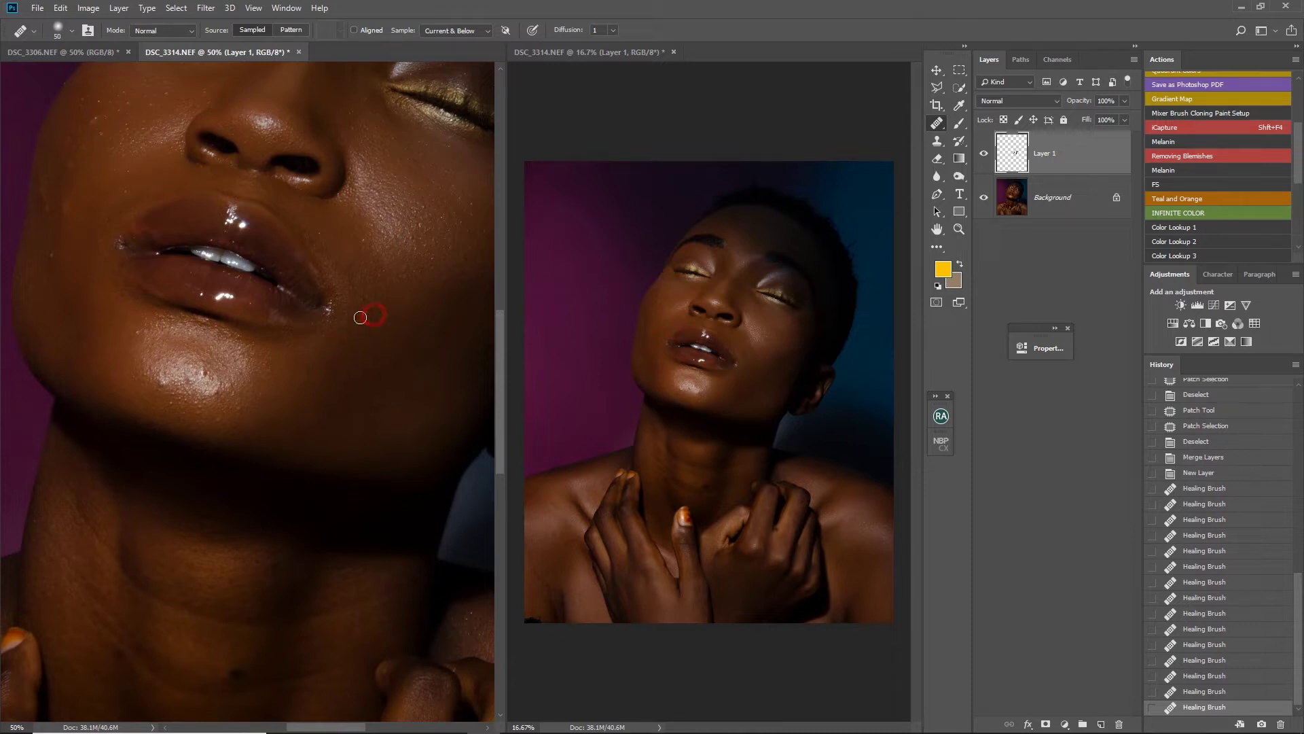
click(347, 337)
click(368, 297)
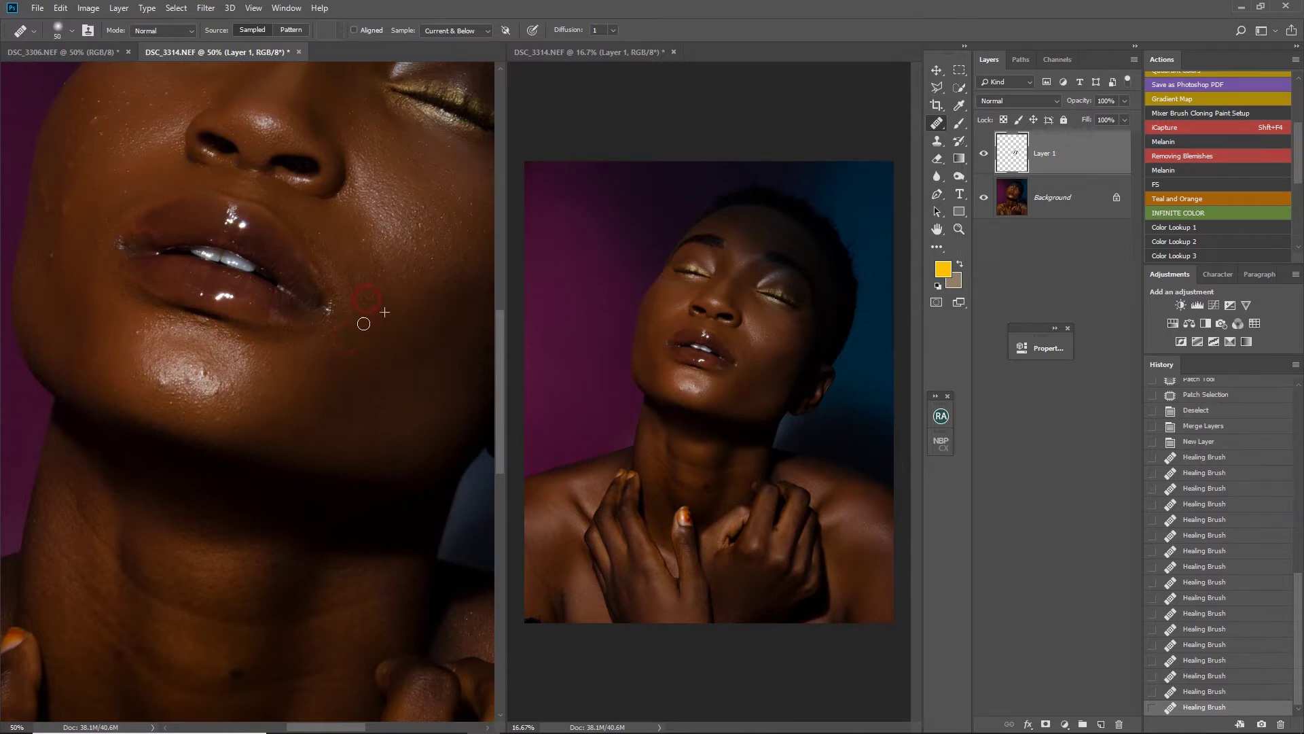
mouse_move(190, 364)
mouse_down()
mouse_move(207, 372)
mouse_move(161, 383)
mouse_up()
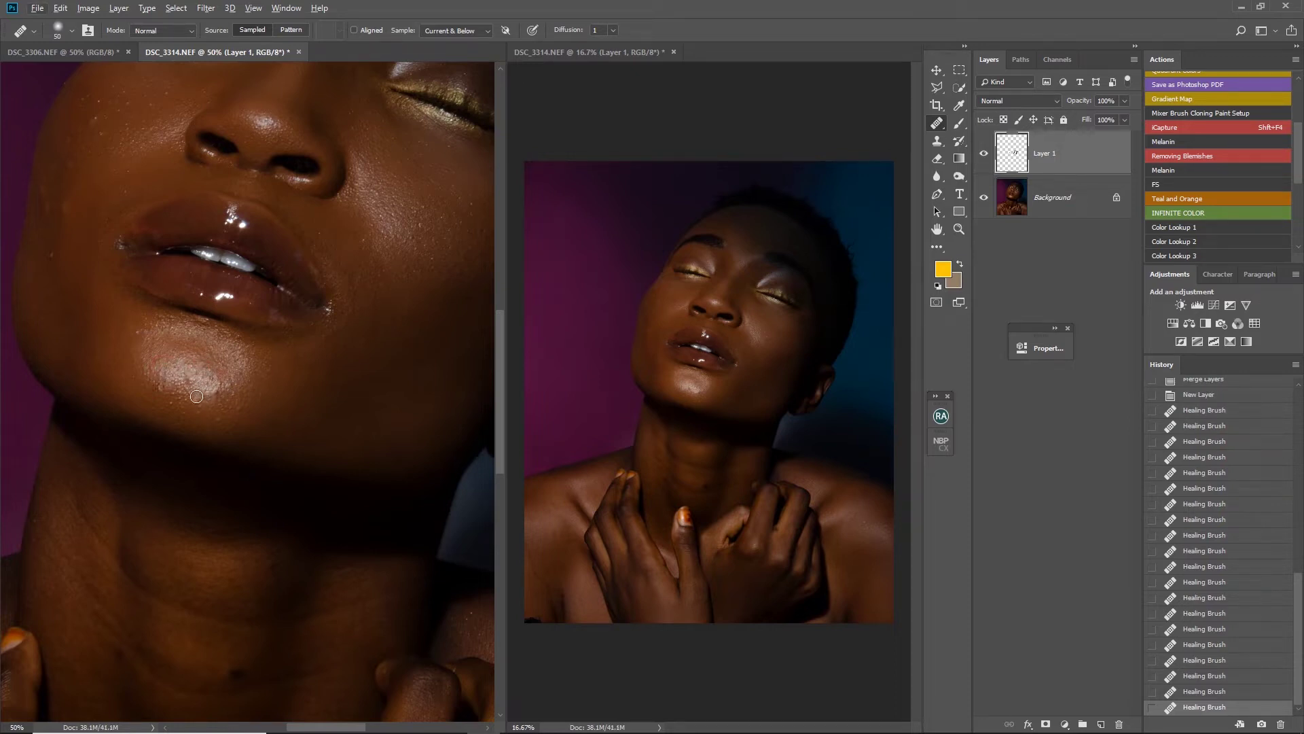
key(ctrl+z)
- Resample chin skin, heal the remaining chin spots, then use a smaller brush on the left cheek
alt+click(153, 376)
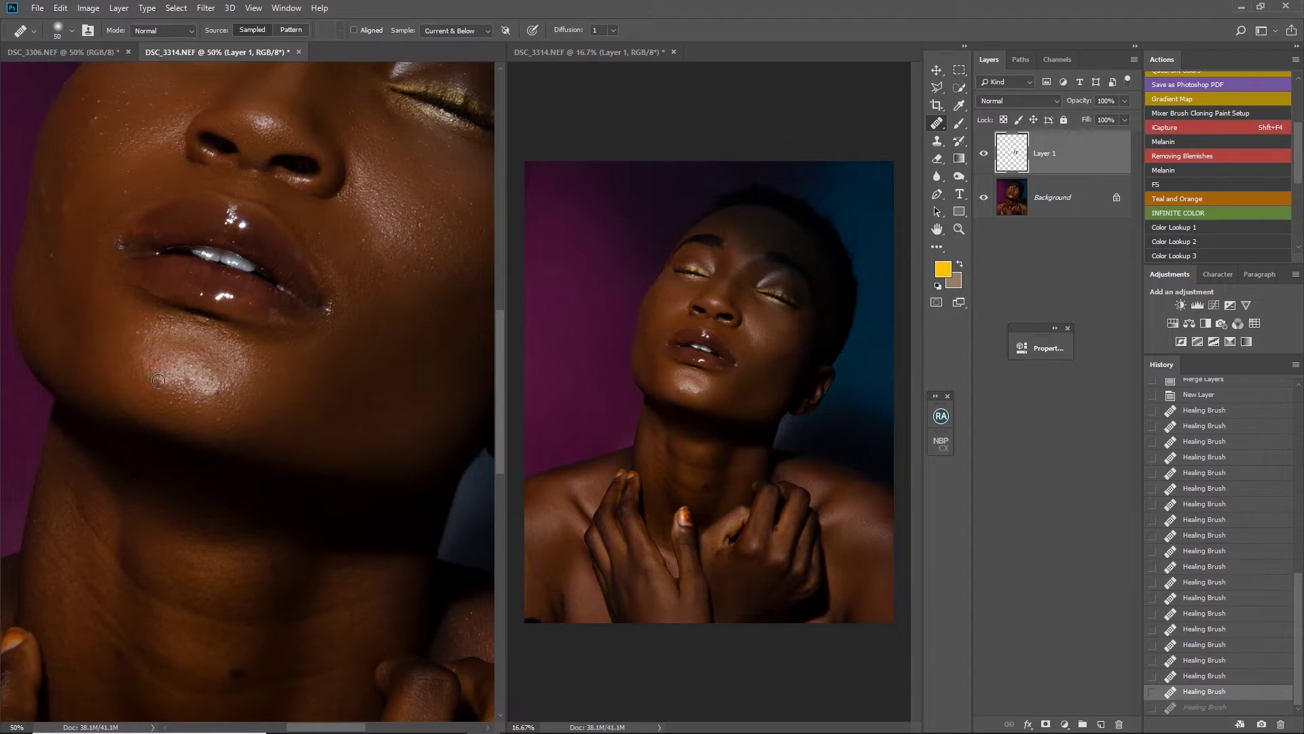
alt+click(166, 371)
click(167, 384)
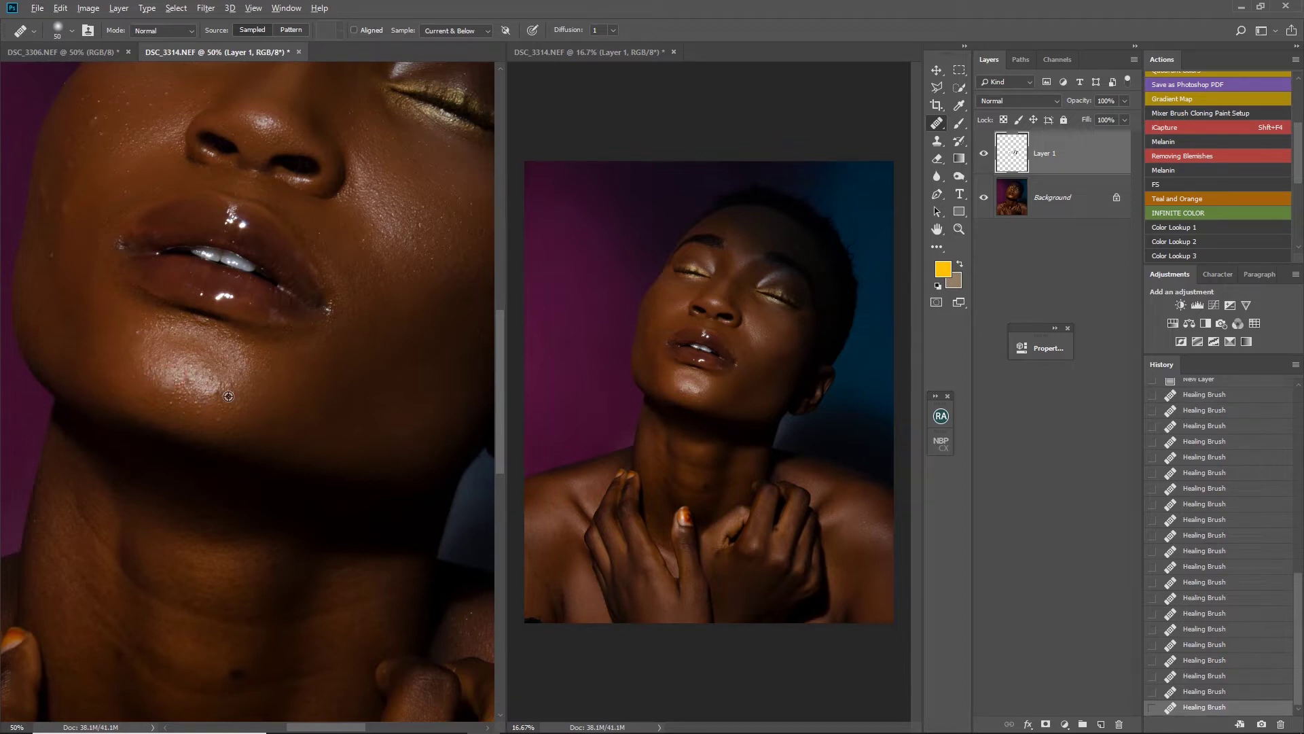
click(138, 333)
key([)
click(43, 205)
click(74, 168)
click(53, 135)
click(67, 129)
alt+click(129, 182)
click(154, 181)
- Heal spots on the upper cheek below the eye and above the eyelid
drag(136, 164, 277, 411)
click(310, 342)
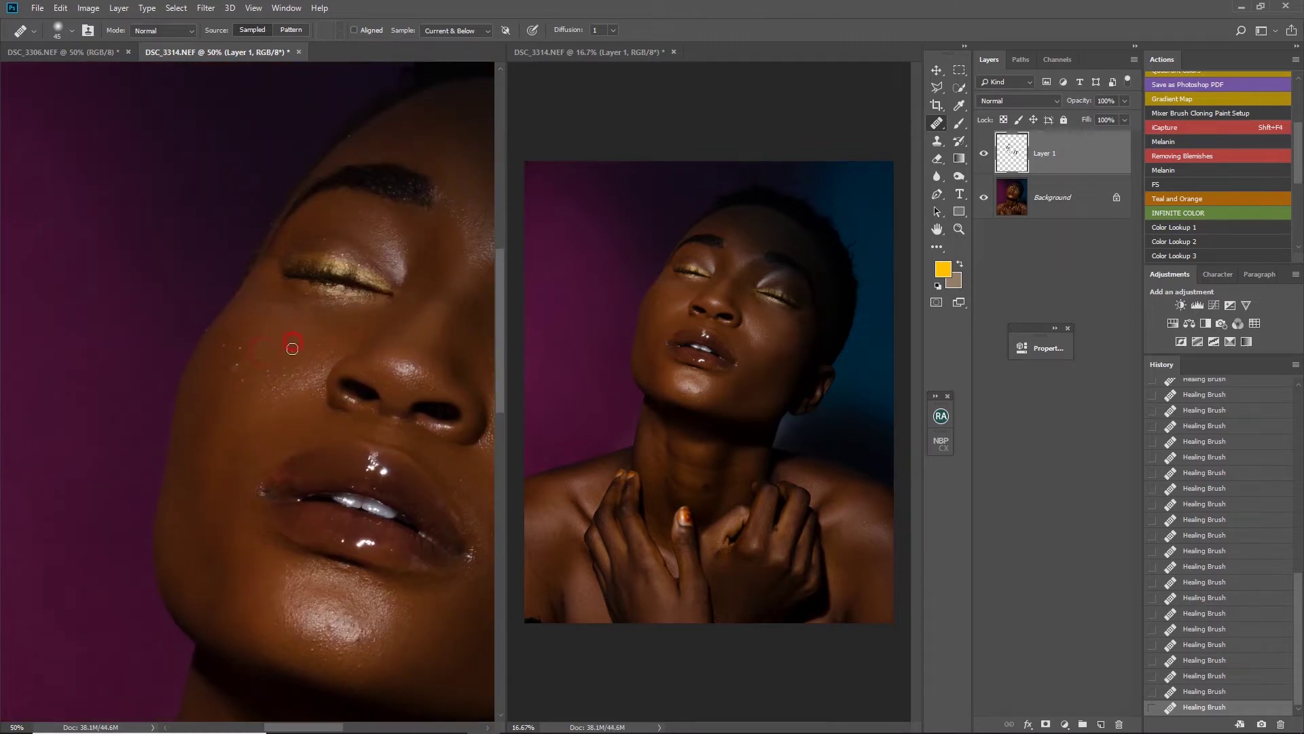
click(224, 356)
drag(258, 373, 236, 397)
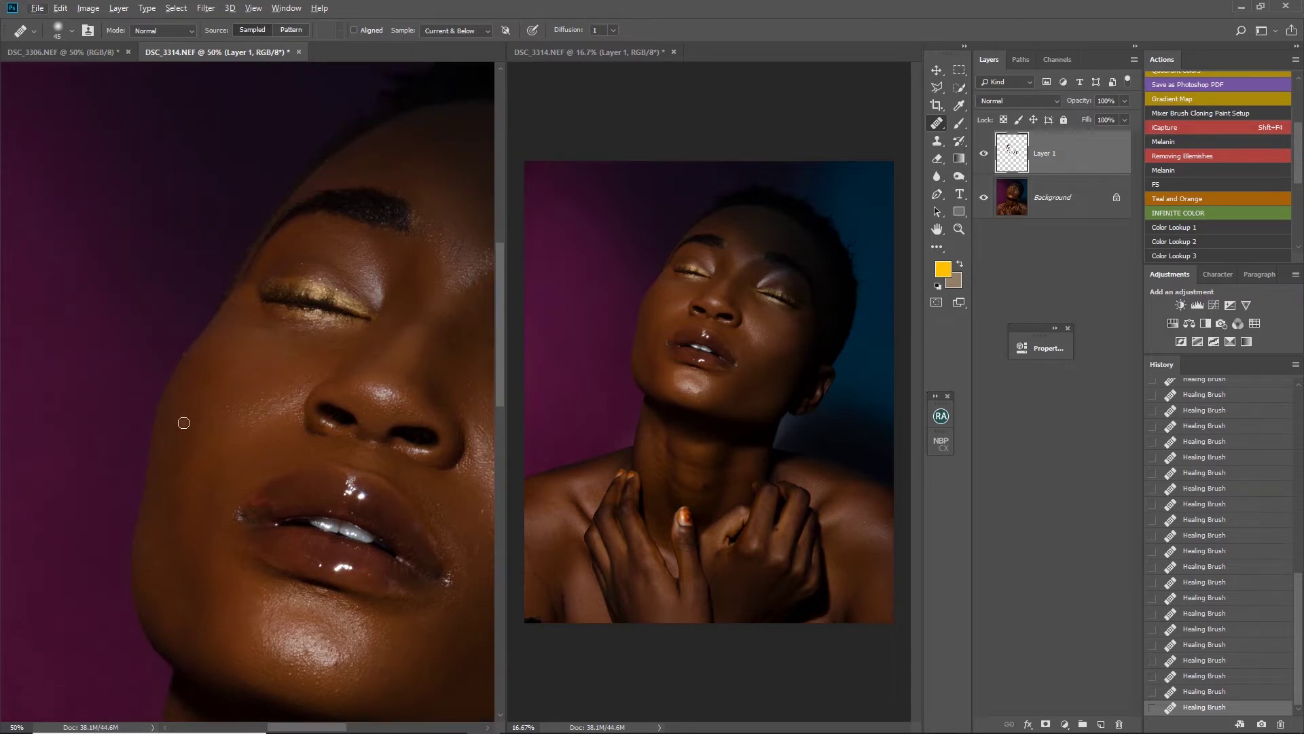
click(198, 355)
drag(325, 361, 297, 383)
drag(283, 302, 193, 413)
click(195, 413)
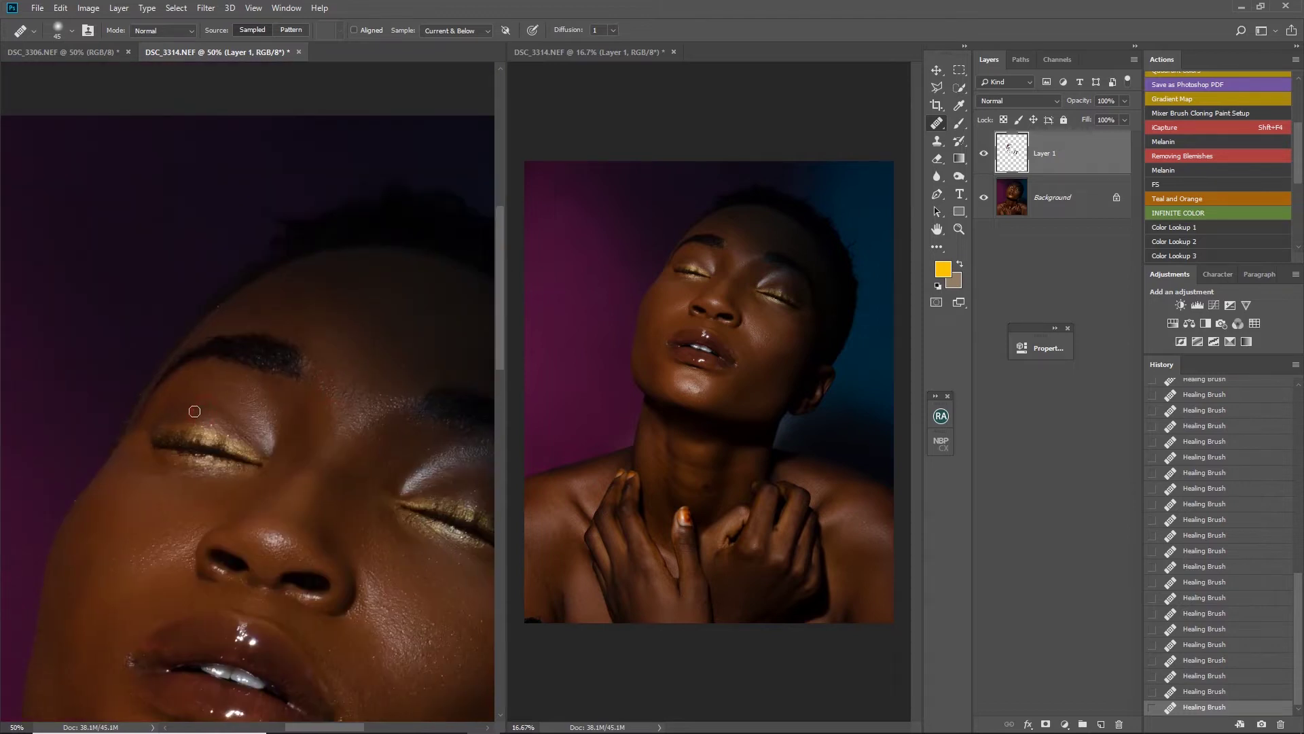
- Heal several more small blemishes across the cheek
drag(347, 472, 320, 486)
mouse_move(362, 649)
mouse_down()
mouse_move(275, 514)
mouse_move(268, 435)
mouse_up()
click(233, 464)
alt+click(260, 524)
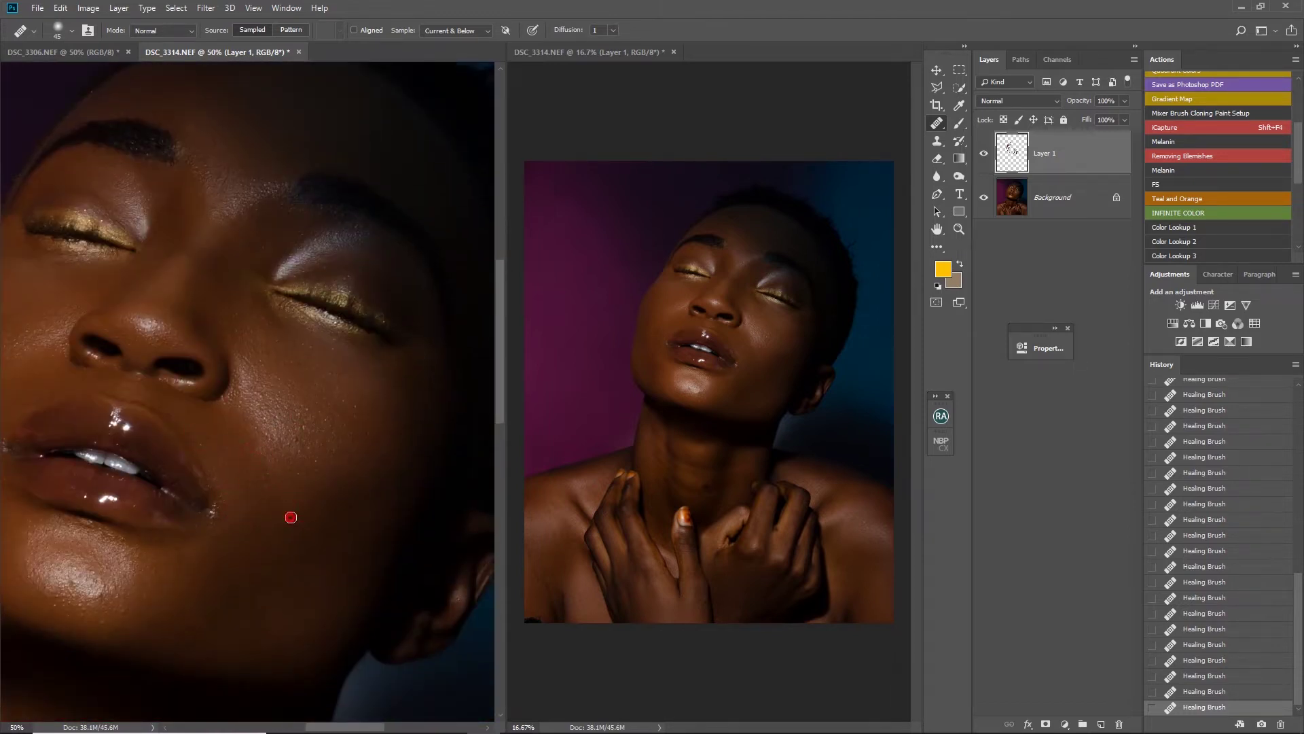
drag(297, 512, 307, 465)
alt+click(380, 367)
click(348, 335)
click(301, 390)
drag(361, 464, 324, 452)
click(371, 443)
click(309, 513)
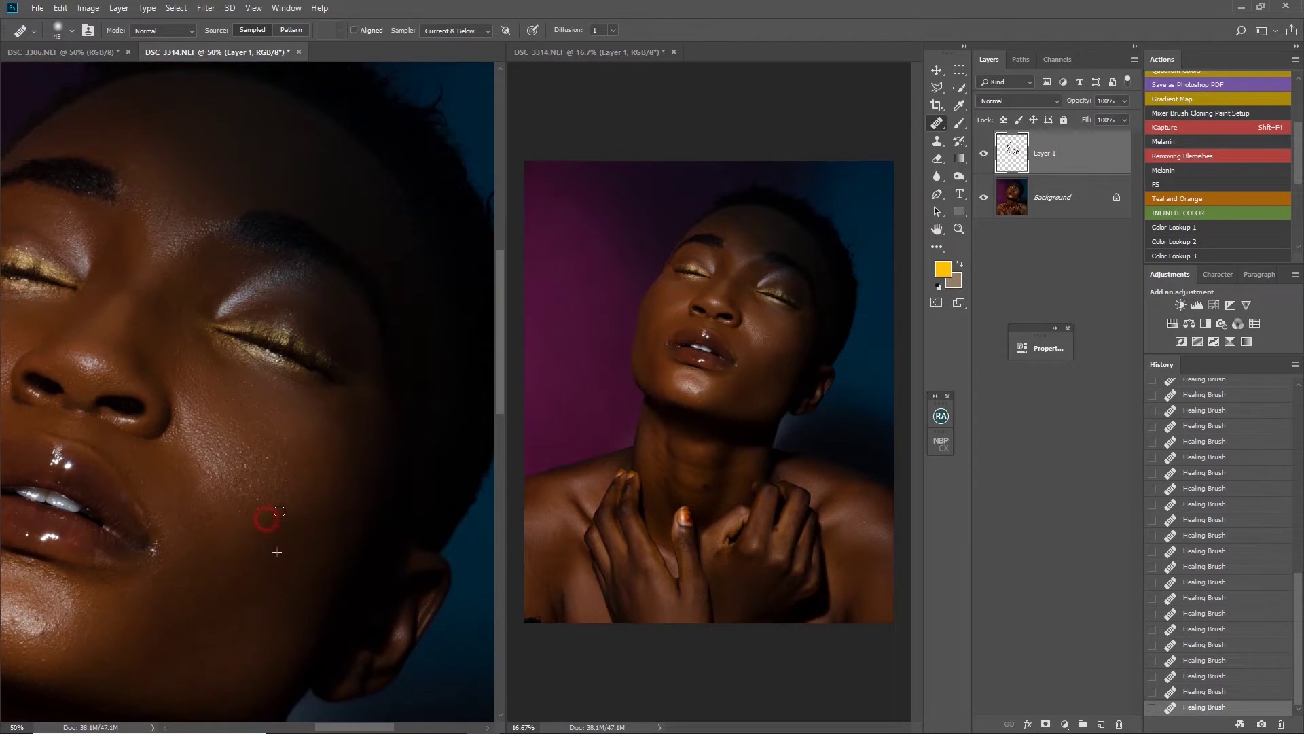
- Undo one poor healing stroke on the cheek and re-heal that spot more cleanly
scroll(270, 510, up, 5)
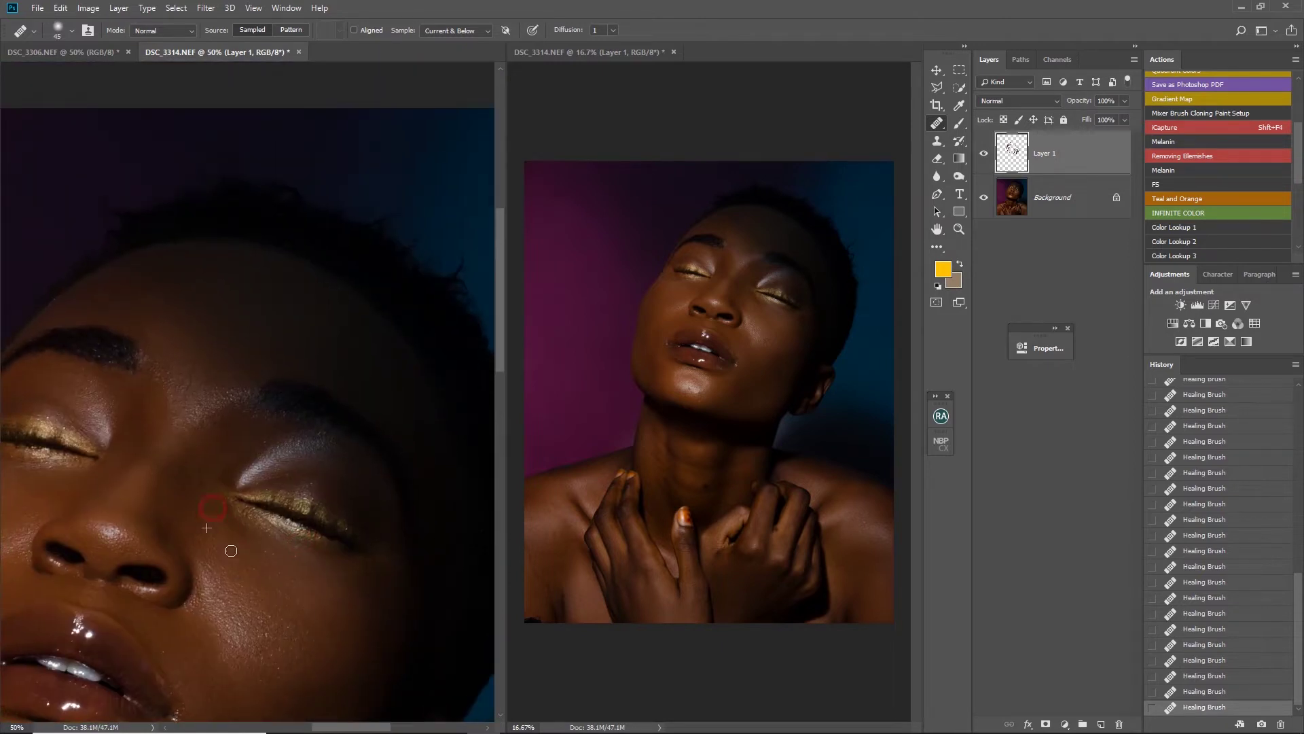
scroll(246, 531, down, 2)
scroll(197, 490, down, 7)
scroll(198, 490, left, 5)
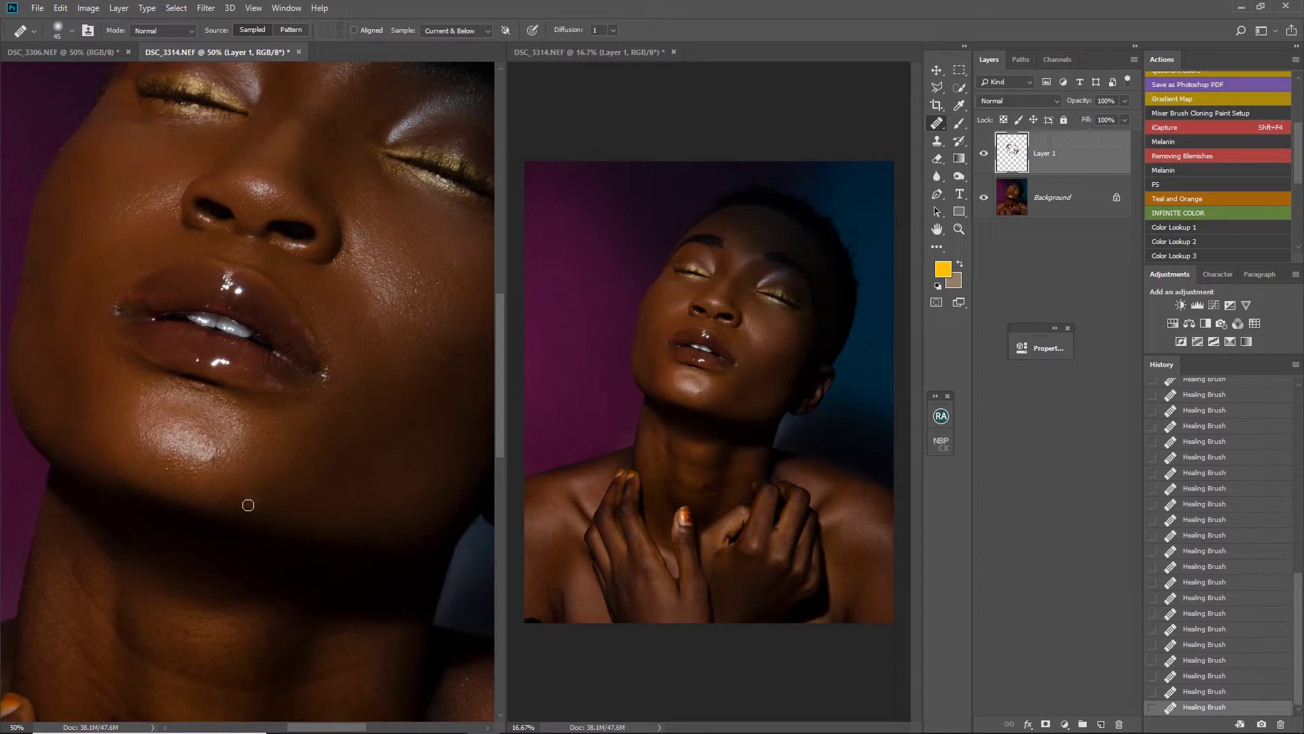
scroll(265, 460, down, 1)
scroll(265, 460, left, 2)
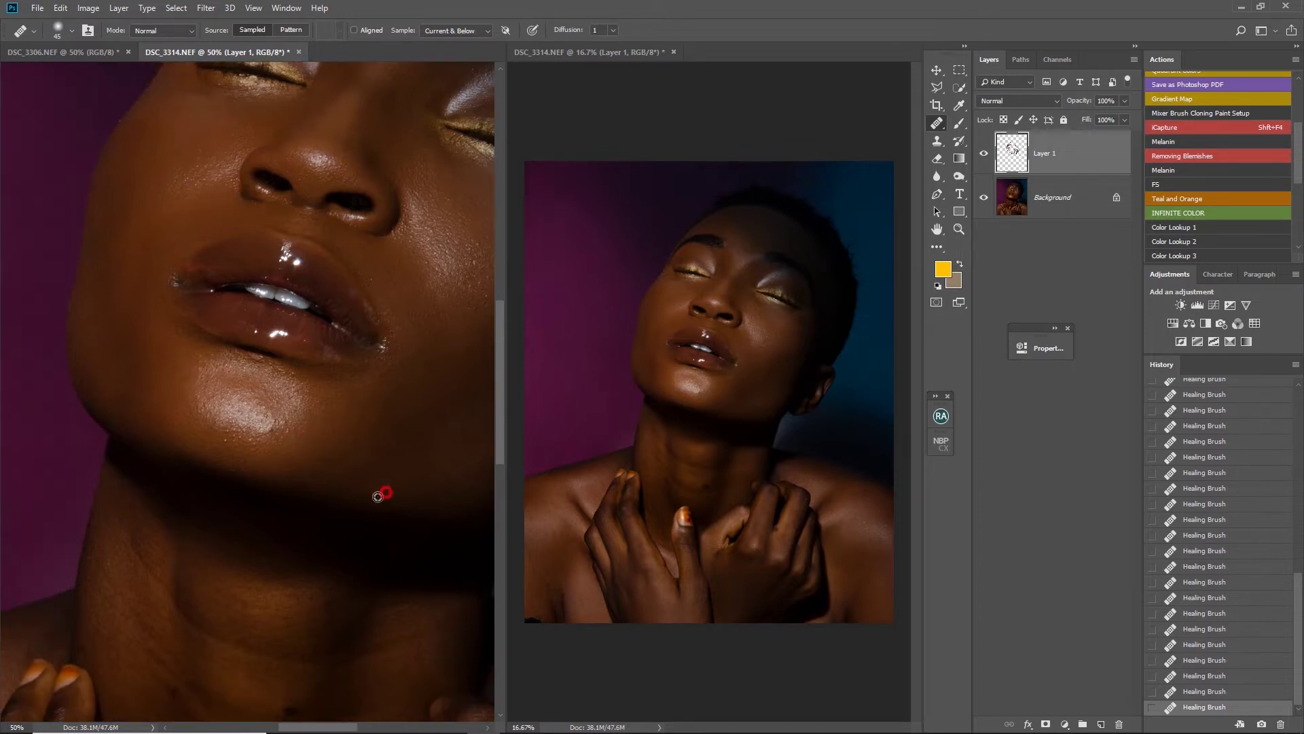
key(ctrl+z)
click(268, 445)
scroll(276, 425, up, 2)
scroll(275, 425, left, 1)
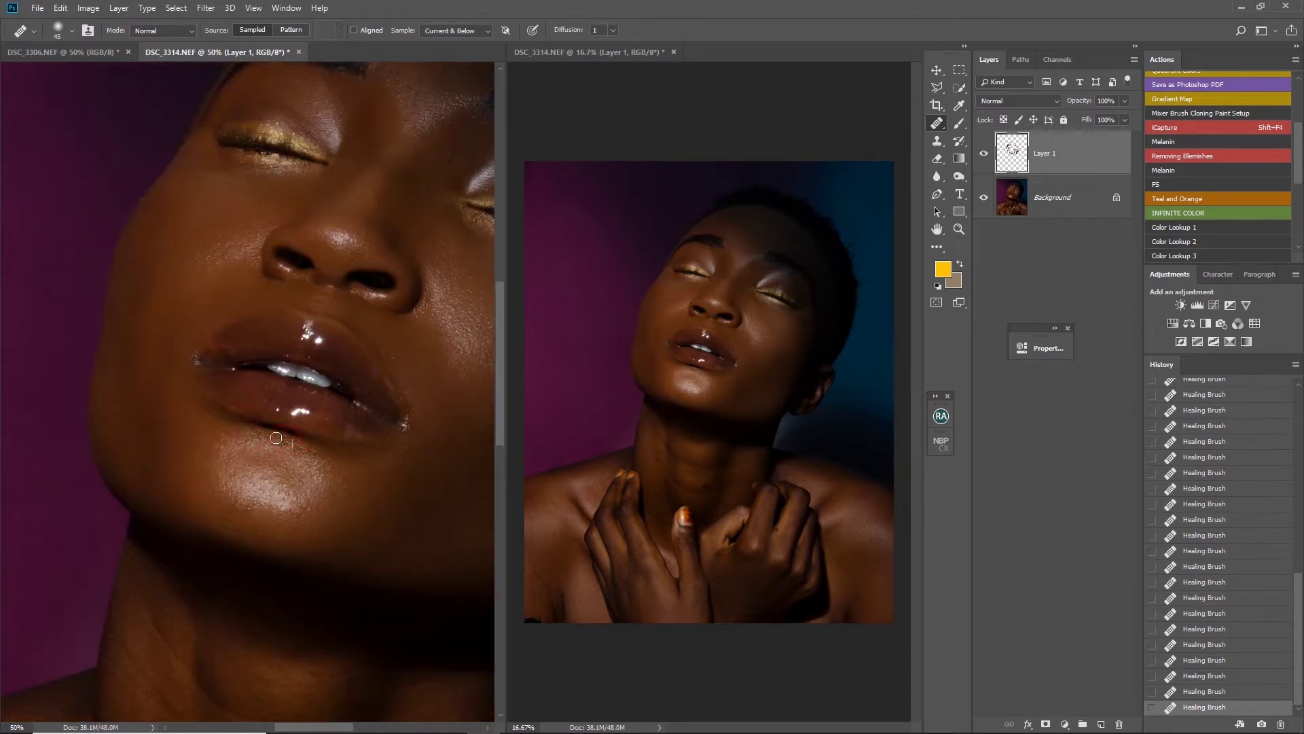
scroll(339, 467, up, 3)
scroll(340, 467, right, 1)
- With a smaller brush, sample clean forehead skin and heal the forehead spots
key(bracketleft)
scroll(338, 464, up, 8)
scroll(333, 476, right, 1)
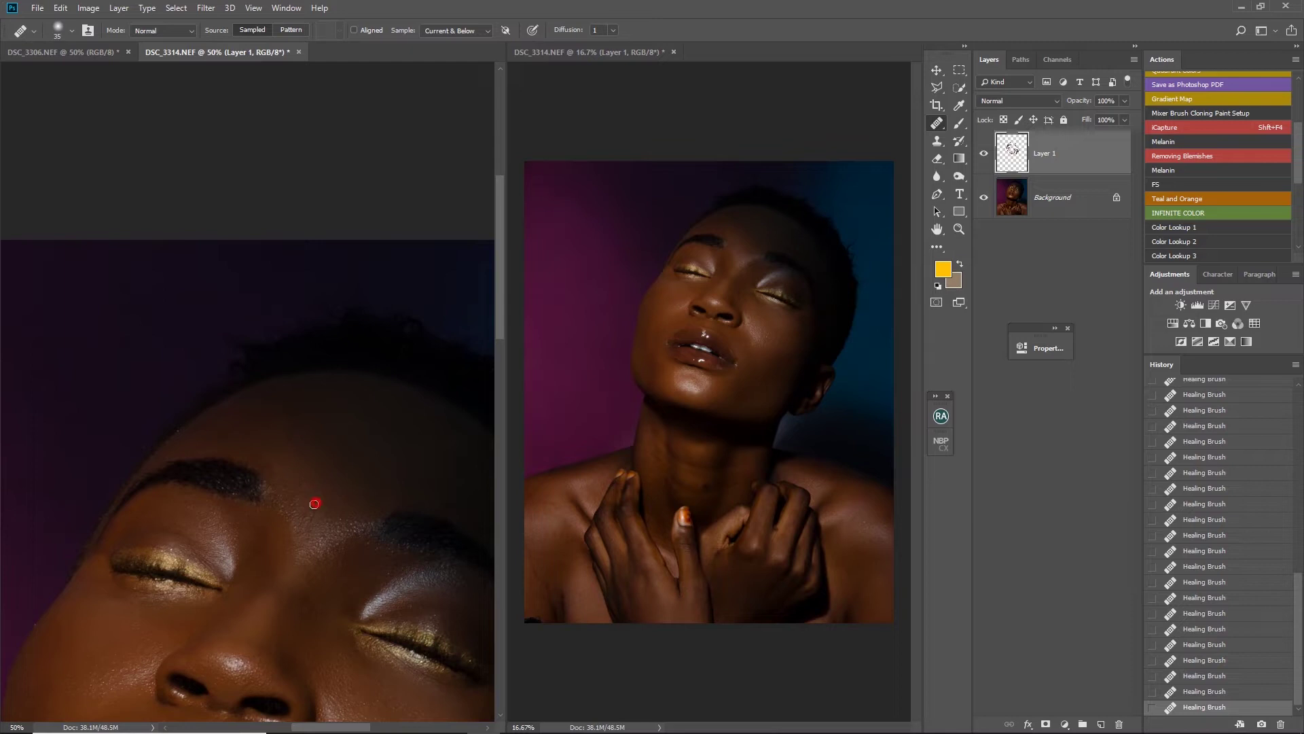
scroll(333, 509, up, 1)
alt+click(310, 544)
drag(333, 510, 324, 518)
alt+click(346, 486)
click(322, 493)
alt+click(292, 479)
click(356, 549)
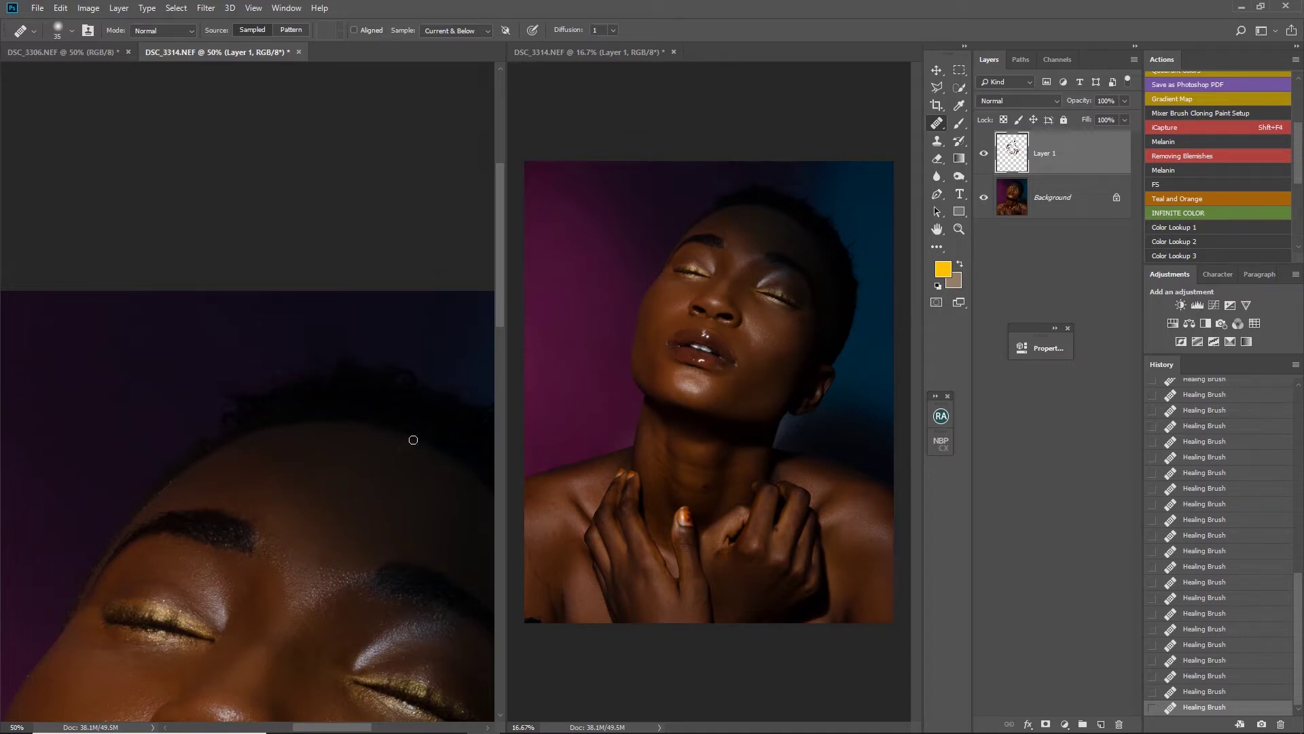
scroll(364, 435, down, 8)
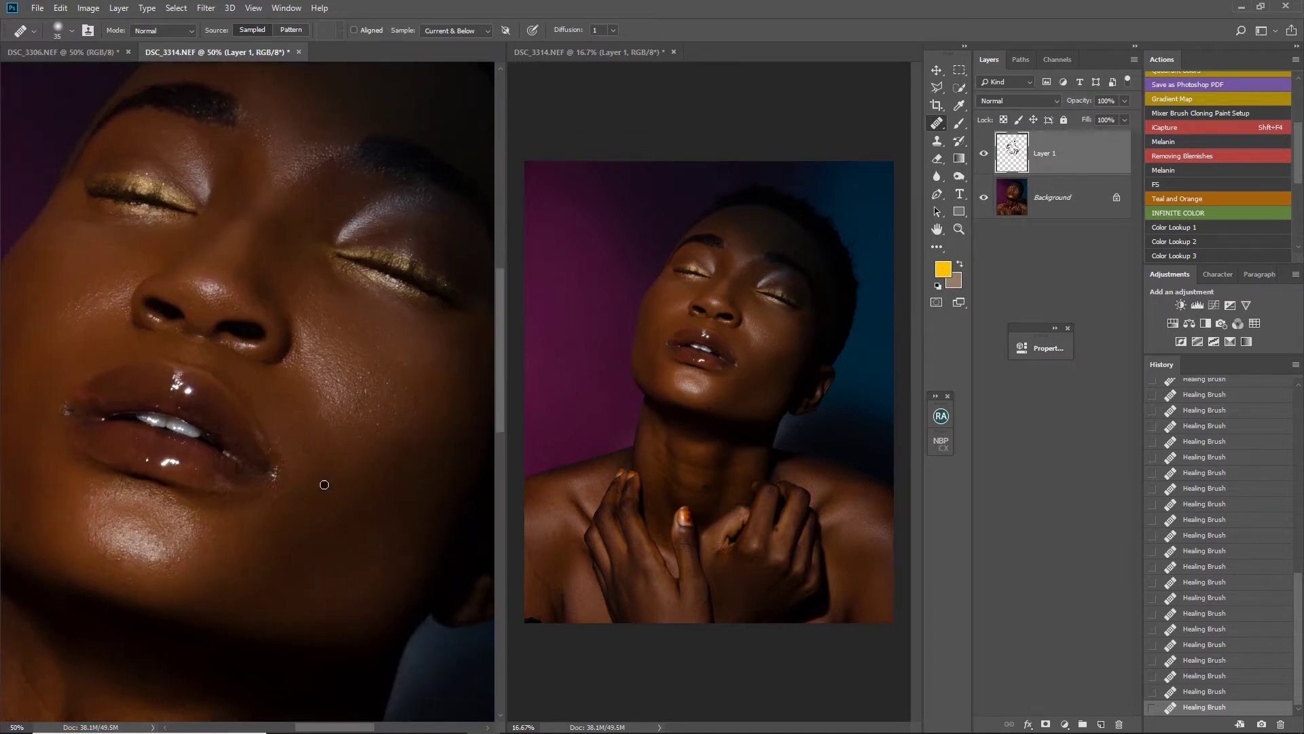
click(354, 198)
- Heal a last facial blemish, compare Layer 1 on/off, then heal neck spots at brush size 60
click(401, 200)
click(983, 154)
click(984, 154)
mouse_move(17, 667)
mouse_down()
mouse_move(180, 404)
mouse_move(189, 255)
mouse_up()
alt+click(388, 419)
key(bracketright)
key(bracketright)
key(bracketright)
key(bracketright)
drag(356, 411, 355, 420)
click(215, 419)
mouse_move(256, 405)
mouse_down()
mouse_move(334, 394)
mouse_move(450, 217)
mouse_up()
click(366, 315)
- Heal the specks along the shoulder
drag(165, 219, 230, 274)
click(249, 273)
click(216, 263)
drag(88, 310, 220, 246)
click(112, 281)
drag(187, 391, 171, 329)
click(155, 316)
alt+click(199, 299)
click(234, 353)
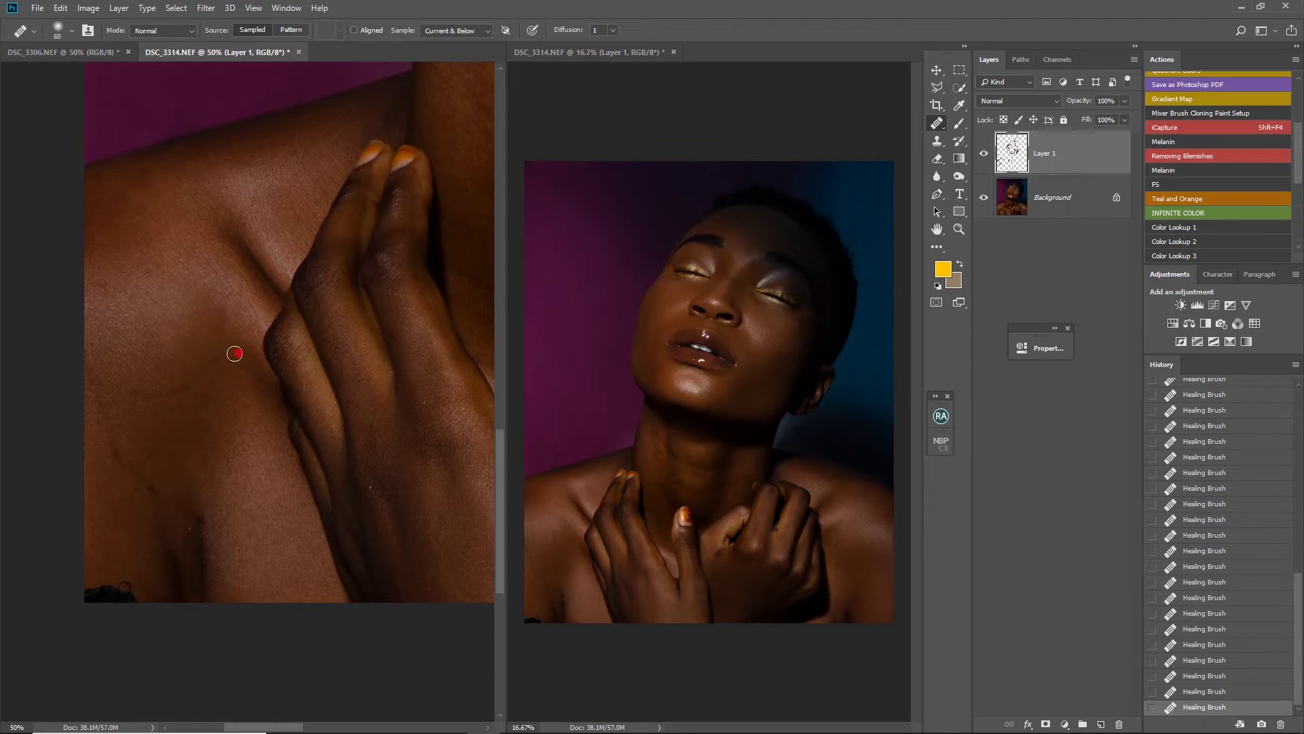
- Resample clean skin and heal blemishes along the other shoulder and near the hand
drag(200, 349, 215, 327)
click(111, 263)
alt+click(173, 266)
click(146, 336)
mouse_move(126, 396)
mouse_down()
mouse_move(162, 443)
mouse_move(163, 292)
mouse_up()
click(166, 431)
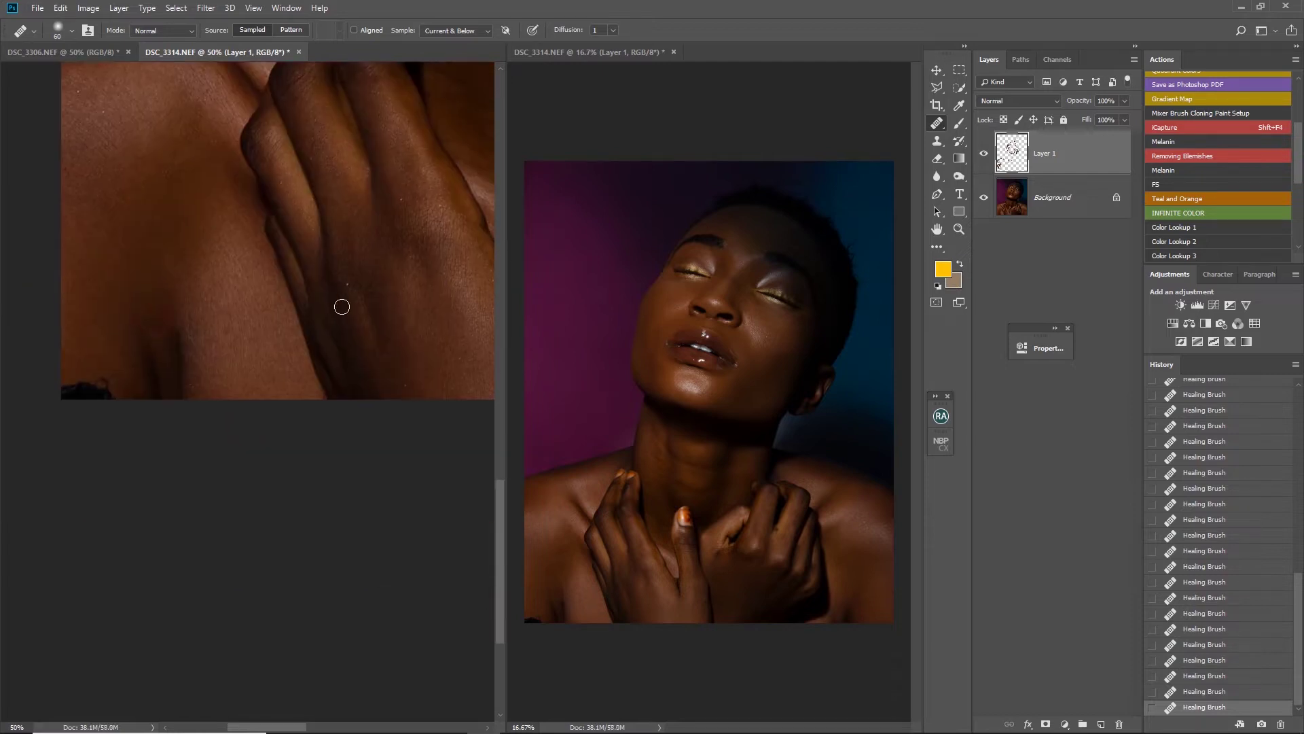
- Heal spots on the hand, finger and knuckles, resampling clean skin at the thumb base
drag(407, 378, 349, 466)
click(380, 281)
click(223, 275)
drag(315, 277, 218, 305)
drag(423, 394, 286, 339)
alt+click(301, 384)
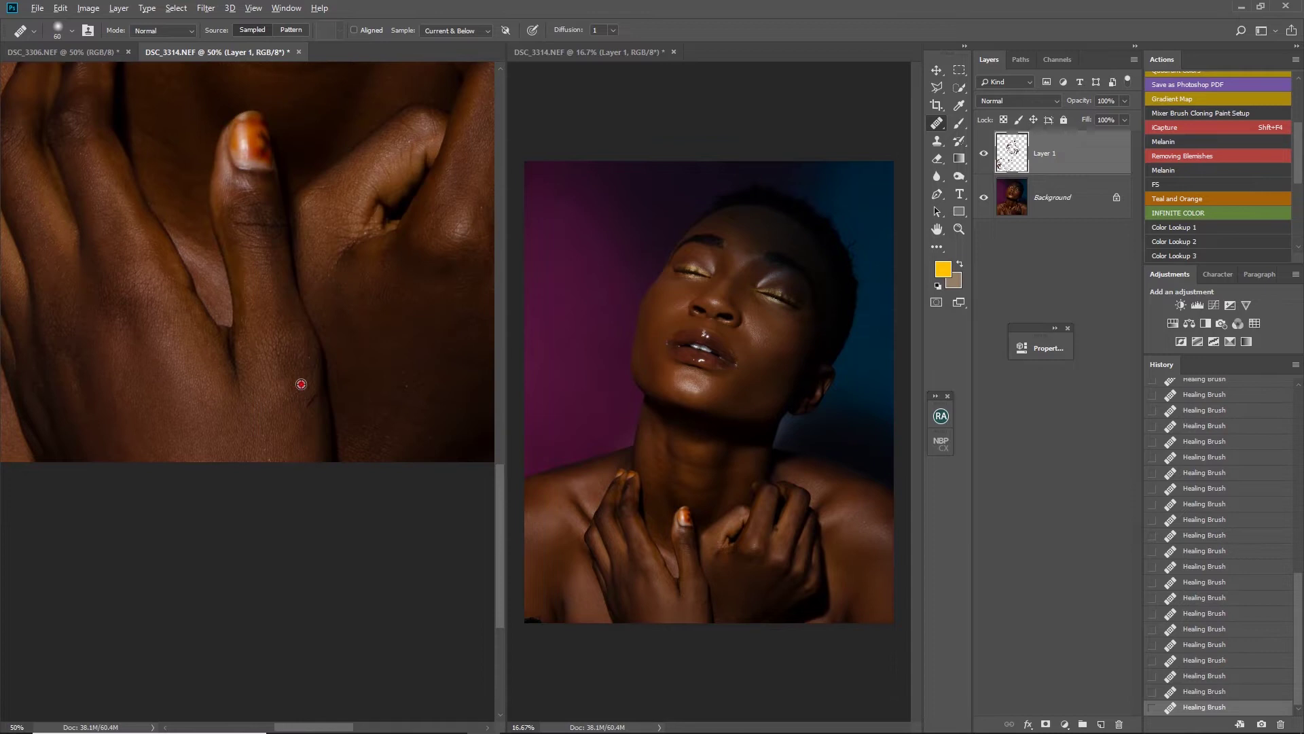
click(373, 399)
scroll(303, 288, right, 1)
click(319, 305)
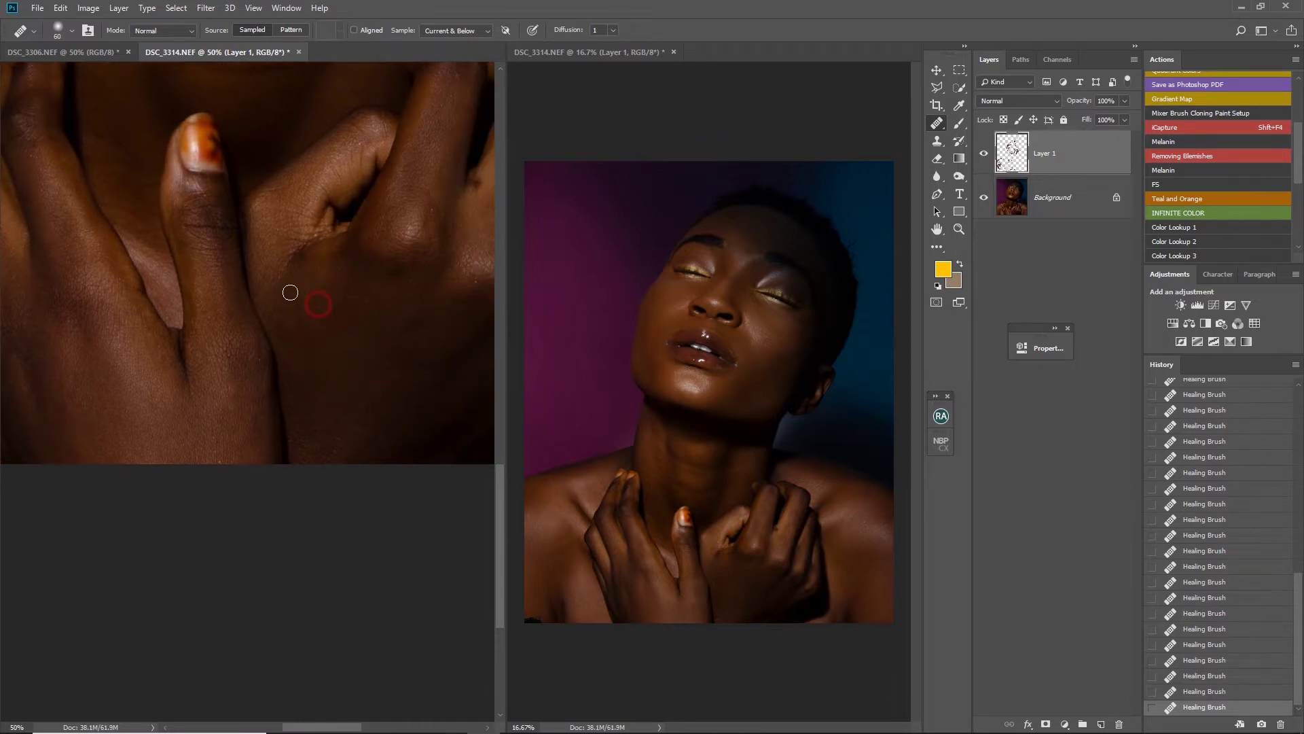
scroll(258, 339, right, 3)
scroll(305, 378, up, 1)
click(351, 246)
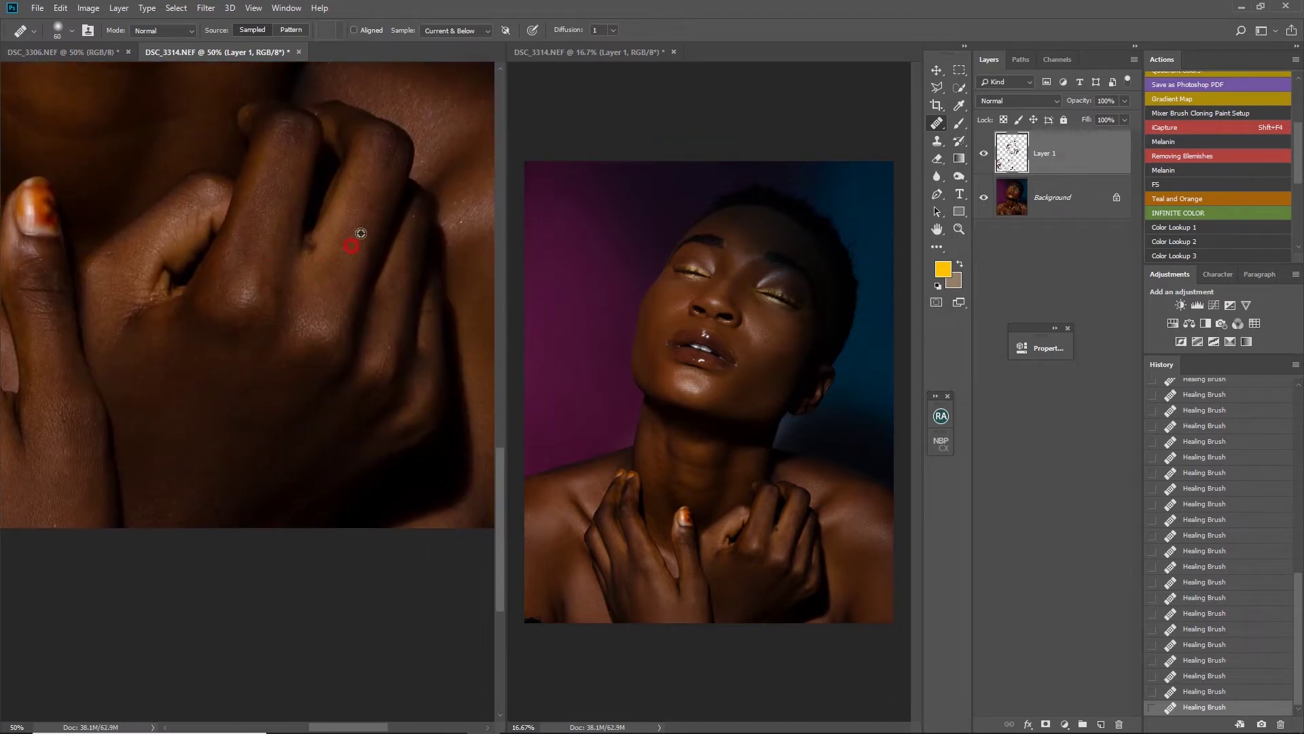
scroll(361, 233, up, 2)
scroll(360, 292, right, 1)
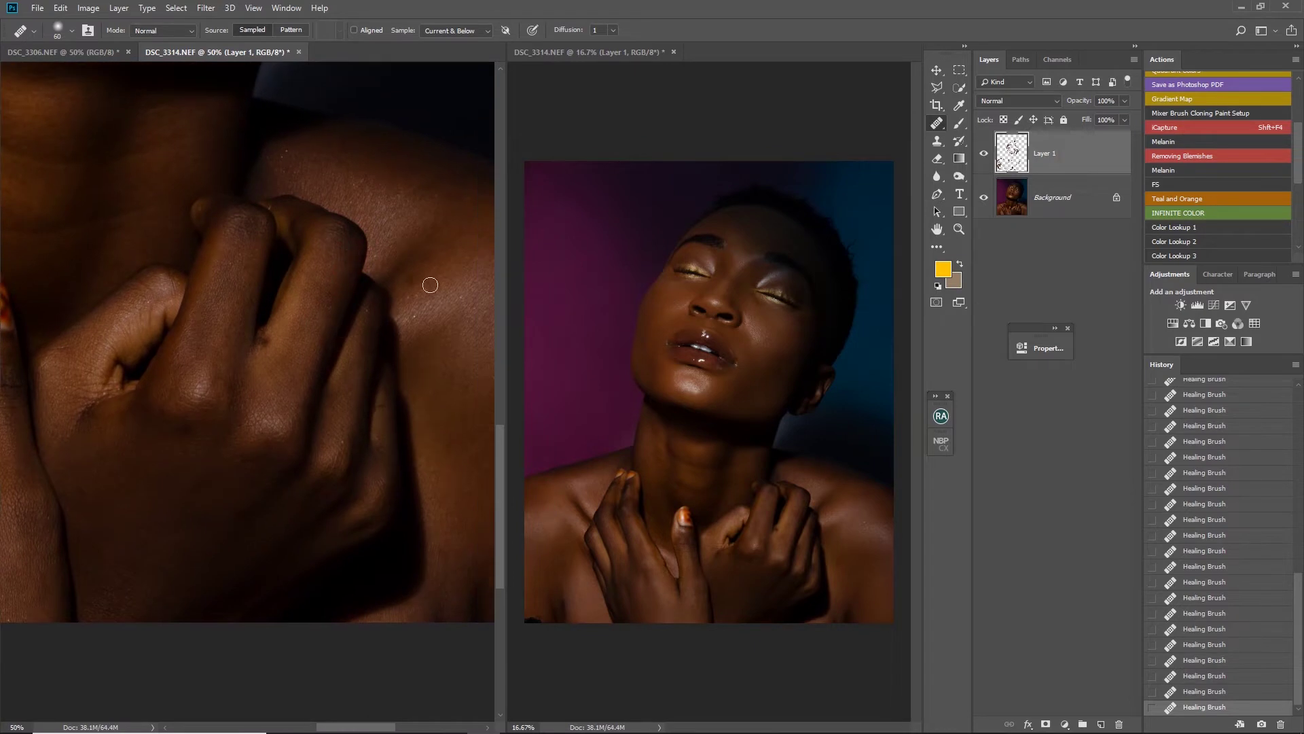
scroll(329, 412, right, 1)
scroll(326, 416, up, 2)
scroll(327, 415, right, 2)
- Heal the remaining bright specks scattered over the shoulder skin
click(313, 403)
alt+click(359, 420)
alt+click(236, 292)
click(227, 279)
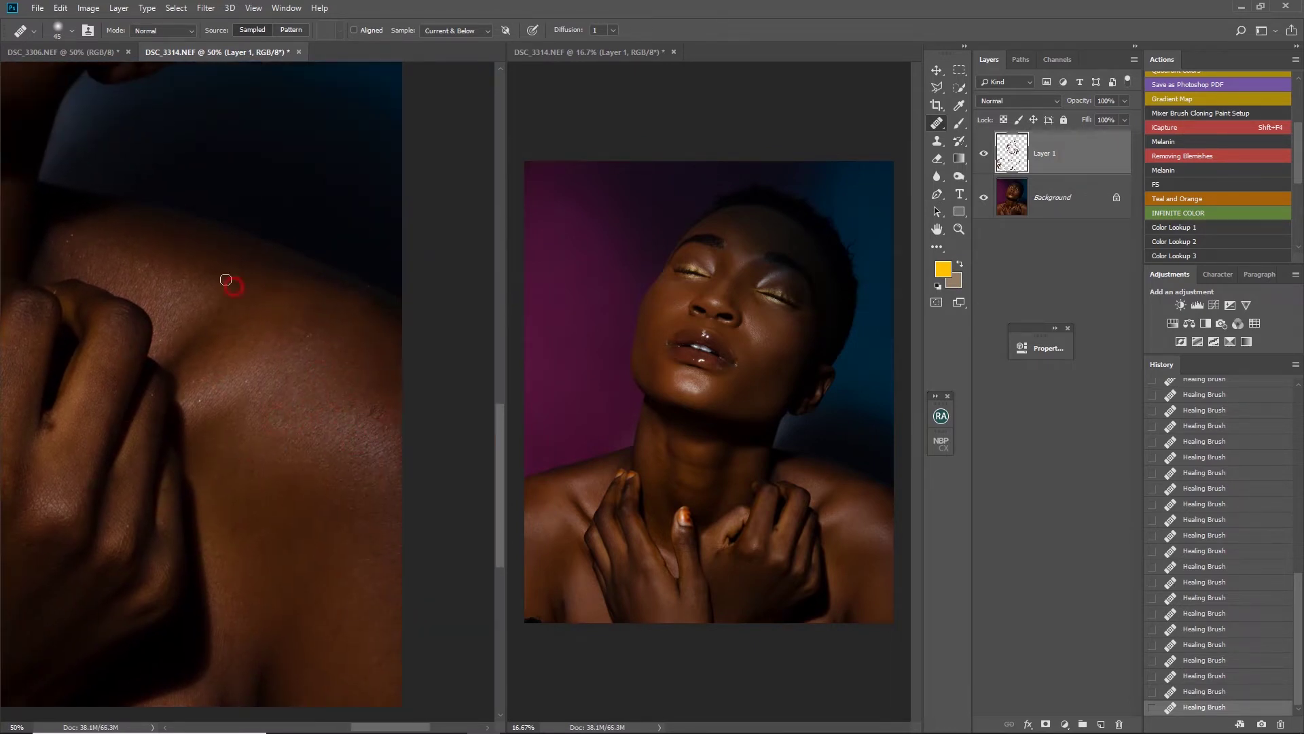
alt+click(192, 276)
click(189, 283)
click(85, 243)
click(227, 338)
click(224, 369)
click(172, 433)
- Undo the last three healing dabs and fit the portrait on screen
drag(277, 369, 475, 299)
drag(228, 442, 212, 570)
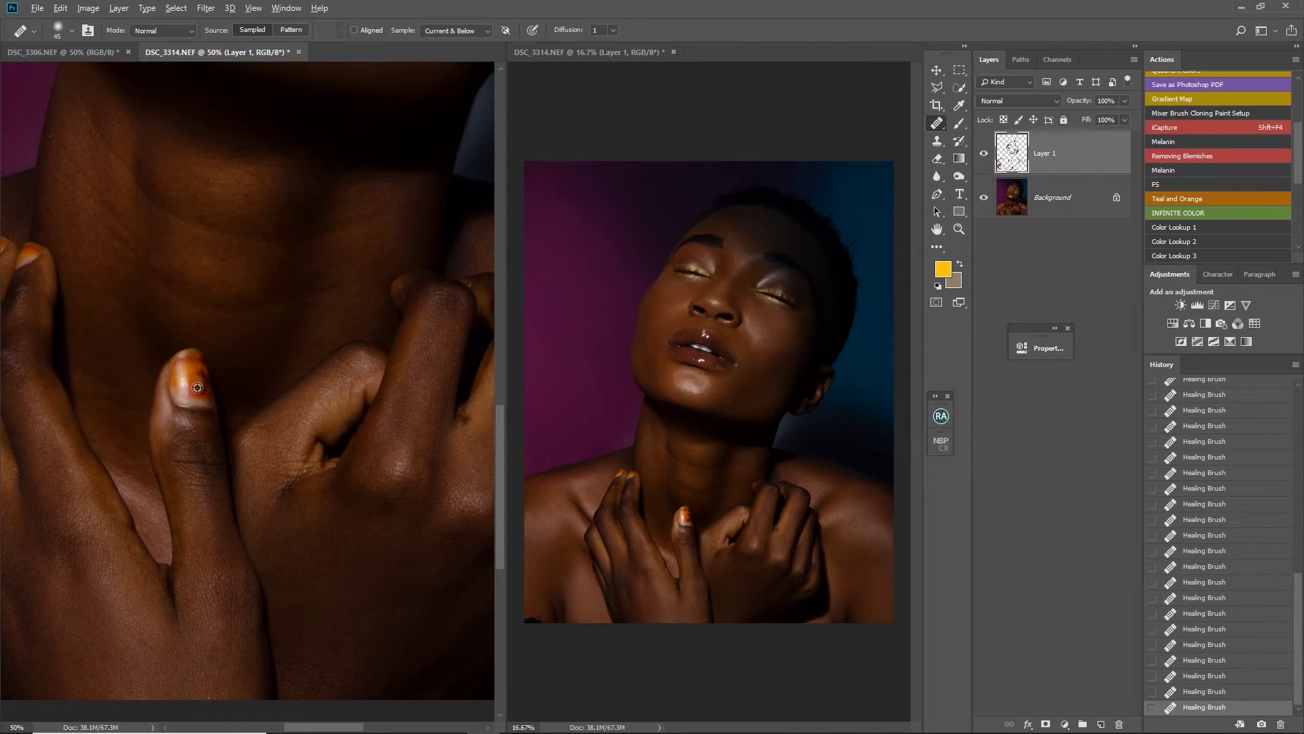
key(ctrl+alt+z)
key(ctrl+alt+z)
key(ctrl+alt+z)
key(ctrl+0)
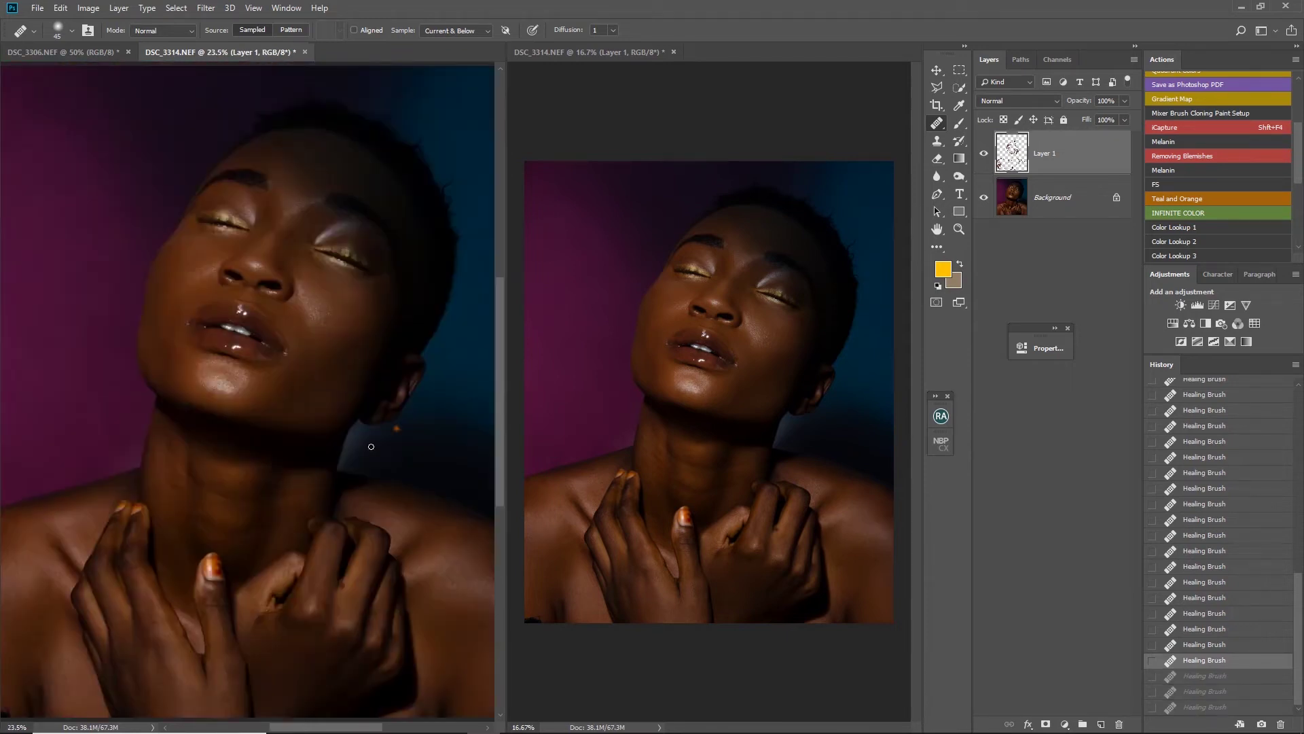
- Clone over the bottom-left corner with a 250 px Clone Stamp brush
key(s)
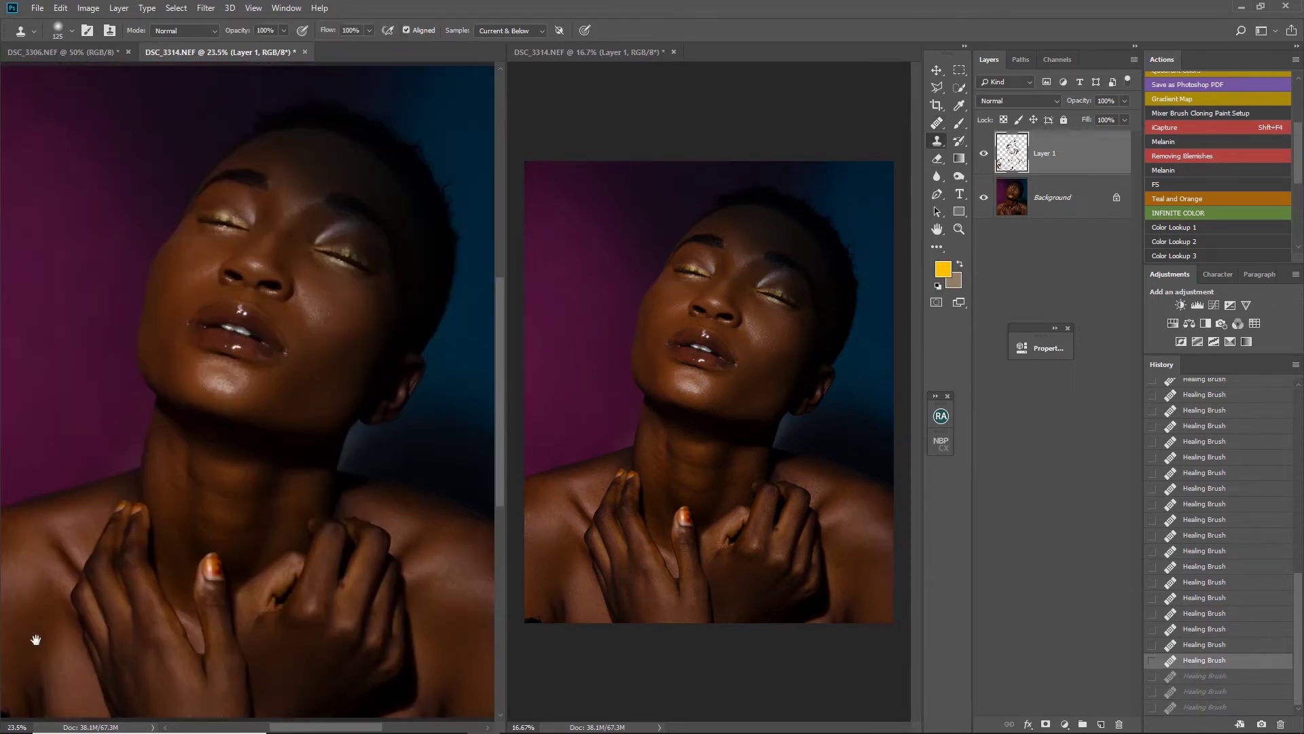
drag(36, 641, 208, 422)
key(bracketright)
key(bracketright)
key(bracketright)
key(bracketright)
alt+click(168, 472)
click(169, 492)
click(168, 495)
click(171, 494)
click(168, 494)
click(167, 494)
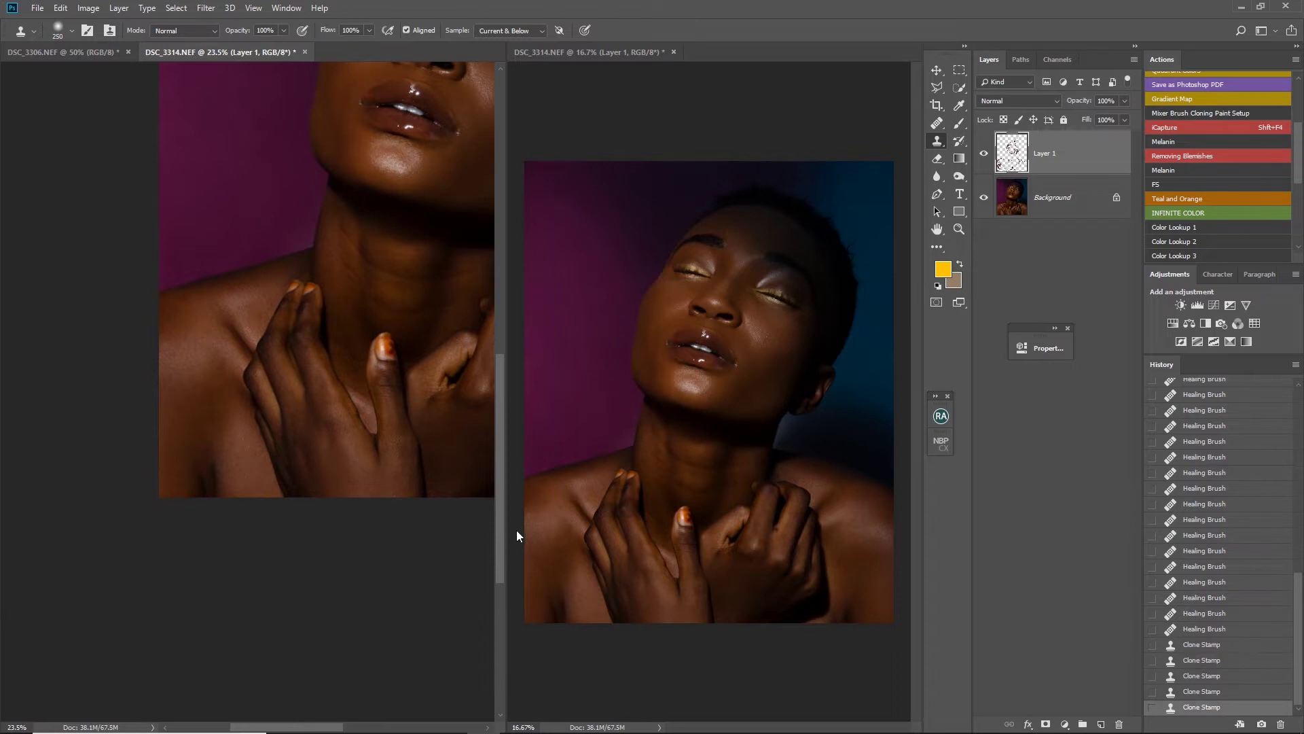
key(ctrl+0)
- Switch back to the Healing Brush, zoom in, and heal three forehead spots
click(979, 161)
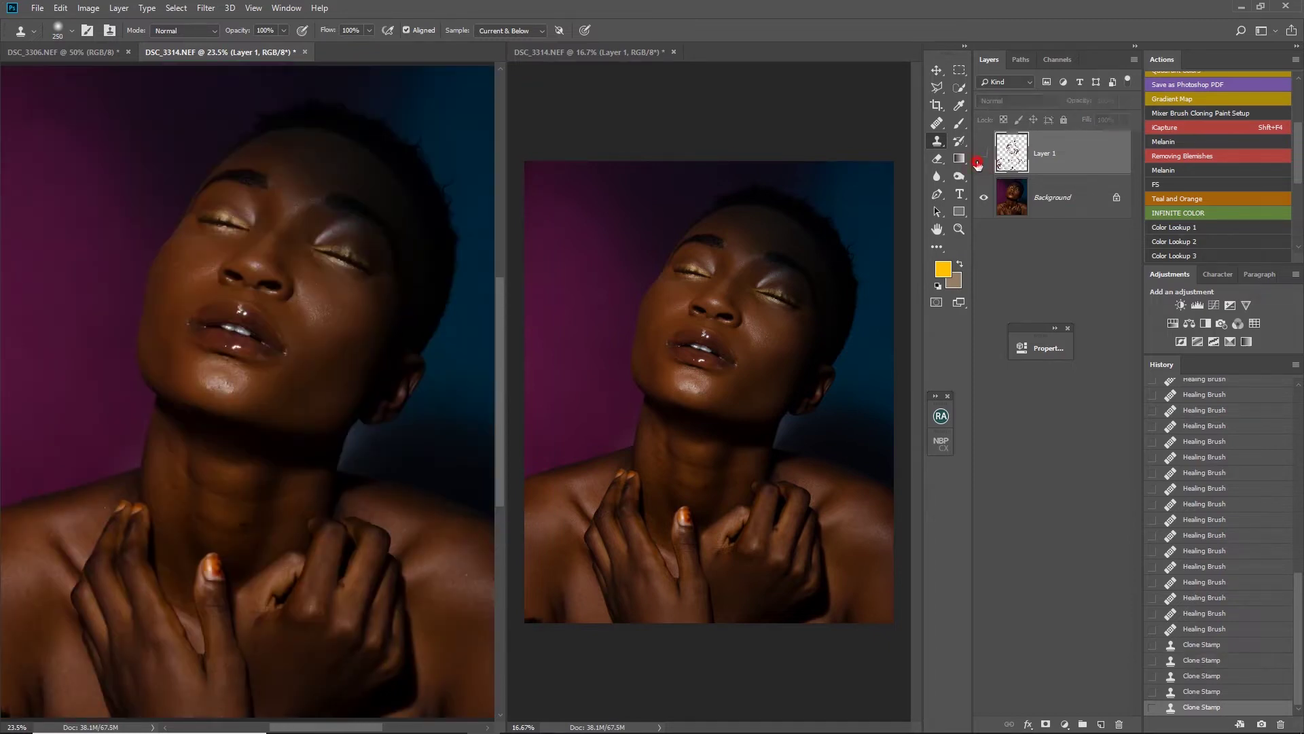
key(ctrl+minus)
key(ctrl+plus)
key(j)
key(ctrl+plus)
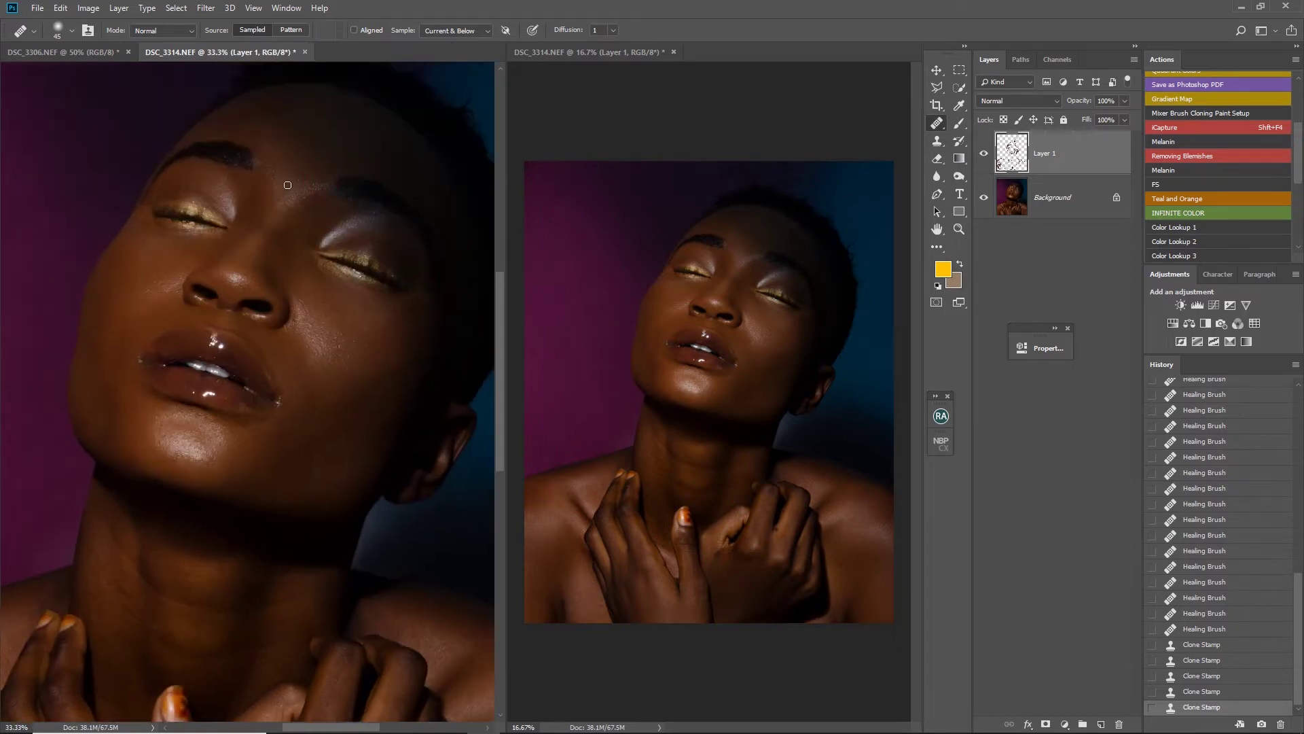
click(286, 181)
click(300, 206)
click(316, 201)
- Compare before and after by toggling Layer 1, leaving it hidden
click(983, 154)
click(983, 154)
key(ctrl+0)
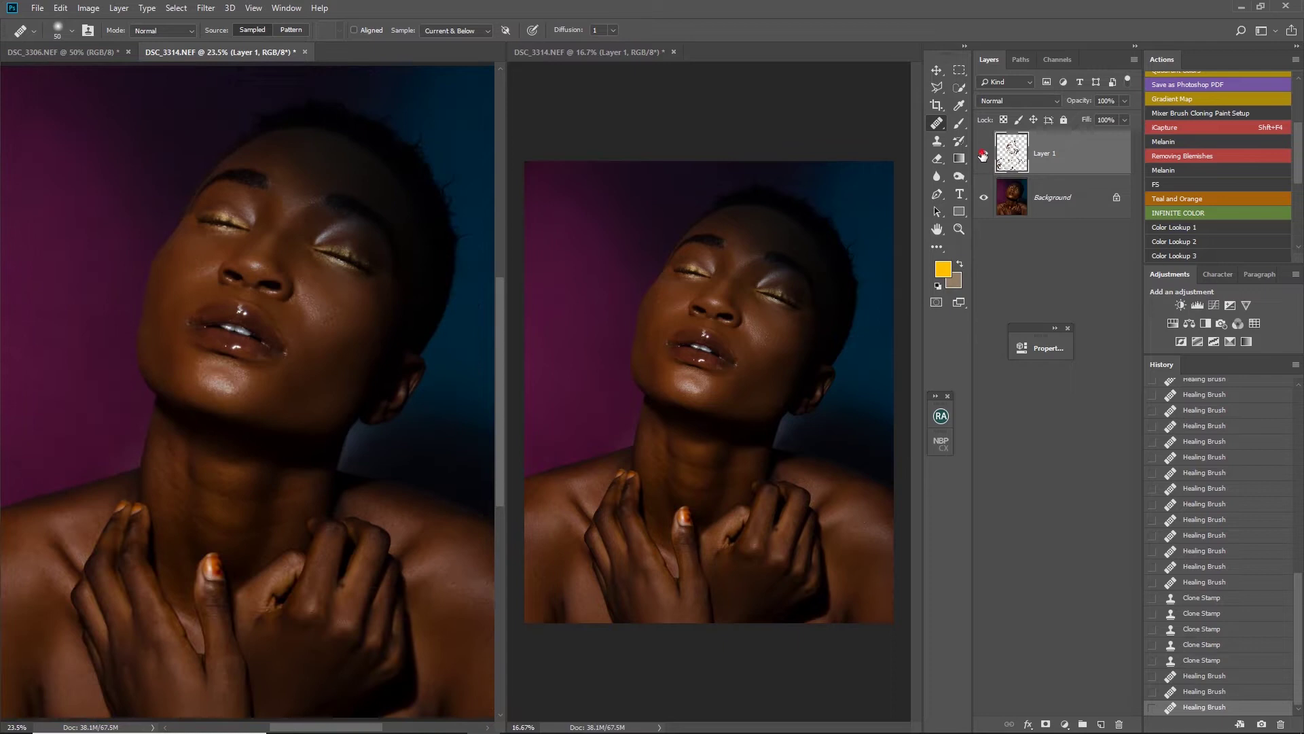
click(983, 153)
click(984, 159)
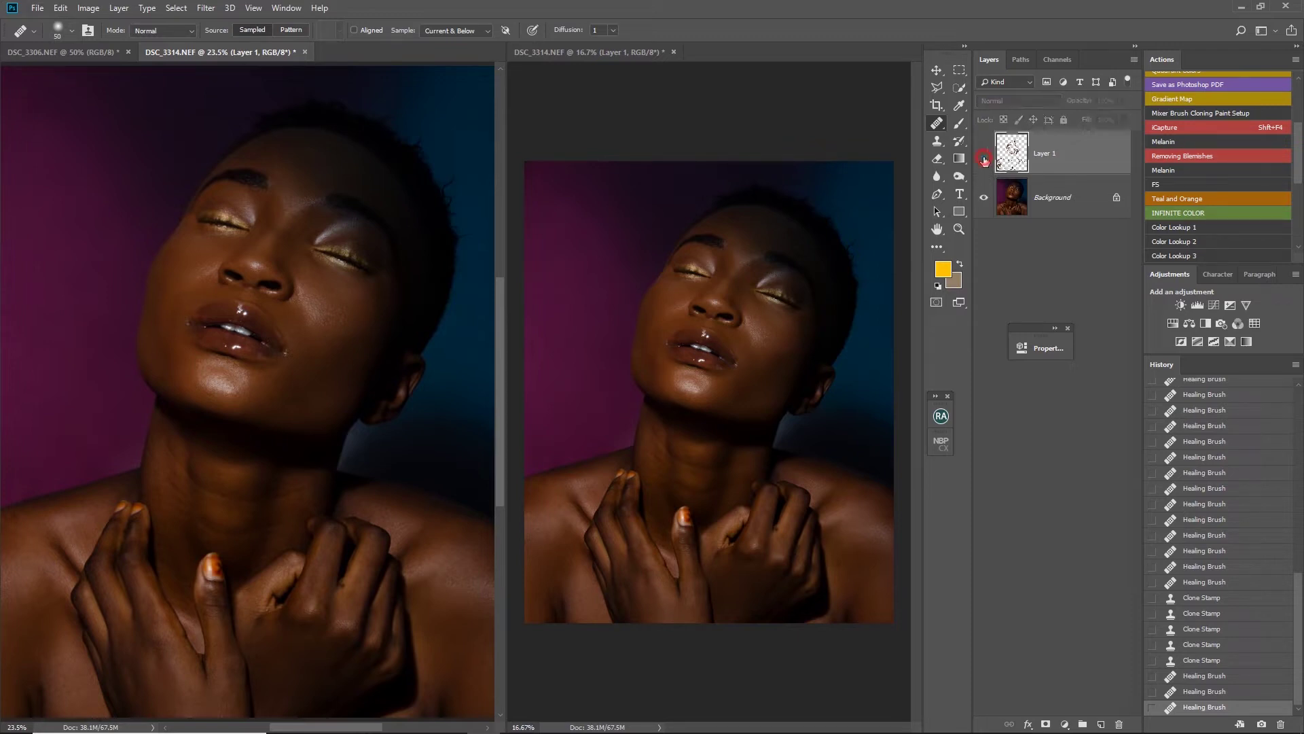
click(984, 159)
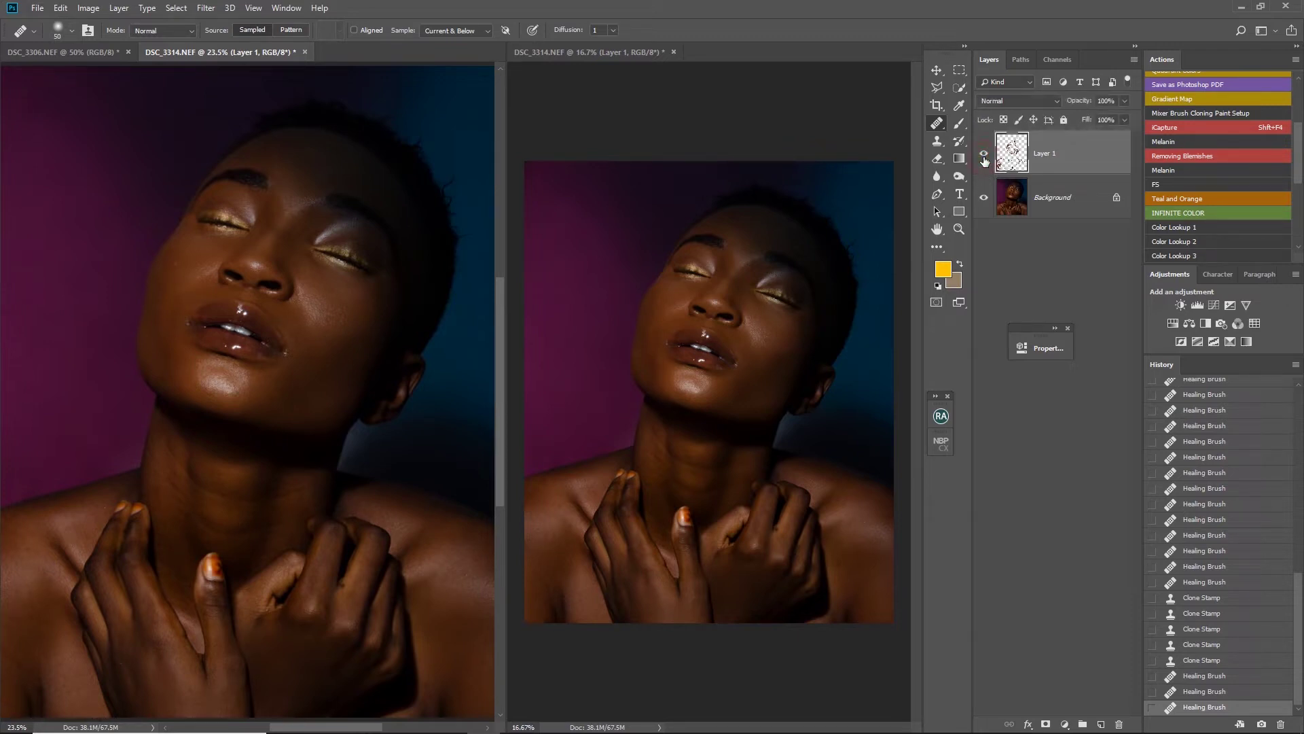
click(984, 159)
click(984, 159)
click(984, 159)
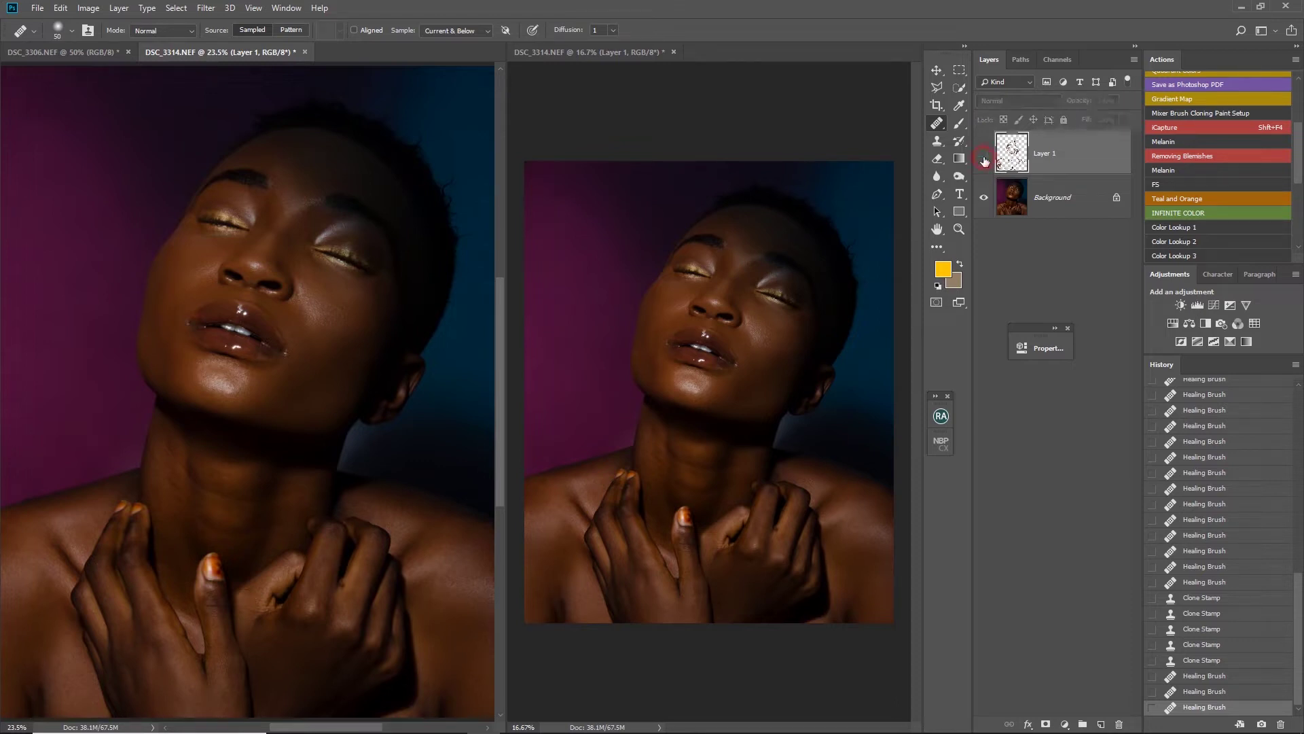
- Dismiss the hidden-layer warning and compare by toggling Layer 1 and Background visibility
click(411, 330)
click(645, 275)
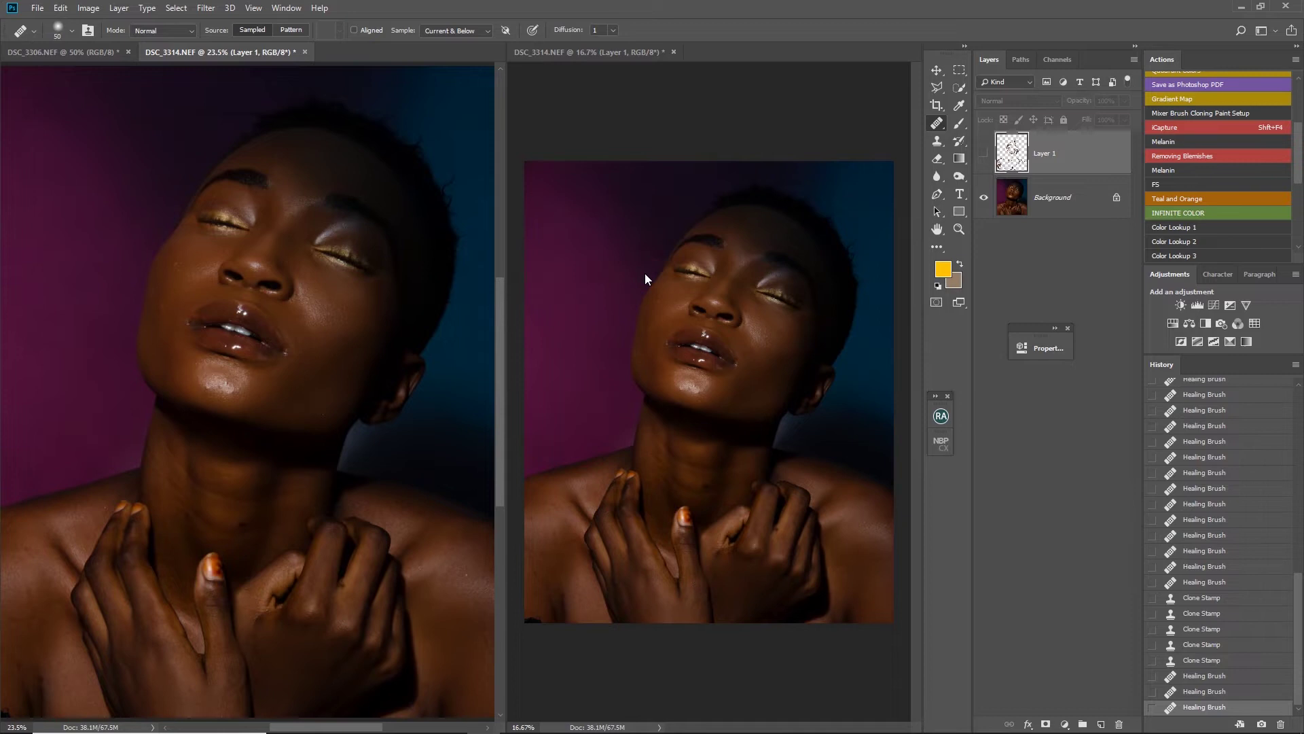
key(ctrl+minus)
click(979, 156)
click(978, 155)
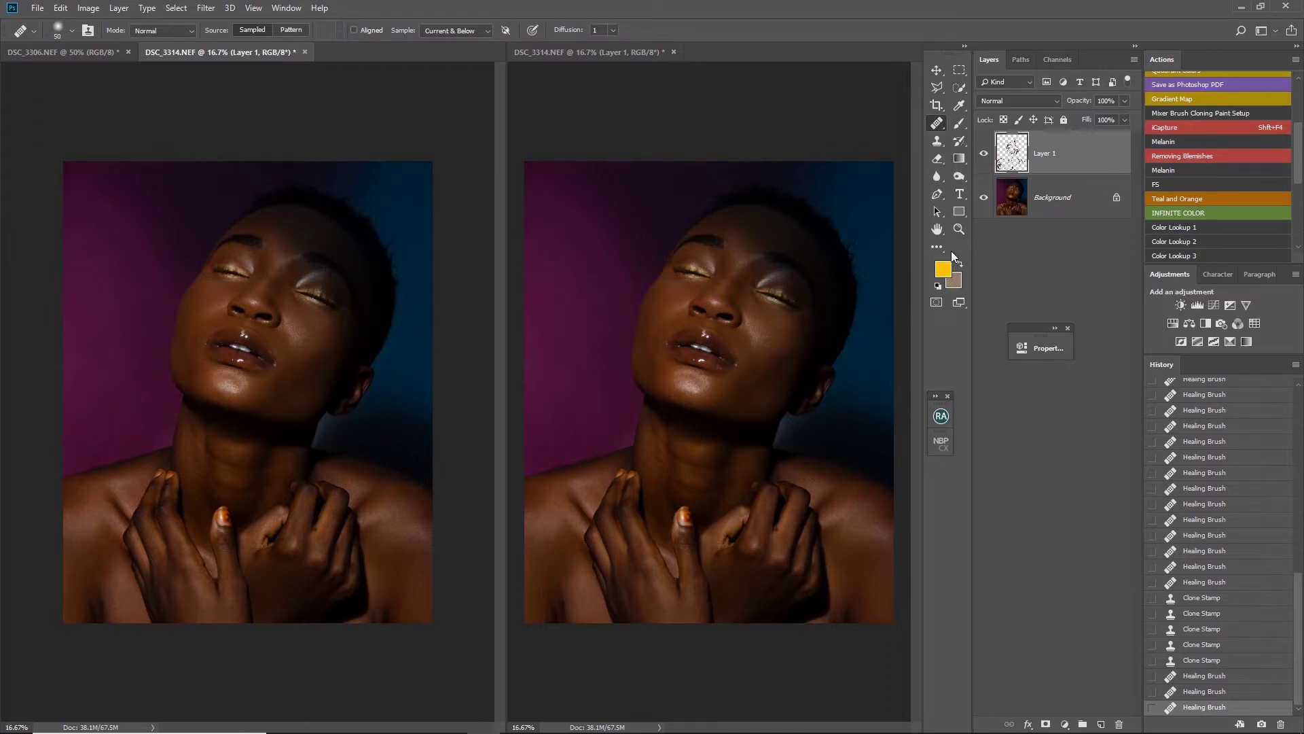
click(983, 198)
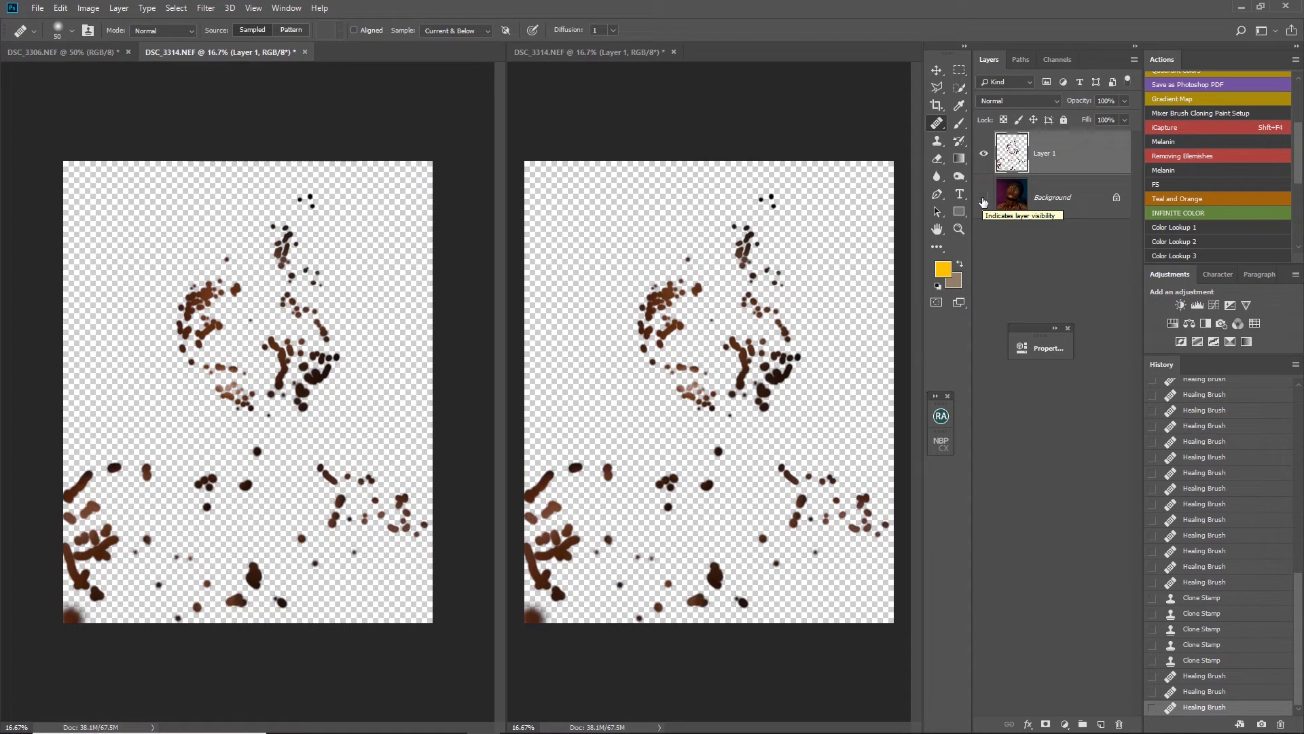
click(983, 198)
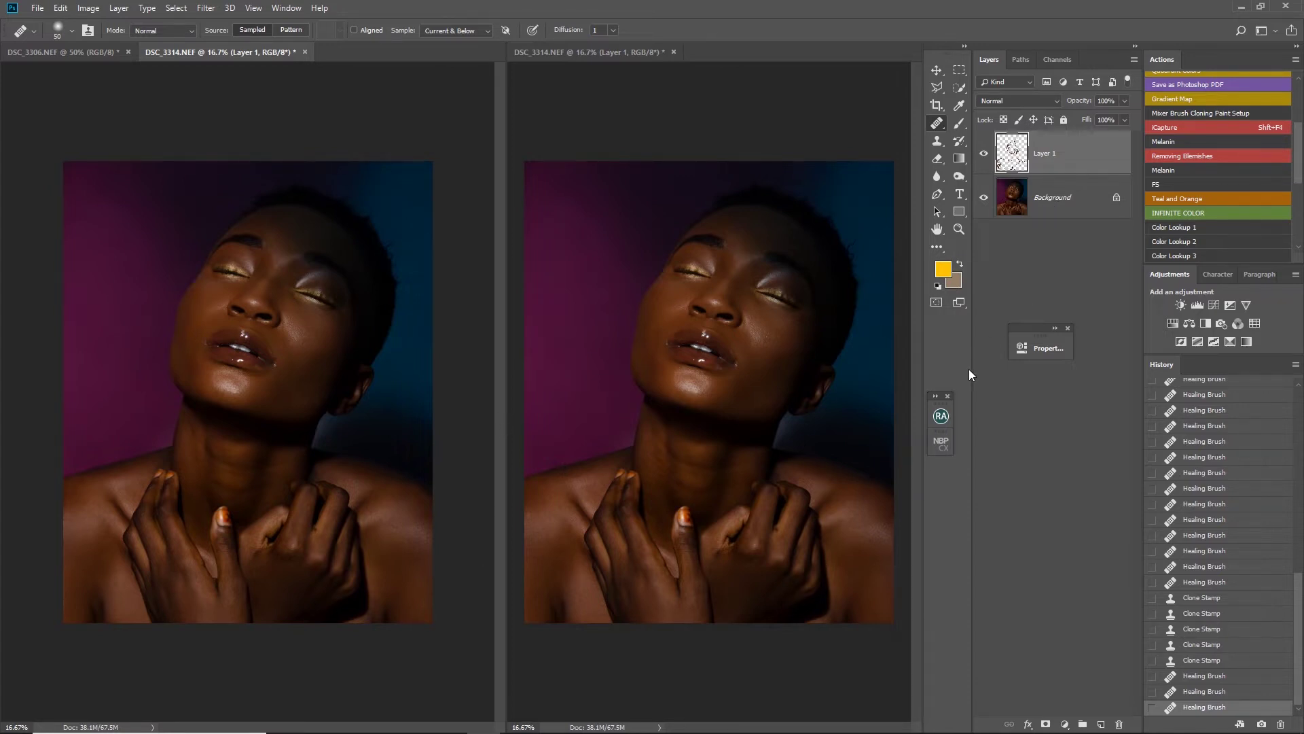
- Stamp all visible layers into Layer 2 and open the Beauty Retouch v3.2 panel
key(ctrl+shift+alt+e)
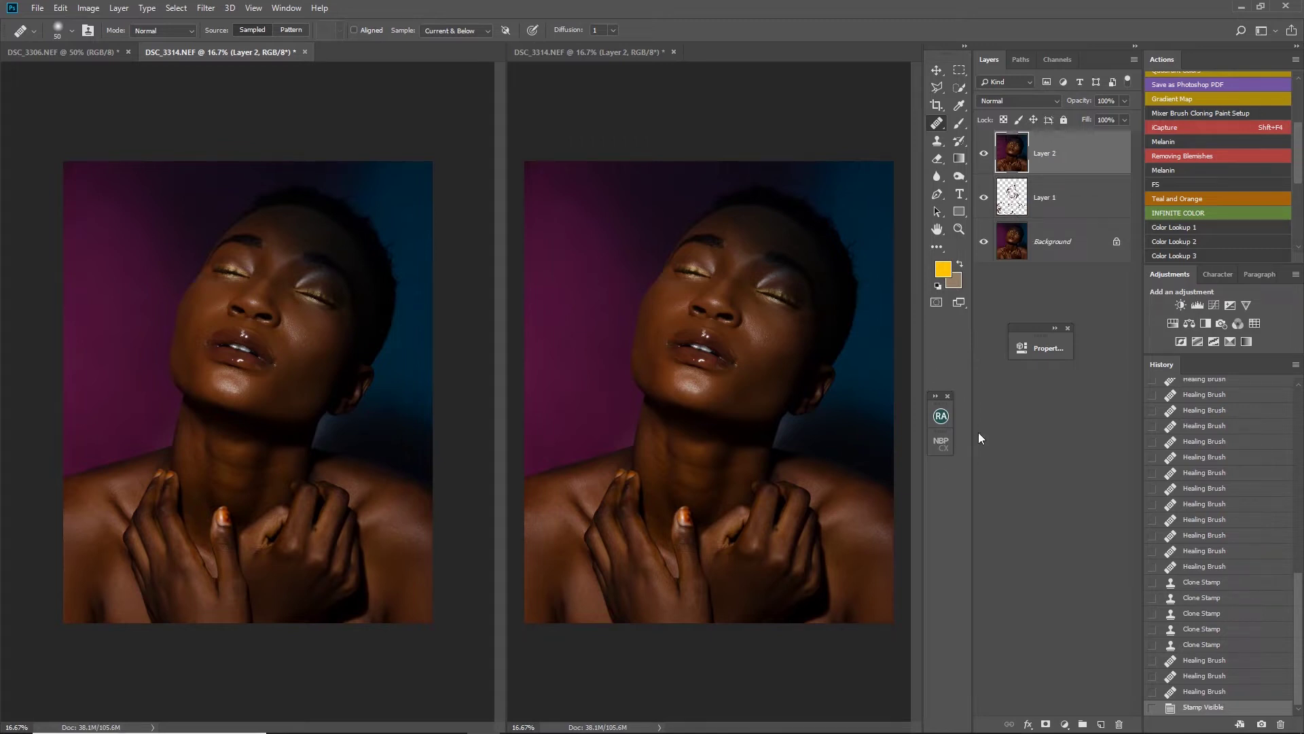
click(942, 417)
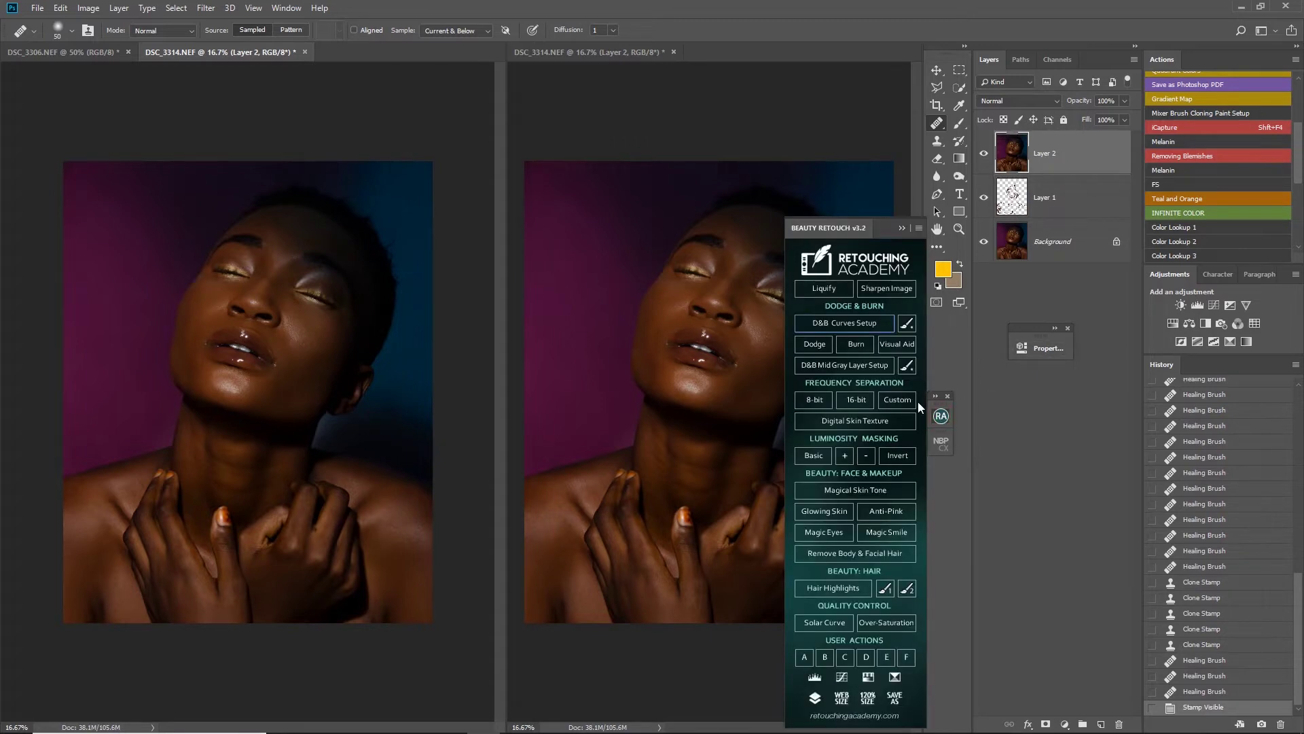
drag(861, 230, 951, 169)
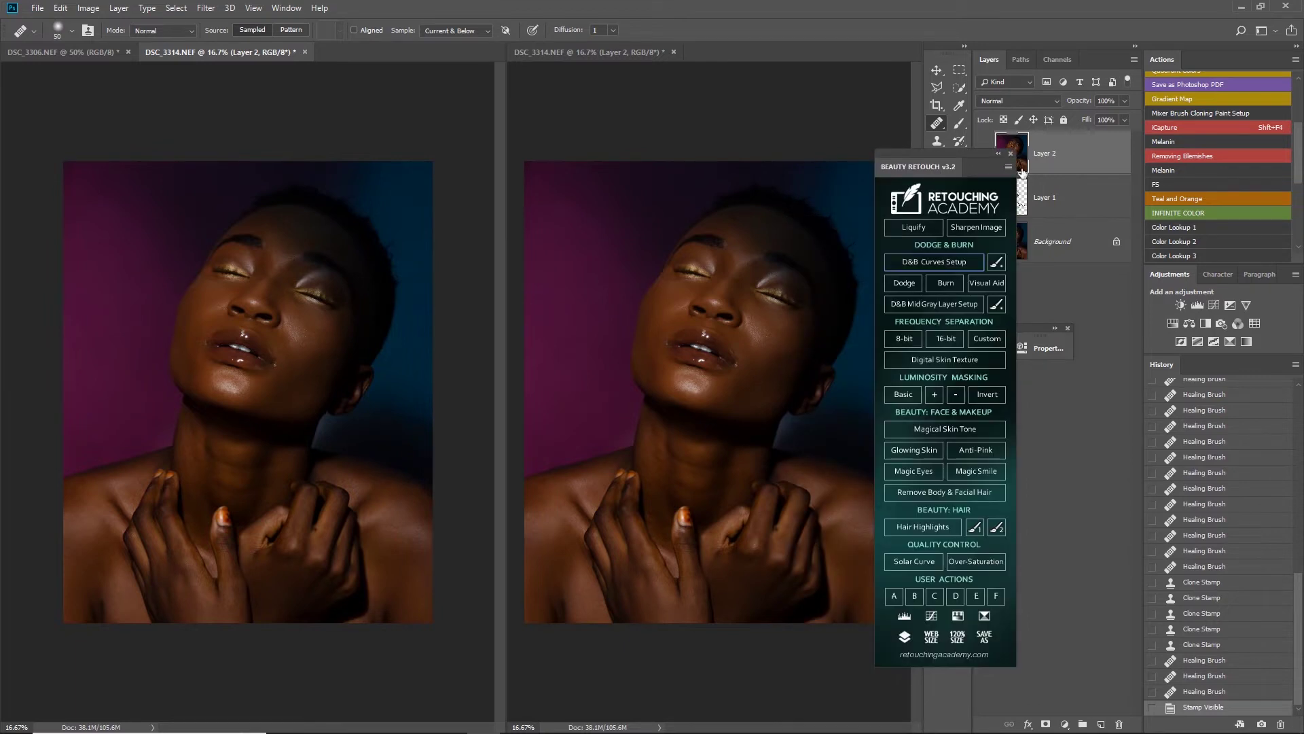
- Run the 8-bit frequency separation setup, blurring the low-frequency layer at 7.8 px
click(902, 339)
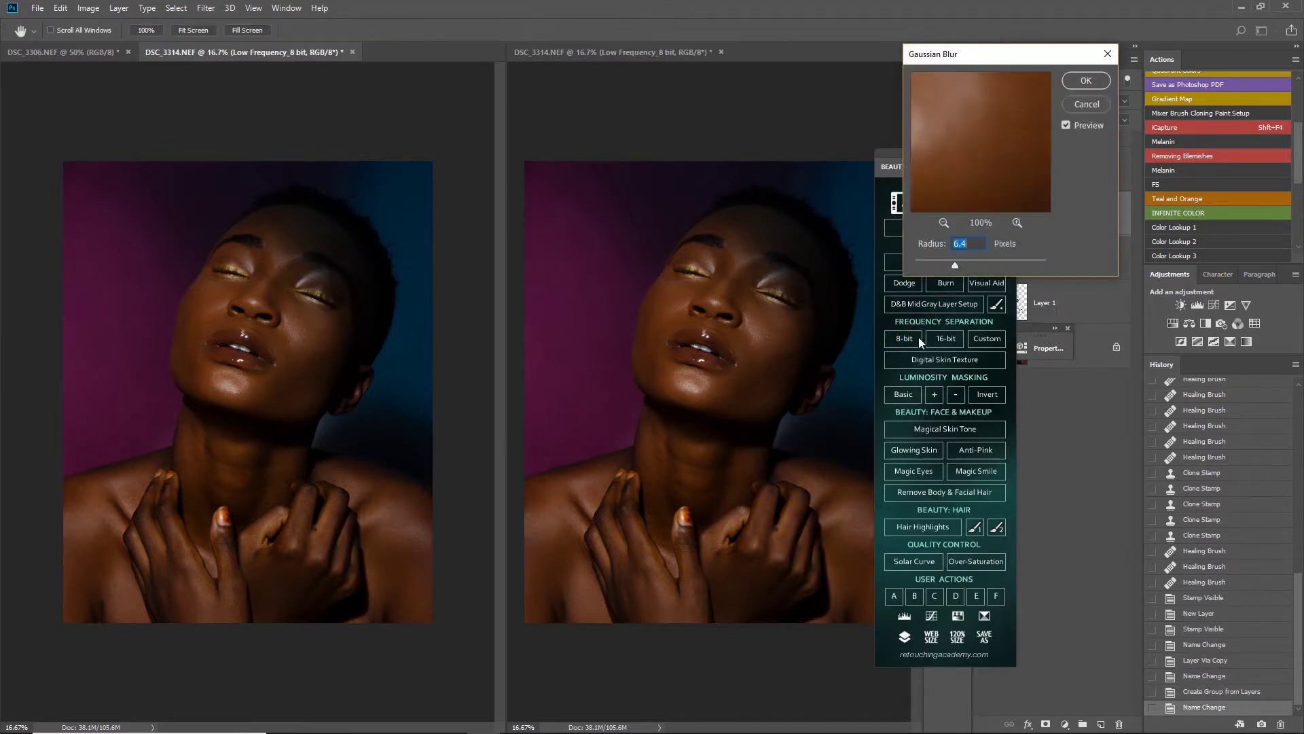
key(ctrl+plus)
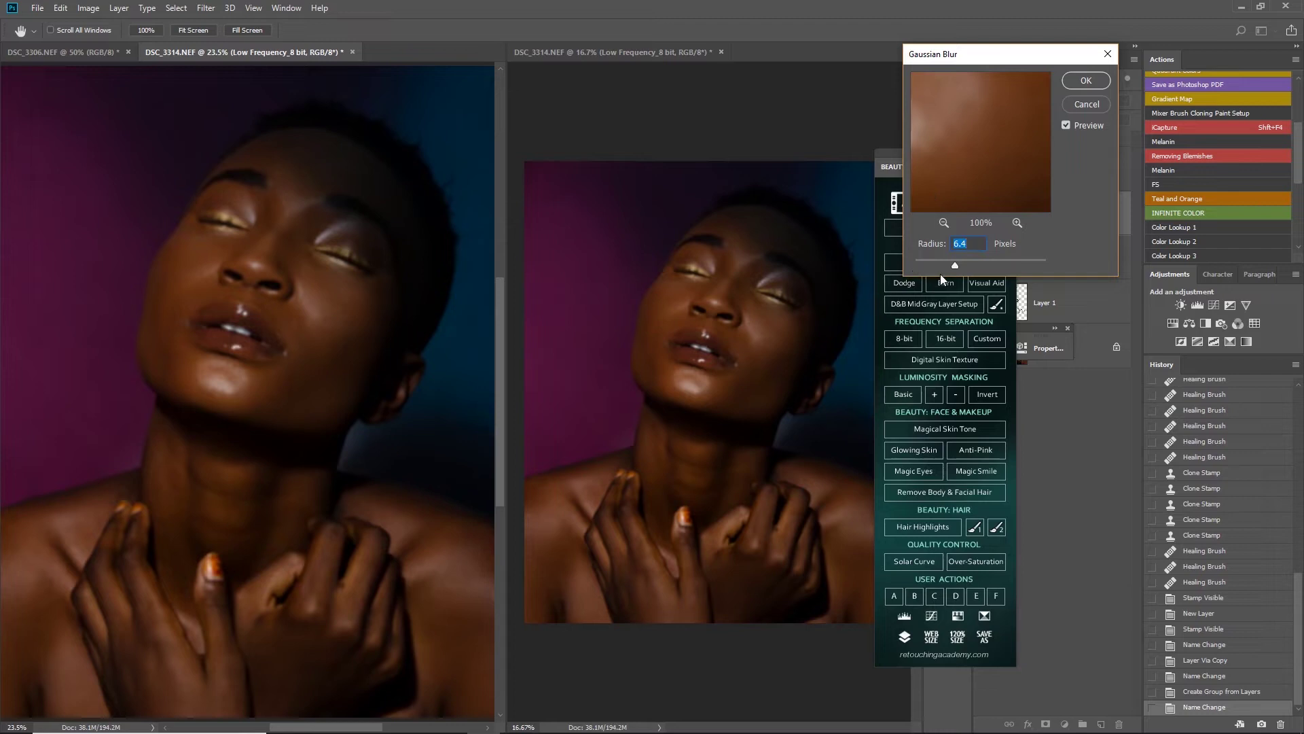
drag(955, 267, 961, 264)
click(1089, 83)
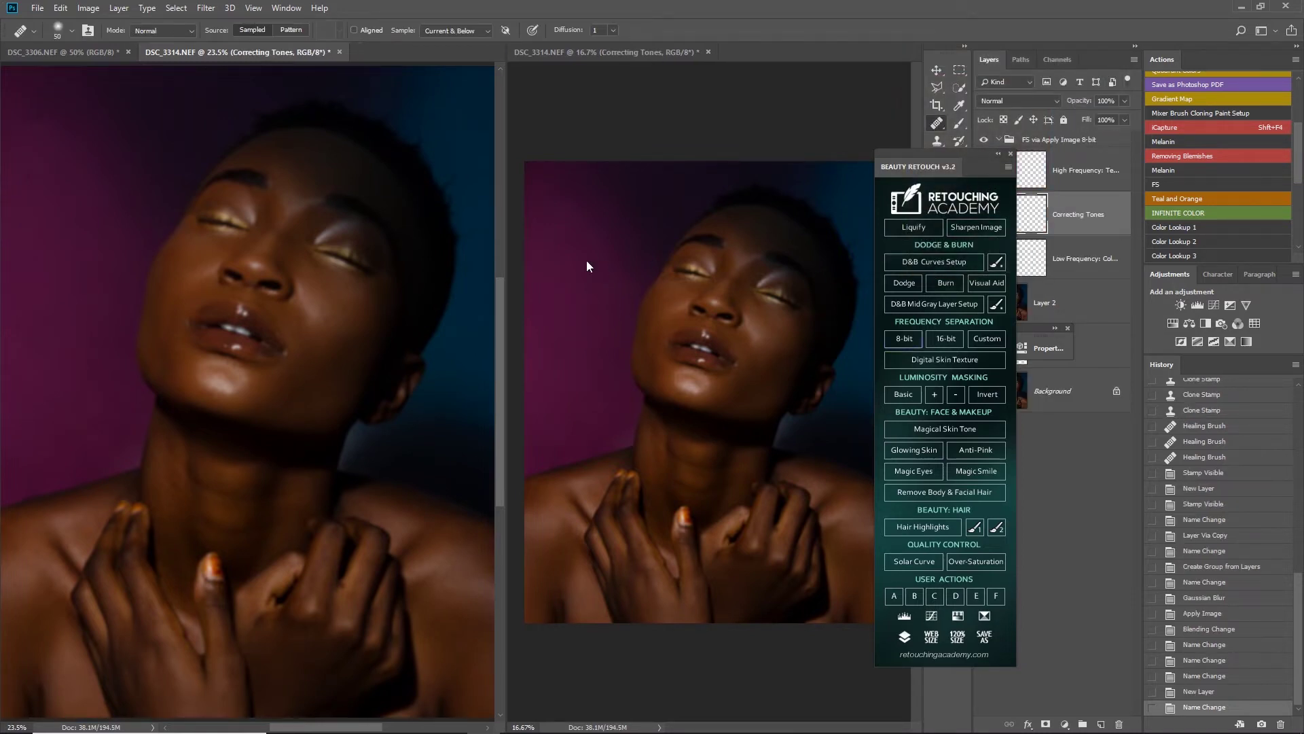
click(1000, 155)
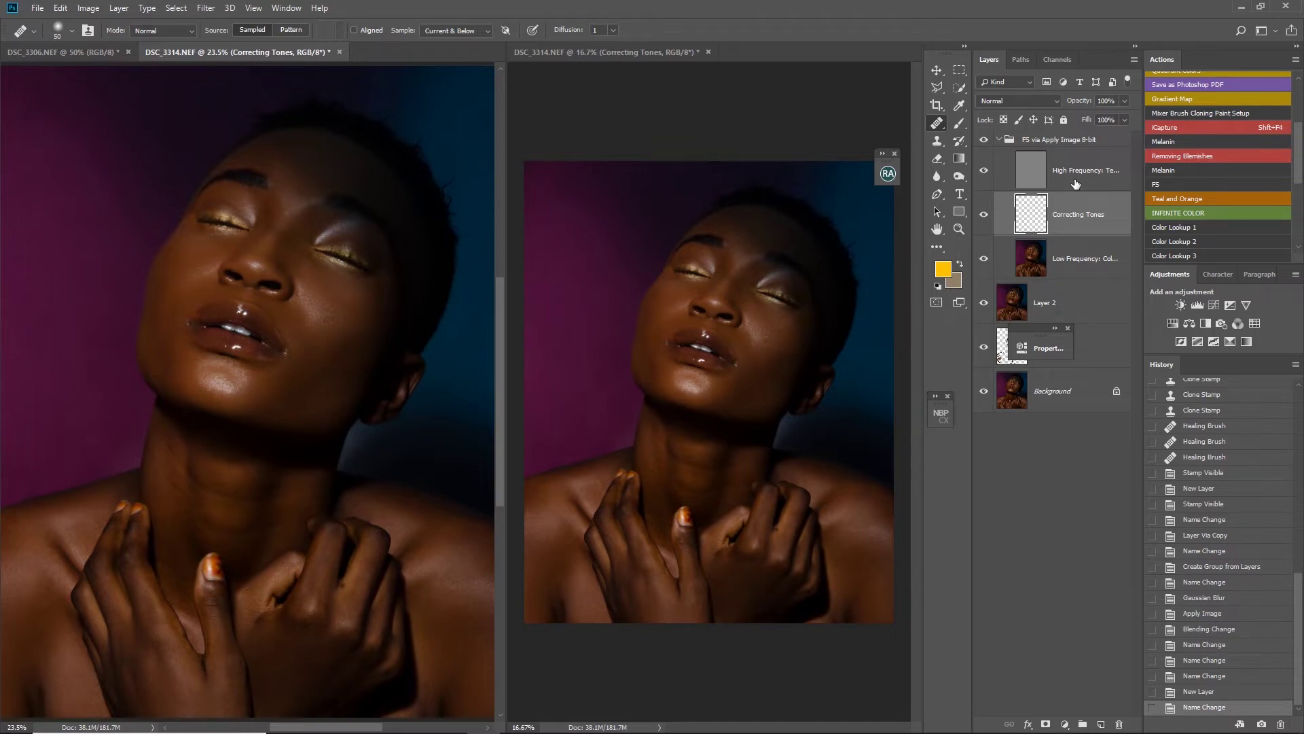
- Delete Correcting Tones, add a clipped copy of the low-frequency layer, and switch to the Mixer Brush
key(Delete)
key(ctrl+j)
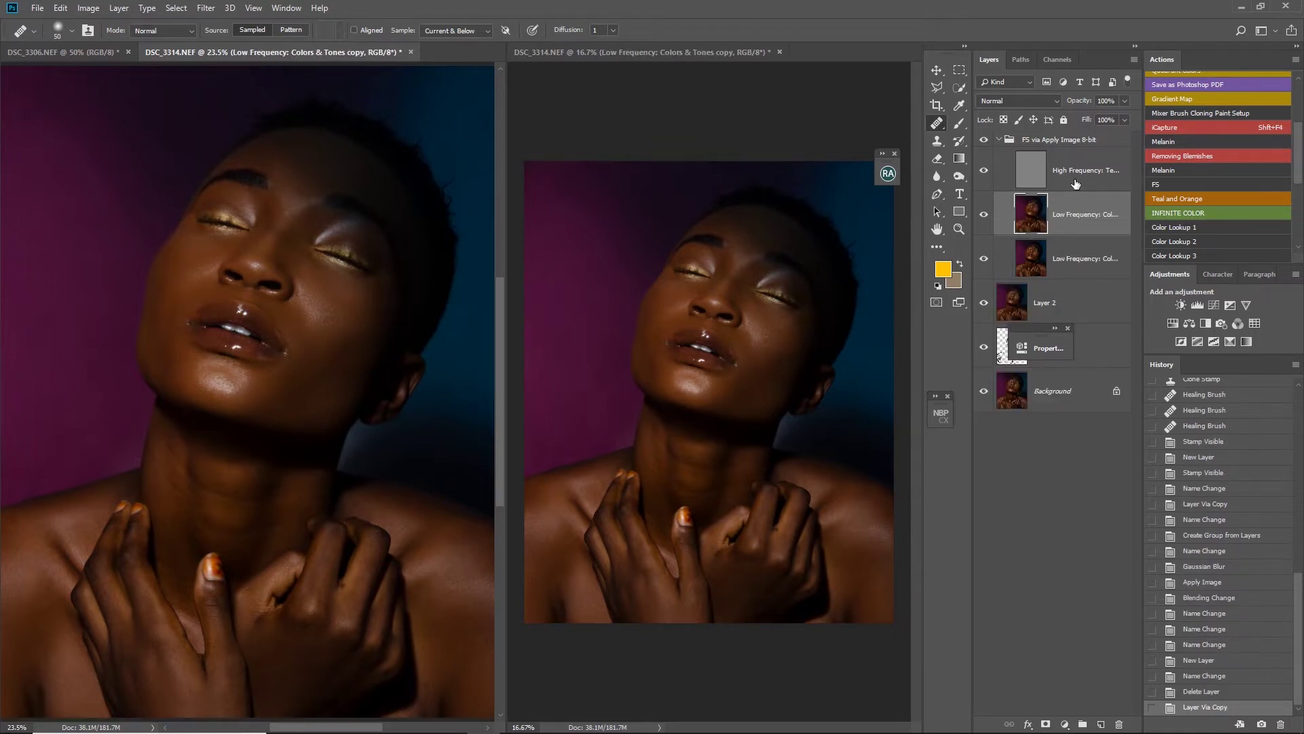
key(ctrl+alt+g)
click(959, 123)
click(1001, 162)
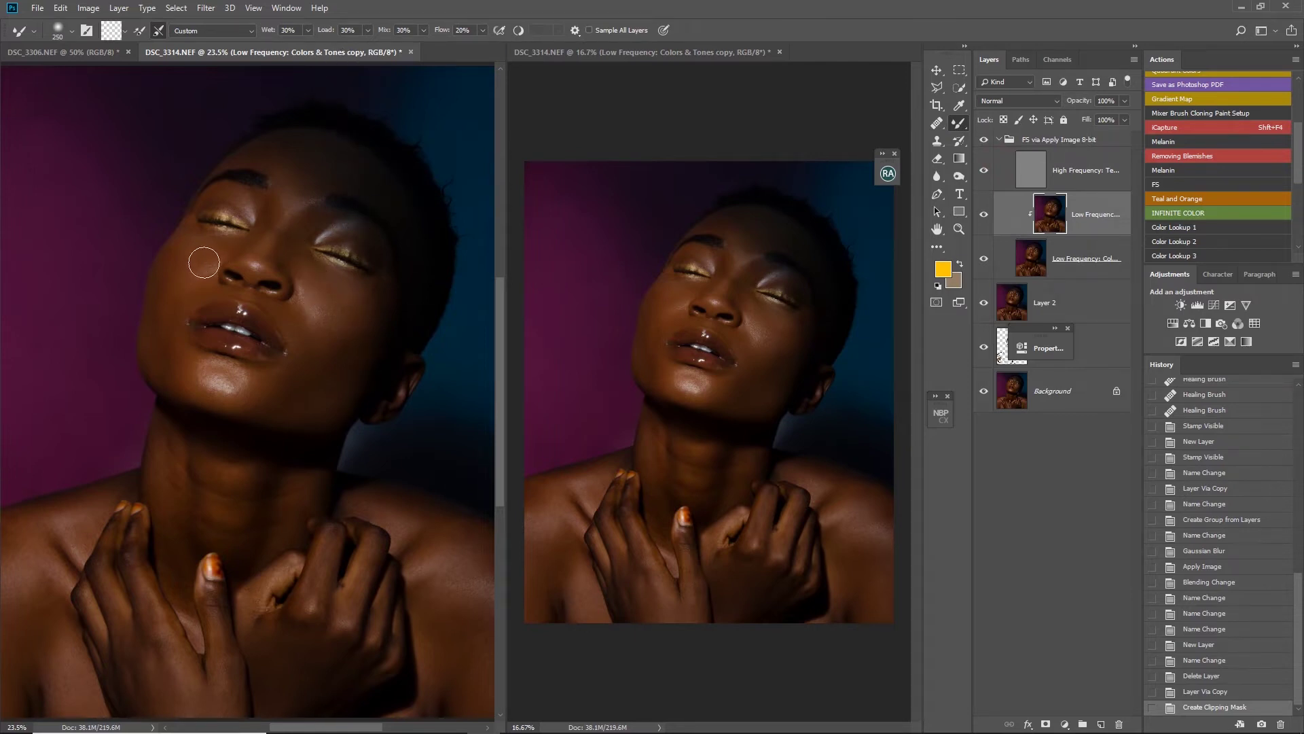
- Blend the left cheek's skin tones from under the eye down to the jaw
drag(185, 254, 172, 272)
drag(173, 259, 169, 277)
drag(167, 275, 164, 320)
mouse_move(163, 303)
mouse_down()
mouse_move(169, 368)
mouse_move(153, 324)
mouse_move(160, 338)
mouse_move(164, 298)
mouse_up()
drag(174, 251, 168, 265)
mouse_move(178, 271)
mouse_down()
mouse_move(187, 260)
mouse_move(192, 279)
mouse_move(195, 262)
mouse_up()
key(bracketleft)
mouse_move(176, 250)
mouse_down()
mouse_move(164, 306)
mouse_move(162, 293)
mouse_move(154, 303)
mouse_move(169, 372)
mouse_up()
key(bracketright)
mouse_move(165, 306)
mouse_down()
mouse_move(204, 241)
mouse_move(216, 248)
mouse_up()
mouse_move(212, 247)
mouse_down()
mouse_move(195, 262)
mouse_move(192, 239)
mouse_up()
- Blend the right cheek's tones beside the nose and toward the jaw
mouse_move(311, 271)
mouse_down()
mouse_move(321, 318)
mouse_move(319, 279)
mouse_move(358, 317)
mouse_move(339, 350)
mouse_move(304, 328)
mouse_move(316, 361)
mouse_up()
drag(298, 314, 320, 348)
drag(345, 360, 335, 387)
drag(313, 274, 320, 277)
mouse_move(321, 350)
mouse_down()
mouse_move(303, 377)
mouse_move(319, 400)
mouse_up()
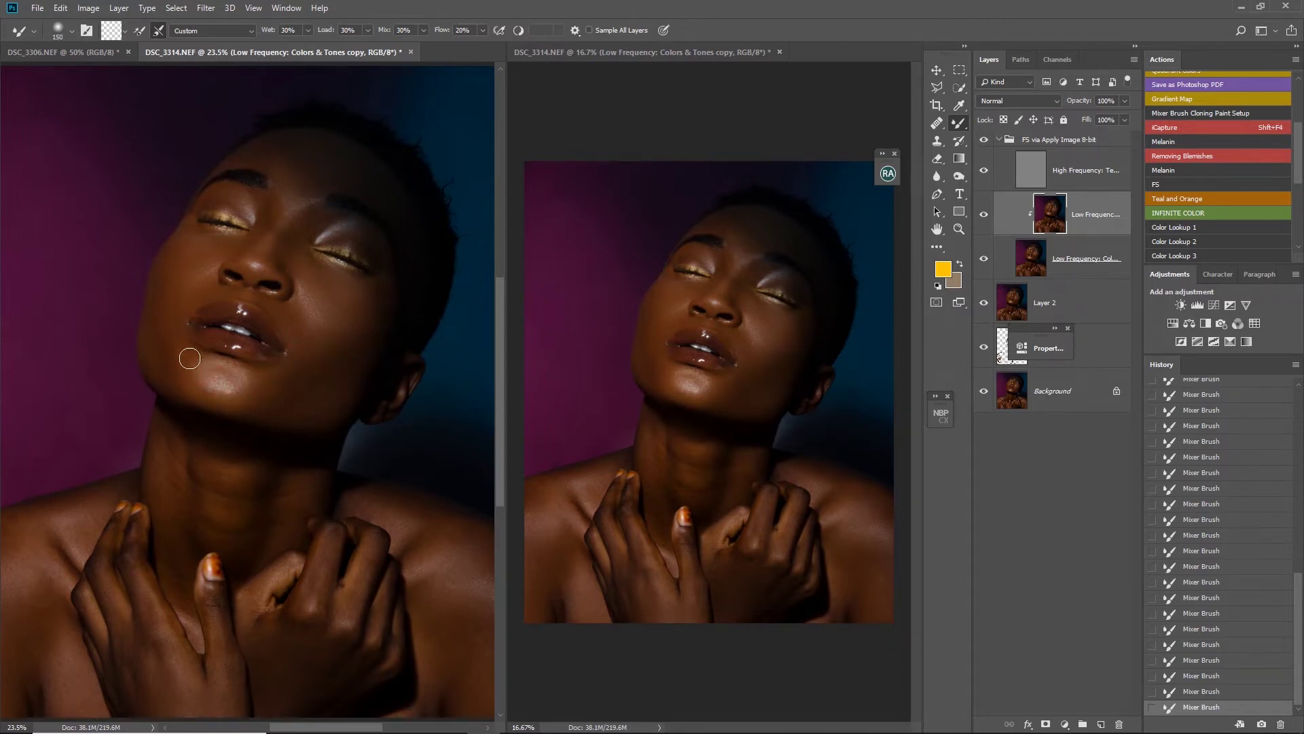
- Blend the skin between the brows and nose and across the forehead, sizing the brush 150–400
drag(292, 203, 312, 201)
drag(286, 221, 280, 257)
key(bracketright)
key(bracketleft)
key(bracketleft)
key(bracketright)
key(bracketright)
key(bracketright)
key(bracketleft)
key(bracketleft)
key(bracketleft)
key(bracketleft)
key(bracketleft)
key(bracketright)
key(bracketright)
key(bracketright)
key(bracketright)
mouse_move(270, 142)
mouse_down()
mouse_move(245, 157)
mouse_move(282, 158)
mouse_up()
key(bracketleft)
key(bracketleft)
key(bracketleft)
key(bracketright)
key(bracketright)
key(bracketright)
key(bracketright)
- Blend the shoulder and chest tones, then the fingers and knuckles with a smaller brush
drag(480, 597, 364, 539)
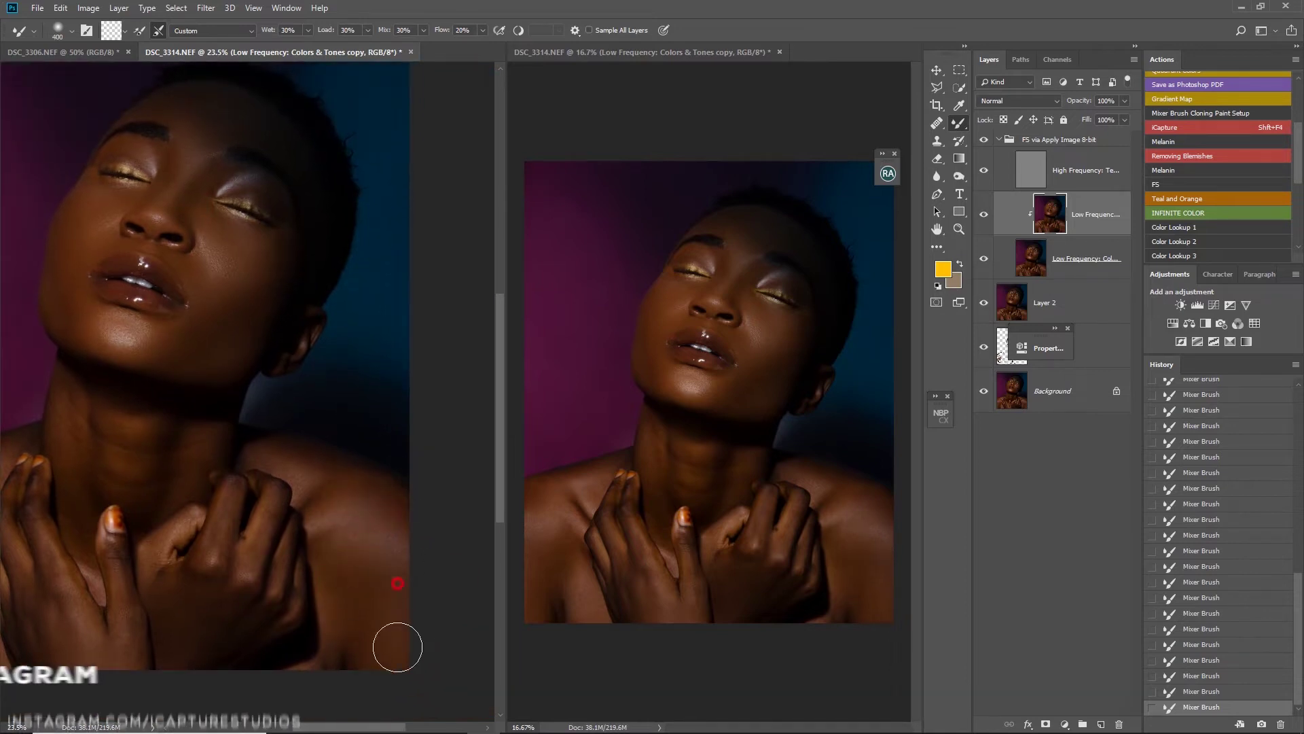
key(bracketleft)
key(bracketleft)
key(bracketleft)
mouse_move(290, 460)
mouse_down()
mouse_move(303, 460)
mouse_move(305, 501)
mouse_move(257, 460)
mouse_move(296, 454)
mouse_up()
key(bracketright)
key(bracketright)
mouse_move(328, 497)
mouse_down()
mouse_move(328, 544)
mouse_move(341, 625)
mouse_move(345, 540)
mouse_up()
key(bracketleft)
drag(283, 473, 275, 532)
key(bracketleft)
key(bracketleft)
drag(279, 486, 257, 576)
- Blend the knuckle and right-hand tones at brush sizes 150–300
key(bracketleft)
mouse_move(234, 476)
mouse_down()
mouse_move(209, 559)
mouse_move(314, 442)
mouse_move(340, 441)
mouse_up()
key(bracketright)
key(bracketright)
key(bracketright)
drag(329, 527, 393, 530)
key(bracketleft)
key(bracketleft)
drag(293, 434, 324, 421)
key(bracketleft)
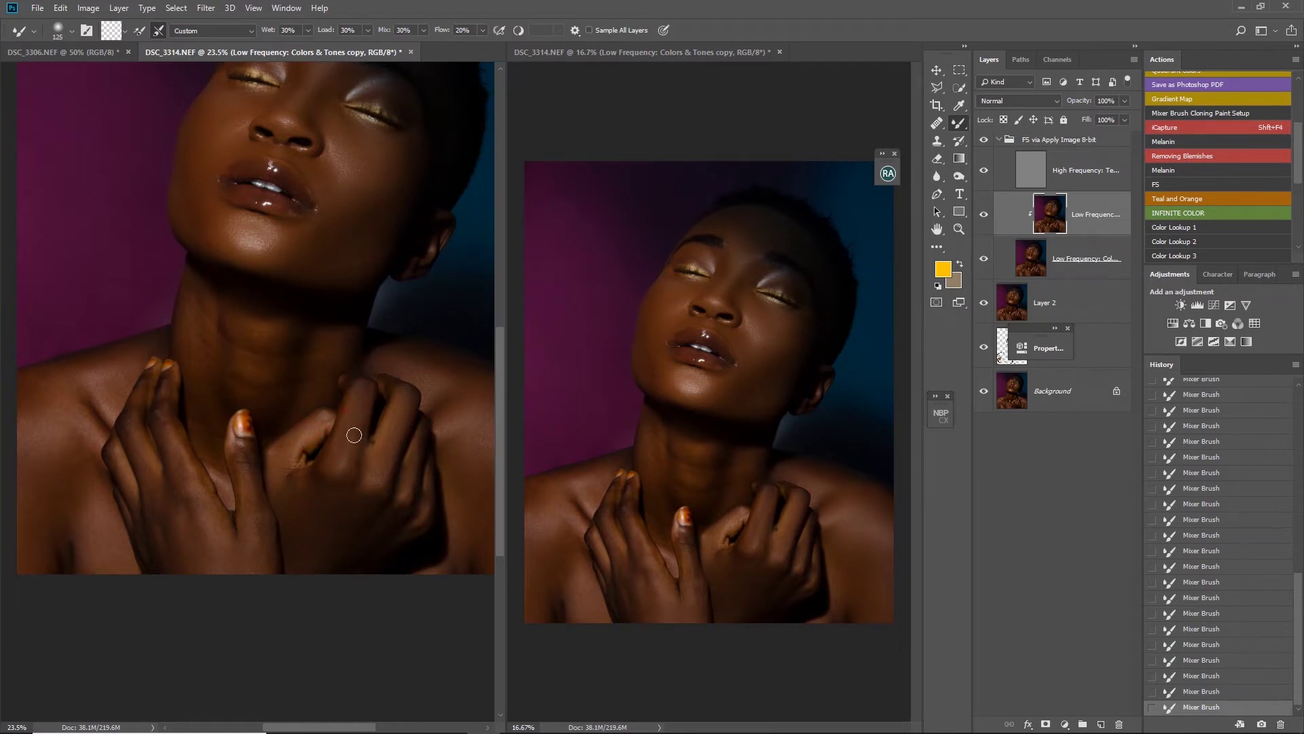
drag(401, 507, 423, 531)
drag(430, 473, 420, 522)
key(bracketright)
key(bracketright)
- Blend the tones along both sides of the neck
drag(367, 497, 292, 577)
key(bracketright)
key(bracketright)
mouse_move(237, 321)
mouse_down()
mouse_move(242, 395)
mouse_move(261, 369)
mouse_up()
key(bracketleft)
key(bracketleft)
mouse_move(275, 315)
mouse_down()
mouse_move(242, 340)
mouse_move(336, 357)
mouse_move(349, 315)
mouse_up()
drag(204, 307, 220, 464)
key(bracketleft)
key(bracketleft)
key(bracketleft)
drag(205, 448, 213, 462)
key(bracketright)
key(bracketright)
key(bracketright)
- Blend the left shoulder and chest tones
click(62, 442)
drag(61, 442, 43, 460)
key(bracketleft)
mouse_move(88, 498)
mouse_down()
mouse_move(66, 513)
mouse_move(89, 536)
mouse_up()
key(bracketleft)
click(58, 371)
- Blend the hand, finger and fingertip tones with the brush shrunk down to 125
drag(181, 499, 192, 498)
key(bracketleft)
mouse_move(250, 529)
mouse_down()
mouse_move(261, 516)
mouse_move(251, 506)
mouse_up()
key(bracketleft)
click(128, 430)
key(bracketleft)
key(bracketleft)
click(174, 376)
click(151, 375)
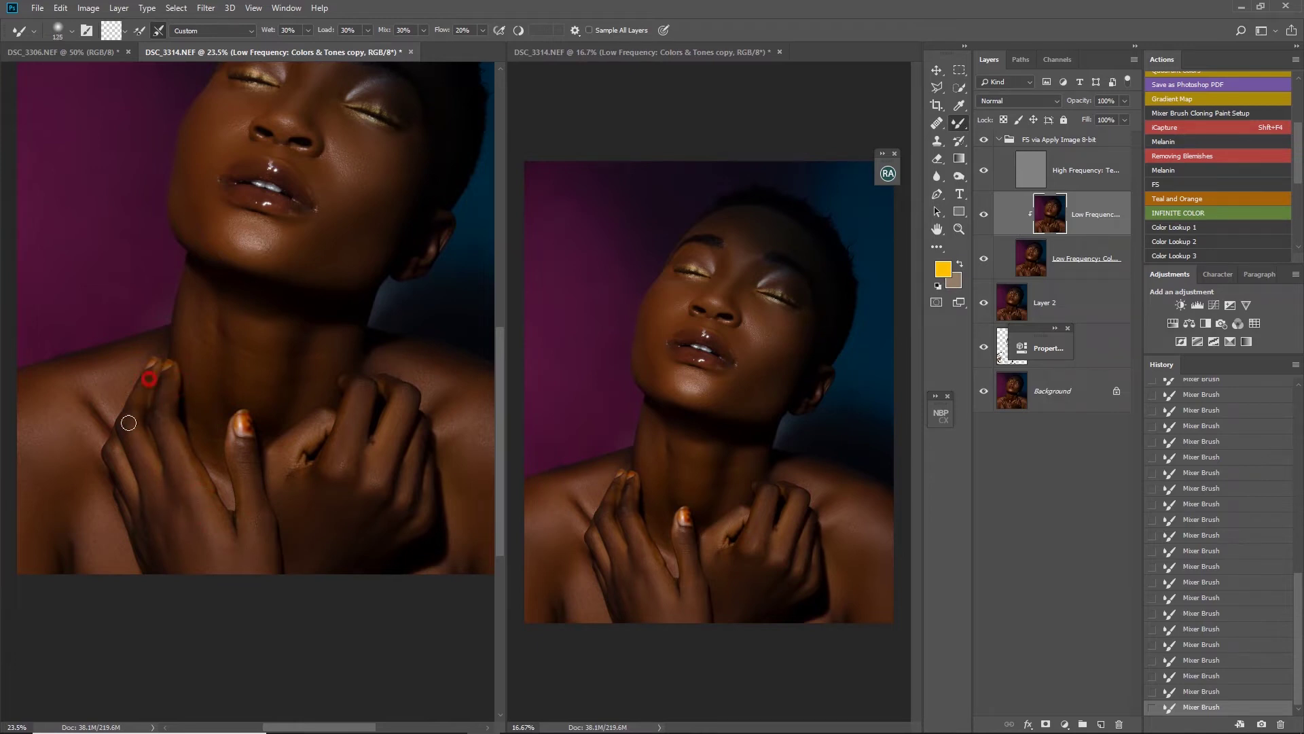
click(109, 460)
- Blend both shoulders and the area near the bottom edge at brush sizes 200–300
key(bracketright)
key(bracketright)
key(bracketright)
key(bracketright)
key(bracketright)
mouse_move(70, 470)
mouse_down()
mouse_move(34, 474)
mouse_move(100, 526)
mouse_move(26, 447)
mouse_move(21, 520)
mouse_move(65, 536)
mouse_up()
drag(442, 491, 372, 500)
key(bracketleft)
drag(392, 544, 394, 555)
mouse_move(399, 470)
mouse_down()
mouse_move(400, 445)
mouse_move(397, 552)
mouse_up()
drag(368, 581, 439, 575)
key(bracketright)
drag(309, 383, 409, 520)
key(bracketleft)
key(bracketleft)
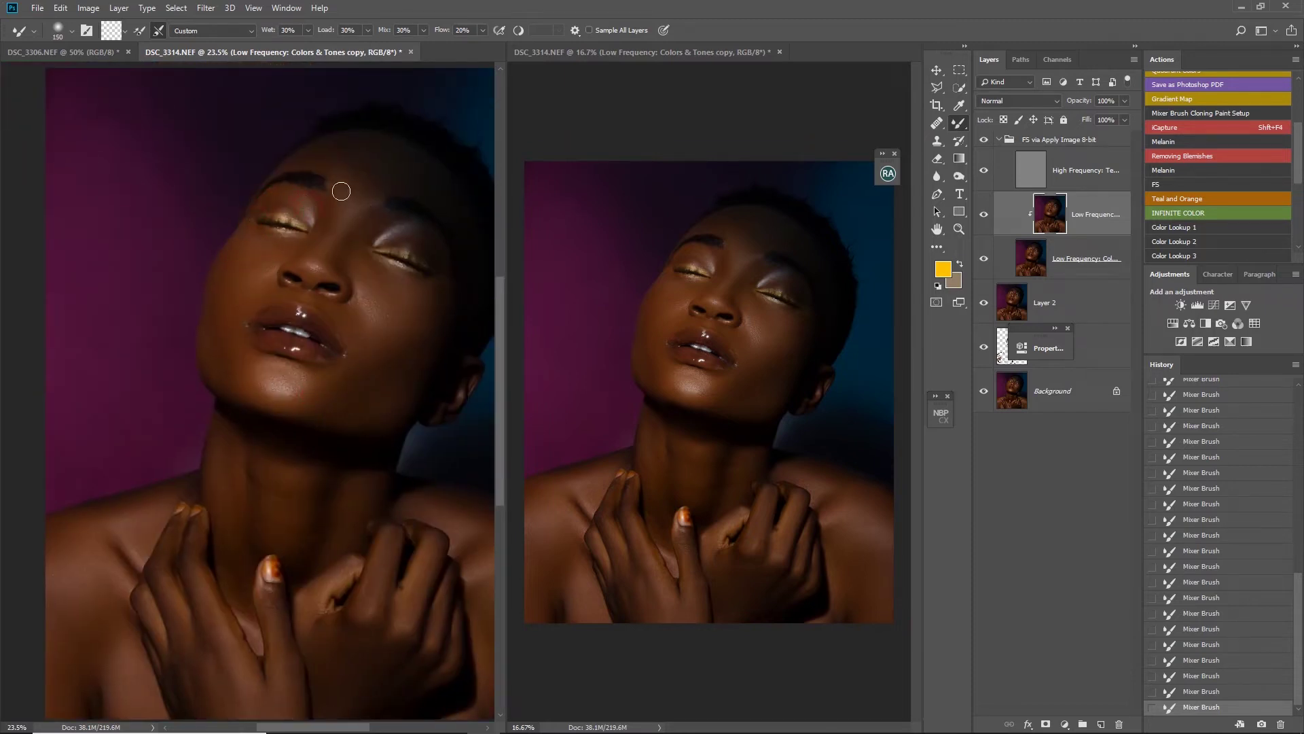
- In the whole-image view, blend spots on both cheeks and the jaw
click(684, 376)
key(bracketright)
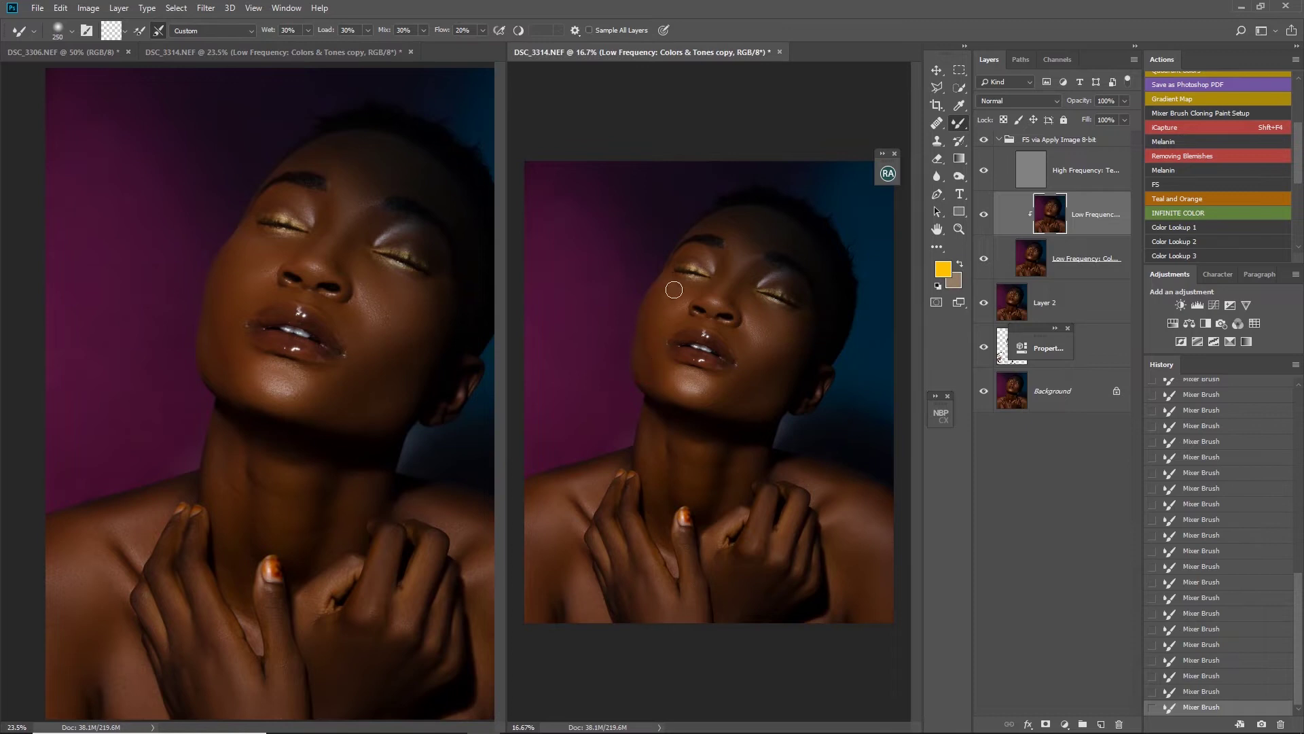
click(786, 326)
key(bracketleft)
key(bracketright)
click(668, 282)
key(bracketleft)
key(bracketleft)
key(bracketleft)
click(744, 400)
key(bracketright)
- Turn the frequency separation group back on and fit the whole portrait in view
key(ctrl+plus)
key(ctrl+minus)
click(987, 146)
click(392, 346)
key(ctrl+minus)
key(ctrl+plus)
key(ctrl+minus)
key(bracketleft)
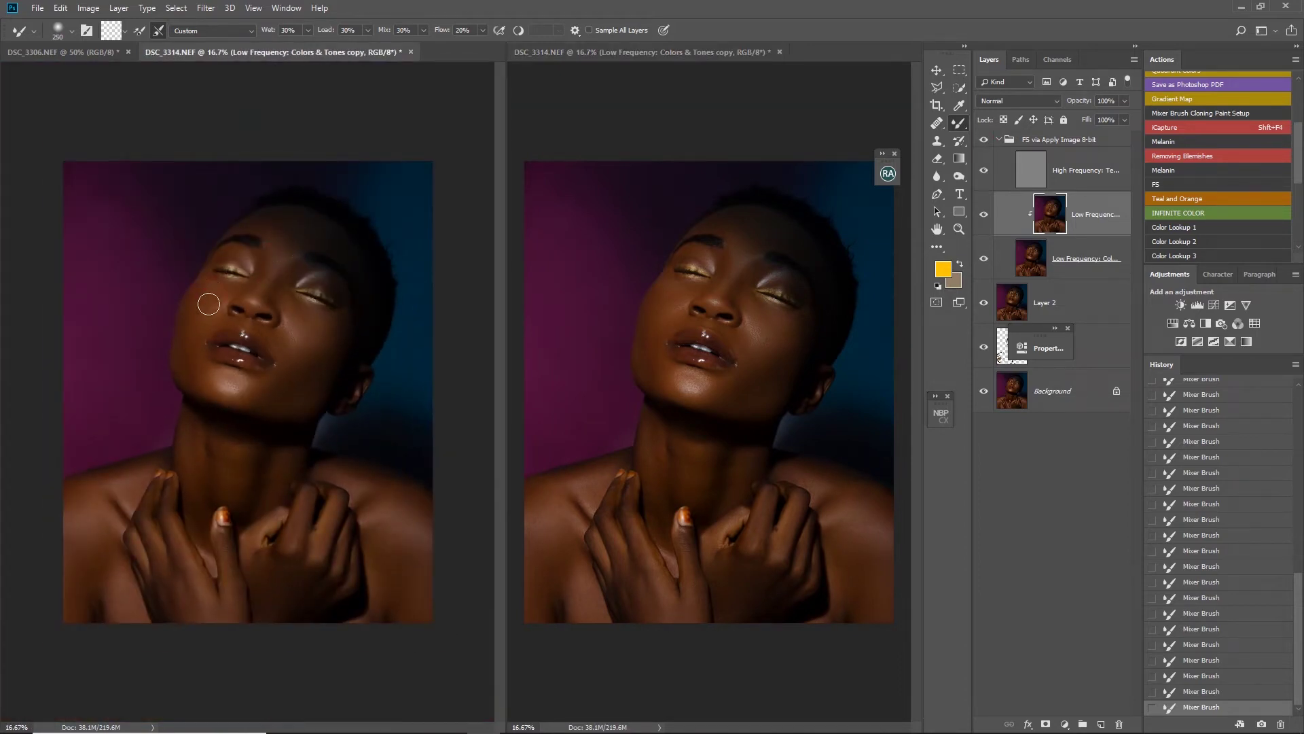
key(alt+bracketright)
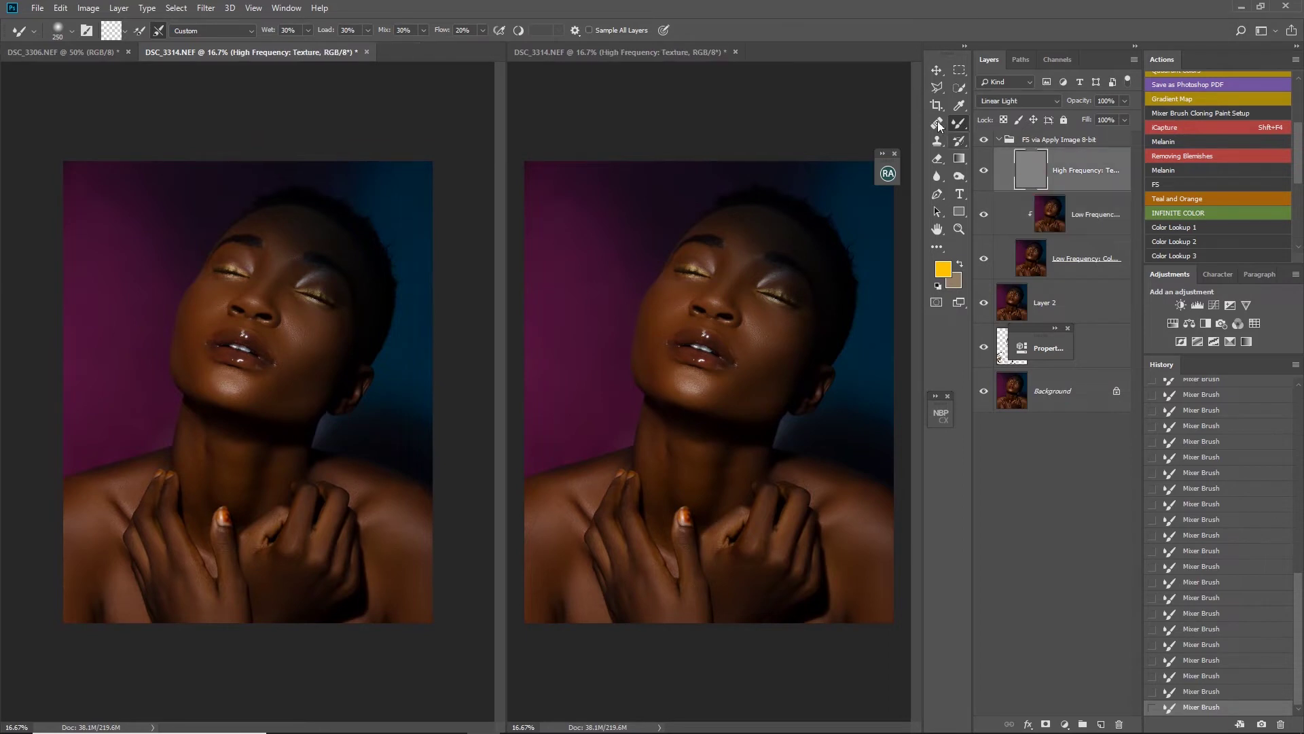
- Heal small cheek blemishes with the Healing Brush sampling Current Layer
key(j)
scroll(213, 309, up, 2)
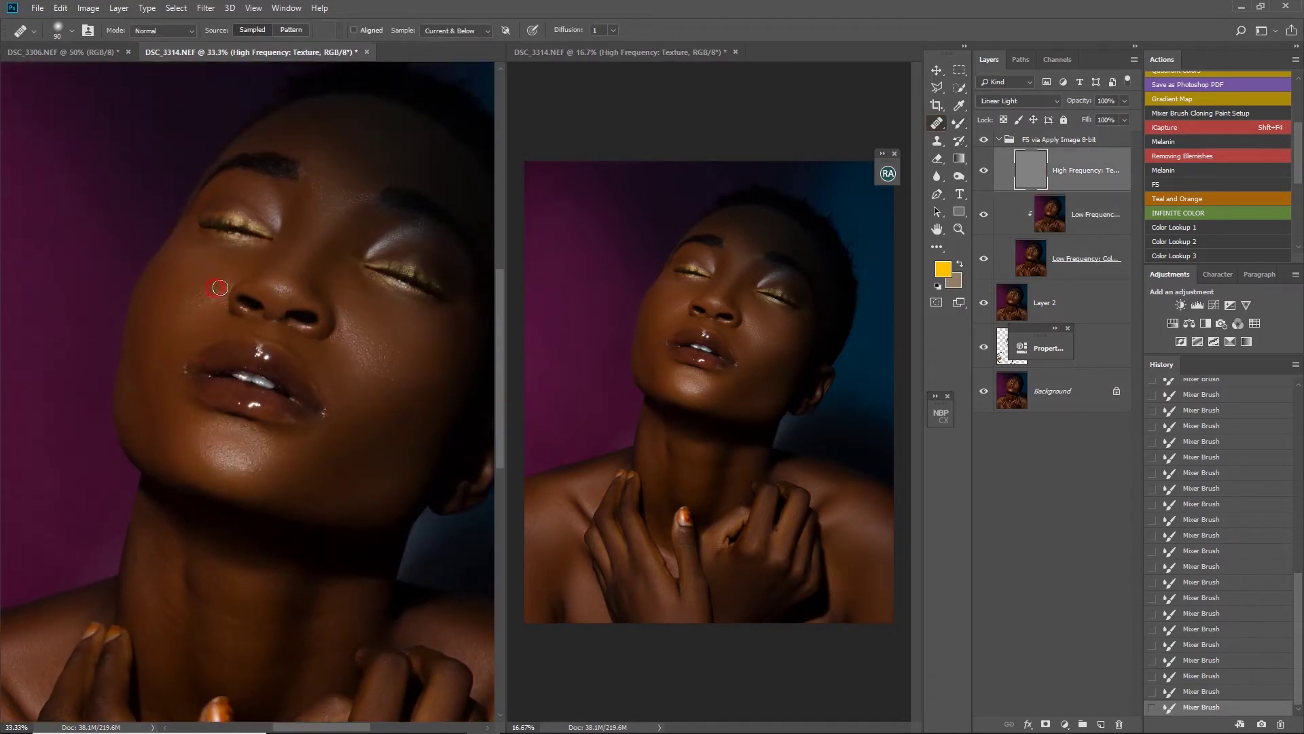
click(455, 30)
click(448, 41)
click(219, 294)
click(211, 297)
click(139, 342)
click(218, 298)
click(396, 351)
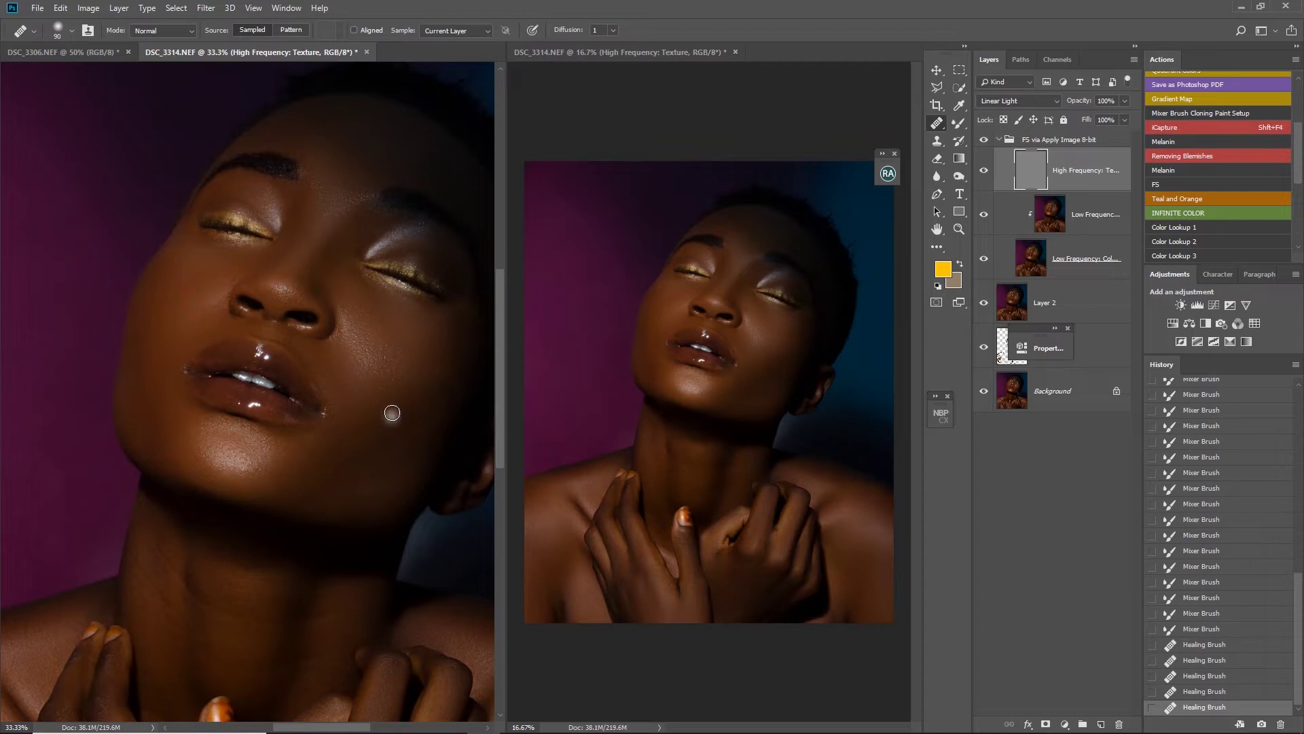
- Blend both cheeks' tones with the Mixer Brush on the low-frequency layer
click(1054, 202)
key(b)
mouse_move(195, 271)
mouse_down()
mouse_move(215, 282)
mouse_move(204, 293)
mouse_up()
drag(197, 298, 186, 312)
drag(184, 315, 175, 327)
mouse_move(367, 347)
mouse_down()
mouse_move(359, 387)
mouse_move(360, 352)
mouse_up()
mouse_move(360, 353)
mouse_down()
mouse_move(351, 316)
mouse_move(379, 353)
mouse_up()
drag(379, 352, 360, 355)
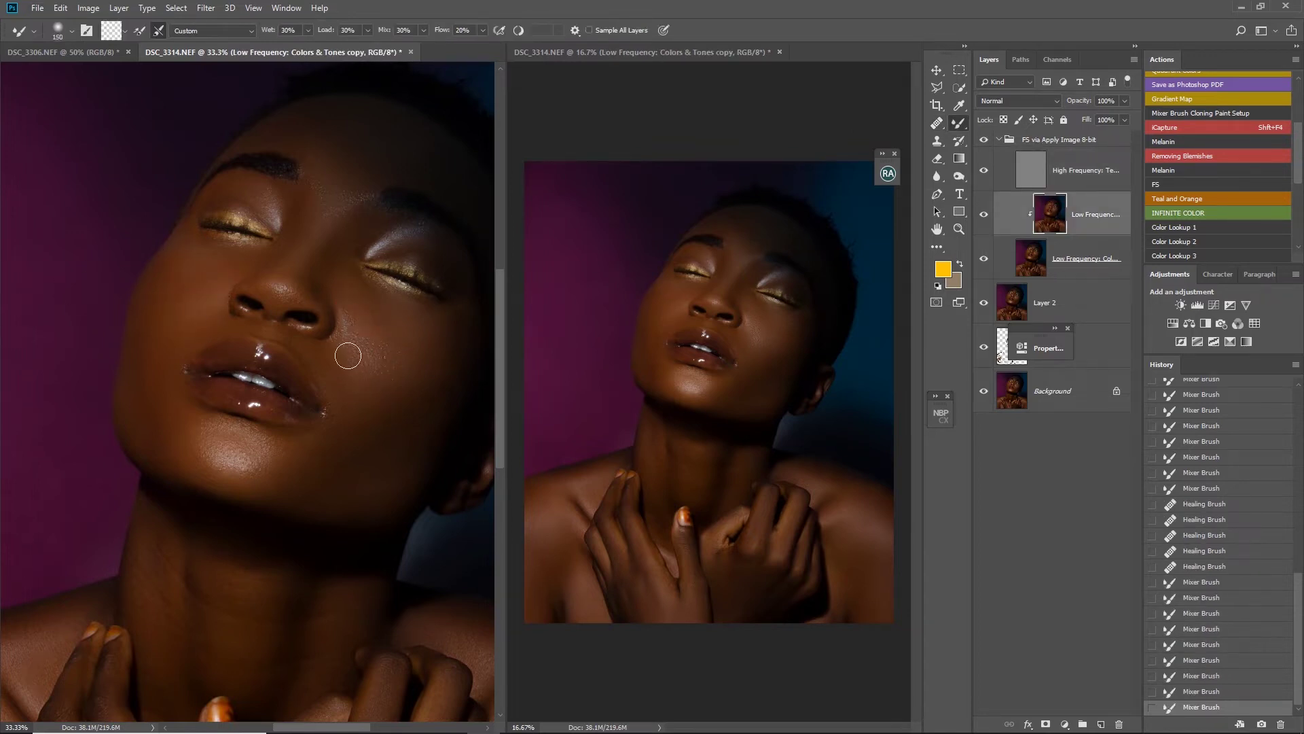
drag(204, 306, 191, 309)
drag(191, 309, 208, 310)
mouse_move(207, 309)
mouse_down()
mouse_move(225, 309)
mouse_move(202, 292)
mouse_up()
- Smooth the cheeks further at brush size 175, then hide the group to compare
click(768, 358)
key(bracketright)
drag(742, 340, 743, 354)
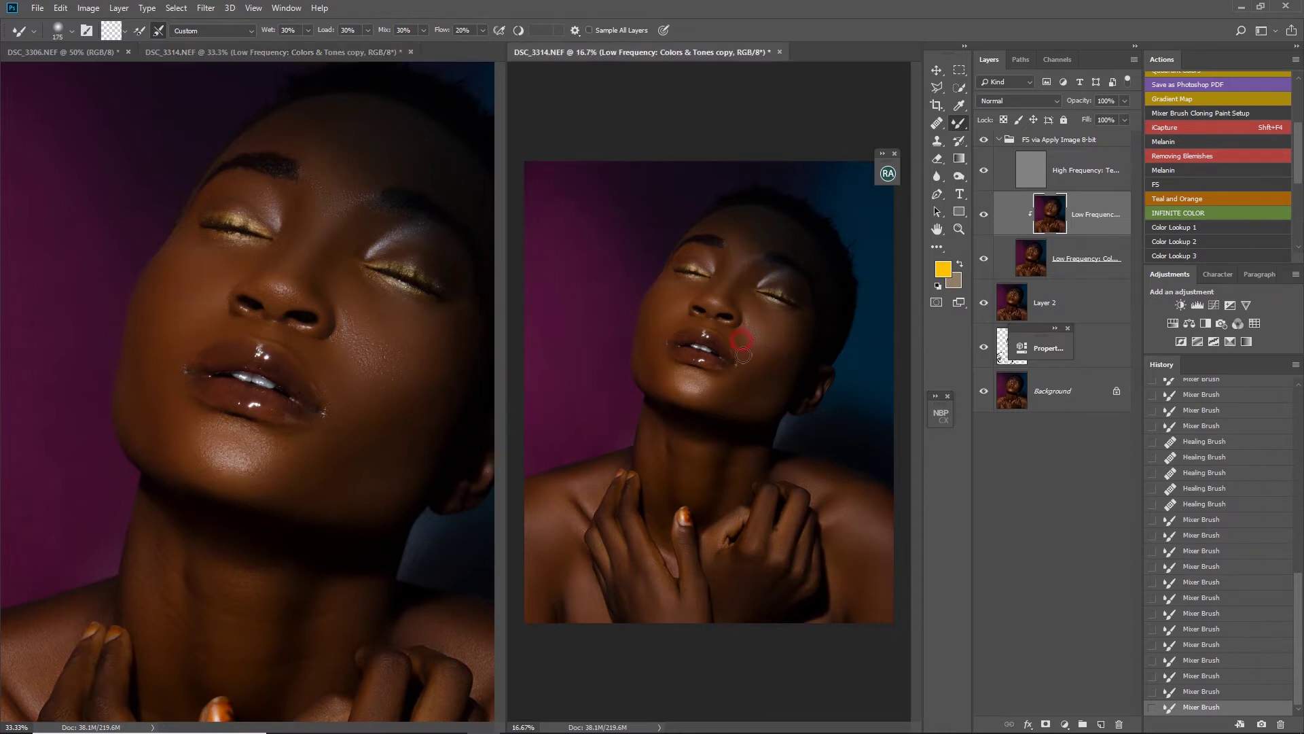
click(362, 324)
mouse_move(358, 323)
mouse_down()
mouse_move(386, 353)
mouse_move(370, 326)
mouse_move(355, 341)
mouse_up()
drag(356, 342, 386, 356)
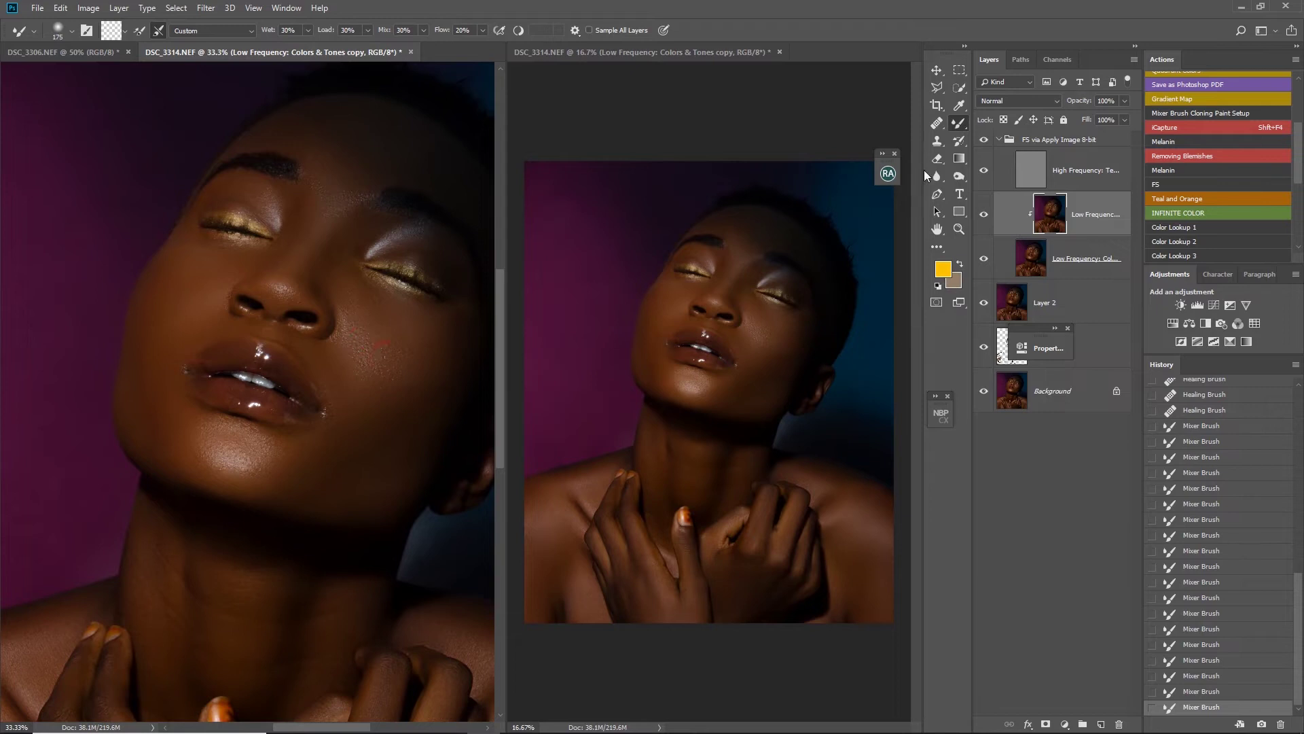
click(984, 140)
- Check the frequency separation group on and off, collapse it, and zoom out to the whole portrait
click(985, 140)
click(984, 140)
click(999, 139)
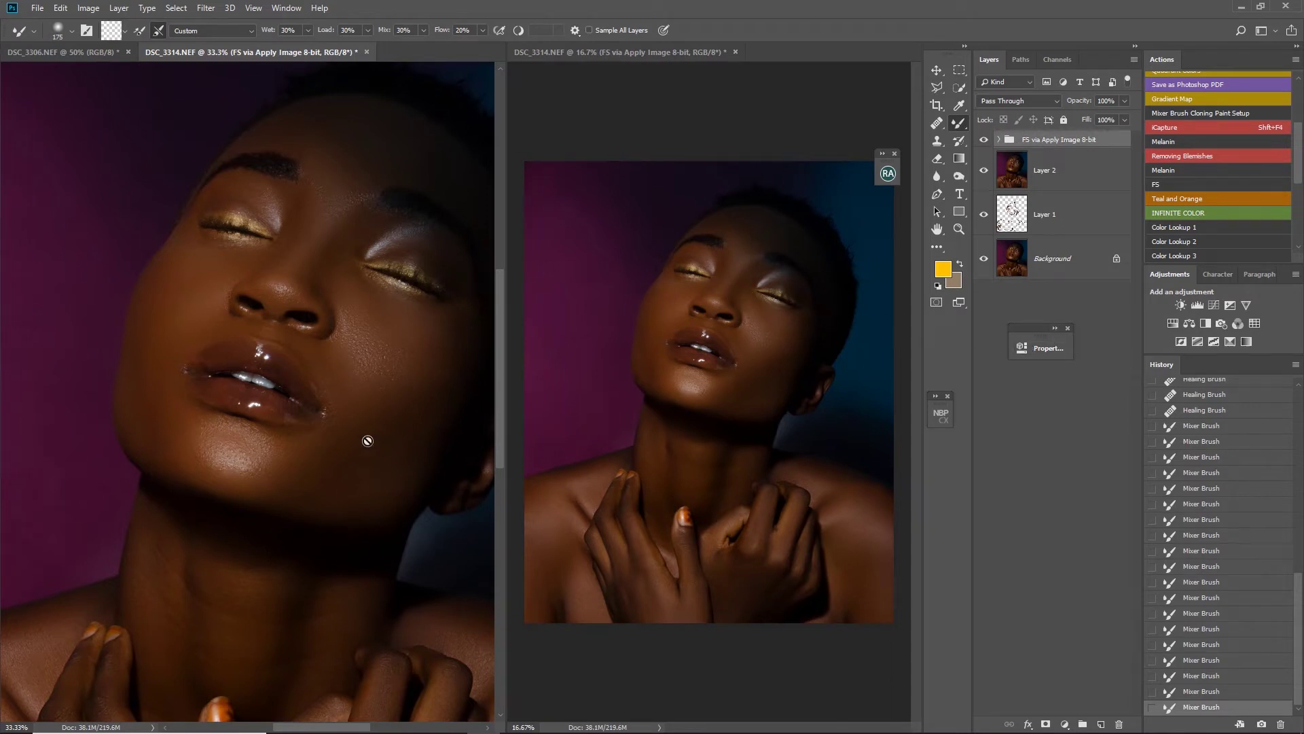
key(ctrl+minus)
key(ctrl+minus)
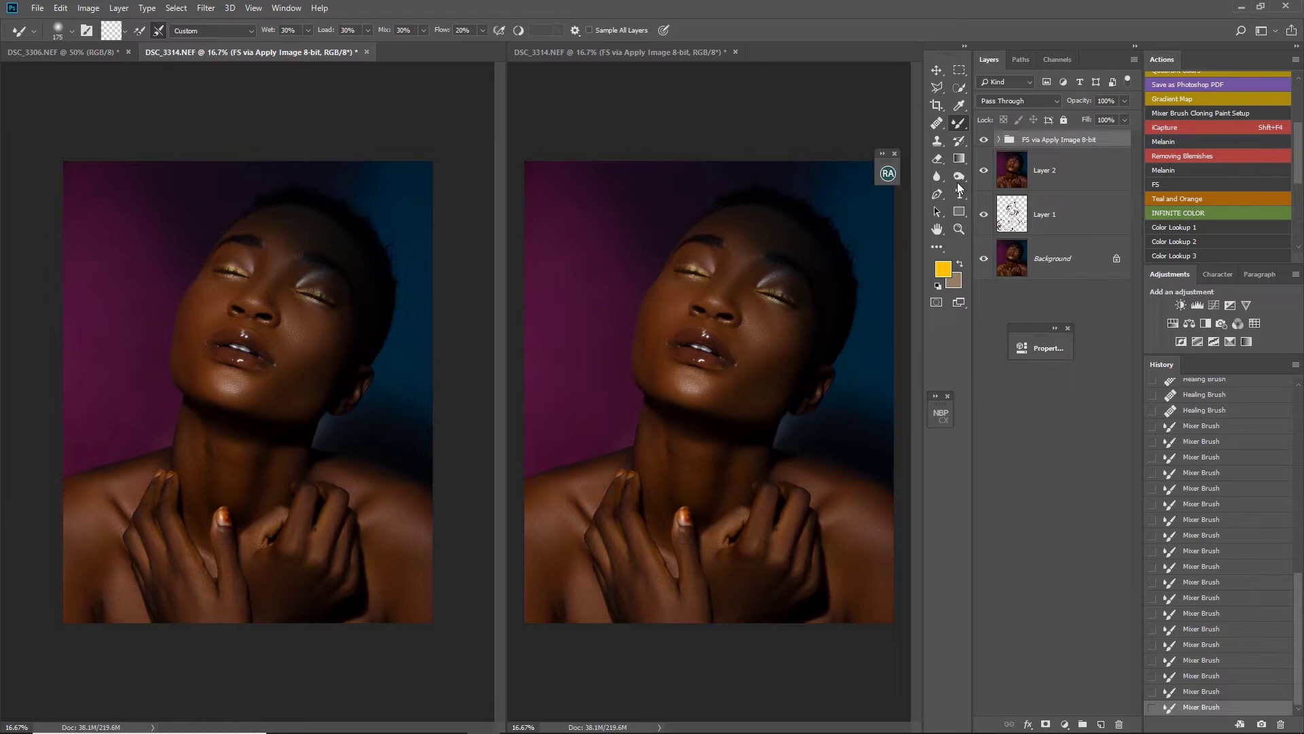
- Run D&B Curves Setup from the Beauty Retouch panel and hide the new Visual Aid - DELETE group
click(1084, 398)
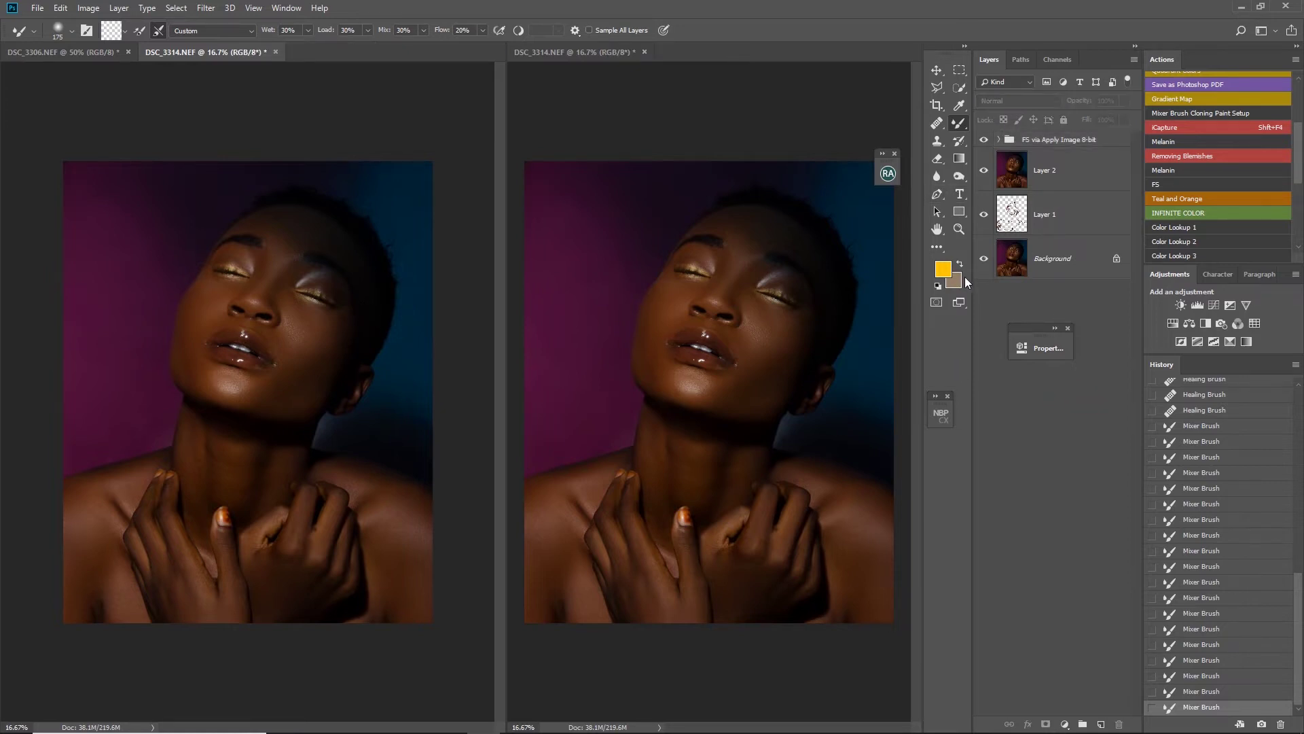
click(888, 173)
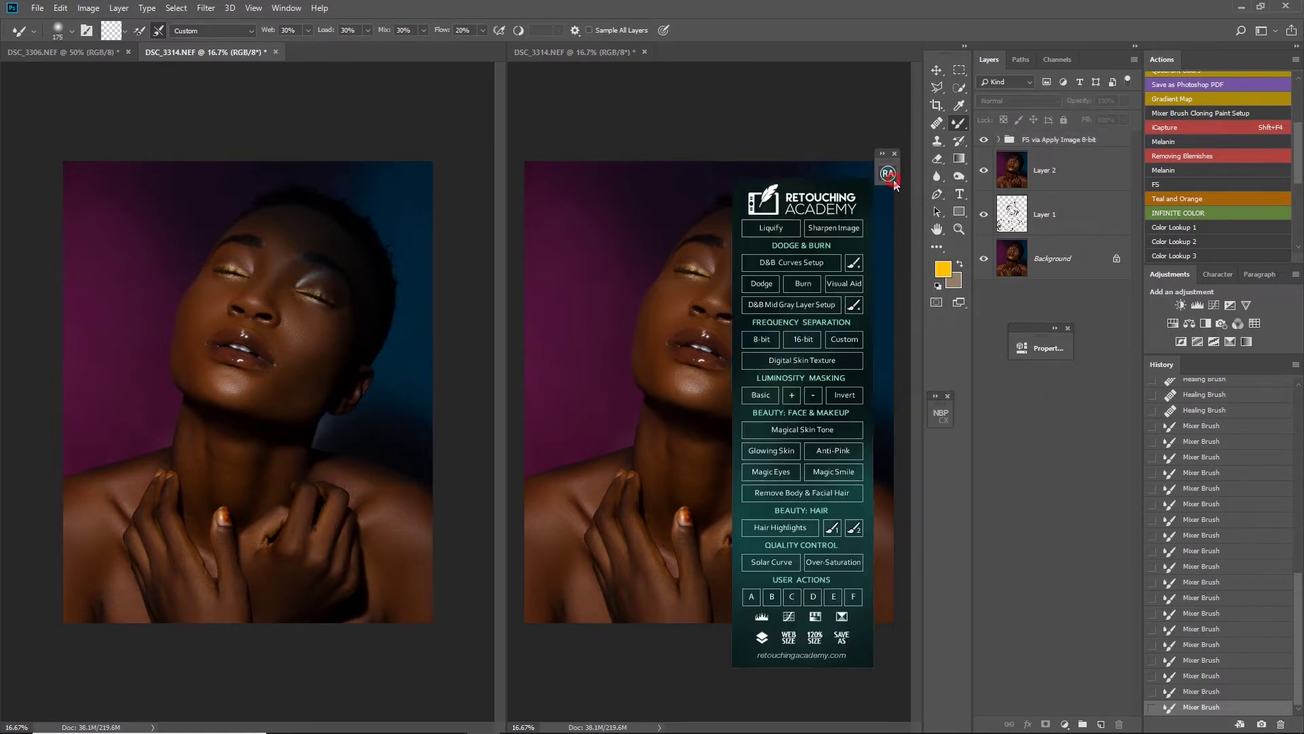
click(799, 263)
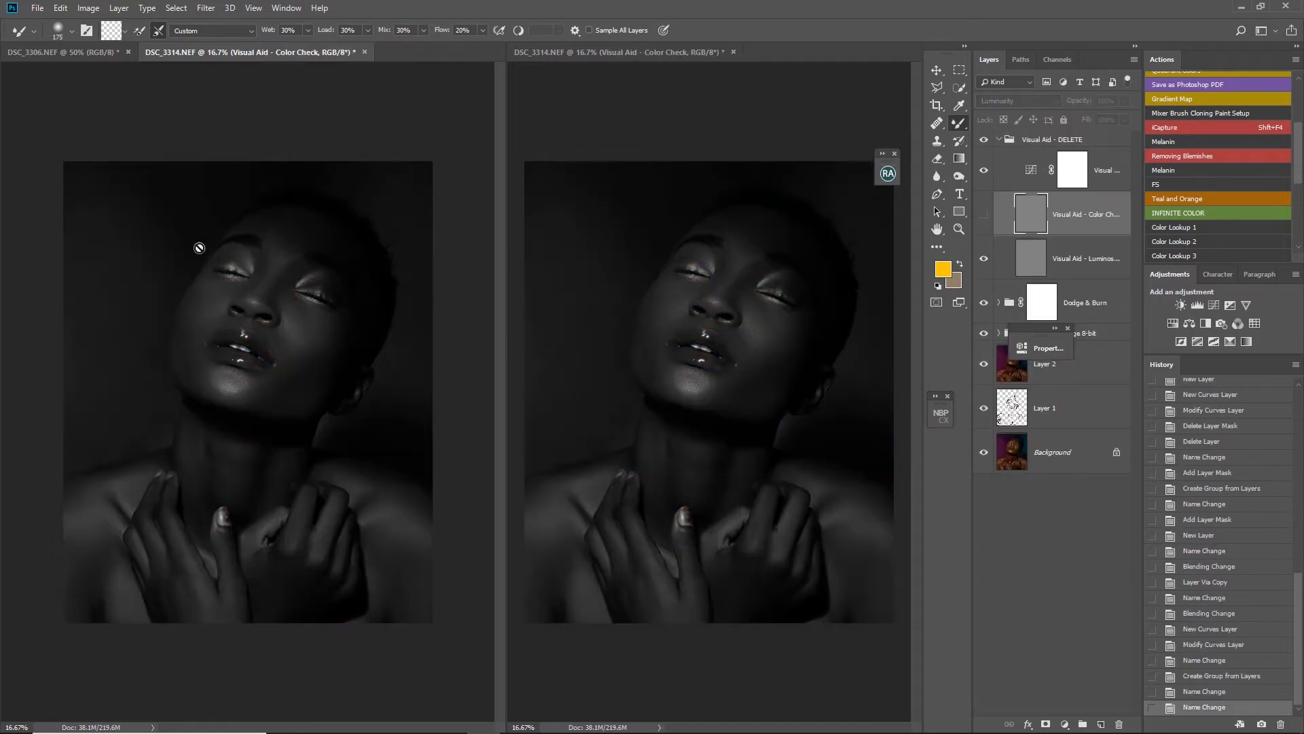
click(999, 140)
click(983, 140)
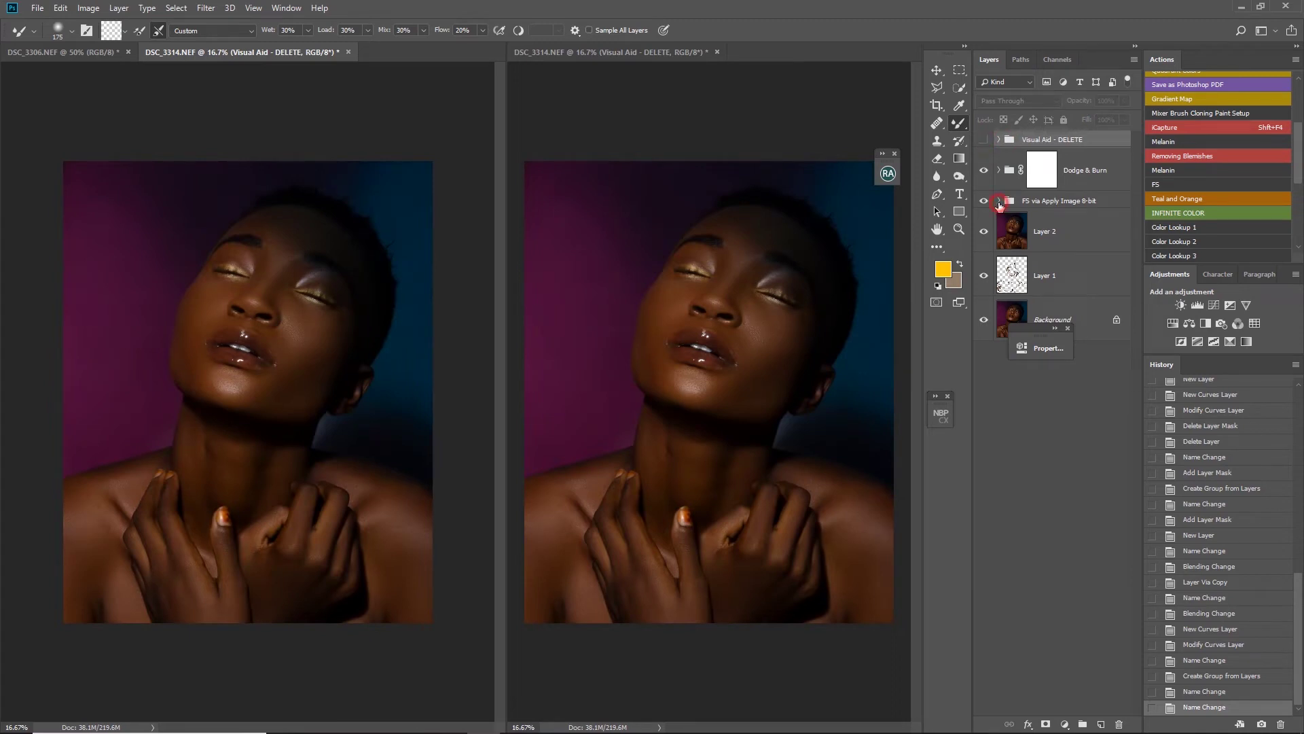
- Lasso a cheek patch on the Low Frequency layer and blur it with an 8-pixel Gaussian Blur
click(999, 202)
click(1055, 273)
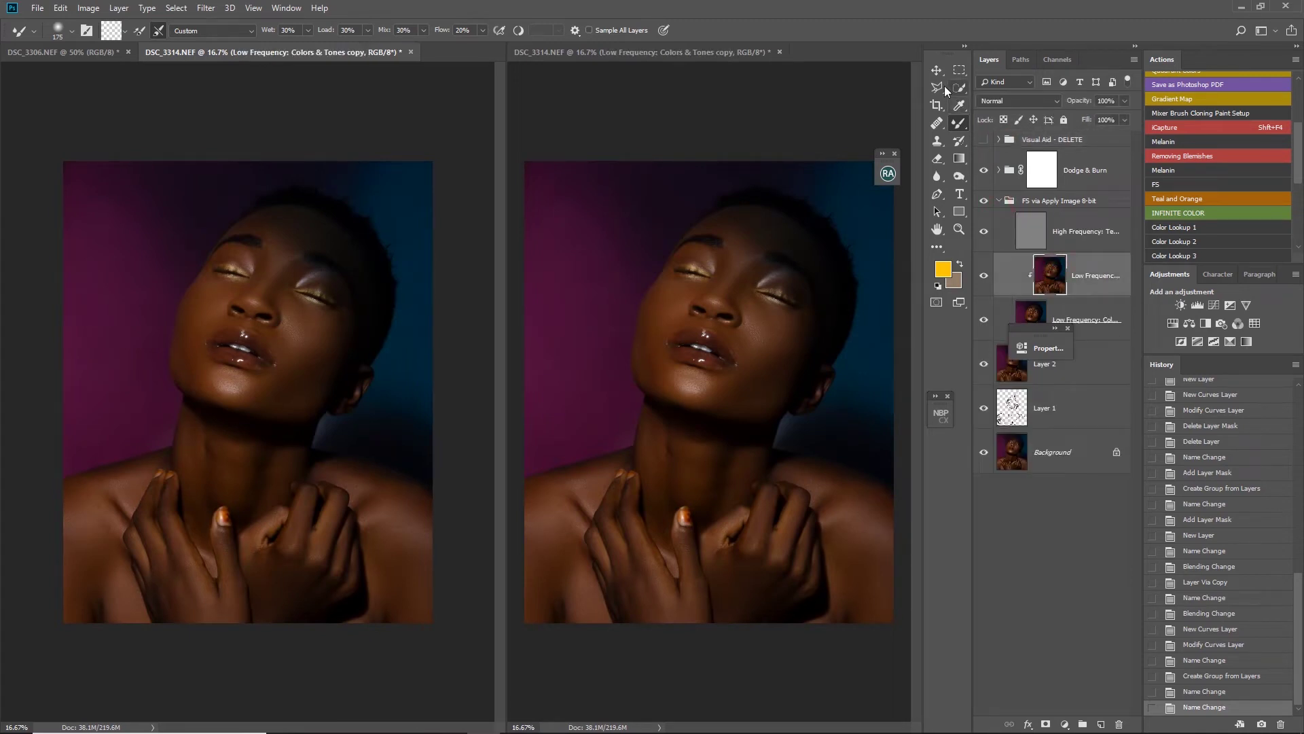
click(945, 86)
click(996, 87)
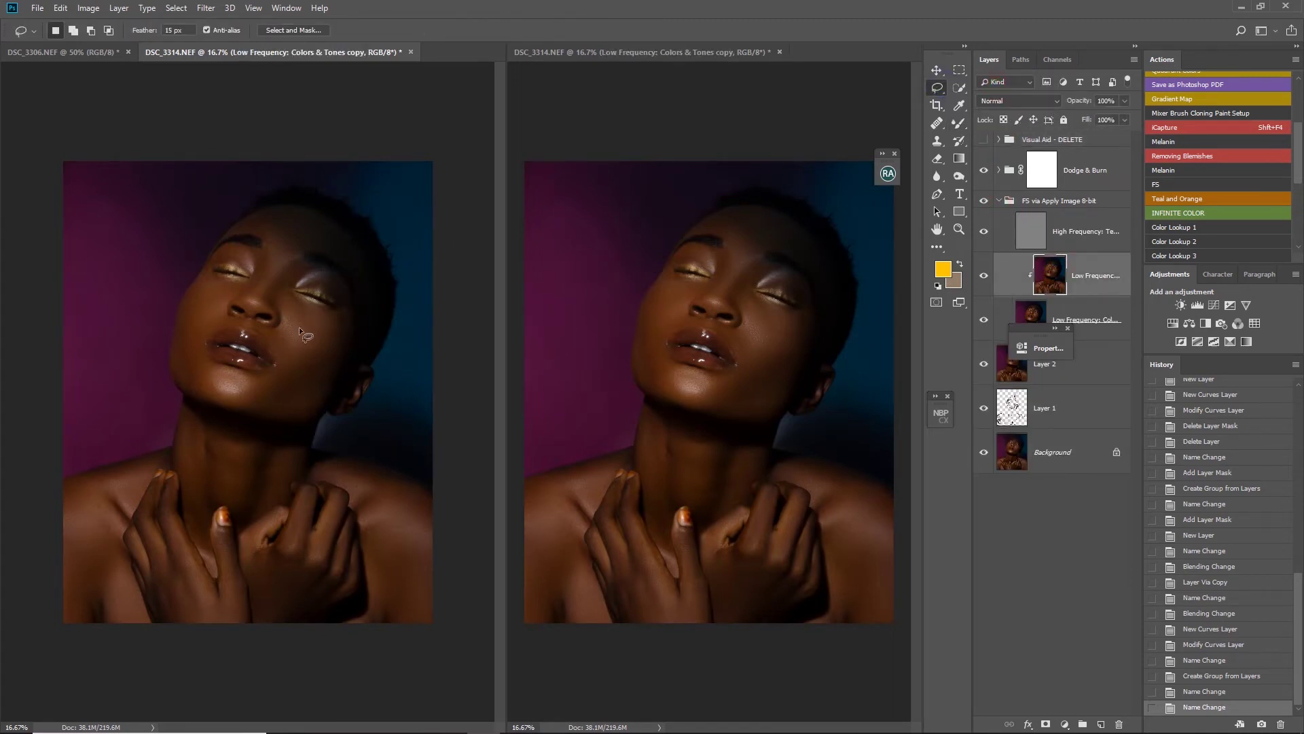
mouse_move(286, 352)
mouse_down()
mouse_move(337, 310)
mouse_move(345, 317)
mouse_move(329, 374)
mouse_move(291, 383)
mouse_up()
click(229, 8)
mouse_move(208, 10)
mouse_move(257, 163)
click(400, 214)
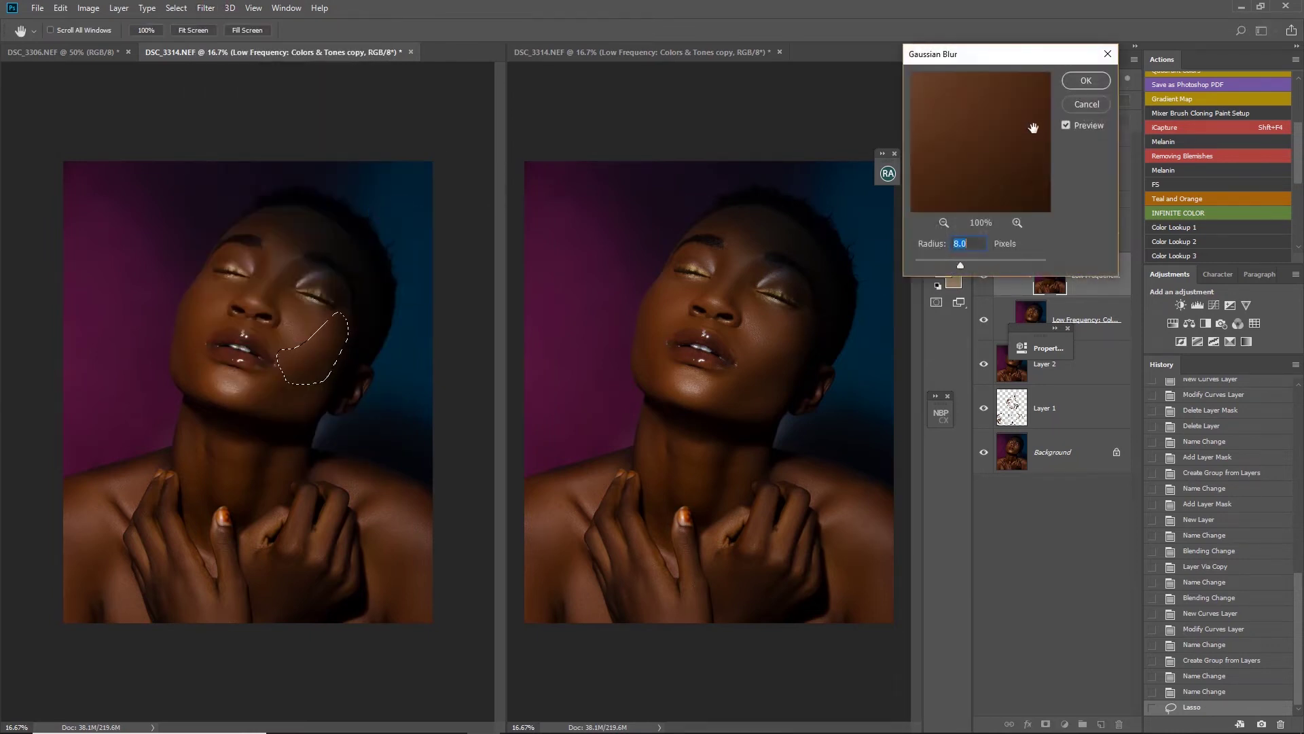
click(1086, 81)
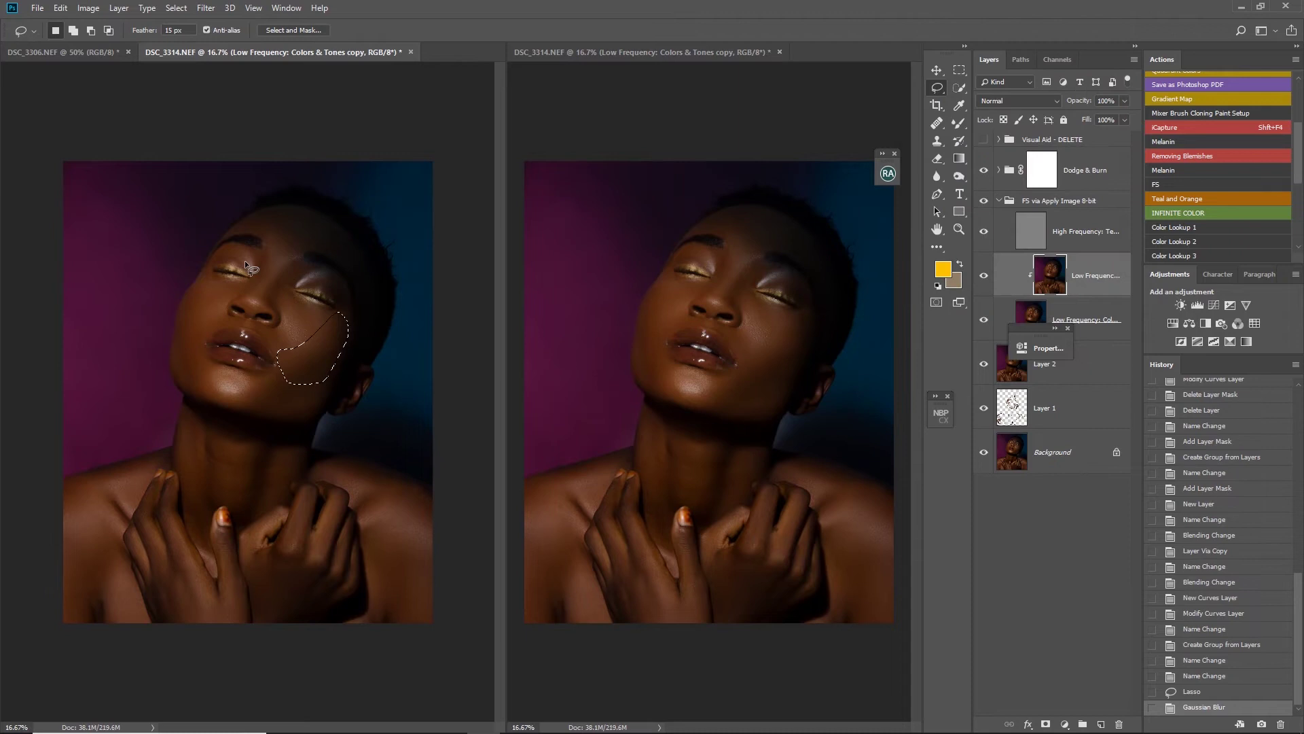
key(ctrl+h)
- Reapply the 8-pixel blur to lasso patches along the jaw and chin
drag(183, 302, 184, 376)
drag(210, 330, 207, 337)
key(ctrl+f)
key(ctrl+d)
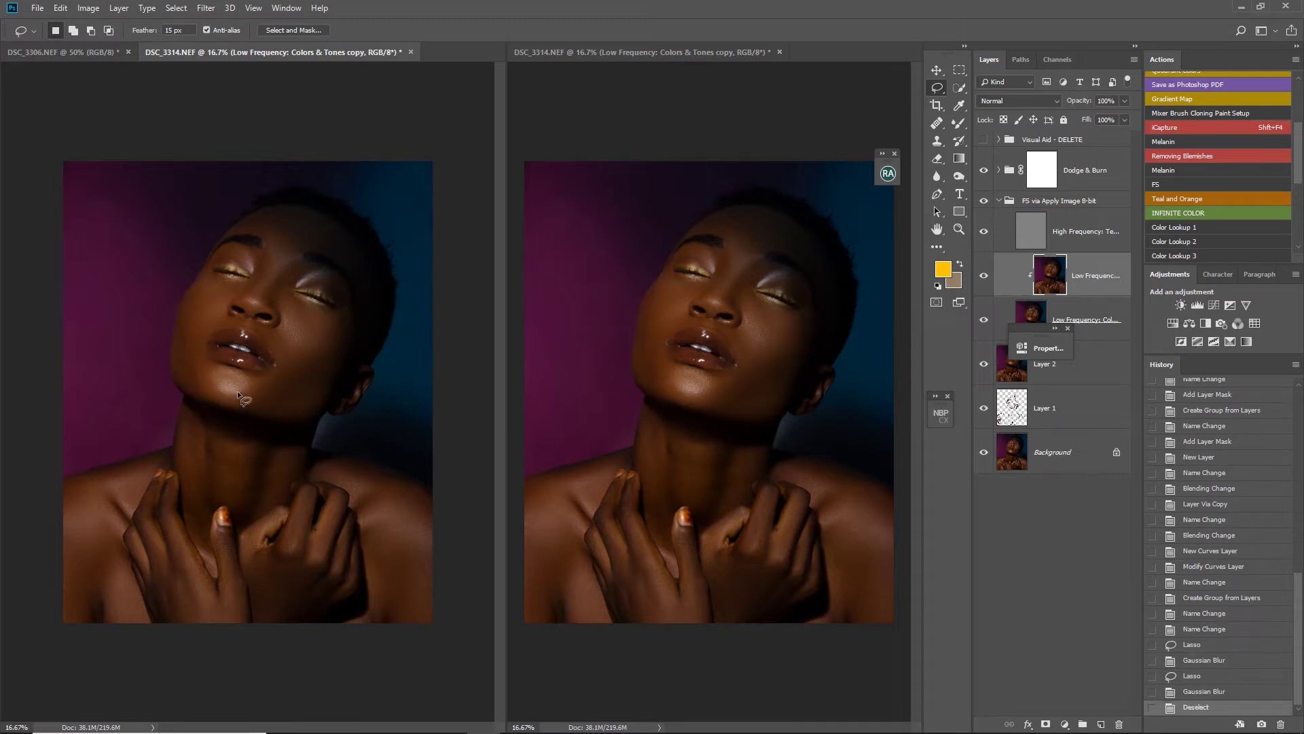
drag(224, 398, 235, 393)
drag(226, 405, 227, 408)
key(ctrl+f)
key(ctrl+d)
mouse_move(229, 394)
mouse_down()
mouse_move(264, 389)
mouse_move(264, 404)
mouse_move(229, 398)
mouse_up()
key(ctrl+f)
key(ctrl+d)
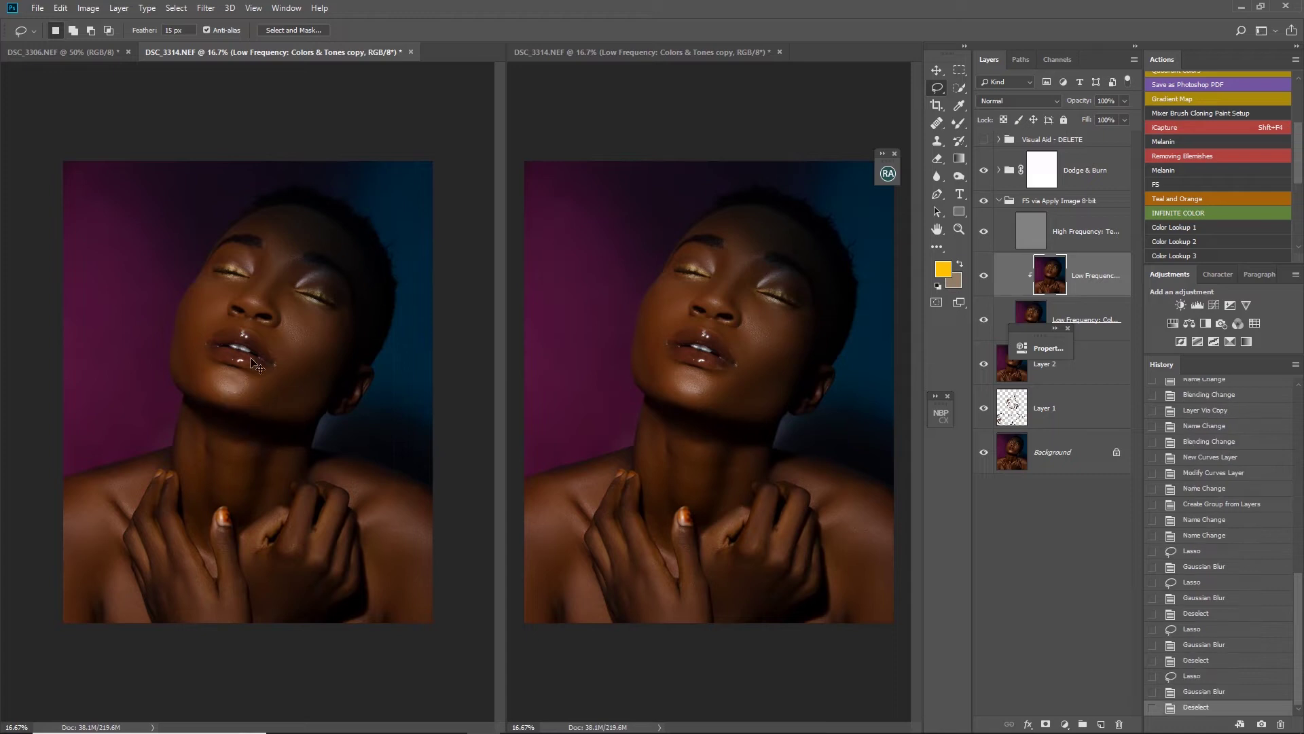
- Reapply the blur to lasso patches on and beside the nose
drag(278, 270, 256, 299)
key(ctrl+d)
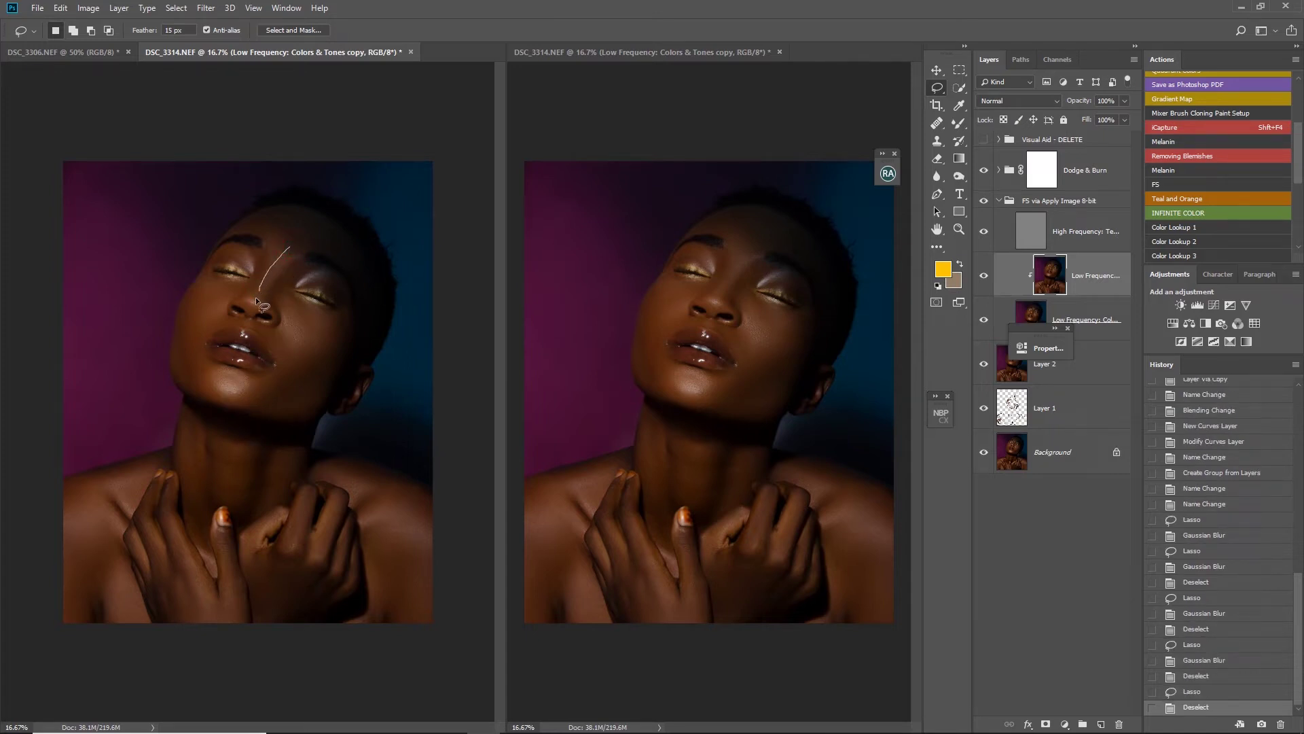
drag(293, 255, 292, 248)
key(ctrl+f)
key(ctrl+d)
mouse_move(255, 299)
mouse_down()
mouse_move(284, 270)
mouse_move(260, 262)
mouse_move(254, 307)
mouse_up()
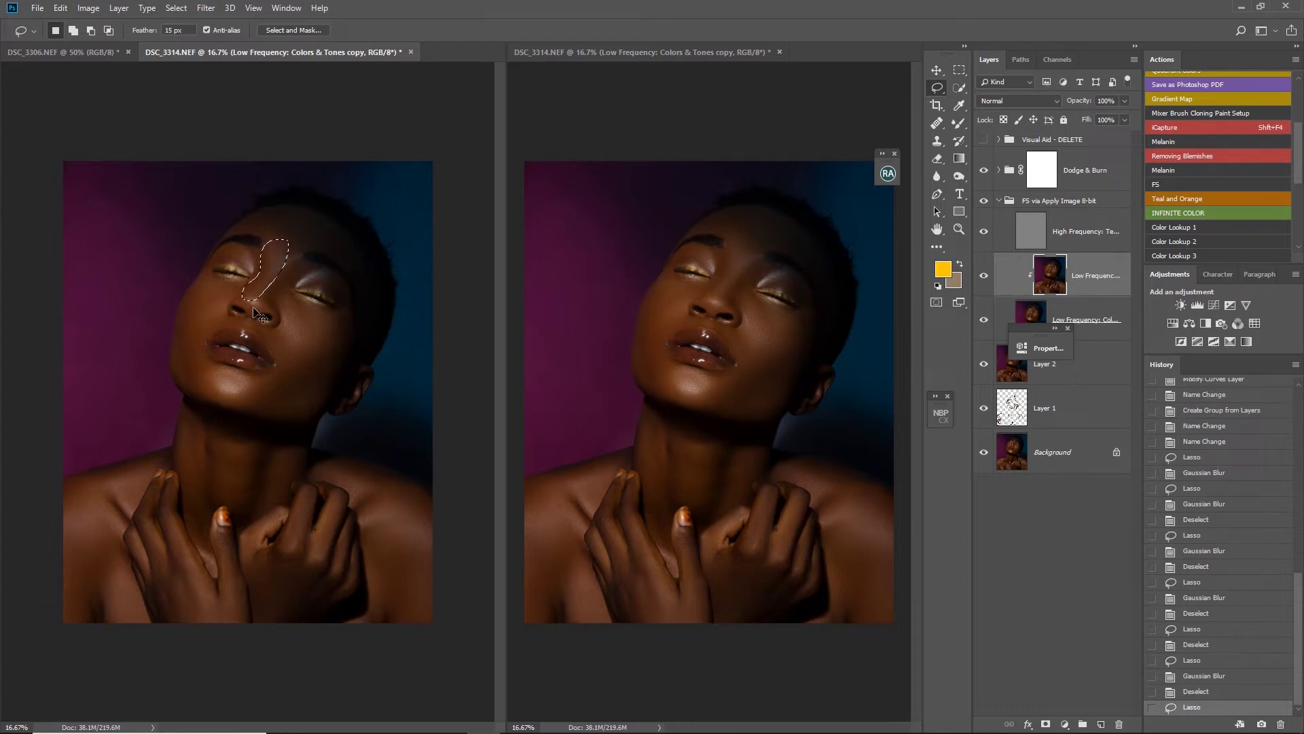
key(ctrl+f)
key(ctrl+d)
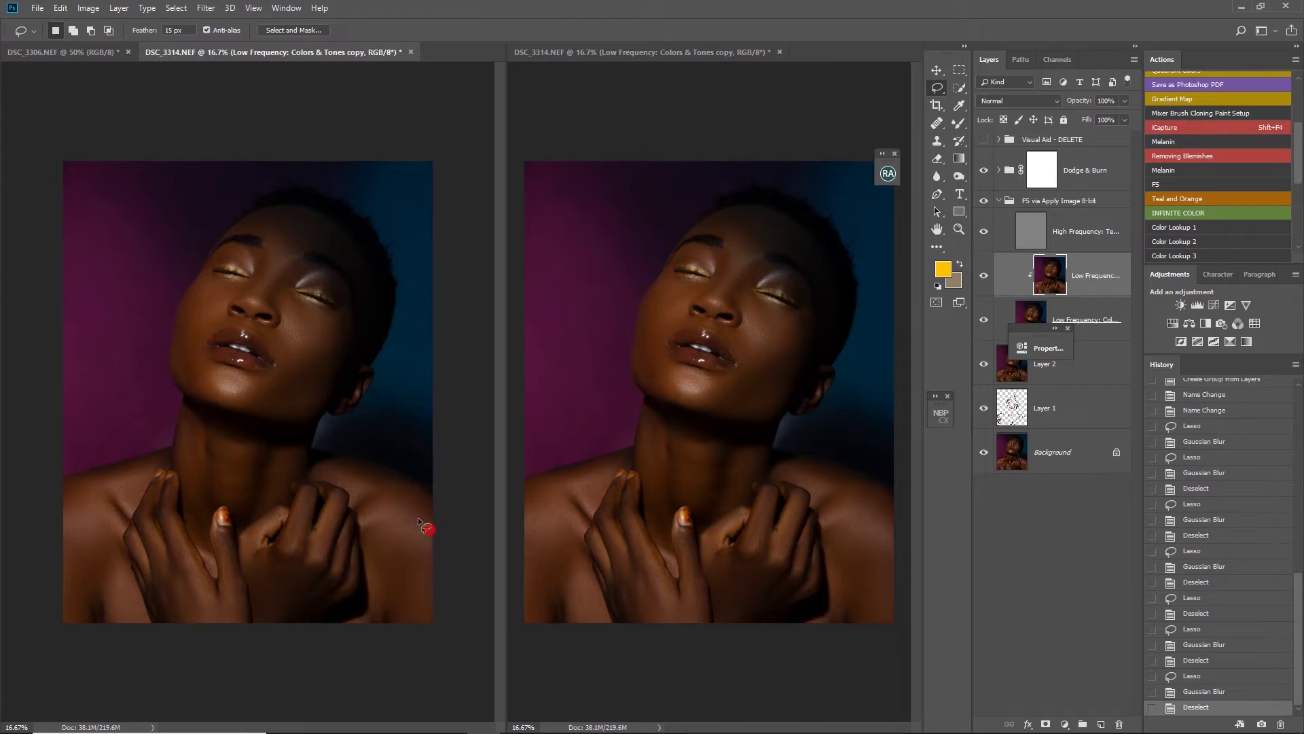
- Blur lasso patches across both shoulders and up toward the neck, then collapse the group
mouse_move(384, 512)
mouse_down()
mouse_move(384, 560)
mouse_move(411, 620)
mouse_move(443, 637)
mouse_up()
mouse_move(402, 522)
mouse_down()
mouse_move(438, 522)
mouse_move(414, 486)
mouse_move(320, 465)
mouse_move(398, 534)
mouse_up()
key(ctrl+f)
key(ctrl+d)
mouse_move(99, 553)
mouse_down()
mouse_move(87, 521)
mouse_move(56, 542)
mouse_move(51, 649)
mouse_move(79, 642)
mouse_move(84, 602)
mouse_move(102, 590)
mouse_move(115, 624)
mouse_move(139, 623)
mouse_move(95, 532)
mouse_move(102, 569)
mouse_up()
key(ctrl+f)
key(ctrl+d)
mouse_move(72, 519)
mouse_down()
mouse_move(110, 483)
mouse_move(169, 467)
mouse_move(142, 458)
mouse_move(84, 482)
mouse_move(59, 493)
mouse_move(70, 522)
mouse_up()
key(ctrl+f)
key(ctrl+d)
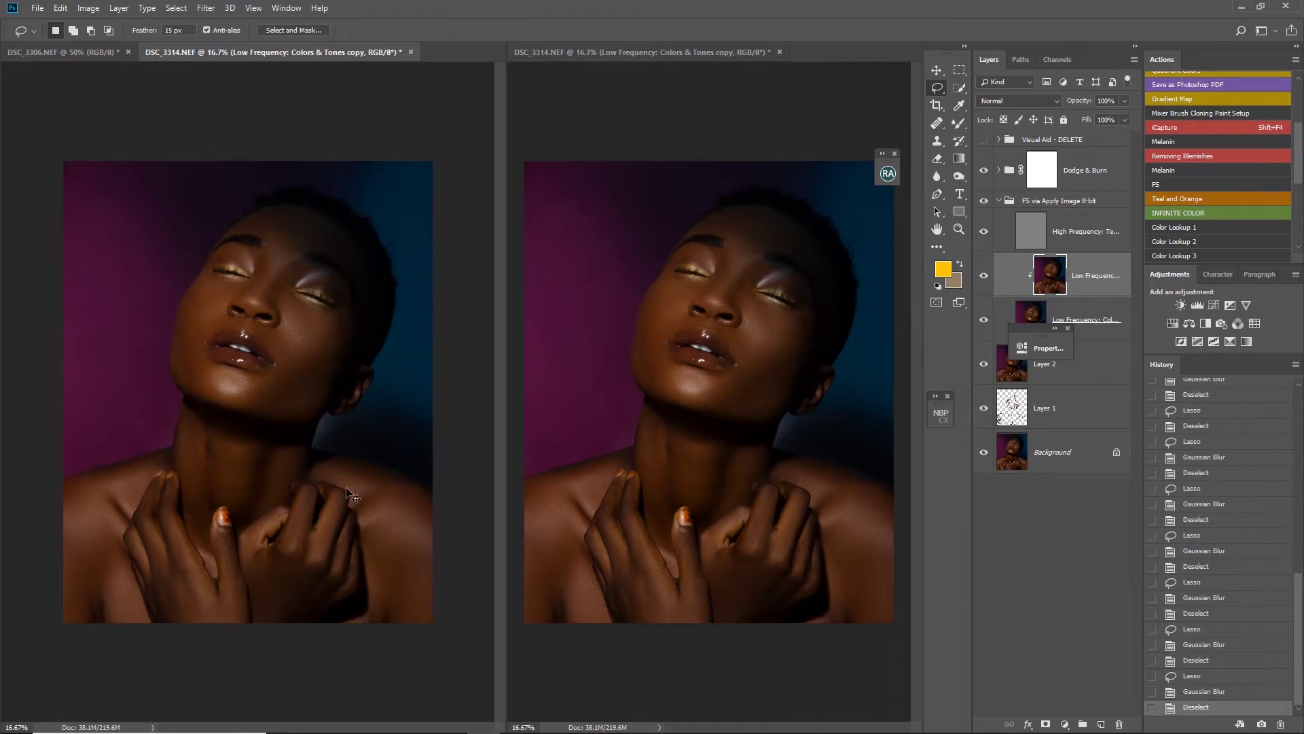
click(1000, 202)
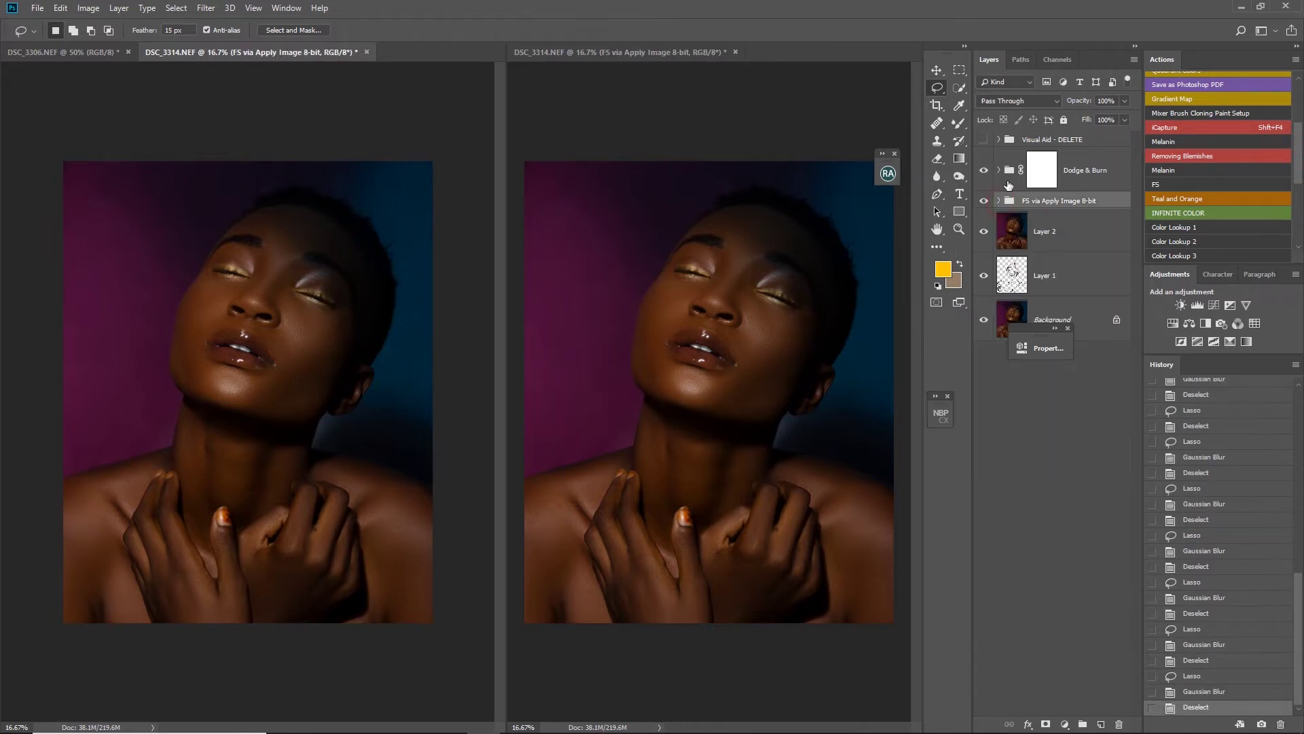
- Inside the Dodge & Burn group, set Dodge Curve to Screen and Burn Curve to Multiply
click(1004, 170)
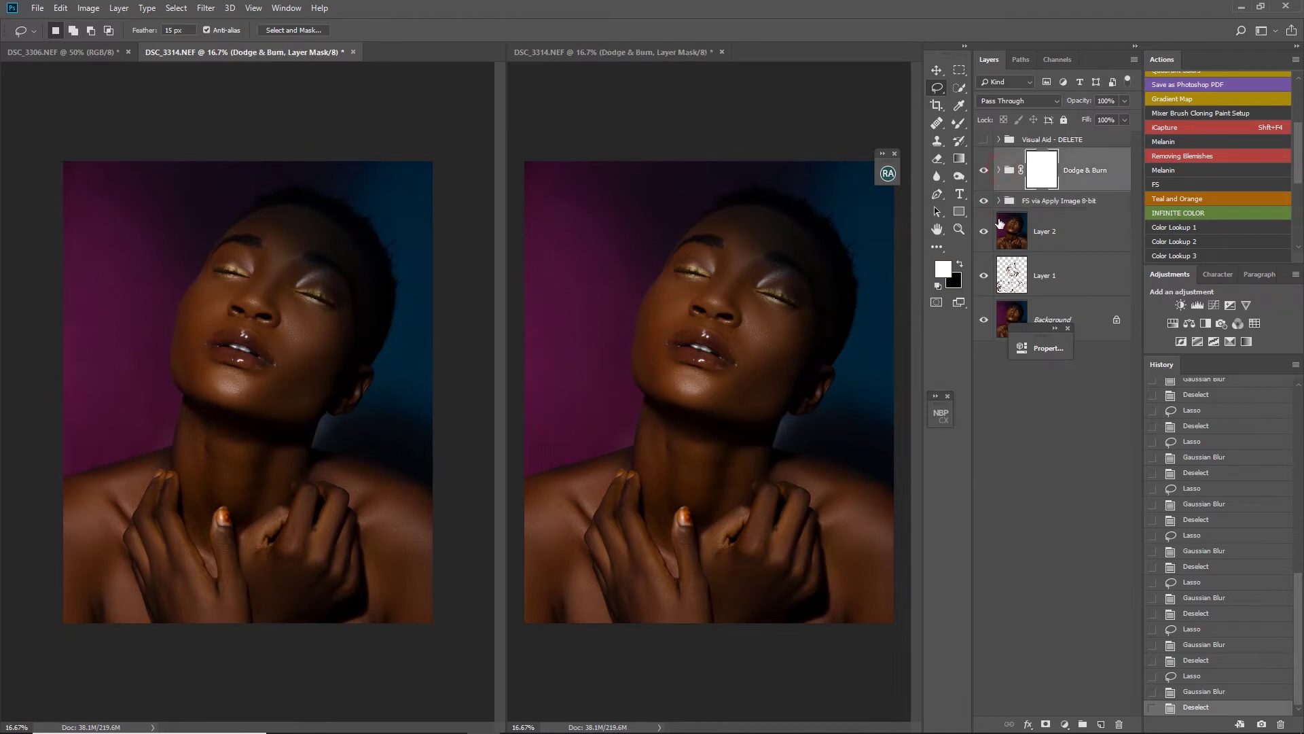
click(1000, 171)
click(1080, 219)
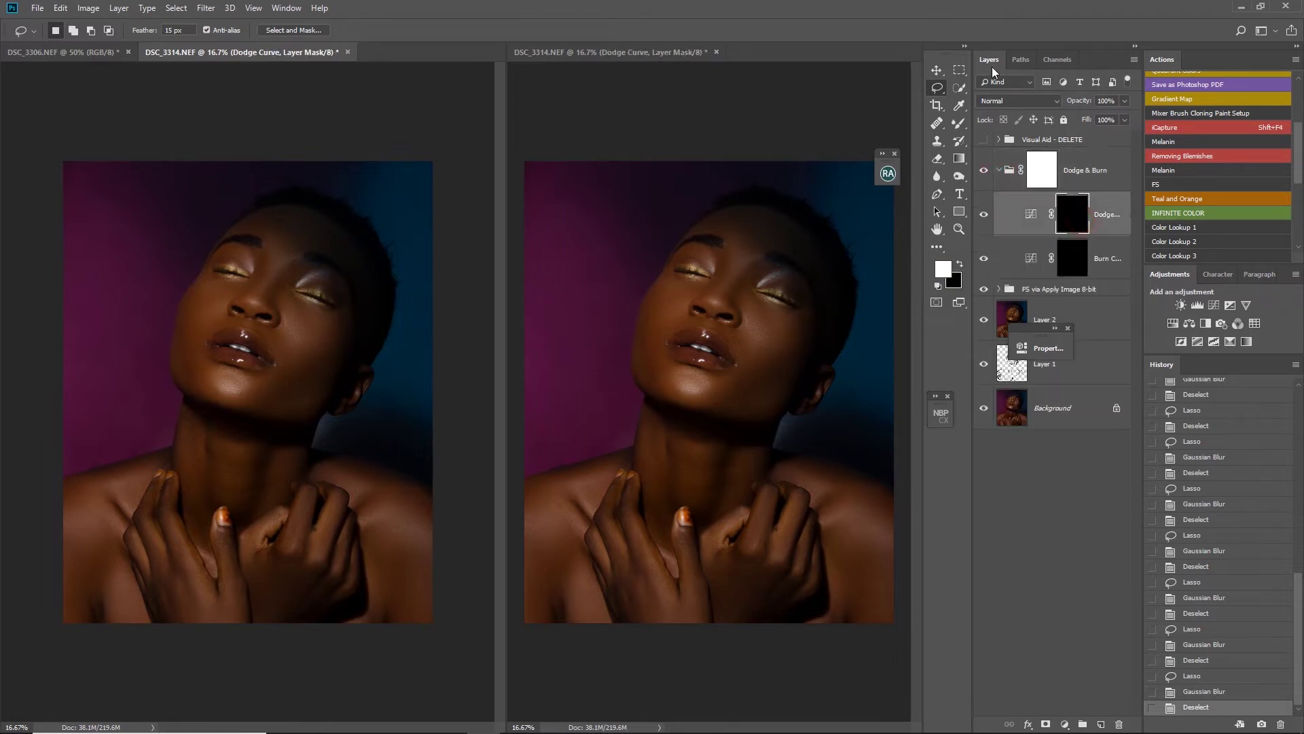
click(1000, 103)
click(1009, 199)
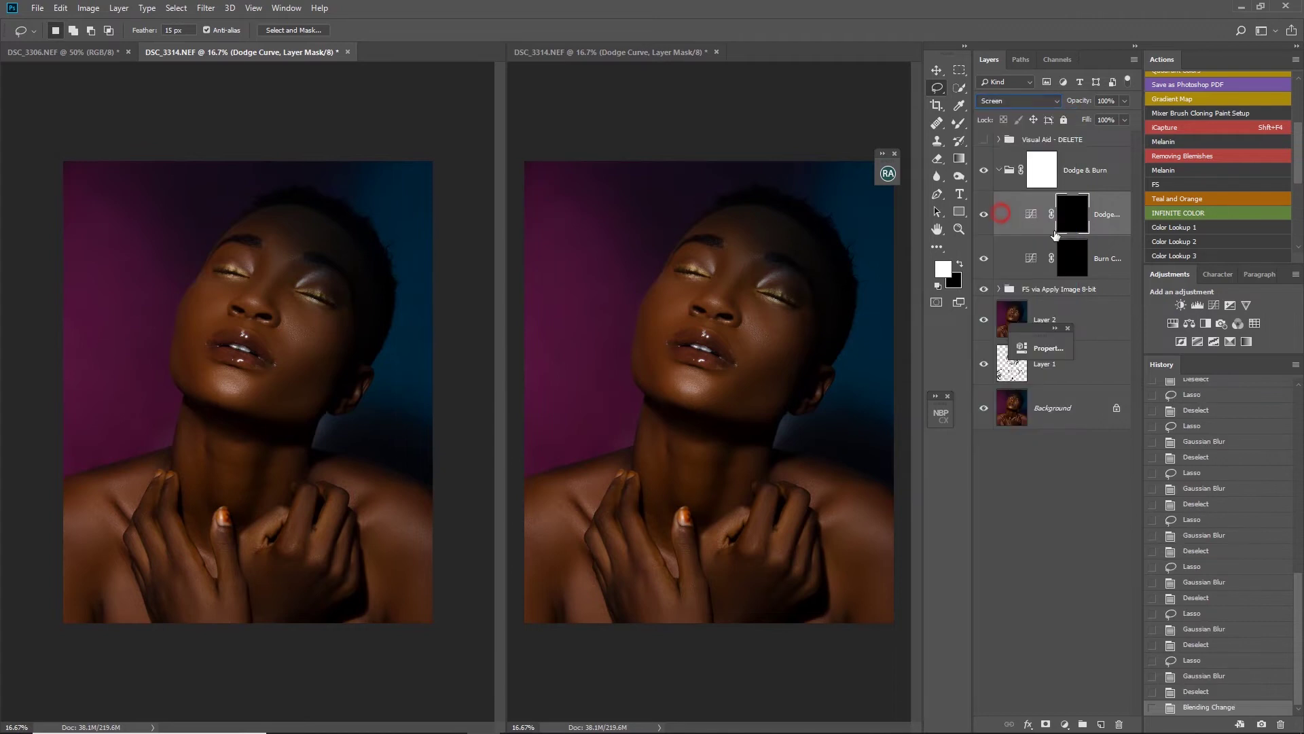
click(1094, 253)
click(1022, 105)
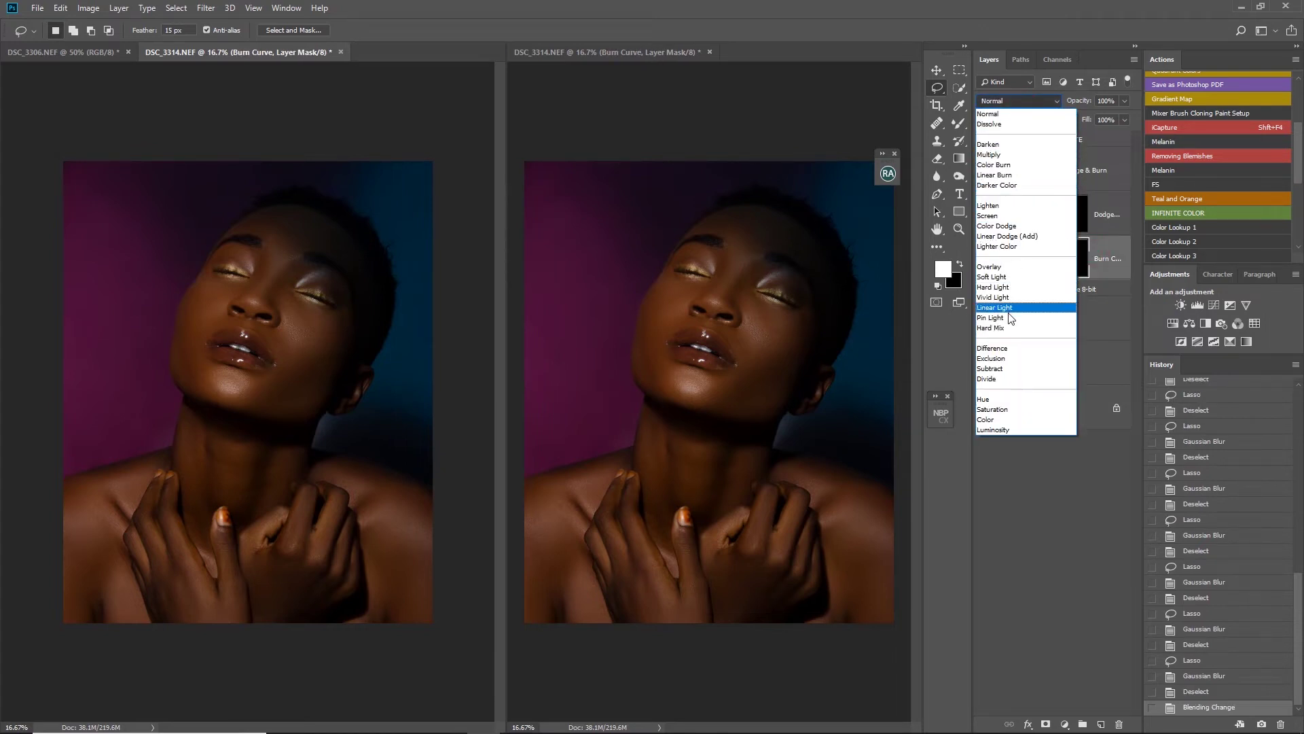
click(983, 156)
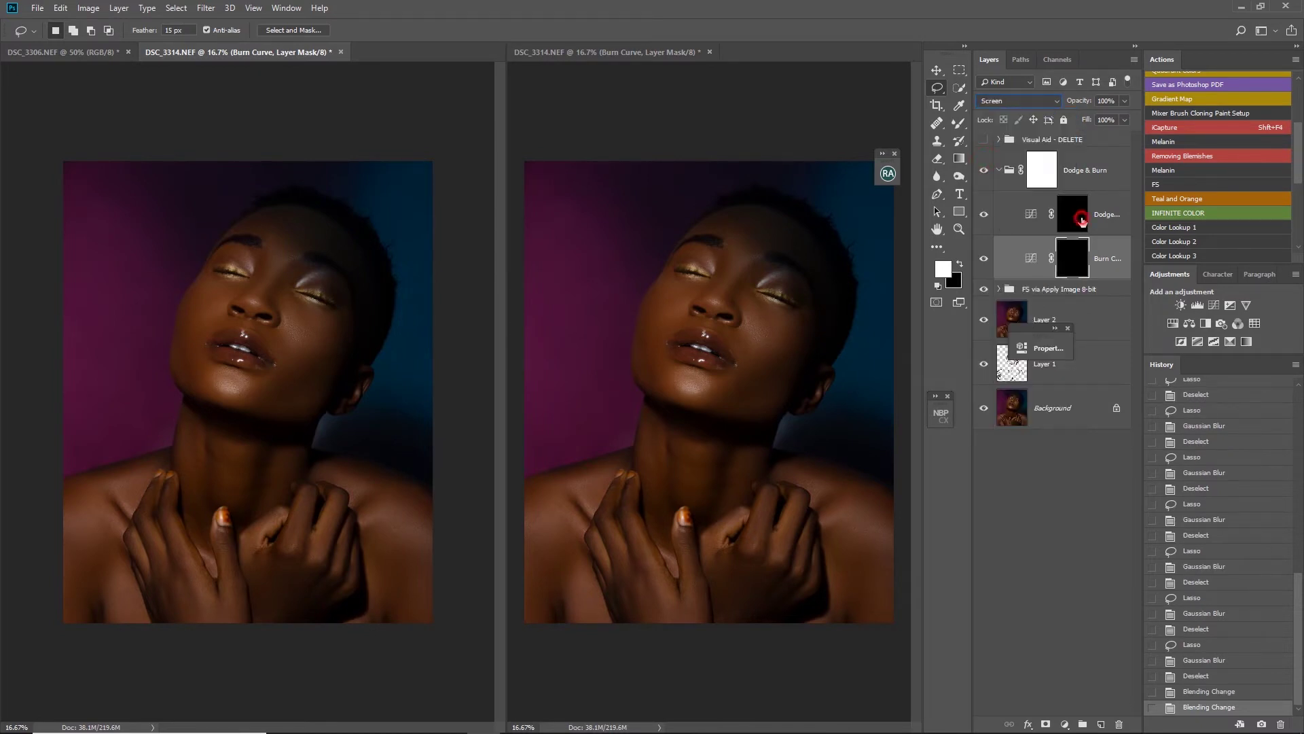
click(1080, 217)
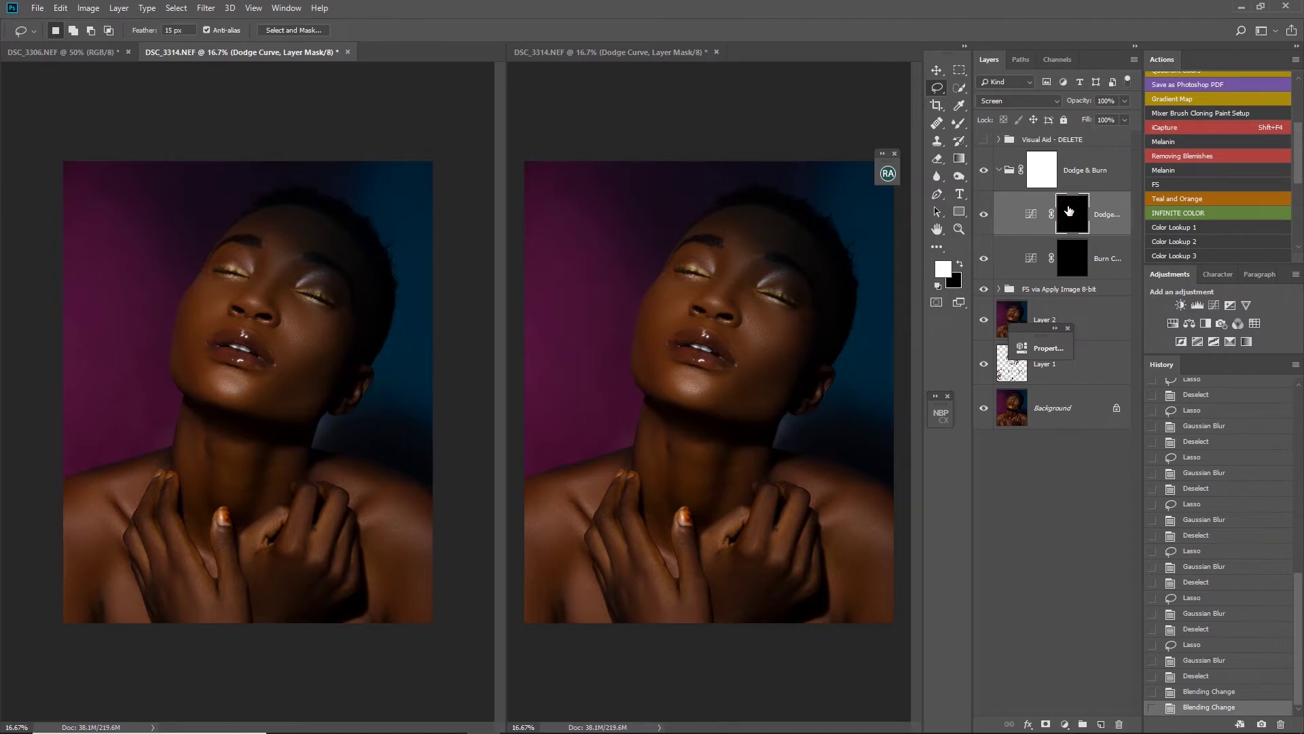
- Switch to the standard Brush Tool with flow lowered to 1%
key(b)
right_click(956, 126)
click(1008, 122)
drag(330, 31, 226, 34)
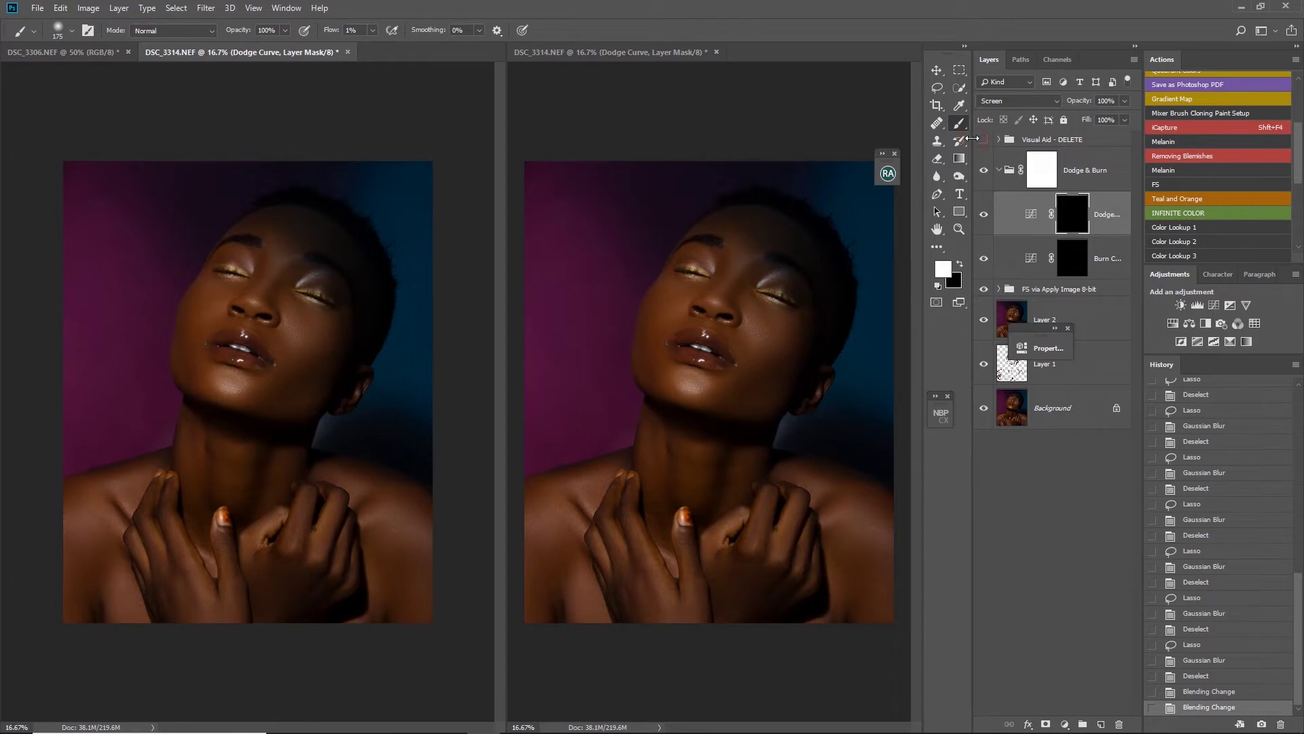
- Preview the black-and-white visual aid, hide it again, and zoom the left view to 25%
click(984, 140)
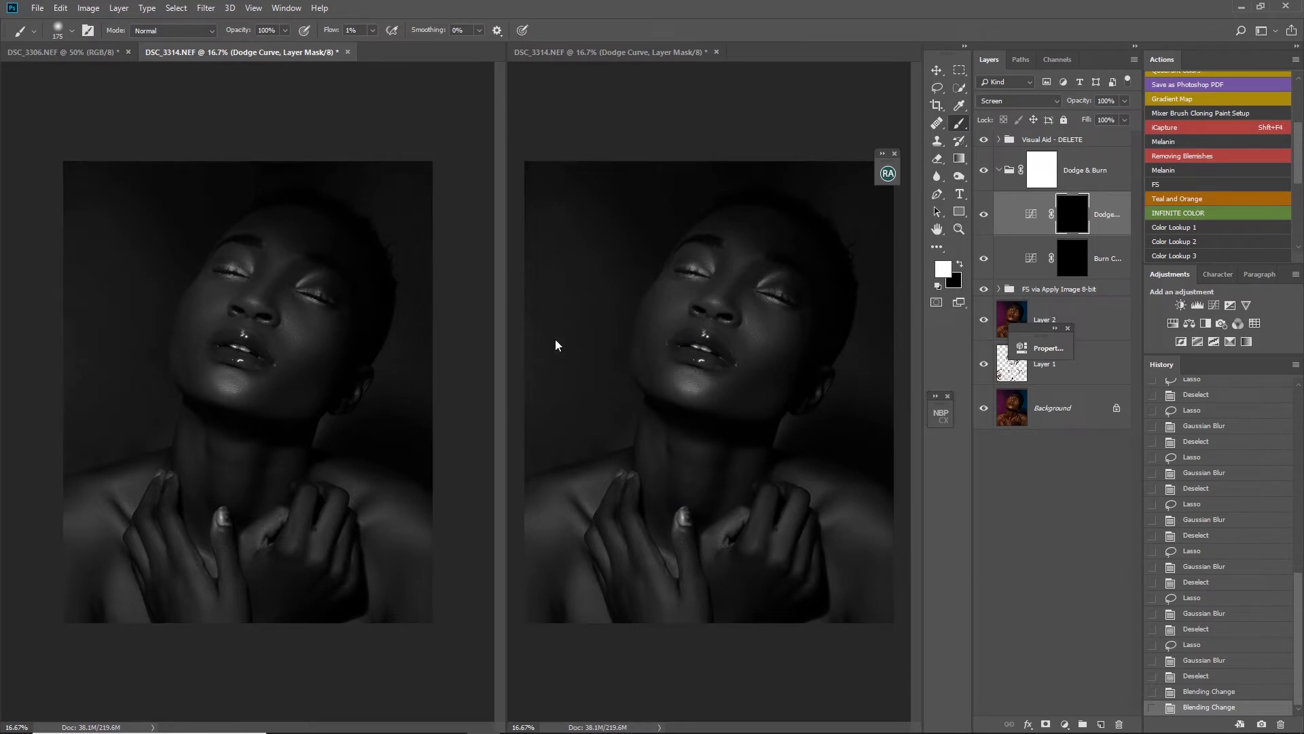
click(984, 139)
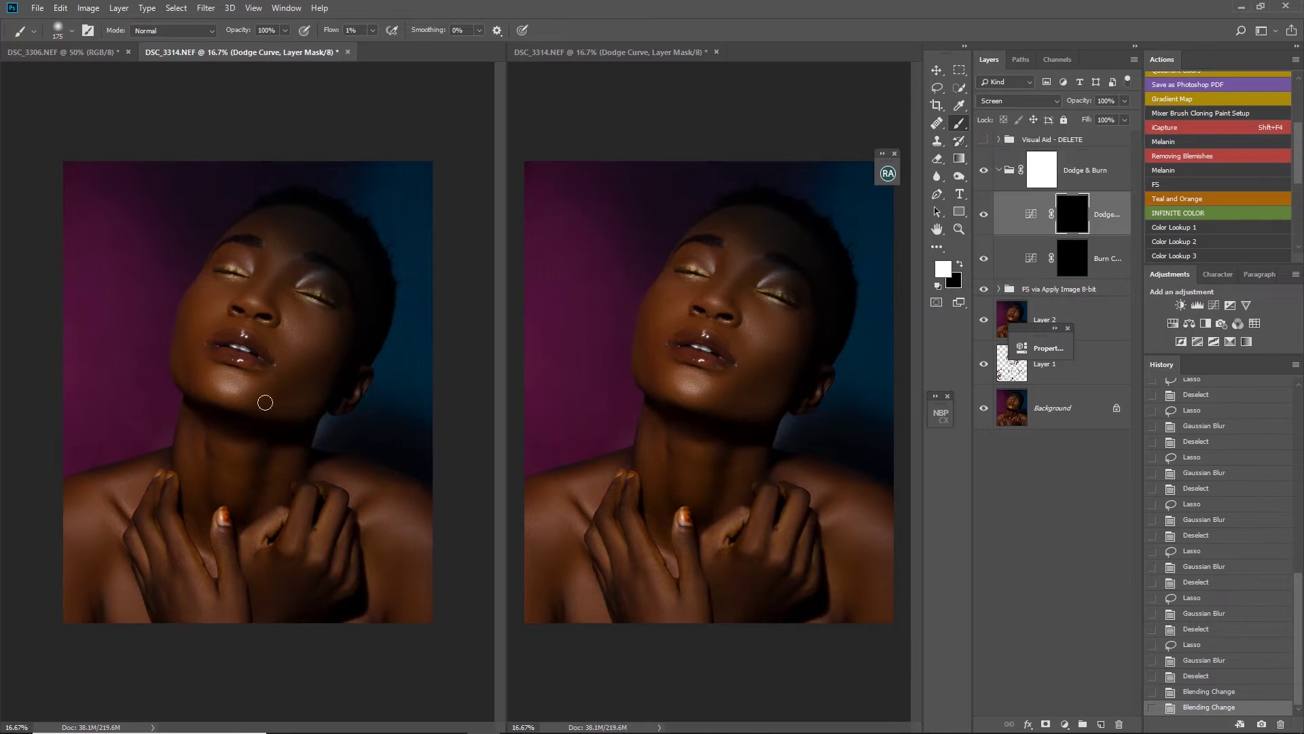
key(ctrl+plus)
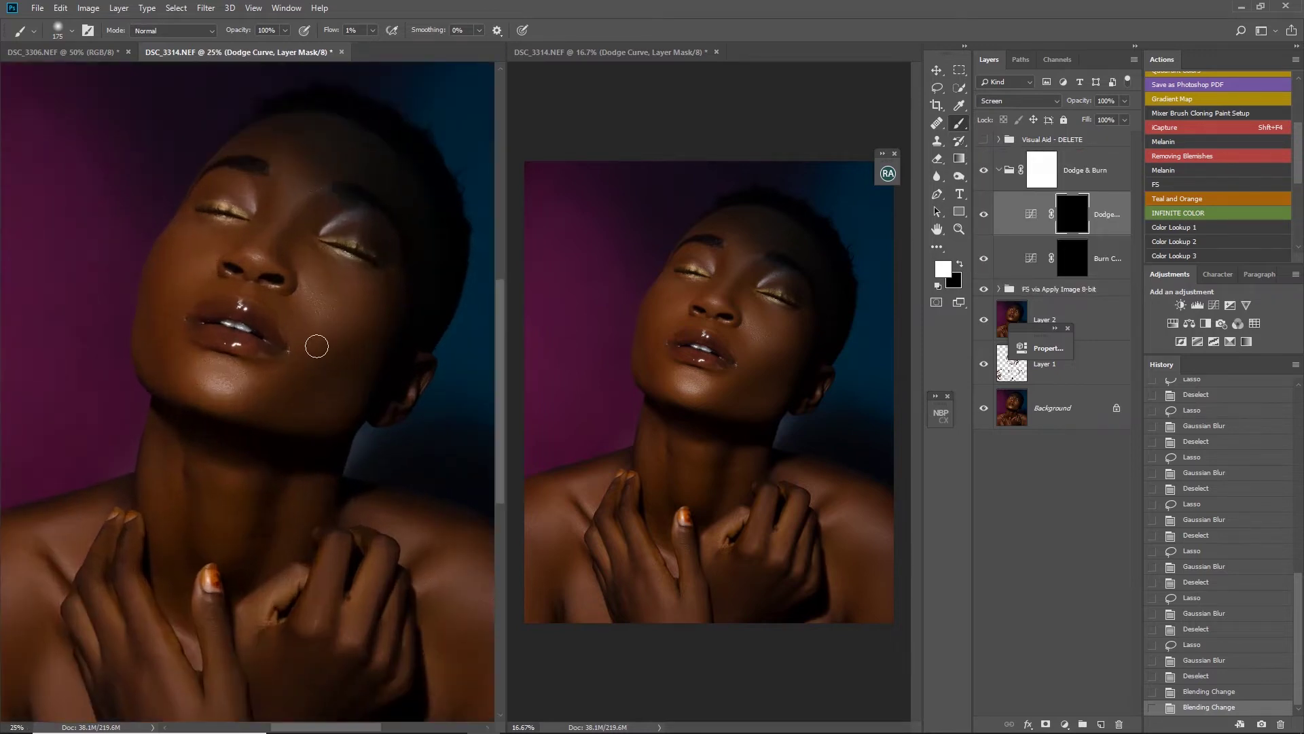
- Dodge near the mouth, the cheek and the face in the left view at brush sizes 100–175
key(bracketleft)
key(bracketleft)
key(bracketleft)
mouse_move(301, 334)
mouse_down()
mouse_move(282, 301)
mouse_move(292, 332)
mouse_move(280, 301)
mouse_move(303, 329)
mouse_up()
key(bracketright)
key(bracketright)
drag(340, 290, 303, 245)
key(bracketleft)
- Paint dodge strokes across the face in the right view at brush sizes 100–200
key(bracketleft)
key(bracketright)
key(bracketright)
key(bracketright)
drag(181, 236, 163, 258)
click(673, 299)
mouse_move(669, 303)
mouse_down()
mouse_move(654, 298)
mouse_move(665, 309)
mouse_up()
drag(756, 359, 740, 335)
key(bracketright)
drag(755, 416, 708, 385)
drag(762, 343, 751, 354)
drag(806, 319, 787, 324)
key(bracketleft)
key(bracketleft)
drag(666, 300, 690, 289)
- Compare with the Dodge & Burn group toggled, dodge toward the chin and left cheek, undoing the last two strokes
click(983, 172)
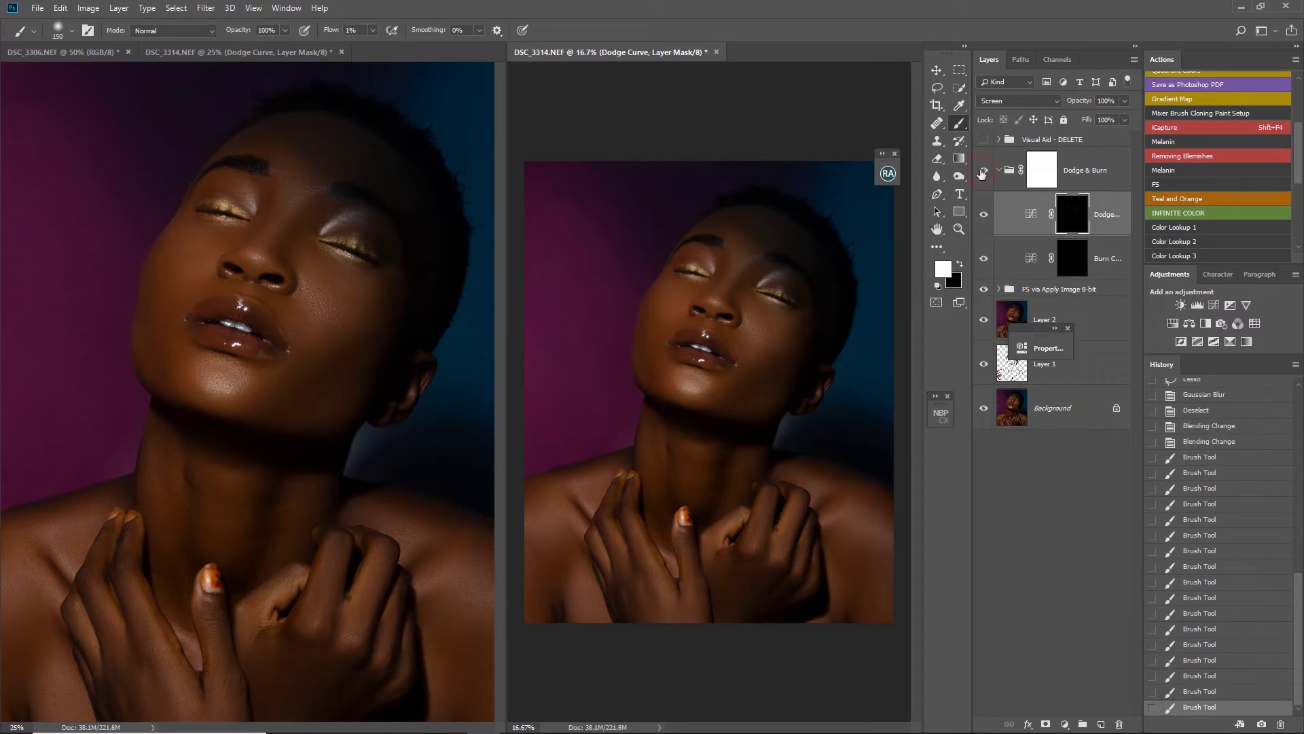
key(bracketright)
mouse_move(637, 330)
mouse_down()
mouse_move(664, 369)
mouse_move(668, 322)
mouse_up()
drag(677, 325, 700, 320)
drag(729, 265, 756, 257)
key(bracketright)
key(bracketright)
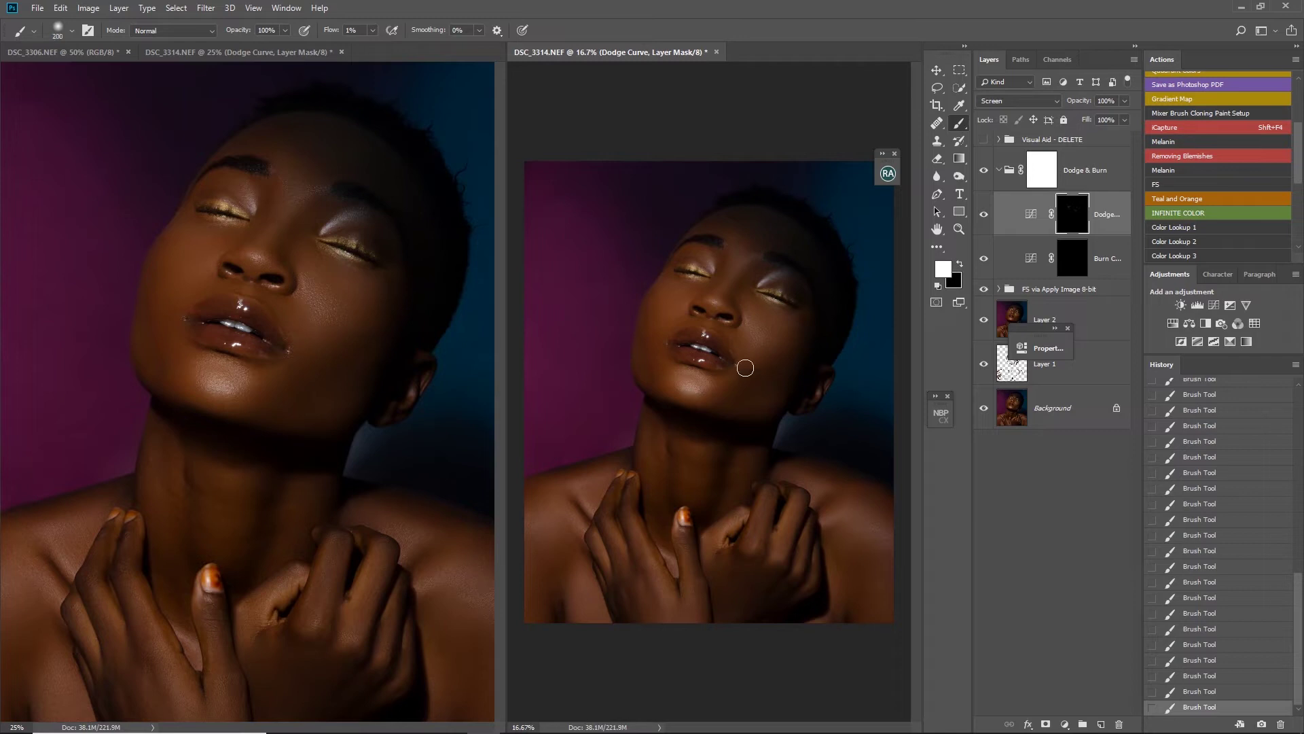
mouse_move(661, 336)
mouse_down()
mouse_move(665, 371)
mouse_move(680, 322)
mouse_move(757, 358)
mouse_move(750, 393)
mouse_move(682, 324)
mouse_up()
key(bracketleft)
key(ctrl+alt+z)
key(ctrl+alt+z)
key(bracketleft)
- Back in the left view, resize the brush and undo or redo the last dodge stroke
click(283, 321)
key(bracketleft)
key(bracketleft)
key(bracketleft)
key(bracketleft)
key(bracketleft)
key(bracketleft)
key(bracketleft)
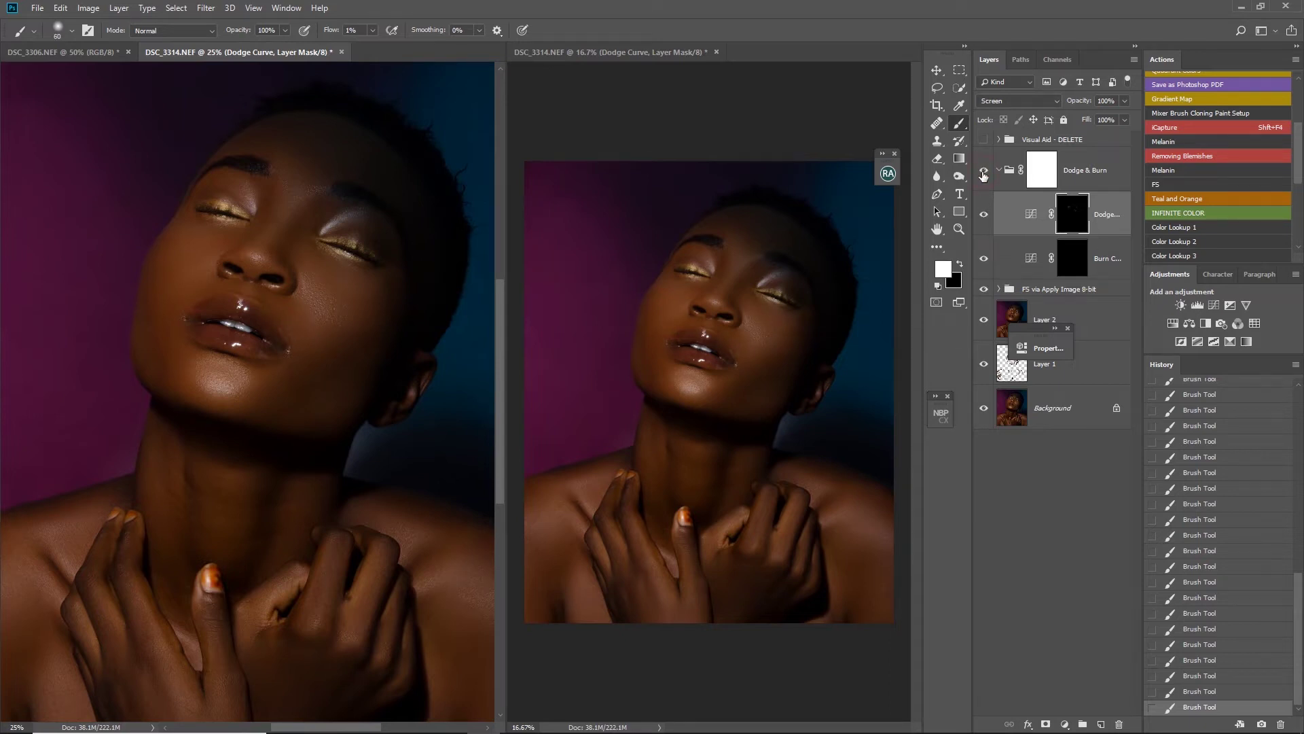
key(bracketright)
key(bracketright)
key(bracketright)
key(bracketright)
key(bracketright)
key(bracketleft)
key(ctrl+z)
key(ctrl+shift+z)
key(ctrl+z)
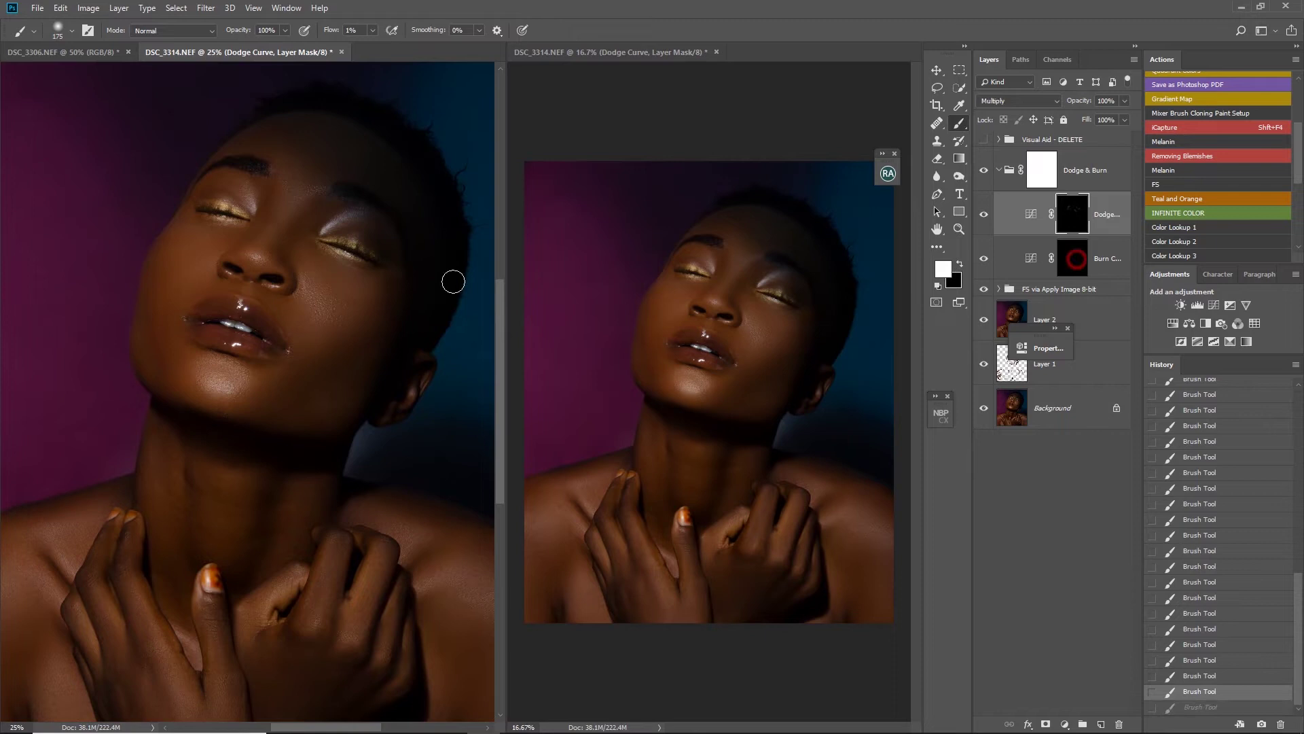
key(alt+bracketleft)
key(ctrl+shift+z)
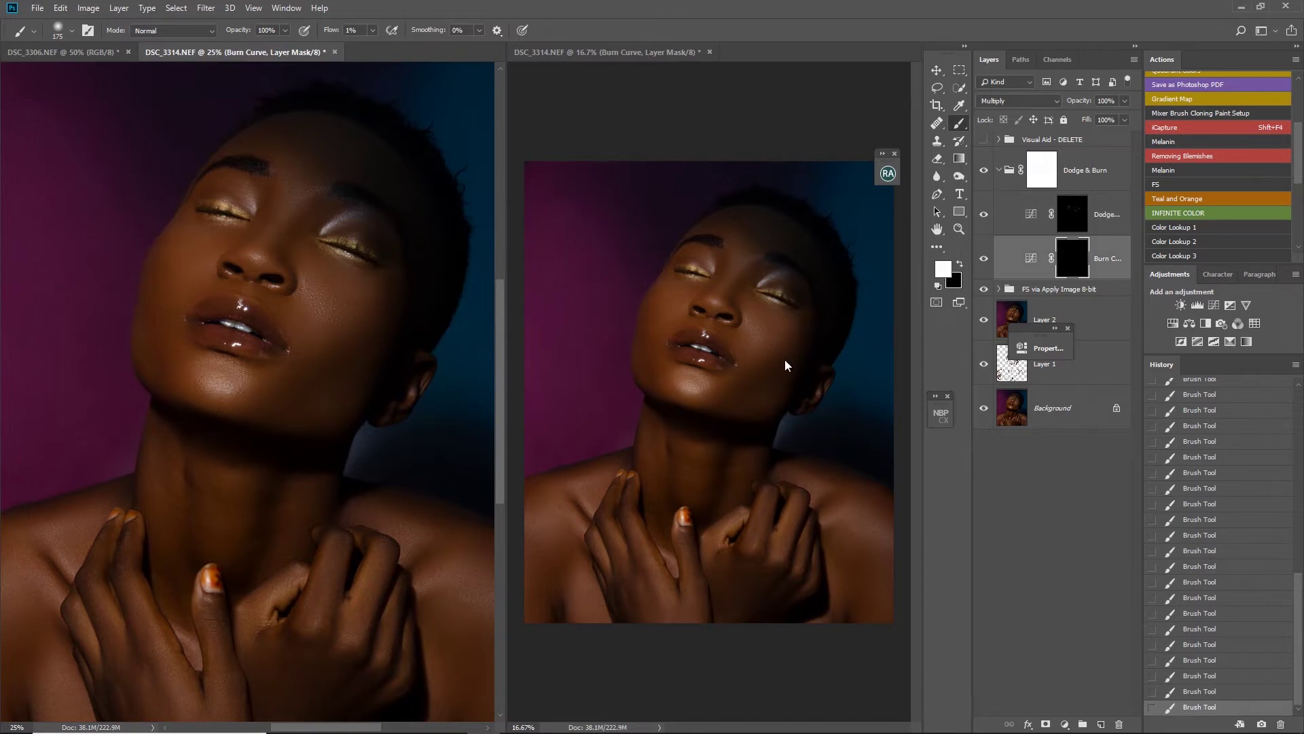
click(983, 174)
click(983, 174)
click(982, 173)
click(983, 171)
key(bracketleft)
click(986, 174)
click(1070, 218)
key(bracketleft)
mouse_move(200, 291)
mouse_down()
mouse_move(177, 301)
mouse_move(204, 341)
mouse_up()
click(999, 170)
click(984, 140)
click(998, 202)
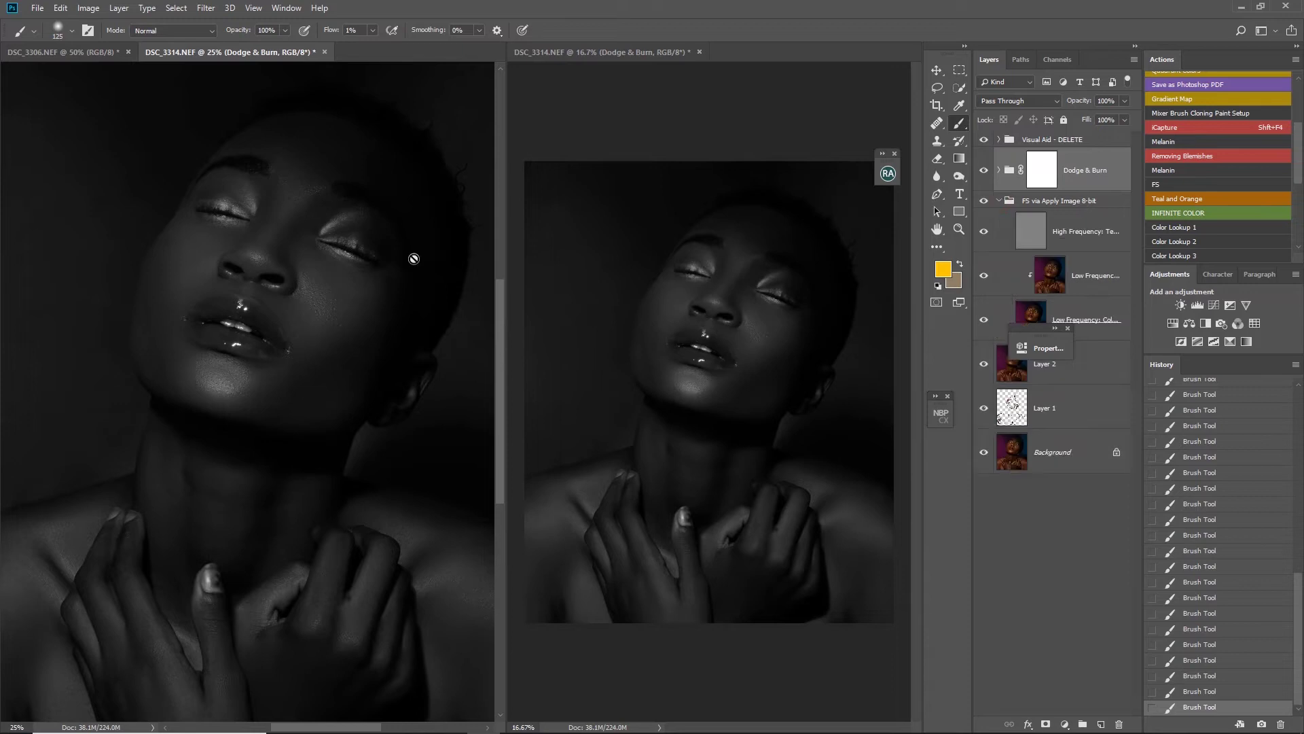
click(999, 201)
click(999, 171)
click(1073, 225)
key(bracketleft)
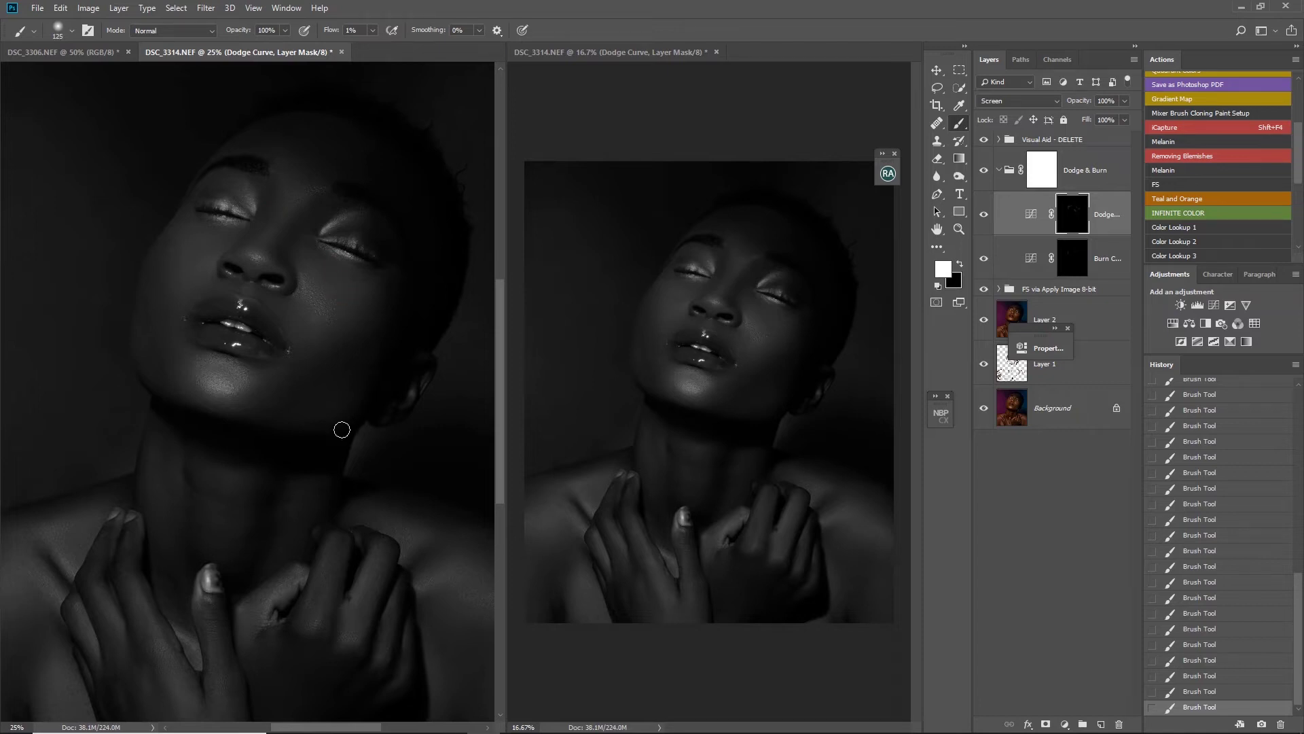
key(bracketright)
key(bracketright)
key(bracketright)
key(bracketleft)
click(984, 140)
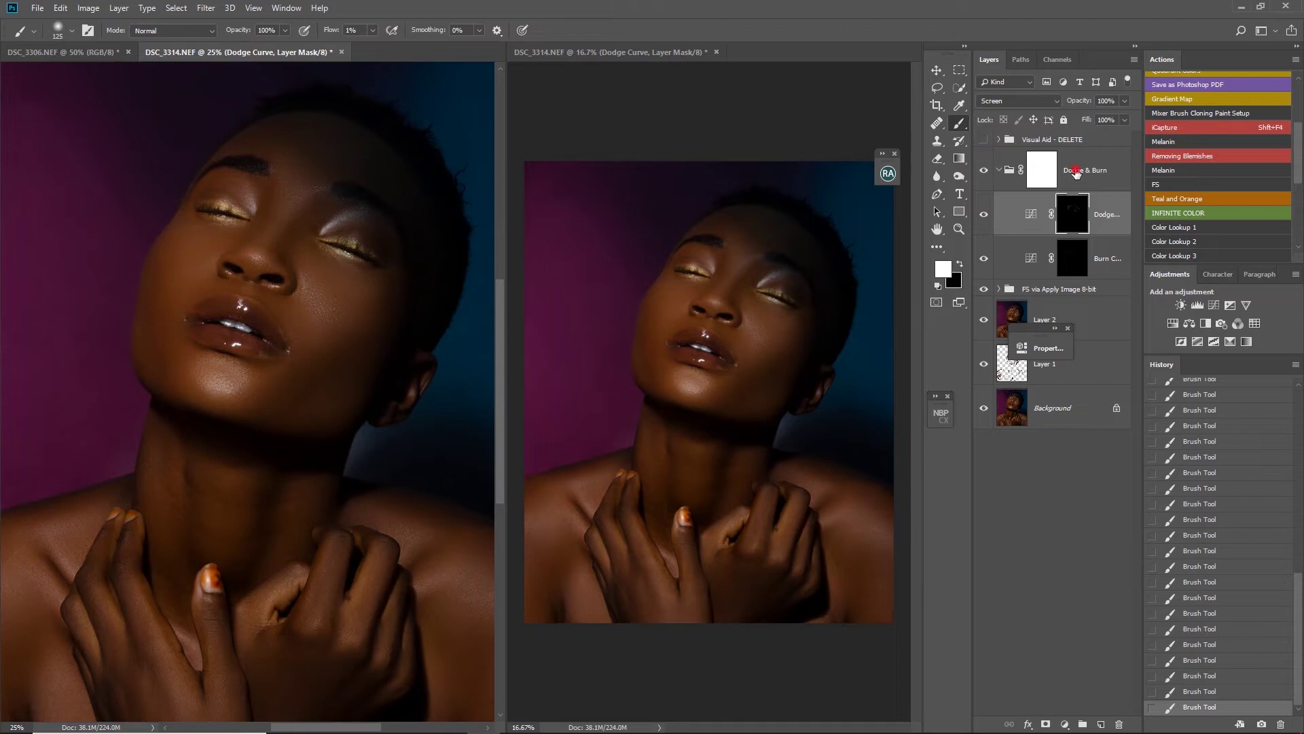
- Rename the group 'Micro DB', collapse it, and run D&B Curves Setup from Beauty Retouch
double_click(1076, 171)
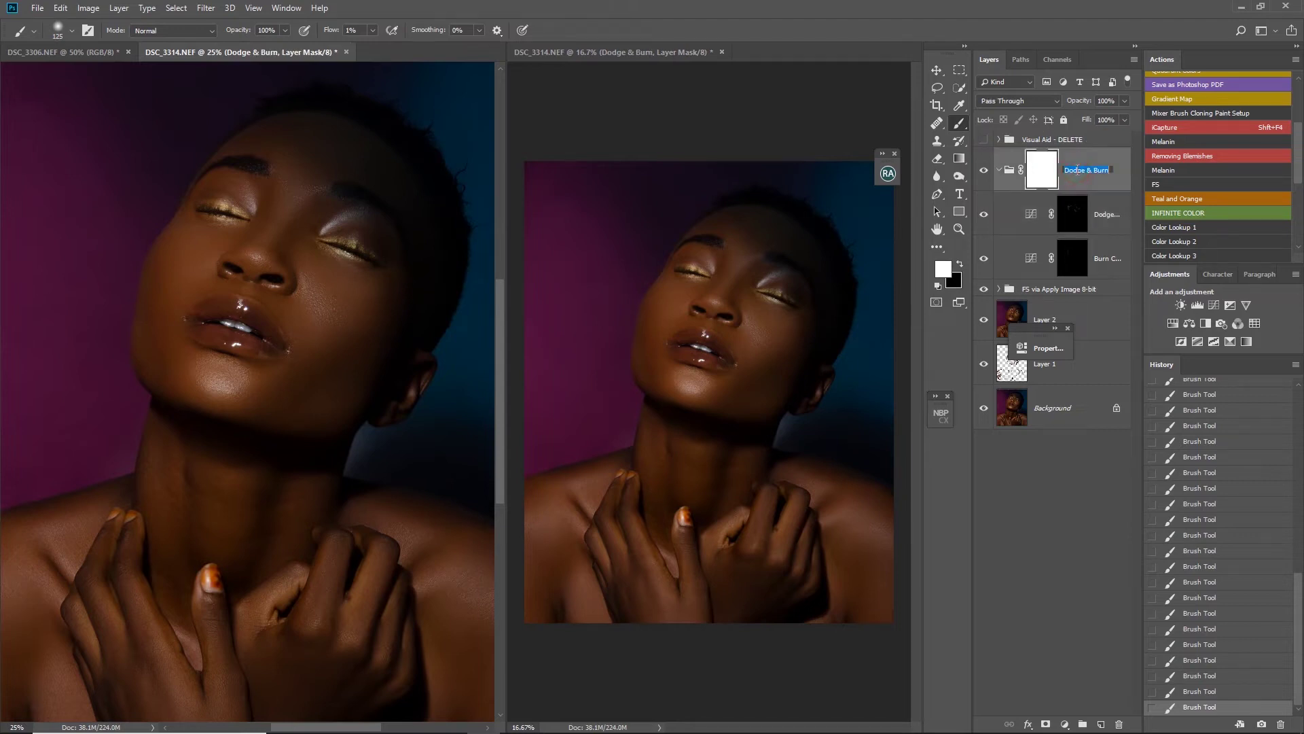
text(Micro DB)
key(Return)
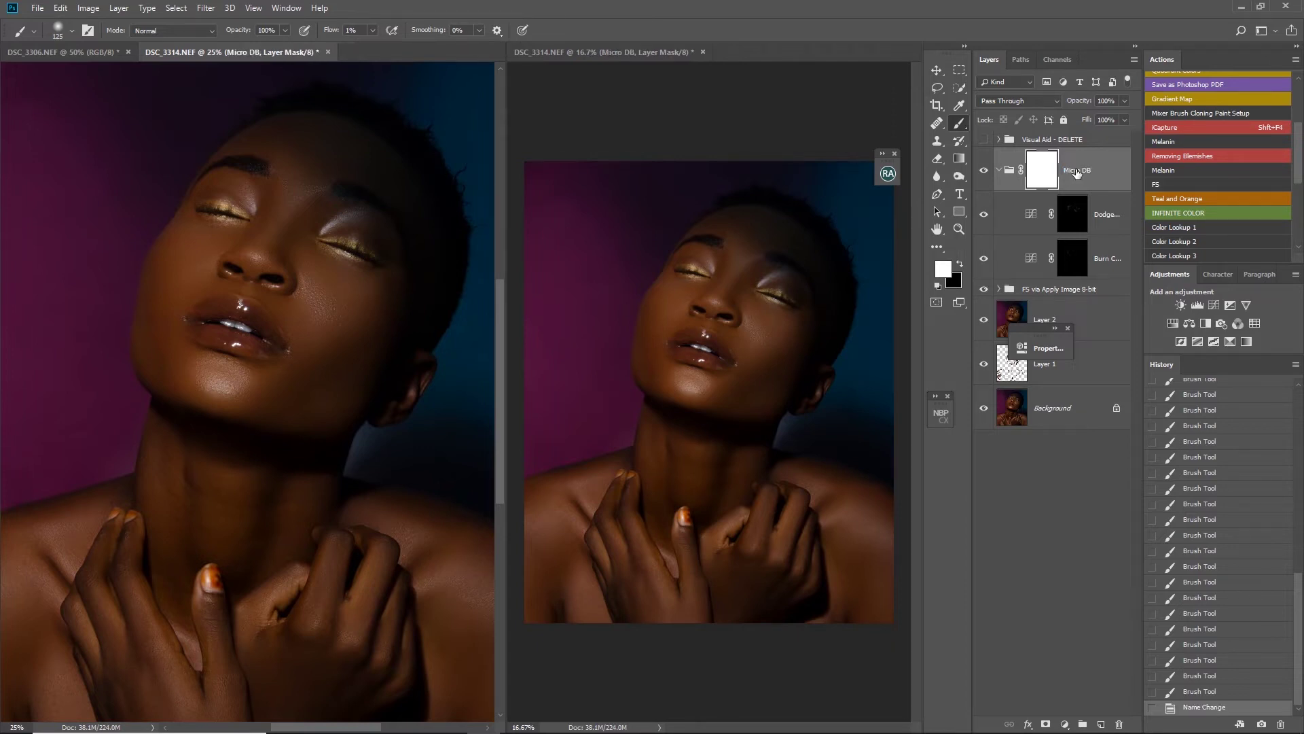
click(999, 170)
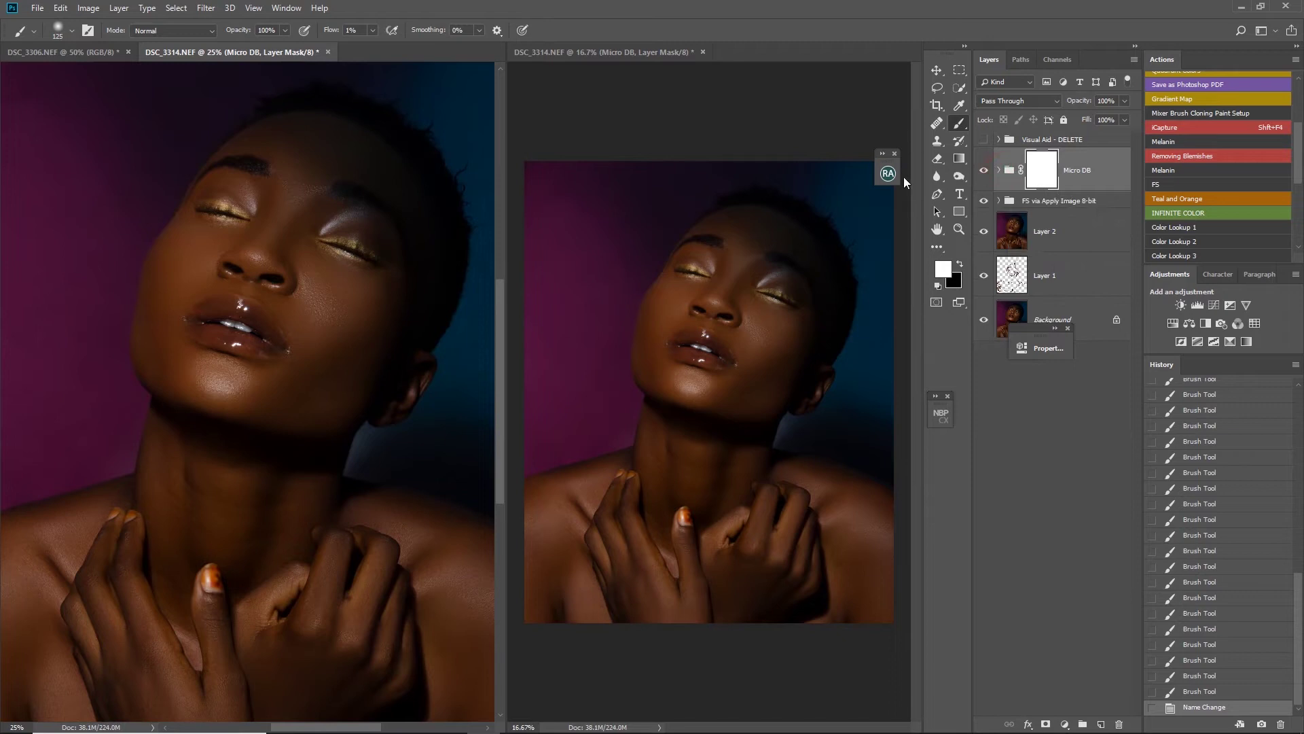
click(889, 173)
click(790, 263)
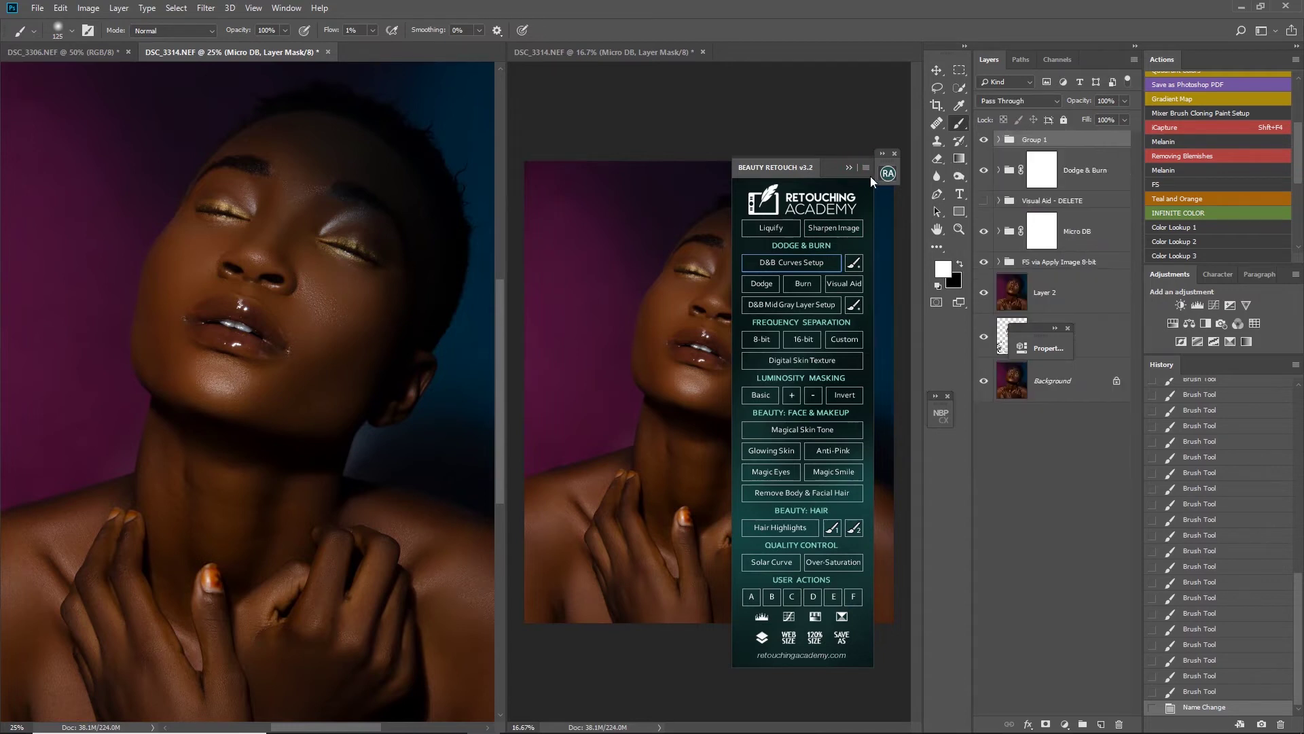
- Restore the Dodge & Burn group and delete the extra Visual Aid - DELETE group
click(890, 175)
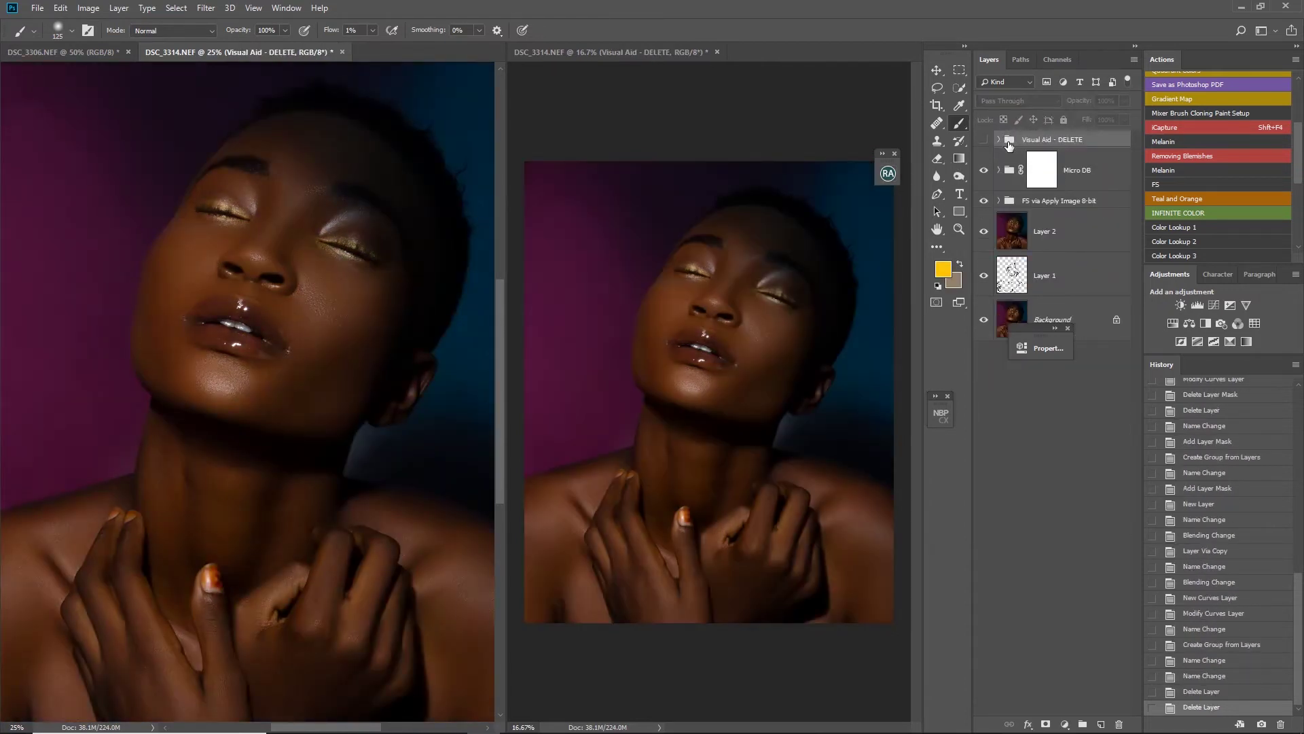
key(ctrl+z)
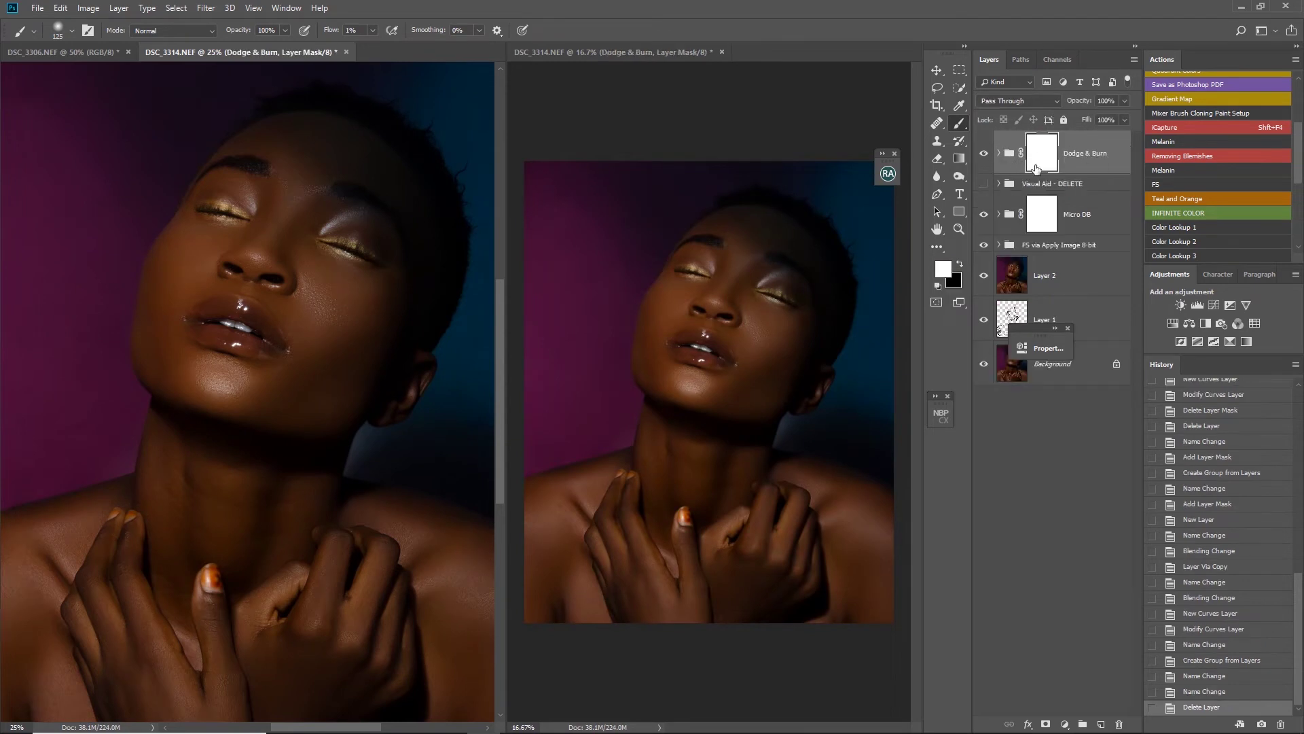
click(1040, 184)
key(Delete)
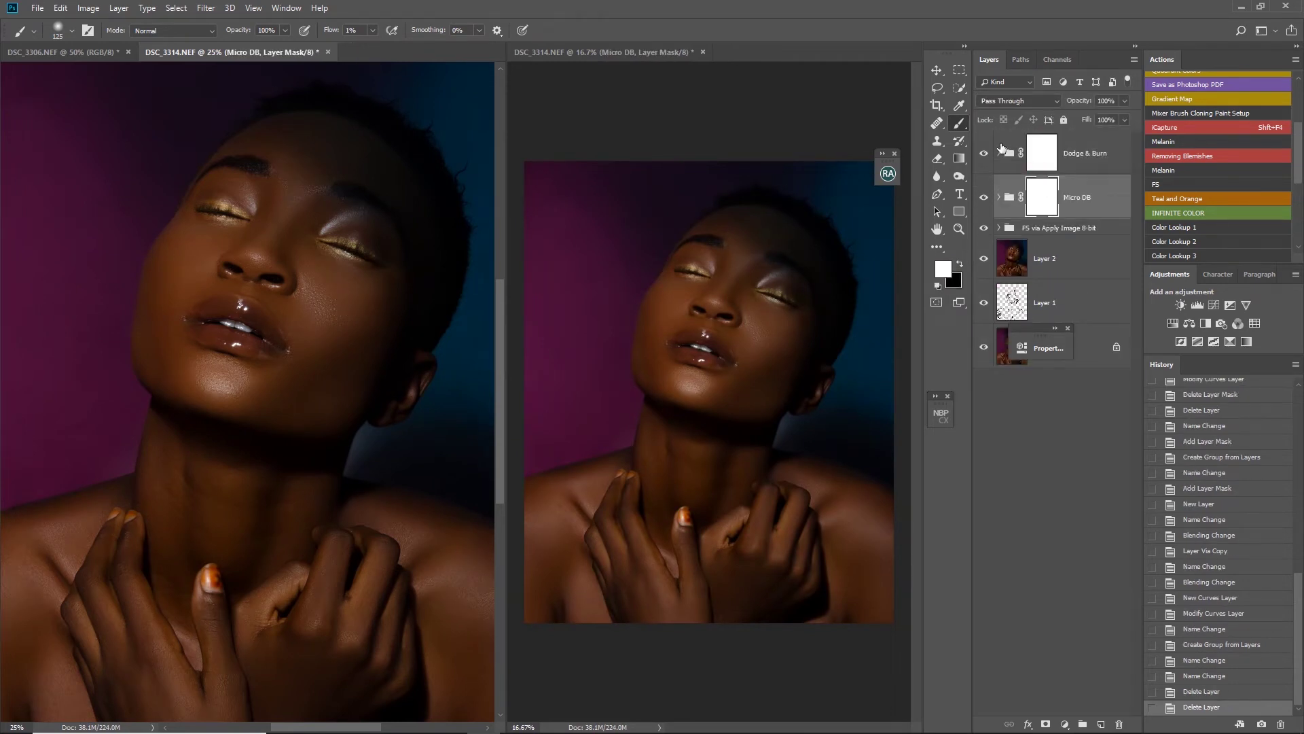
- Set the new Dodge Curve to Screen and the new Burn Curve to Multiply, then collapse the group
click(999, 153)
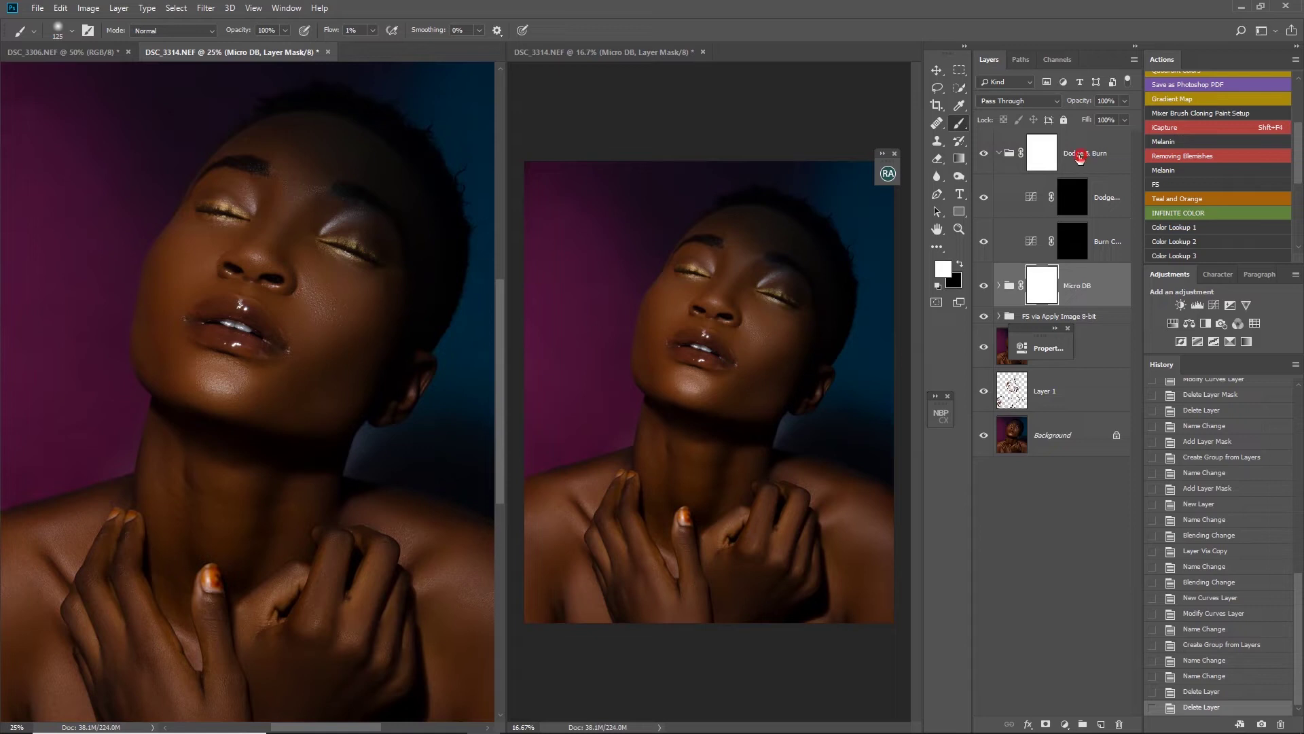
click(1082, 158)
click(1074, 197)
click(1021, 100)
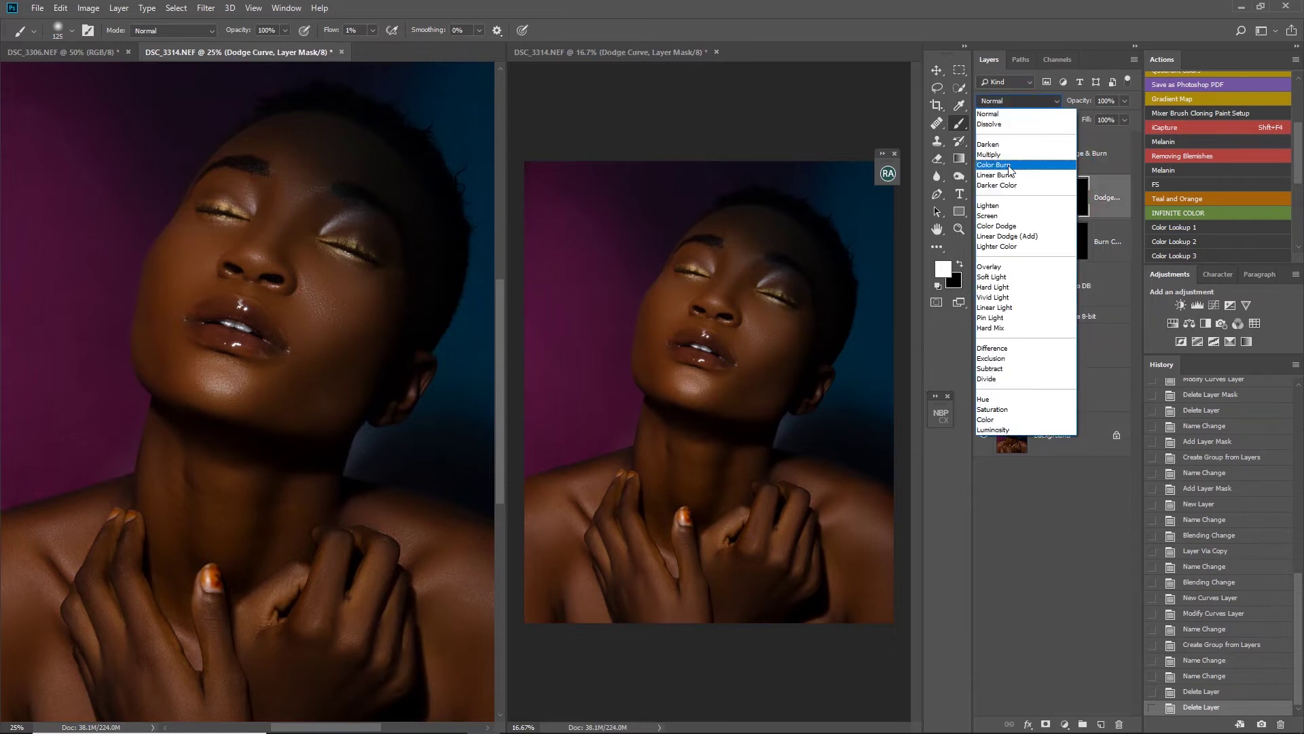
click(999, 215)
click(1085, 255)
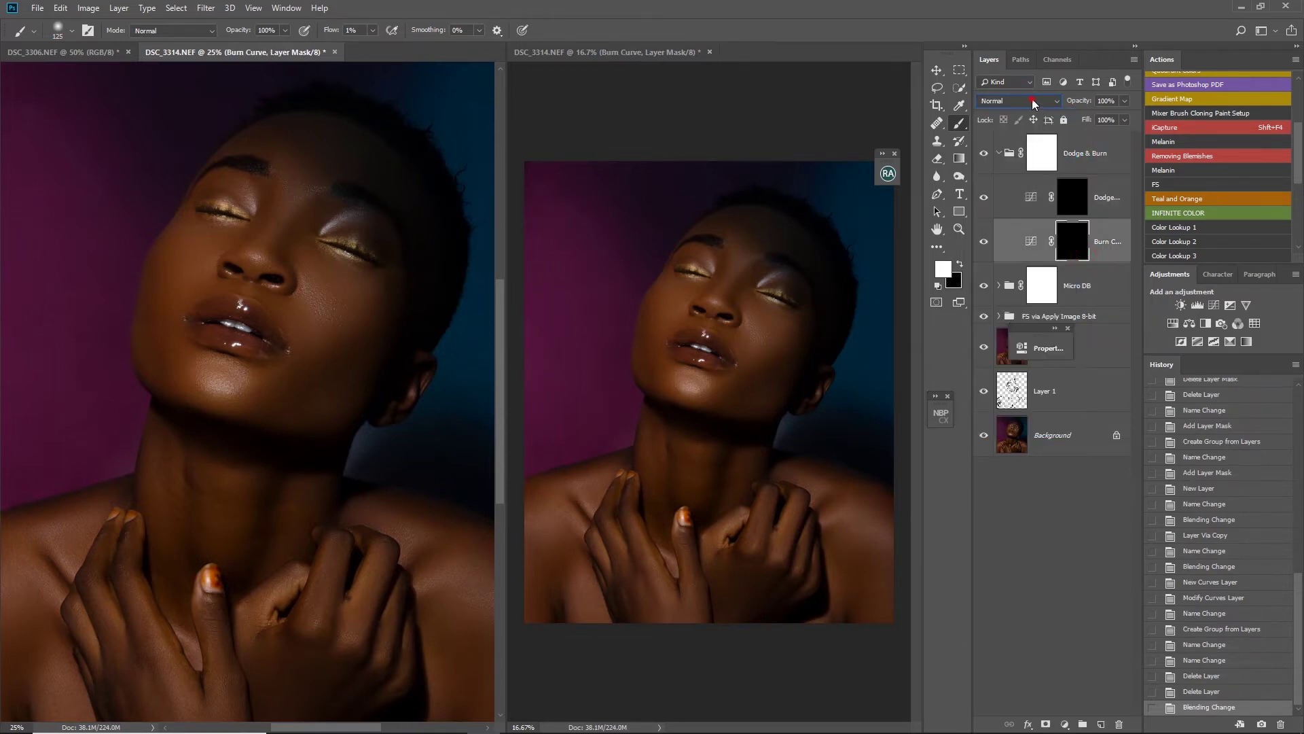
click(1034, 103)
click(1017, 141)
click(1081, 198)
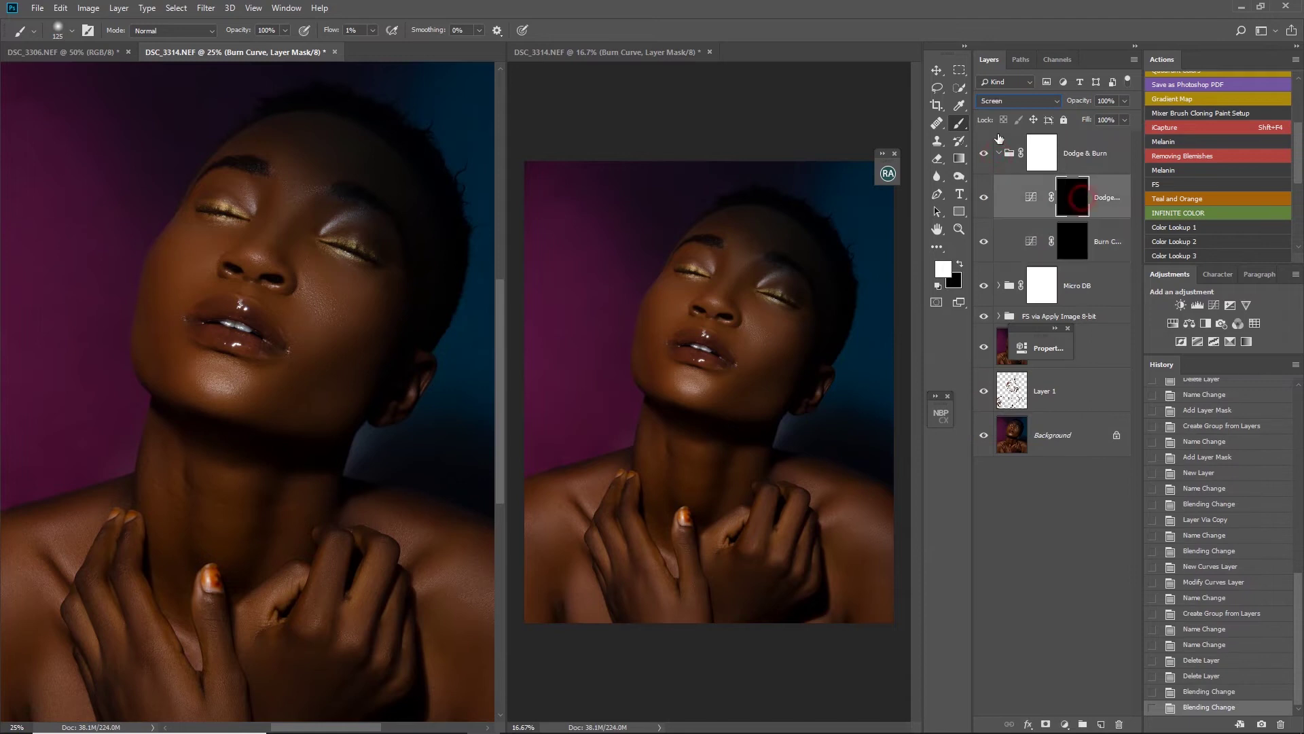
click(999, 153)
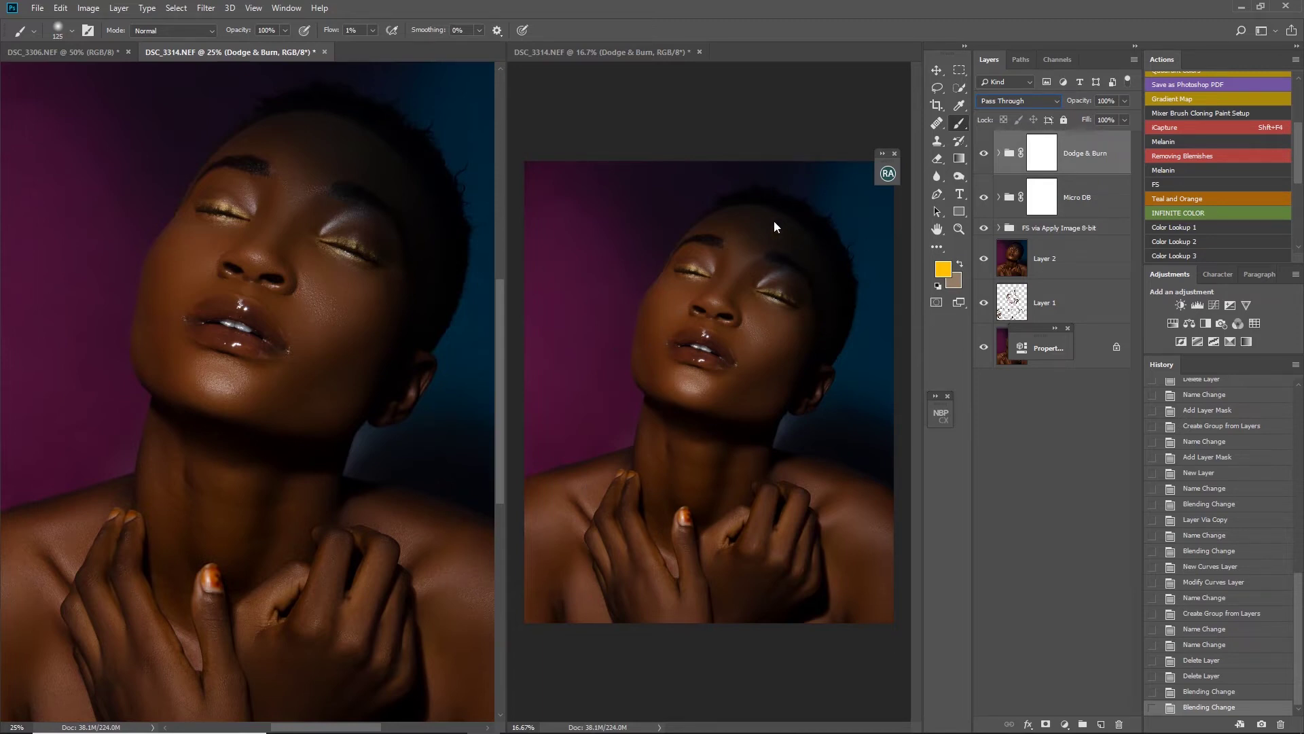
- Hide the frequency separation group to compare, expand Dodge & Burn, and zoom out
click(984, 228)
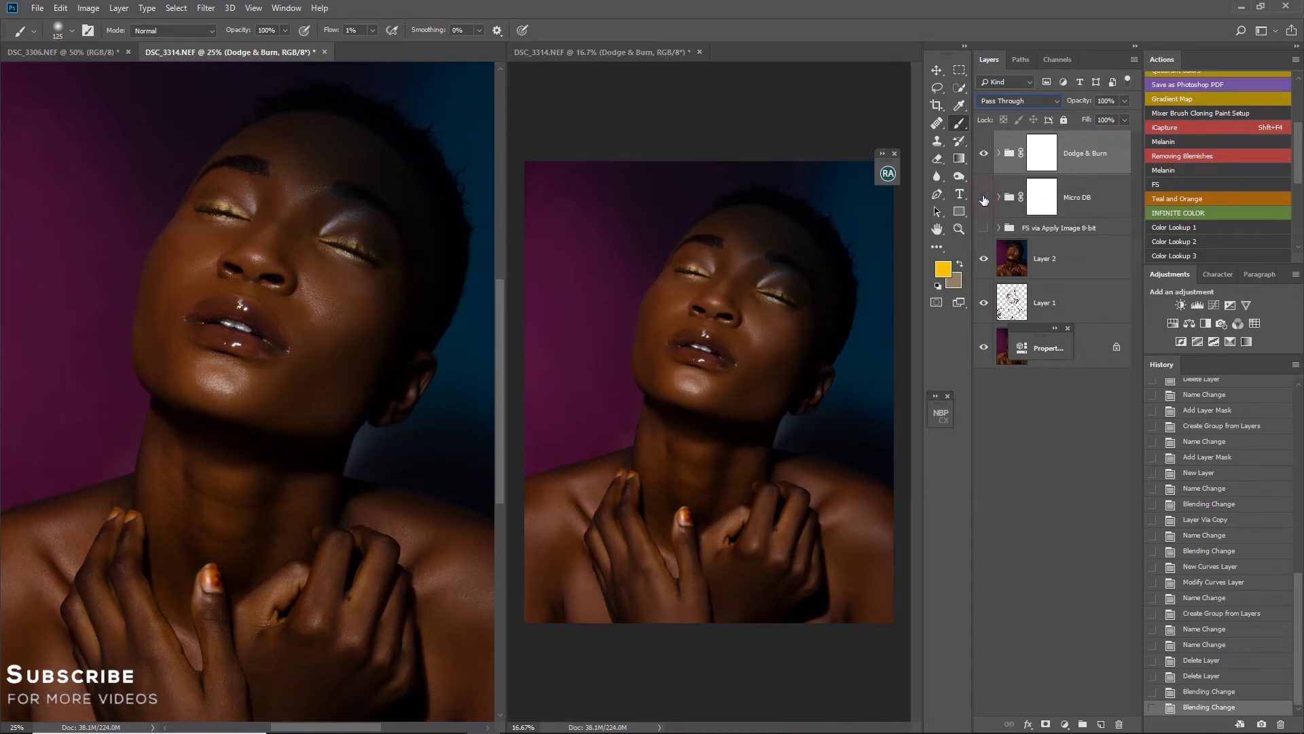
click(998, 154)
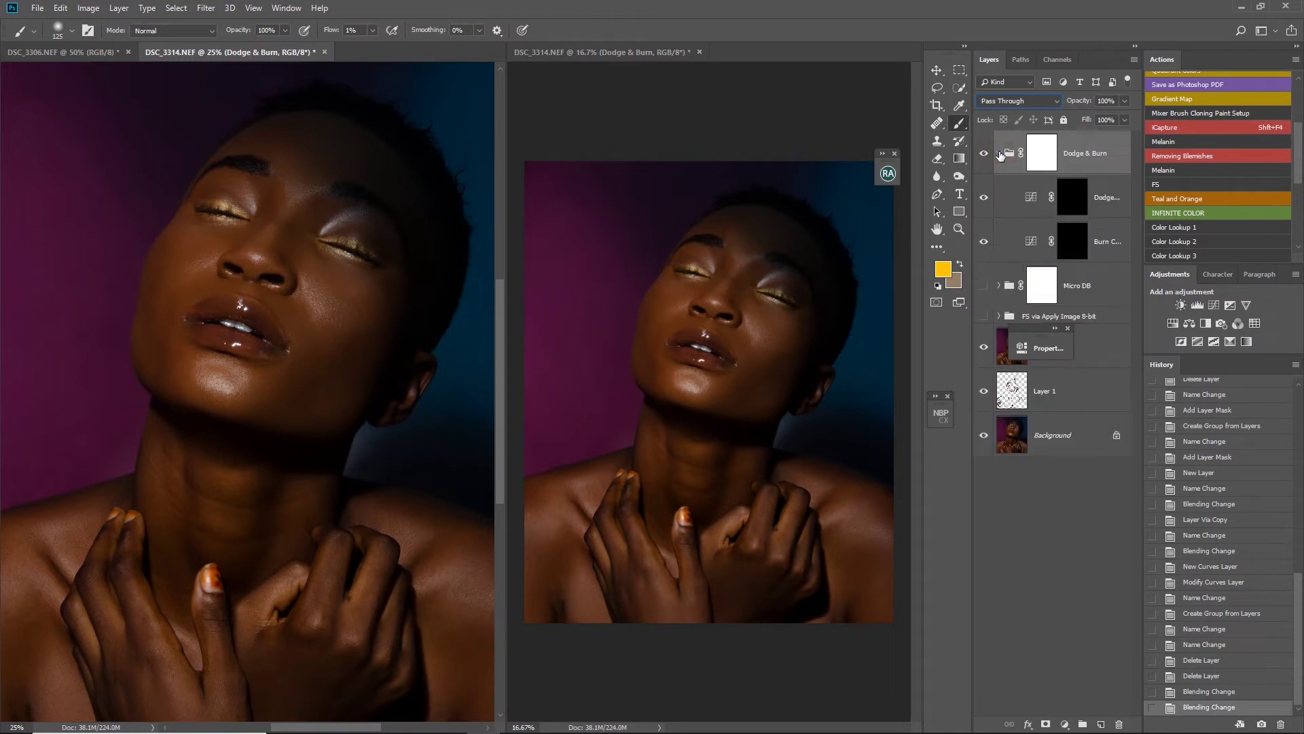
key(ctrl+minus)
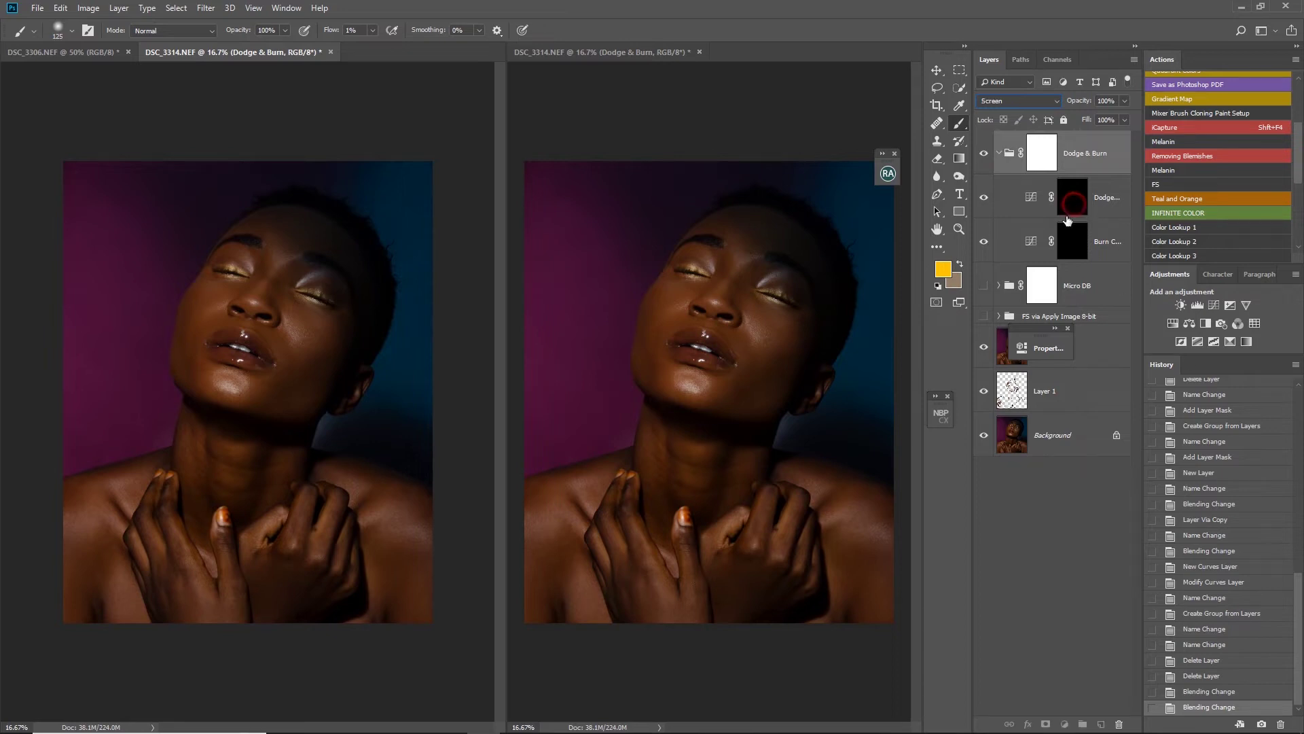
- On the Dodge Curve mask, set Flow to 3%, brush size about 80, and dab light onto the nose
click(1077, 204)
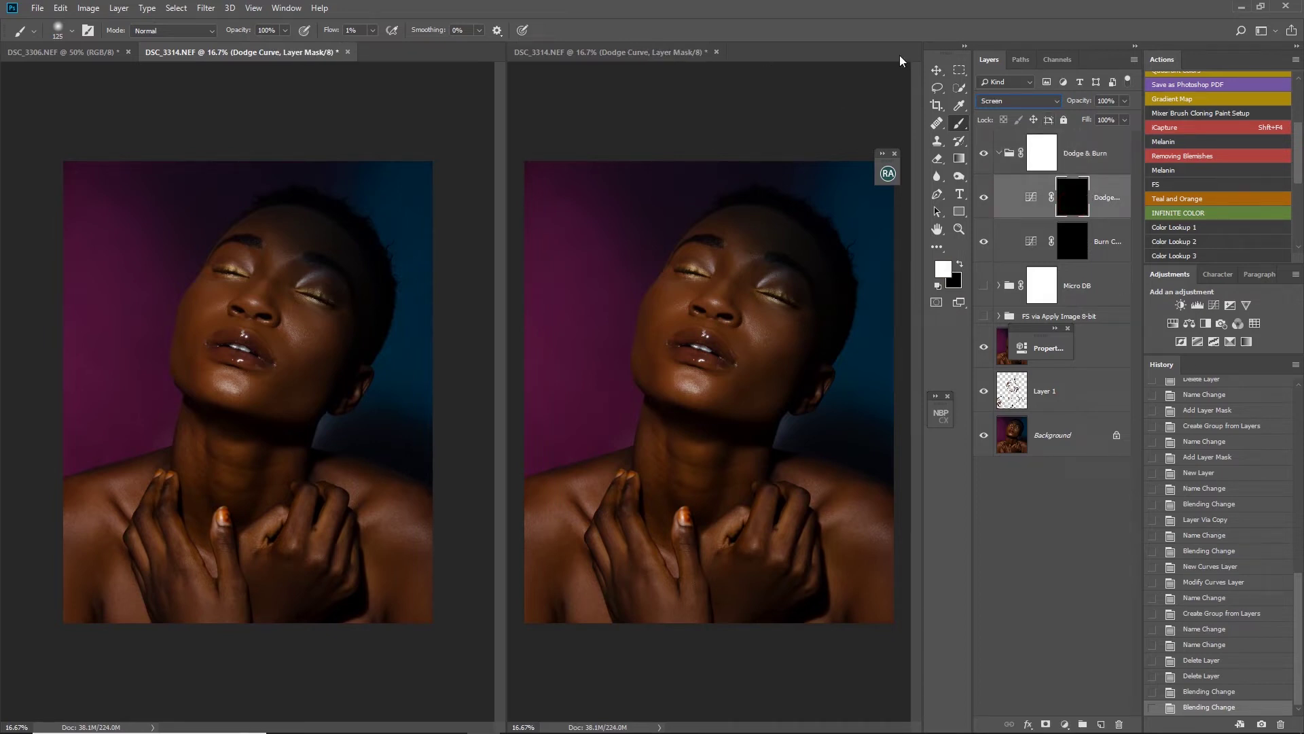
click(356, 31)
alt+right_click(293, 258)
drag(282, 257, 330, 272)
alt+right_click(325, 271)
click(272, 318)
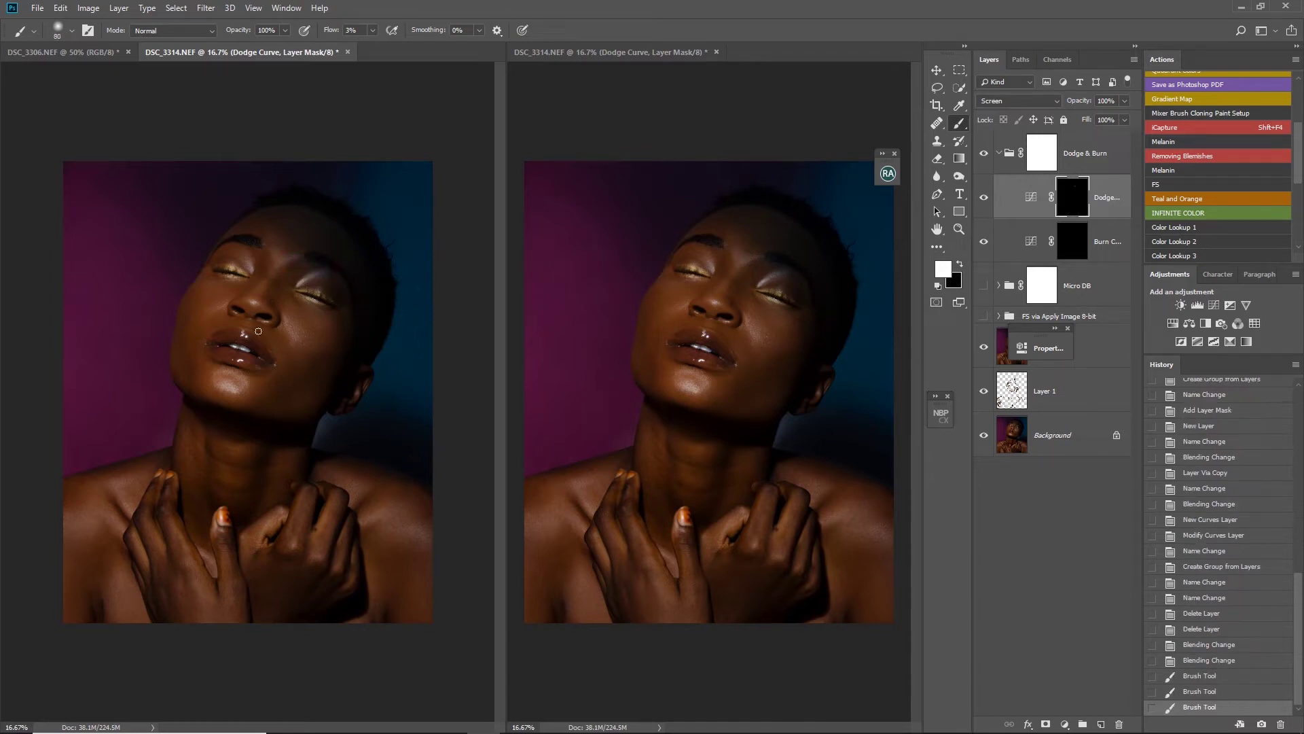
click(253, 301)
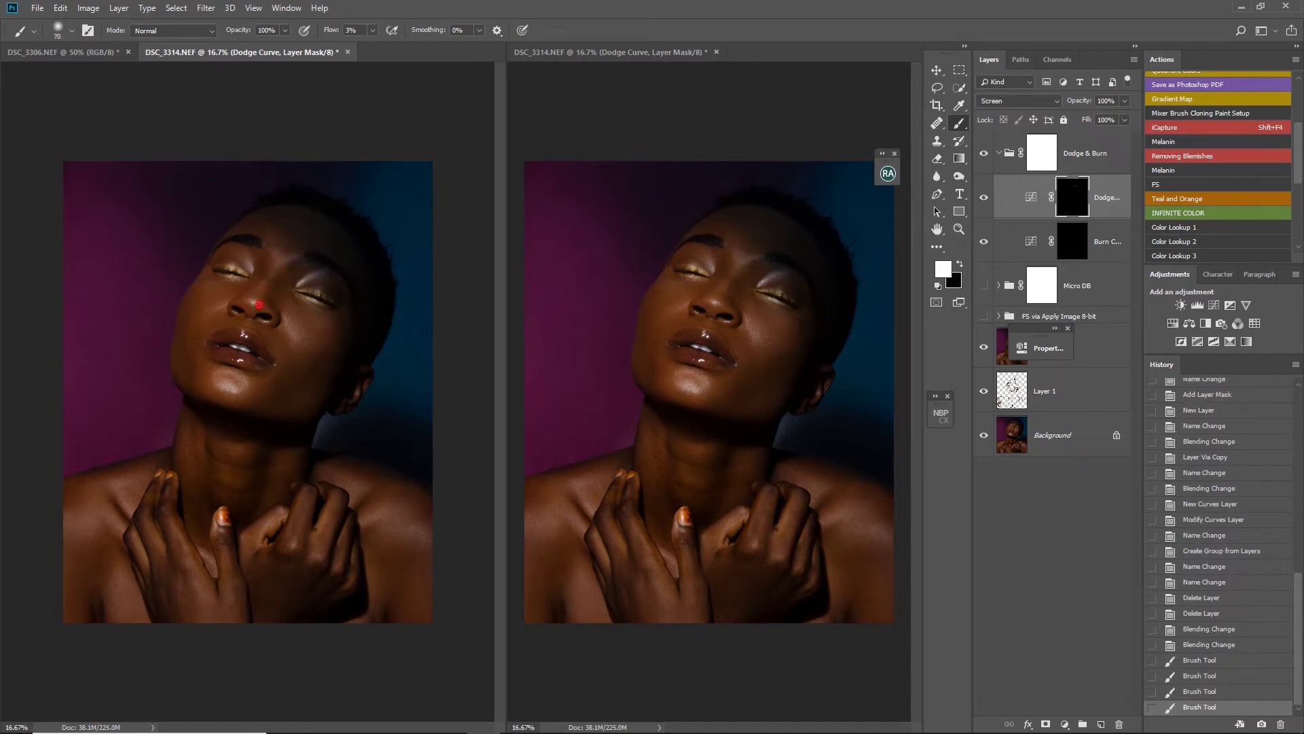
click(189, 299)
- Dodge the lips and paint light across the cheek with a 200–300 px brush
key(bracketright)
key(bracketright)
key(bracketright)
key(bracketright)
key(bracketright)
key(bracketright)
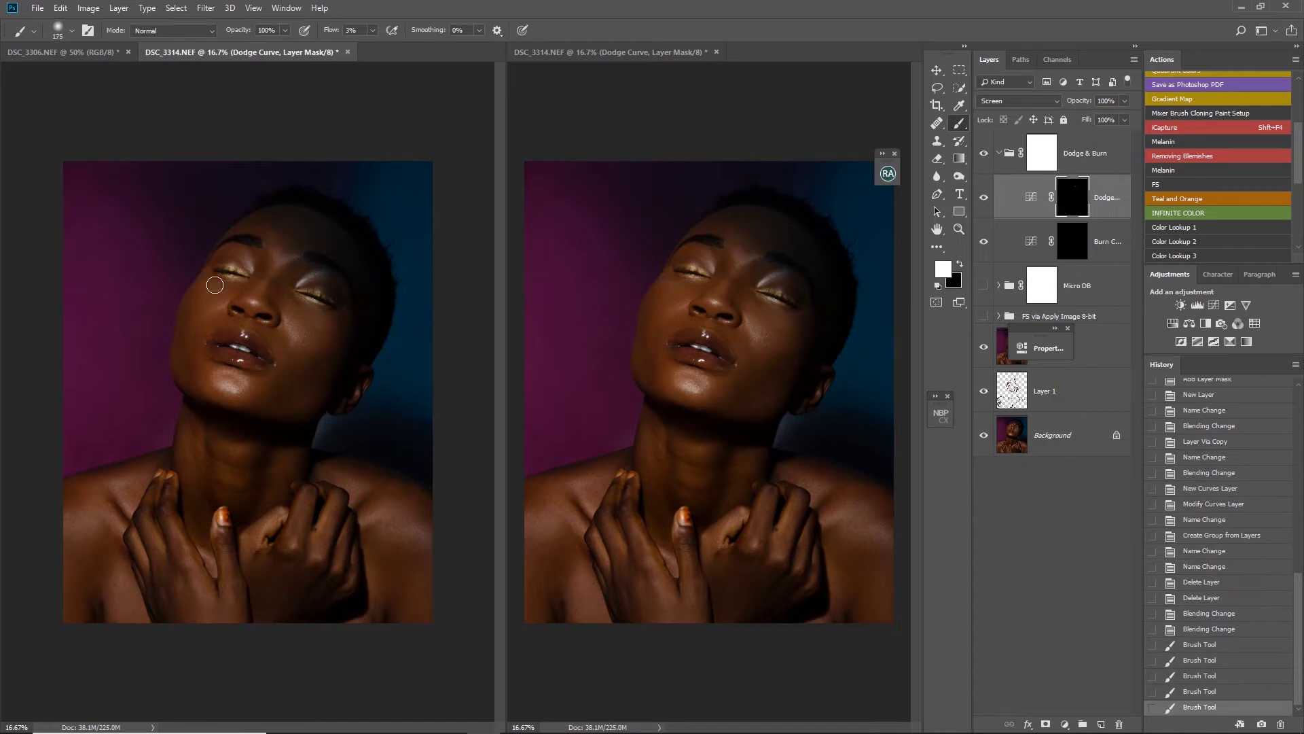
key(bracketright)
click(234, 320)
key(bracketleft)
key(bracketleft)
key(bracketleft)
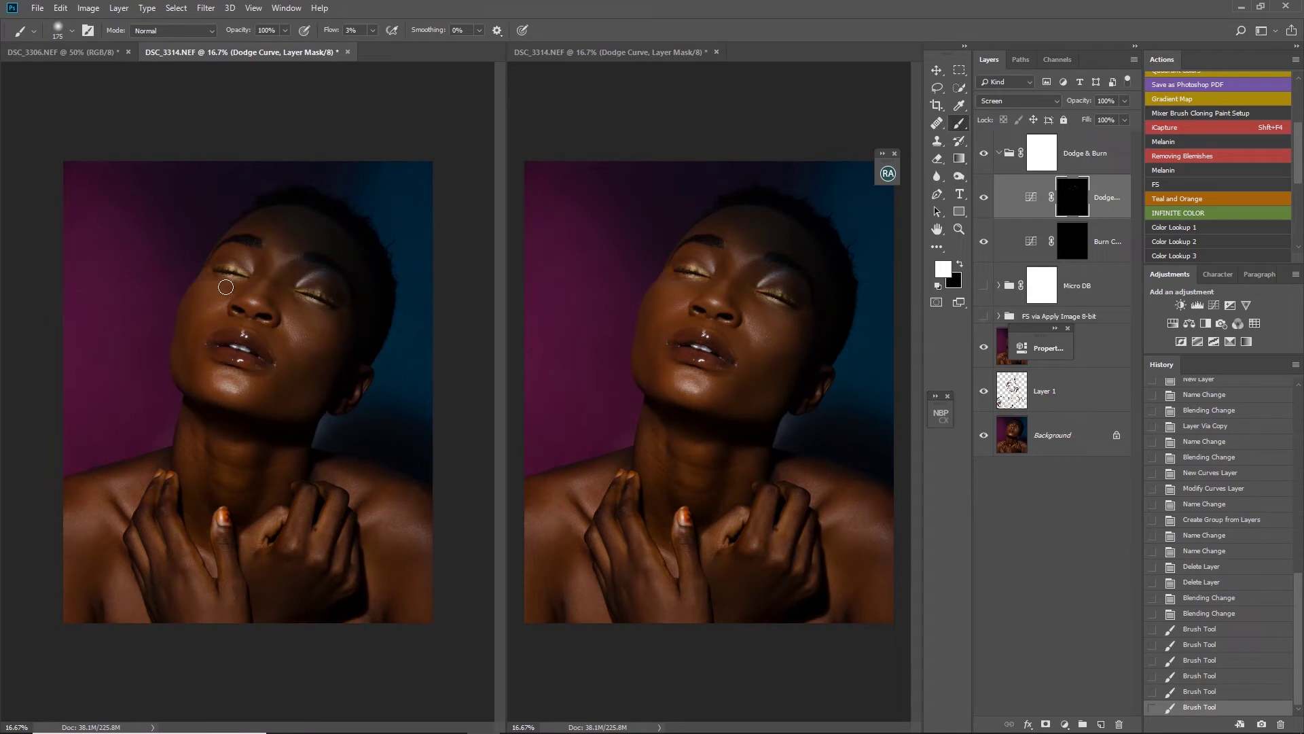
drag(290, 319, 331, 331)
- Brighten the chin with several dodge dabs using a 100–125 px brush
key(bracketright)
key(bracketleft)
key(bracketleft)
key(bracketleft)
key(bracketleft)
key(bracketleft)
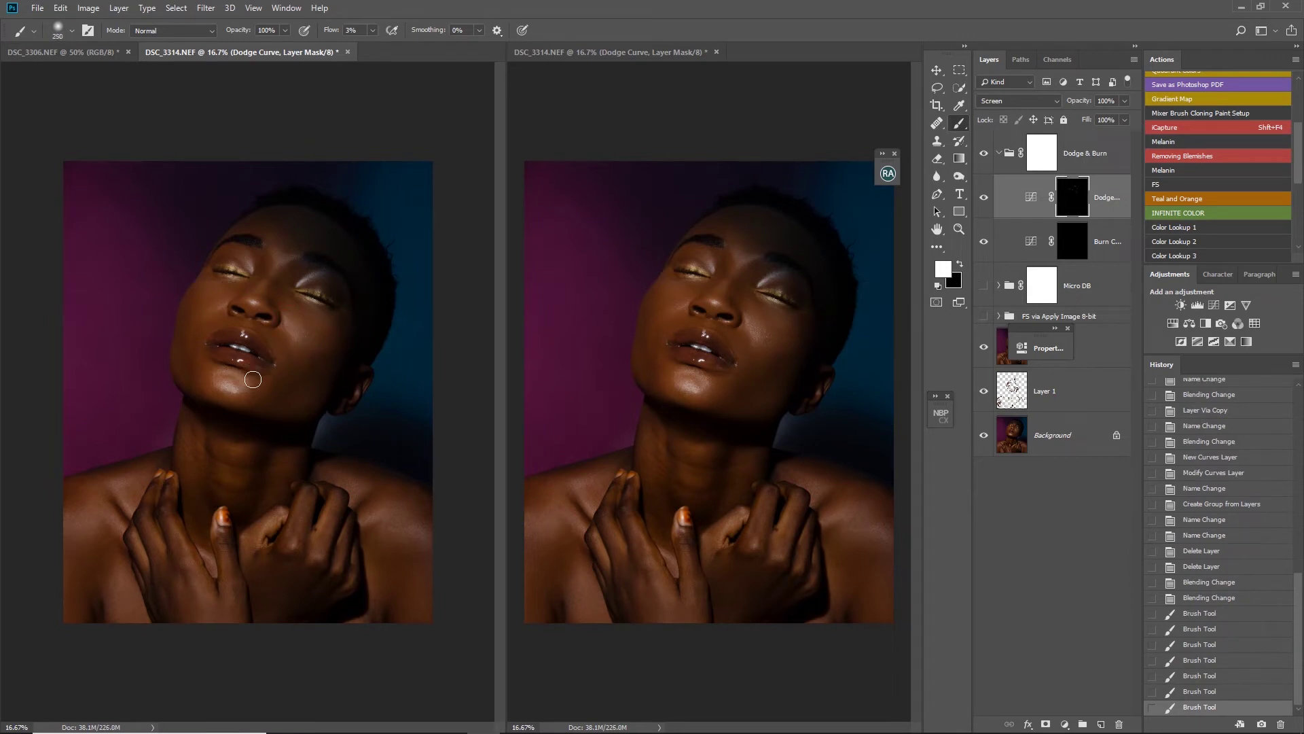
click(231, 387)
click(220, 375)
key(bracketleft)
click(228, 375)
key(bracketright)
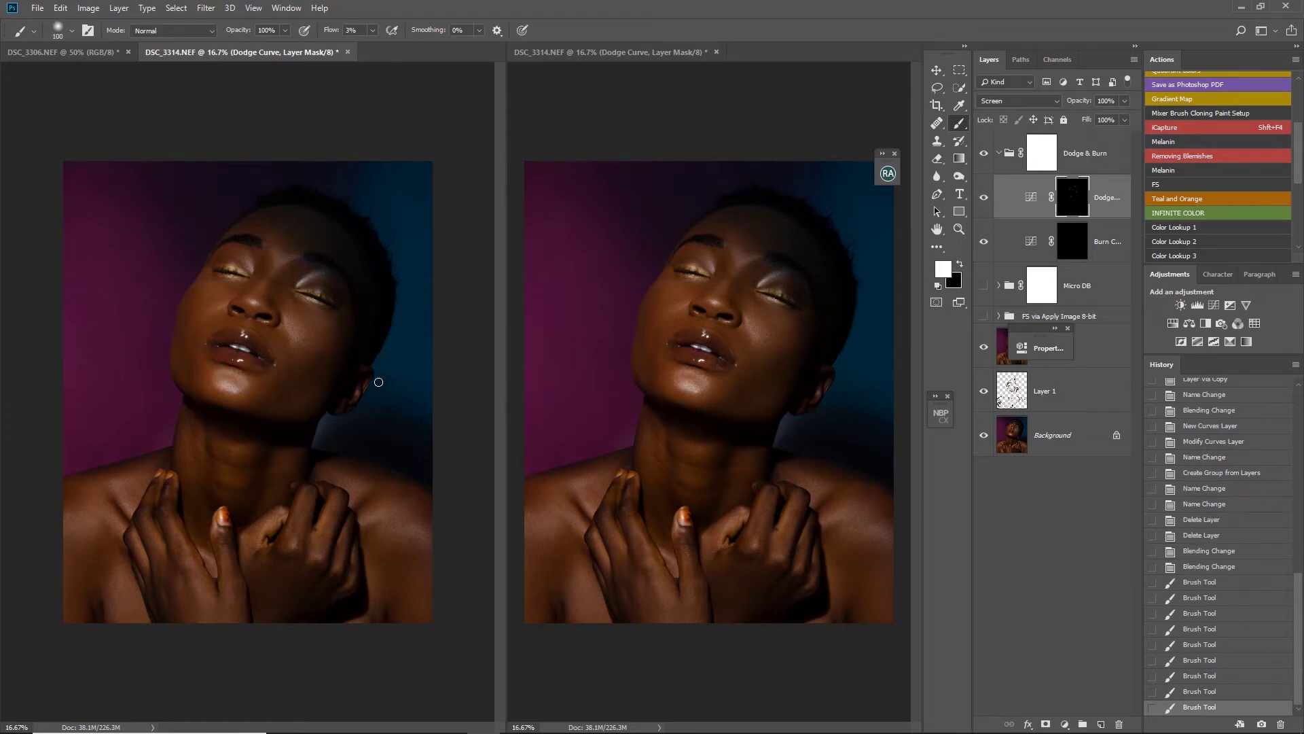
key(ctrl+plus)
key(ctrl+plus)
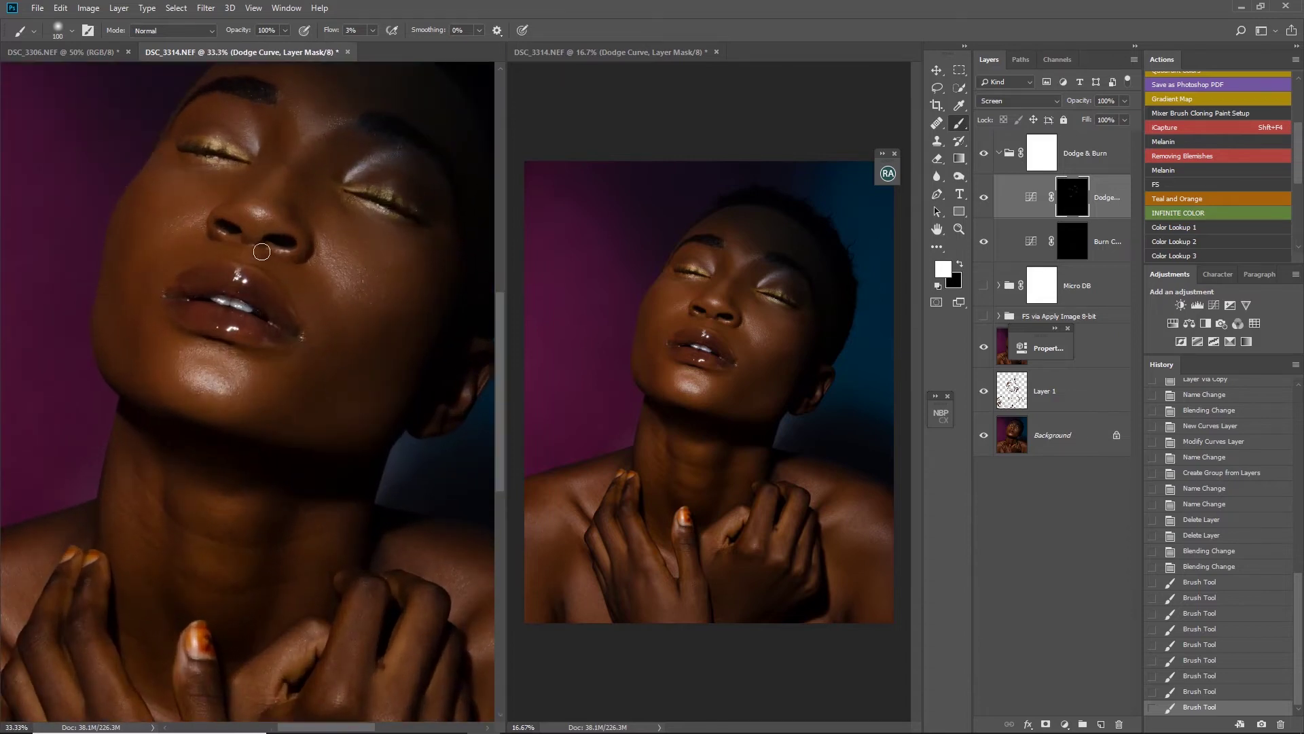
- With an 80 px or smaller brush, dodge the nostril, the lower lip and the left lip corner
key(bracketleft)
key(bracketleft)
mouse_move(279, 251)
mouse_down()
mouse_move(227, 232)
mouse_move(236, 276)
mouse_up()
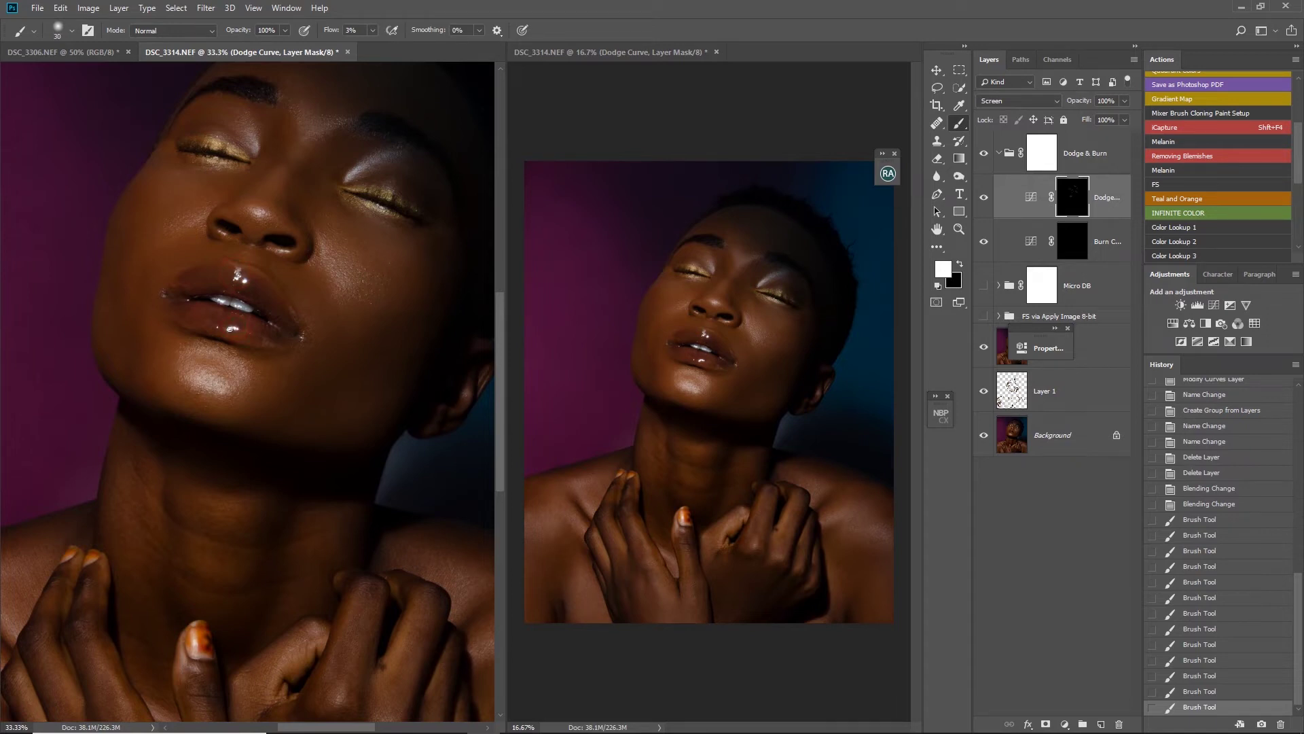
mouse_move(245, 329)
mouse_down()
mouse_move(270, 324)
mouse_move(187, 287)
mouse_up()
key(bracketleft)
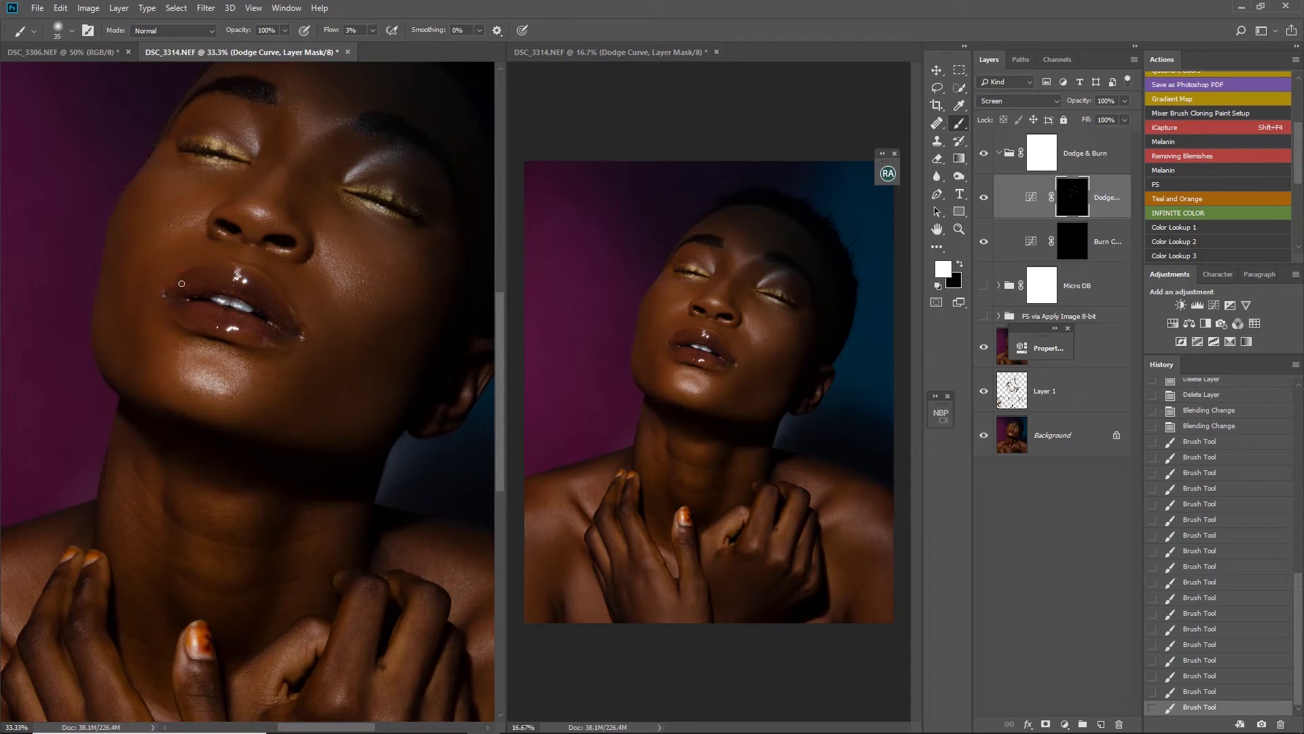
click(188, 297)
click(170, 293)
click(187, 297)
drag(265, 454, 307, 271)
key(ctrl+minus)
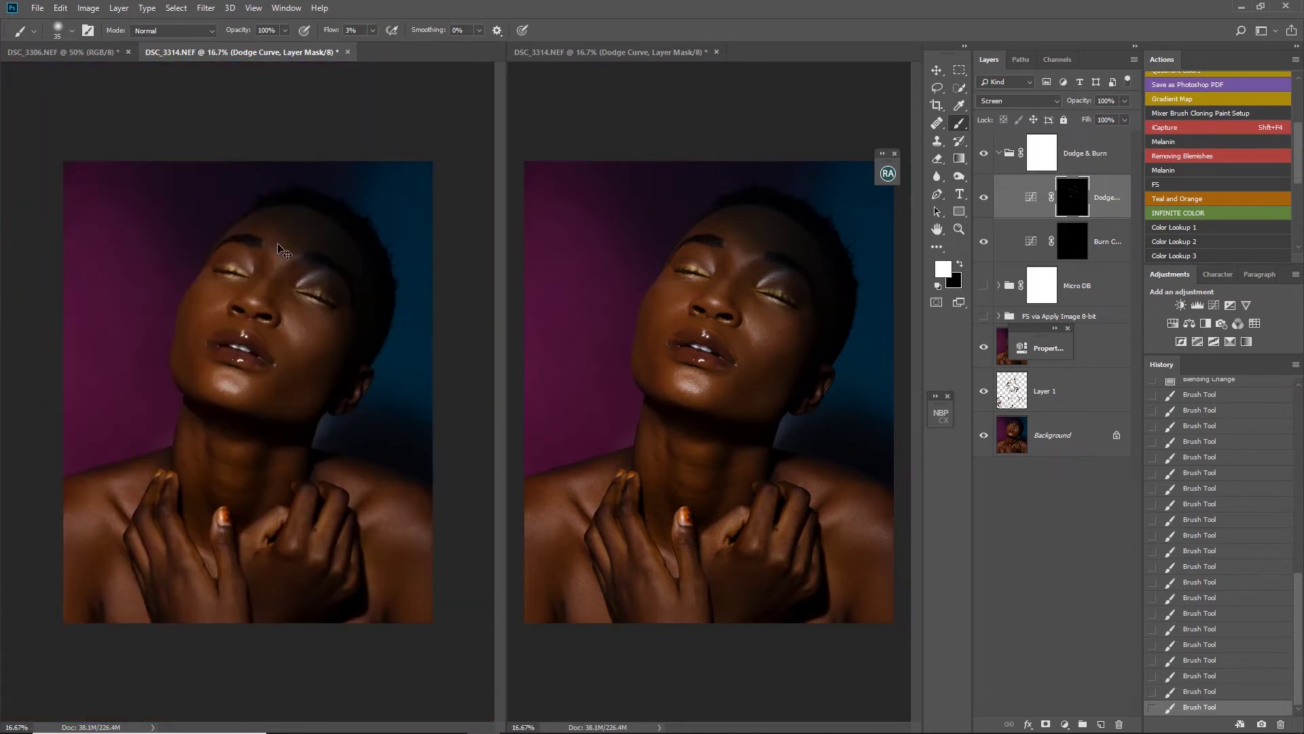
- Dodge a face area and the collarbone with a 150–250 px brush
key(ctrl+plus)
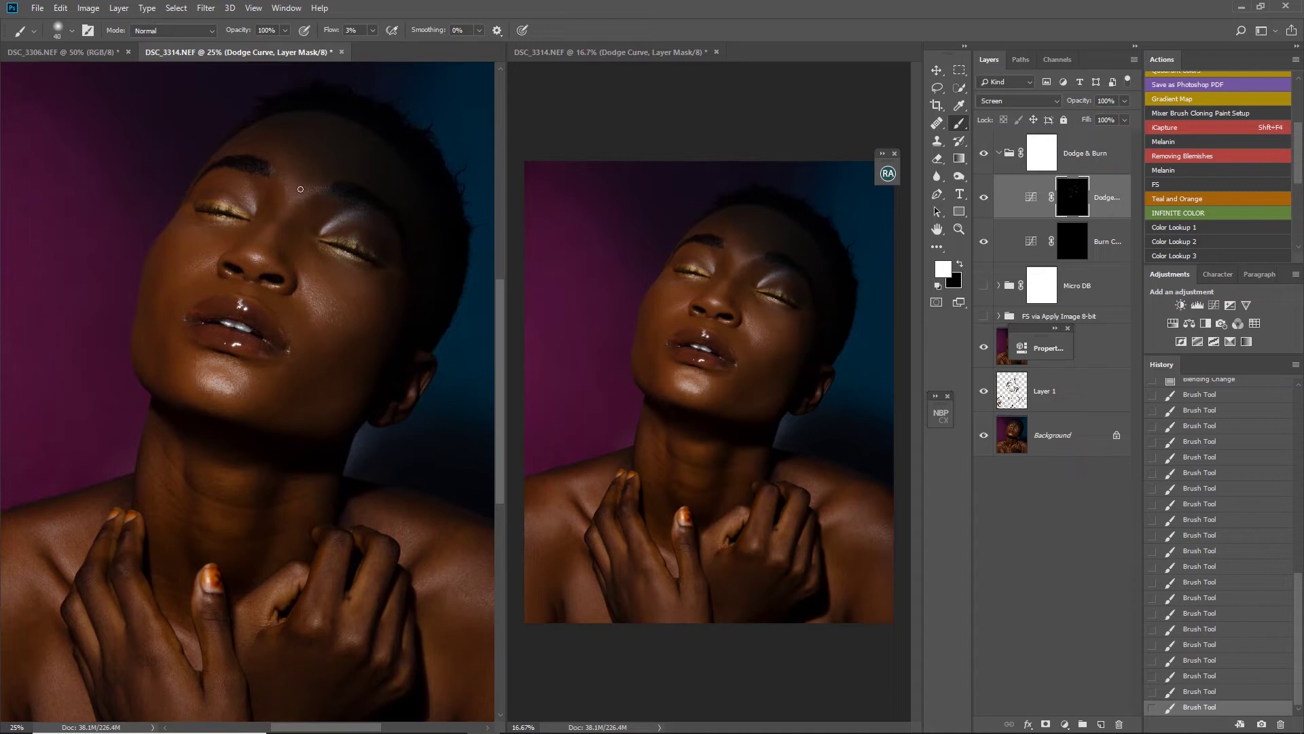
drag(285, 214, 284, 227)
drag(294, 375, 316, 225)
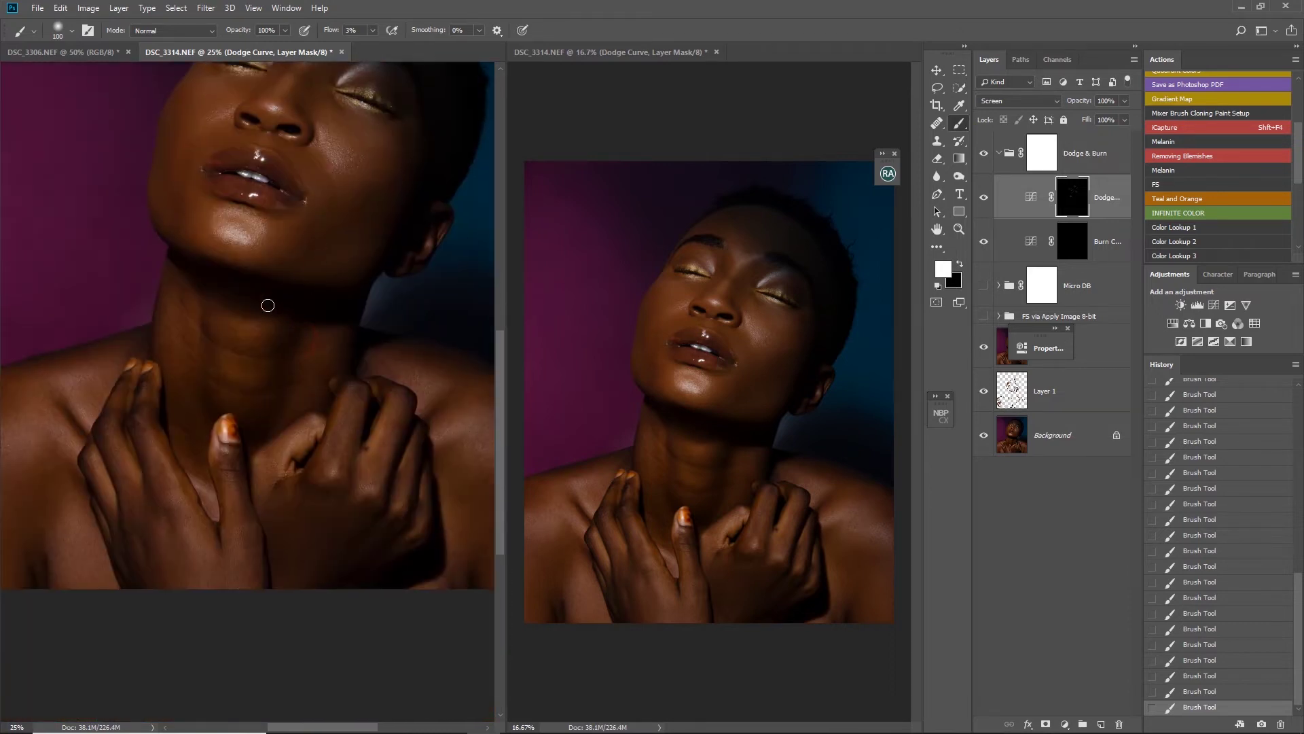
key(ctrl+minus)
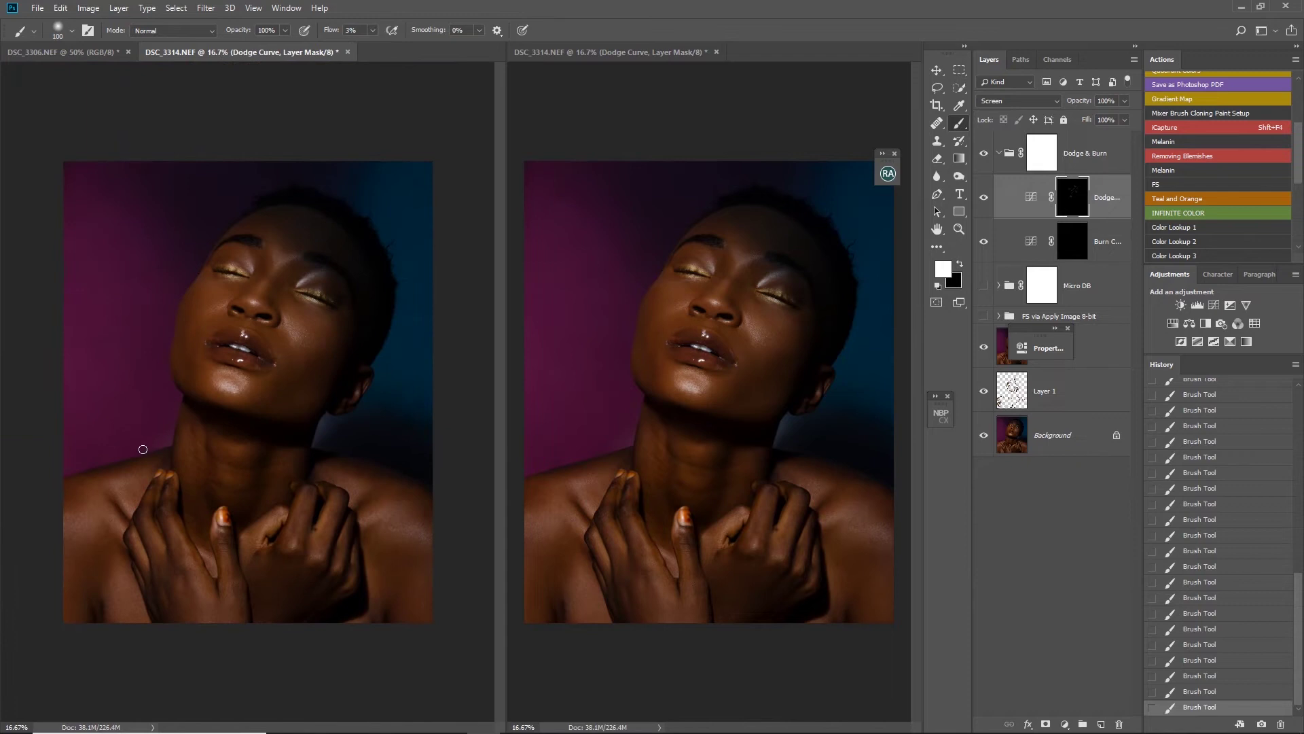
key(bracketright)
key(bracketright)
key(bracketright)
key(bracketright)
key(bracketright)
alt+right_click(393, 520)
key(bracketleft)
key(bracketleft)
key(bracketleft)
key(bracketright)
drag(333, 468, 336, 477)
key(bracketright)
key(bracketright)
key(bracketright)
key(bracketright)
key(bracketright)
- Lighten the left shoulder, the hands and fingernail area, and a patch on the neck
drag(120, 585, 124, 620)
key(bracketleft)
key(bracketleft)
drag(70, 570, 63, 623)
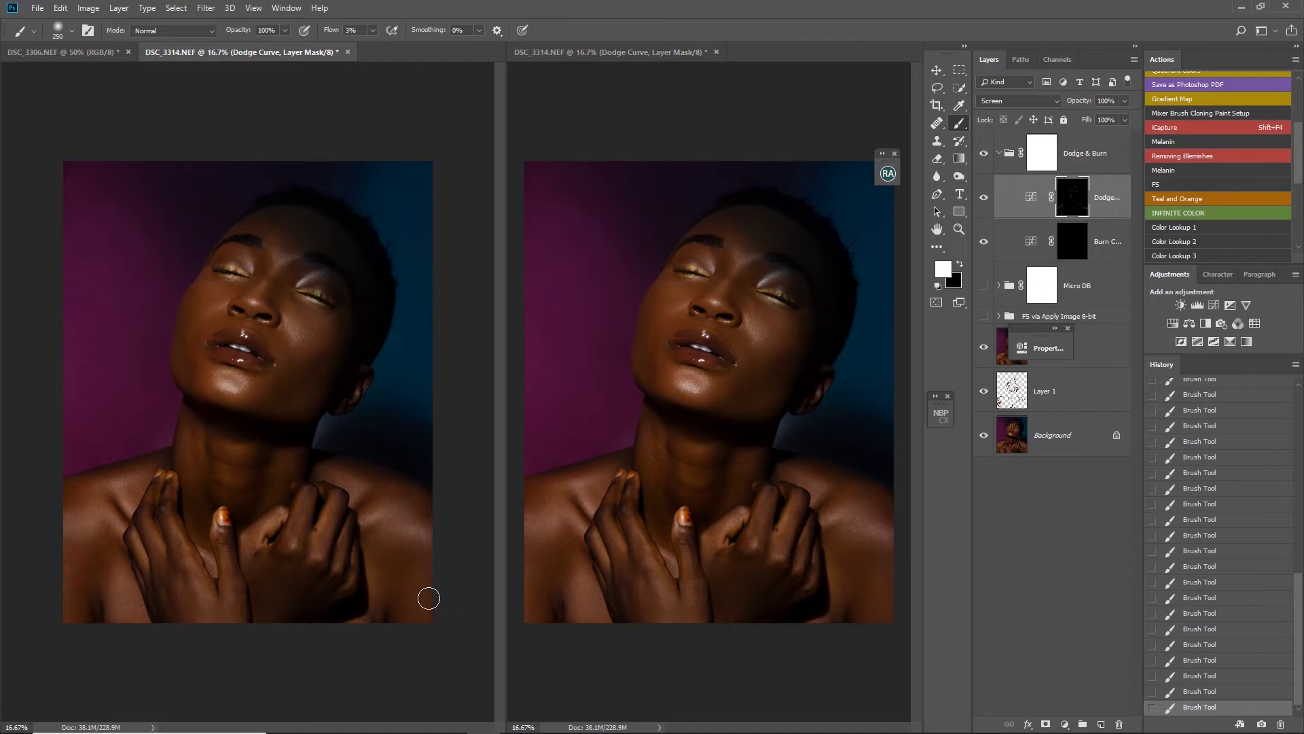
key(bracketleft)
key(bracketleft)
key(bracketleft)
drag(314, 560, 318, 560)
click(337, 570)
click(345, 588)
drag(224, 531, 215, 527)
drag(205, 619, 199, 584)
drag(136, 533, 137, 533)
key(bracketright)
key(bracketright)
mouse_move(226, 440)
mouse_down()
mouse_move(267, 514)
mouse_move(193, 429)
mouse_move(198, 515)
mouse_up()
- After comparing the dodge, switch to the Burn Curve mask and darken the forehead and cheek
click(983, 155)
click(983, 156)
click(1071, 251)
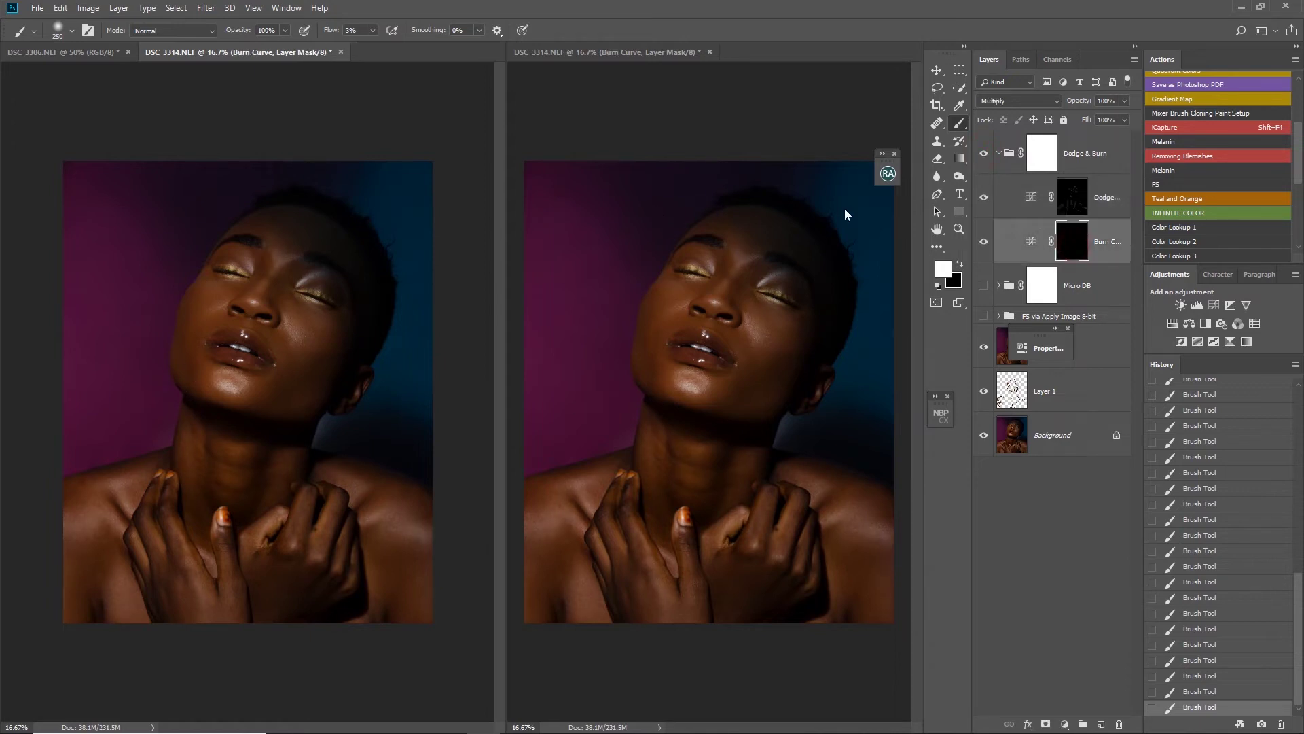
click(1067, 239)
key(bracketleft)
key(bracketleft)
click(264, 257)
key(bracketleft)
key(bracketright)
key(bracketright)
key(bracketright)
key(bracketright)
click(345, 339)
- Burn the chin, the neck and both shoulders with a 150–250 px brush
key(bracketleft)
click(195, 345)
key(bracketleft)
key(bracketleft)
click(236, 381)
key(bracketright)
key(bracketright)
click(269, 445)
key(bracketright)
click(216, 503)
key(bracketright)
key(bracketright)
click(341, 465)
key(bracketright)
click(377, 479)
click(372, 539)
click(105, 551)
- Burn the left shoulder and fingers, the left hand and thumb, and the raised right finger
key(j)
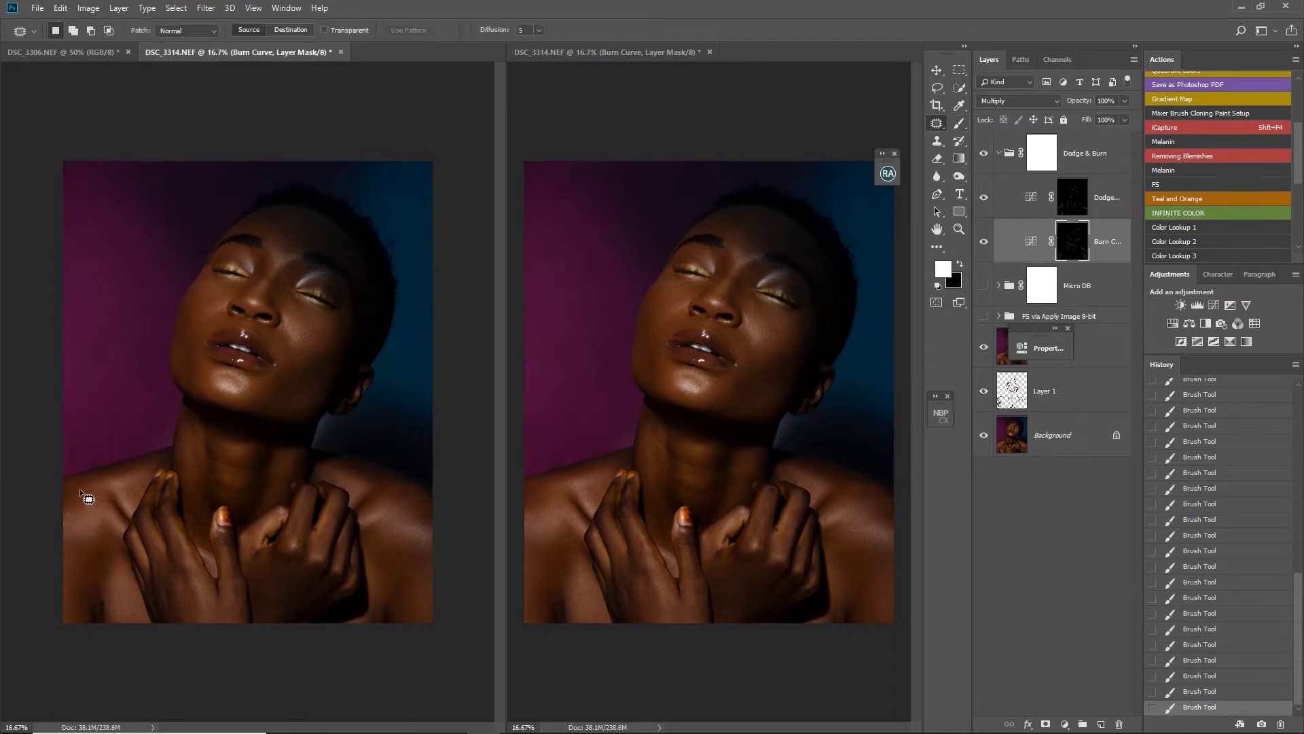
key(b)
key(bracketleft)
key(bracketleft)
key(bracketleft)
mouse_move(78, 486)
mouse_down()
mouse_move(153, 465)
mouse_move(129, 498)
mouse_up()
key(bracketleft)
key(bracketright)
key(bracketright)
drag(200, 622, 191, 572)
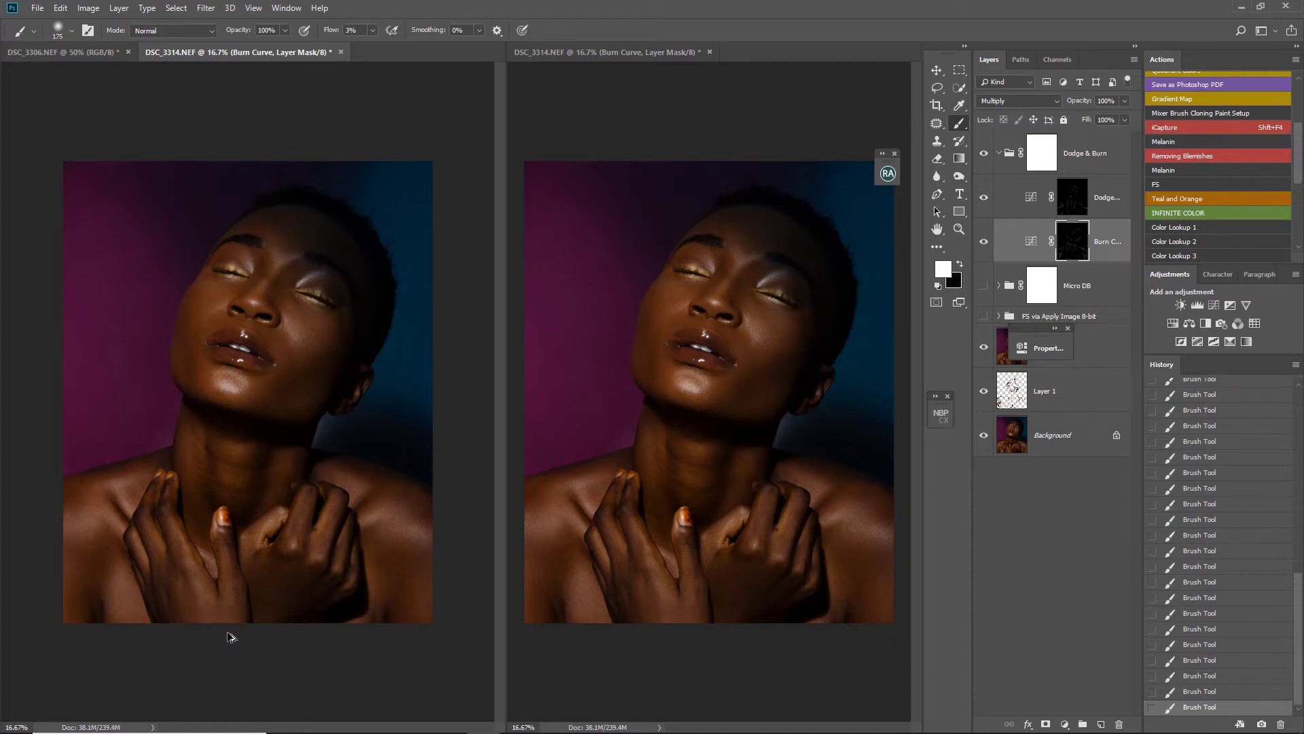
key(ctrl+z)
drag(193, 618, 189, 572)
drag(233, 611, 221, 540)
drag(310, 507, 302, 513)
click(985, 242)
- Compare the Burn Curve layer and Dodge & Burn group on and off, with the FS group shown
click(985, 242)
click(985, 242)
click(985, 242)
click(994, 155)
click(983, 156)
click(983, 156)
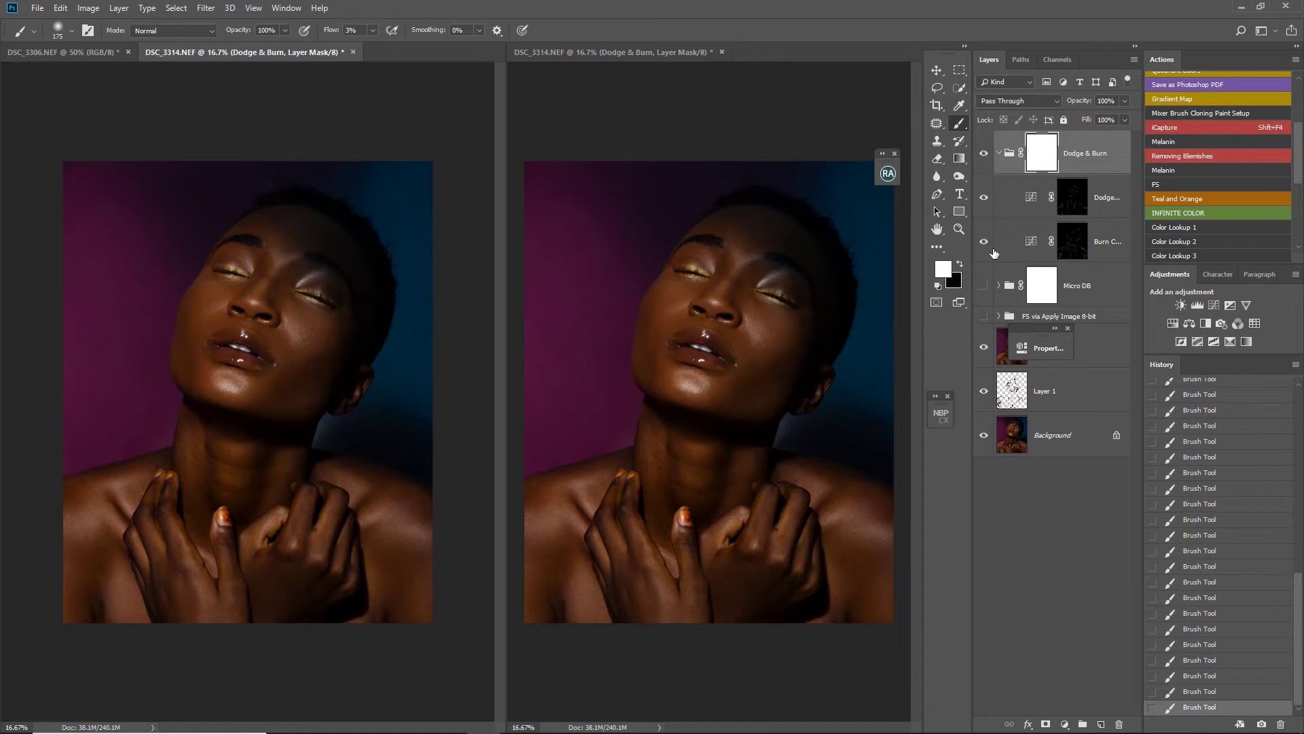
click(979, 317)
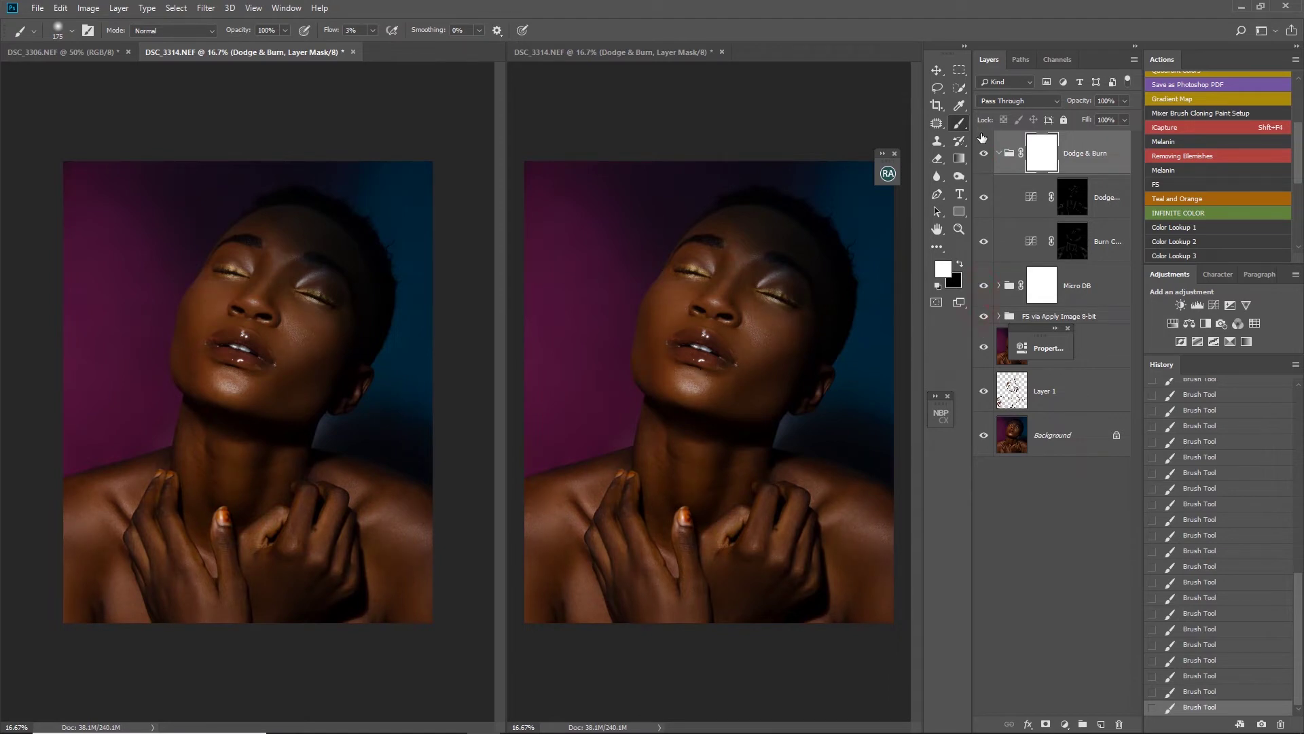
click(983, 155)
click(983, 154)
click(983, 155)
click(983, 155)
- Lower the Dodge & Burn group's opacity slightly and compare before and after
drag(1085, 103, 1071, 107)
click(983, 153)
click(984, 153)
click(984, 154)
click(984, 153)
click(984, 154)
click(984, 153)
- Burn a spot on the left of the face, then set the Dodge & Burn group to 70% opacity
click(1080, 242)
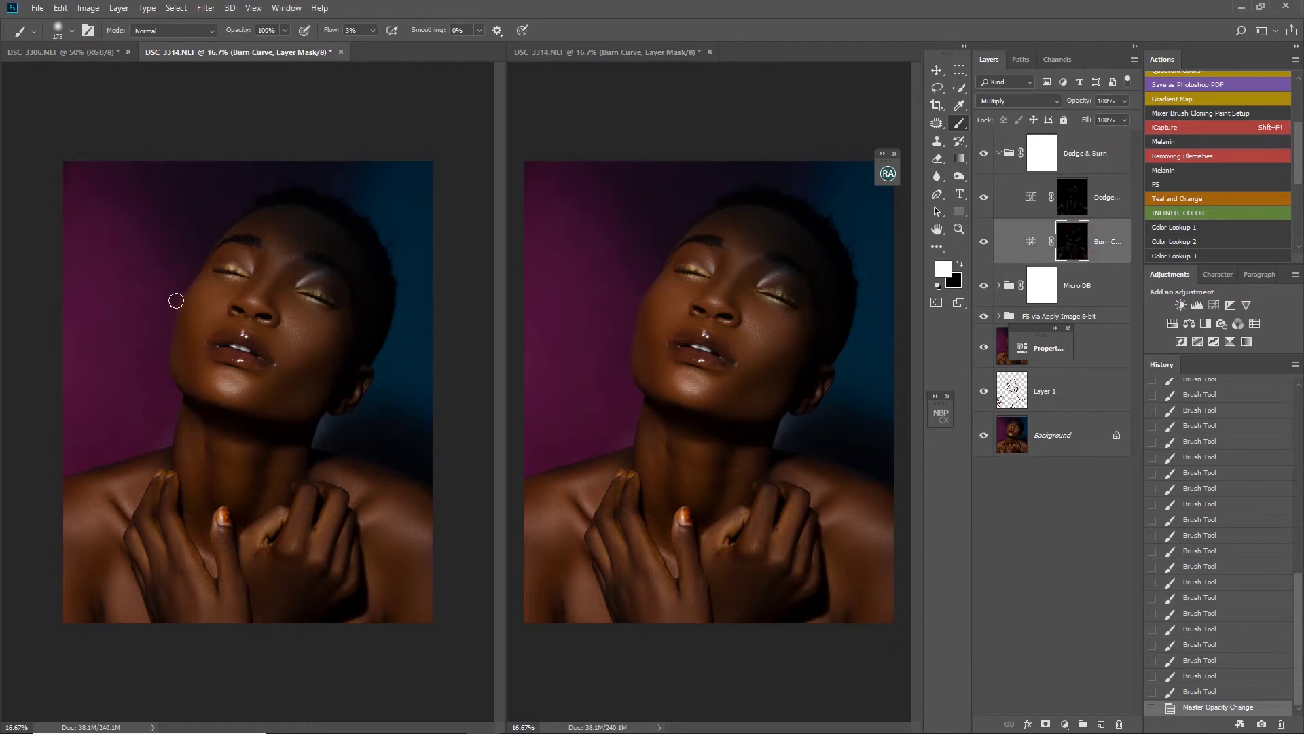
drag(193, 293, 201, 285)
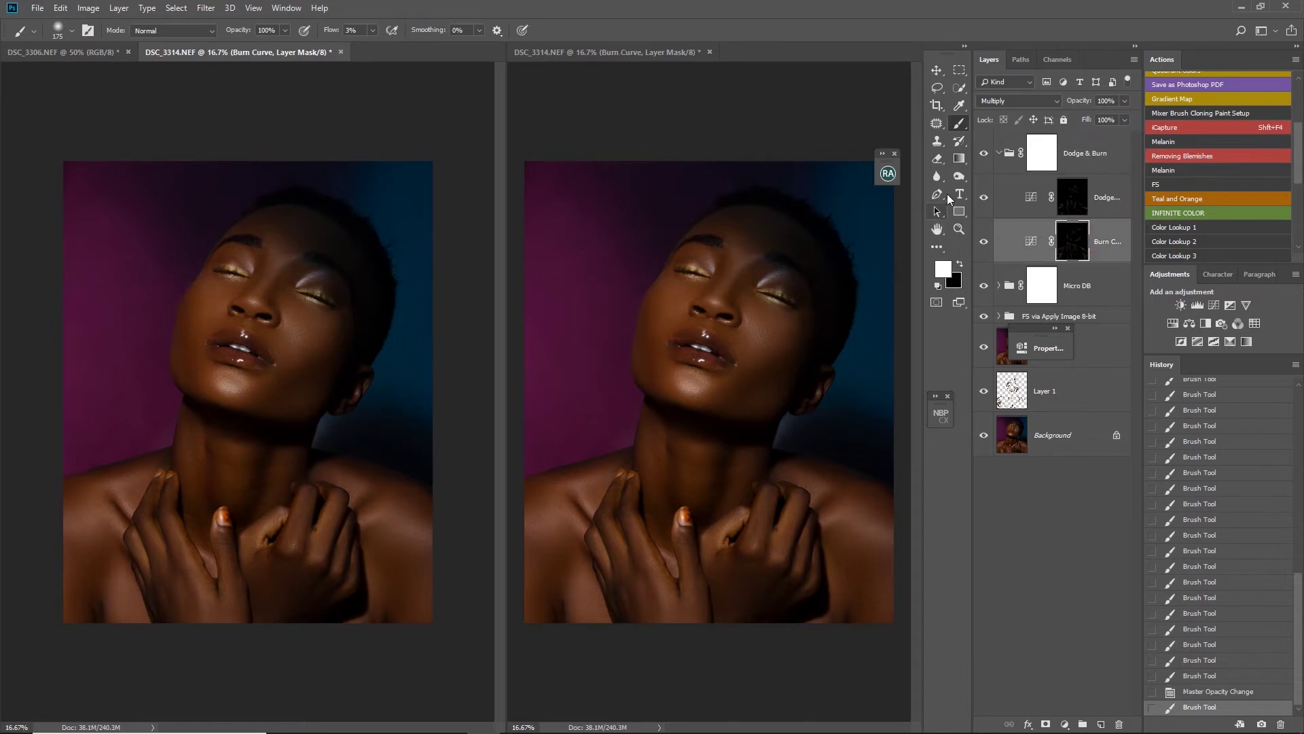
click(984, 155)
click(1092, 151)
click(1111, 100)
text(70)
key(Return)
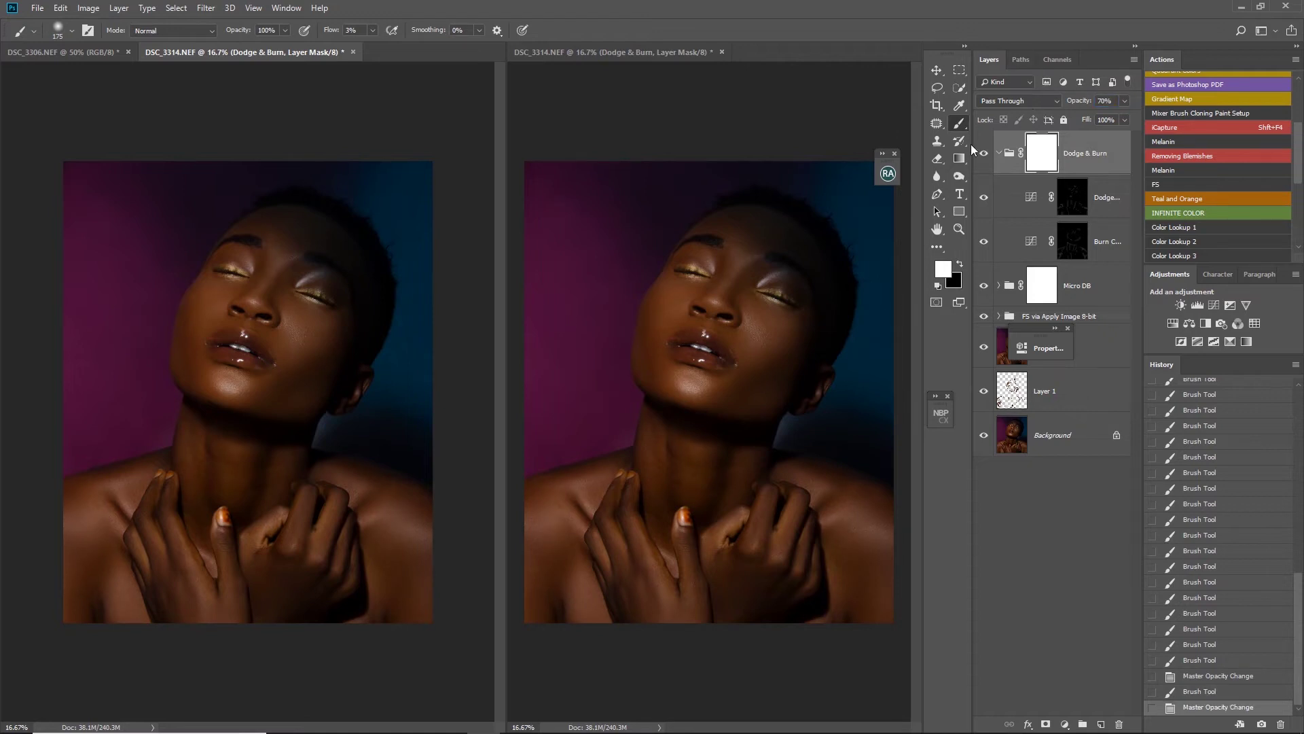
click(984, 155)
click(983, 156)
- Collapse the group and run the Beauty Retouch D&B Curves Setup for a new curves group
click(998, 151)
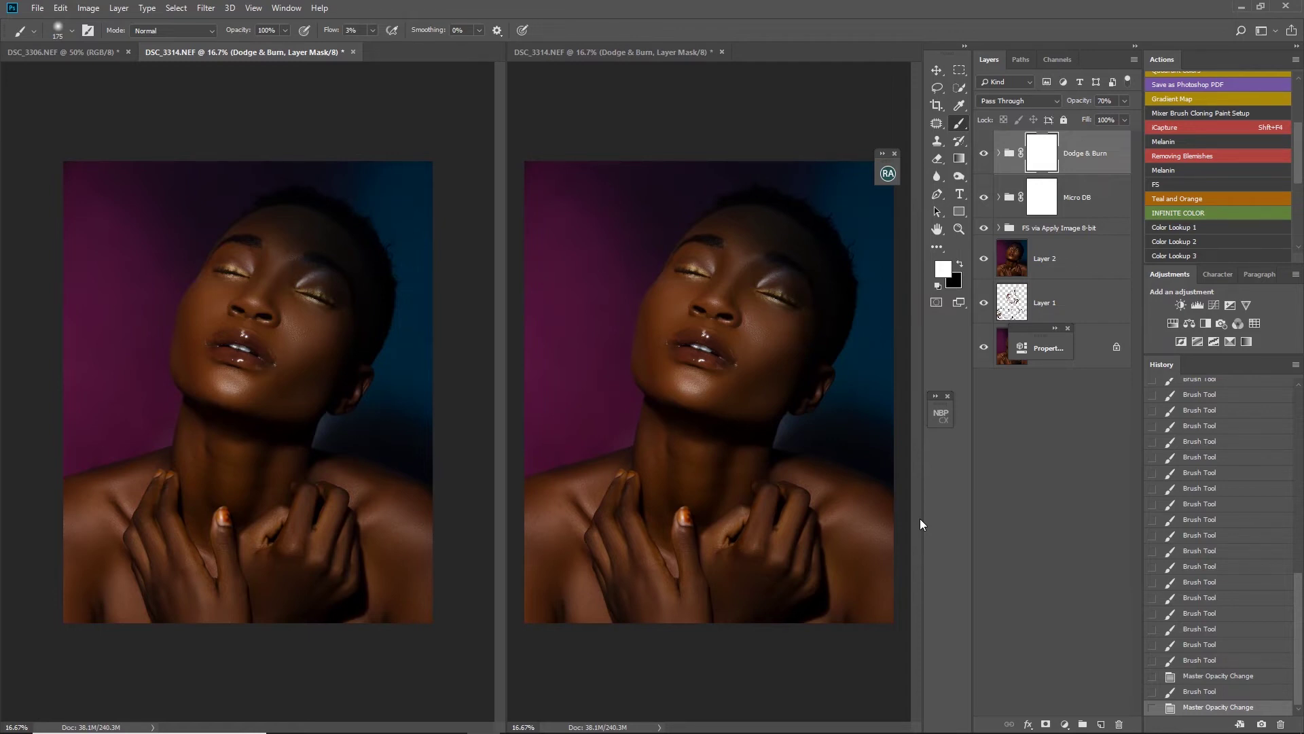
click(888, 174)
click(808, 261)
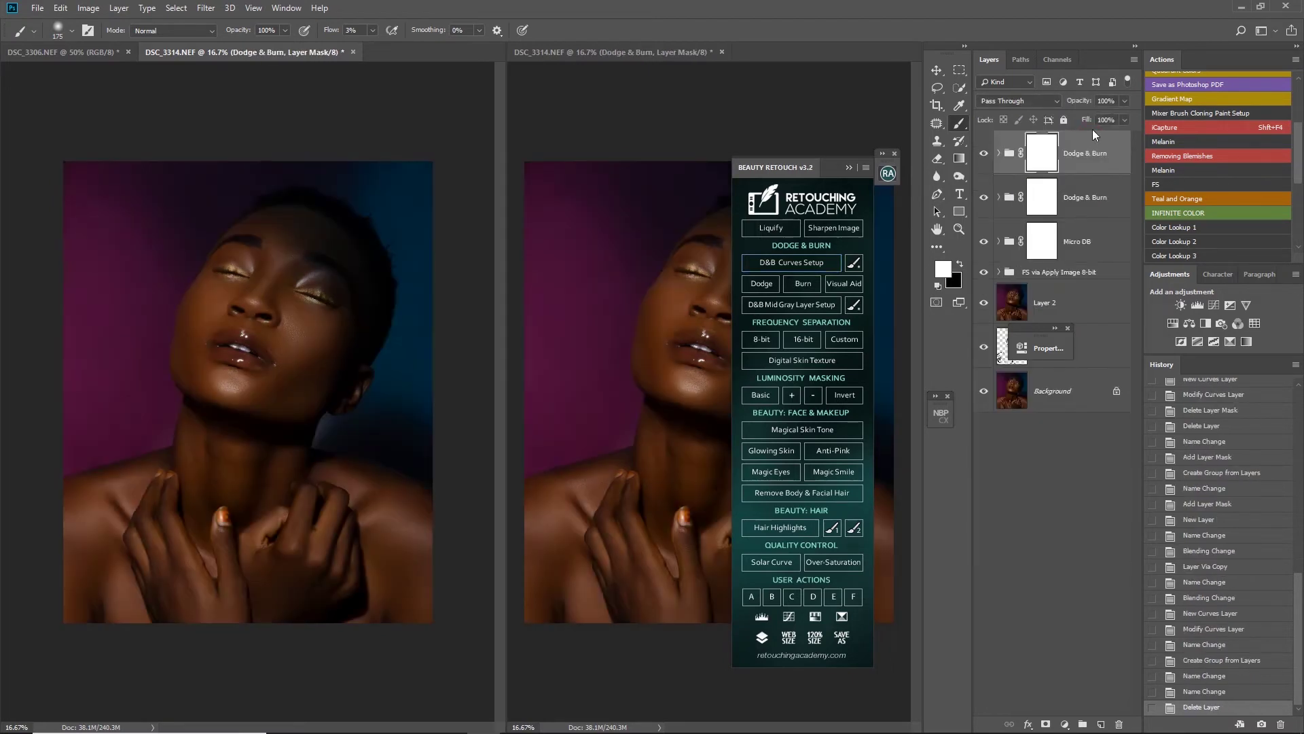
- Rename the new top group to 'Contouring' and close the retouching actions panel
double_click(1087, 153)
text(Contou)
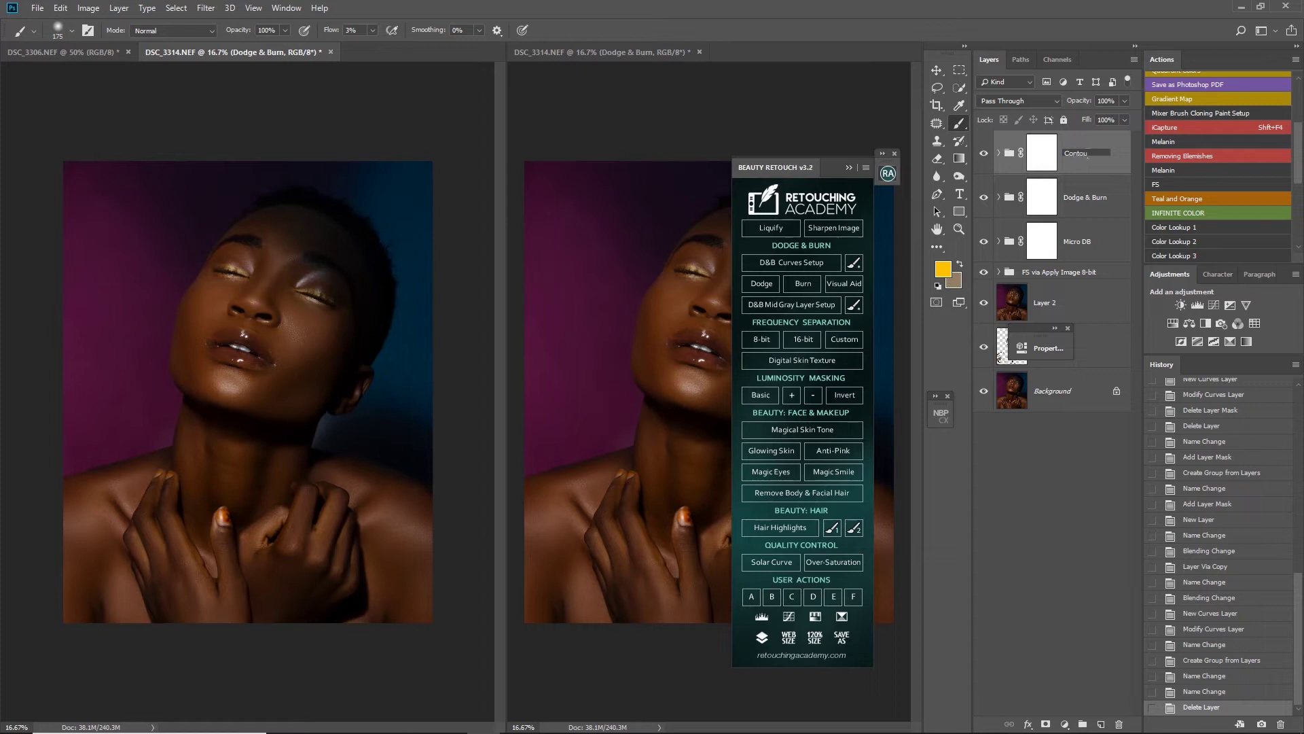
text(ring)
key(Return)
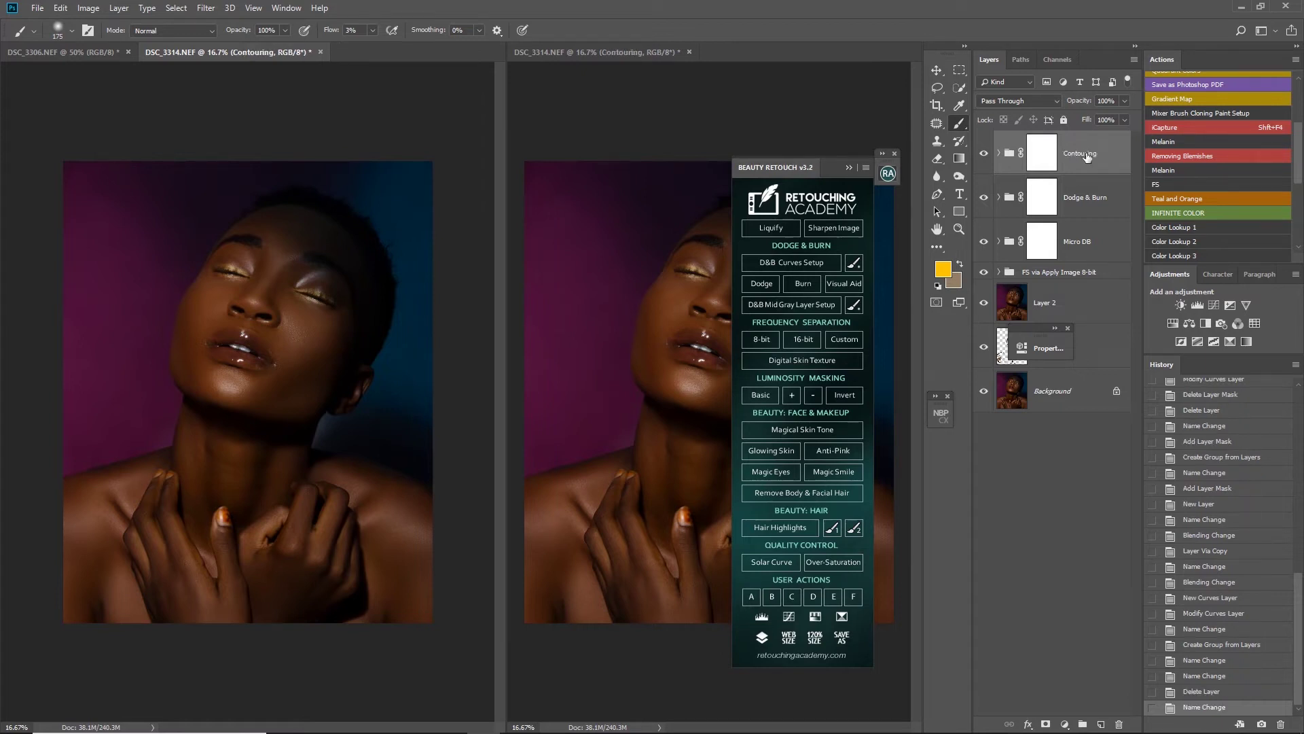
click(984, 153)
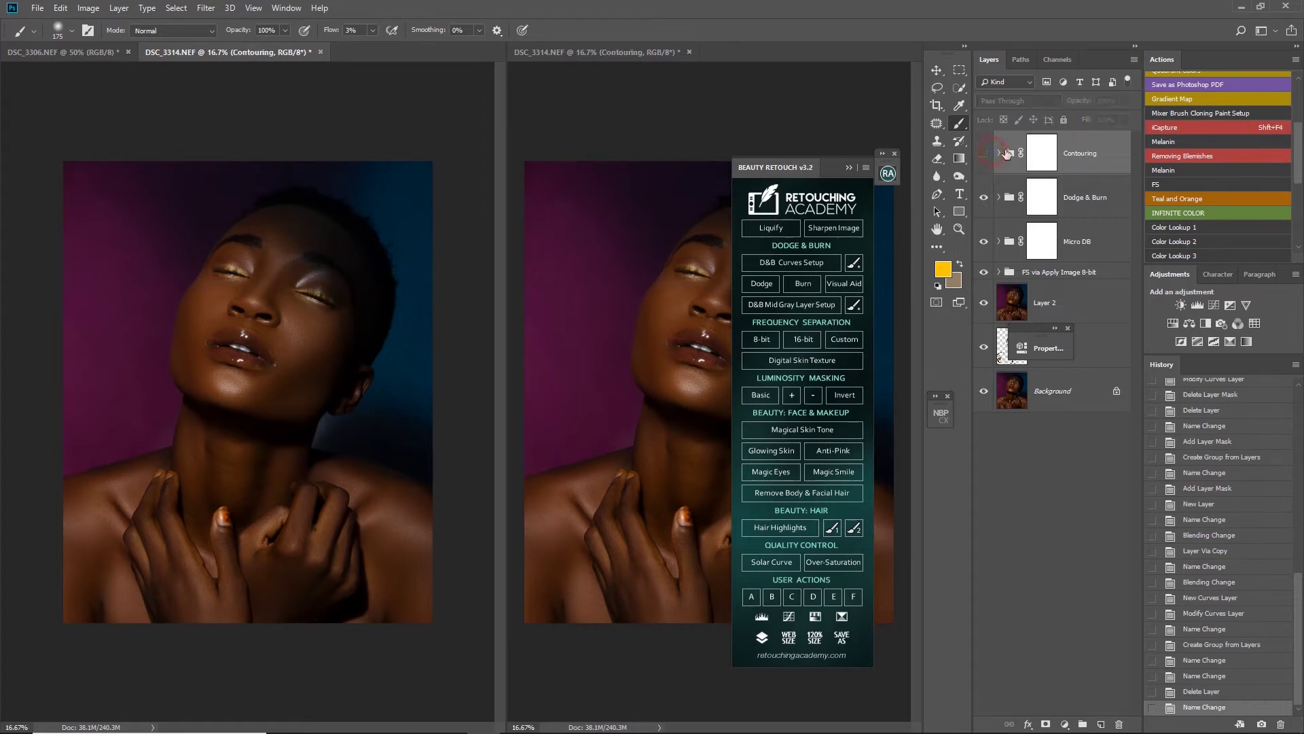
click(858, 165)
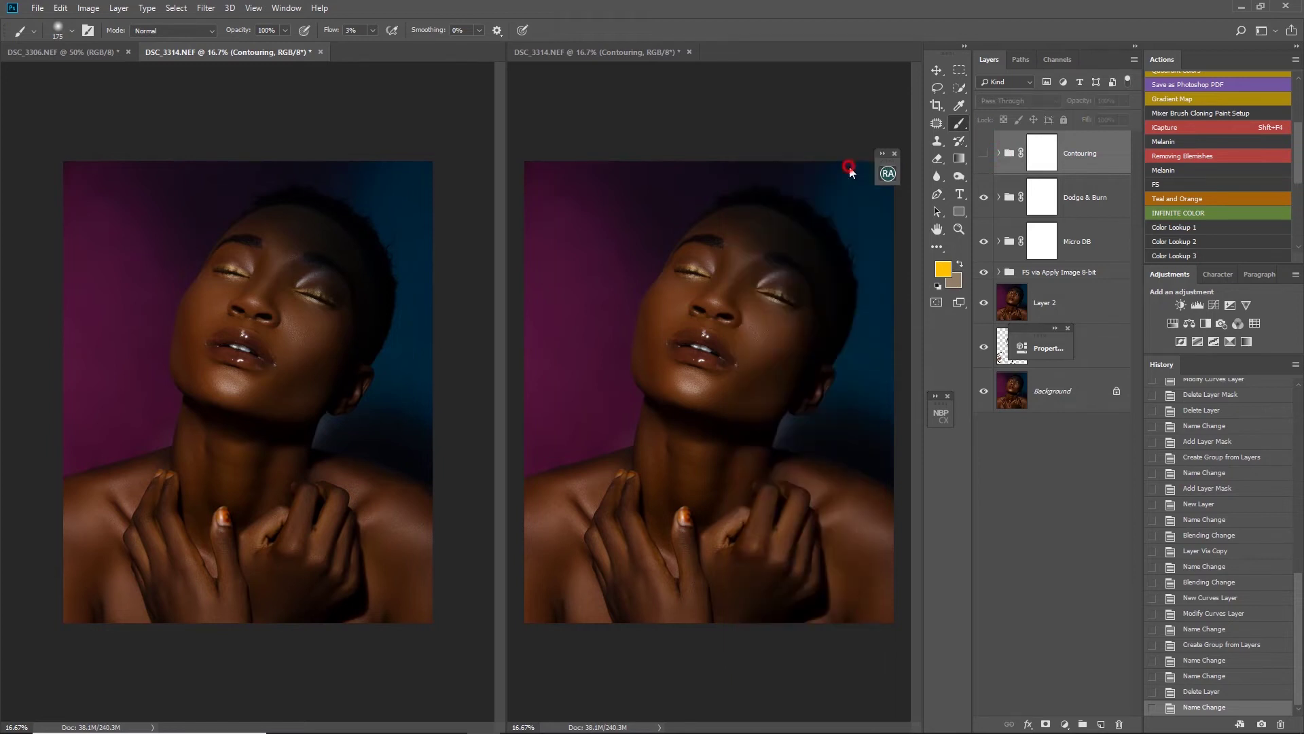
- Show and expand the Contouring group, targeting its Dodge Curve mask
click(983, 153)
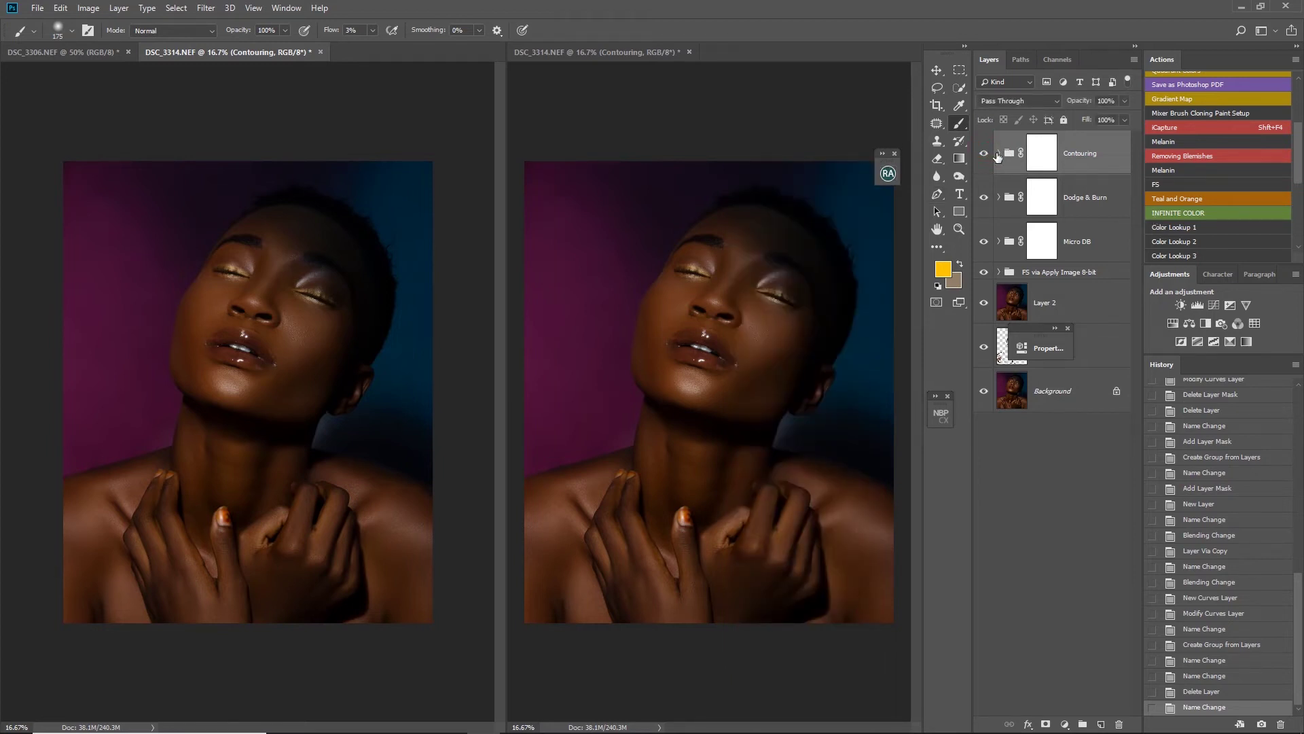
click(999, 154)
click(1078, 212)
click(1017, 101)
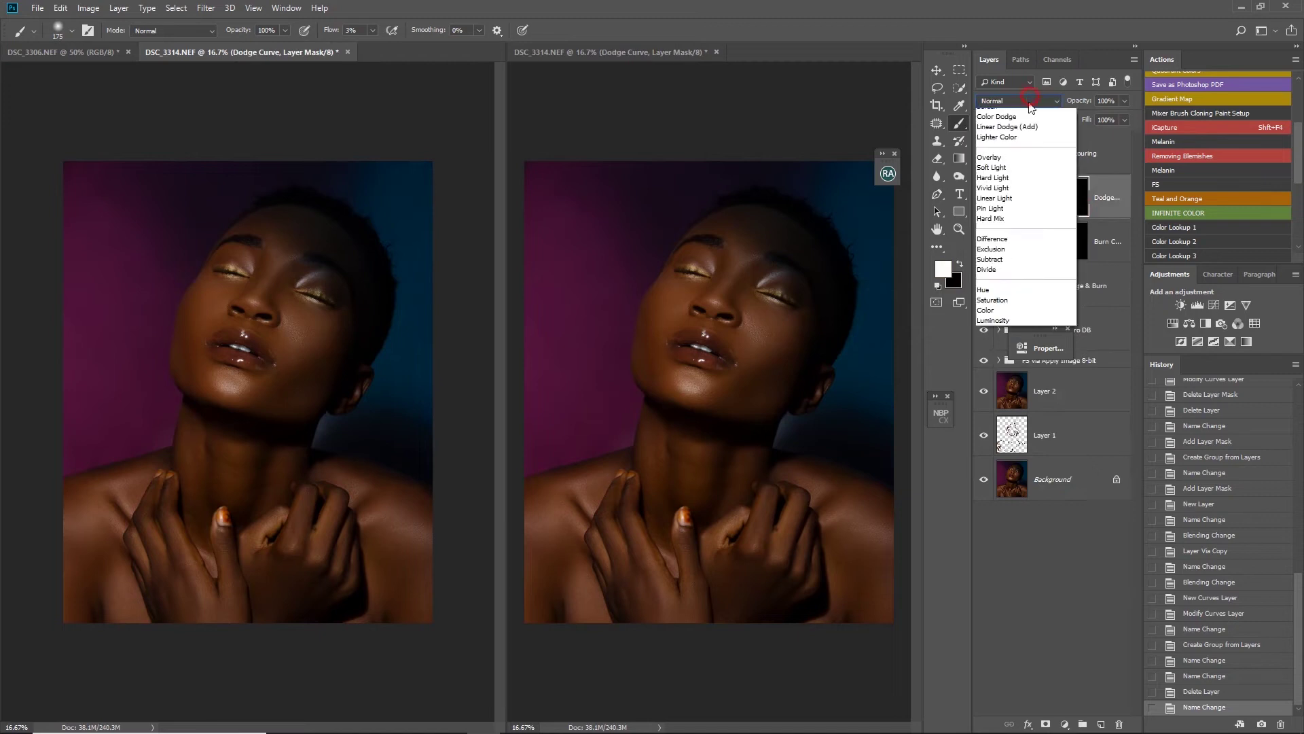
- Set Dodge Curve to Screen, invert its mask to white, and split the Underlying Layer shadow slider at 74
click(1006, 216)
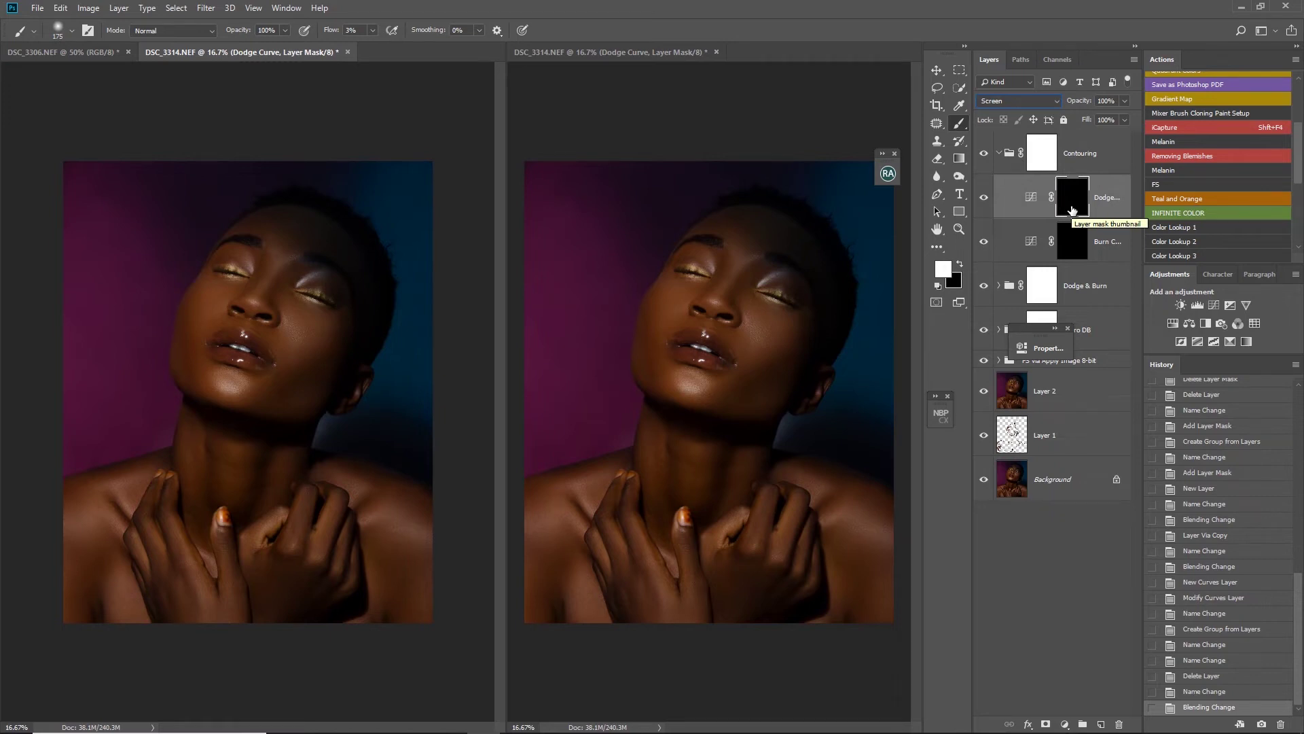
key(ctrl+i)
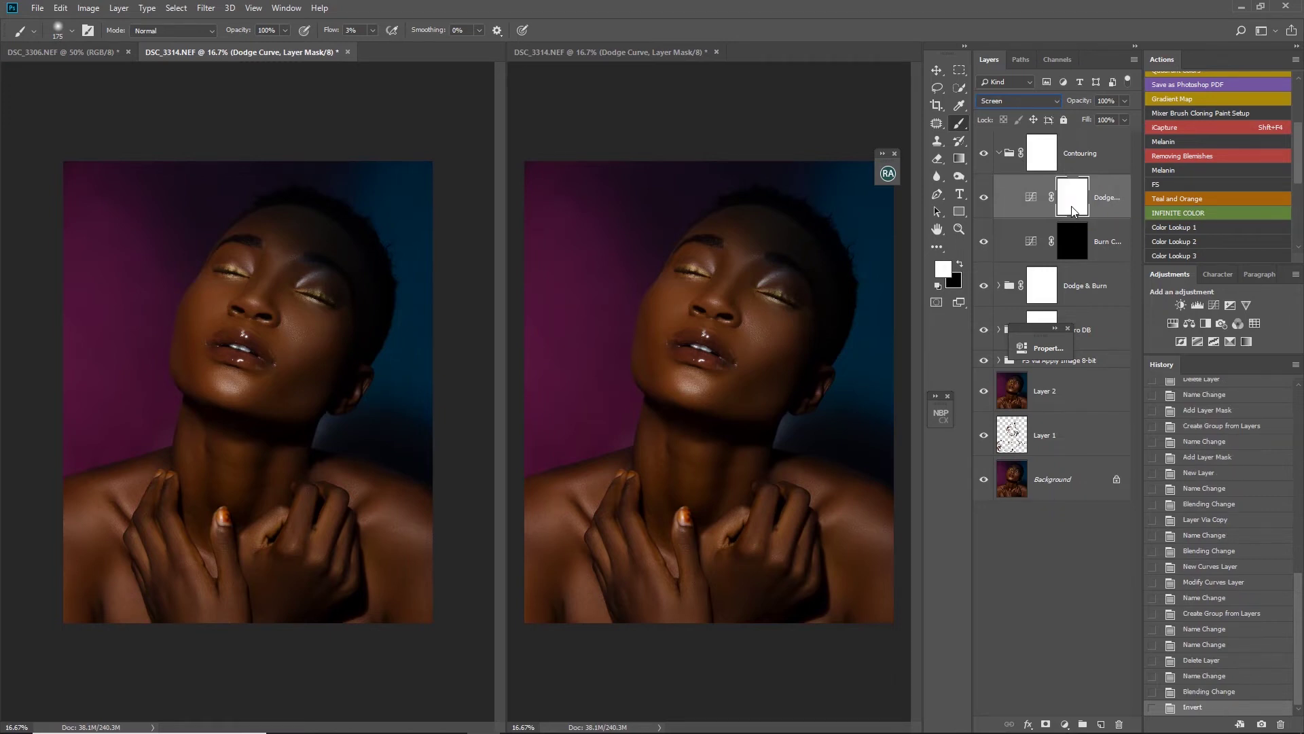
click(1119, 187)
double_click(1104, 189)
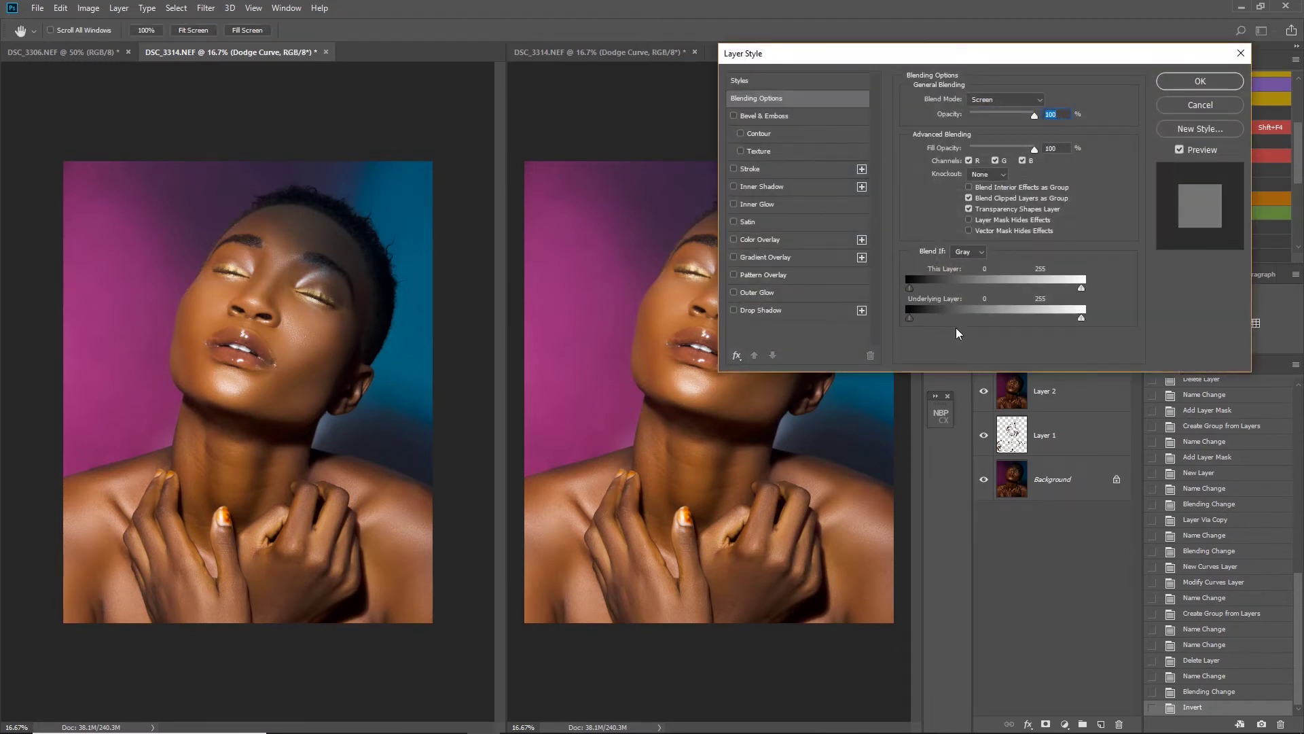
drag(910, 318, 972, 318)
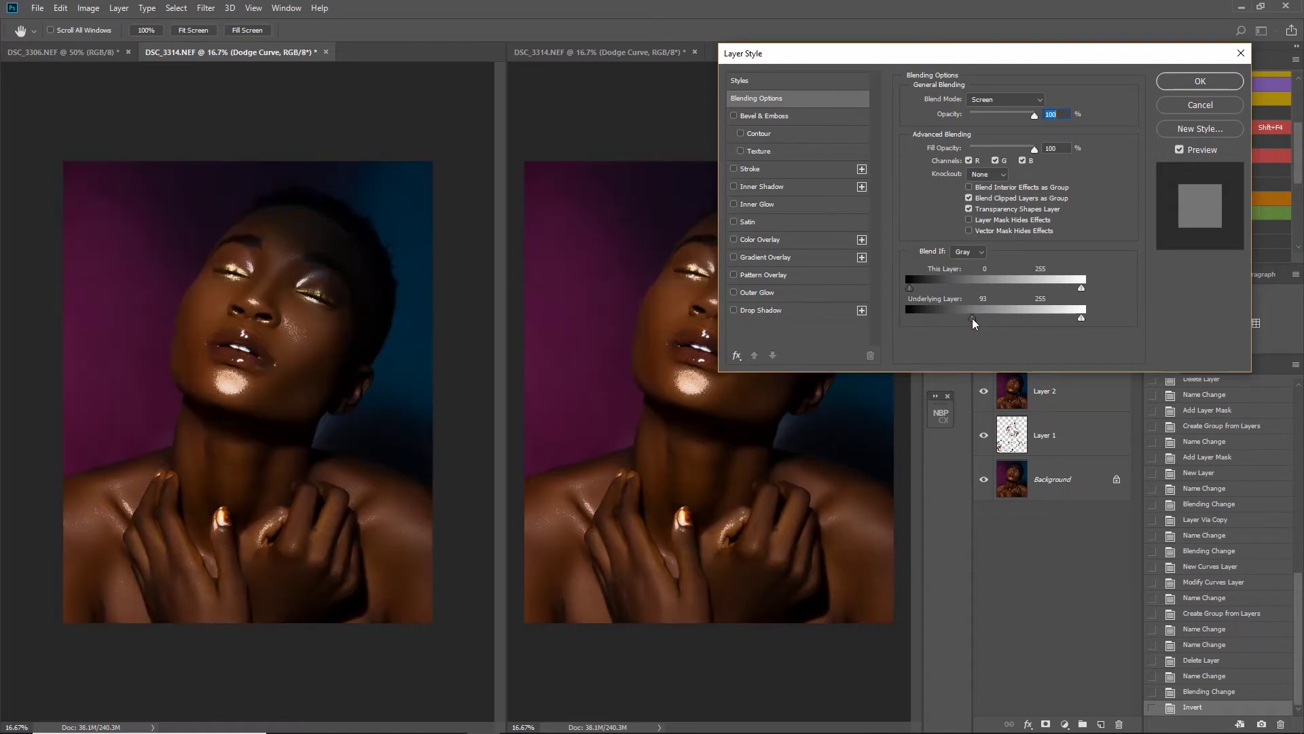
drag(993, 55, 1049, 12)
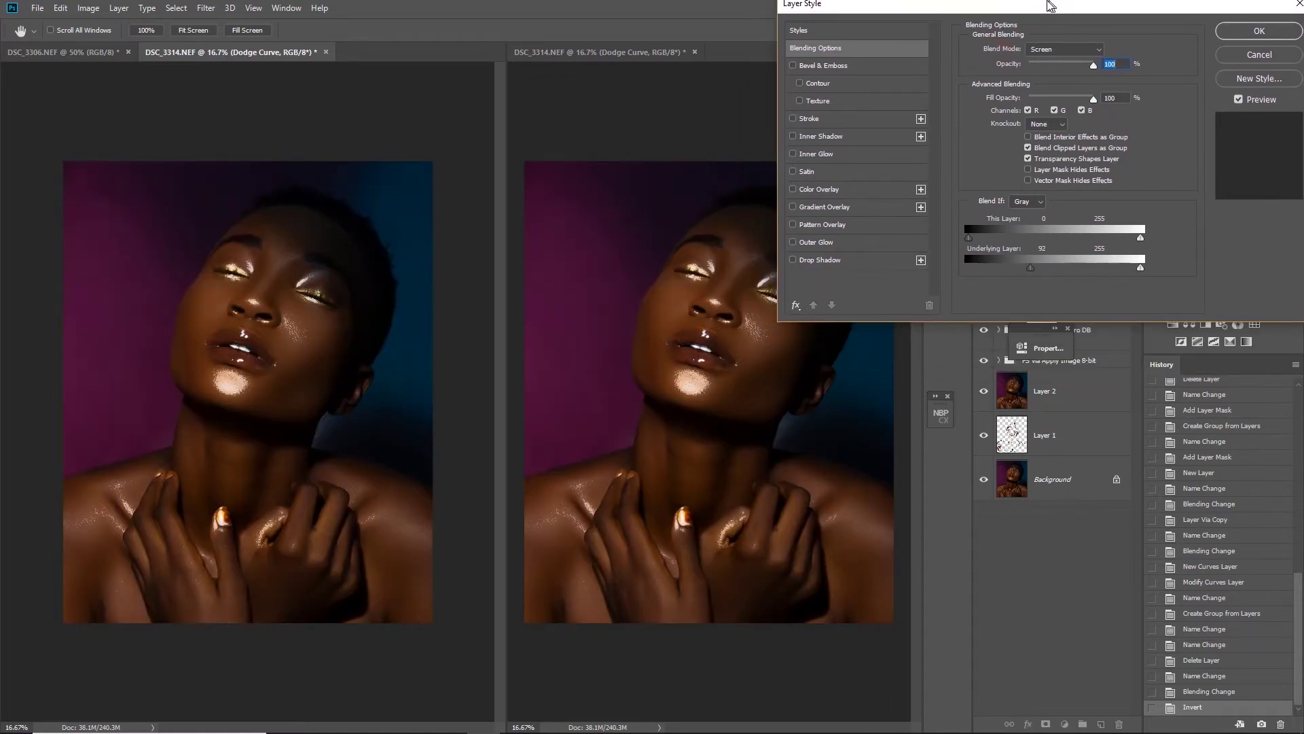
drag(1027, 274, 1015, 275)
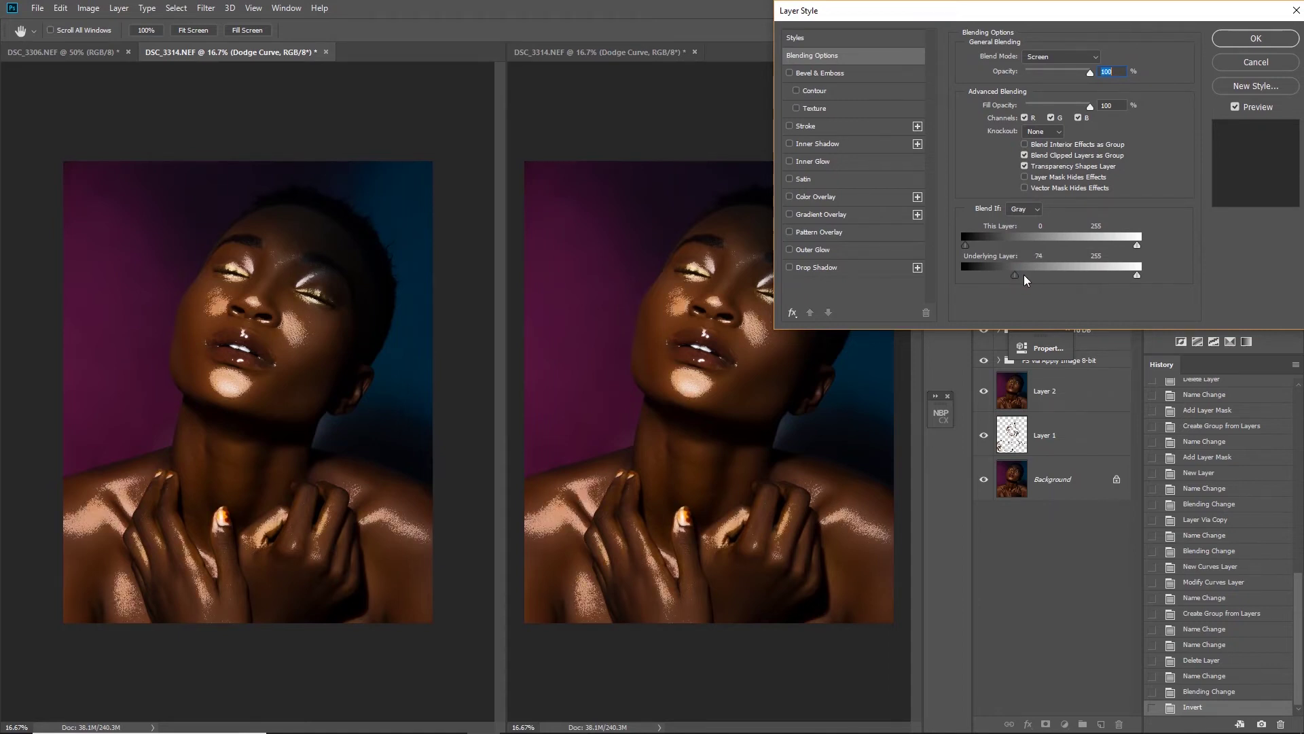
drag(1018, 274, 1137, 275)
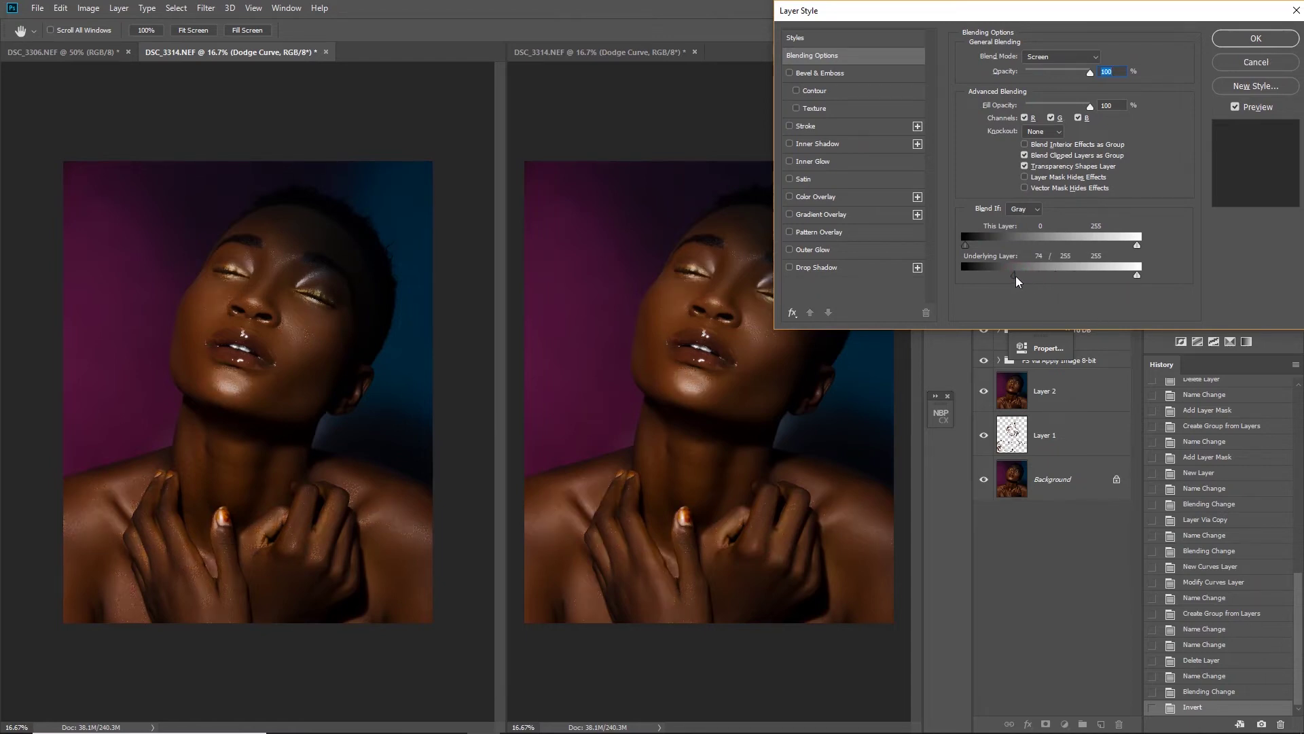
click(1256, 39)
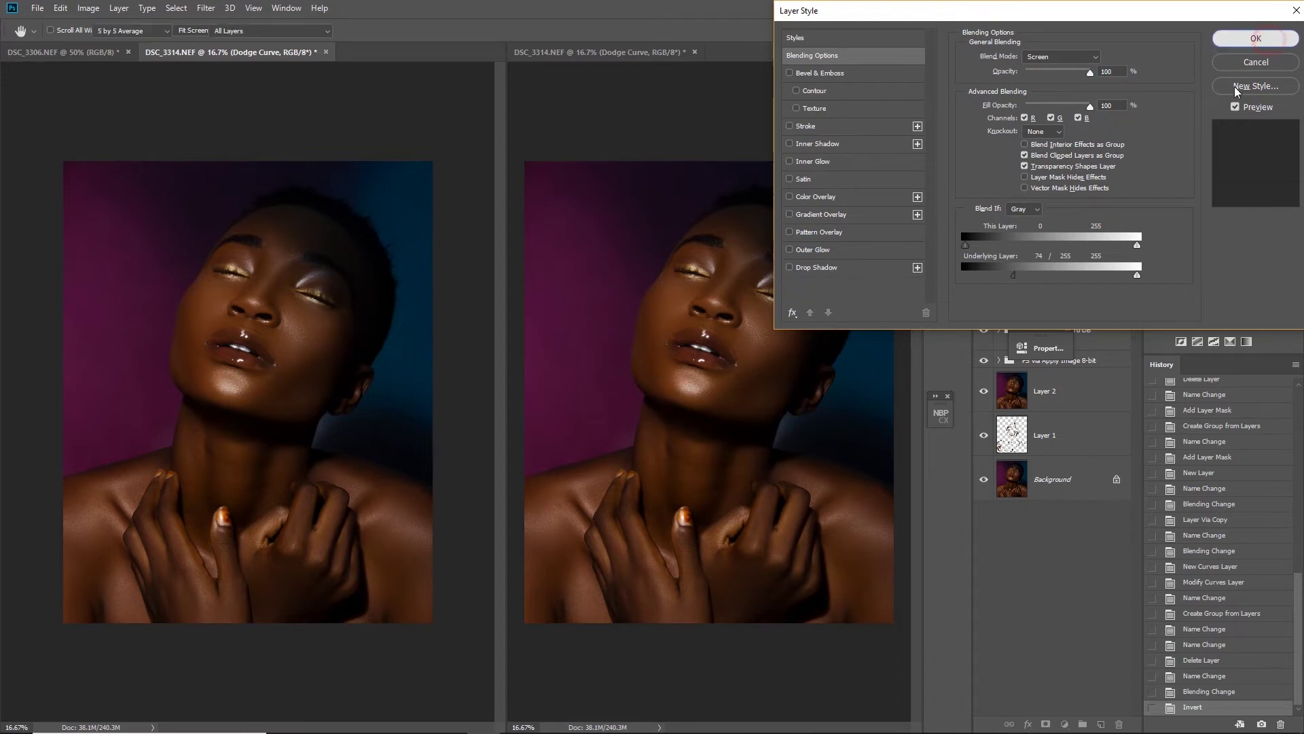
- Compare Dodge Curve on and off, then invert the Burn Curve mask to white
click(984, 197)
click(984, 197)
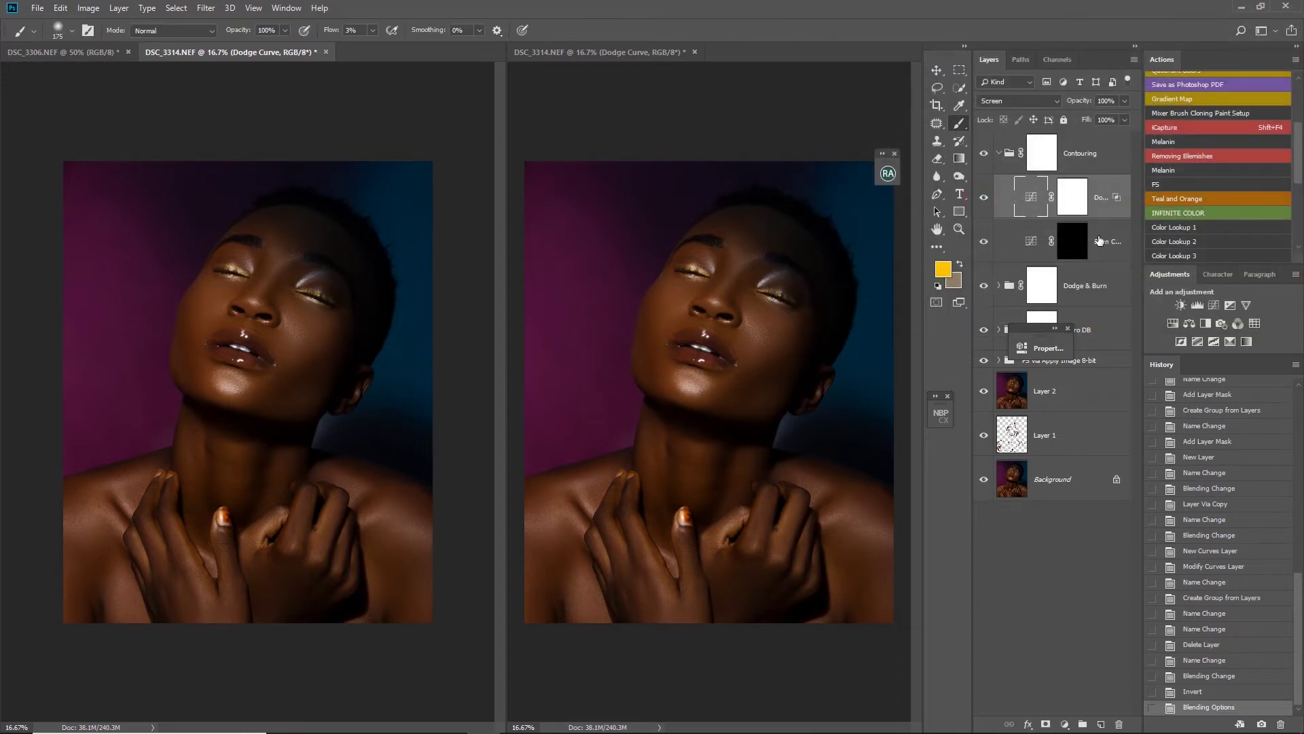
click(1086, 235)
key(ctrl+i)
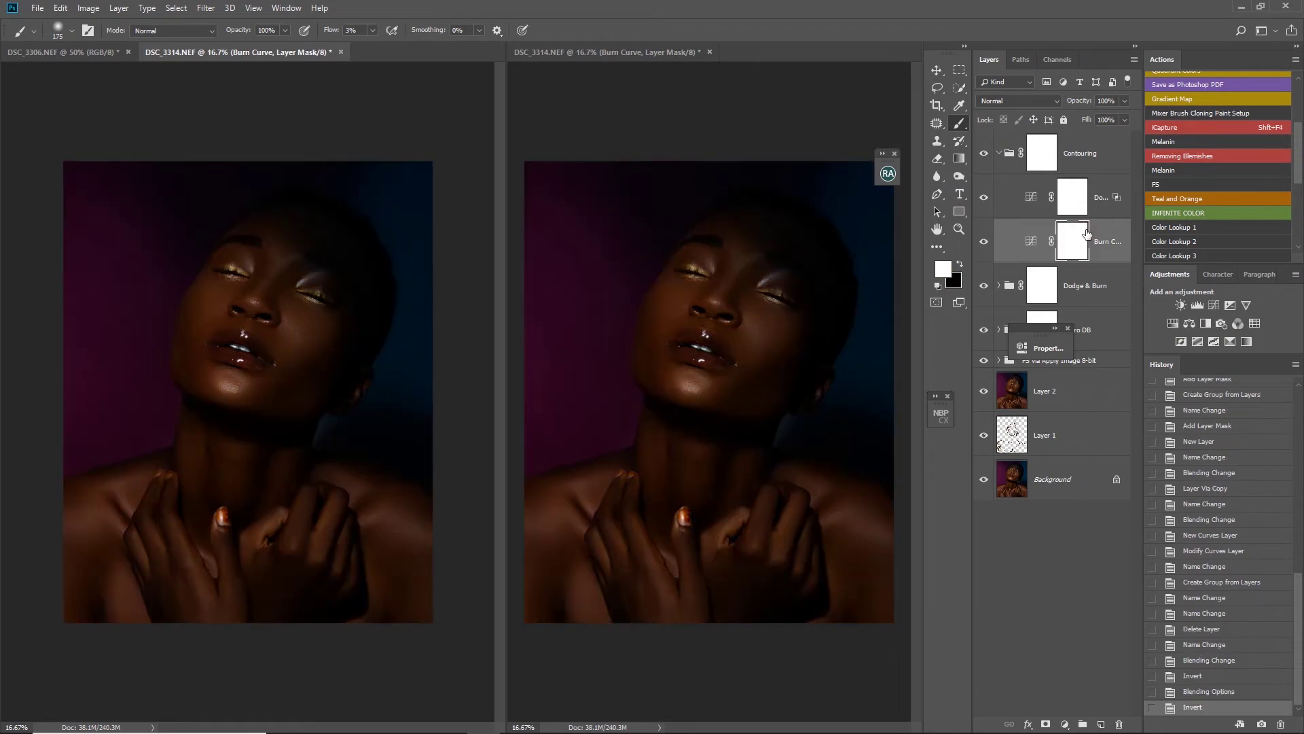
- Set Burn Curve to Multiply and split its Blend If underlying highlight slider to 0/73
click(1030, 99)
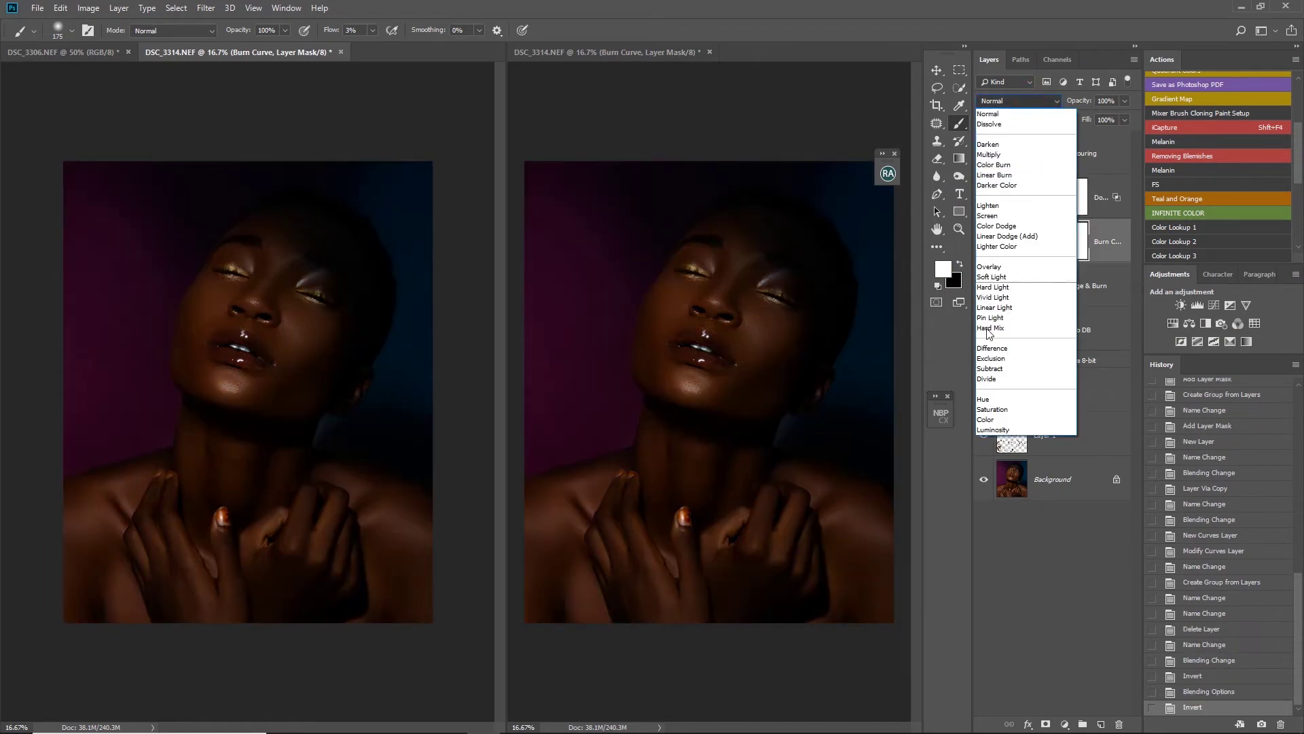
click(989, 154)
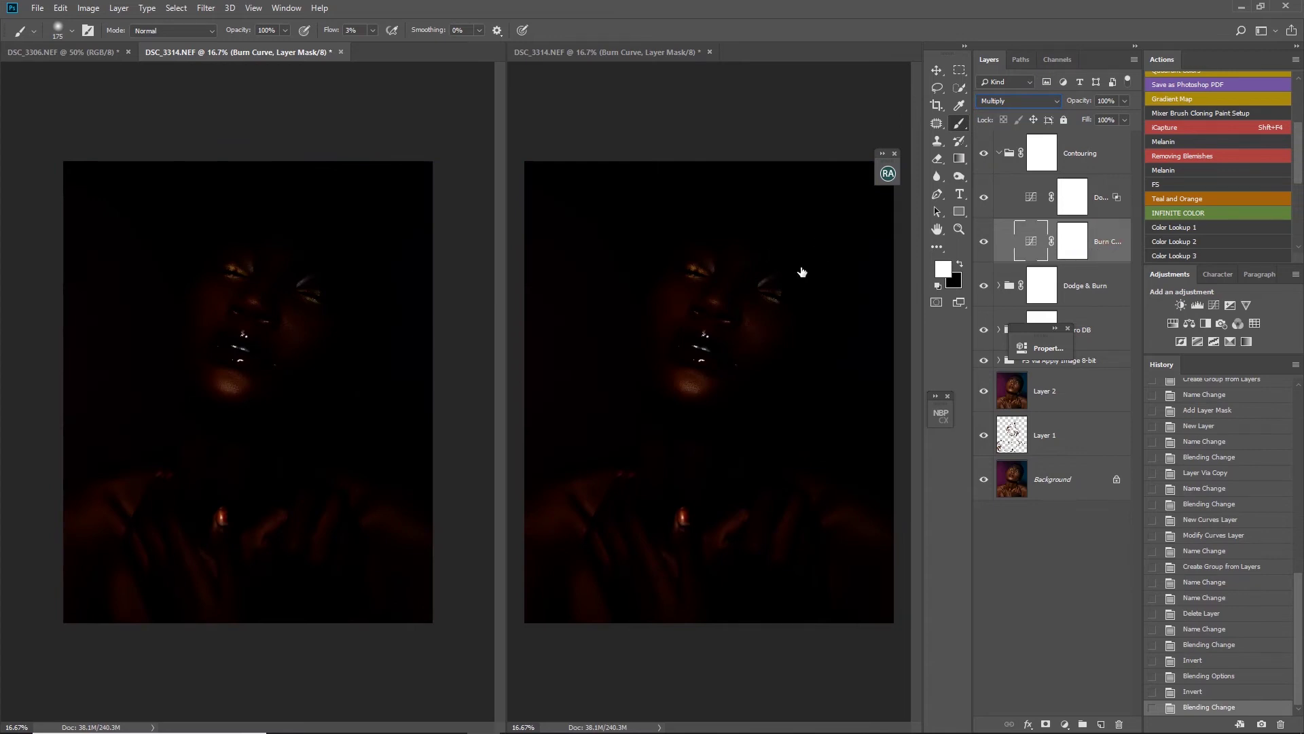
double_click(1118, 235)
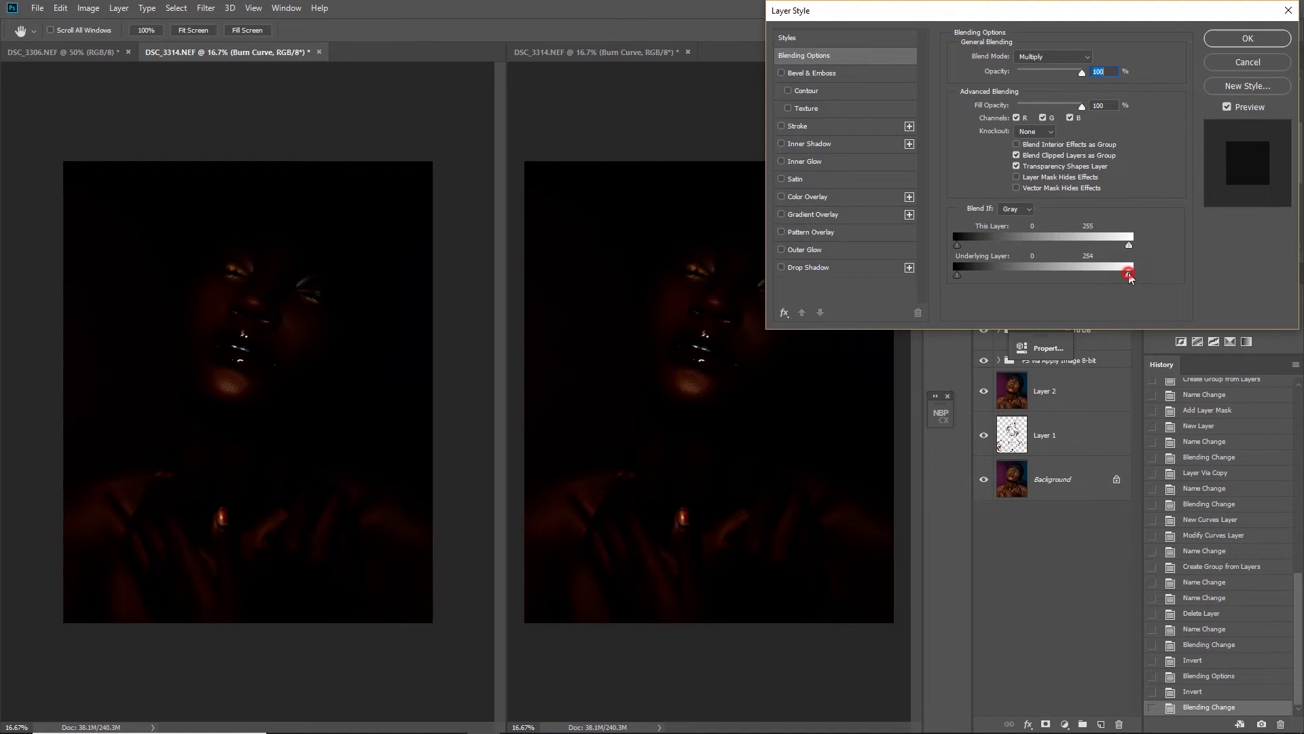
drag(1129, 276, 1005, 279)
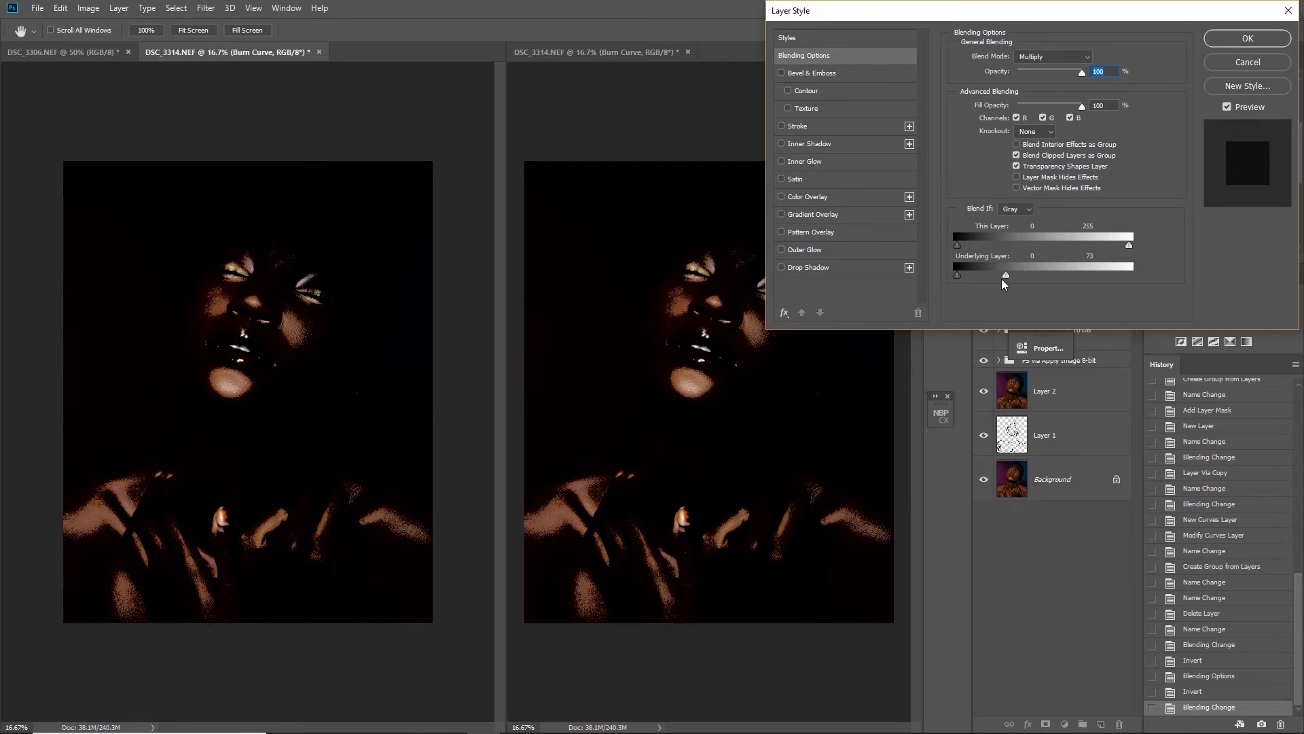
key(alt)
drag(1006, 279, 958, 276)
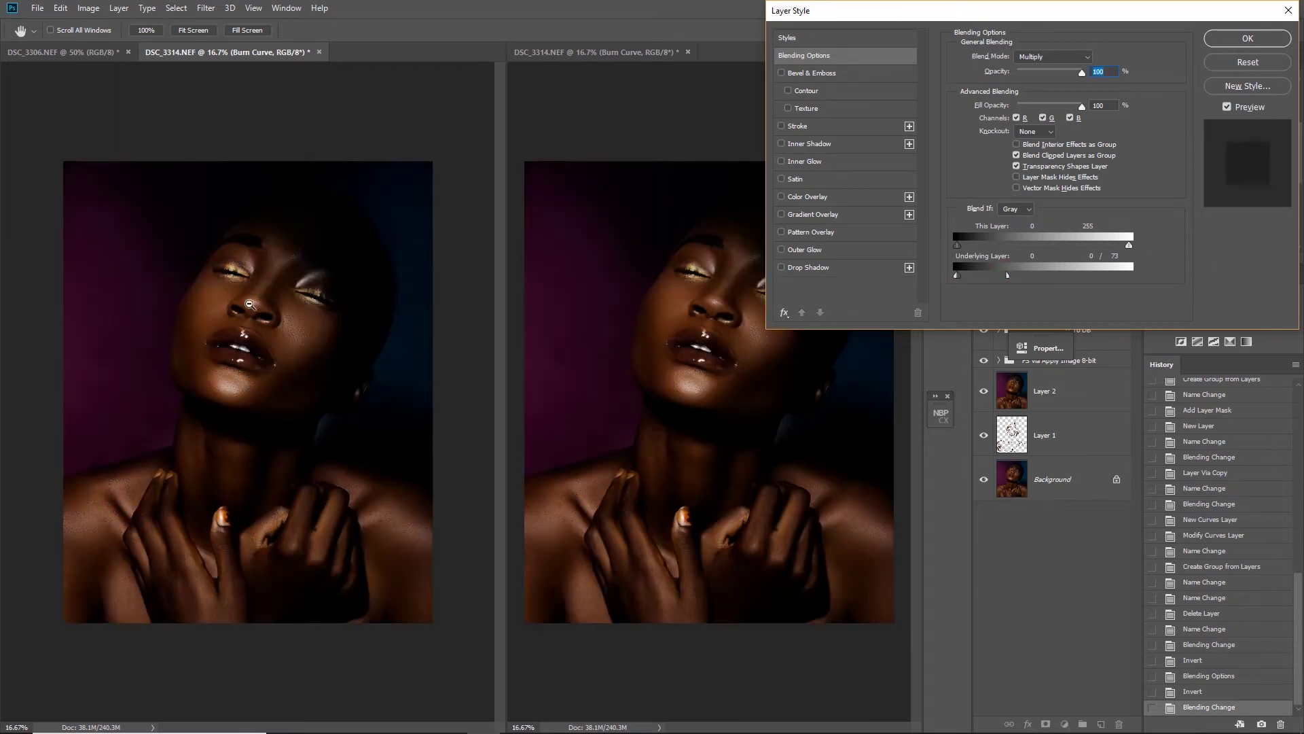
click(1244, 40)
click(1037, 156)
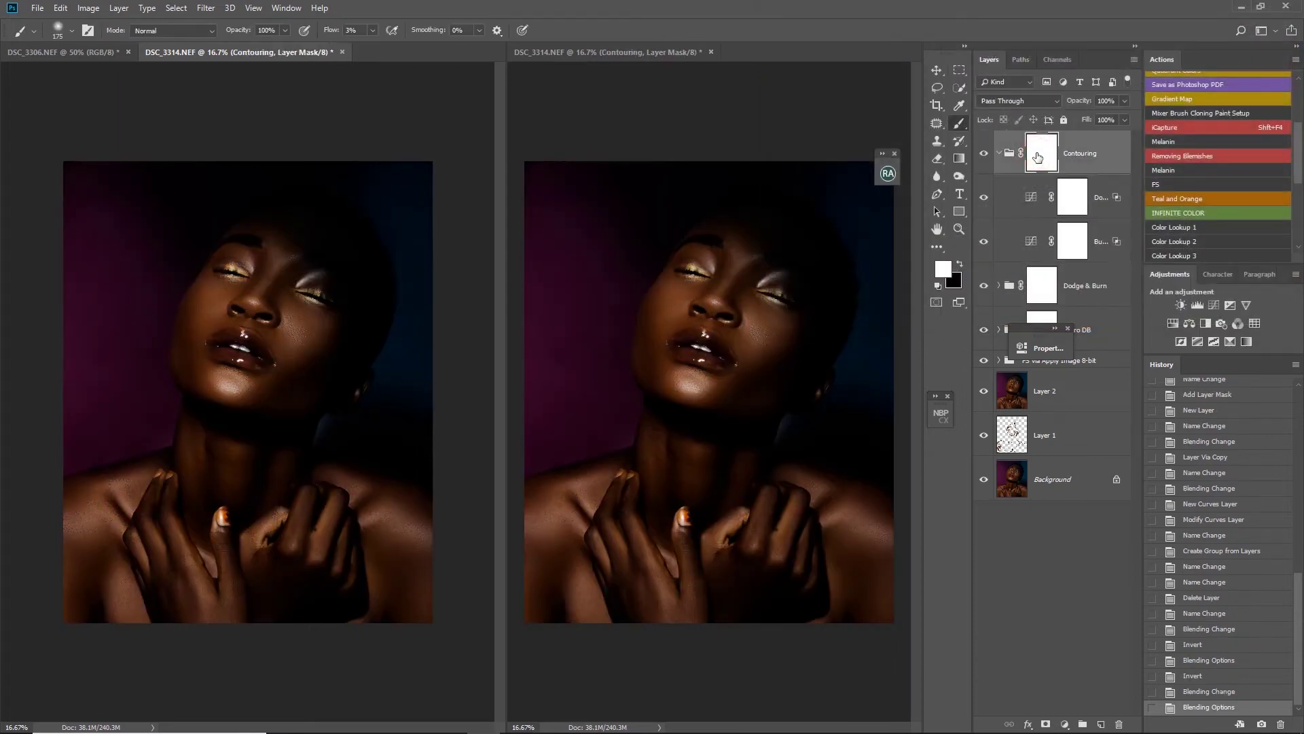
- Apply the merged image into the Contouring group mask and compare with the group toggled off
click(82, 9)
click(133, 207)
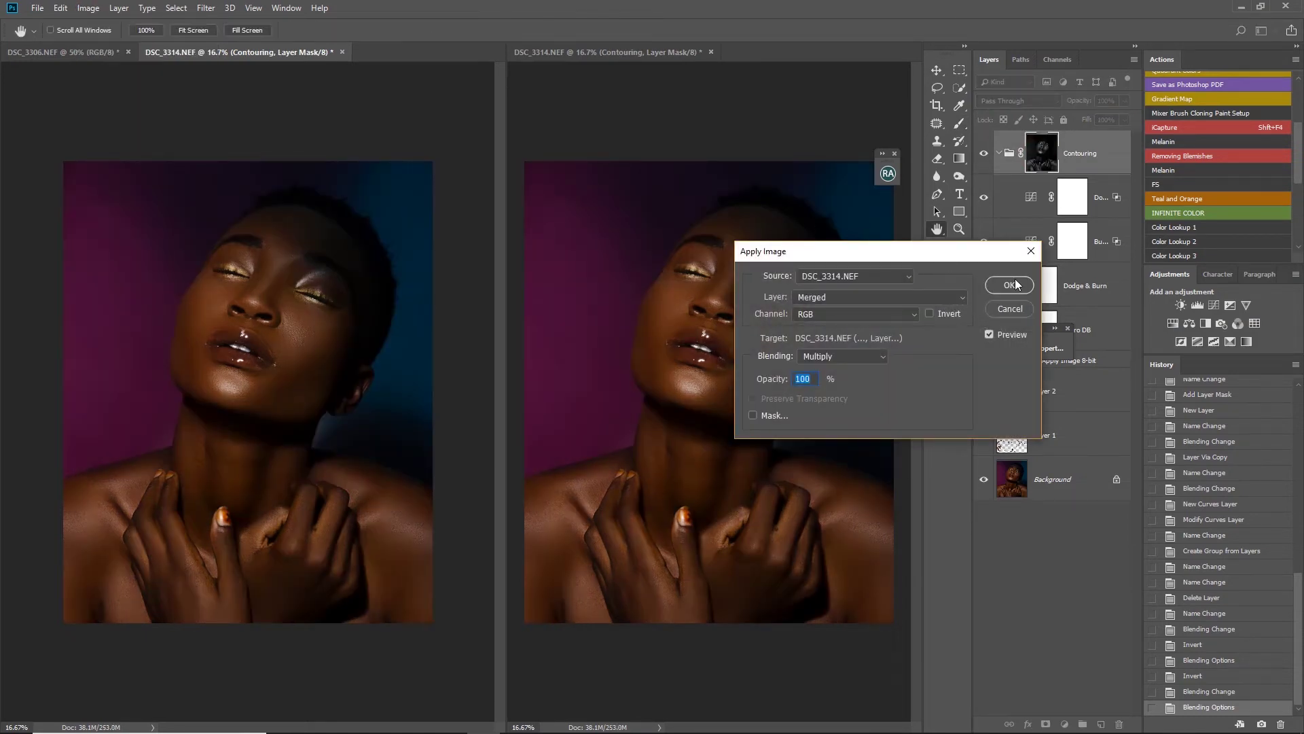
click(1014, 284)
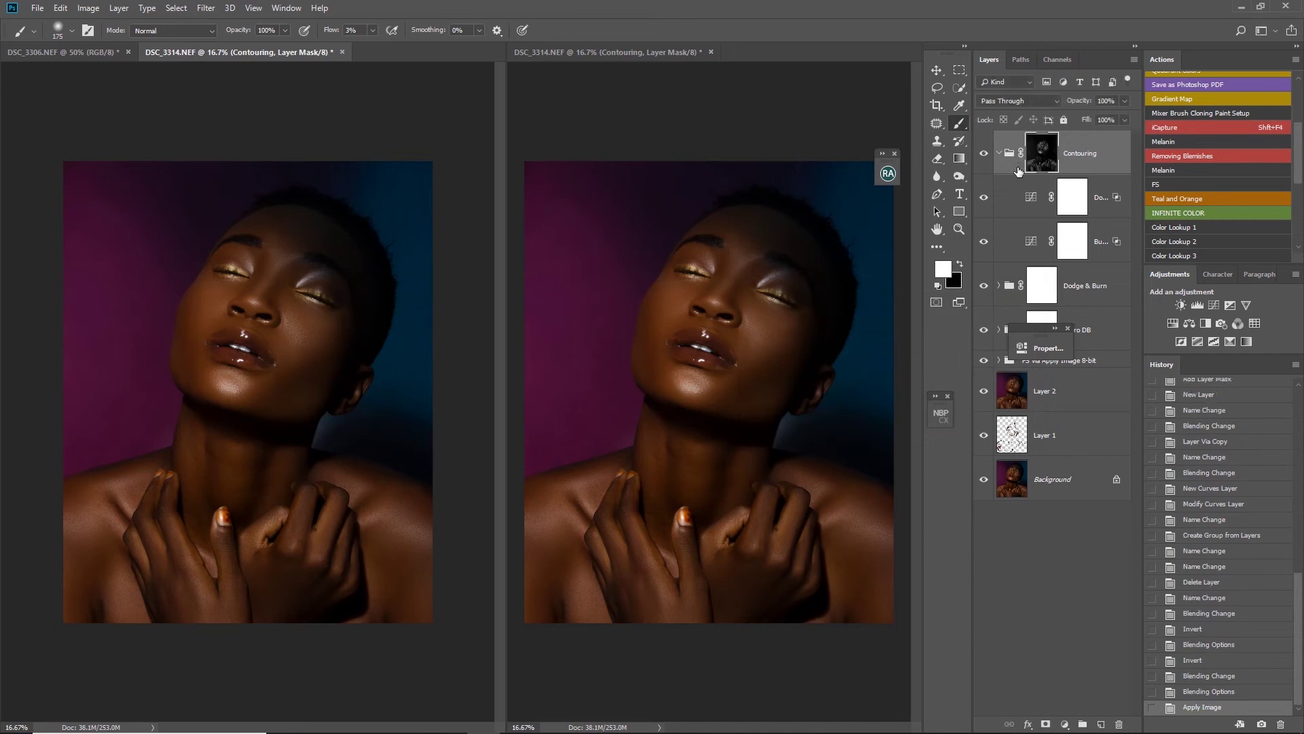
click(982, 154)
click(982, 155)
click(982, 155)
click(983, 155)
click(982, 155)
click(982, 155)
- Lower the Contouring group's opacity to 50% and check it by toggling visibility
click(1112, 101)
text(50)
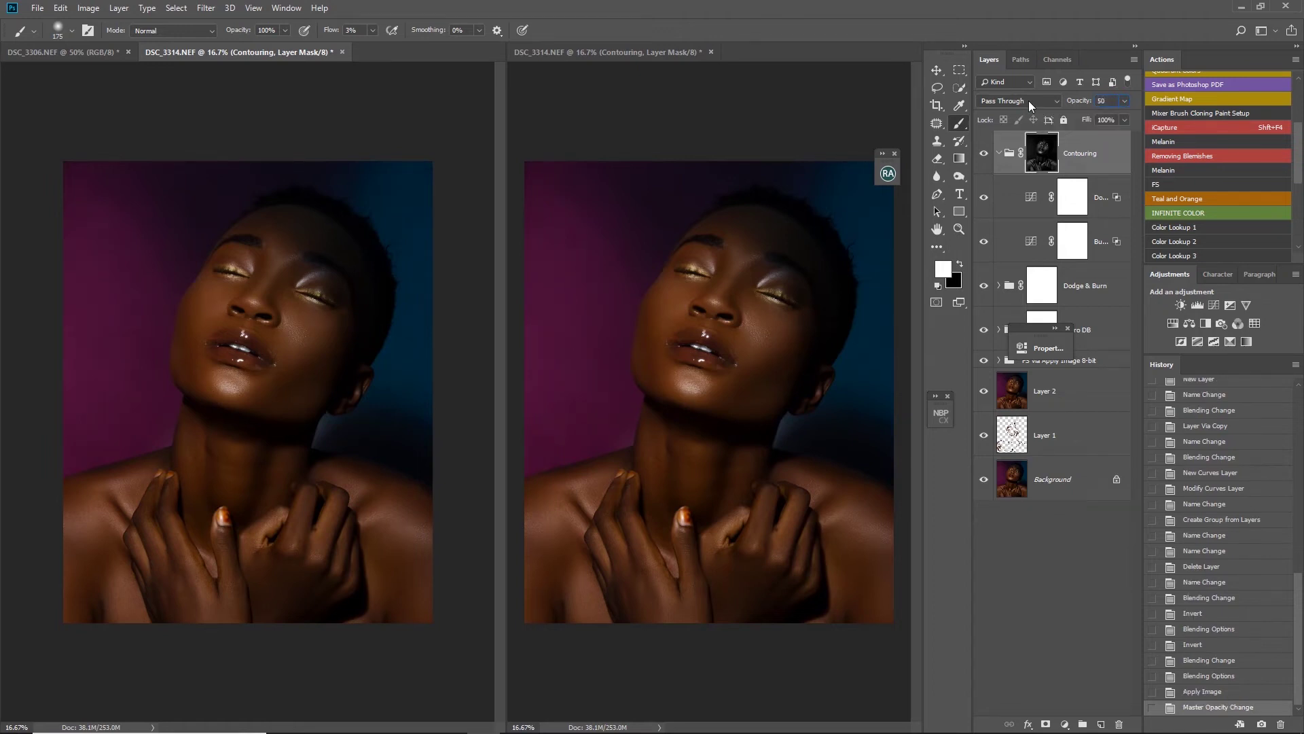
click(982, 157)
click(981, 157)
click(983, 158)
- Compare the full retouch against the original Background layer shown alone
click(983, 157)
alt+click(989, 483)
alt+click(989, 482)
alt+click(989, 482)
alt+click(990, 482)
- Compare before/after zoomed in on the face, then fit the view and collapse Contouring
key(ctrl+plus)
key(ctrl+plus)
key(ctrl+plus)
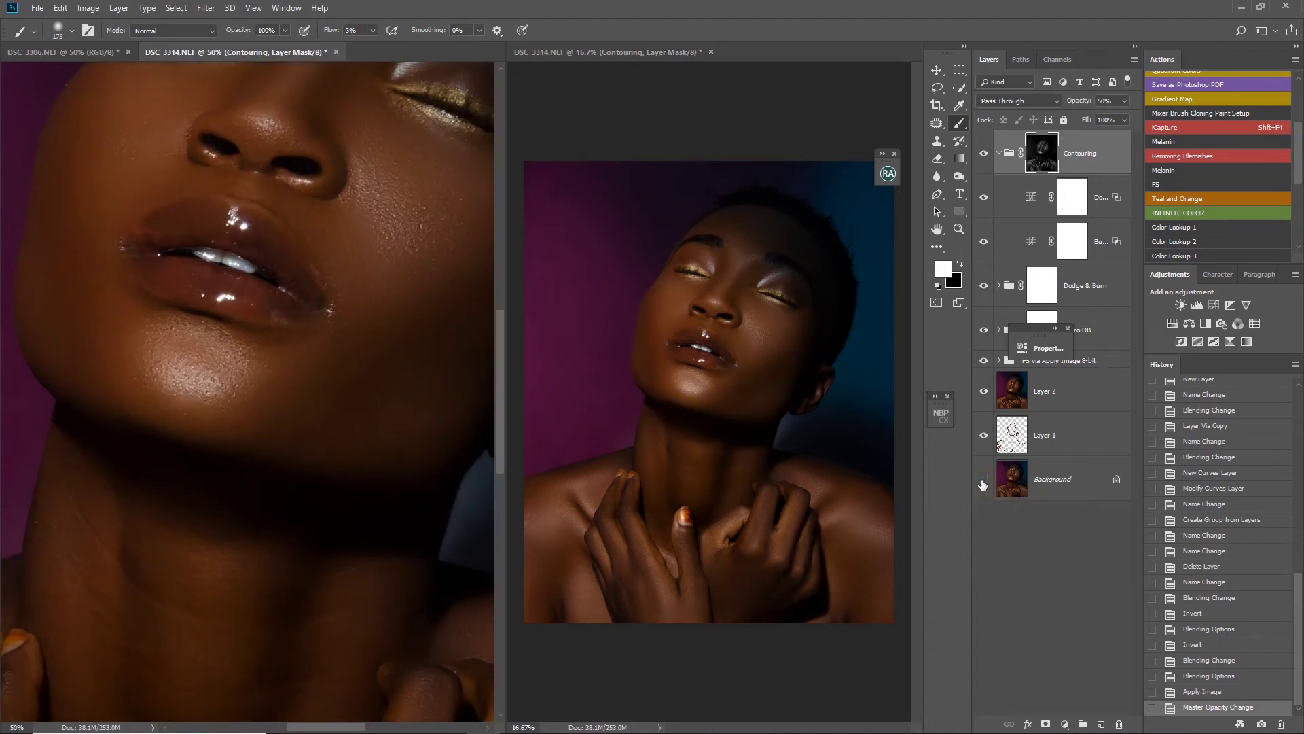
alt+click(983, 481)
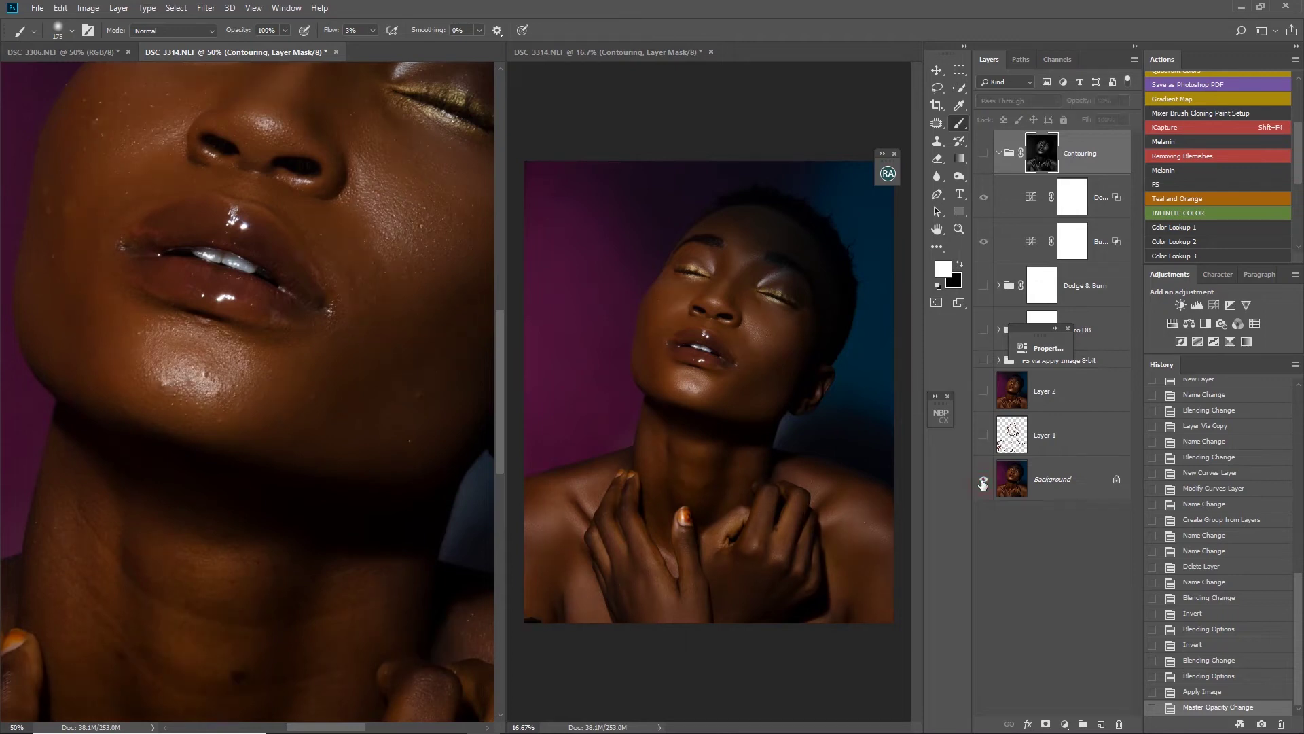
alt+click(983, 482)
alt+click(983, 482)
alt+click(983, 482)
alt+click(983, 483)
alt+click(983, 482)
alt+click(983, 483)
alt+click(982, 483)
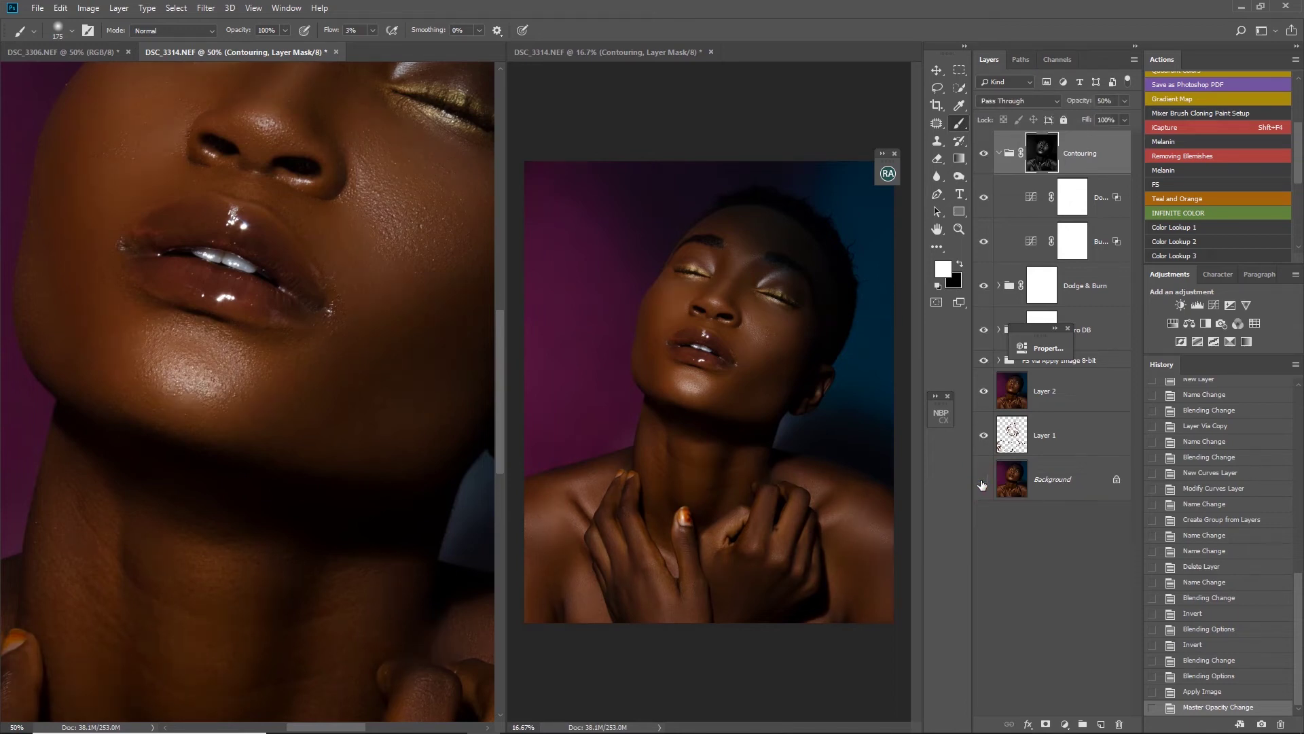
key(ctrl+0)
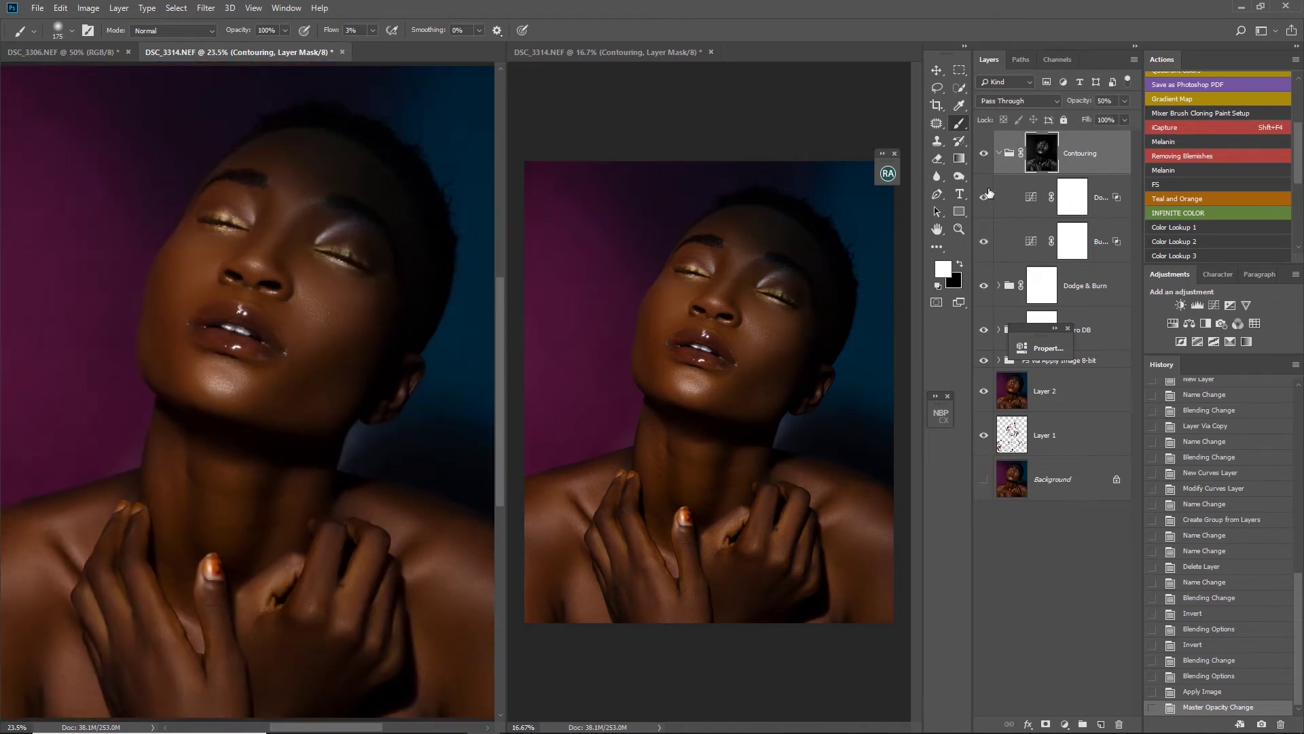
click(998, 152)
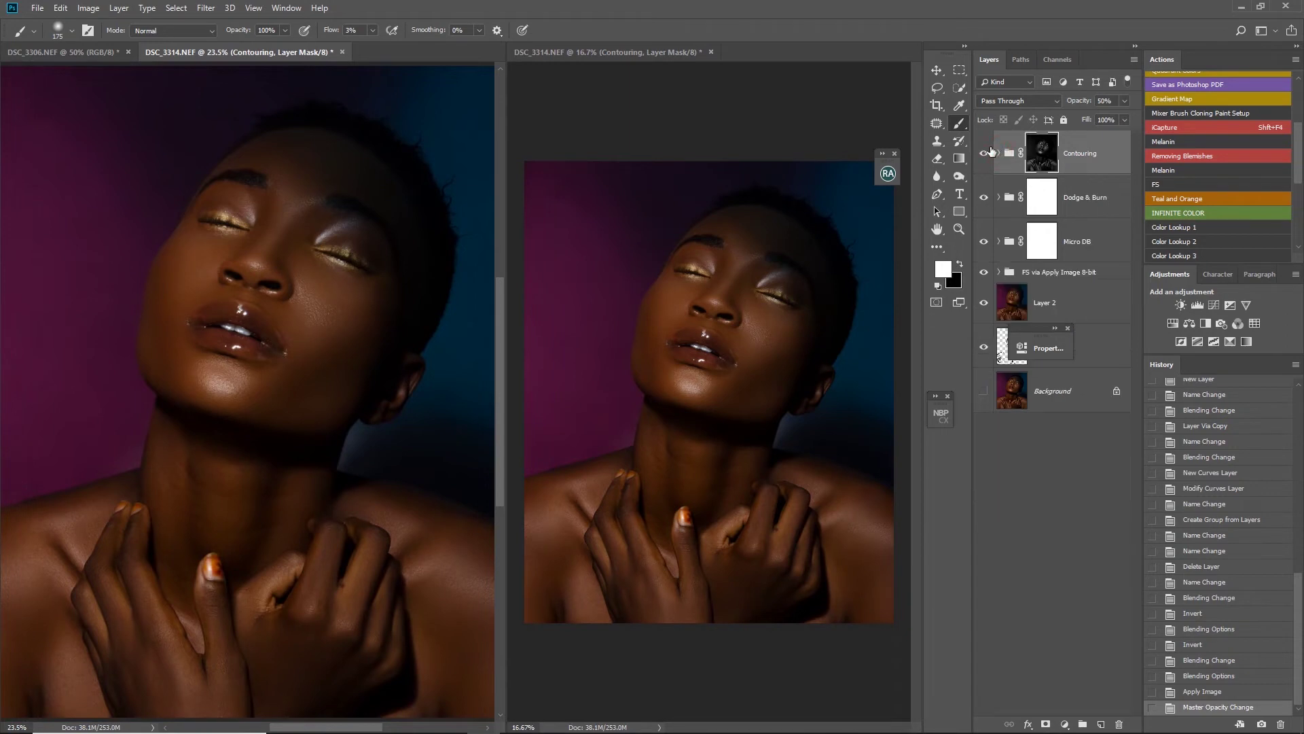
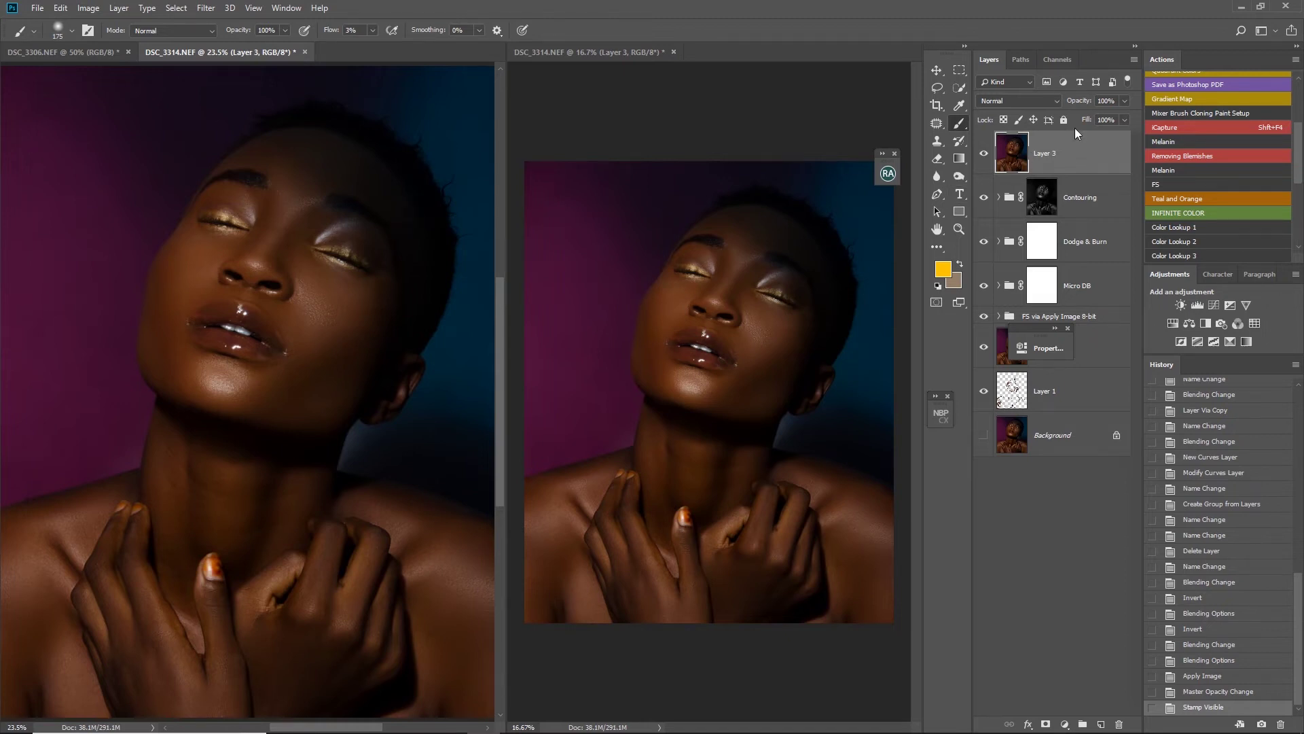
- Apply a High Pass filter with a 10-pixel radius to Layer 3
click(216, 9)
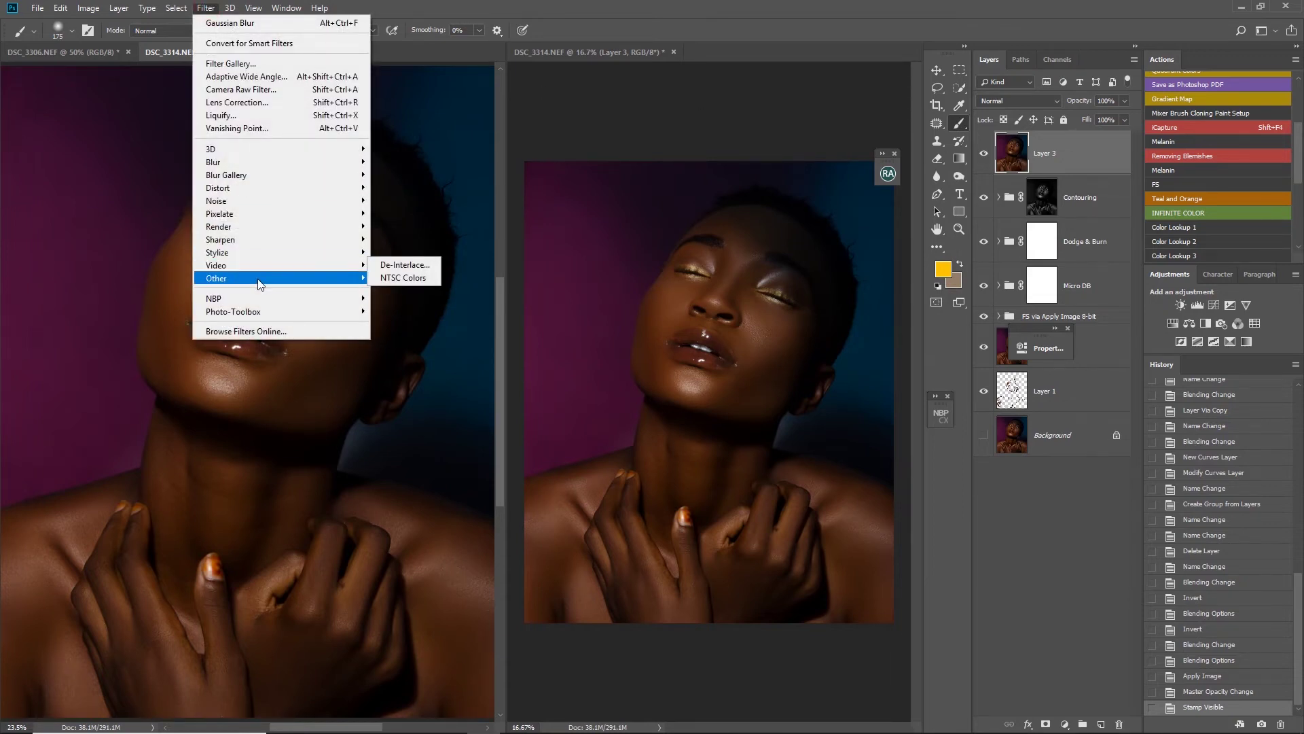
mouse_move(260, 283)
click(401, 293)
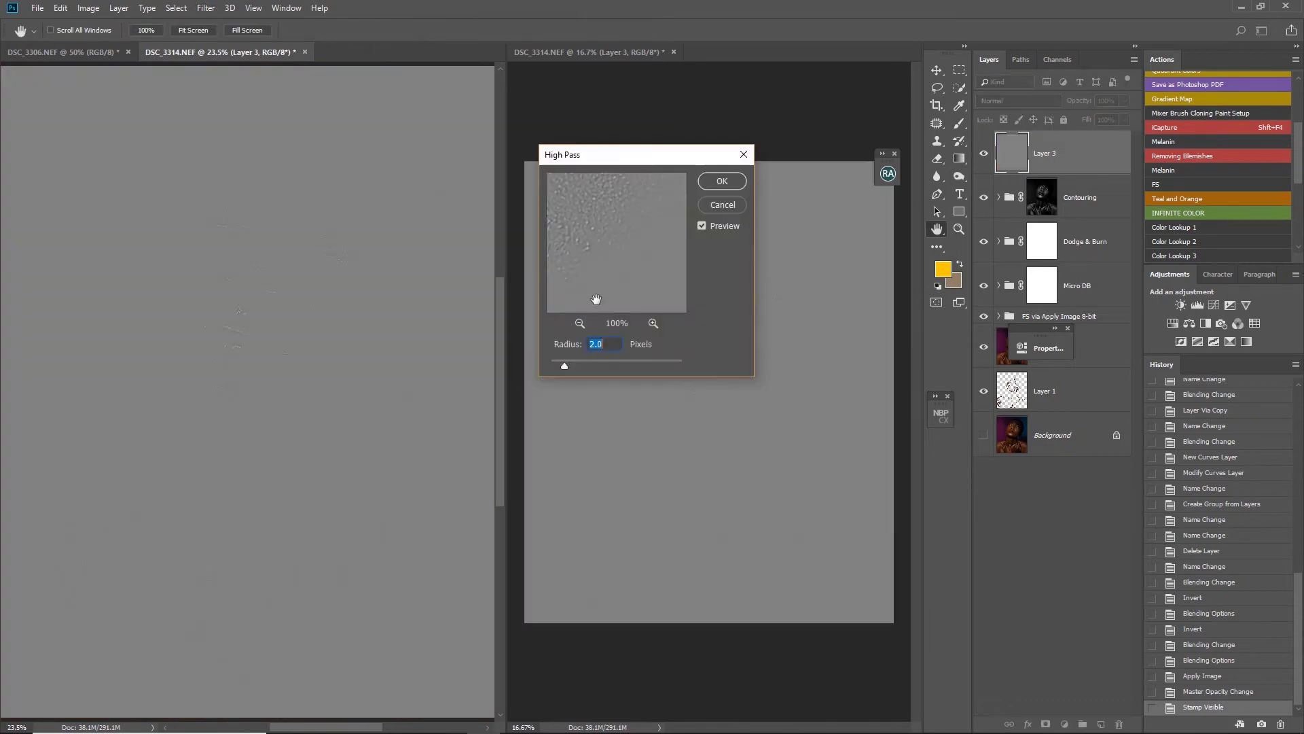
text(10)
key(Return)
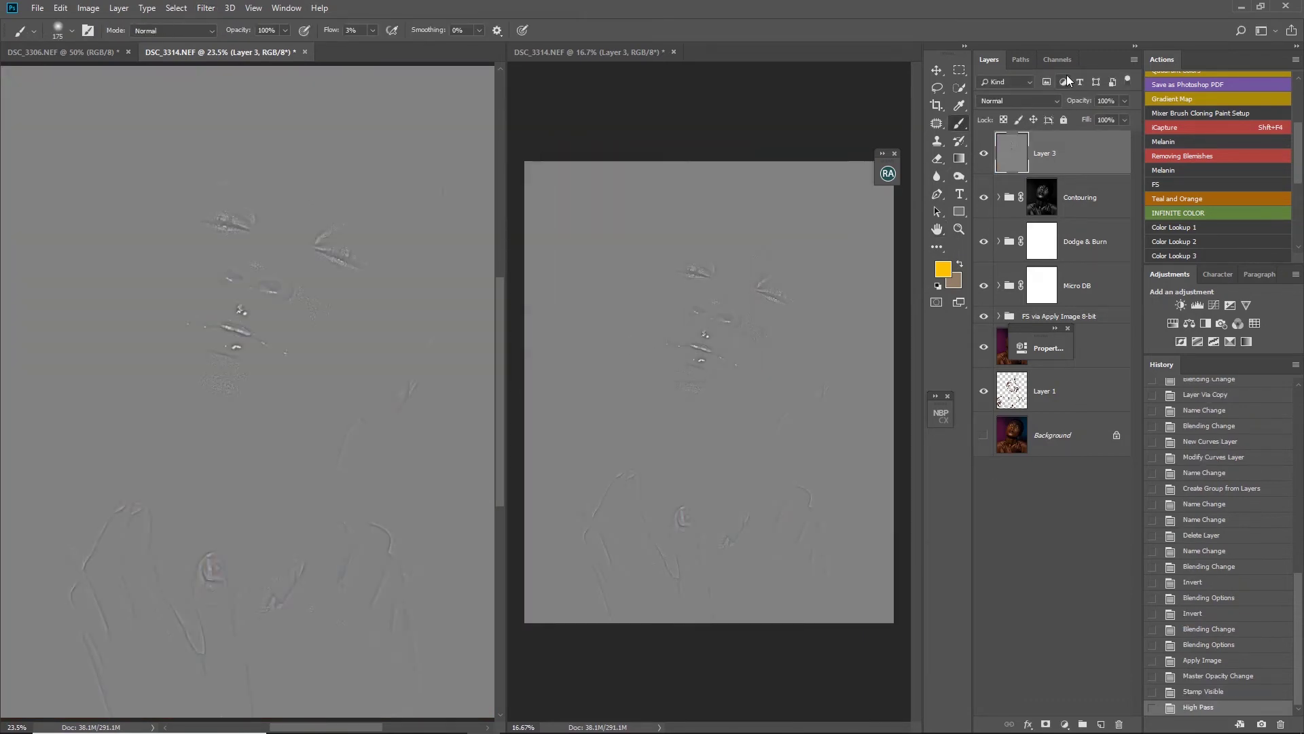
- Blend Layer 3 in Overlay at 50% opacity and give it a black hide-all mask
click(1049, 102)
click(1024, 266)
click(1107, 100)
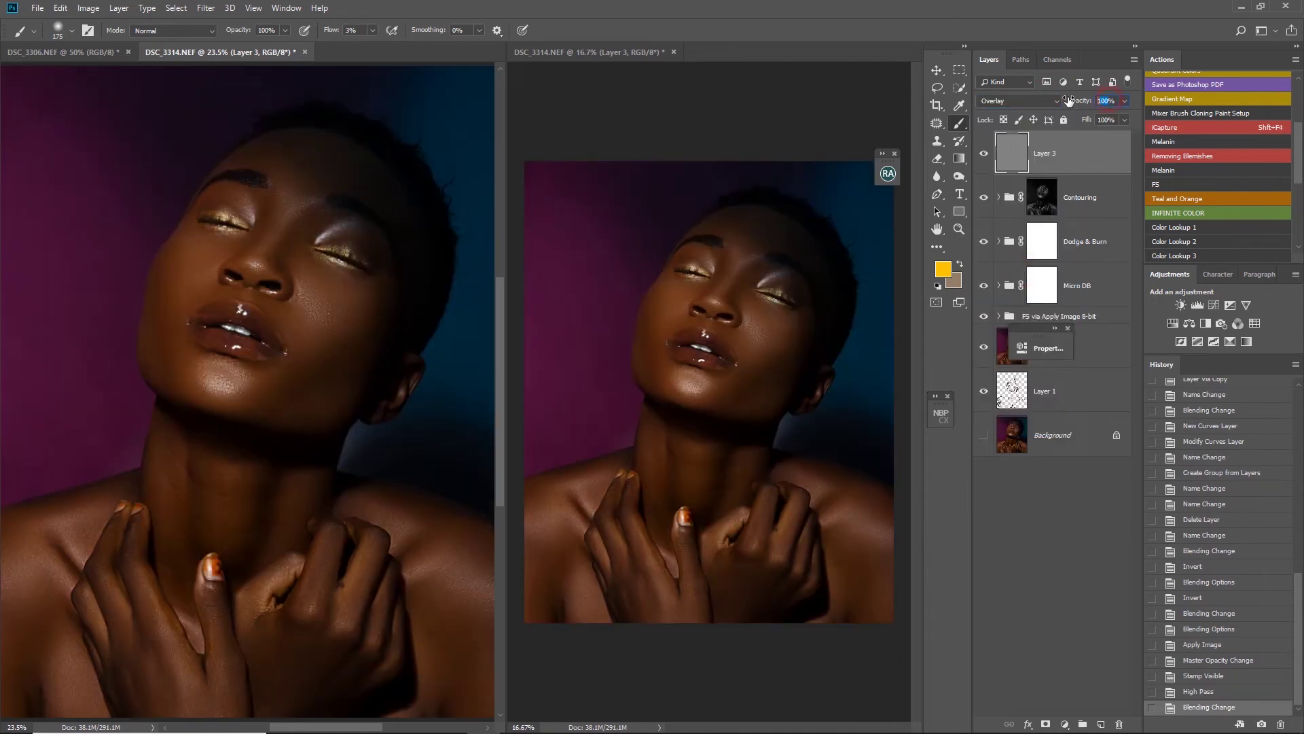
text(59)
key(Return)
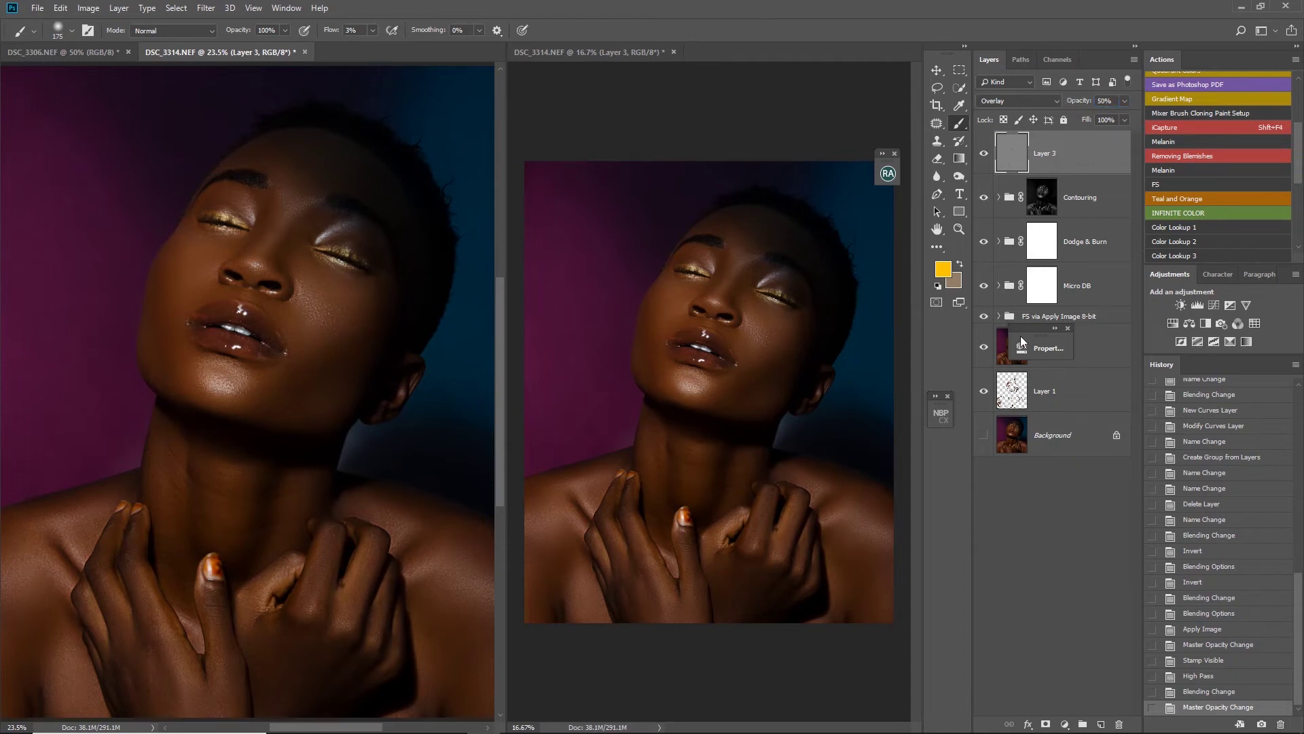
alt+click(1046, 723)
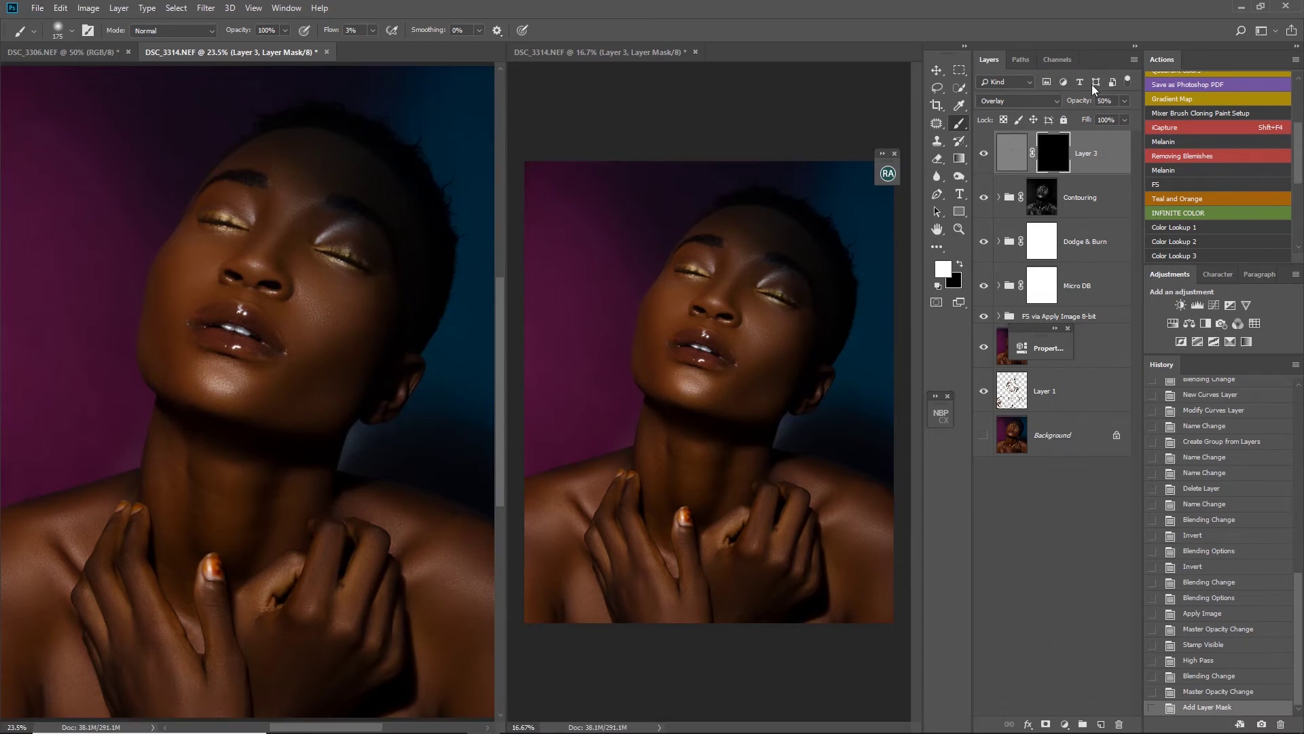
- Set the Brush to 100% flow and paint white on the mask over the right eye
click(961, 125)
drag(330, 30, 780, 51)
key(bracketright)
key(bracketright)
key(bracketright)
- Paint the sharpening in over the left eye and eyelid with a smaller brush
key(bracketright)
key(bracketright)
key(bracketright)
key(bracketright)
click(345, 247)
key(bracketleft)
click(344, 238)
key(bracketleft)
click(342, 256)
key(bracketleft)
key(bracketleft)
key(bracketleft)
key(bracketleft)
key(bracketleft)
key(bracketleft)
click(346, 258)
click(347, 258)
click(348, 258)
click(348, 258)
key(bracketright)
key(bracketright)
key(bracketright)
key(bracketright)
key(bracketright)
key(bracketright)
key(bracketright)
key(bracketright)
key(bracketright)
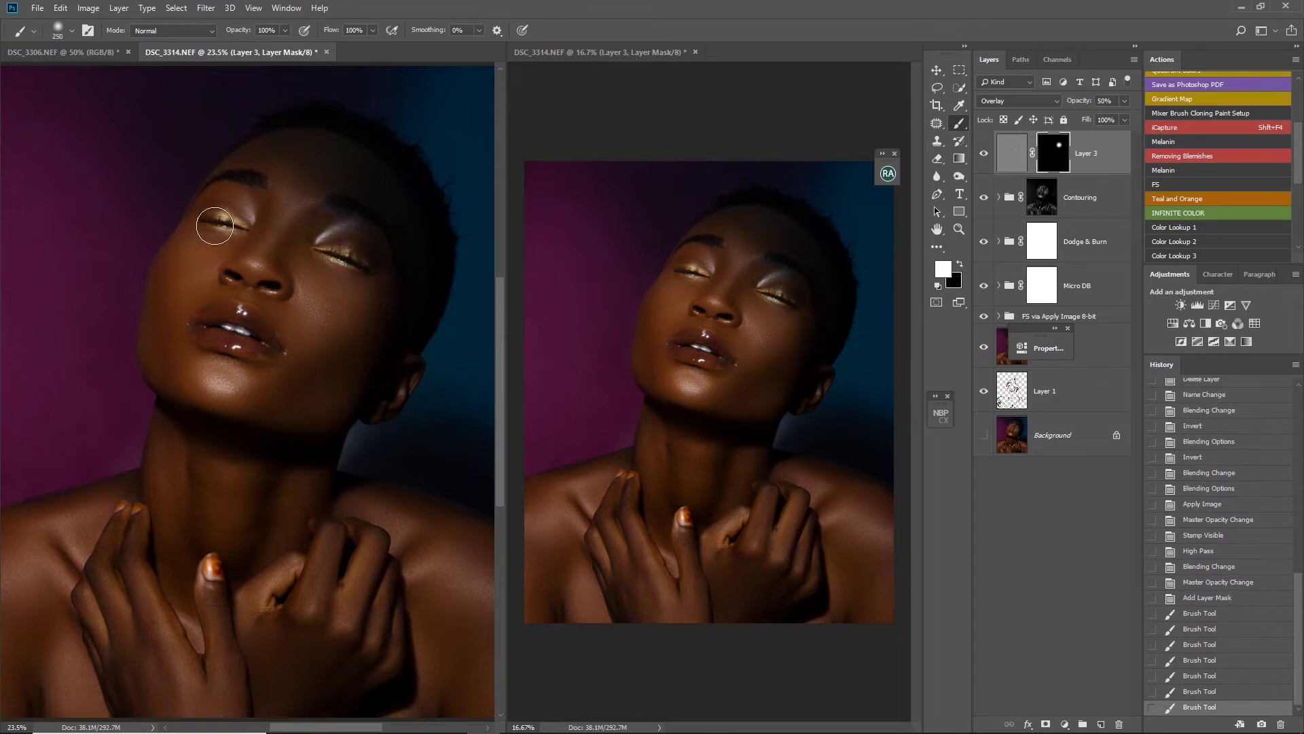
key(bracketleft)
key(bracketleft)
key(bracketleft)
key(bracketleft)
key(bracketleft)
click(225, 219)
click(225, 218)
click(226, 218)
click(226, 218)
key(bracketleft)
key(bracketleft)
key(bracketleft)
key(bracketleft)
key(bracketleft)
key(bracketleft)
click(228, 218)
click(232, 219)
click(235, 217)
click(217, 218)
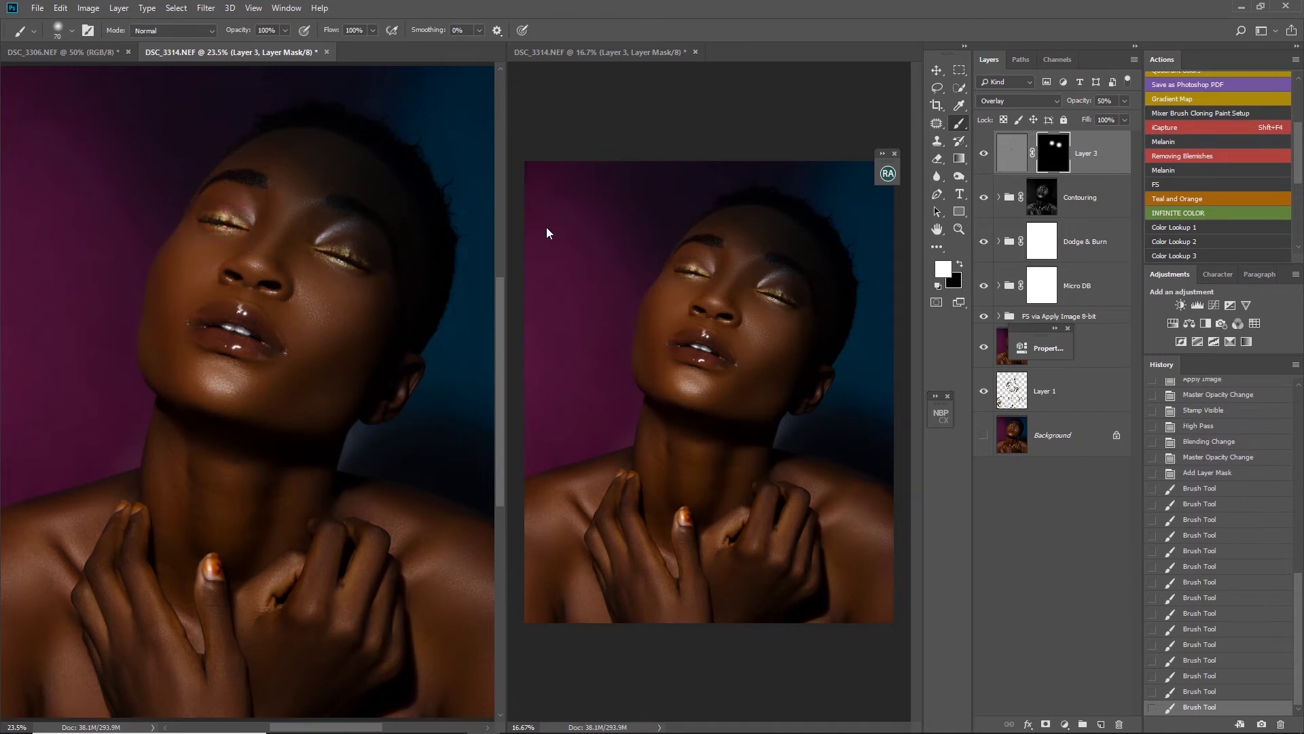
- Toggle Layer 3 to compare the sharpening, then add an empty Layer 4 above it
click(984, 154)
click(985, 154)
click(985, 154)
click(987, 154)
click(1102, 725)
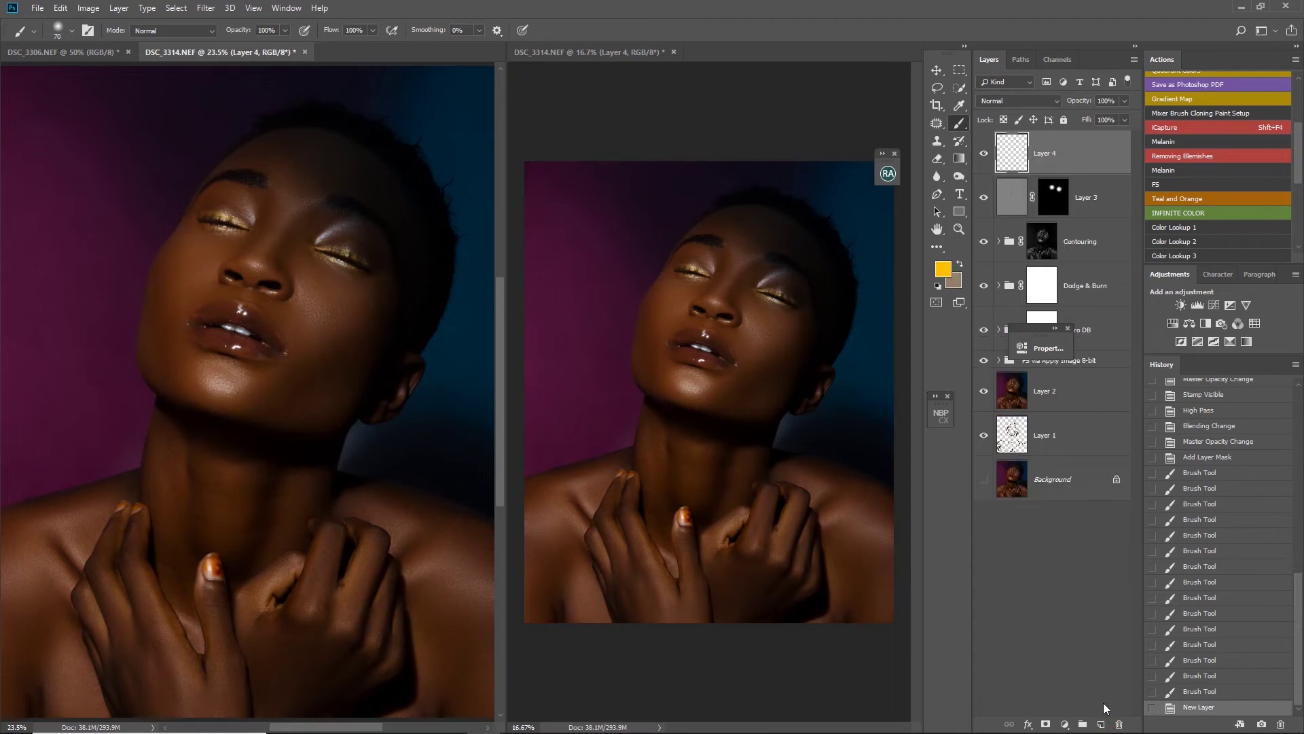
- Set Layer 4's blend mode to Color and zoom in on the face
click(1016, 108)
click(996, 419)
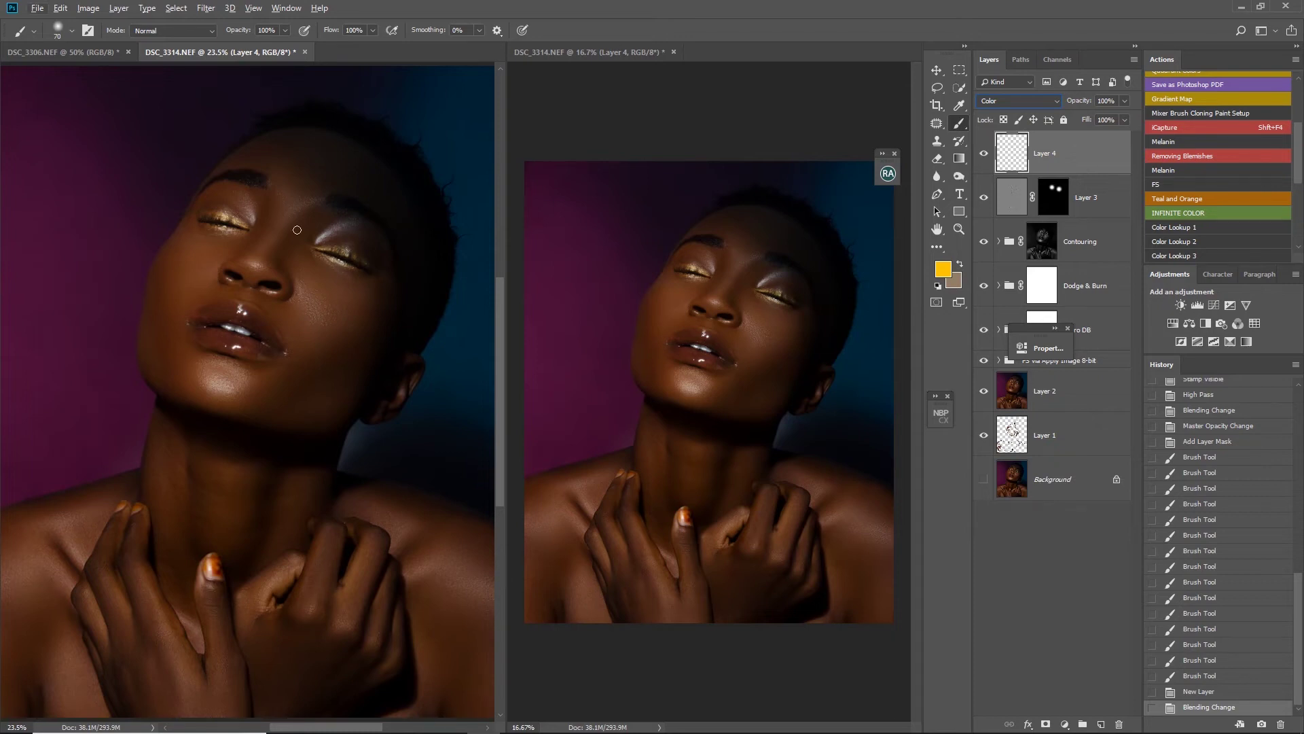
key(ctrl+plus)
key(ctrl+plus)
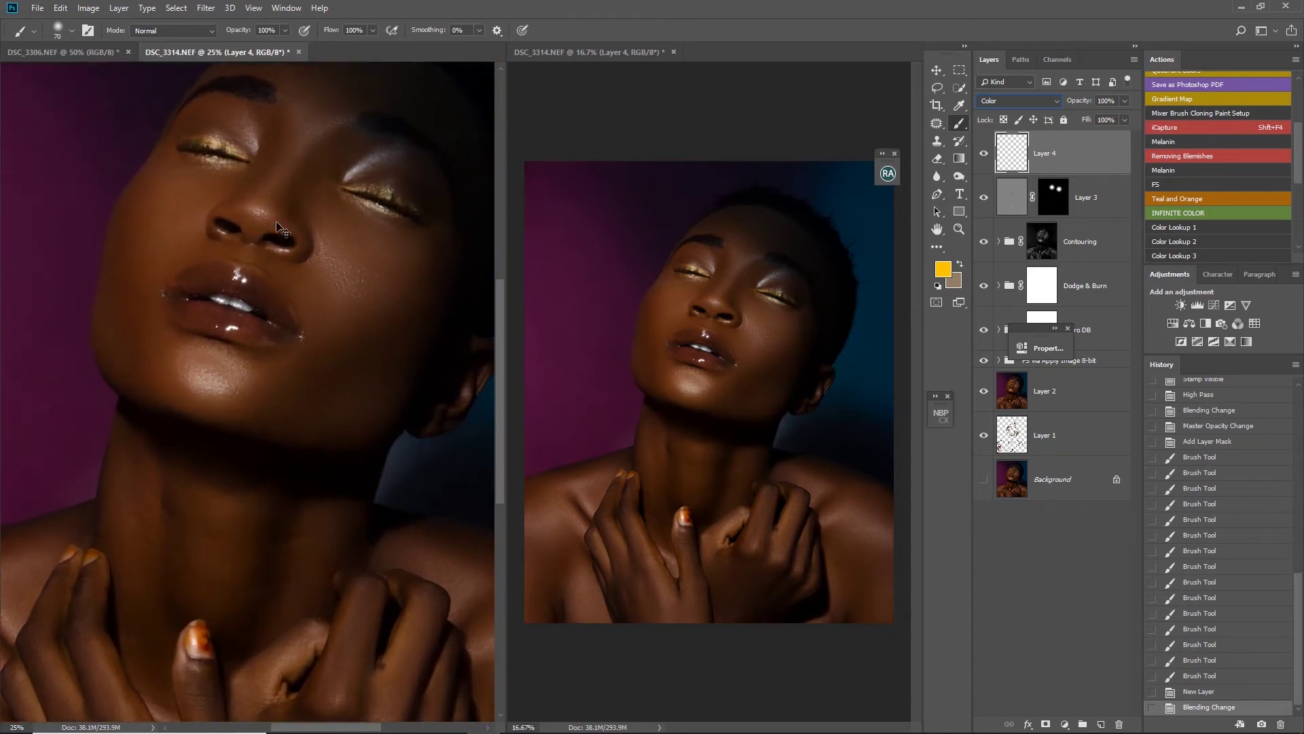
key(ctrl+plus)
scroll(237, 204, up, 3)
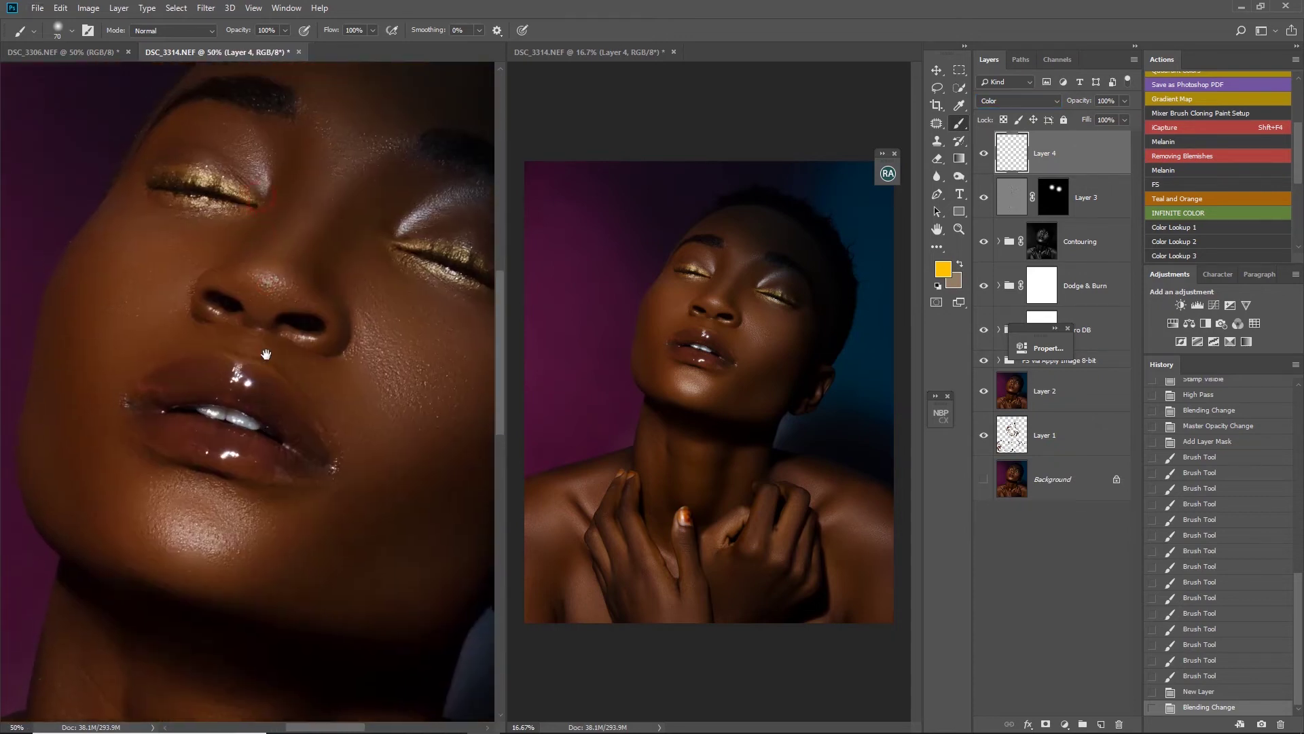
- Sample the eyelid colour and brighten it to a saturated gold, #e1b352
alt+click(211, 172)
mouse_move(207, 175)
mouse_down()
mouse_move(237, 184)
mouse_move(191, 164)
mouse_move(211, 175)
mouse_up()
click(942, 269)
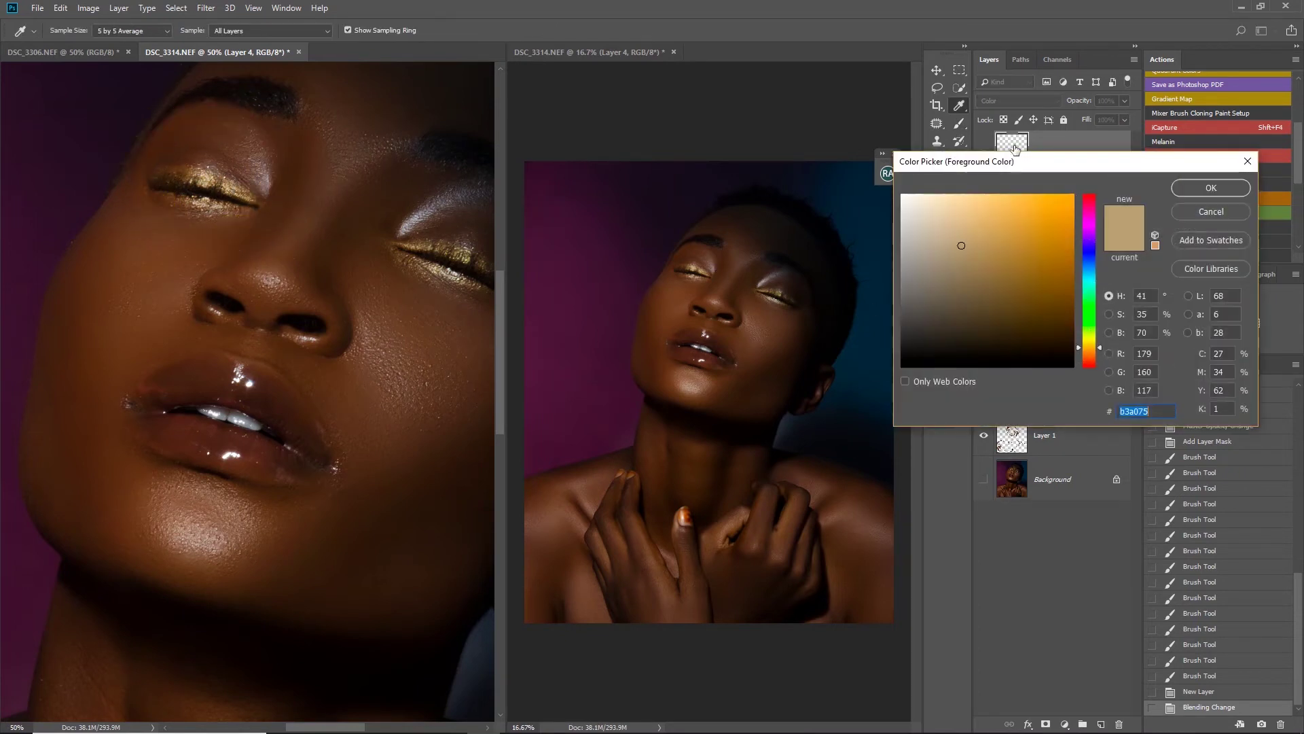
click(997, 222)
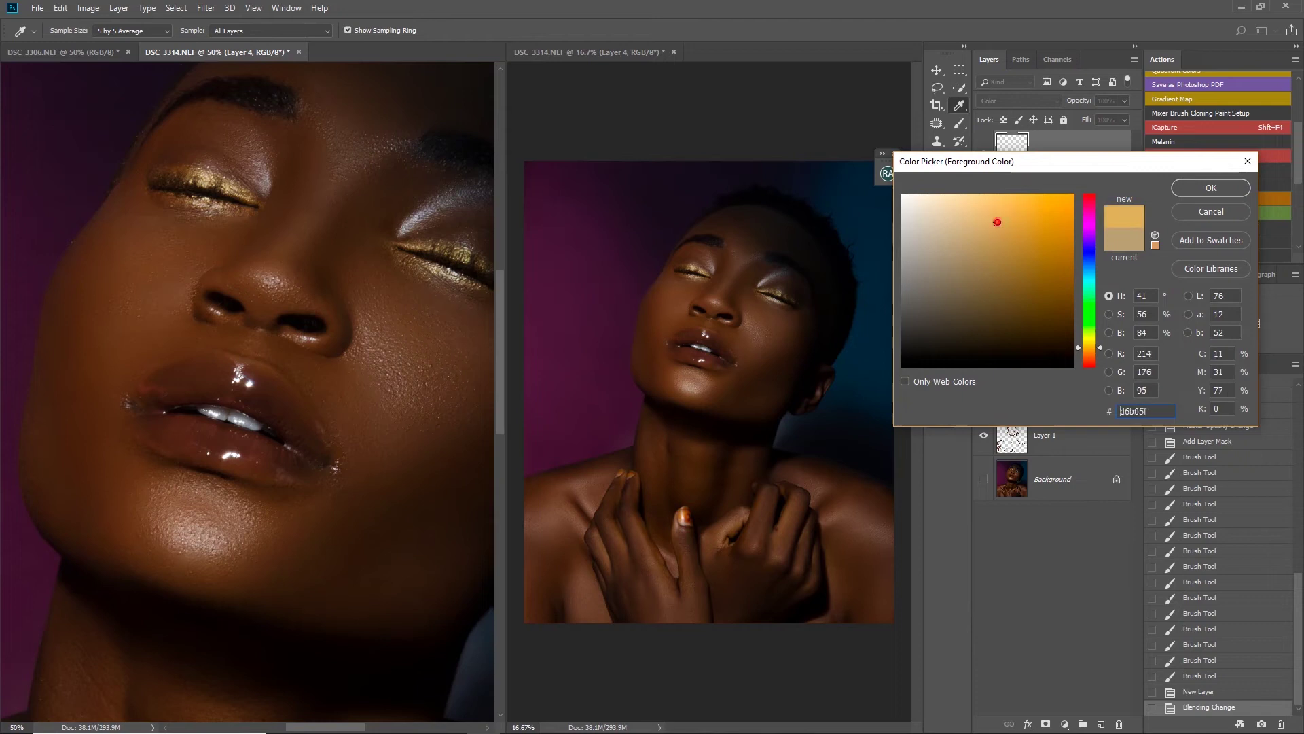
click(1010, 214)
click(1203, 191)
key(b)
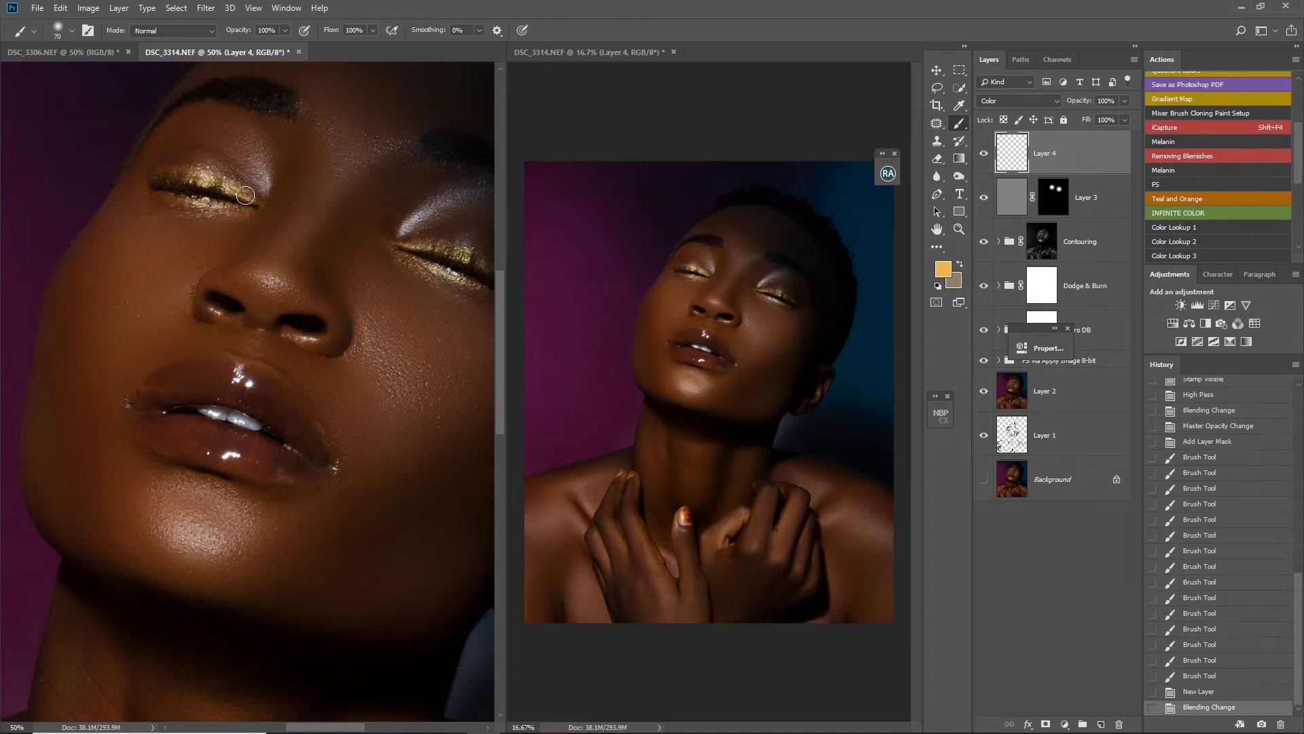
- Paint gold over the left eyelid on Layer 4
key(bracketleft)
key(bracketleft)
key(bracketleft)
mouse_move(168, 175)
mouse_down()
mouse_move(226, 178)
mouse_move(258, 202)
mouse_up()
key(bracketleft)
key(bracketleft)
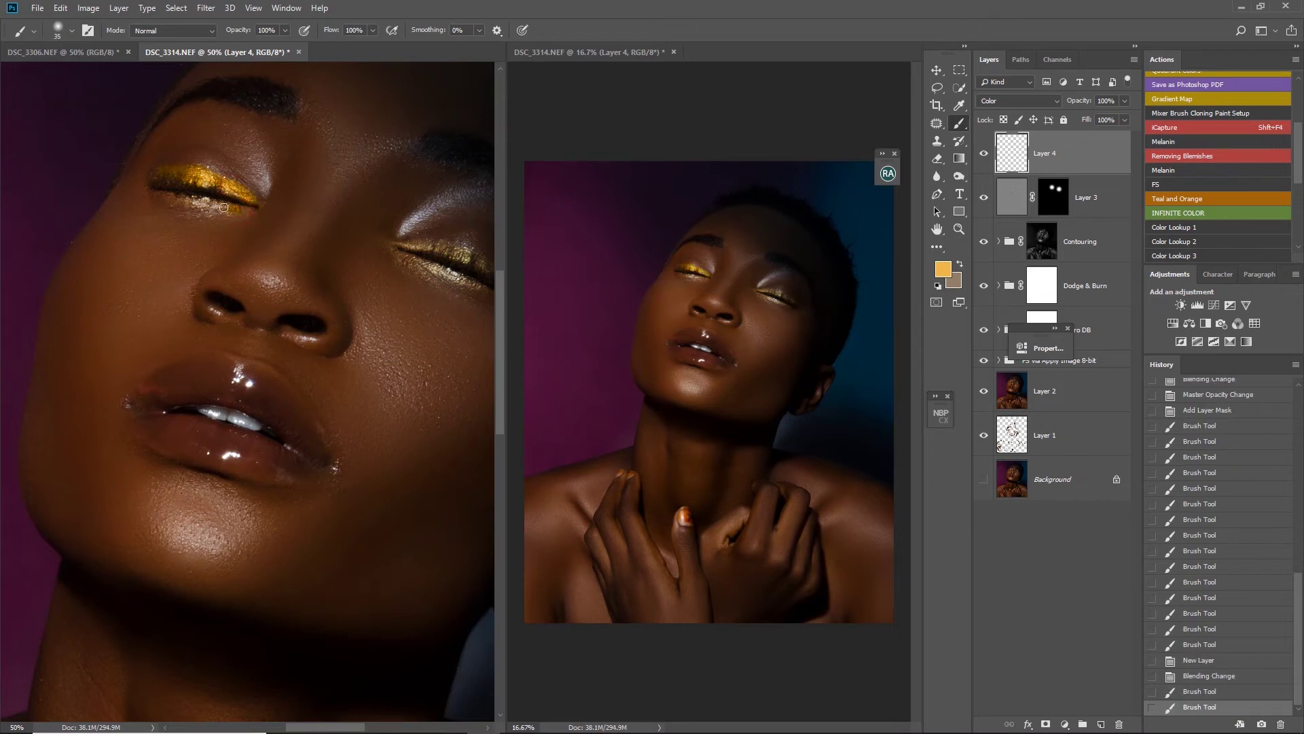
click(154, 180)
mouse_move(142, 188)
mouse_down()
mouse_move(132, 182)
mouse_move(144, 182)
mouse_up()
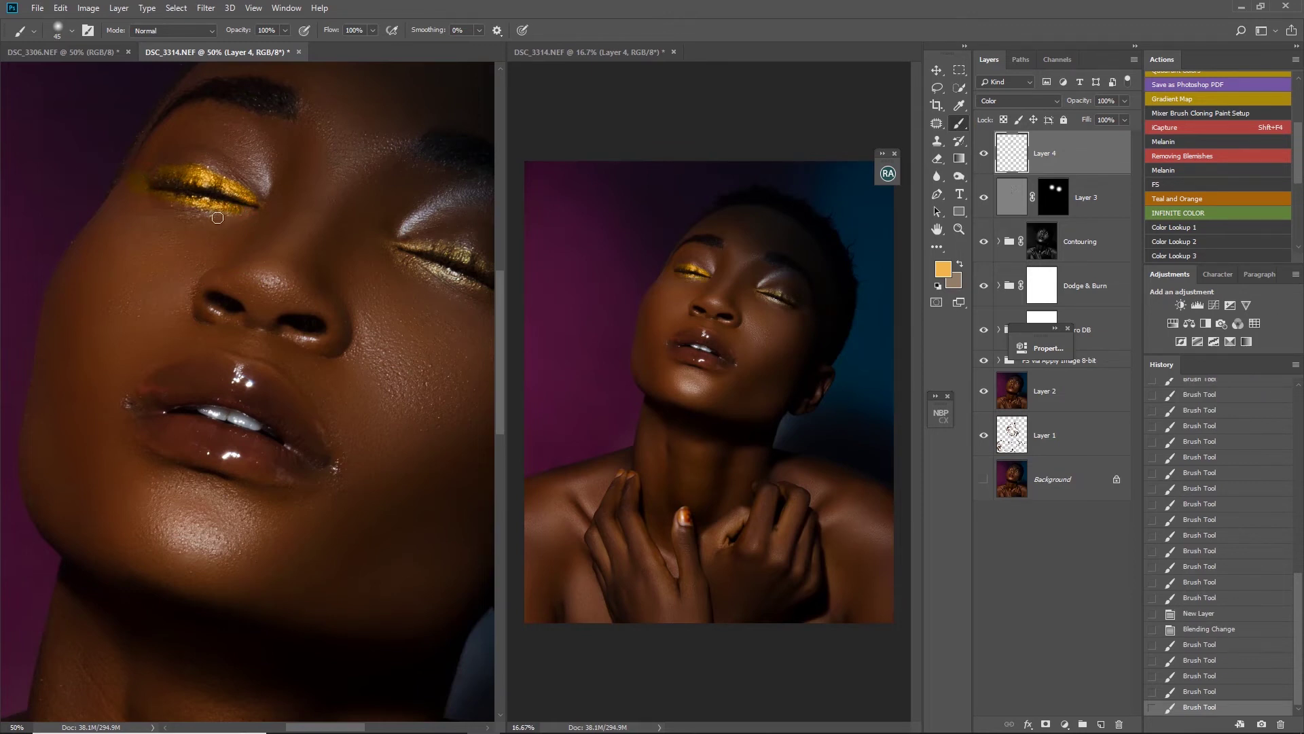
key(bracketleft)
drag(191, 201, 148, 189)
click(234, 210)
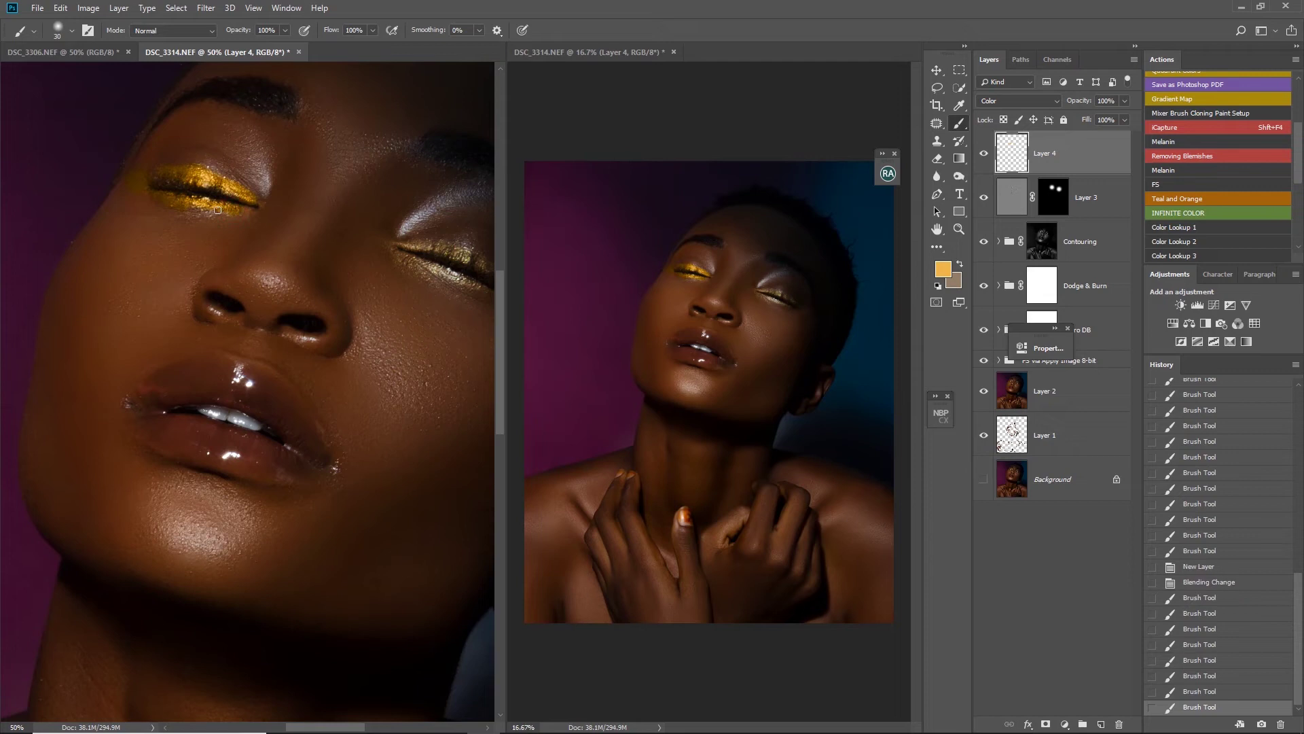
click(212, 209)
click(209, 210)
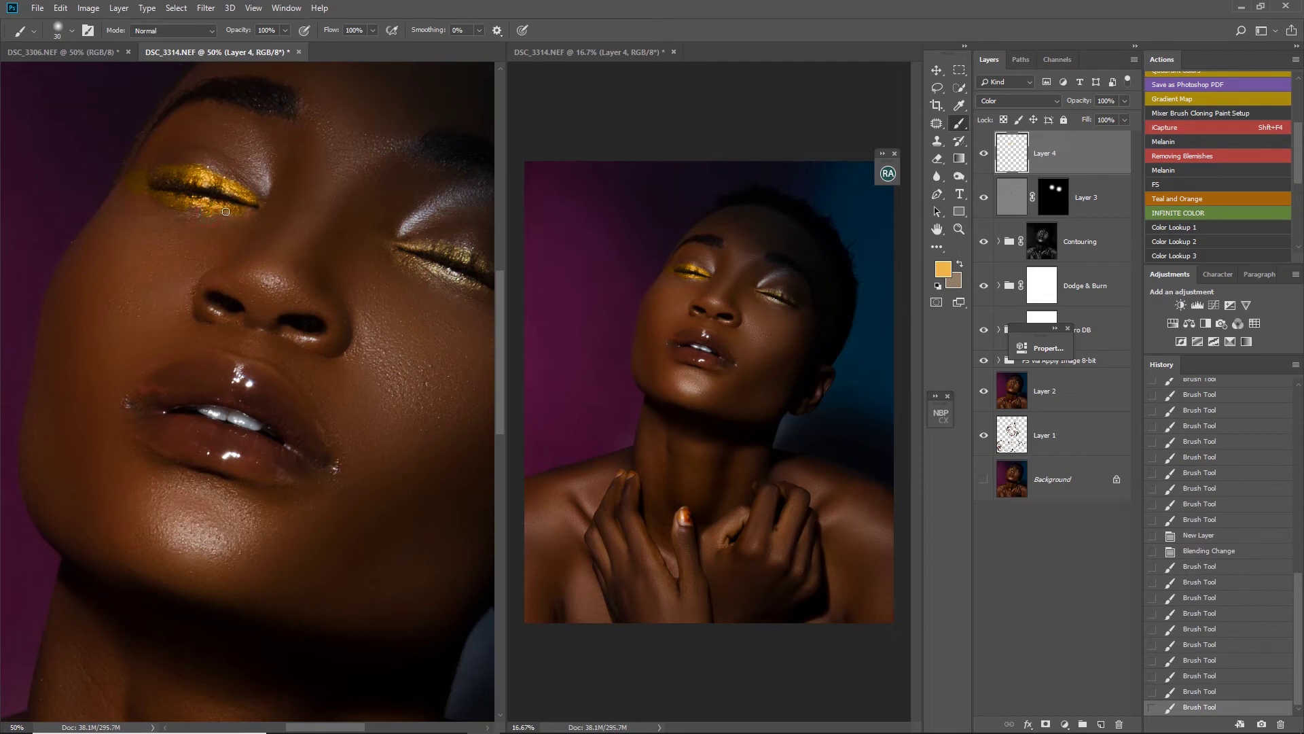
click(202, 207)
click(260, 204)
click(260, 203)
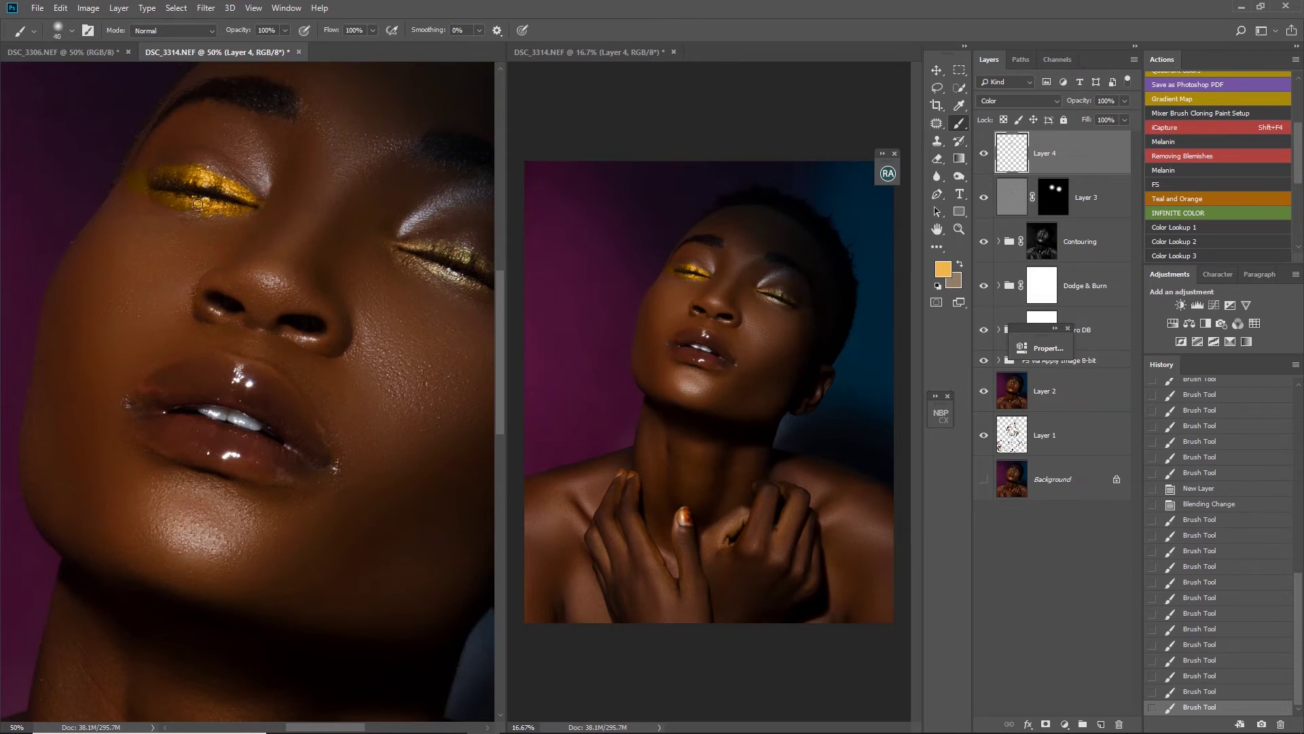
click(161, 198)
- Paint gold over the right eyelid and along its lower lash line
drag(417, 248, 285, 270)
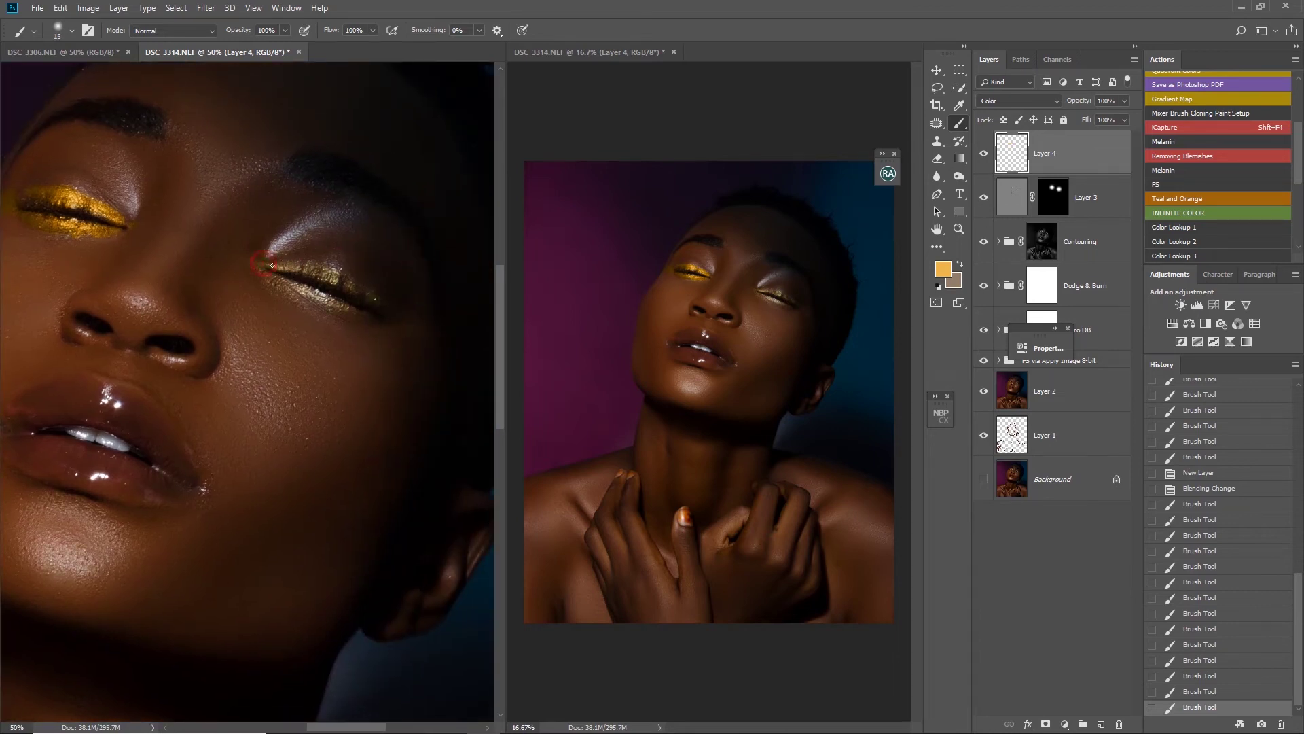
key(bracketright)
click(282, 265)
drag(282, 265, 298, 269)
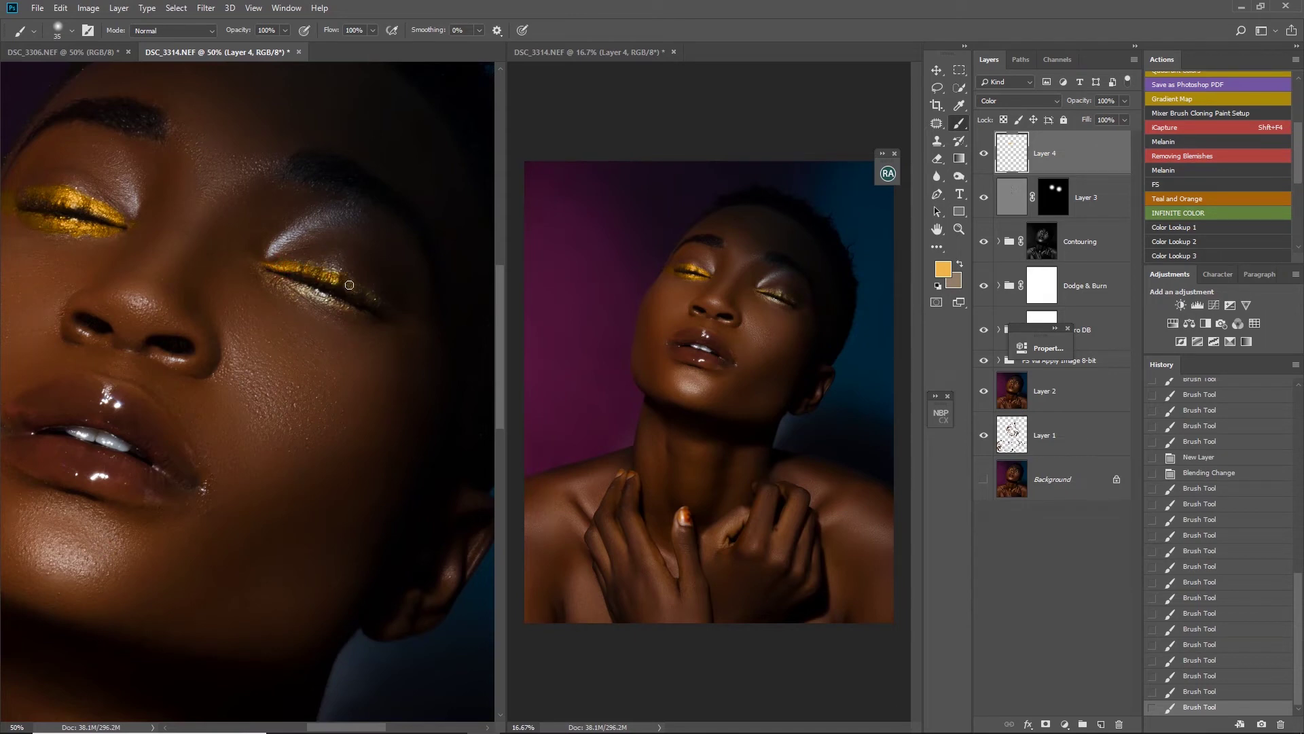
key(bracketright)
drag(370, 298, 299, 264)
drag(359, 314, 317, 296)
click(269, 279)
click(275, 281)
drag(297, 288, 357, 312)
key([)
click(394, 321)
click(385, 307)
key(bracketright)
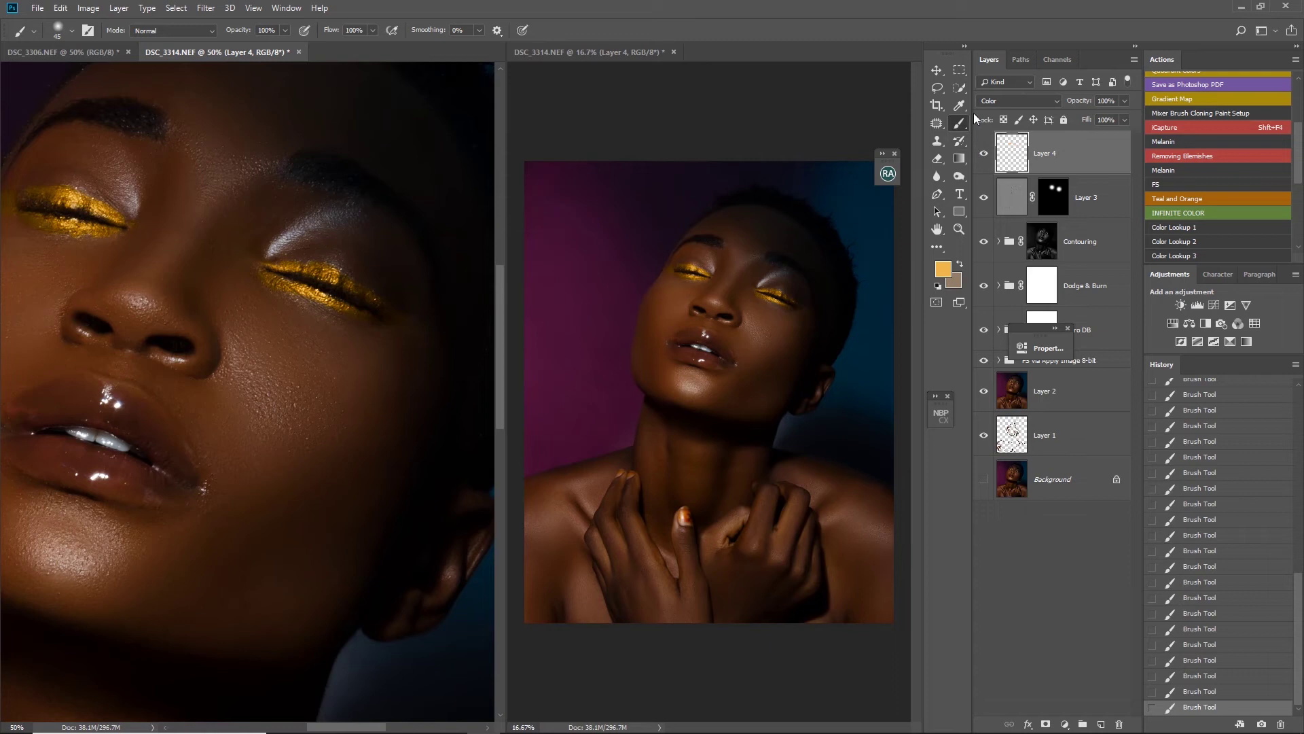
- Lower Layer 4's opacity to 53%, comparing the gold tint on and off
click(983, 156)
click(982, 156)
drag(1080, 101, 1051, 107)
drag(1046, 109, 1050, 108)
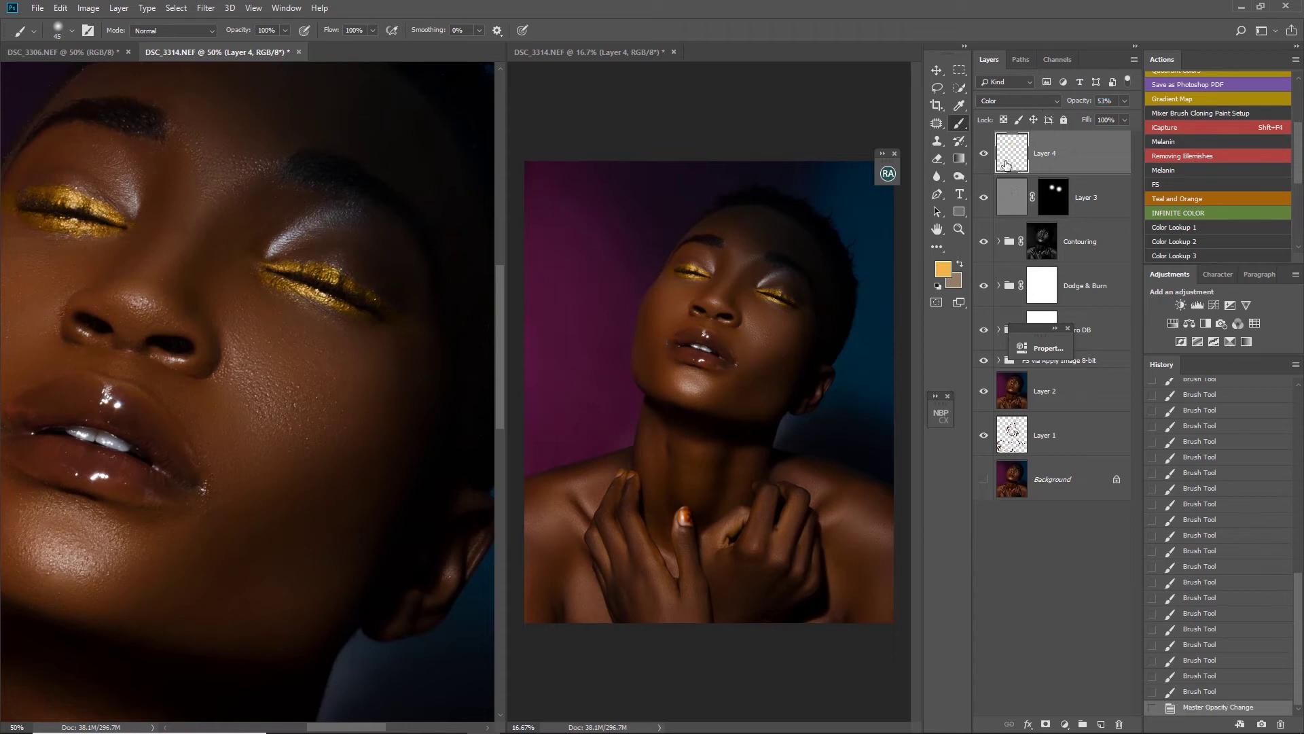
click(983, 154)
- Fit the portrait in view and stamp all visible layers into a merged Layer 5
key(ctrl+0)
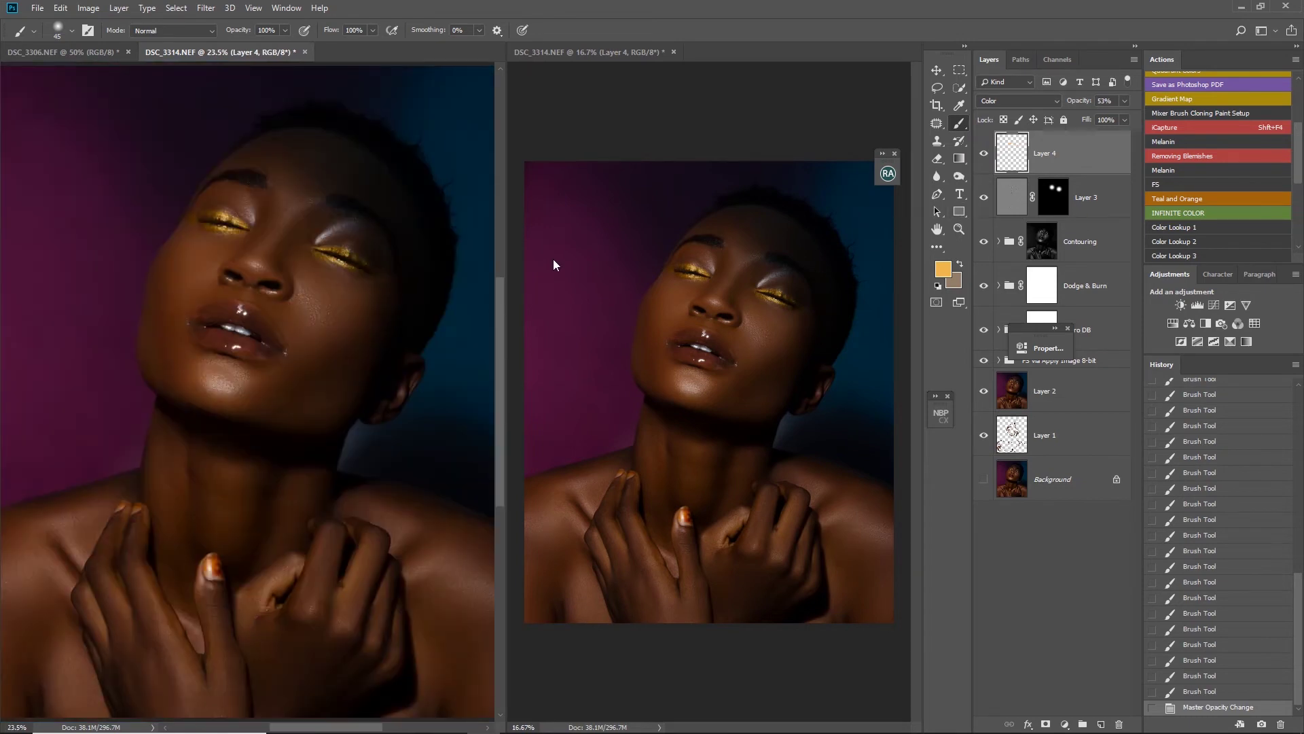
key(ctrl+minus)
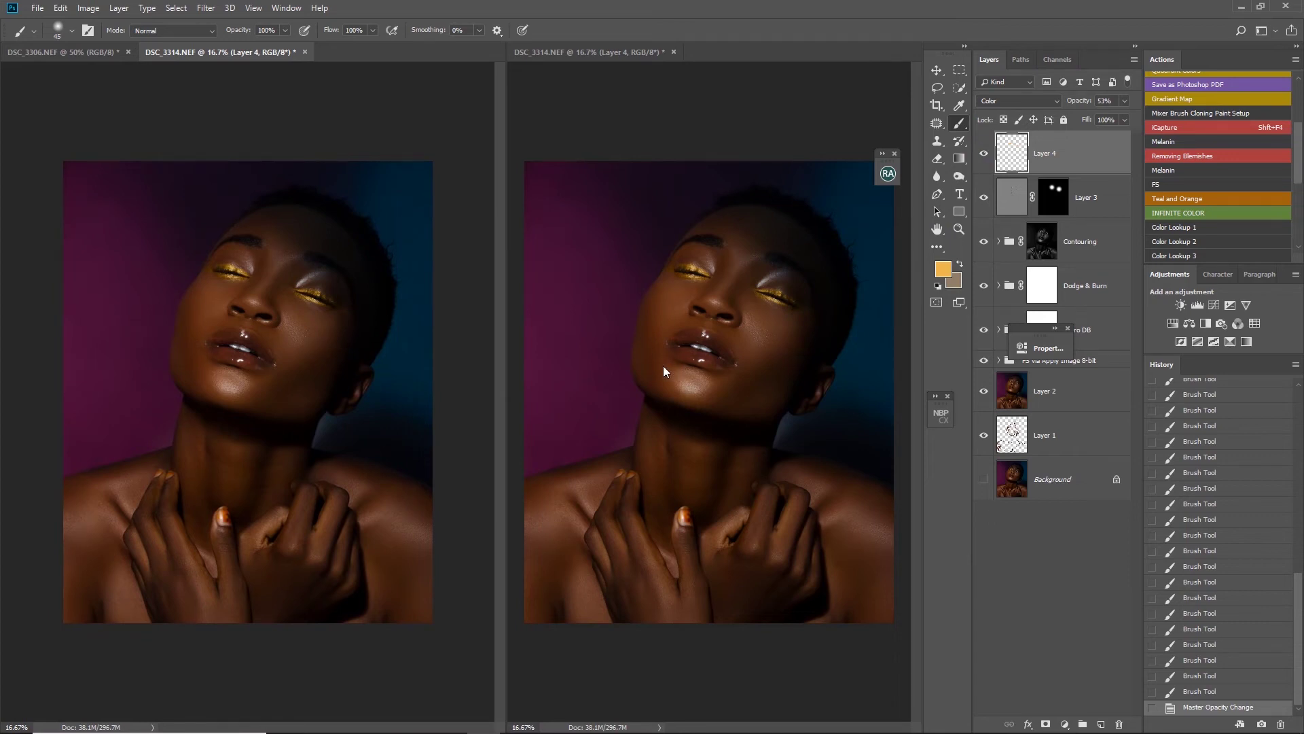
key(ctrl+shift+alt+e)
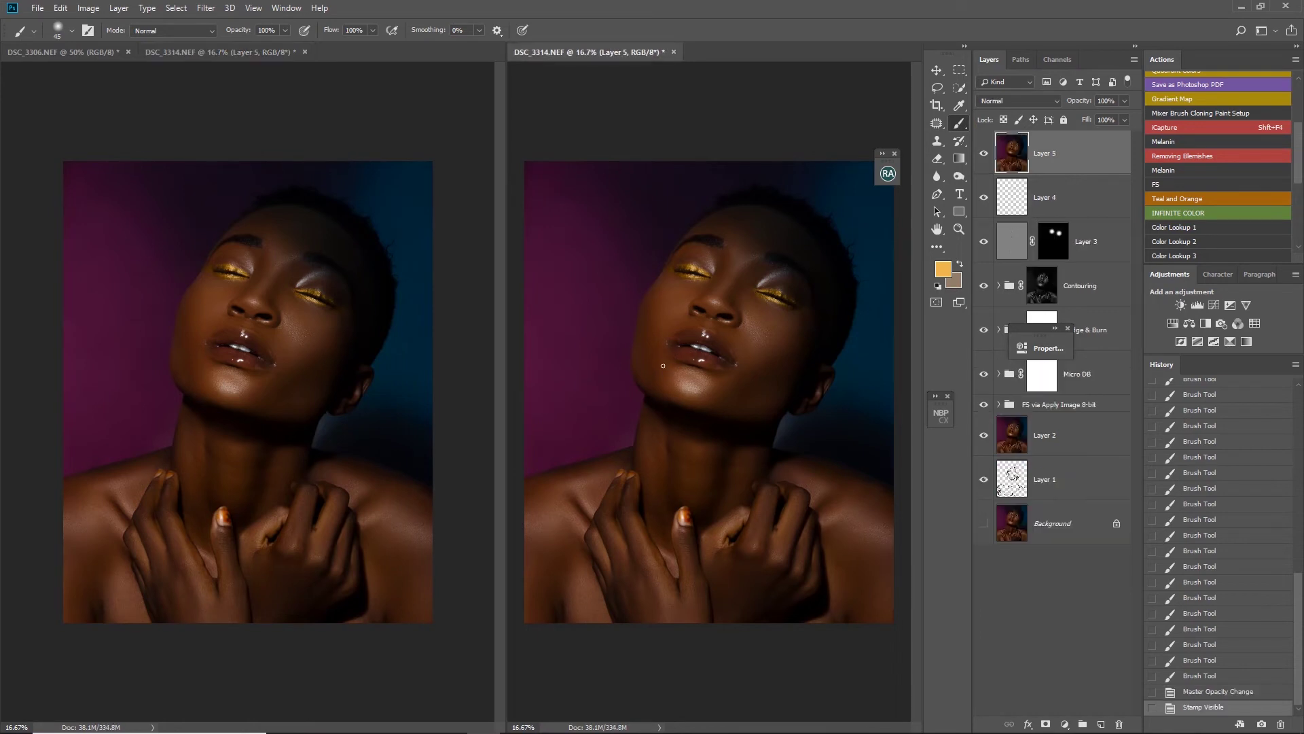
- Duplicate Layer 5 twice and convert the top copy to a smart object
key(ctrl+j)
key(ctrl+j)
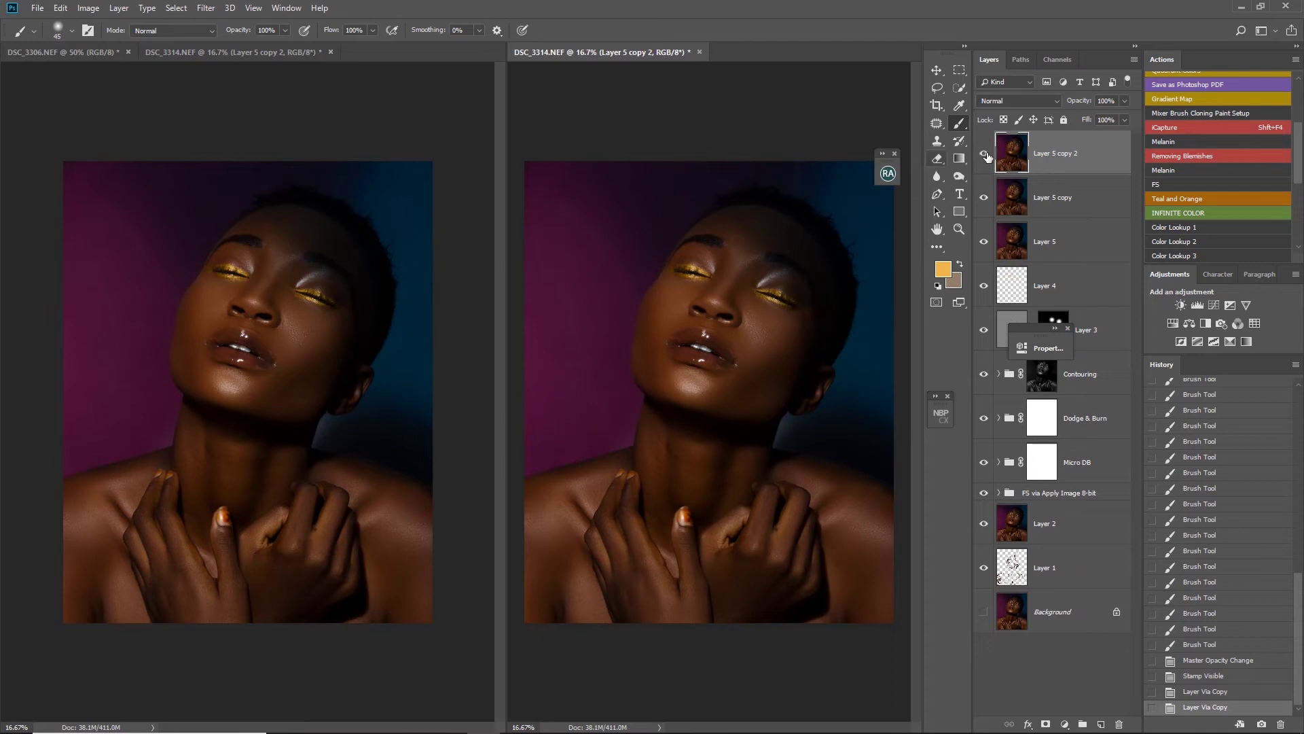
click(206, 8)
click(249, 44)
- Hide Layer 5 copy 2, select Layer 5 copy, and pick the Polygonal Lasso Tool
click(983, 153)
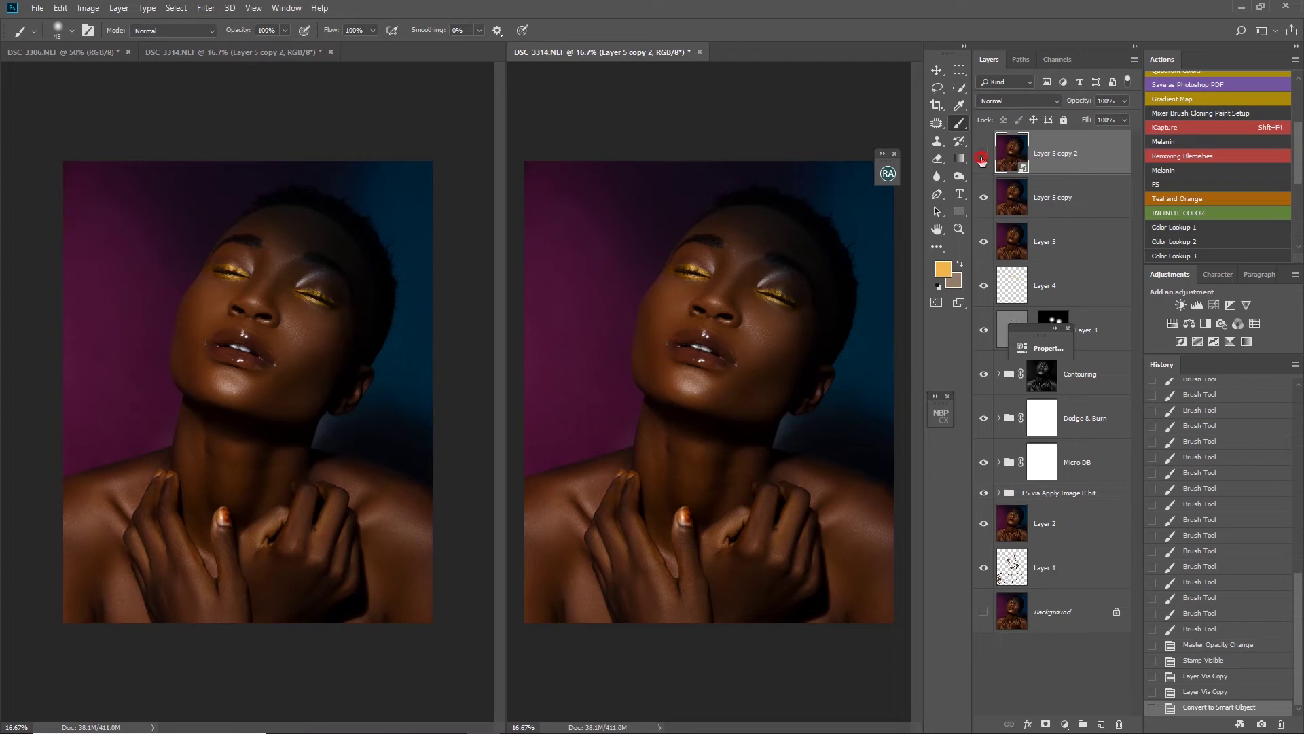
click(1076, 204)
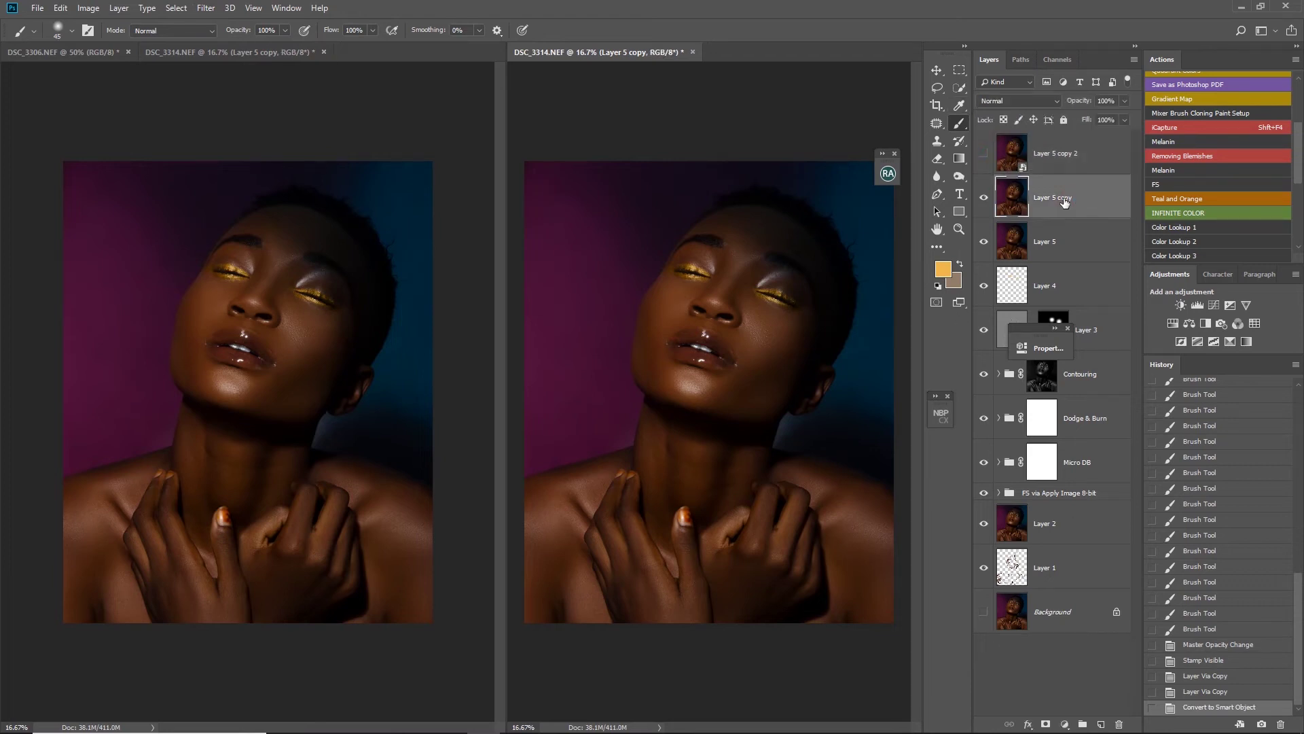
click(947, 86)
click(991, 102)
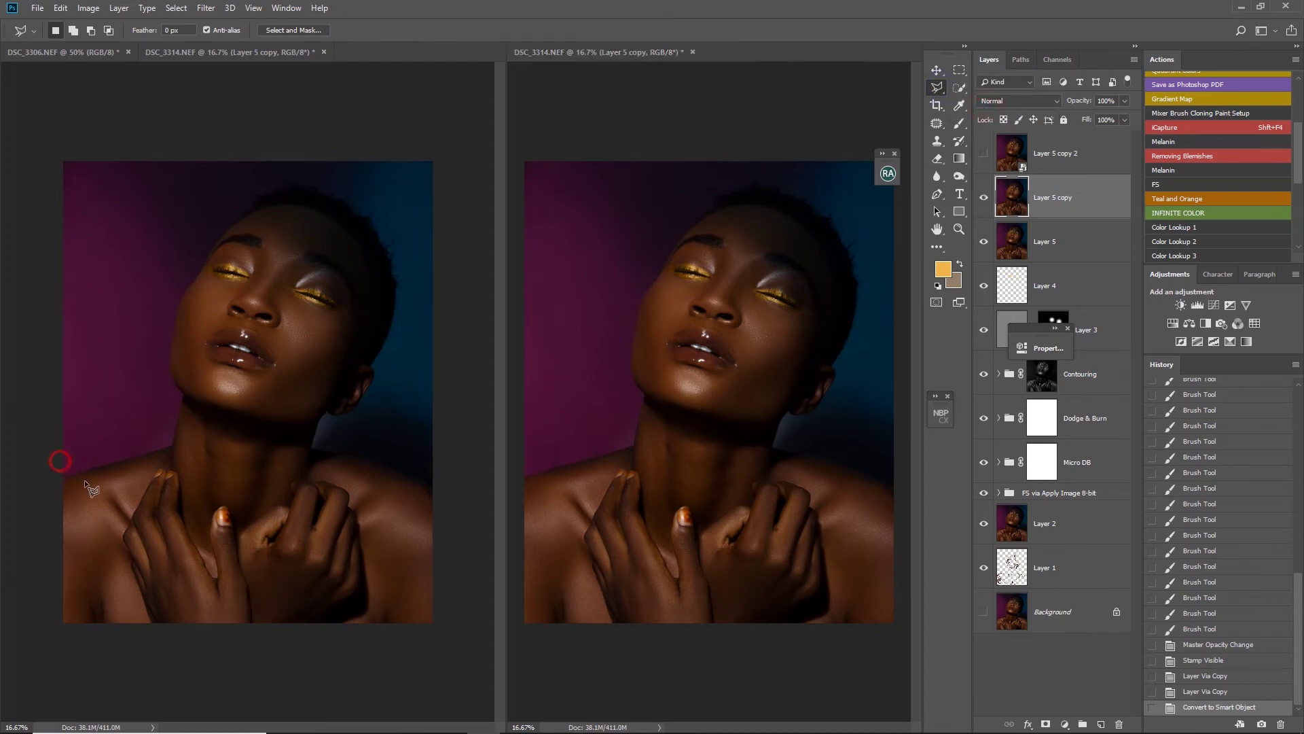
- Lasso around the model, content-aware fill the selection, and deselect
mouse_move(49, 468)
mouse_down()
mouse_move(163, 438)
mouse_move(163, 307)
mouse_move(219, 203)
mouse_move(271, 177)
mouse_move(334, 177)
mouse_up()
mouse_move(292, 178)
mouse_down()
mouse_move(375, 201)
mouse_move(410, 247)
mouse_move(401, 389)
mouse_move(382, 388)
mouse_move(326, 437)
mouse_move(444, 474)
mouse_move(453, 557)
mouse_move(444, 634)
mouse_move(323, 657)
mouse_move(42, 631)
mouse_move(28, 516)
mouse_move(50, 468)
mouse_up()
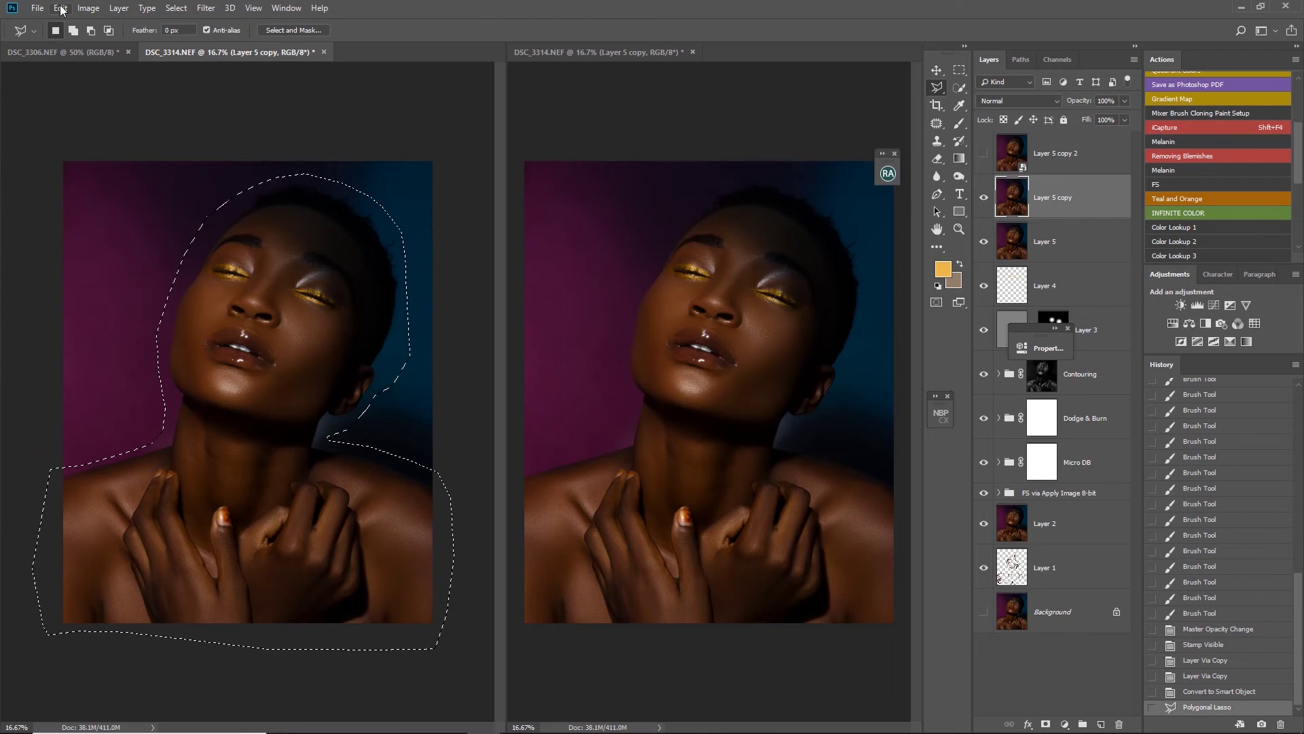
click(85, 8)
mouse_move(60, 8)
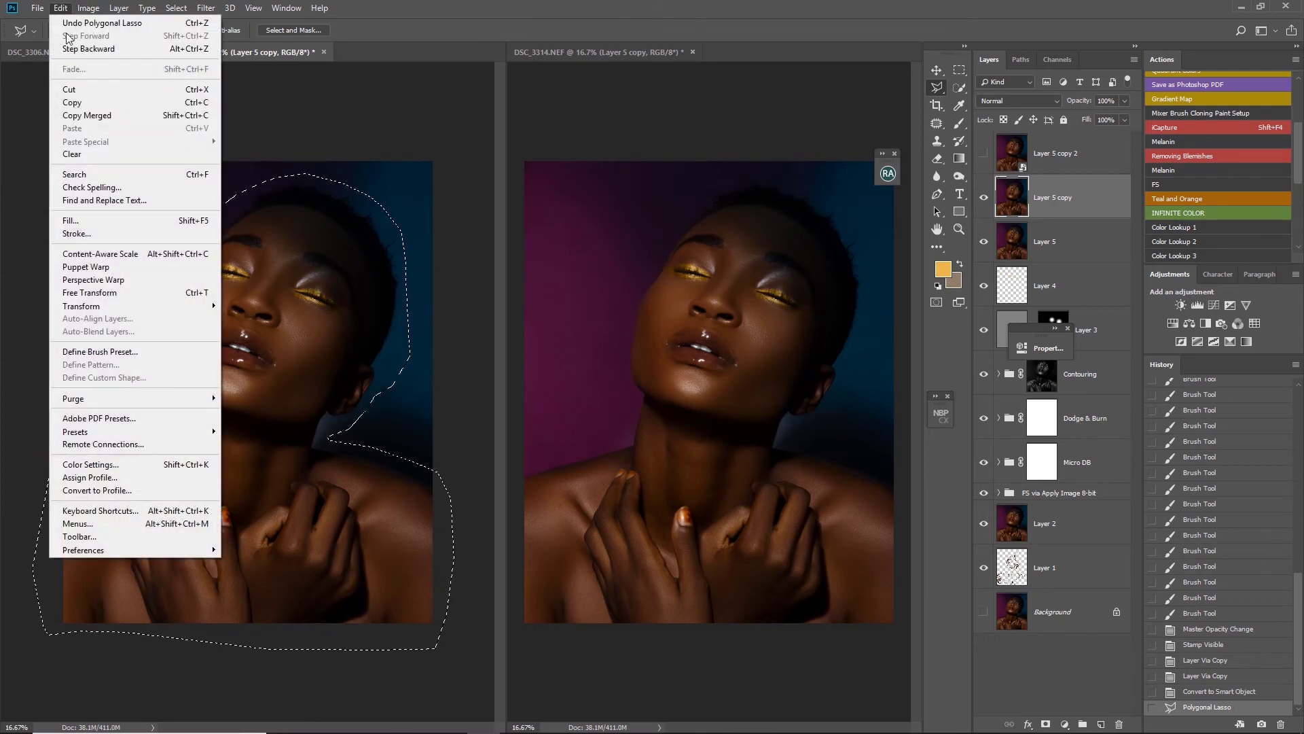
click(92, 219)
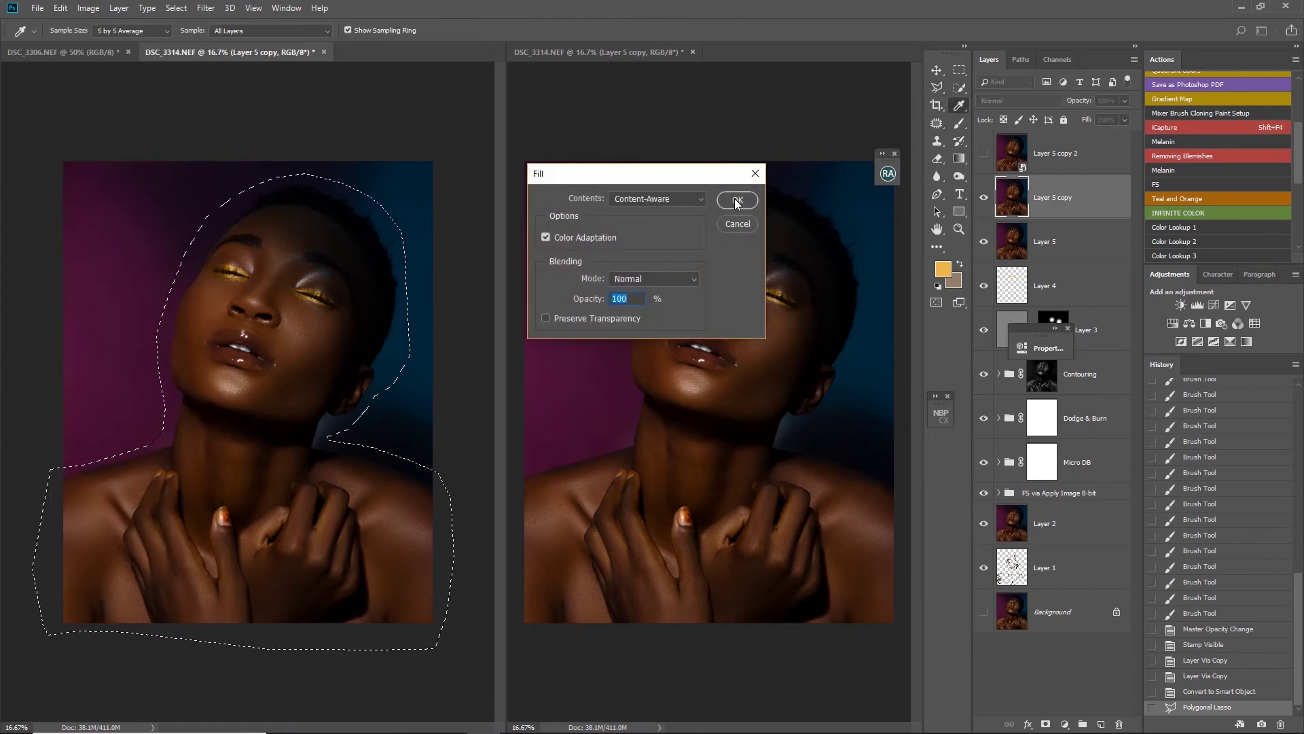
click(737, 199)
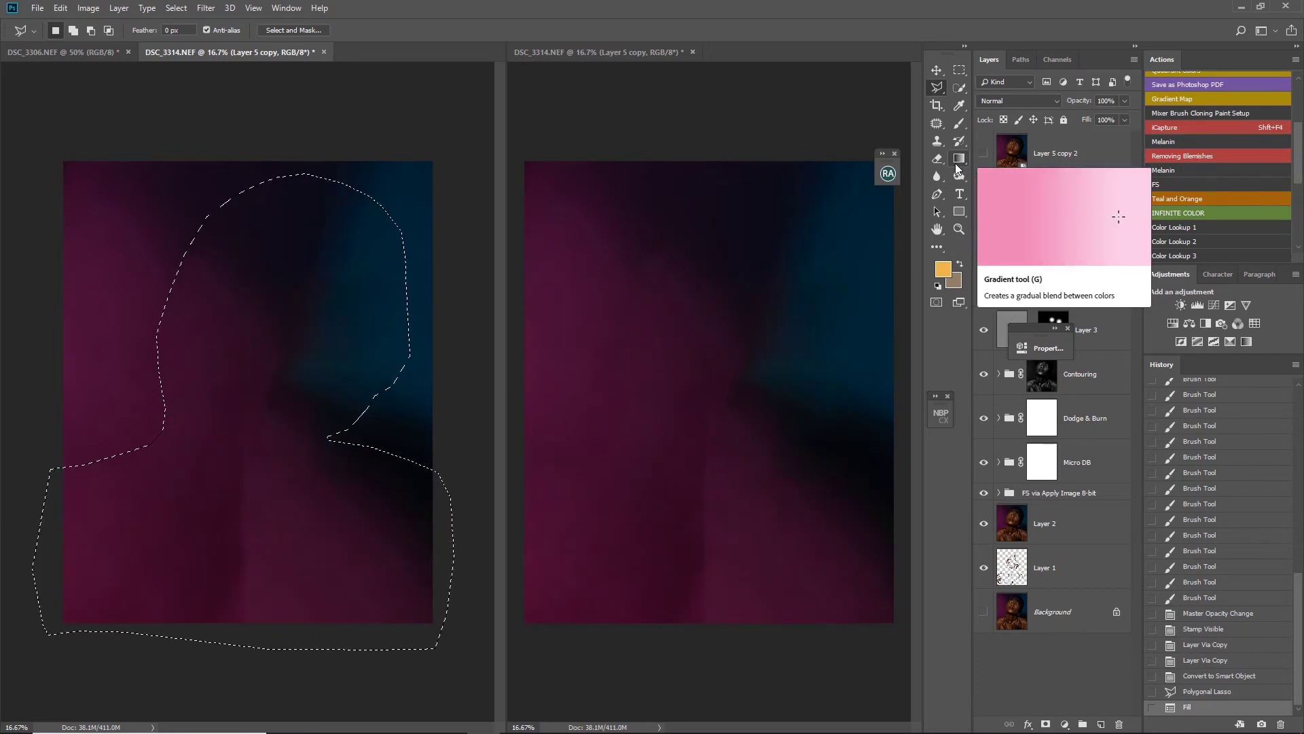
key(ctrl+d)
- Toggle Layer 5 copy 2 to compare, leaving it hidden to show the filled backdrop
click(989, 160)
click(989, 161)
click(989, 160)
click(989, 160)
click(989, 160)
click(989, 160)
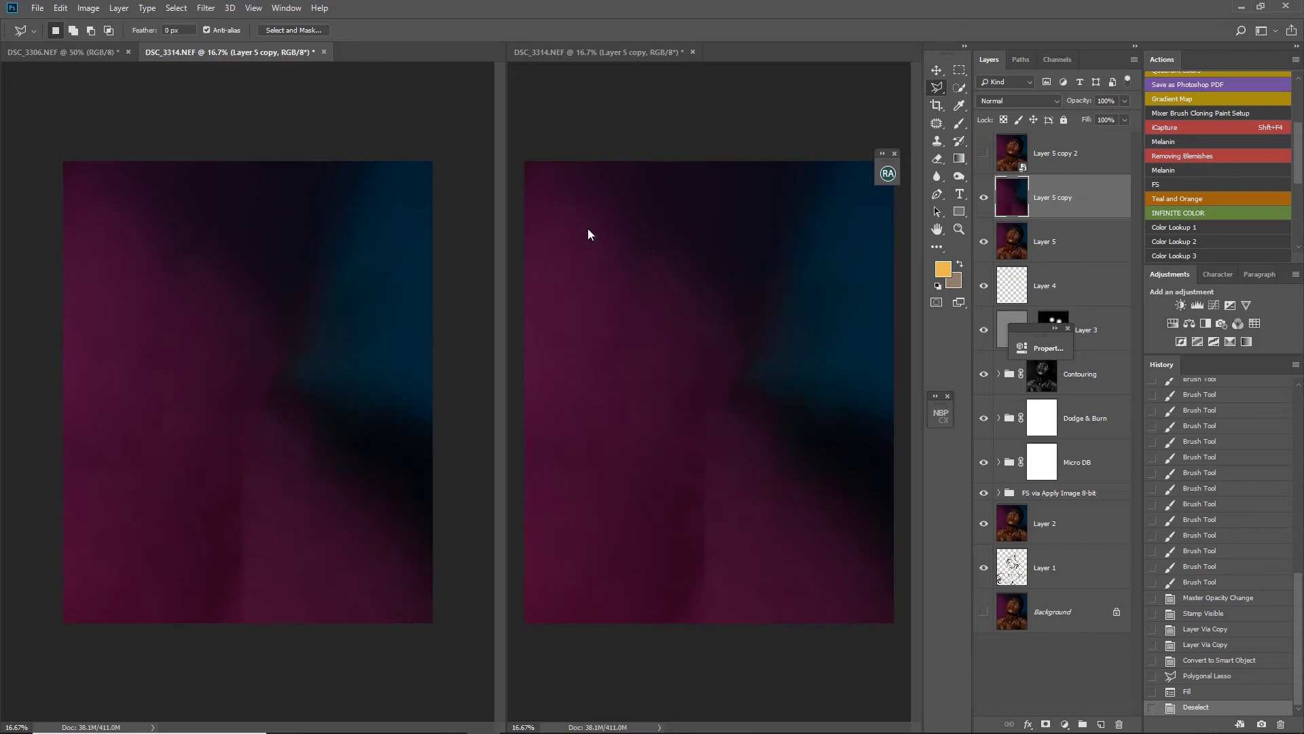
- Blur Layer 5 copy's backdrop with a 263.1 px Gaussian Blur, then show and select Layer 5 copy 2
click(206, 9)
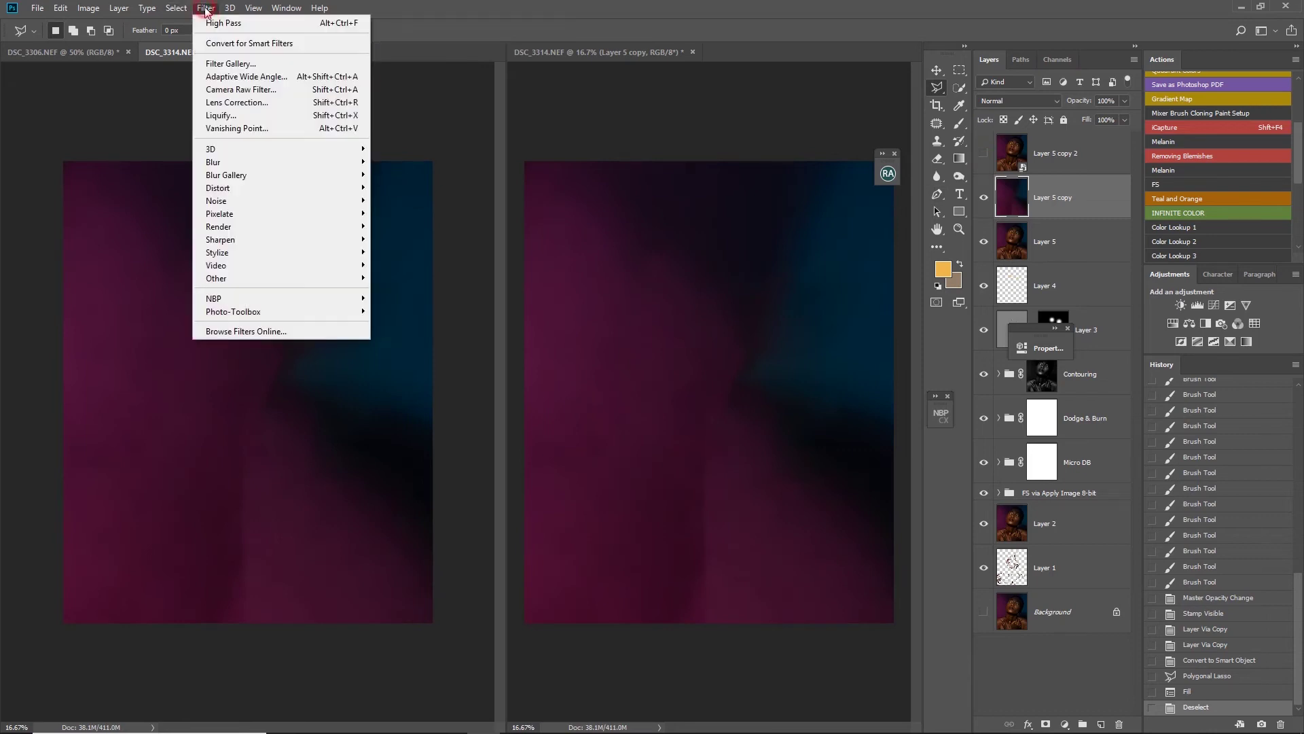
click(268, 161)
click(428, 213)
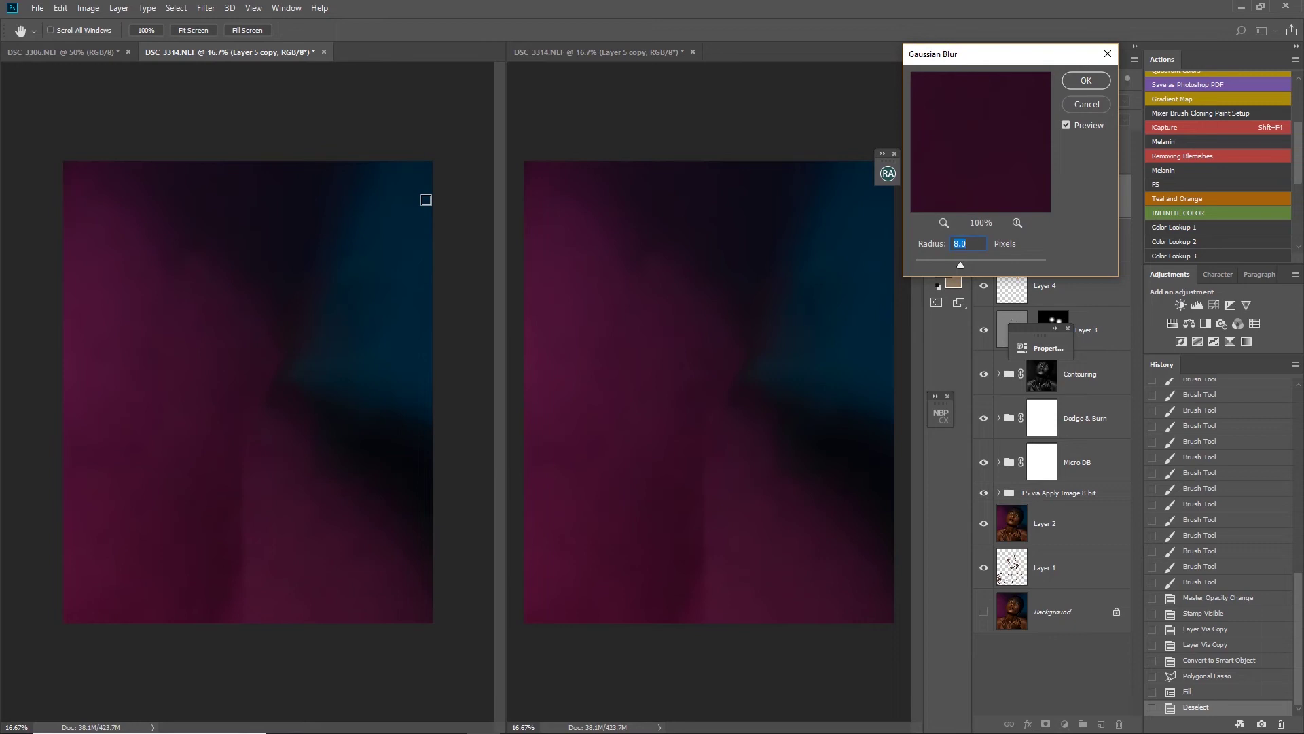
drag(1018, 260, 1027, 260)
click(1087, 81)
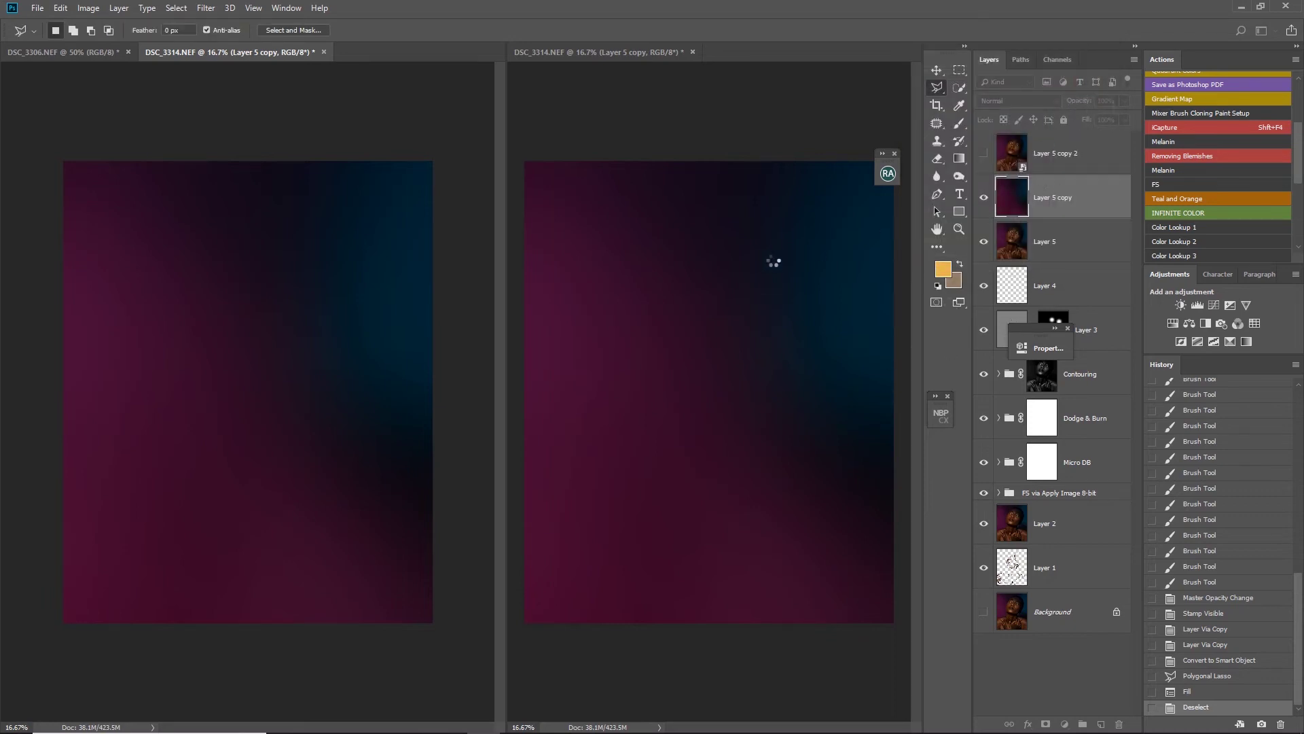
click(983, 154)
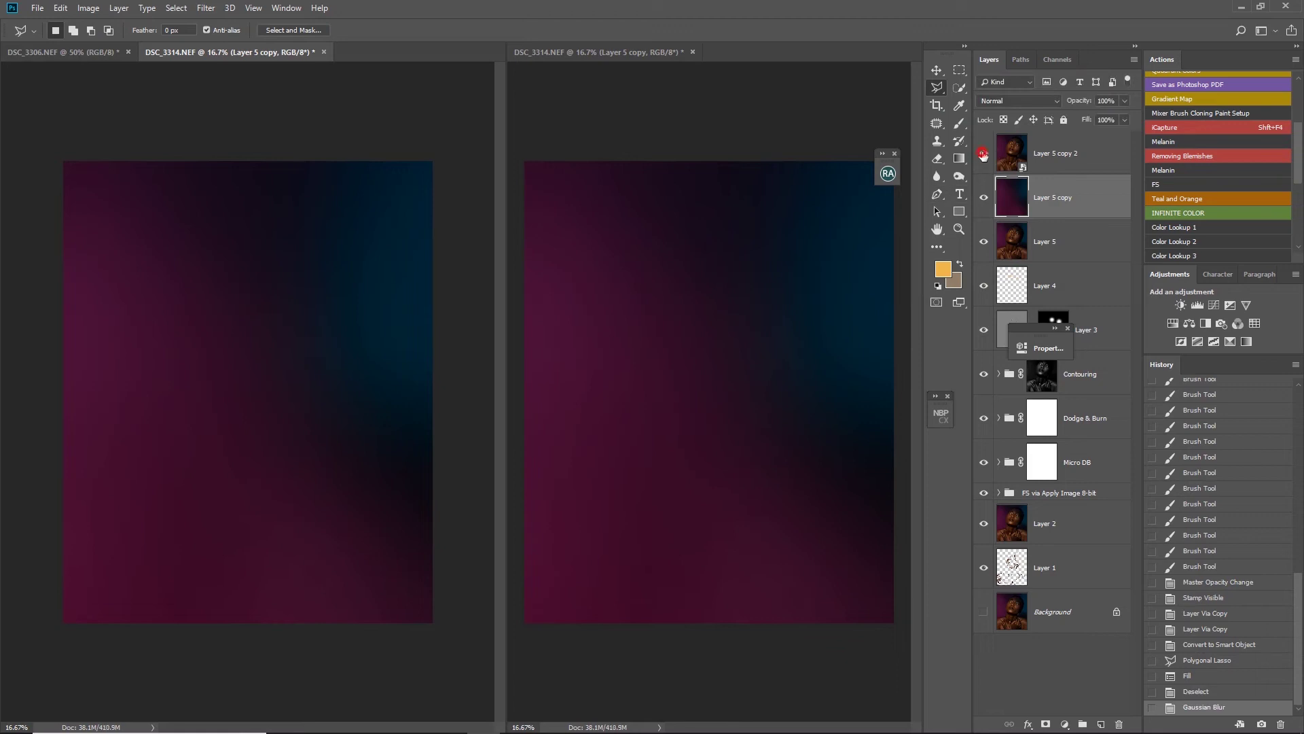
click(1070, 154)
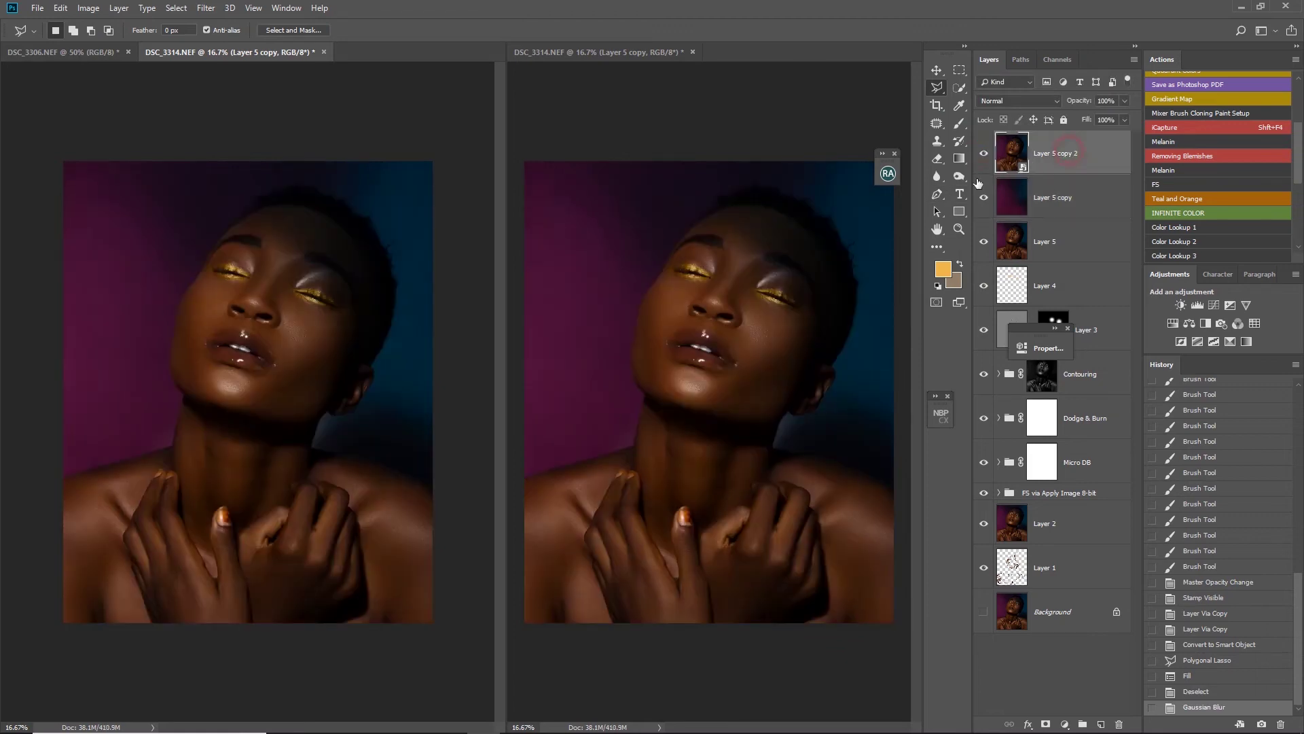
- Apply a 0.5-pixel High Pass smart filter to Layer 5 copy 2
click(210, 8)
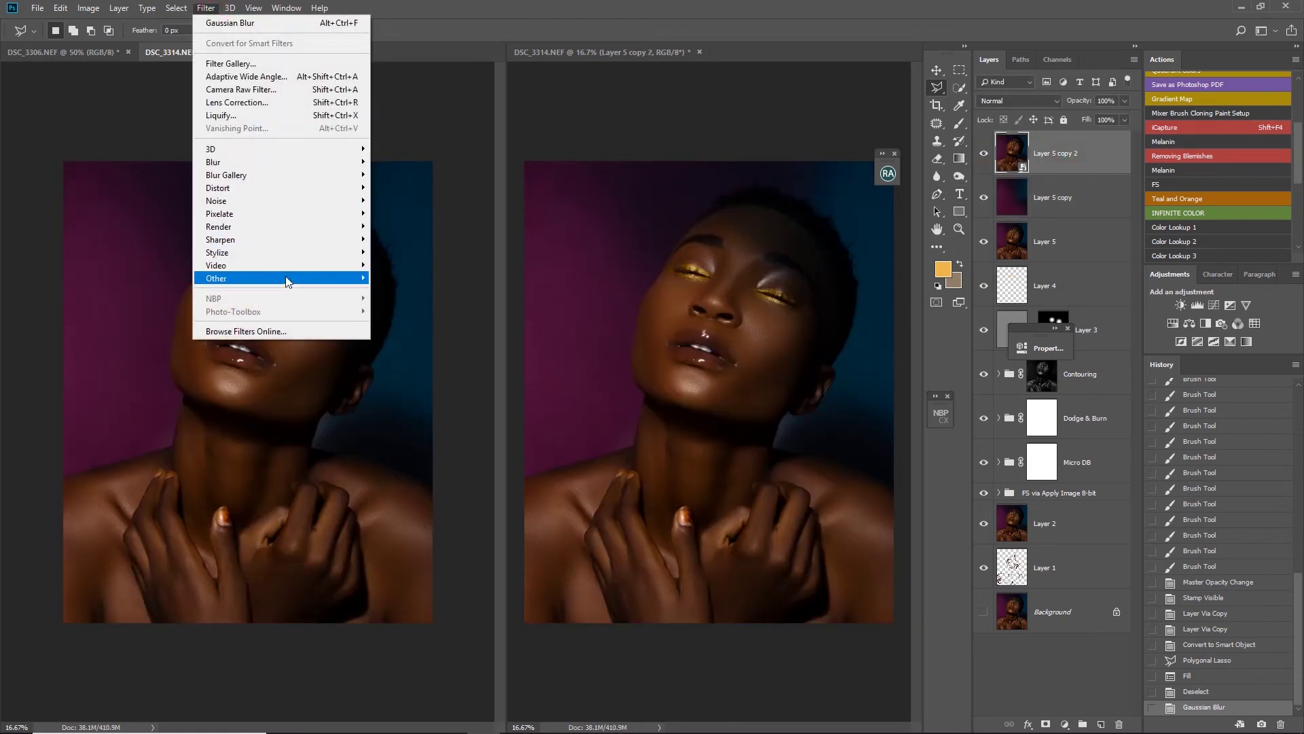
mouse_move(288, 279)
click(394, 291)
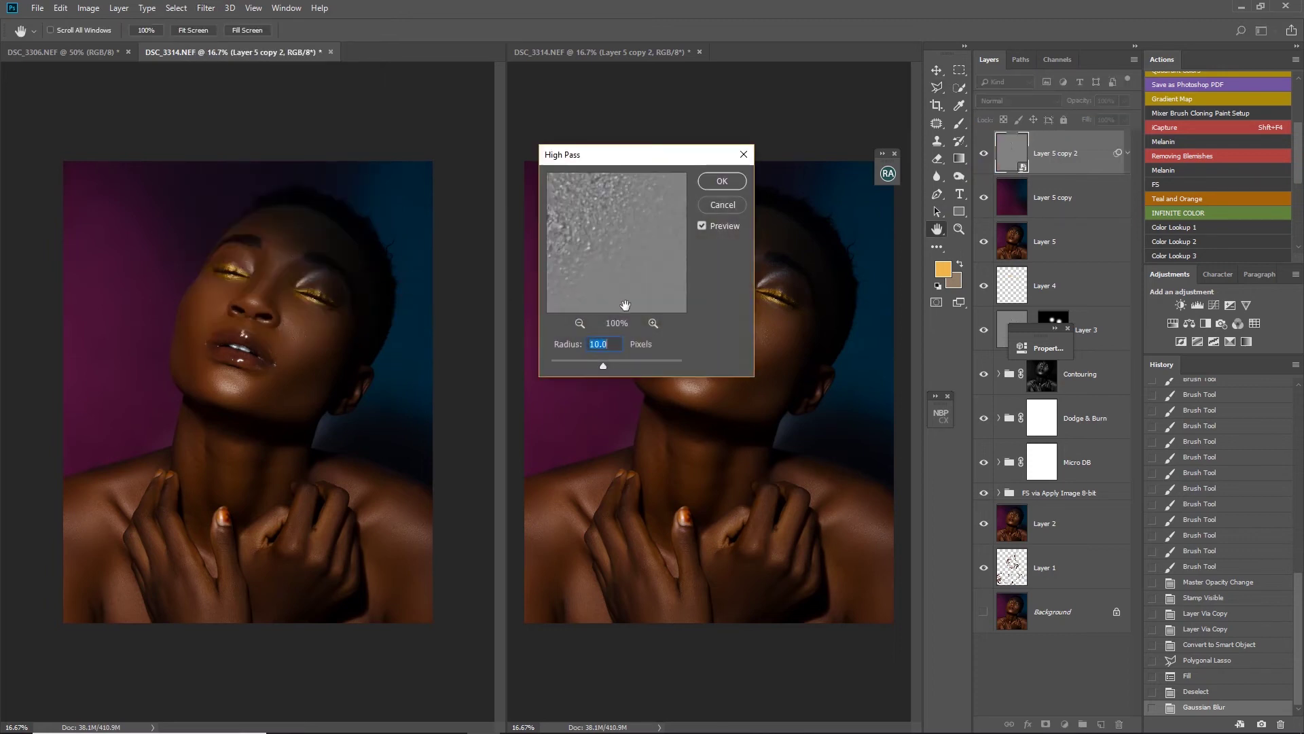
text(0.5)
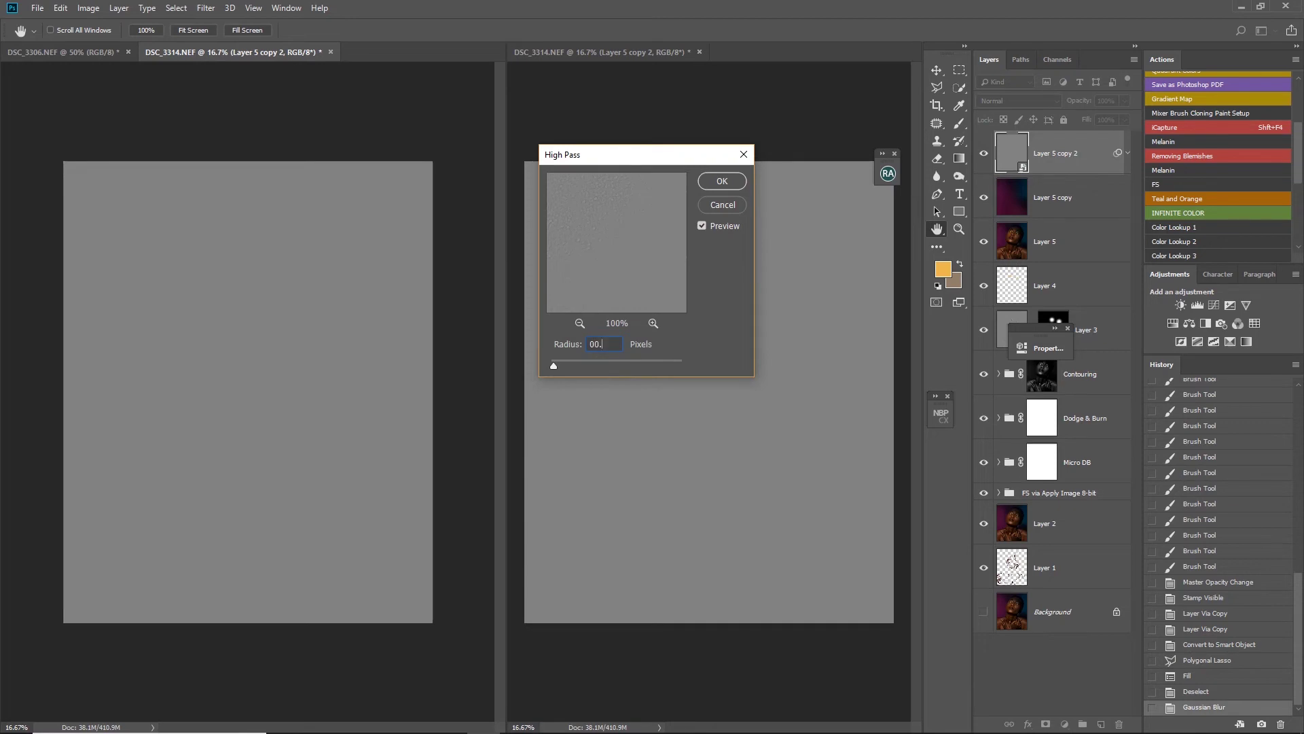
key(Return)
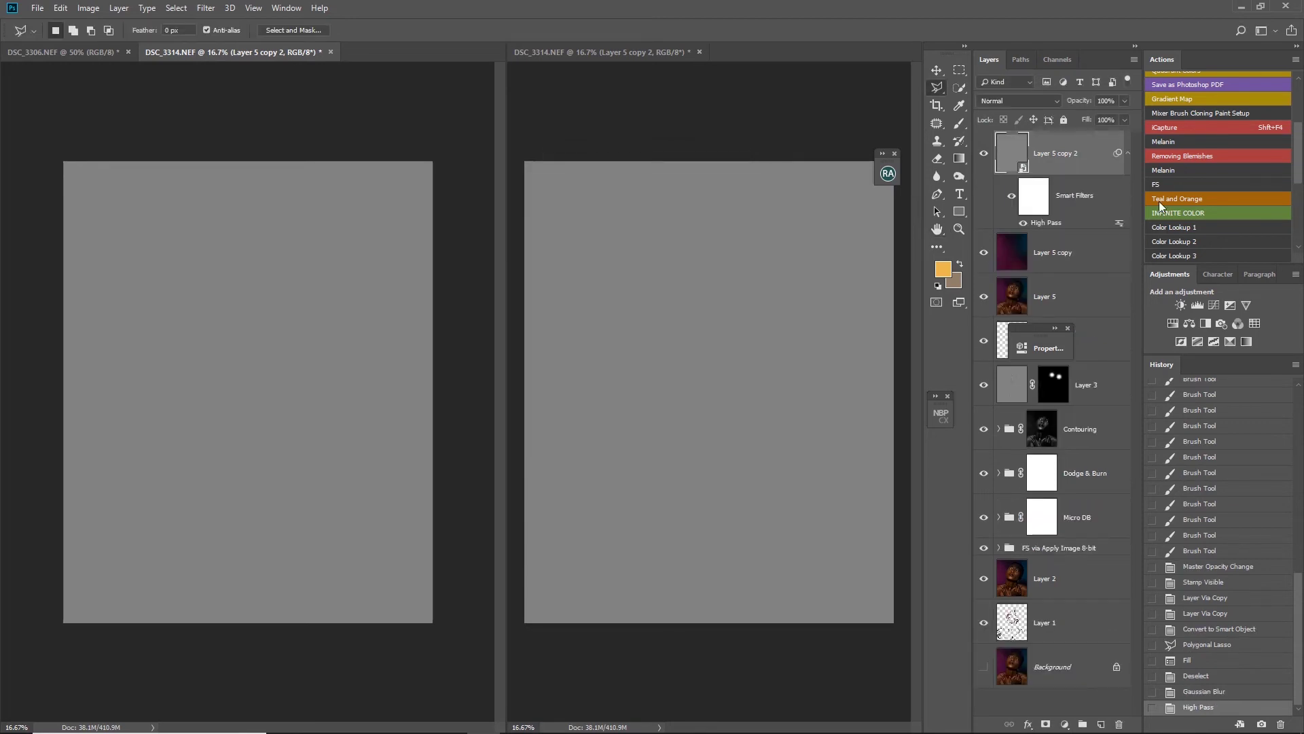
double_click(1061, 221)
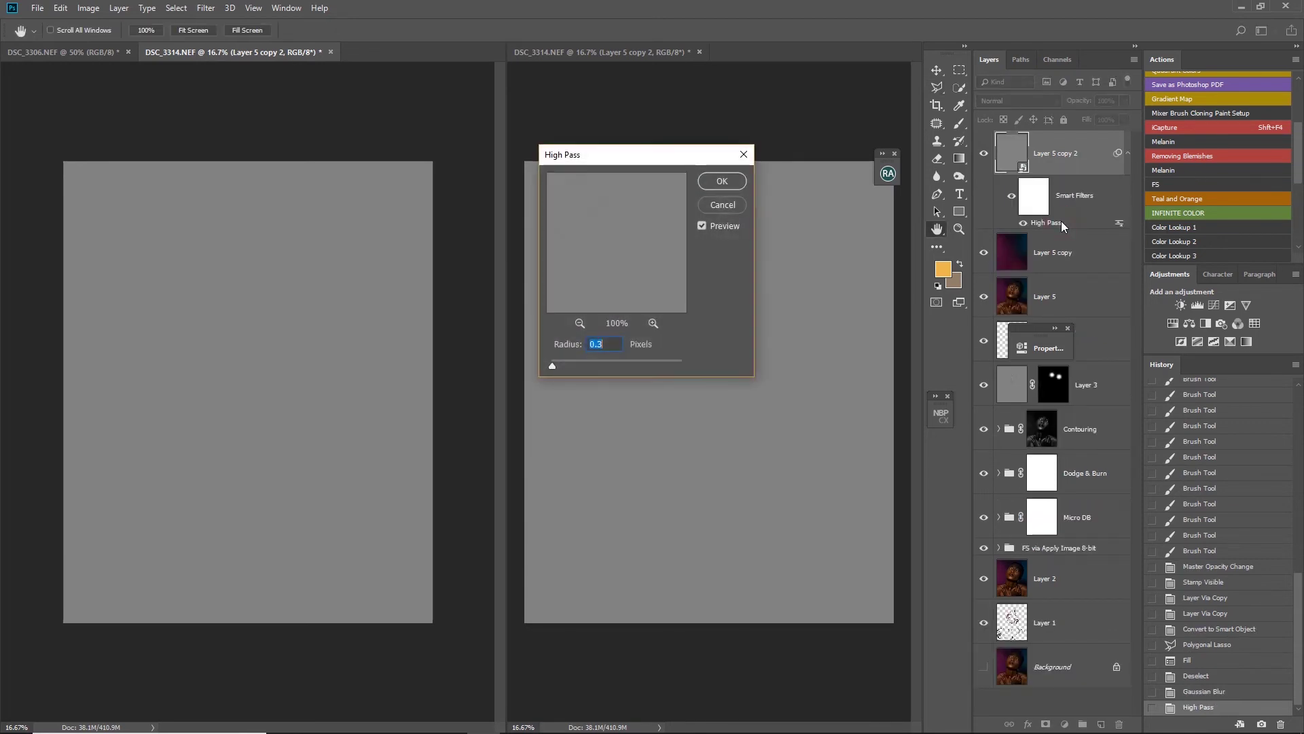
click(722, 188)
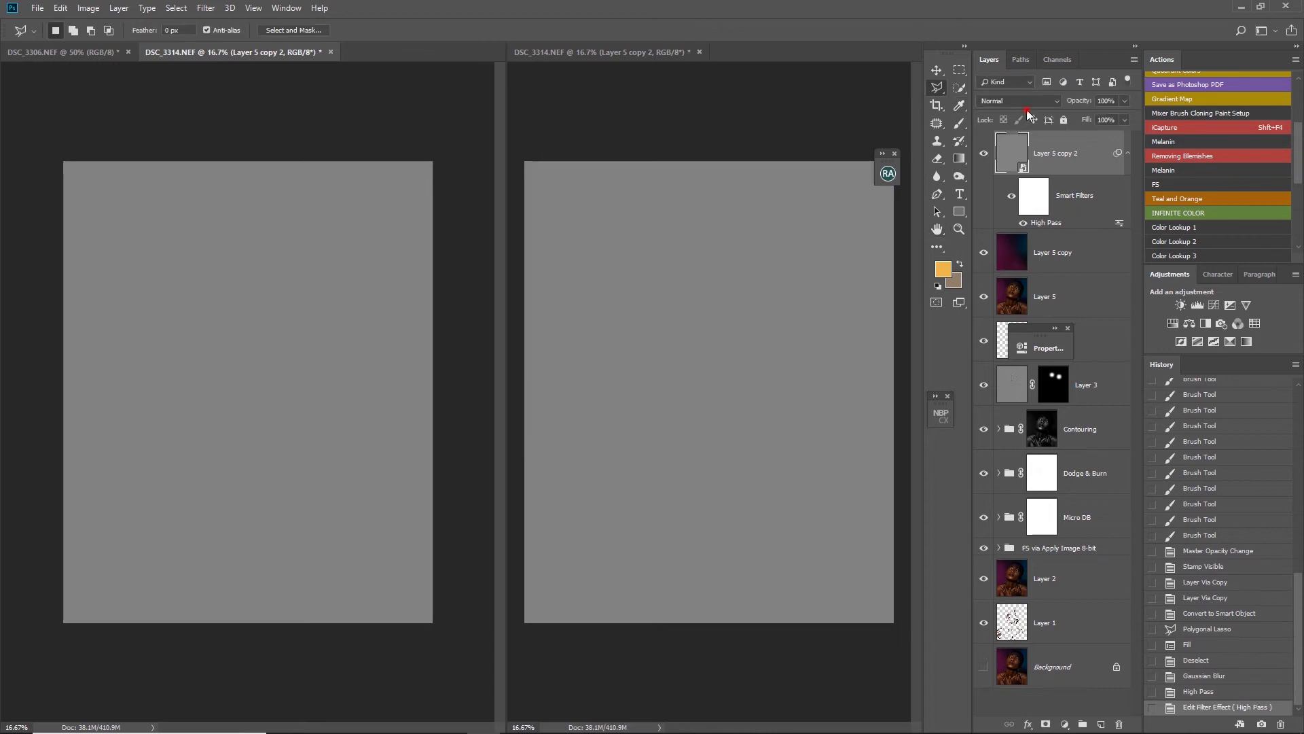
- Set Layer 5 copy 2 to Linear Light and clip it to Layer 5 copy
click(1019, 100)
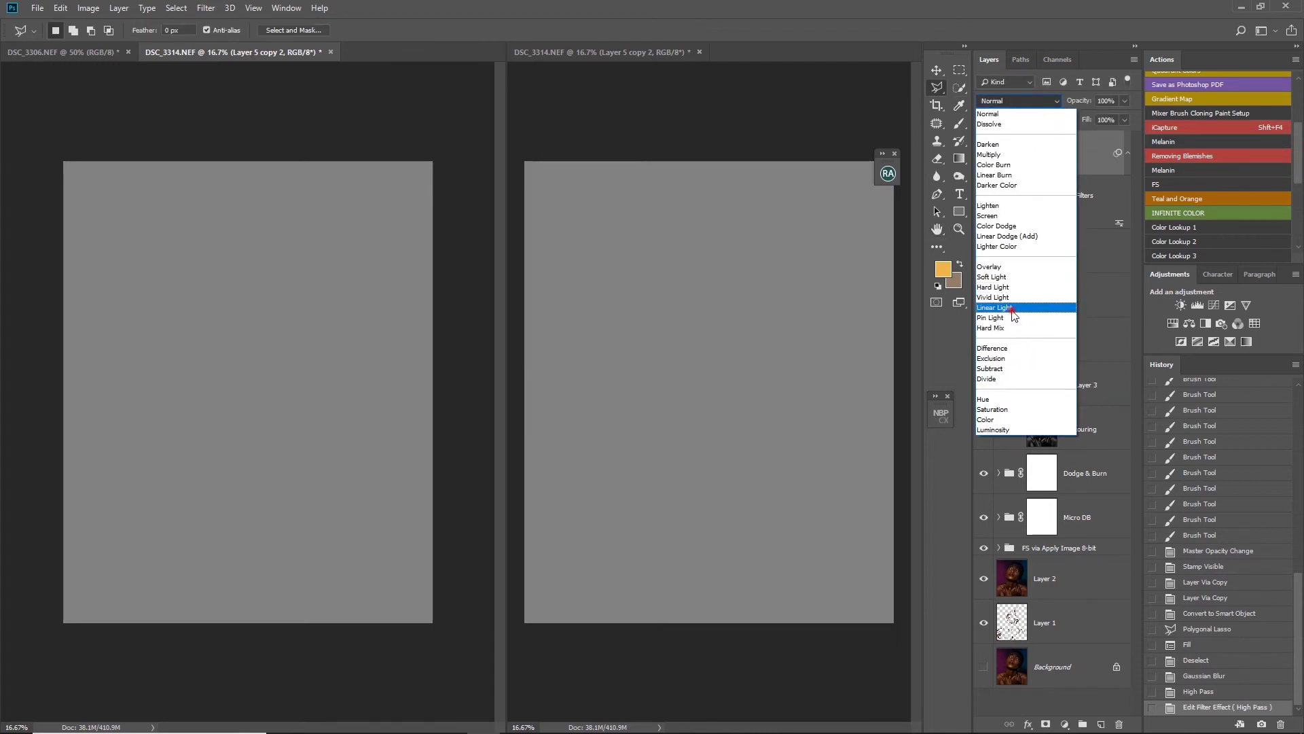
click(1012, 312)
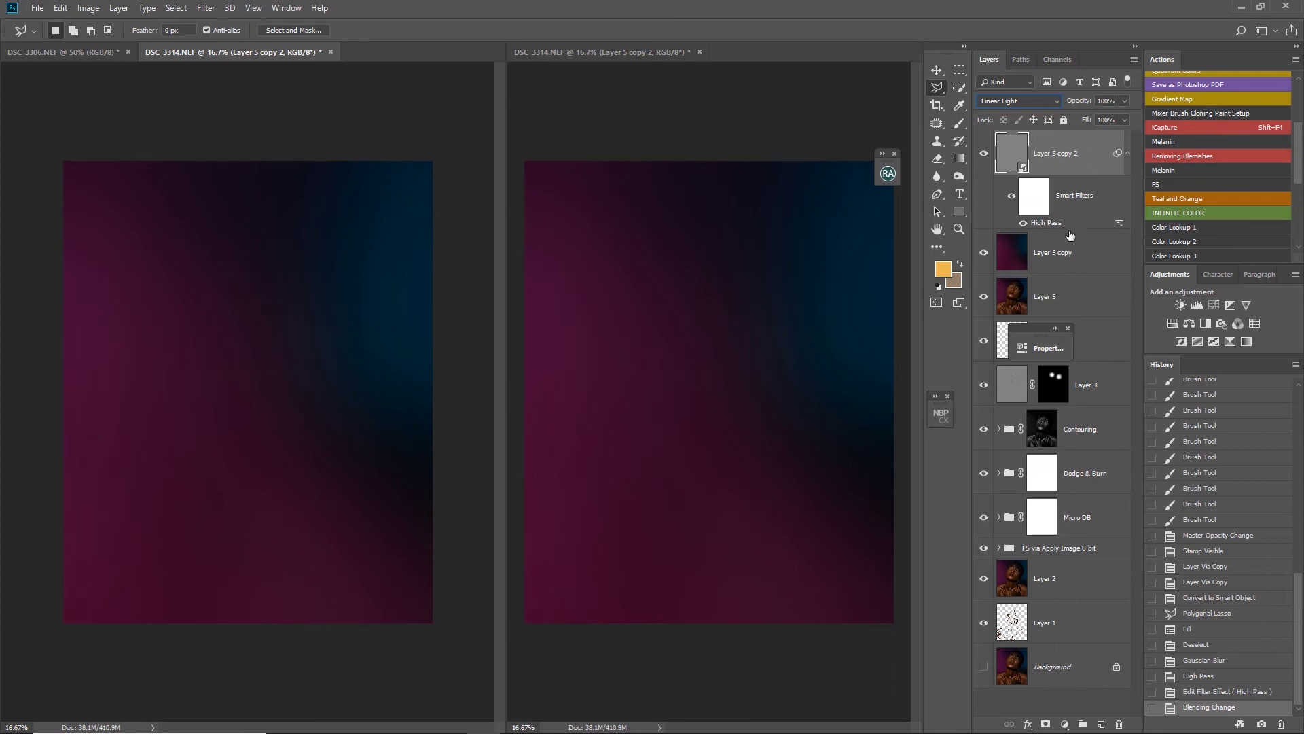
drag(1070, 235, 1065, 228)
alt+click(1069, 227)
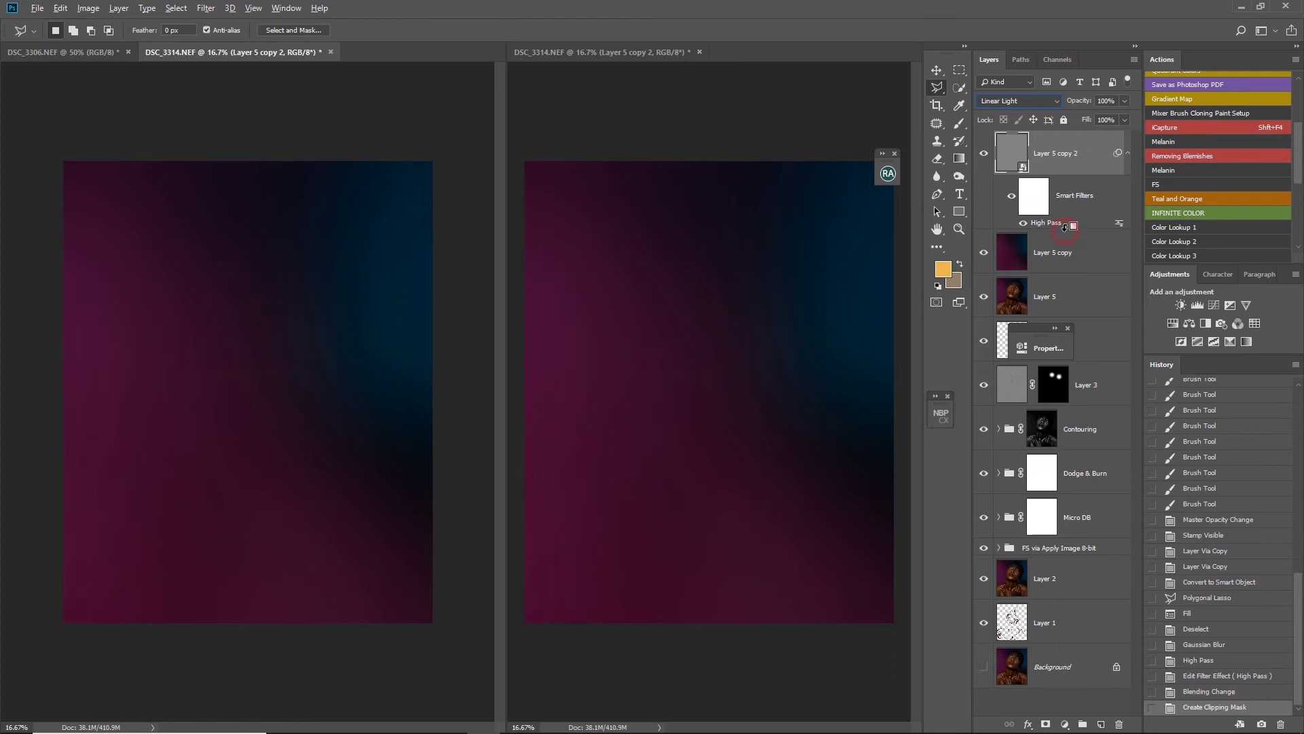
- Add a white layer mask to Layer 5 copy and lower its opacity to 71%
click(1052, 267)
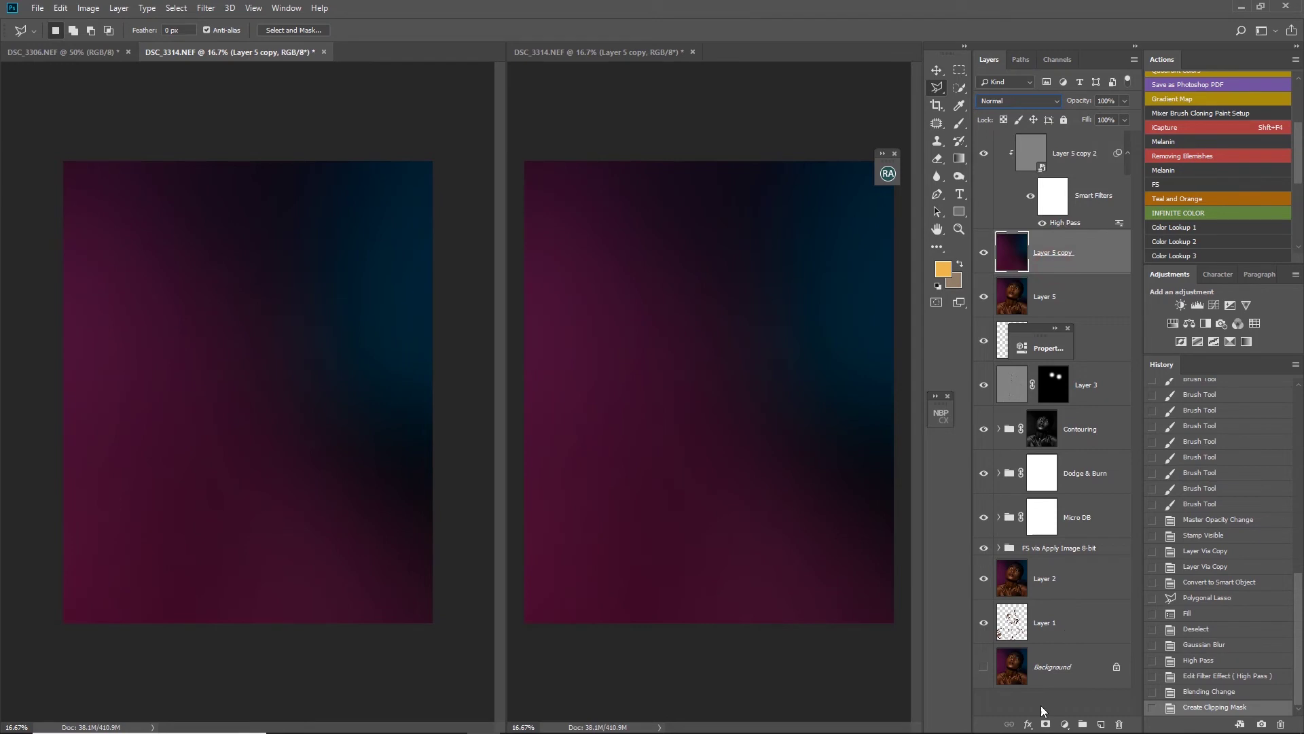
click(1048, 724)
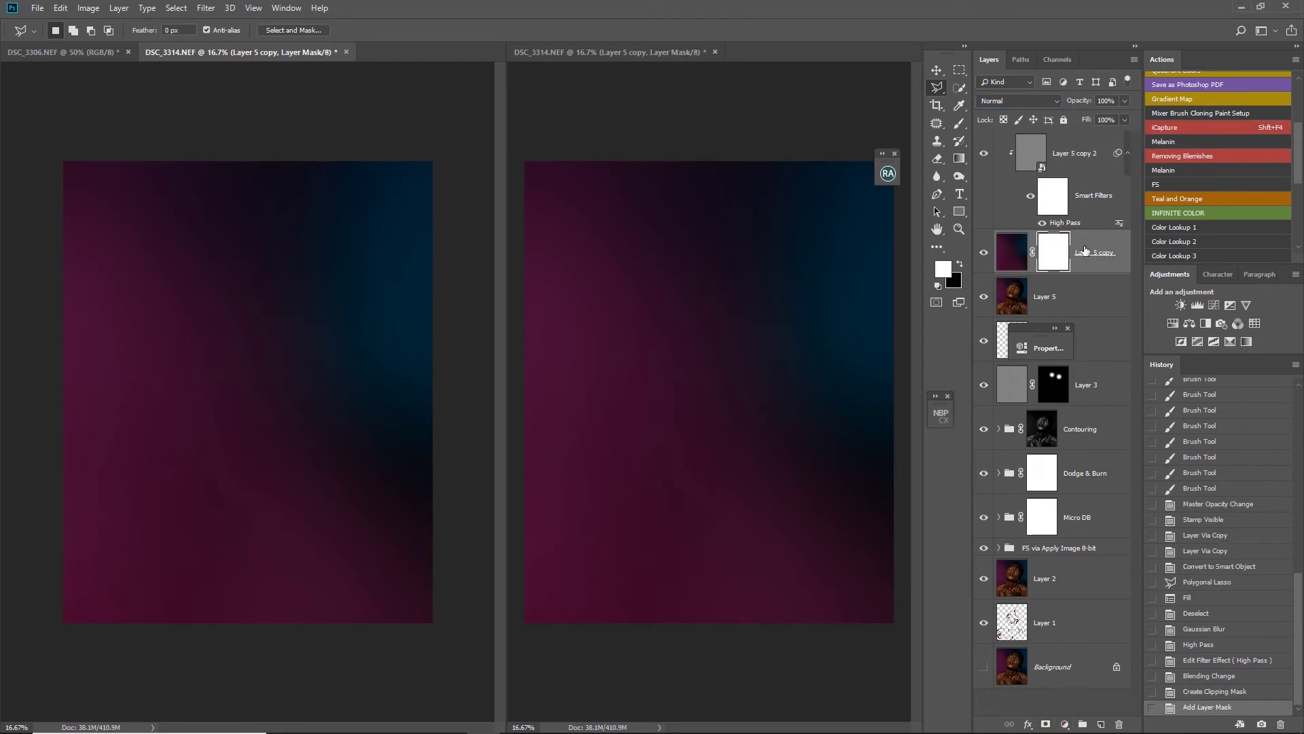
click(1103, 239)
drag(1082, 106, 1071, 105)
key(b)
drag(1072, 104, 1074, 107)
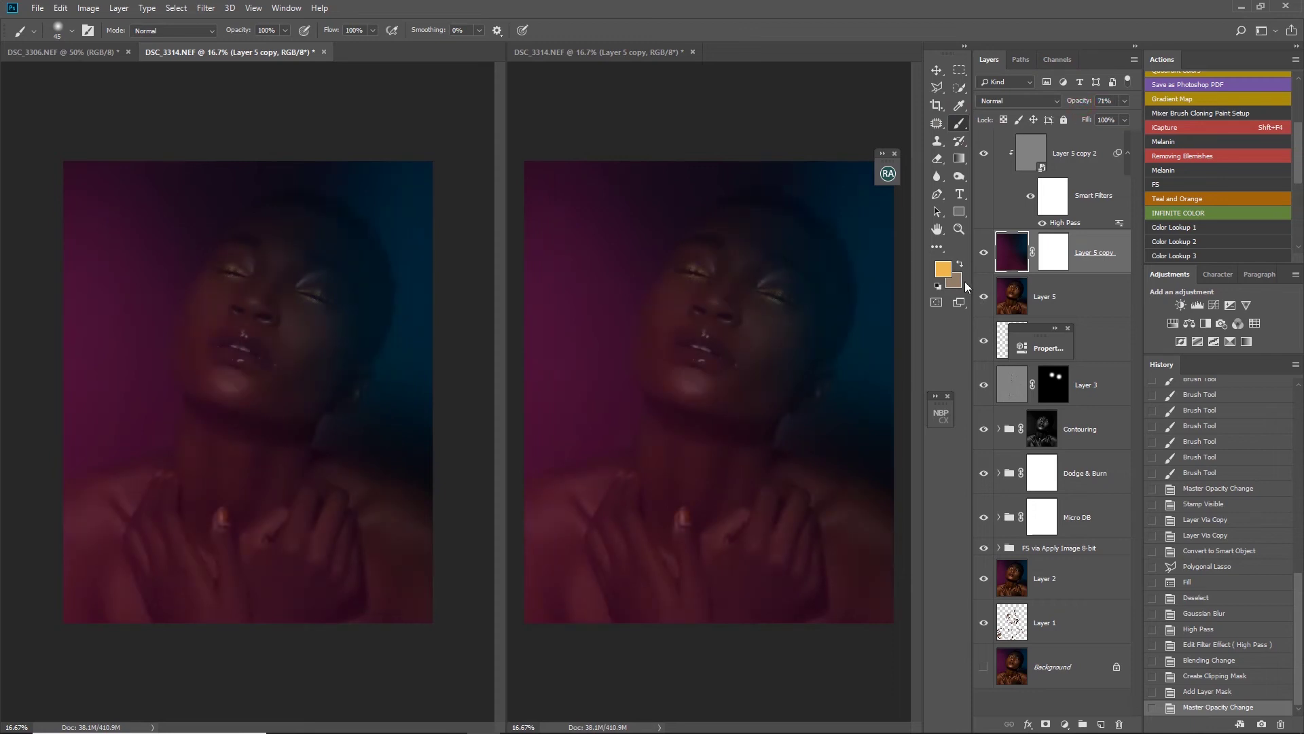
- Paint black on Layer 5 copy's mask to uncover the left face, cheek, jaw, shoulders and hands
click(1058, 252)
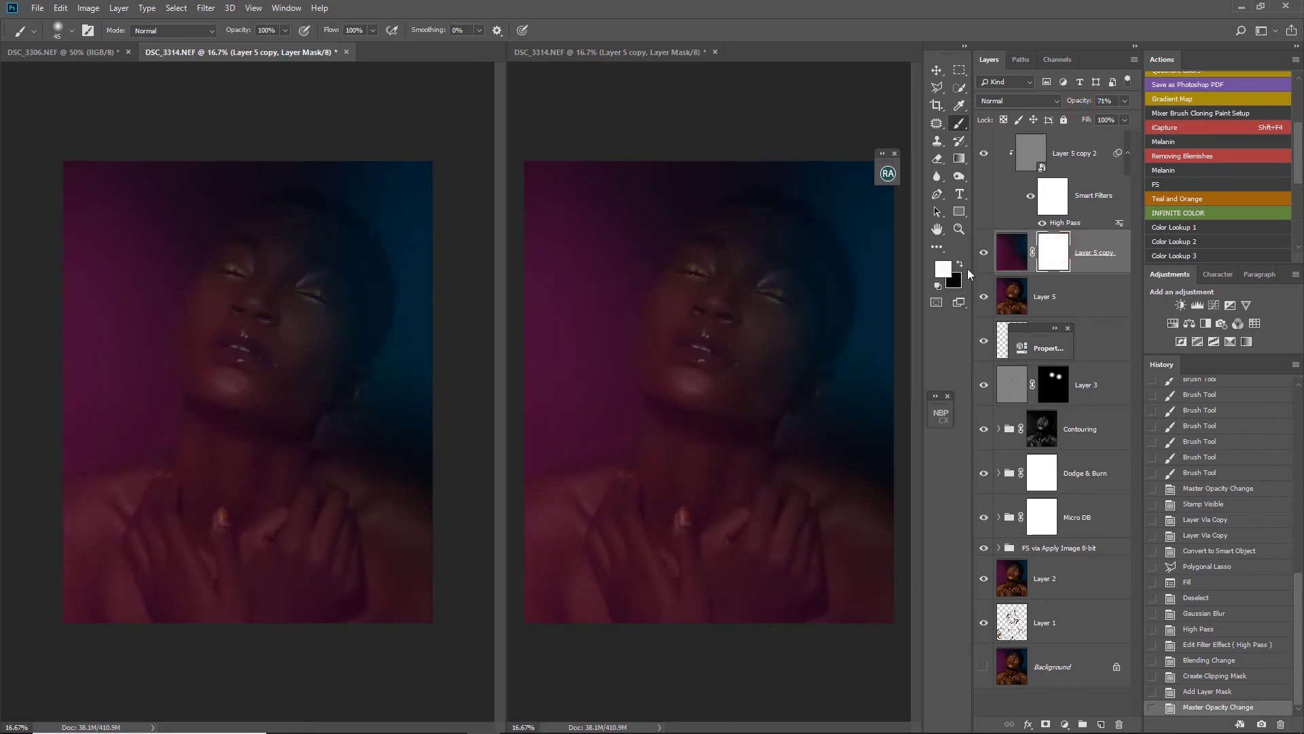
key(x)
key(bracketright)
key(bracketright)
key(bracketright)
key(bracketright)
key(bracketright)
key(bracketright)
key(bracketright)
key(bracketright)
key(bracketright)
key(bracketright)
key(bracketleft)
key(bracketleft)
key(bracketleft)
mouse_move(237, 267)
mouse_down()
mouse_move(220, 328)
mouse_move(249, 273)
mouse_up()
key(bracketleft)
key(bracketleft)
key(bracketleft)
mouse_move(195, 315)
mouse_down()
mouse_move(188, 475)
mouse_move(200, 428)
mouse_move(180, 467)
mouse_move(128, 499)
mouse_move(170, 467)
mouse_move(96, 501)
mouse_up()
key(bracketright)
key(bracketright)
key(bracketright)
mouse_move(83, 551)
mouse_down()
mouse_move(107, 530)
mouse_move(127, 590)
mouse_up()
mouse_move(184, 526)
mouse_down()
mouse_move(160, 563)
mouse_move(262, 568)
mouse_move(401, 605)
mouse_move(457, 561)
mouse_move(442, 509)
mouse_move(282, 439)
mouse_move(335, 390)
mouse_move(378, 303)
mouse_move(329, 204)
mouse_move(283, 212)
mouse_move(189, 310)
mouse_up()
- Keep masking the blur off the face, brow and neck with a 300–600 px brush
key(bracketleft)
key(bracketleft)
key(bracketleft)
key(bracketleft)
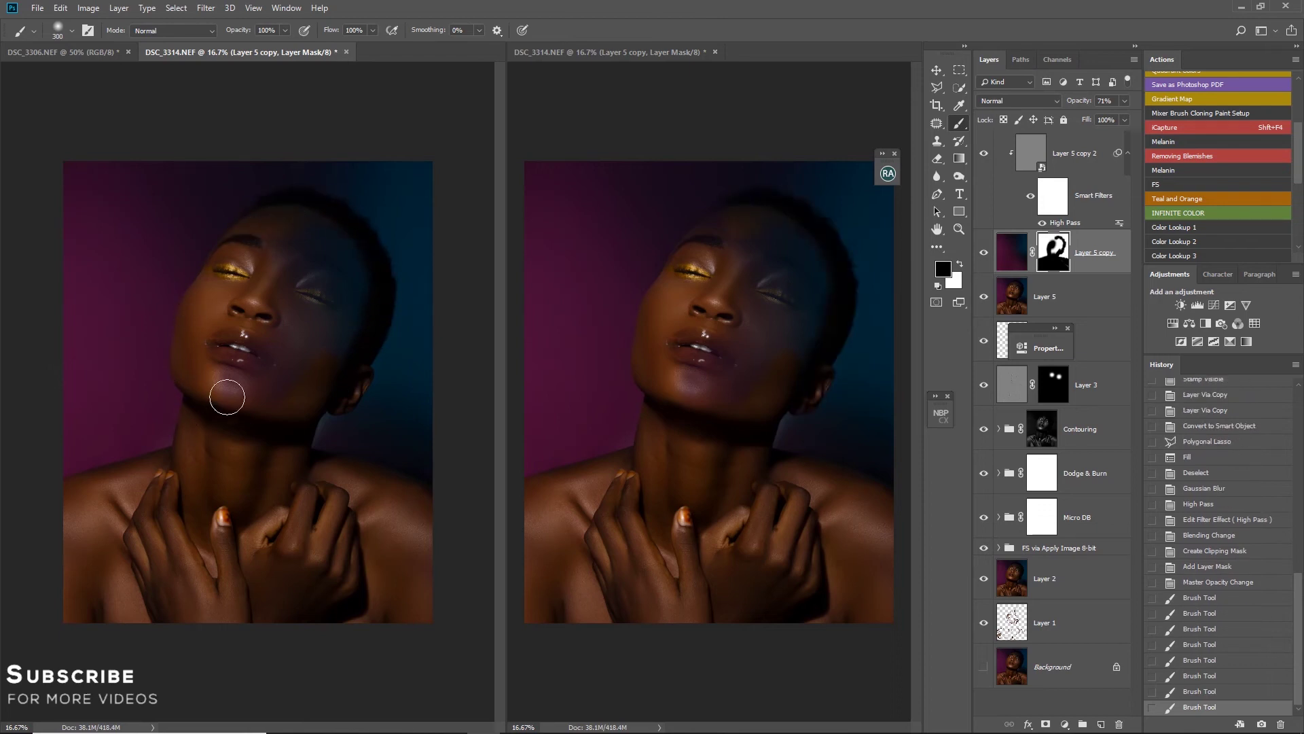
drag(227, 379, 271, 405)
key(bracketright)
key(bracketright)
key(bracketright)
mouse_move(349, 297)
mouse_down()
mouse_move(276, 266)
mouse_move(334, 257)
mouse_up()
key(bracketleft)
key(bracketleft)
drag(344, 382, 313, 401)
mouse_move(314, 421)
mouse_down()
mouse_move(314, 457)
mouse_move(448, 544)
mouse_move(306, 530)
mouse_move(195, 440)
mouse_up()
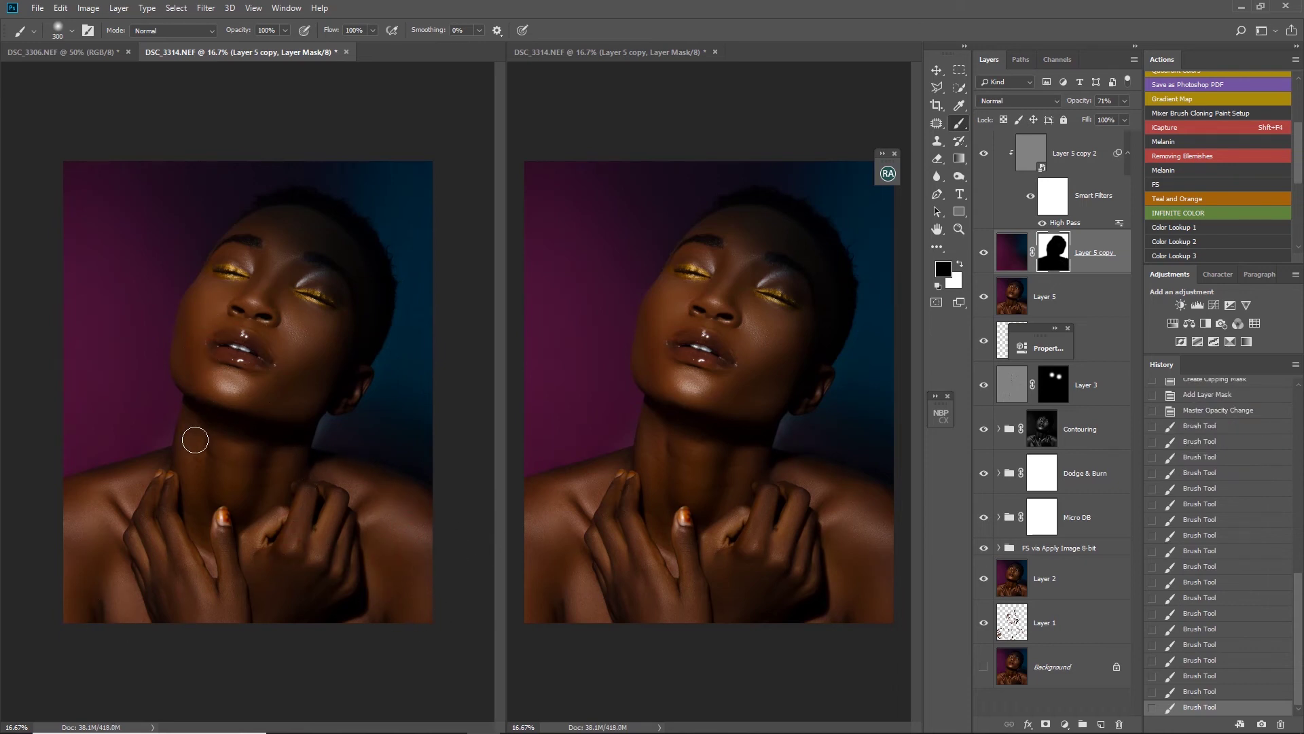
key(ctrl+plus)
key(ctrl+plus)
key(ctrl+plus)
mouse_move(166, 516)
mouse_down()
mouse_move(355, 451)
mouse_move(189, 484)
mouse_up()
- Paint white with a smaller brush to restore the blur along the shoulder edge
key(bracketleft)
key(x)
key(bracketleft)
key(bracketleft)
key(bracketleft)
key(bracketleft)
key(bracketleft)
drag(358, 440, 245, 473)
drag(245, 474, 216, 486)
key(bracketleft)
key(bracketleft)
key(bracketleft)
drag(152, 515, 391, 436)
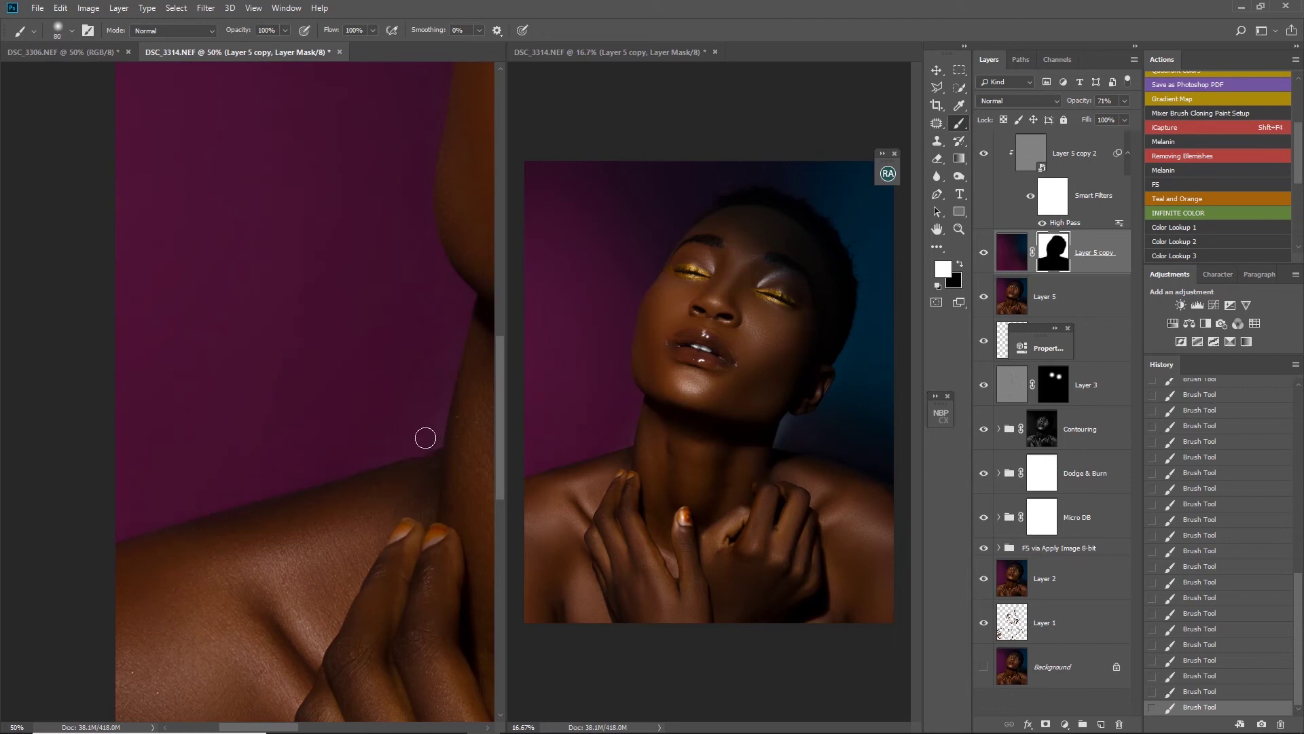
- Pan over the lips, jaw and right shoulder, set the brush to 150, and fit the portrait on screen
drag(367, 483, 83, 556)
mouse_move(441, 611)
mouse_down()
mouse_move(143, 466)
mouse_move(314, 615)
mouse_up()
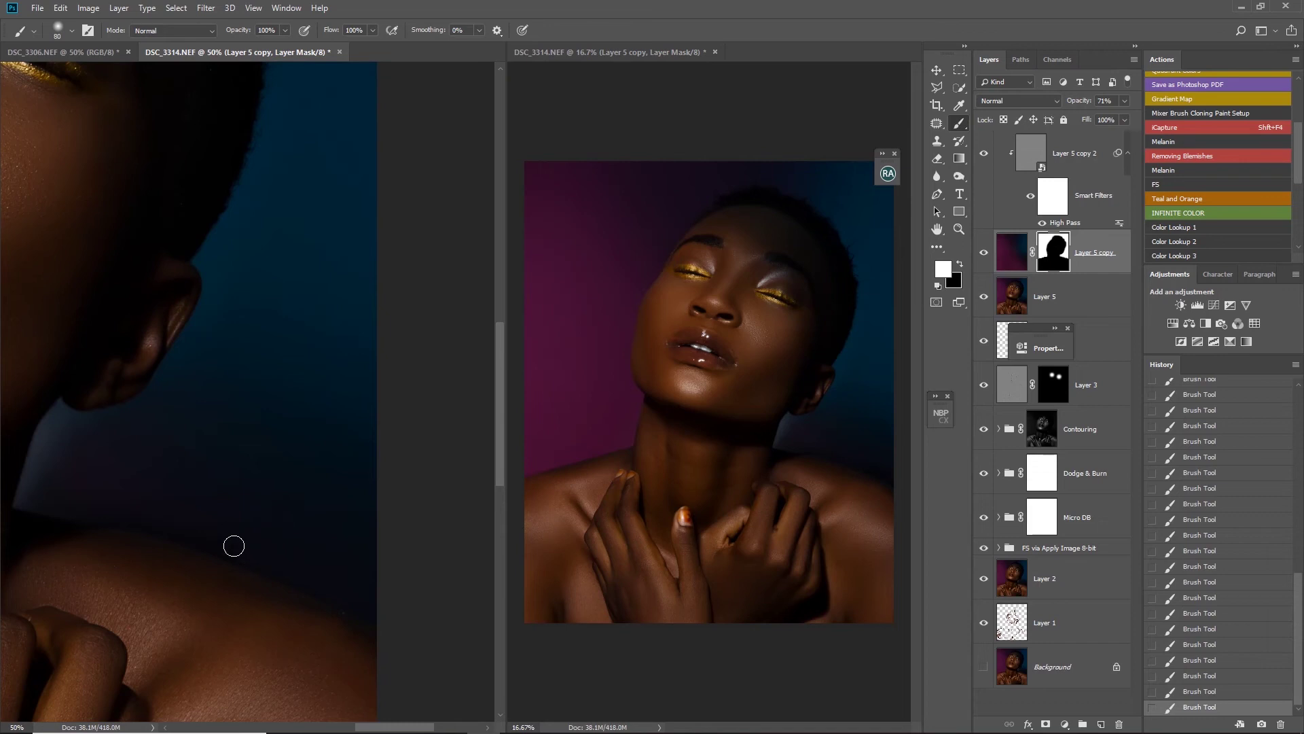
drag(257, 557, 376, 600)
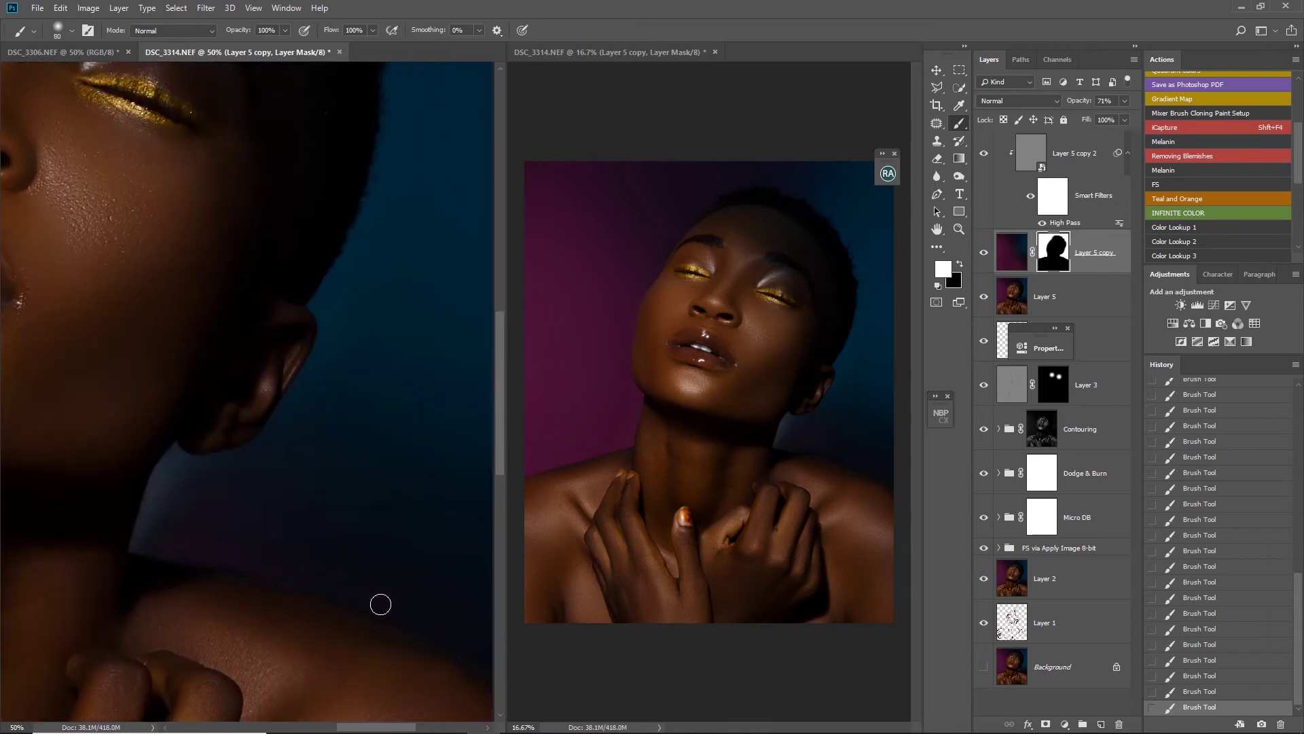
key(bracketright)
key(bracketright)
key(bracketright)
key(bracketright)
drag(416, 568, 279, 481)
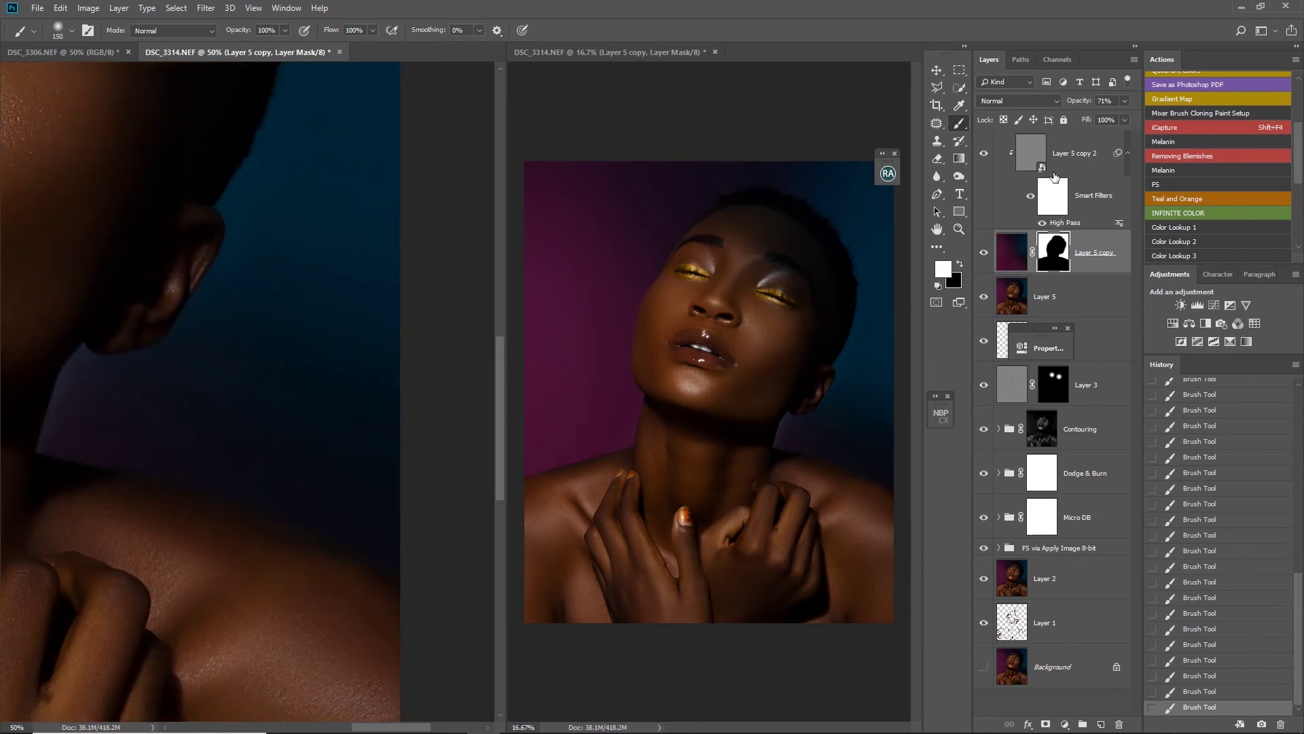
key(ctrl+0)
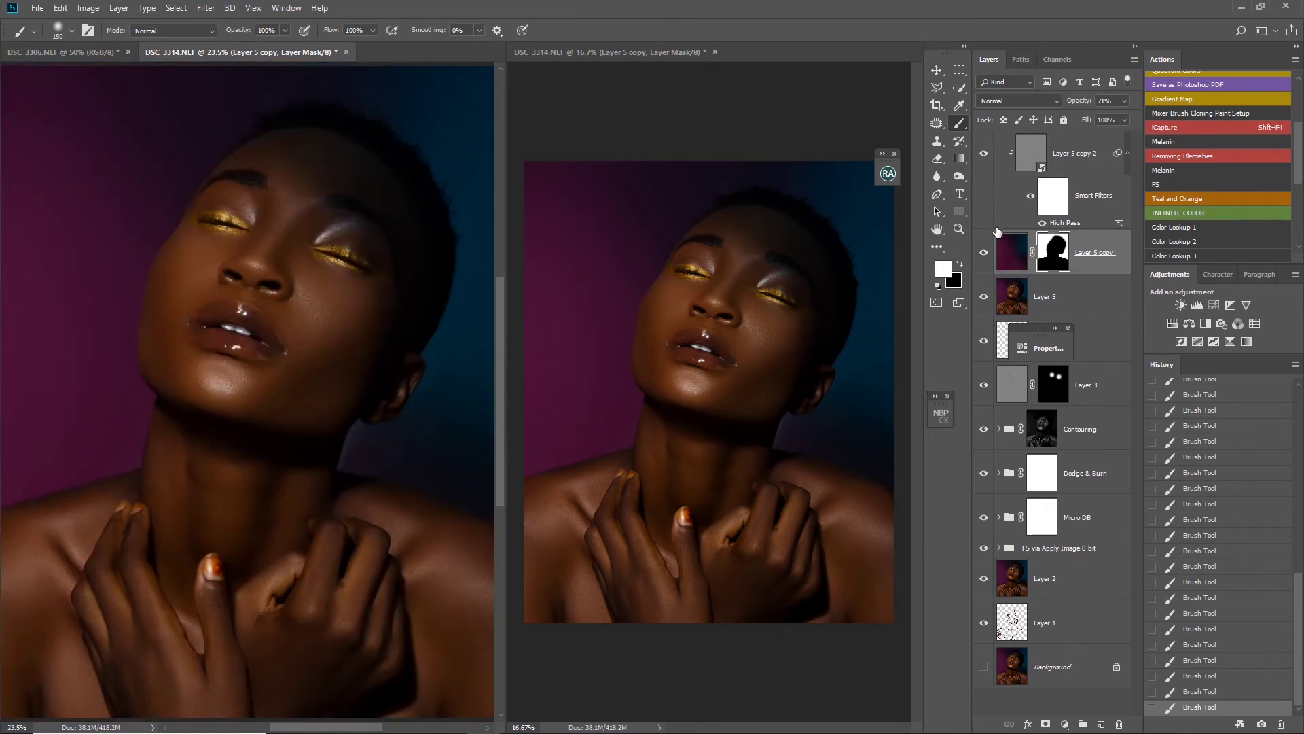
- Group Layer 5 copy 2 with Layer 5 copy and toggle Group 1 to compare the sharpening
click(1066, 158)
key(g)
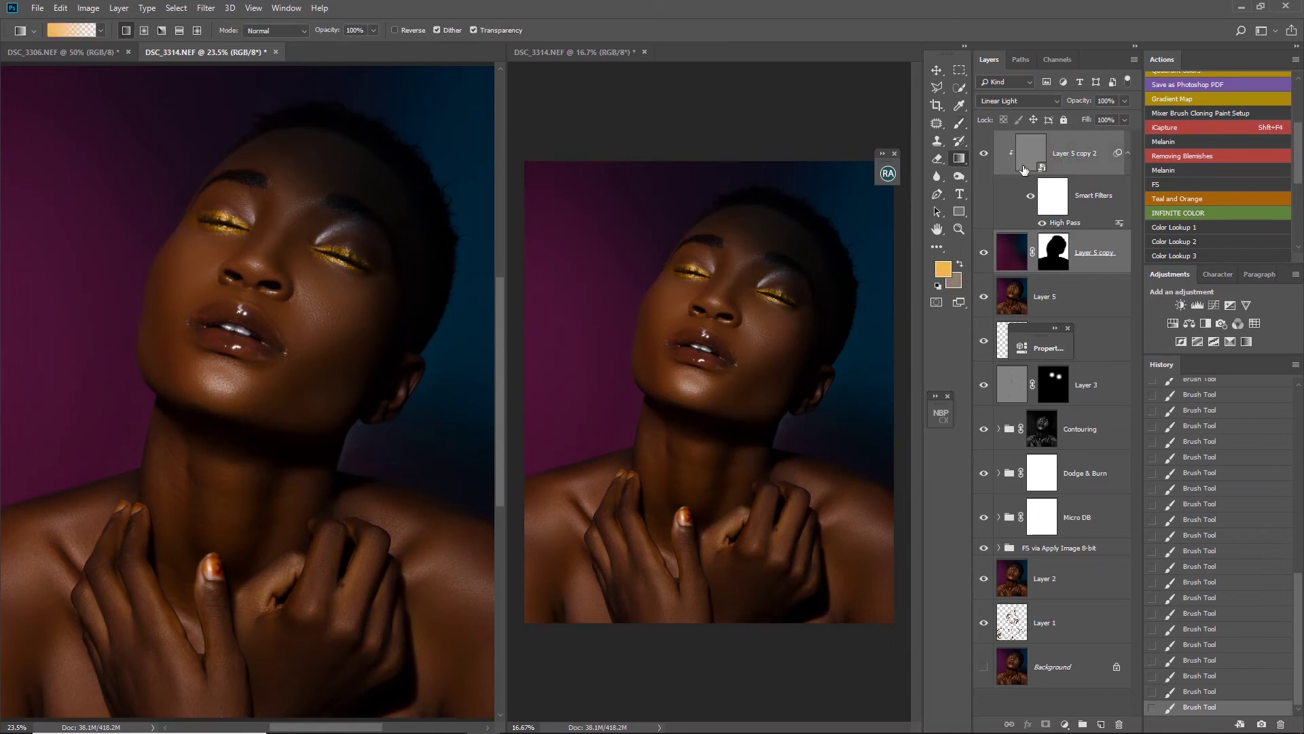
key(ctrl+g)
click(985, 142)
click(985, 141)
click(984, 140)
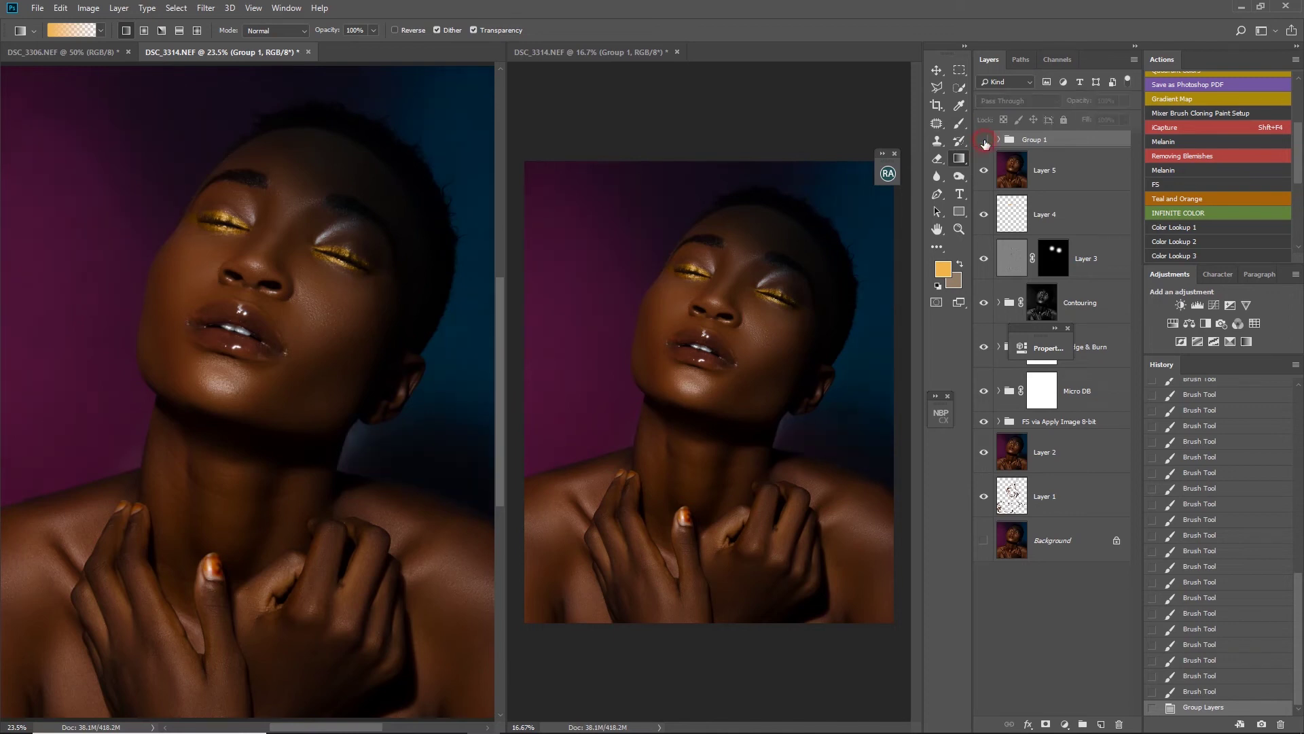
click(984, 140)
click(984, 141)
key(ctrl+minus)
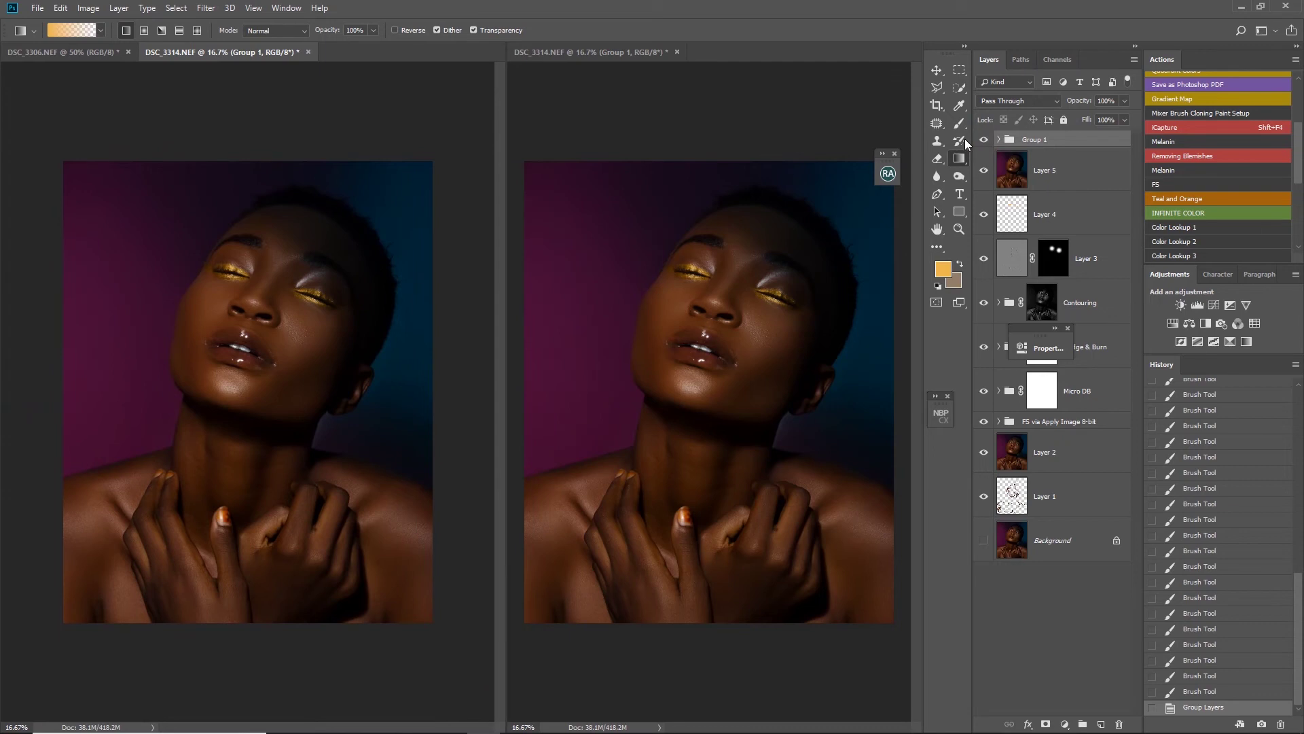
- Show the Background, group Group 1 through Layer 1, and rename the new group Retouc
drag(1049, 336, 1057, 659)
click(983, 540)
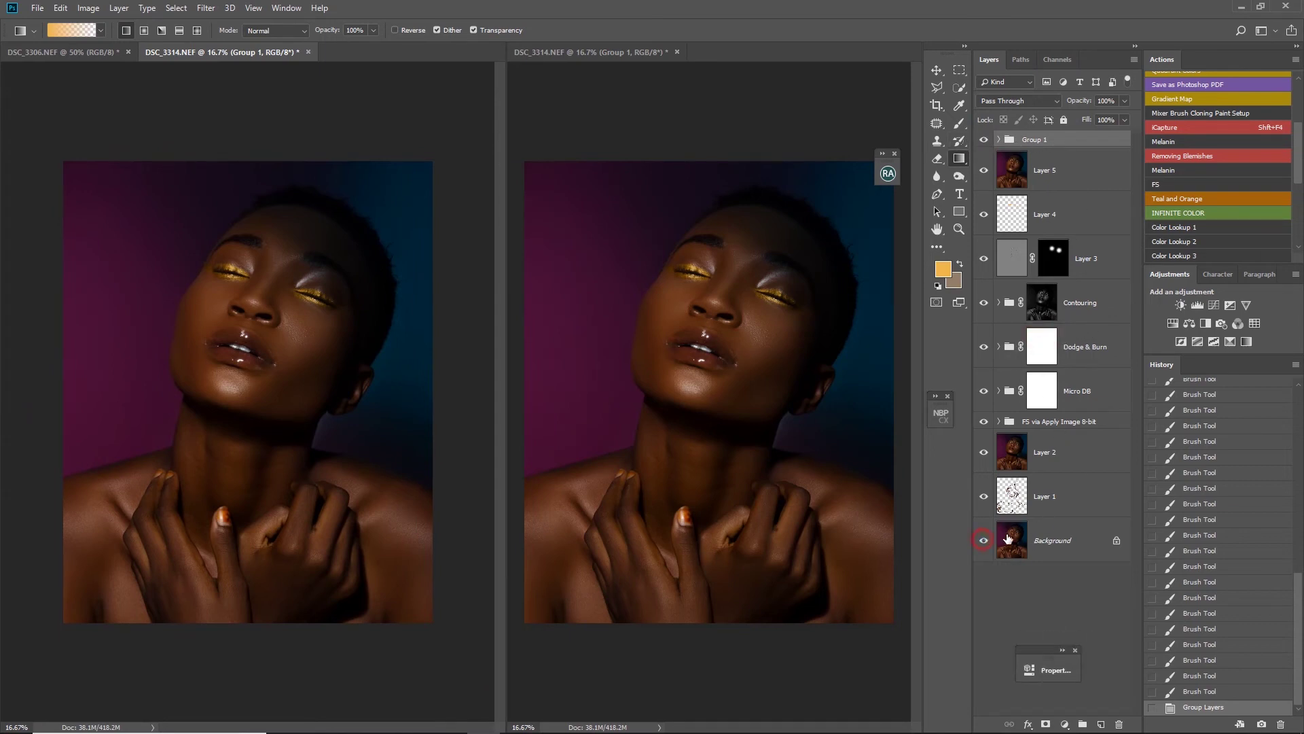
shift+click(1095, 500)
key(ctrl+g)
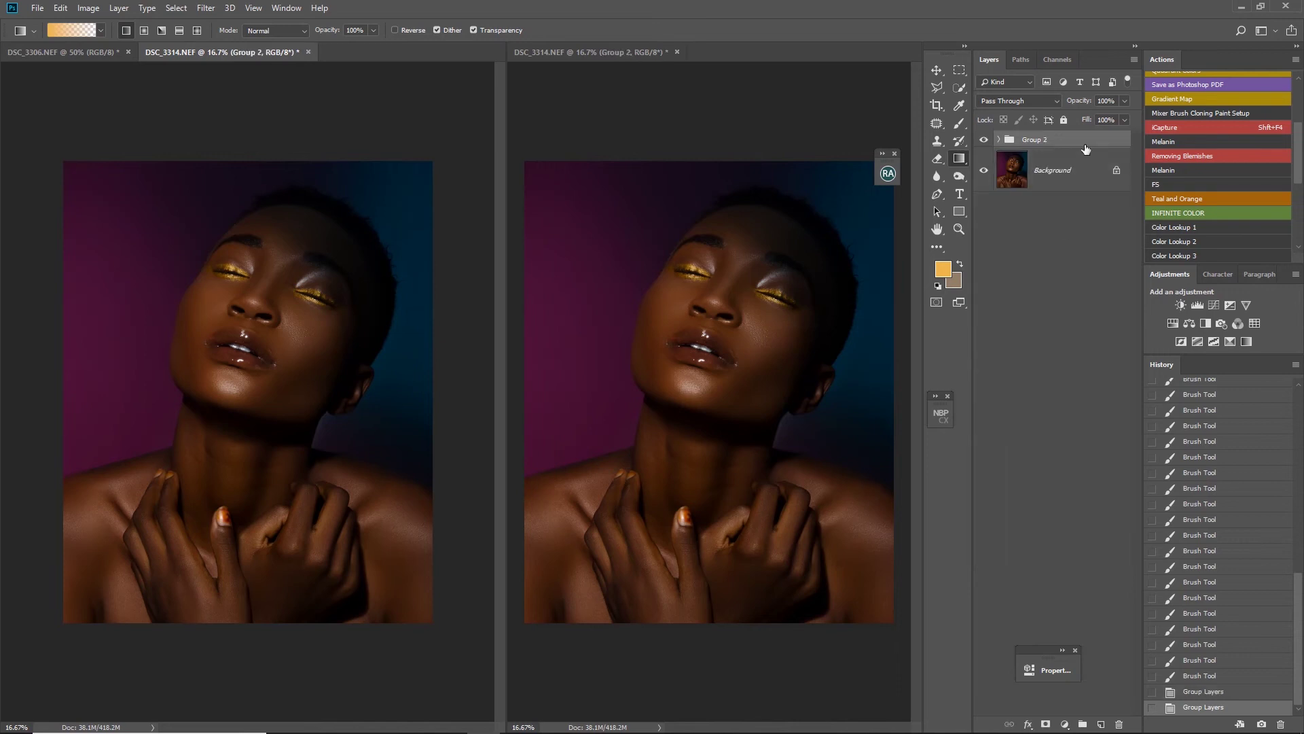
double_click(1037, 141)
text(Retouc)
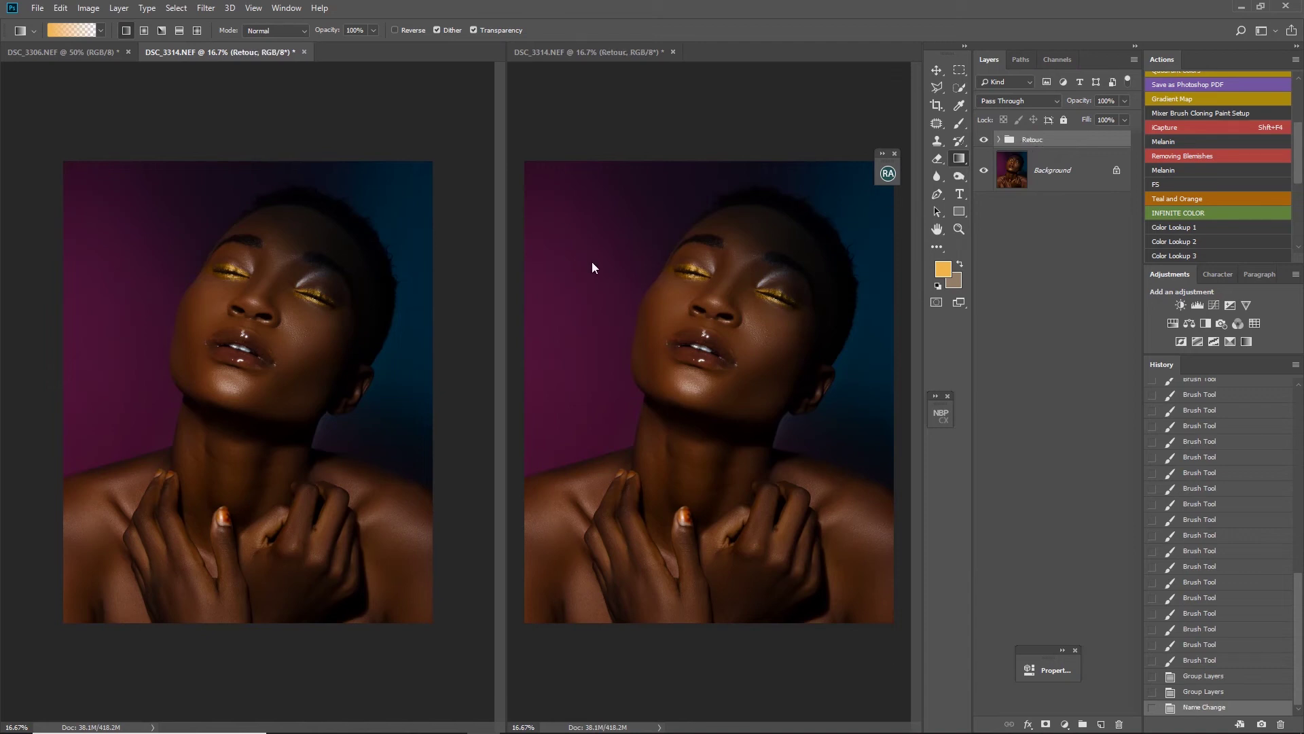
- Toggle the Retouc group to compare with the original, then deselect it
click(987, 141)
click(984, 140)
click(984, 141)
click(984, 141)
click(1019, 243)
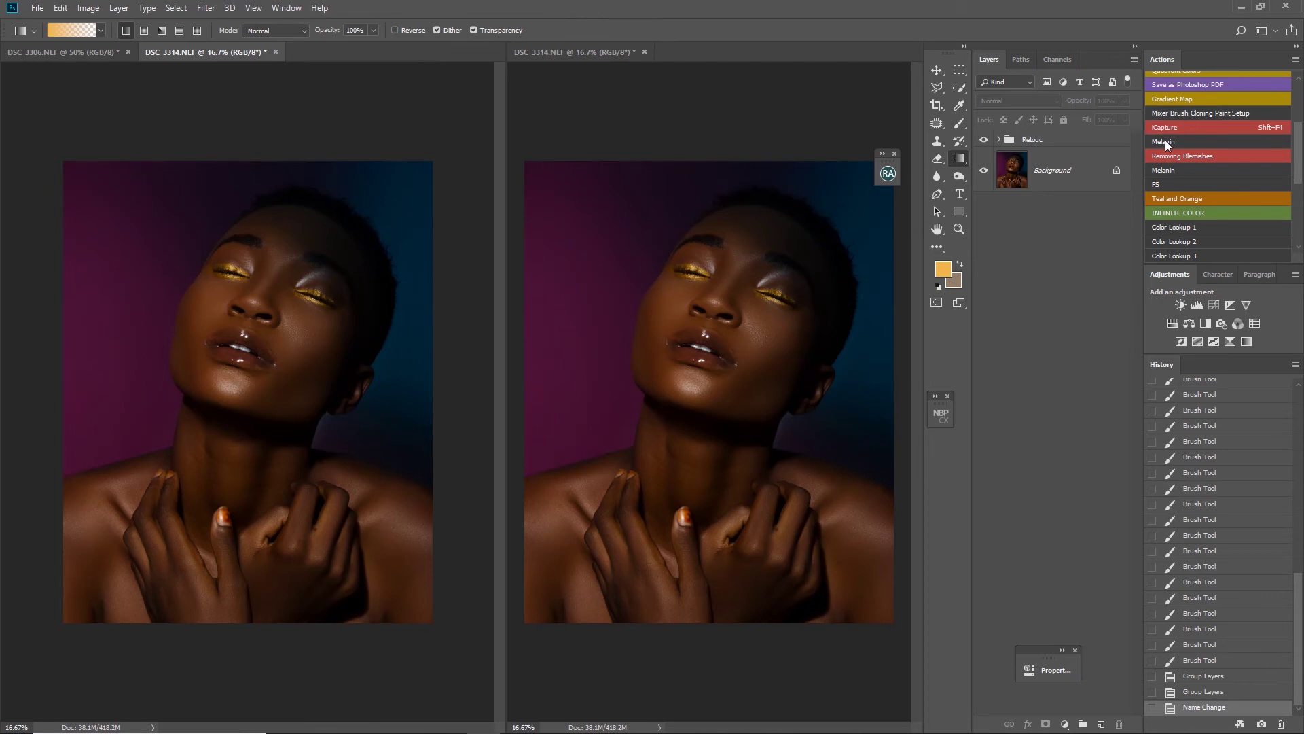
- Step History back to the rename, stamp visible layers into Layer 6, and run the Luminosity Masks action
click(1083, 170)
scroll(1253, 174, down, 5)
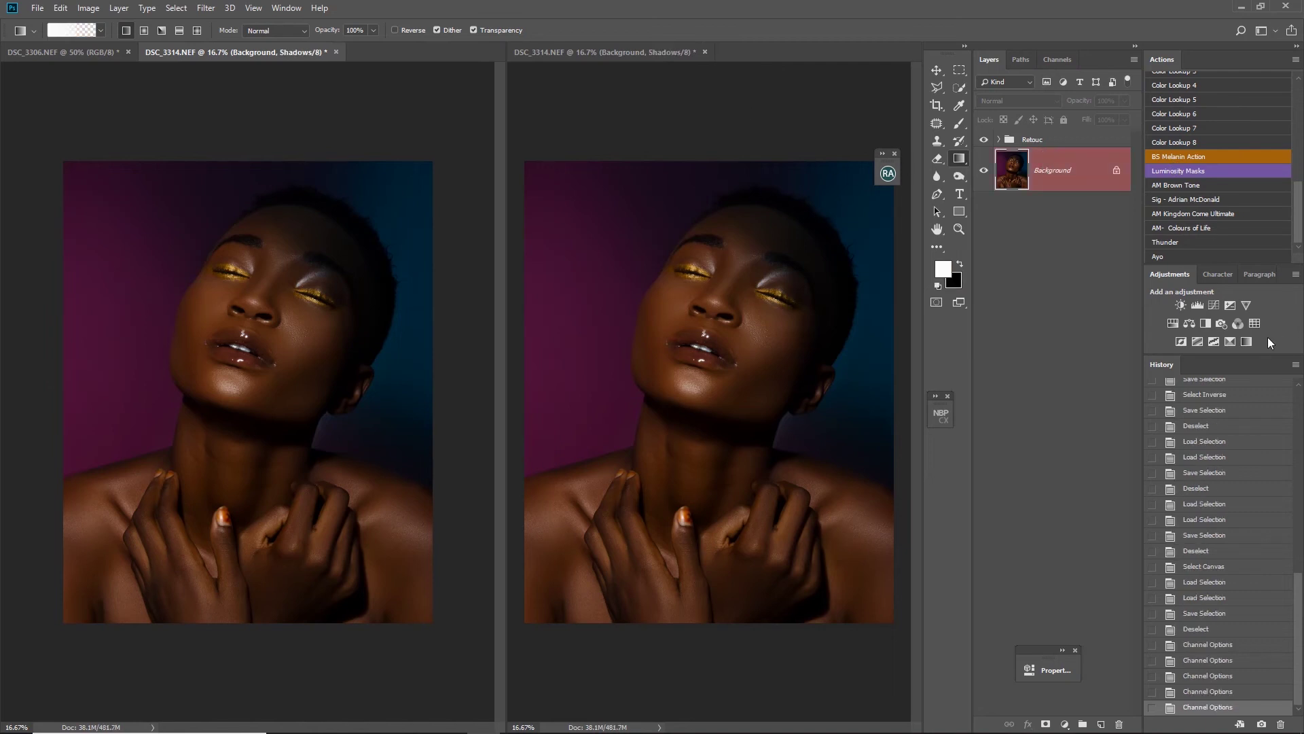
scroll(1203, 597, up, 4)
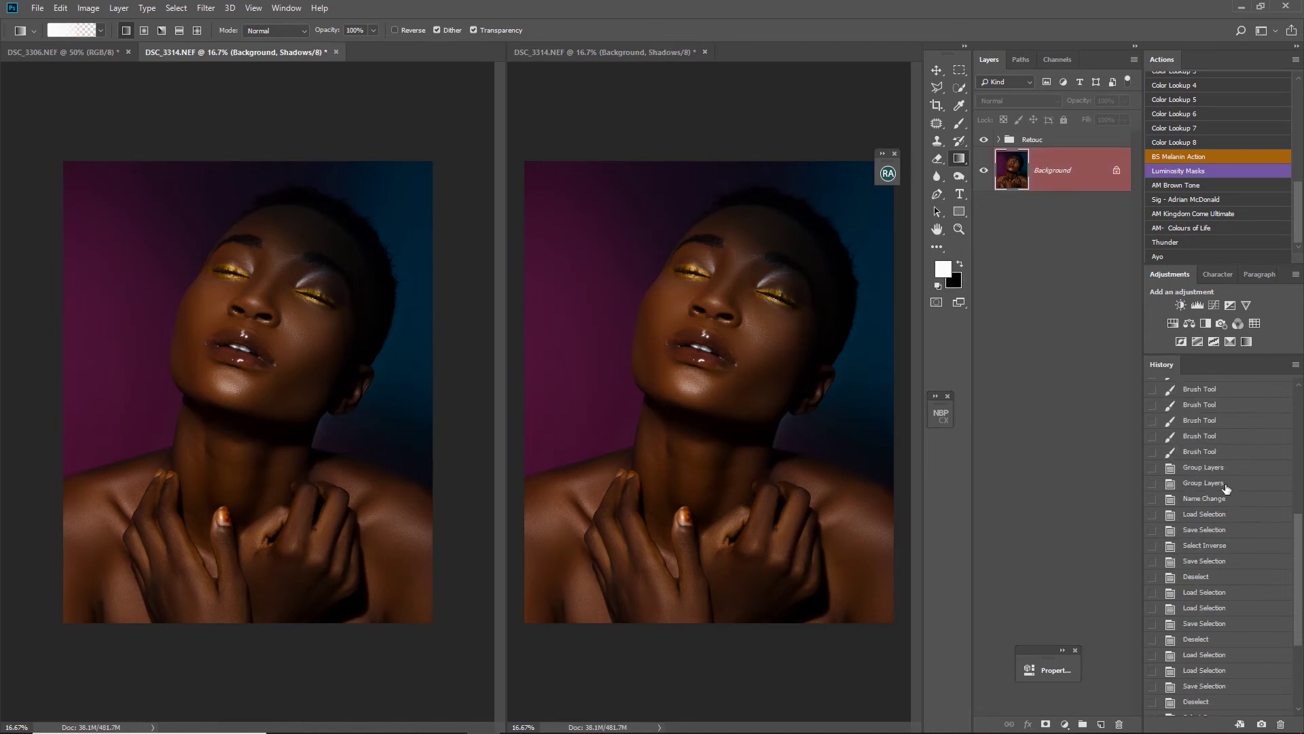
click(1225, 484)
click(1223, 498)
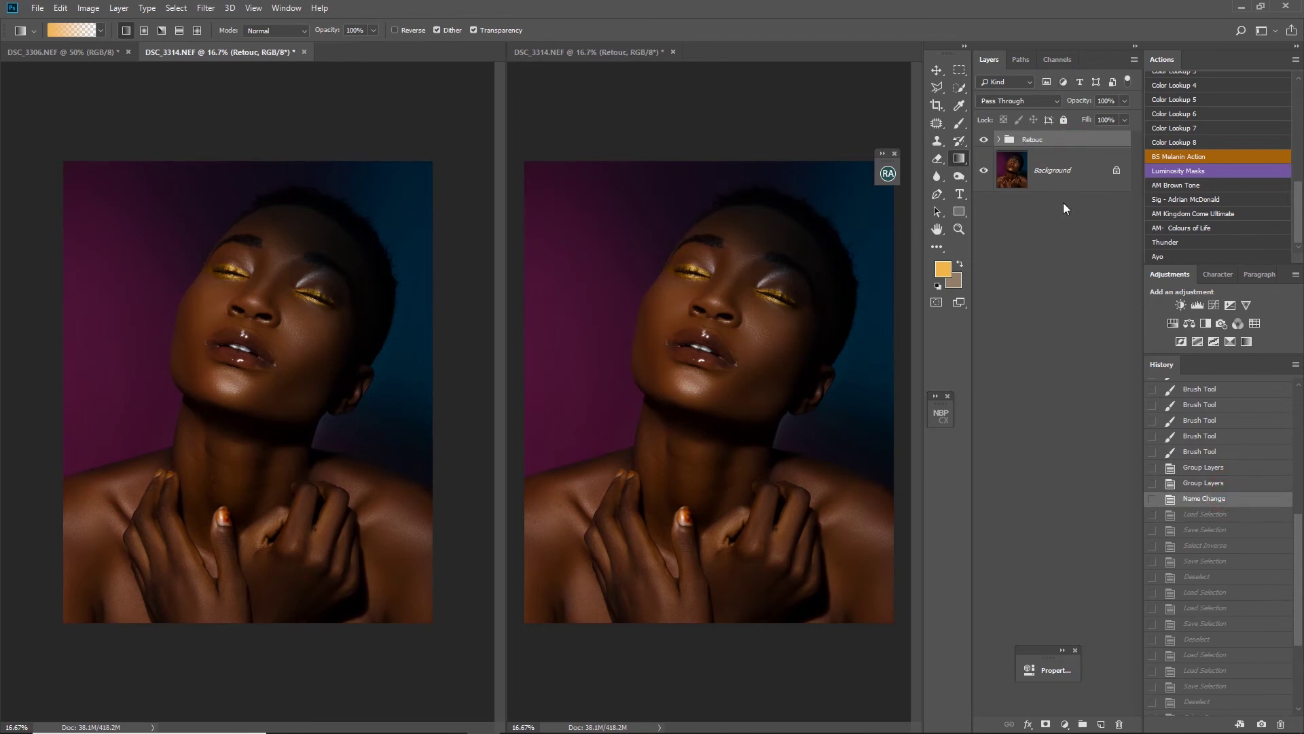
key(ctrl+shift+alt+e)
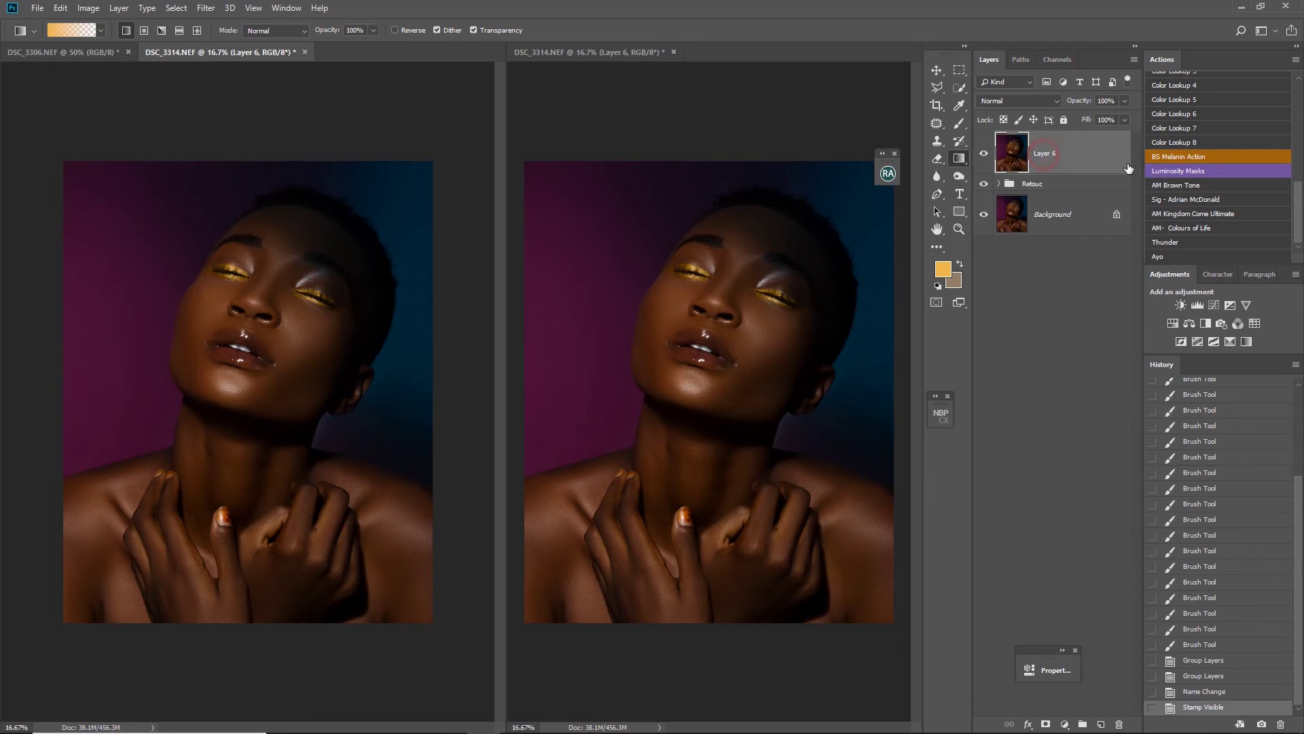
click(1160, 170)
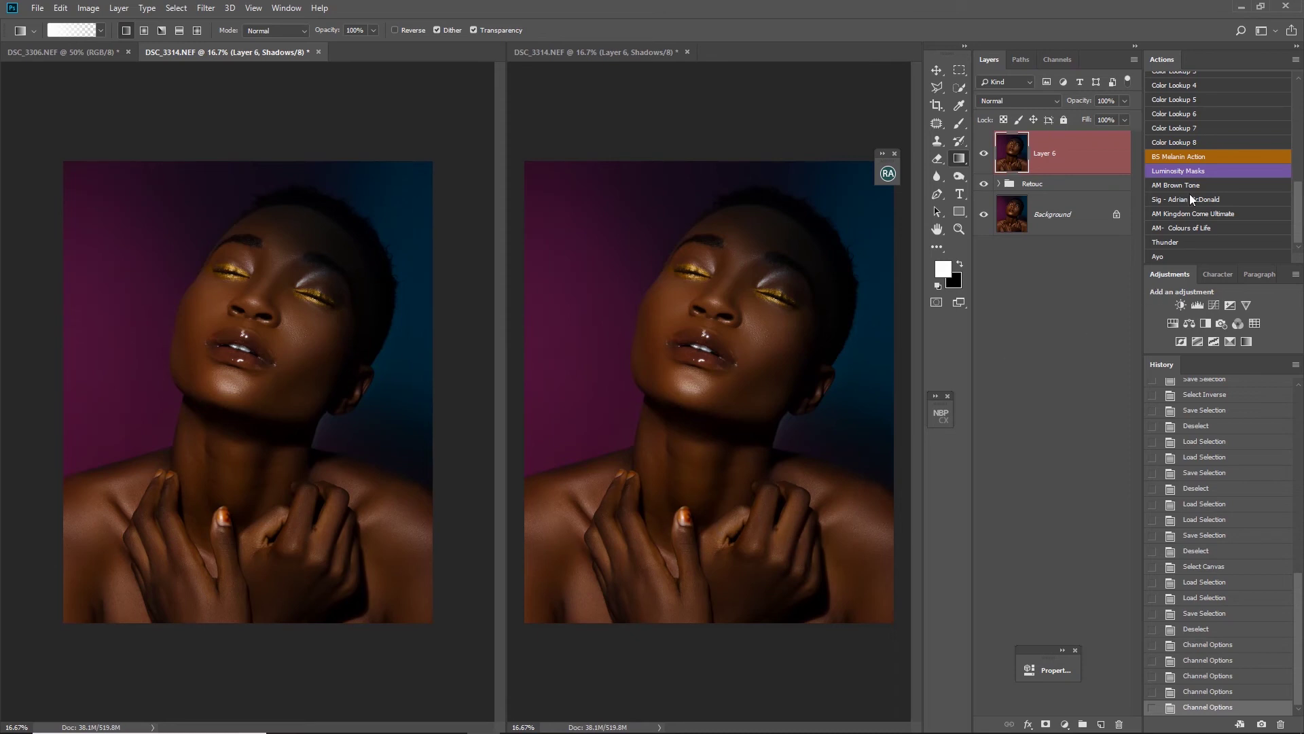
- Run the BS Melanin Action, compare its group on and off, and collapse the group
click(1178, 155)
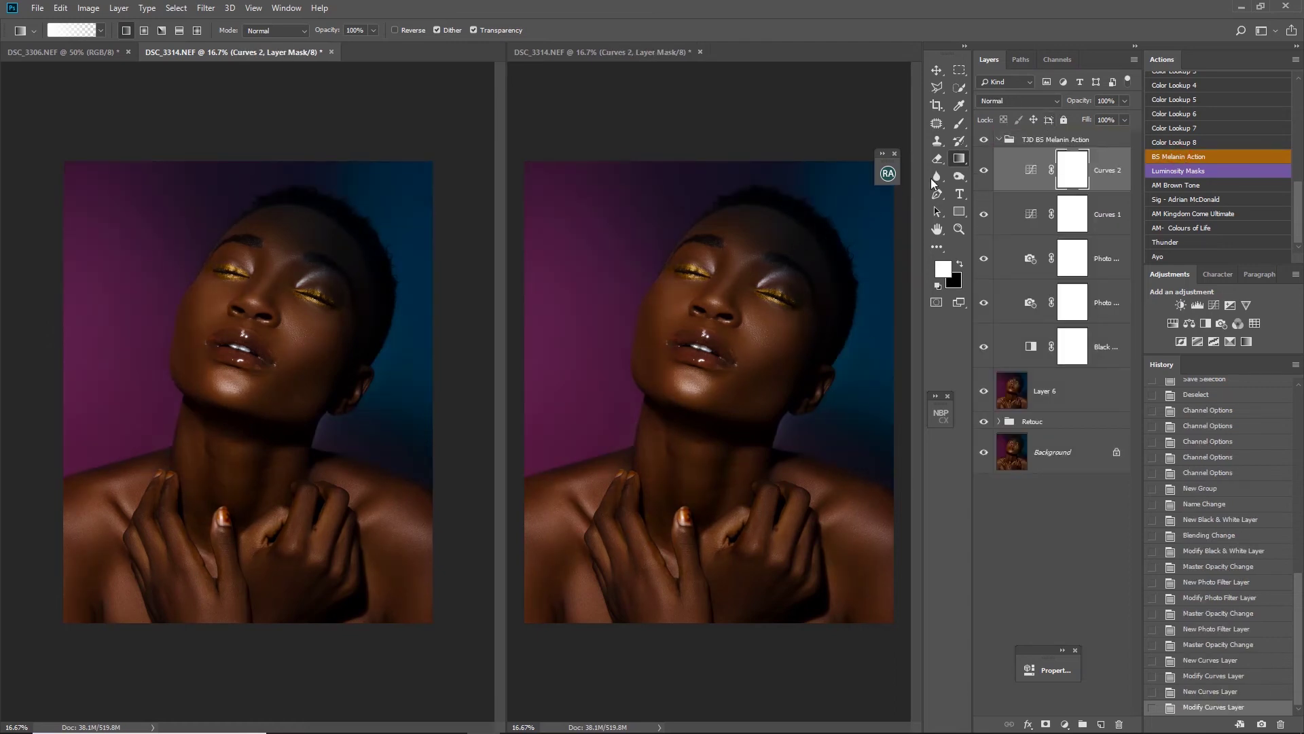
click(984, 140)
click(984, 140)
click(985, 140)
click(984, 140)
click(1004, 140)
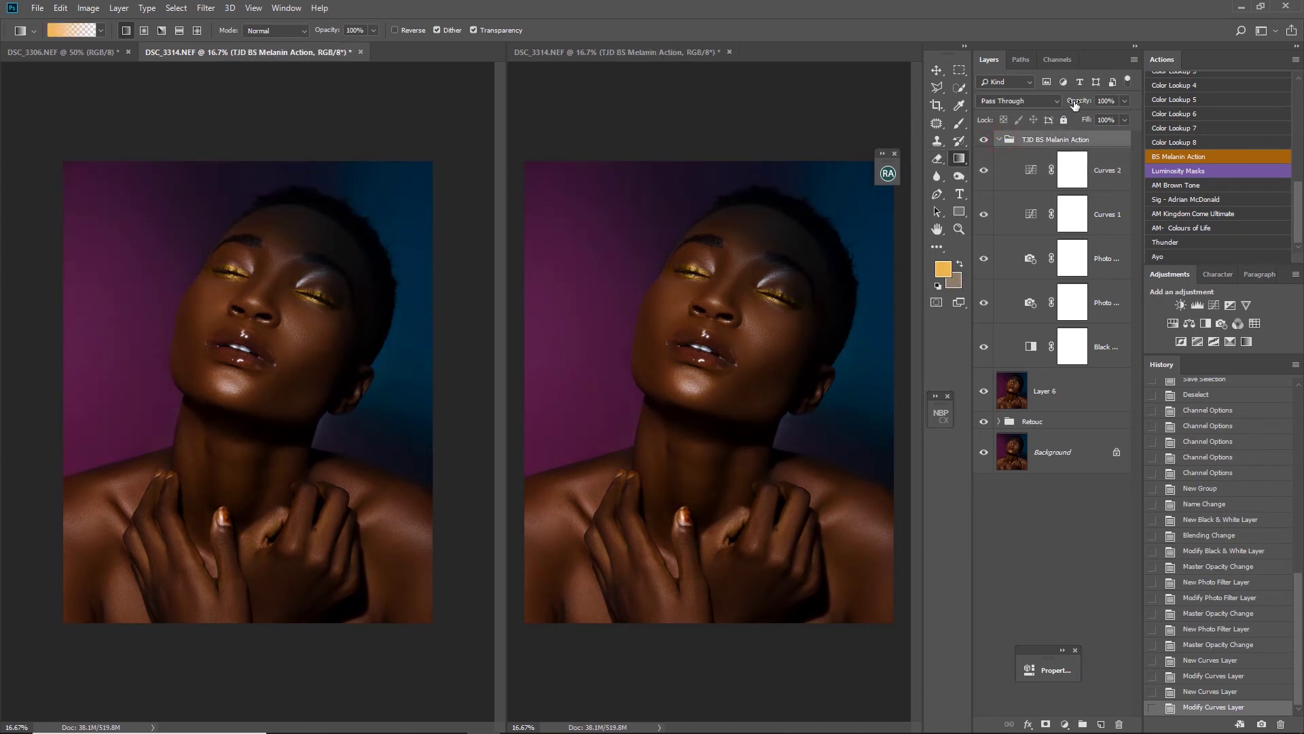
click(999, 139)
- Lower the melanin group's opacity to about 42–44% and add a black mask to it
drag(1082, 101, 1035, 104)
click(985, 140)
click(985, 140)
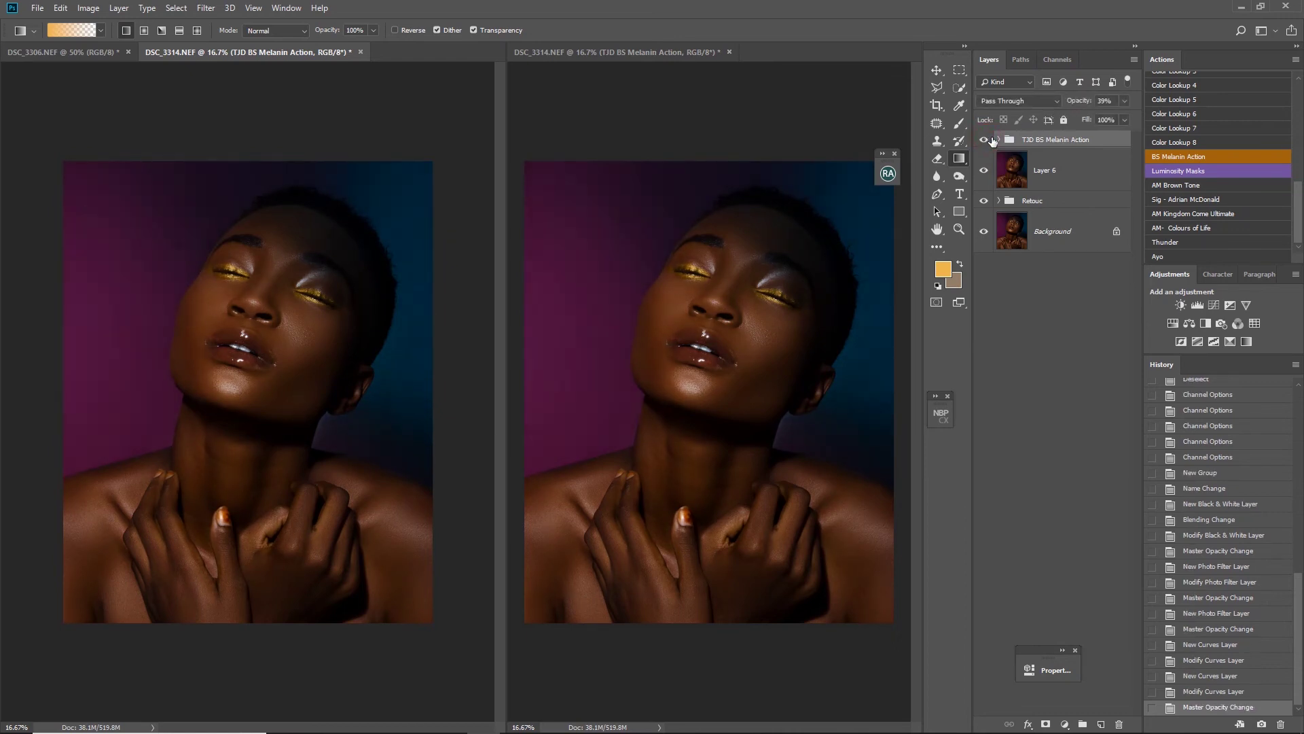
alt+click(1046, 724)
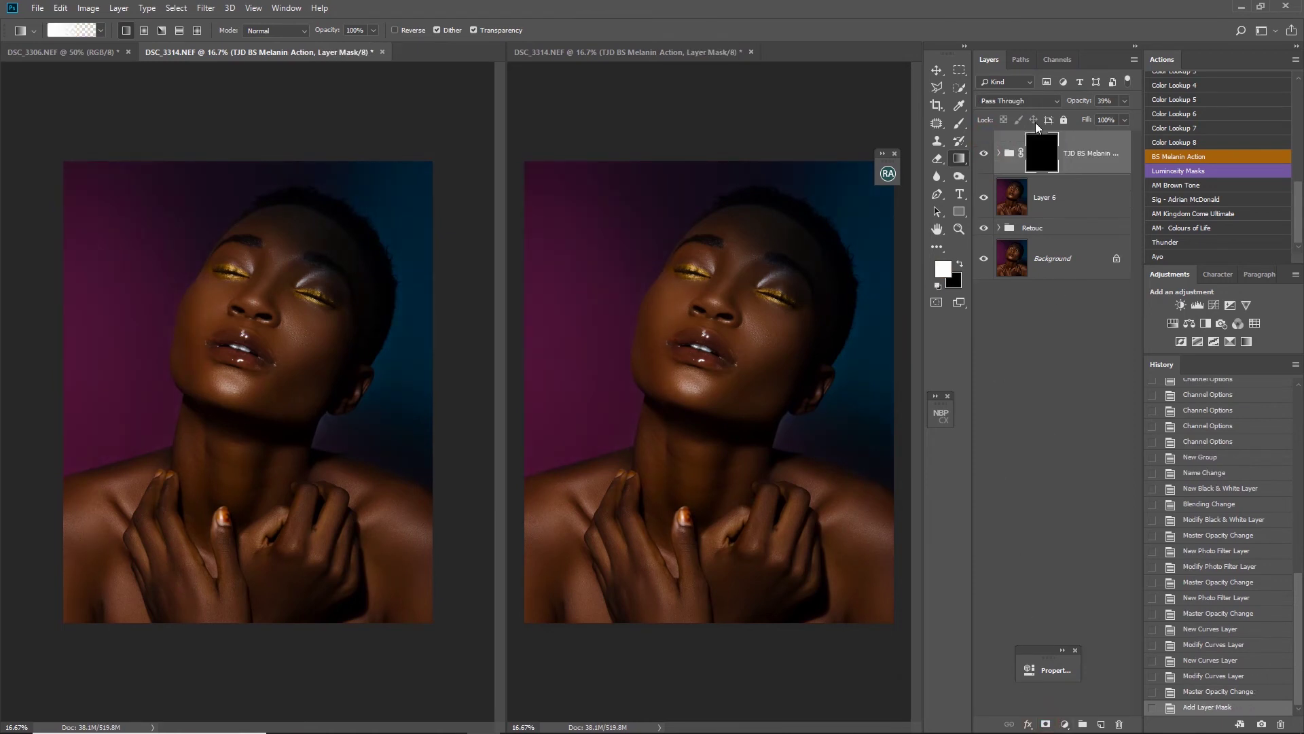
drag(1076, 100, 1081, 101)
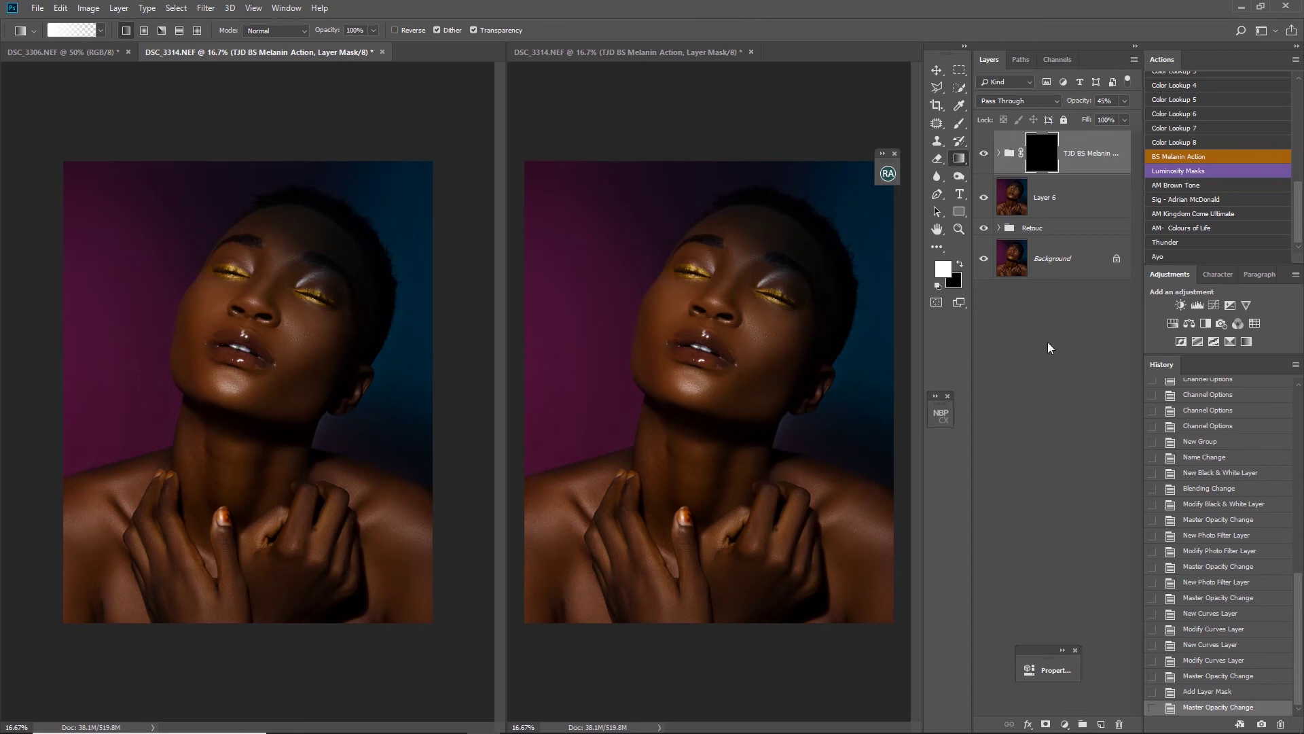
- Replace the melanin group's black mask with one based on the selected subject
click(1033, 272)
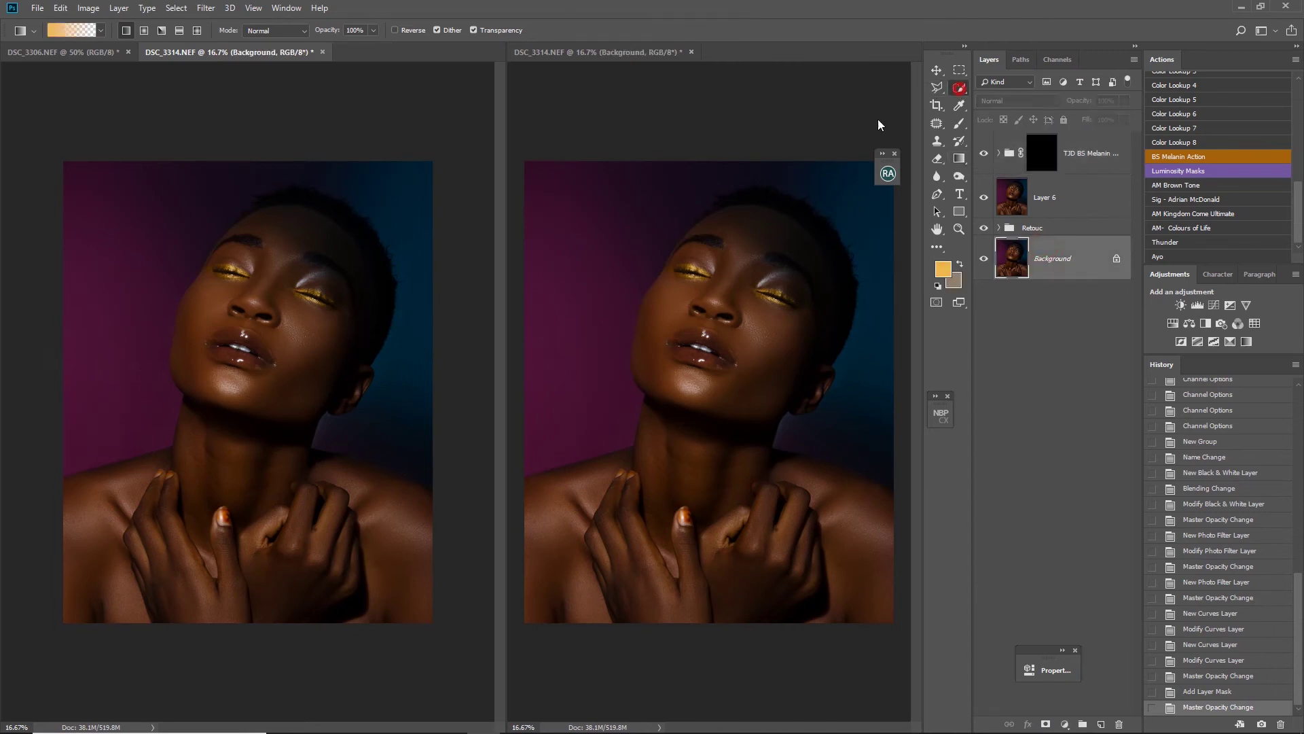
key(w)
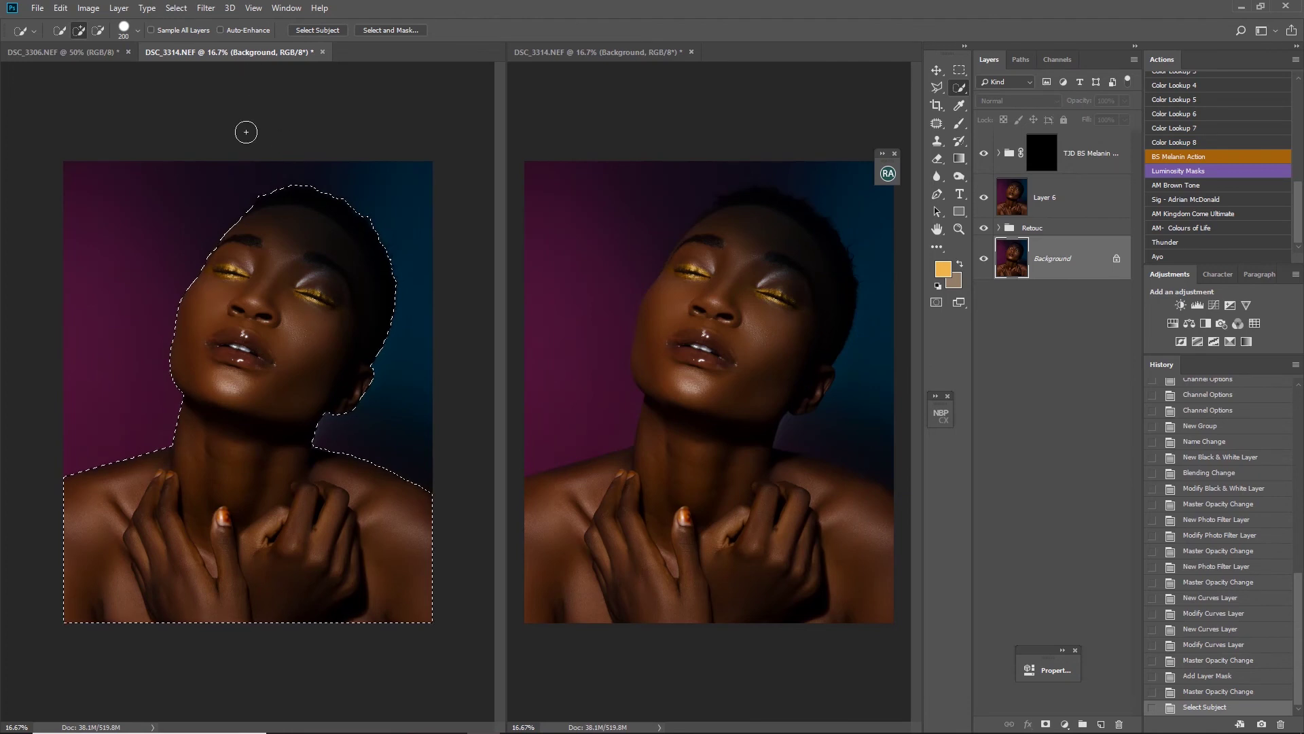
click(1050, 155)
drag(1053, 160, 1120, 724)
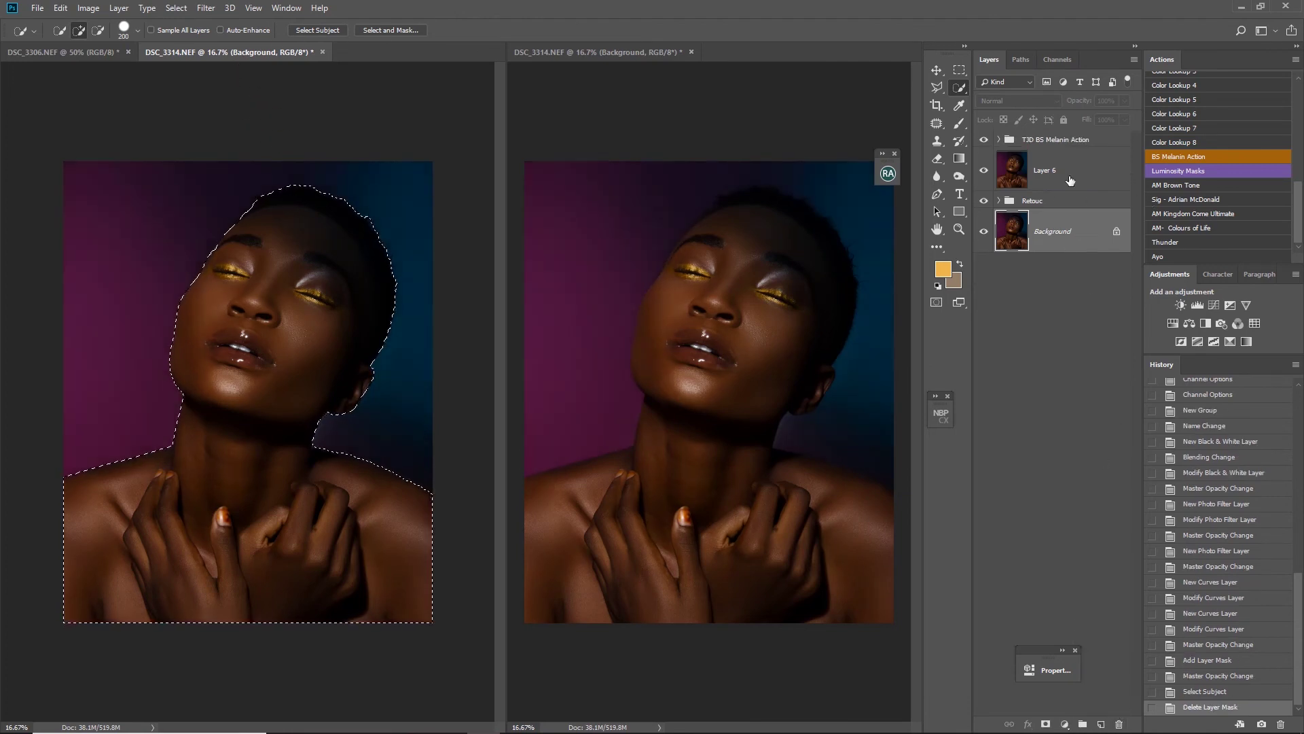
click(1056, 140)
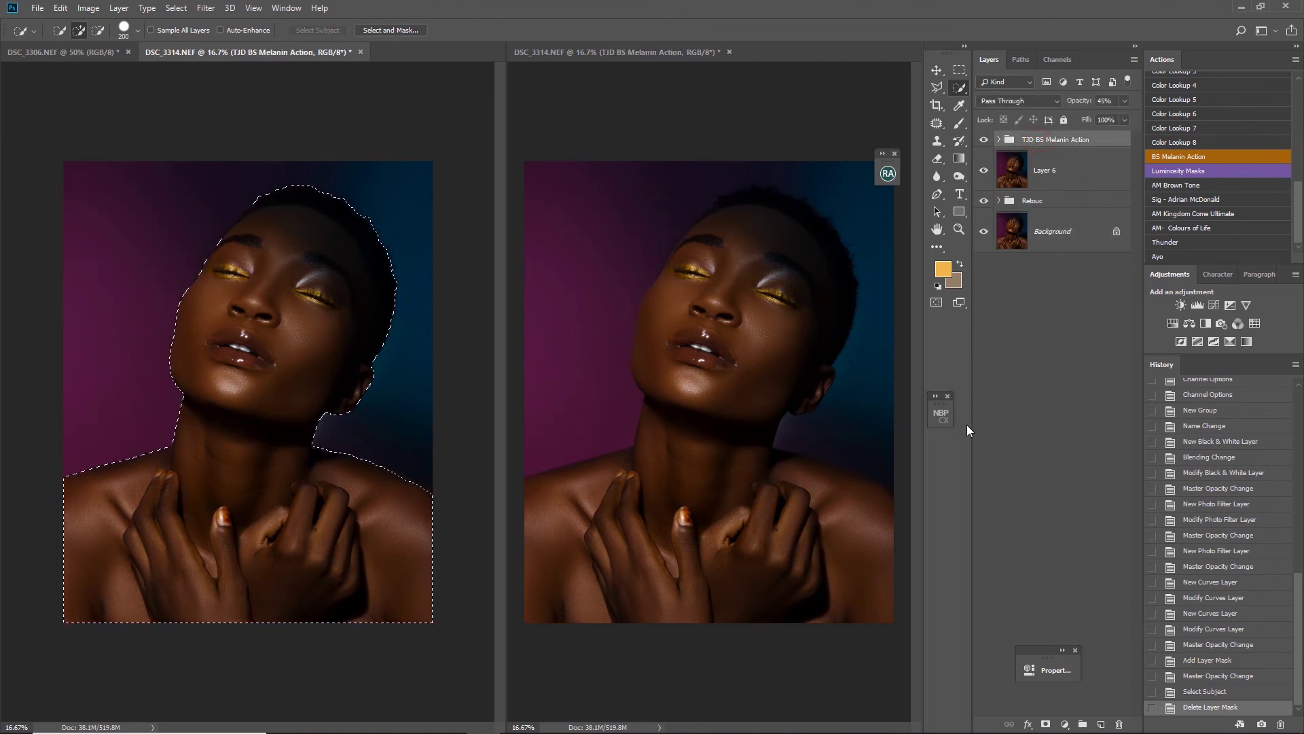
click(1048, 724)
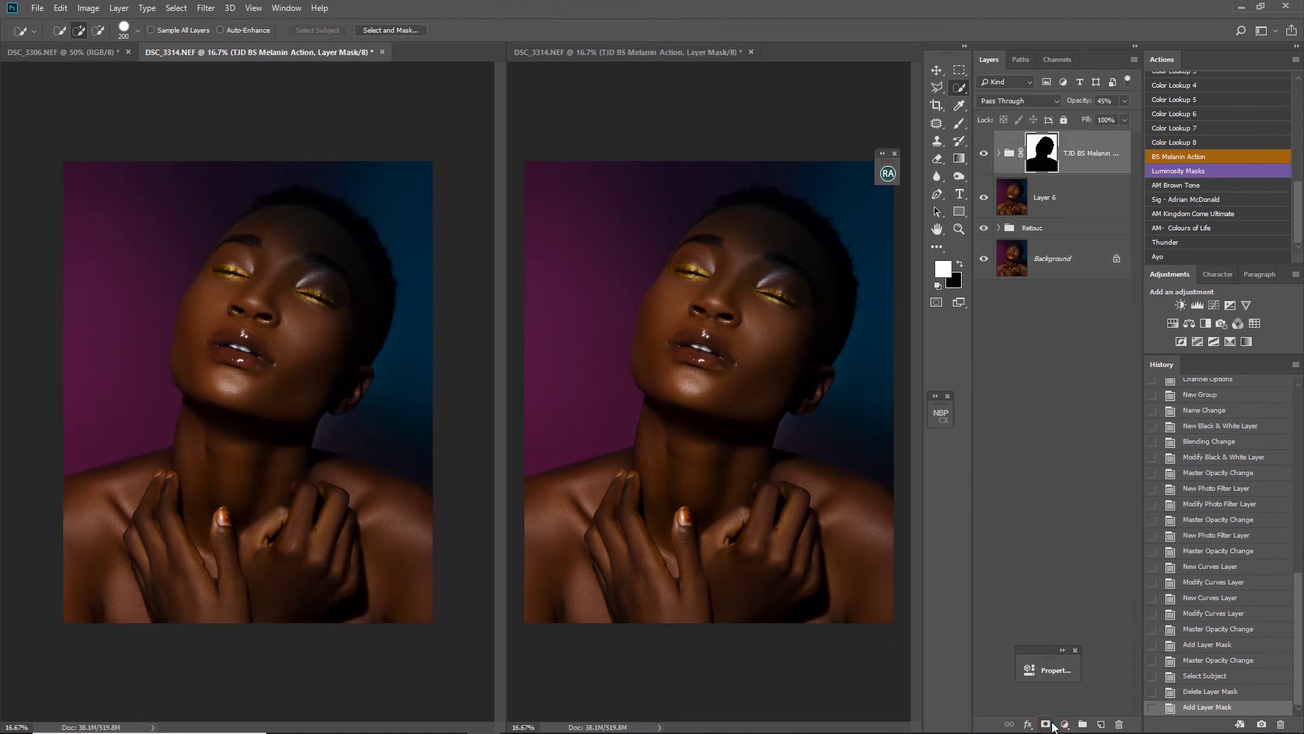
- Invert the melanin group's mask so the effect covers the model, then raise its opacity slightly
click(984, 155)
click(984, 155)
click(1042, 153)
key(ctrl+i)
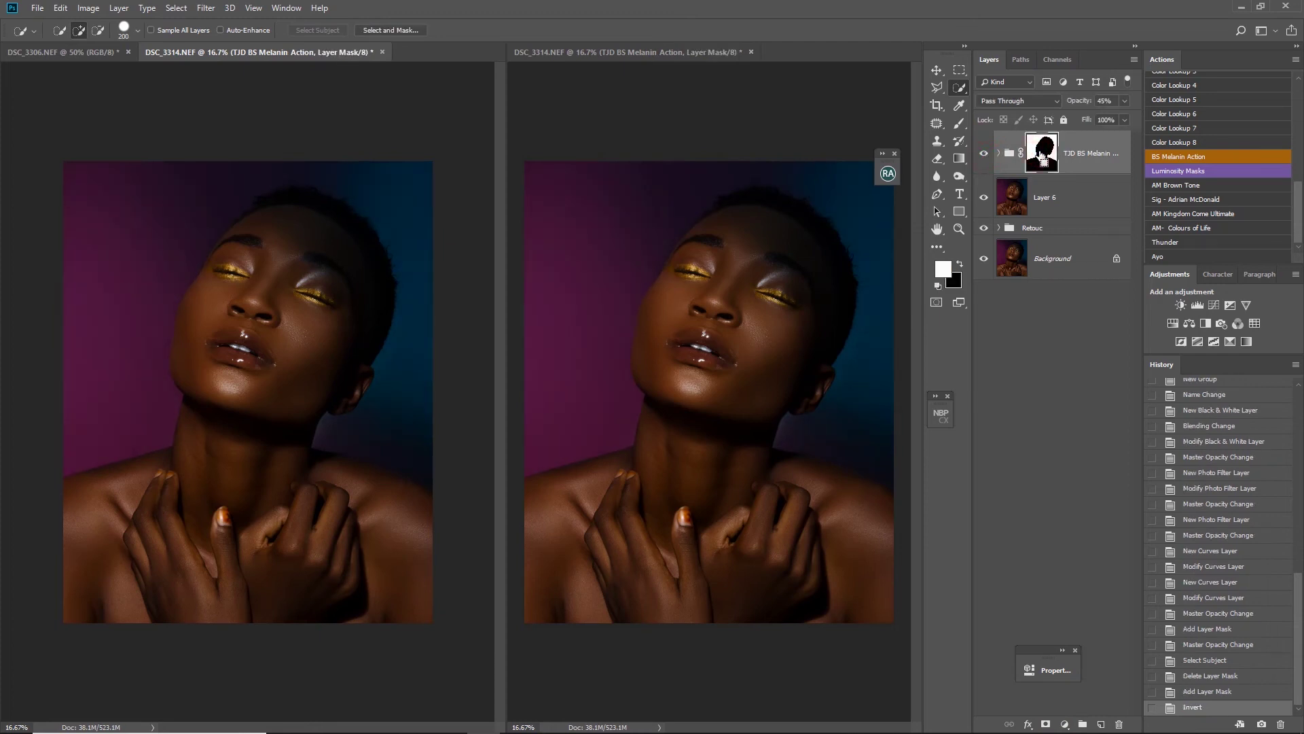
click(980, 155)
click(976, 158)
click(976, 158)
click(976, 158)
click(976, 157)
click(976, 158)
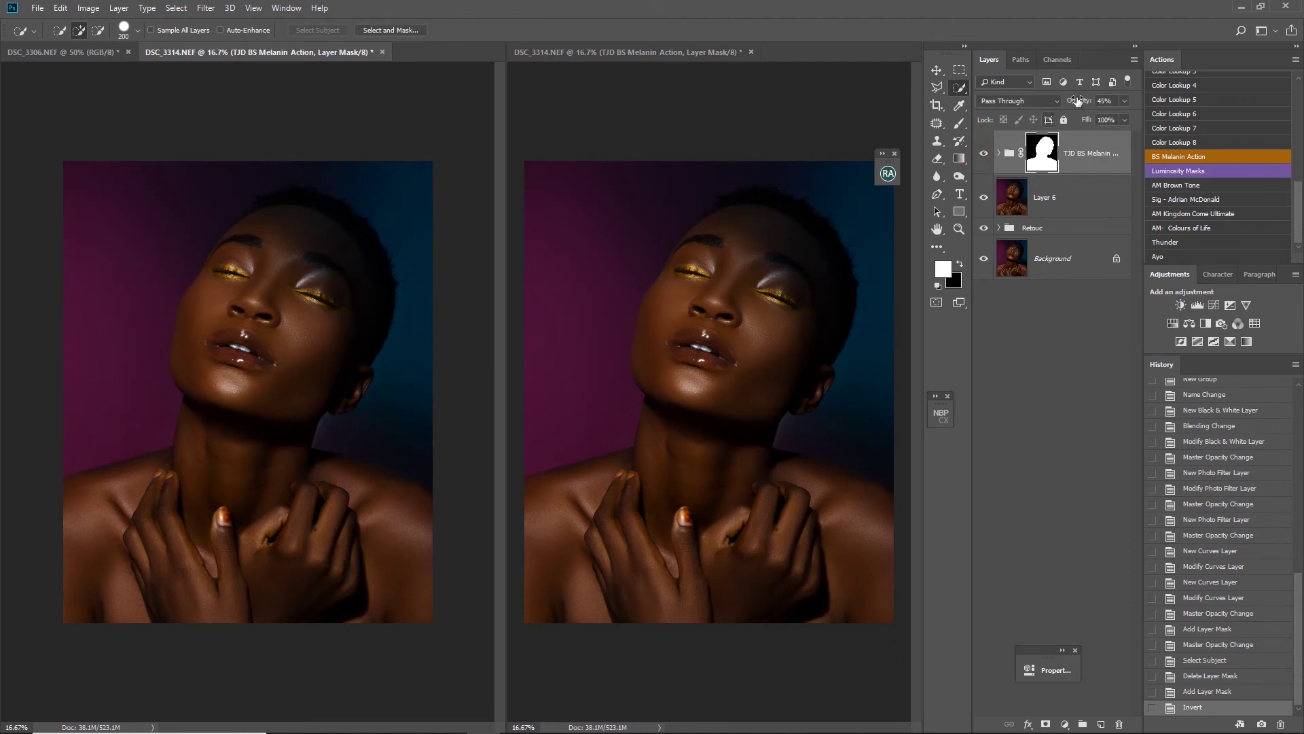
mouse_move(1078, 100)
mouse_down()
mouse_move(1093, 100)
mouse_move(1080, 101)
mouse_up()
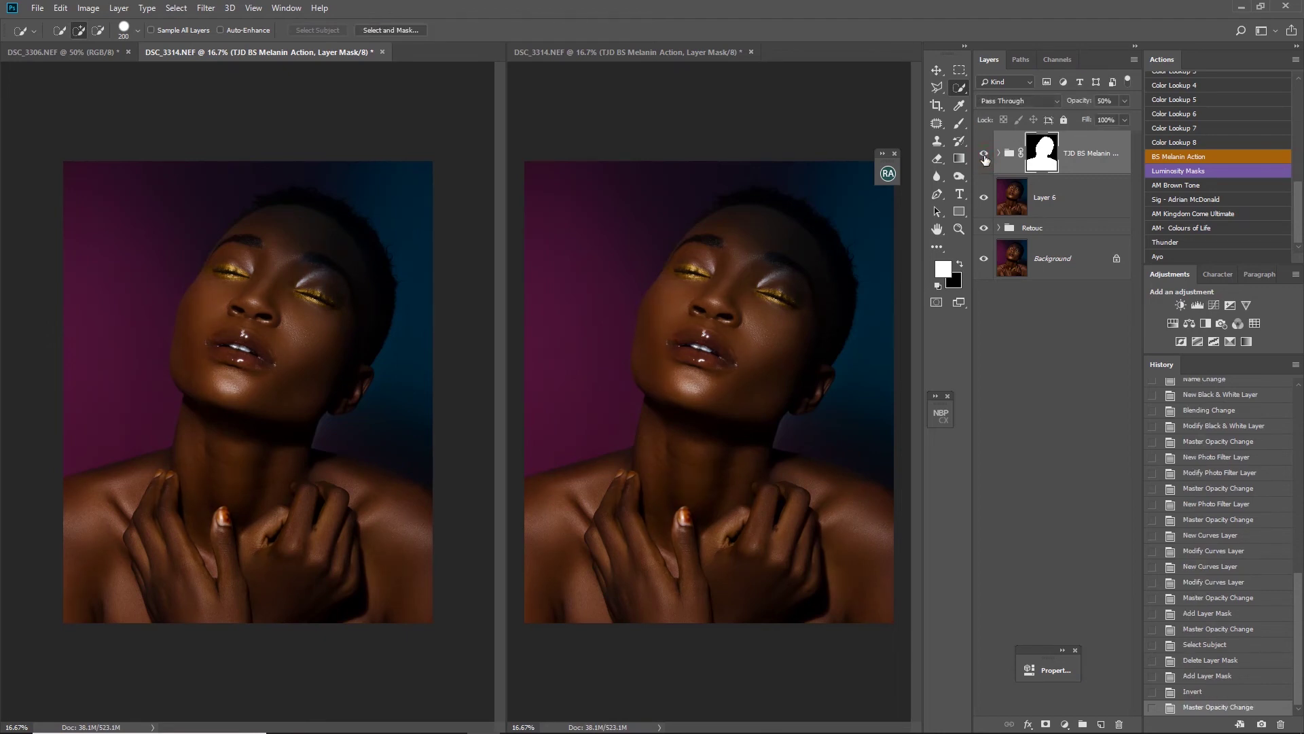
- Compare the graded portrait against the original Background, leaving all layers visible and deselected
key(ctrl+0)
key(ctrl+minus)
alt+click(983, 260)
alt+click(983, 259)
alt+click(984, 260)
alt+click(985, 260)
alt+click(986, 260)
alt+click(985, 259)
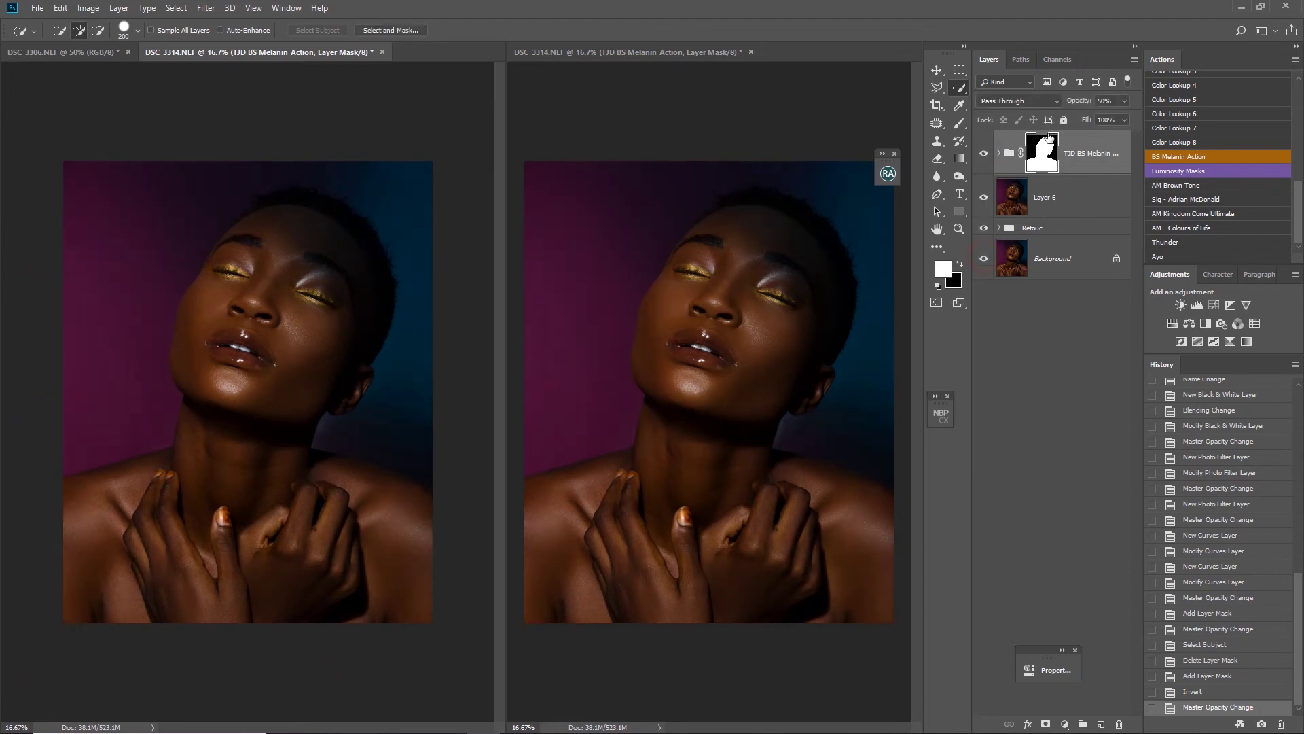
click(1085, 155)
click(1041, 327)
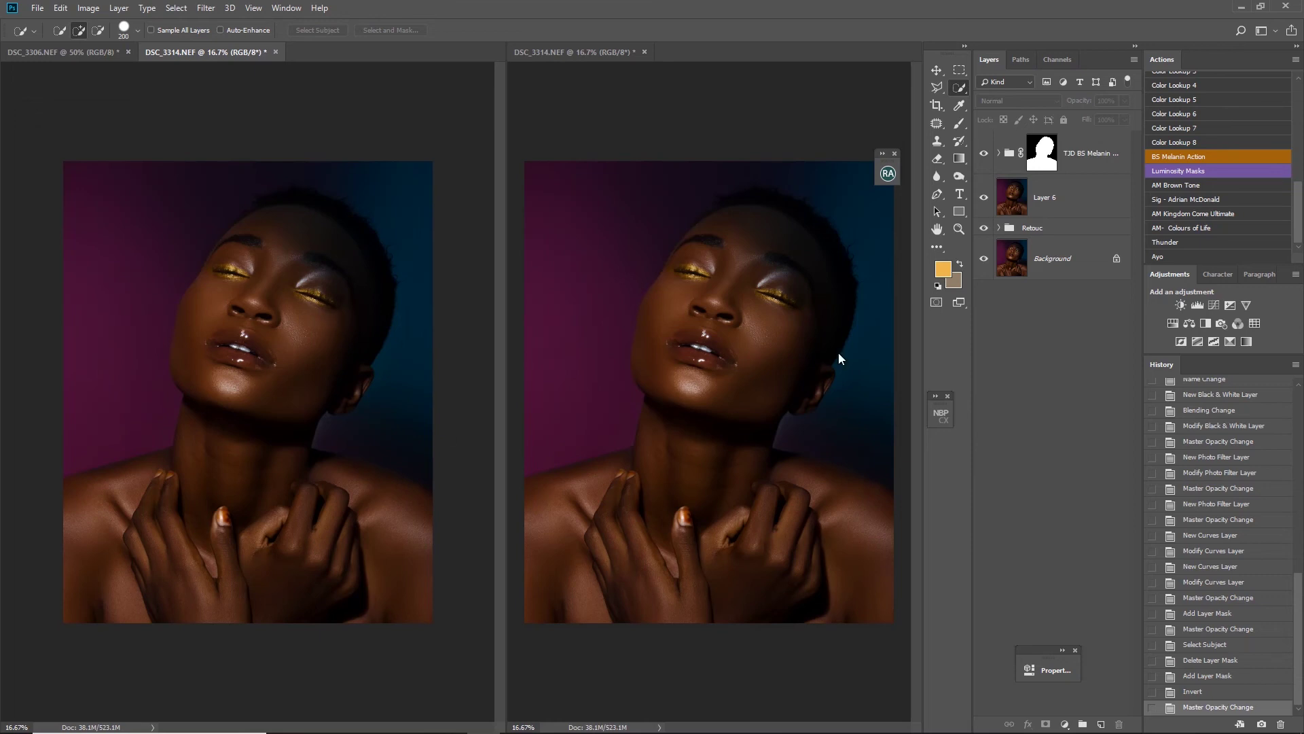
click(1065, 724)
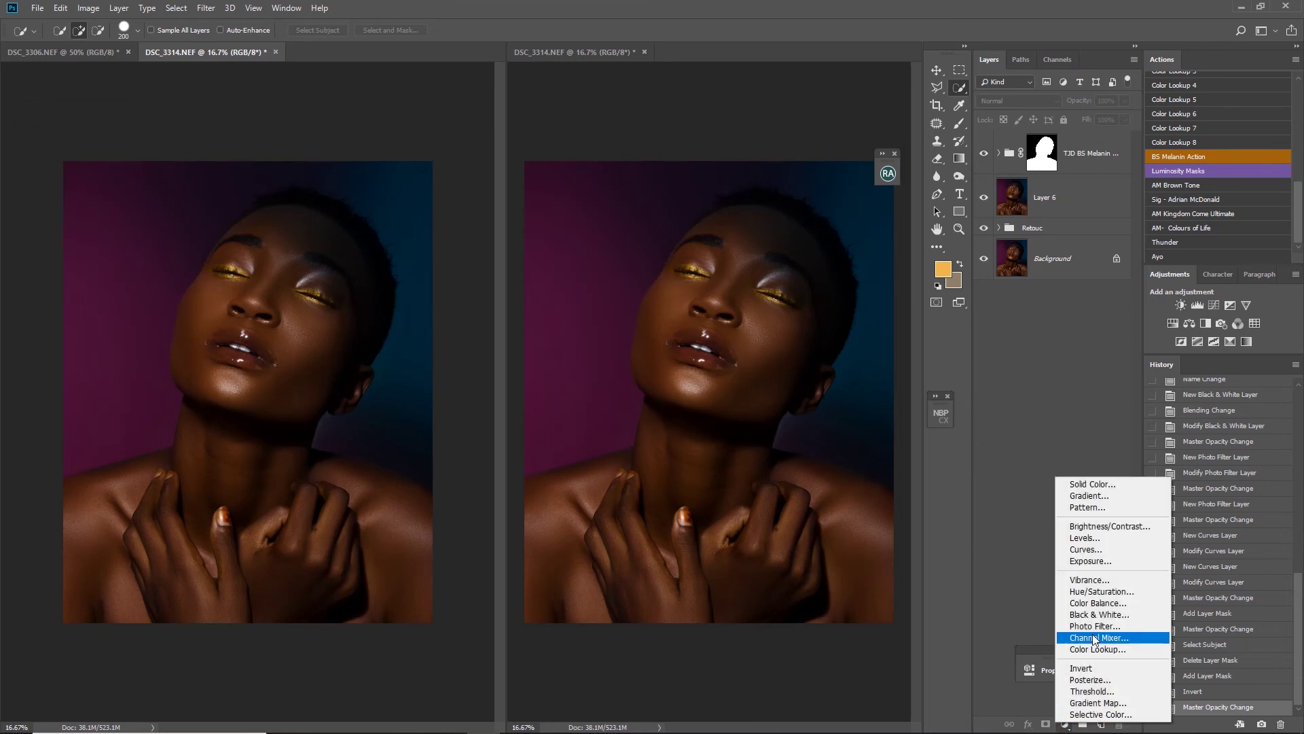
- Add a Hue/Saturation layer on Reds, desaturating them, shifting hue to -3 and lightness to -18
click(1090, 592)
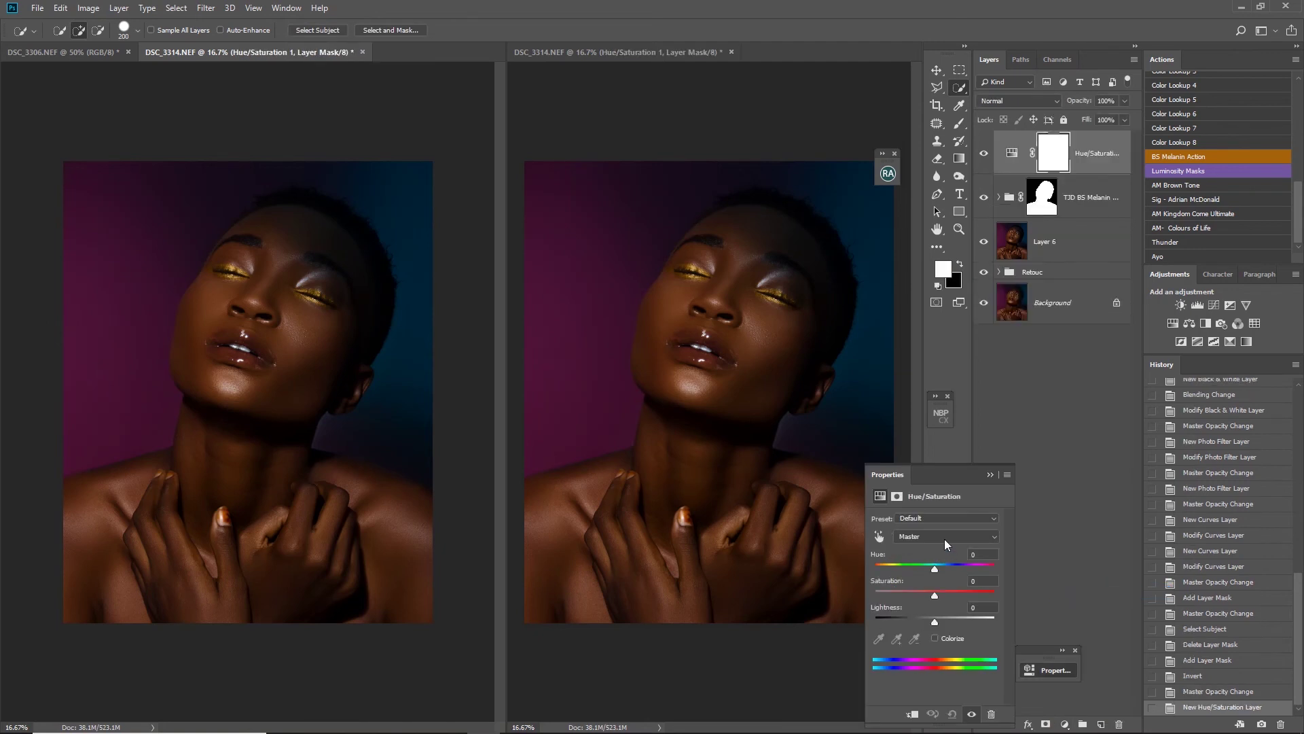
click(904, 537)
click(915, 556)
mouse_move(932, 590)
mouse_down()
mouse_move(913, 588)
mouse_move(933, 567)
mouse_up()
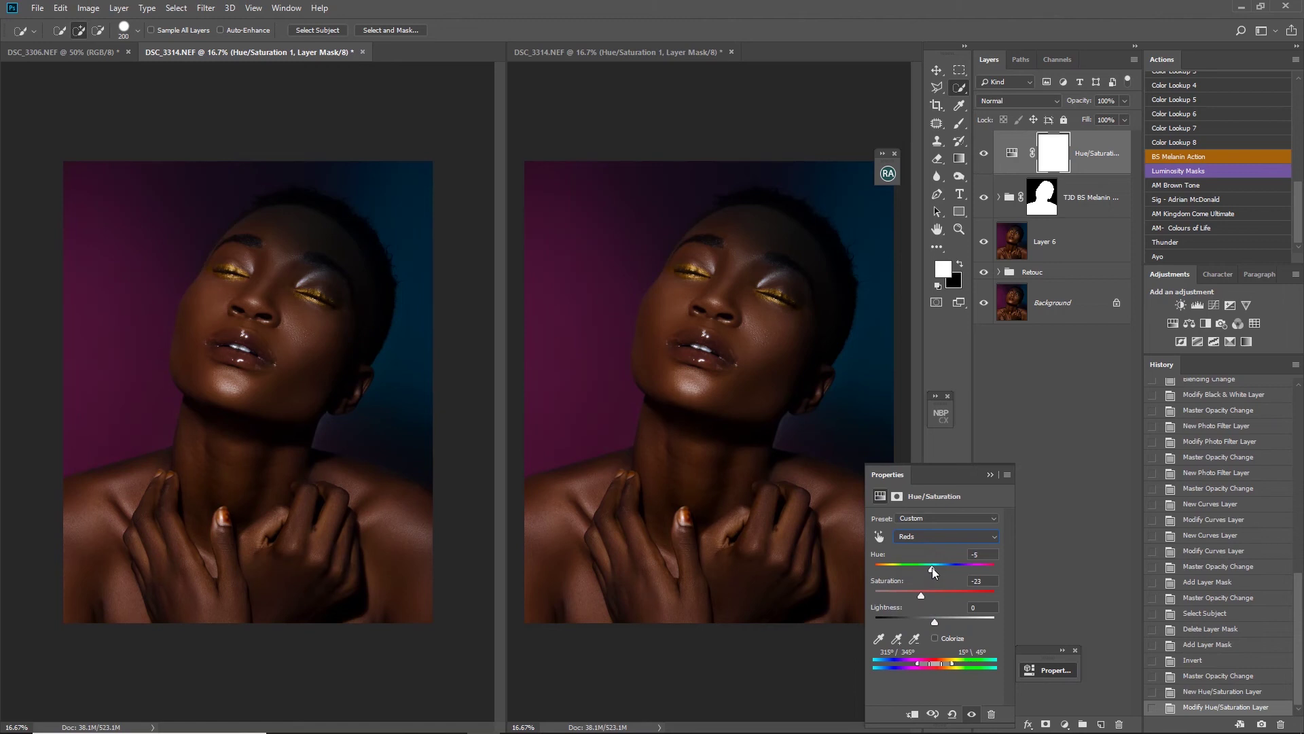
drag(932, 567, 933, 569)
drag(933, 620, 930, 619)
- Ease the reds' saturation back to -12 after comparing, then stamp visible layers into Layer 7
key(ctrl+minus)
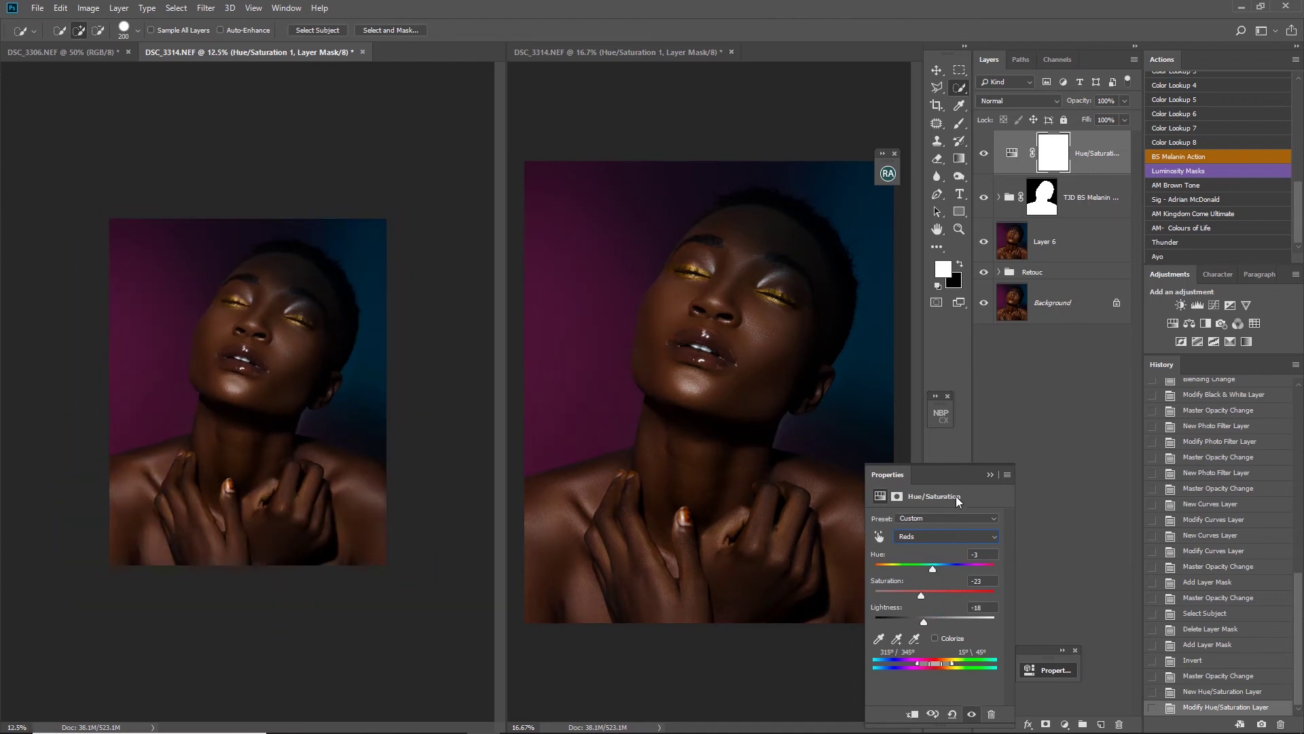
click(984, 154)
click(983, 155)
click(982, 155)
drag(924, 597, 930, 598)
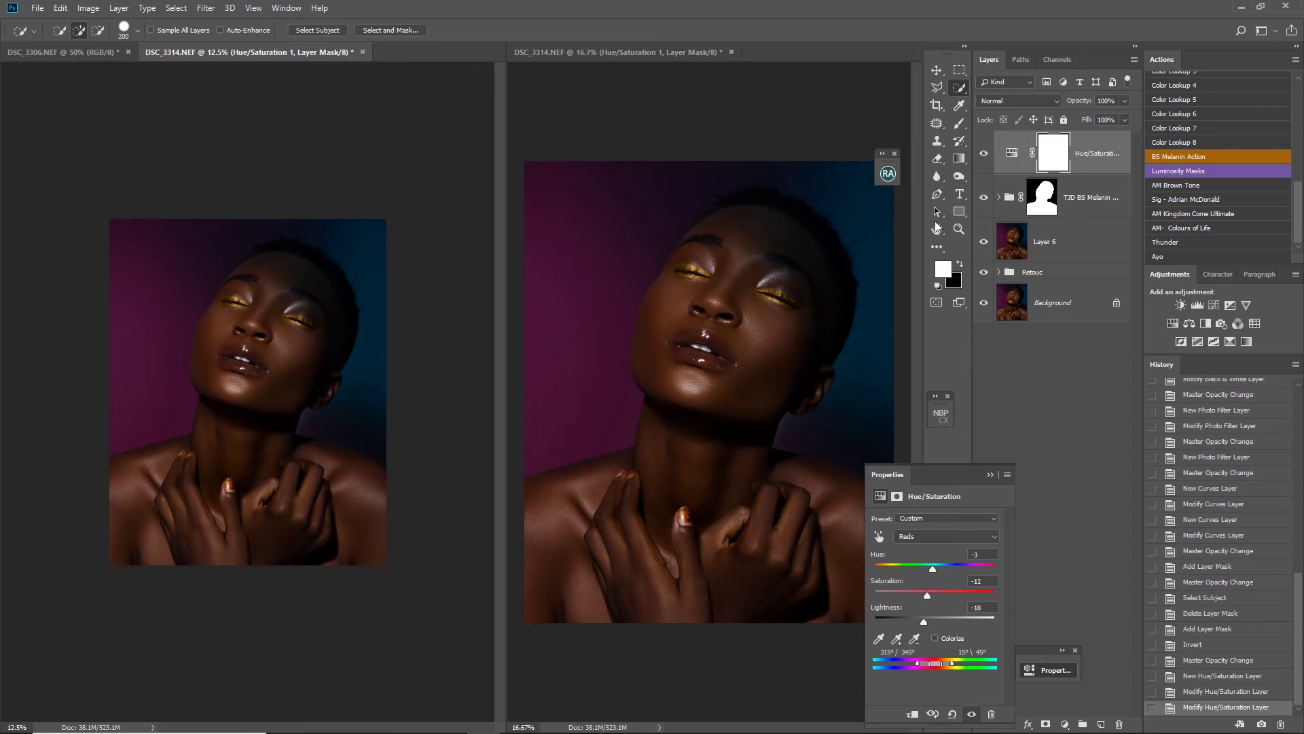
click(983, 154)
click(982, 154)
click(1052, 299)
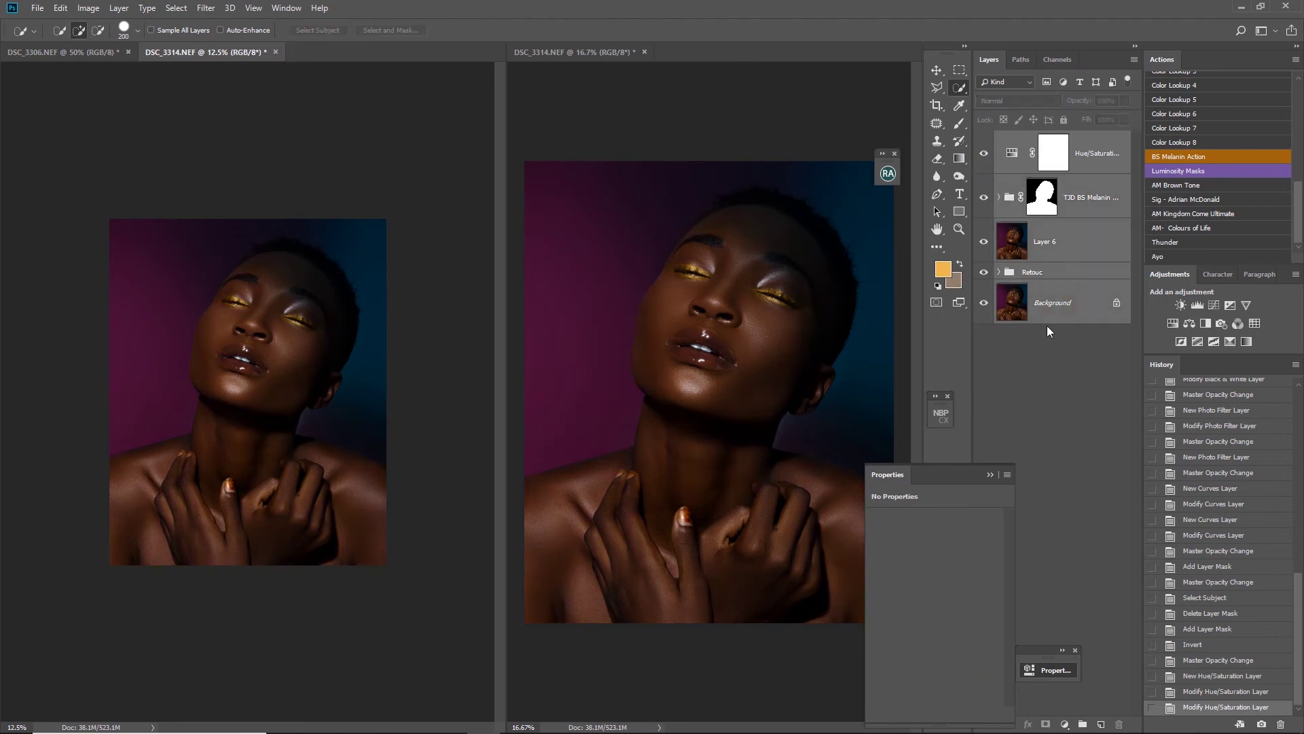
click(1086, 153)
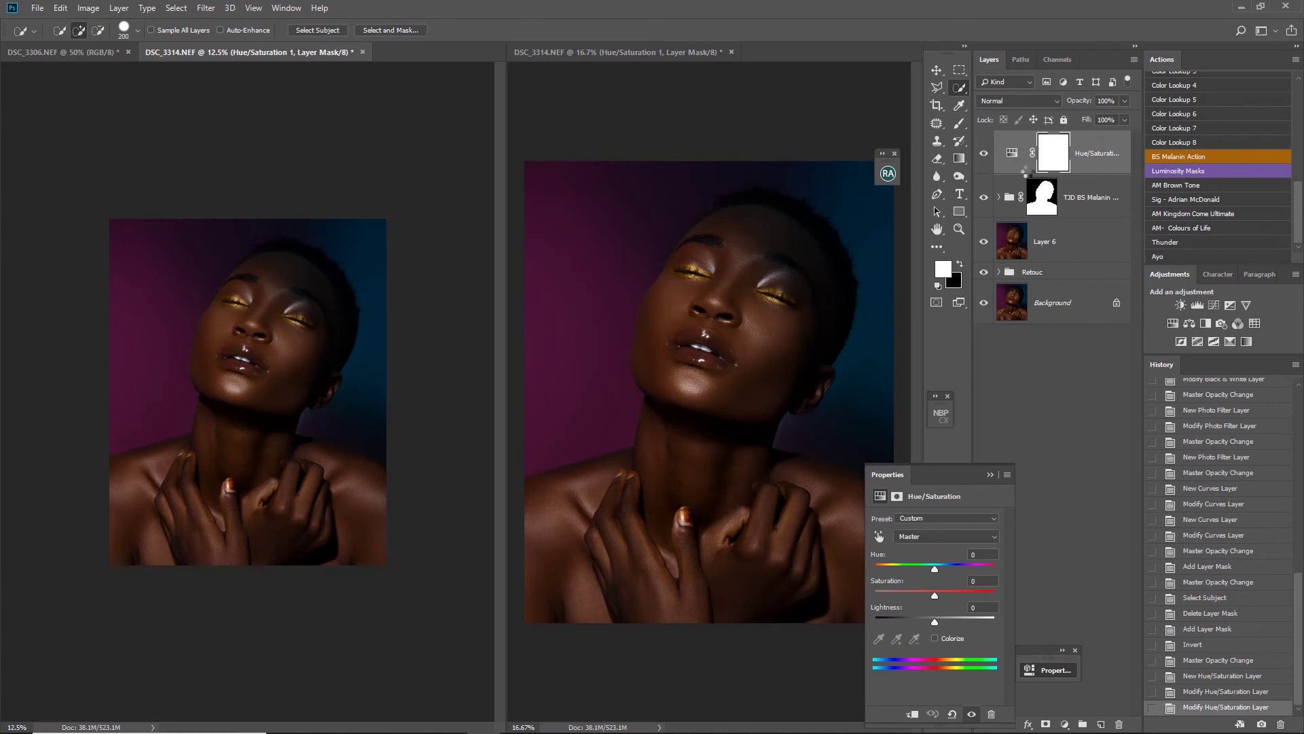
key(ctrl+shift+alt+e)
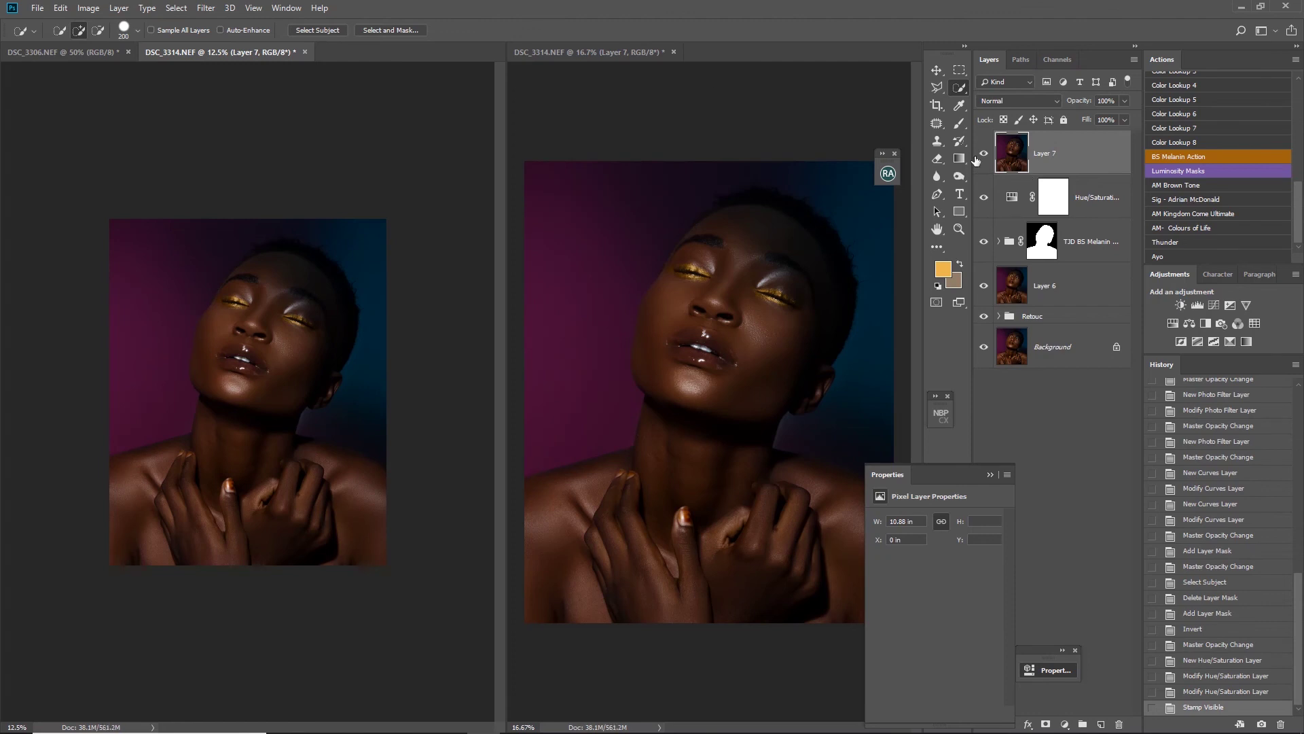
- Open the Camera Raw Filter on Layer 7, trying then resetting Highlights and browsing its panels
click(206, 7)
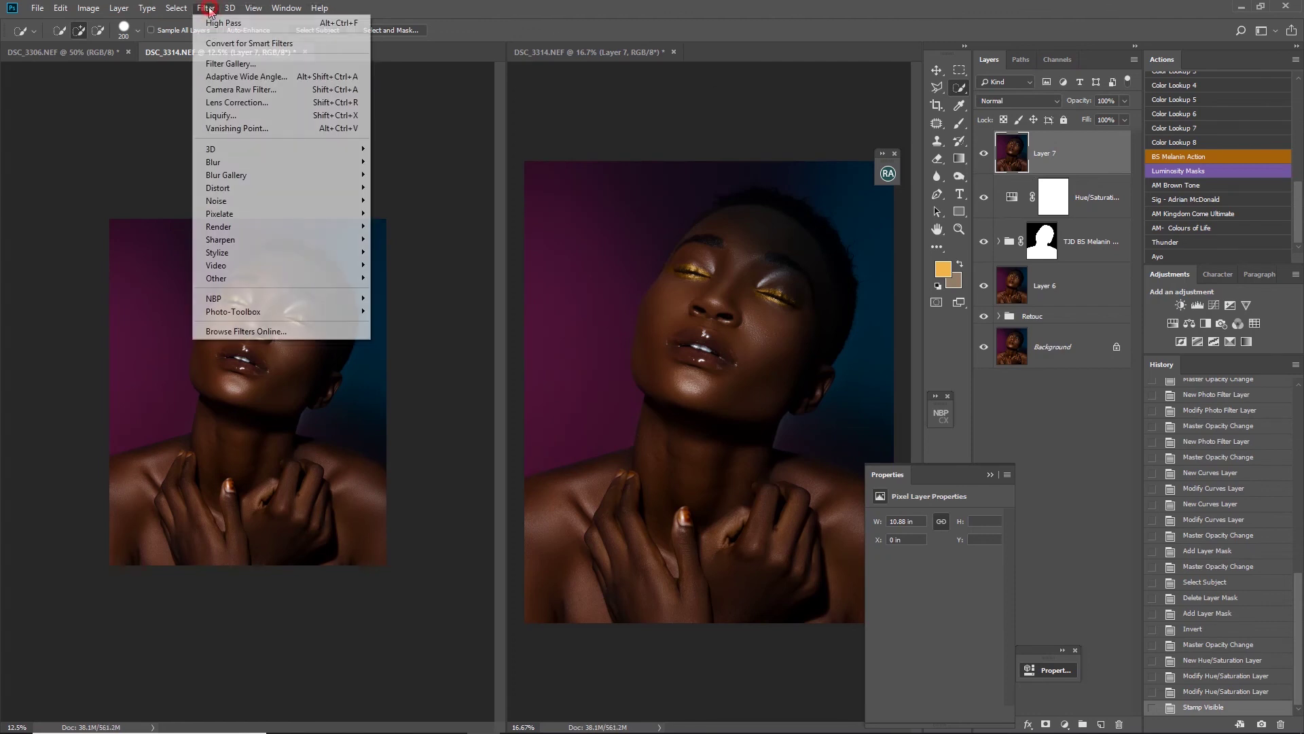
click(252, 98)
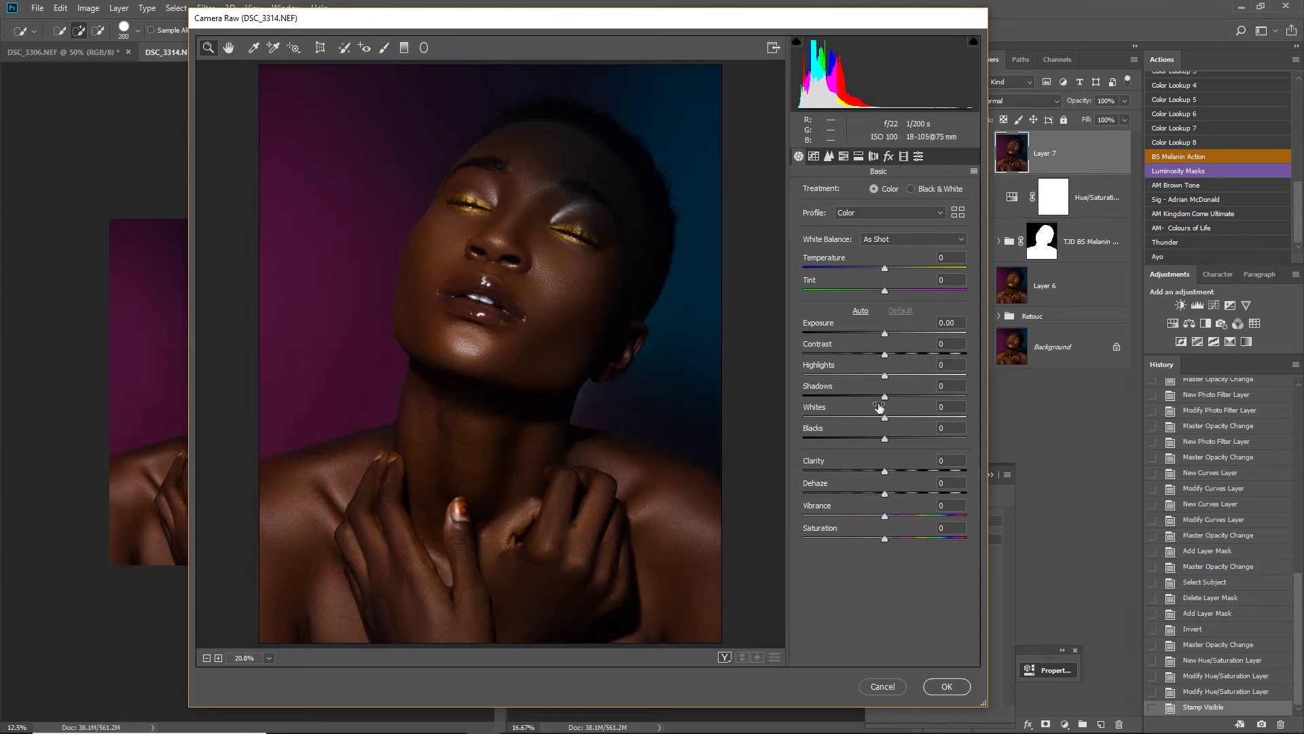
mouse_move(886, 376)
mouse_down()
mouse_move(918, 380)
mouse_move(906, 381)
mouse_up()
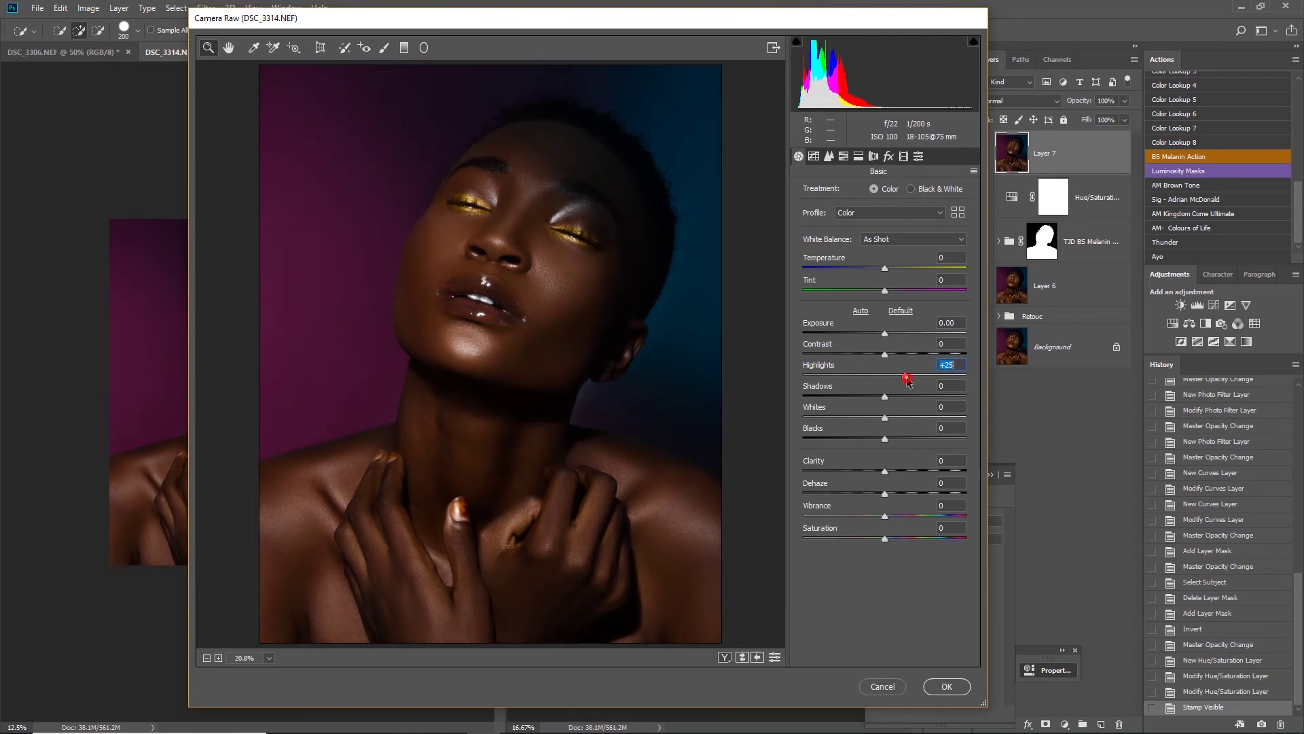
double_click(907, 381)
click(874, 160)
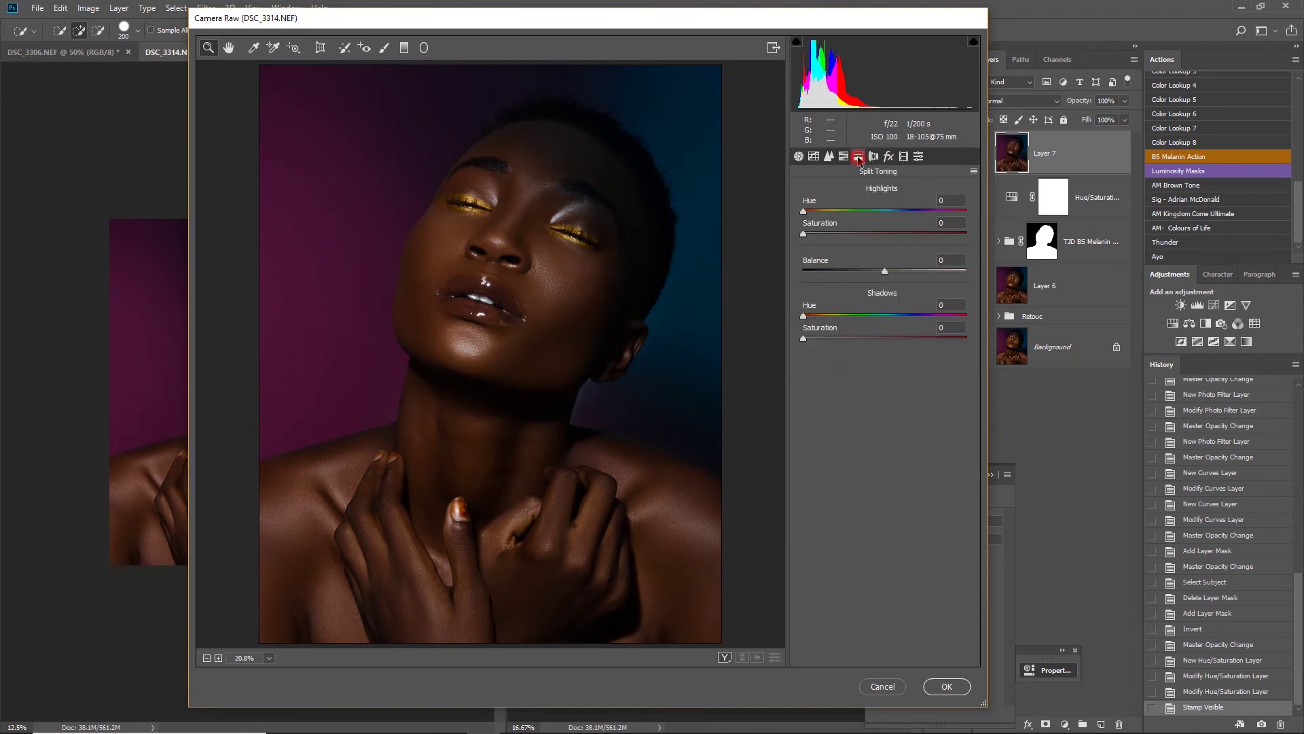
click(844, 157)
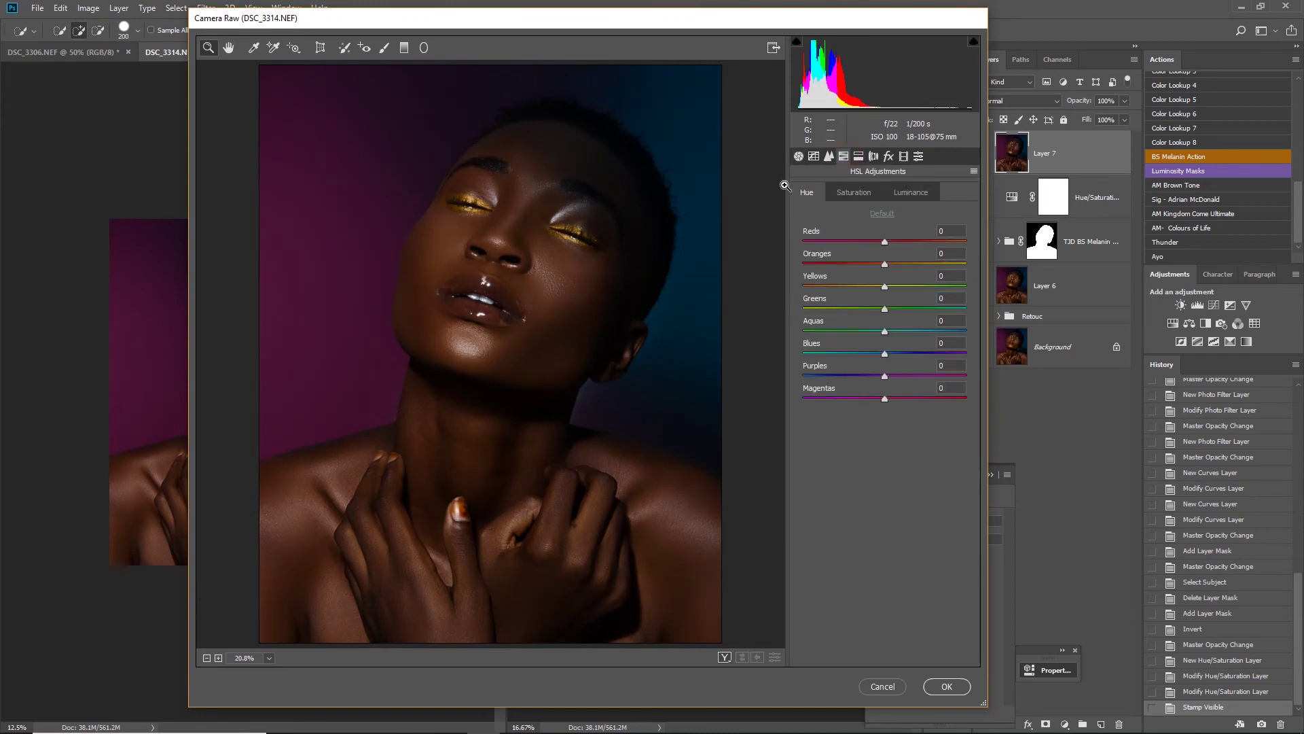
click(814, 156)
click(798, 156)
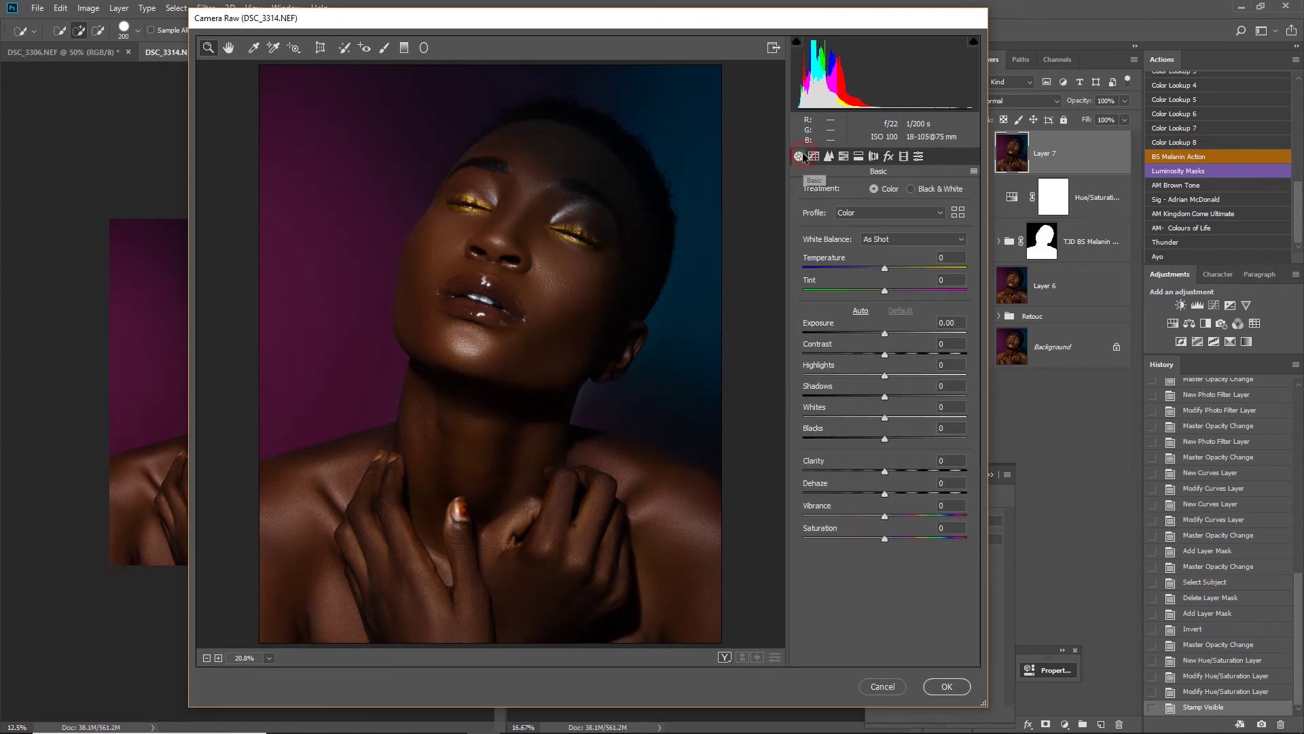
- Set Contrast to +7 and Shadows to -4 in Camera Raw Basic, leaving Blacks at zero
drag(884, 440, 876, 439)
double_click(876, 438)
mouse_move(885, 354)
mouse_down()
mouse_move(900, 351)
mouse_move(890, 354)
mouse_up()
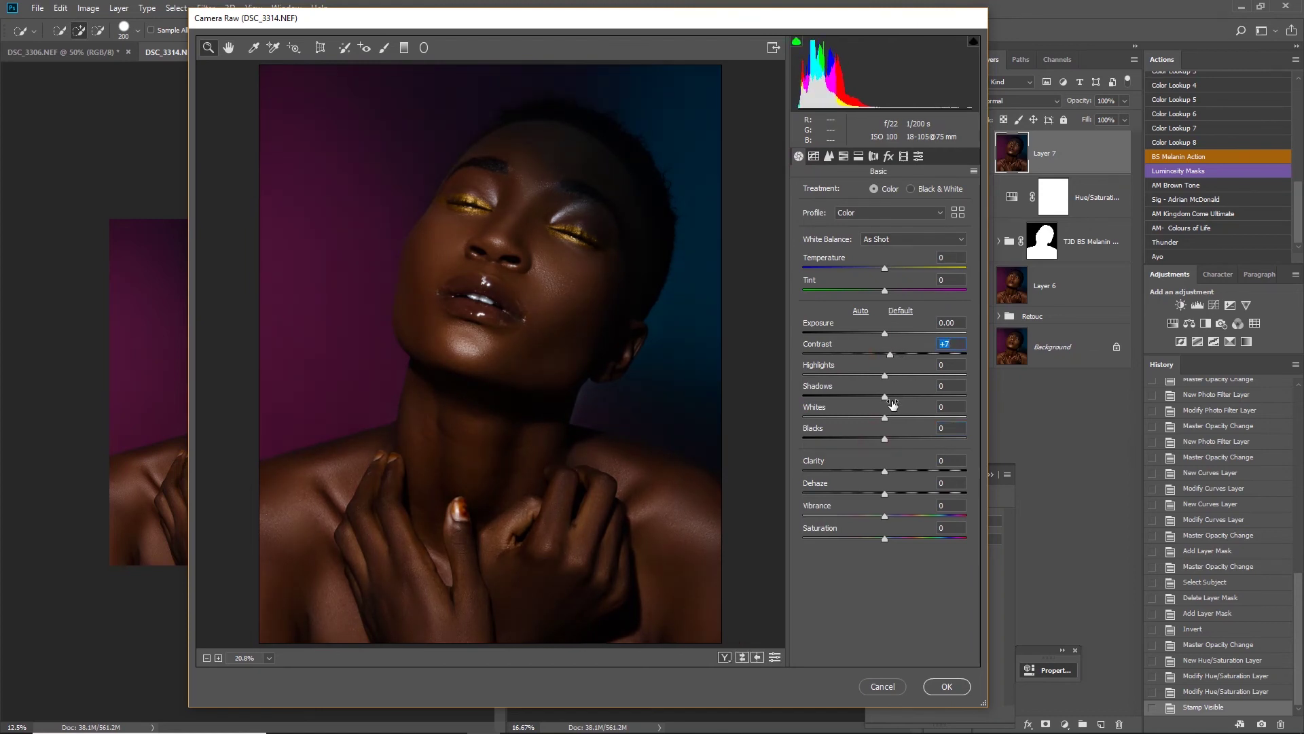
drag(885, 400, 857, 399)
key(ctrl+minus)
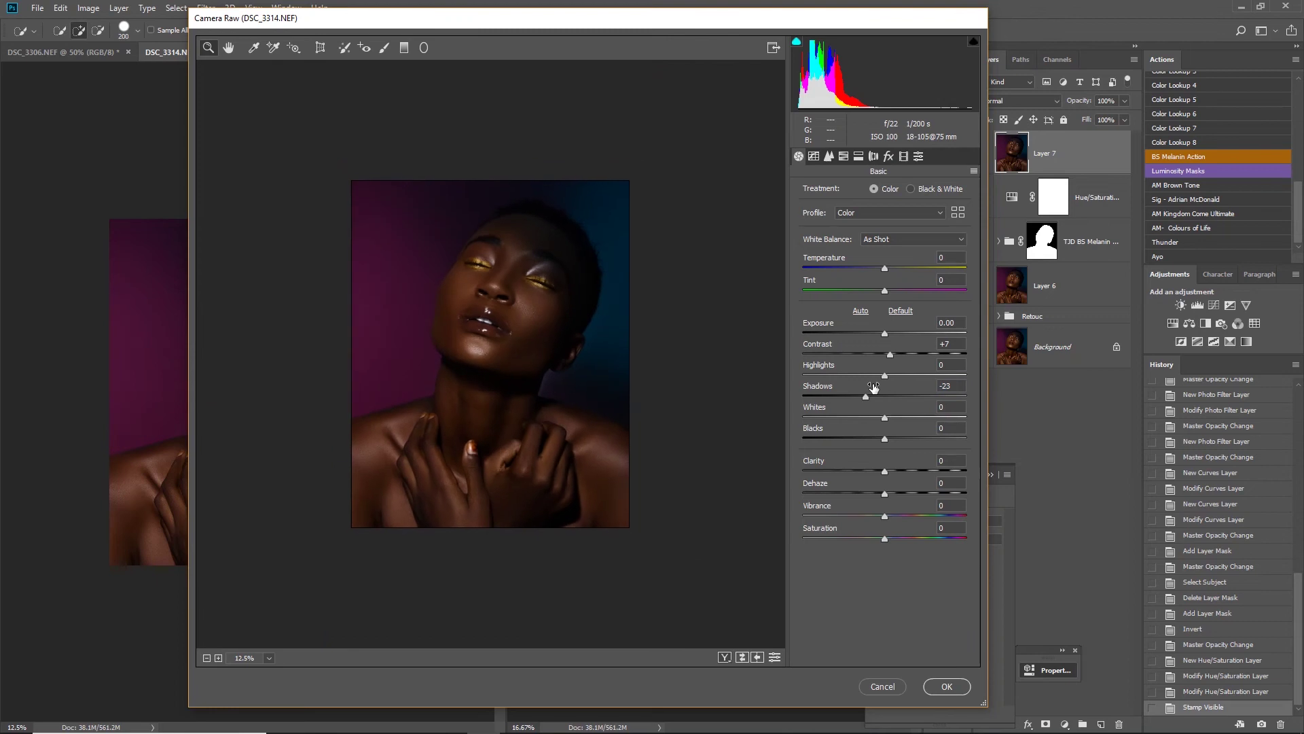
key(ctrl+plus)
key(ctrl+minus)
click(866, 397)
drag(867, 399, 874, 406)
- In Camera Raw's Effects, set post-crop vignette Amount -15, Midpoint 50, Feather 100
click(842, 156)
click(828, 157)
click(844, 157)
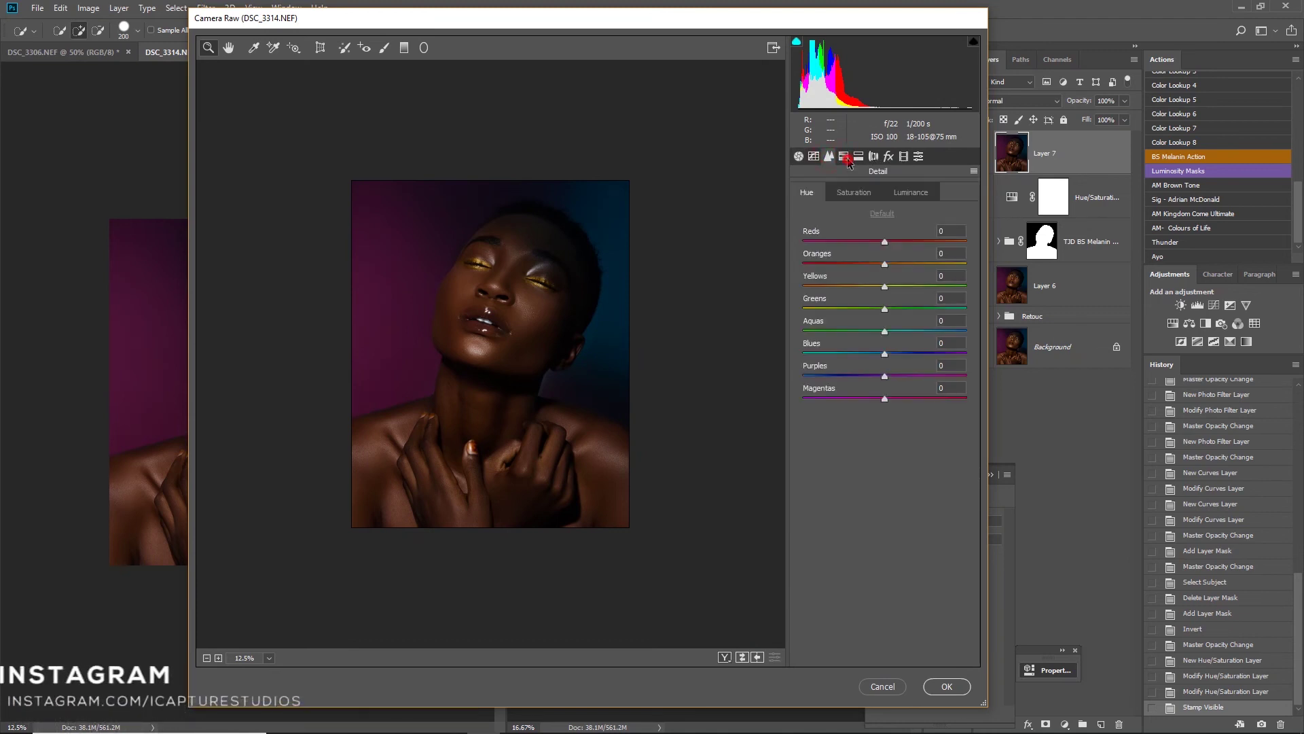
click(859, 157)
click(873, 156)
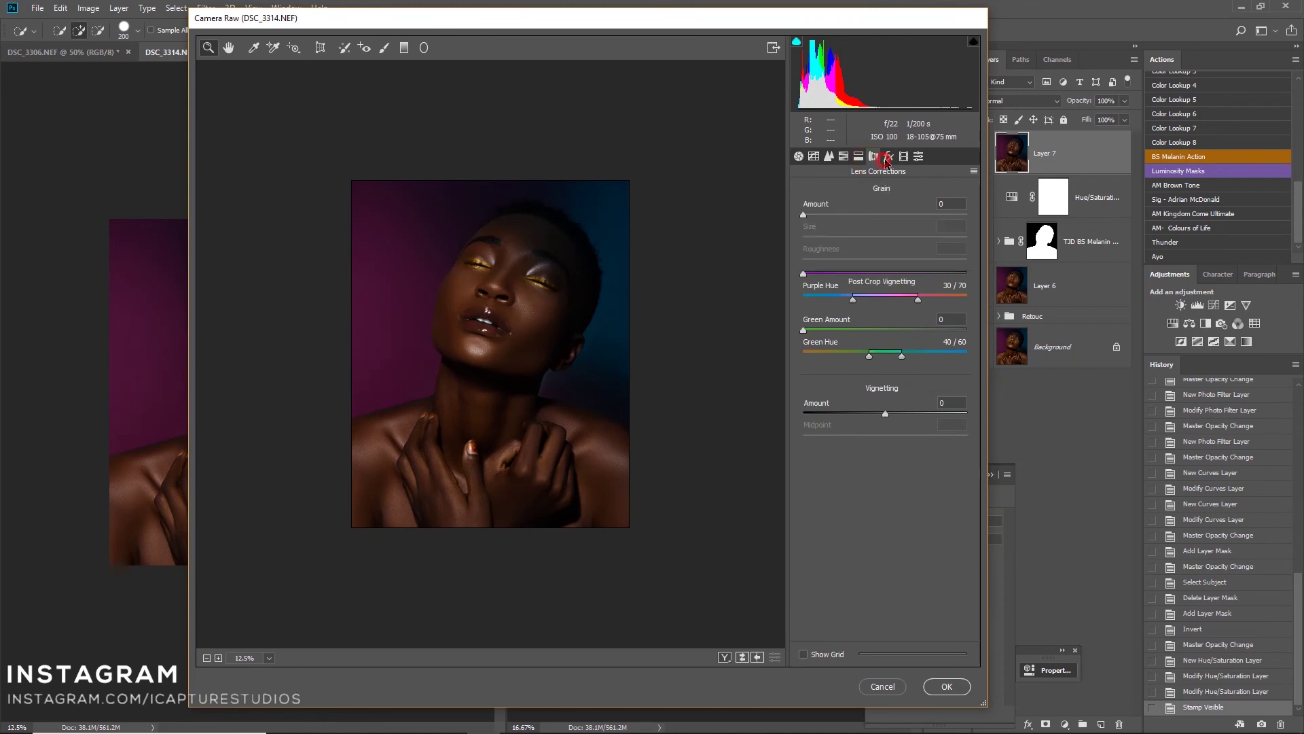
click(889, 156)
drag(885, 332, 876, 333)
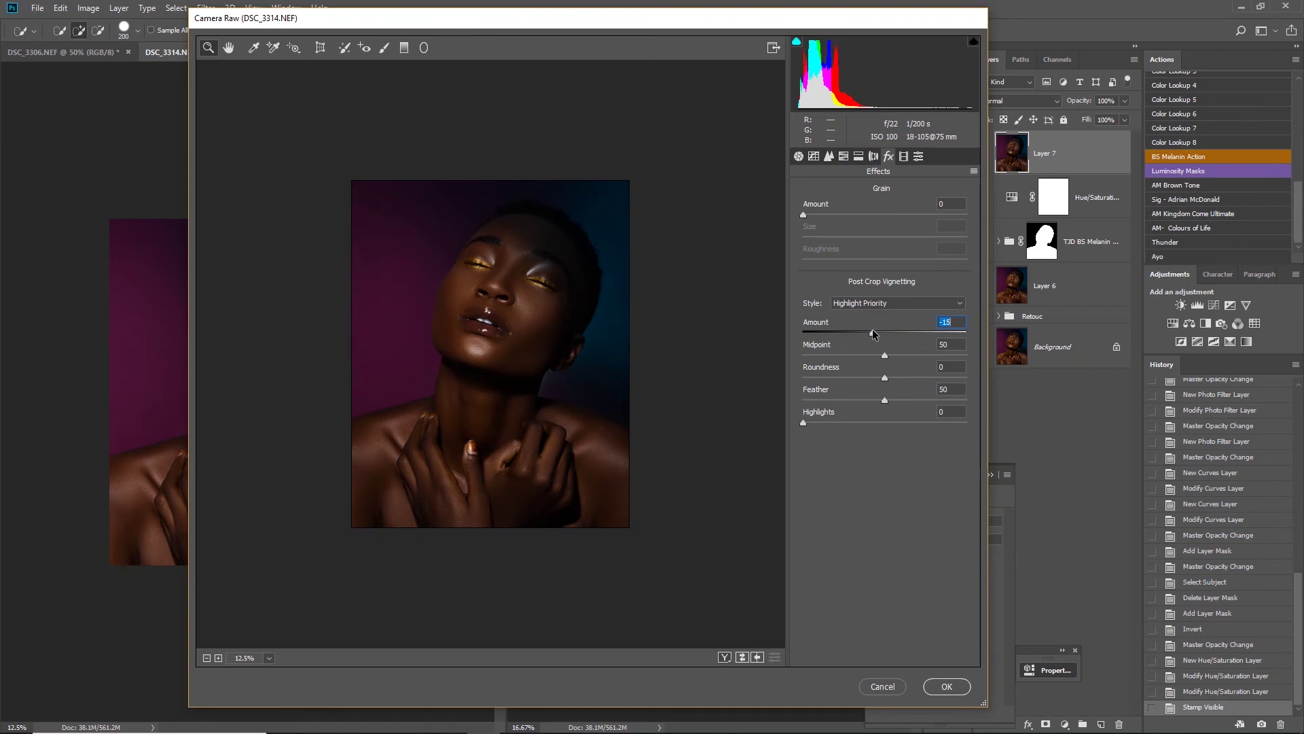
drag(885, 355, 980, 417)
double_click(897, 356)
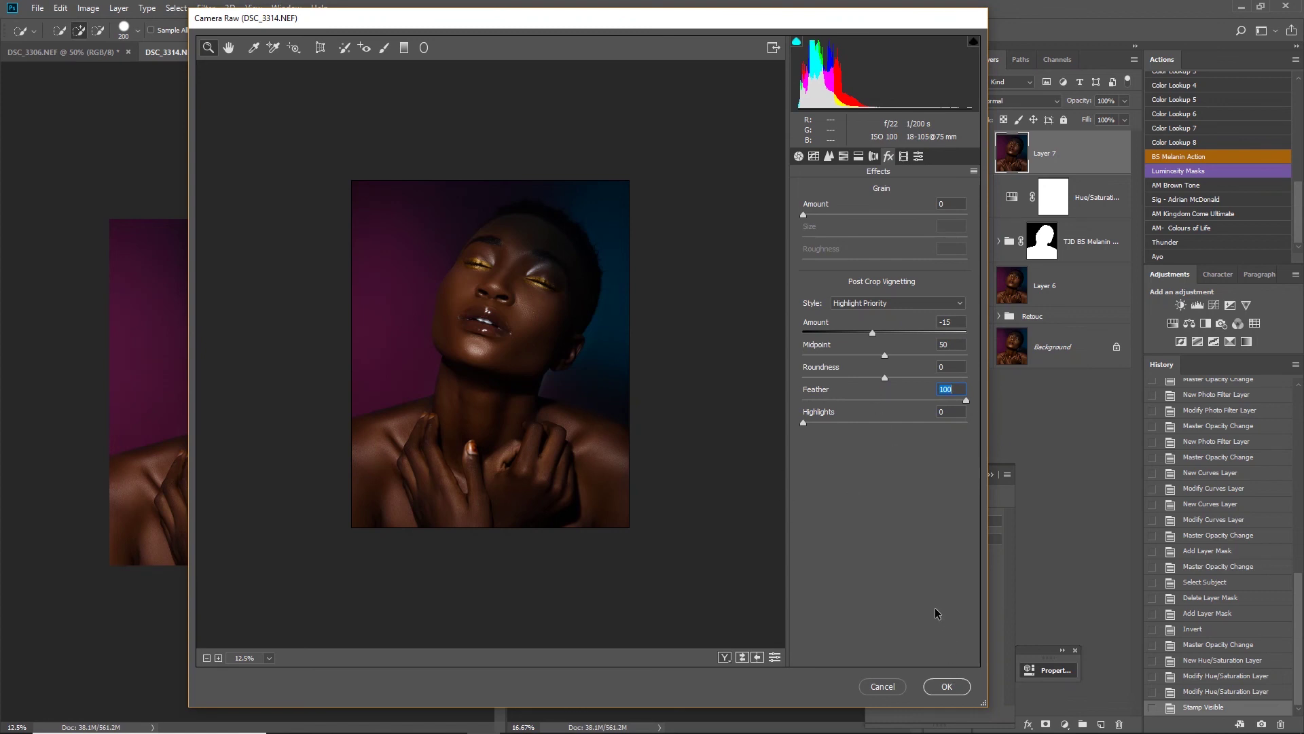
- Apply the Camera Raw filter and toggle Layer 7's visibility to compare before and after
click(946, 687)
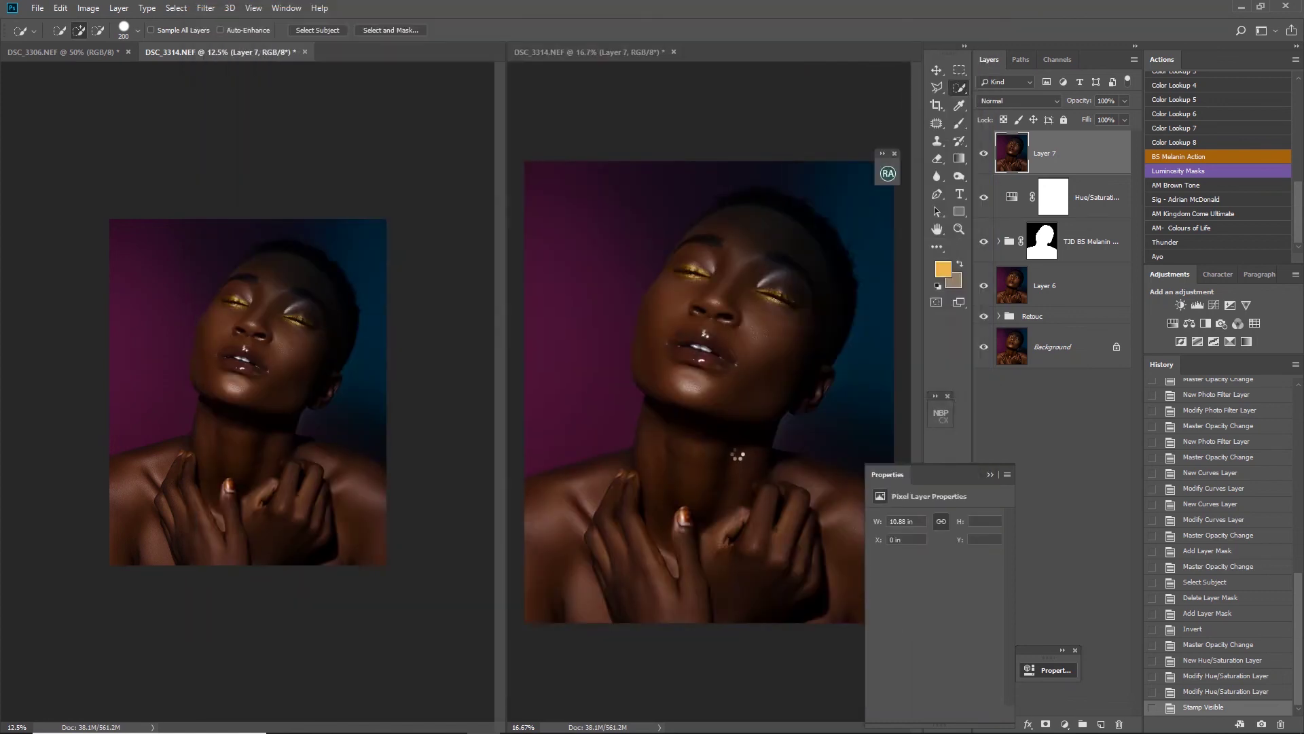
click(983, 155)
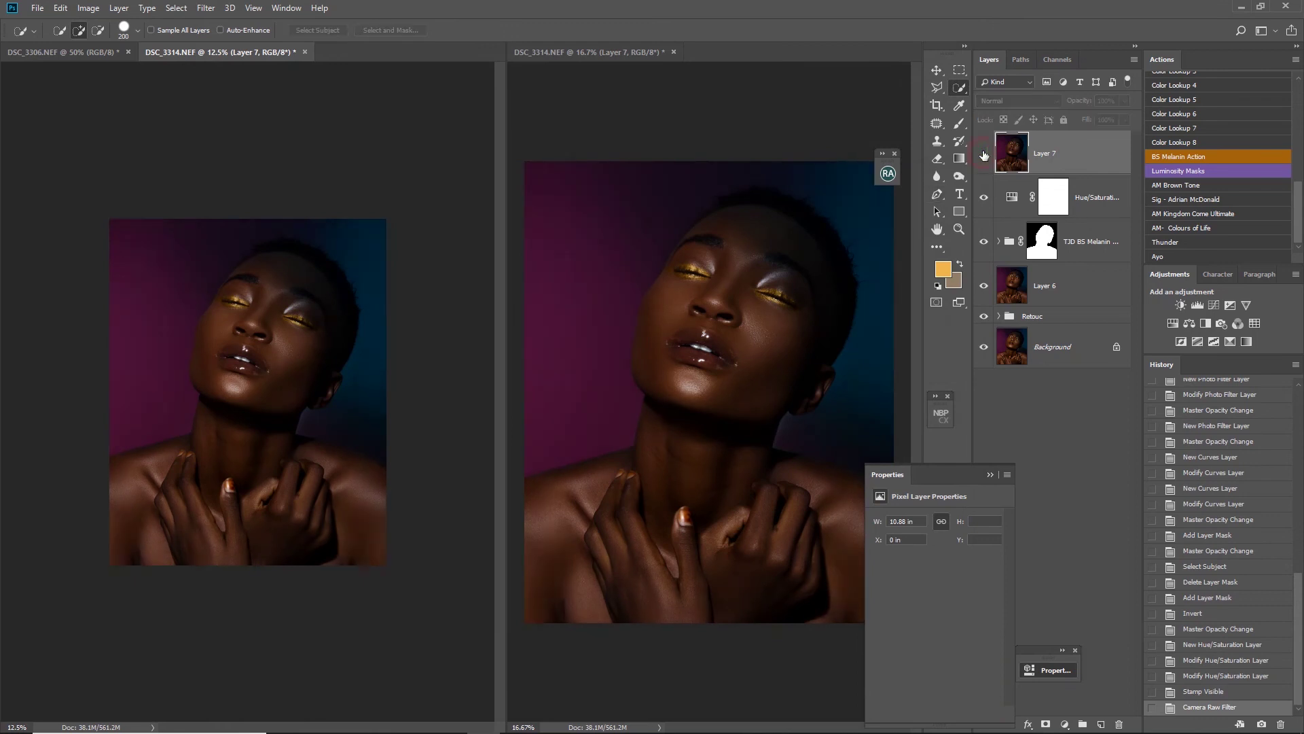
click(983, 155)
click(983, 155)
click(983, 155)
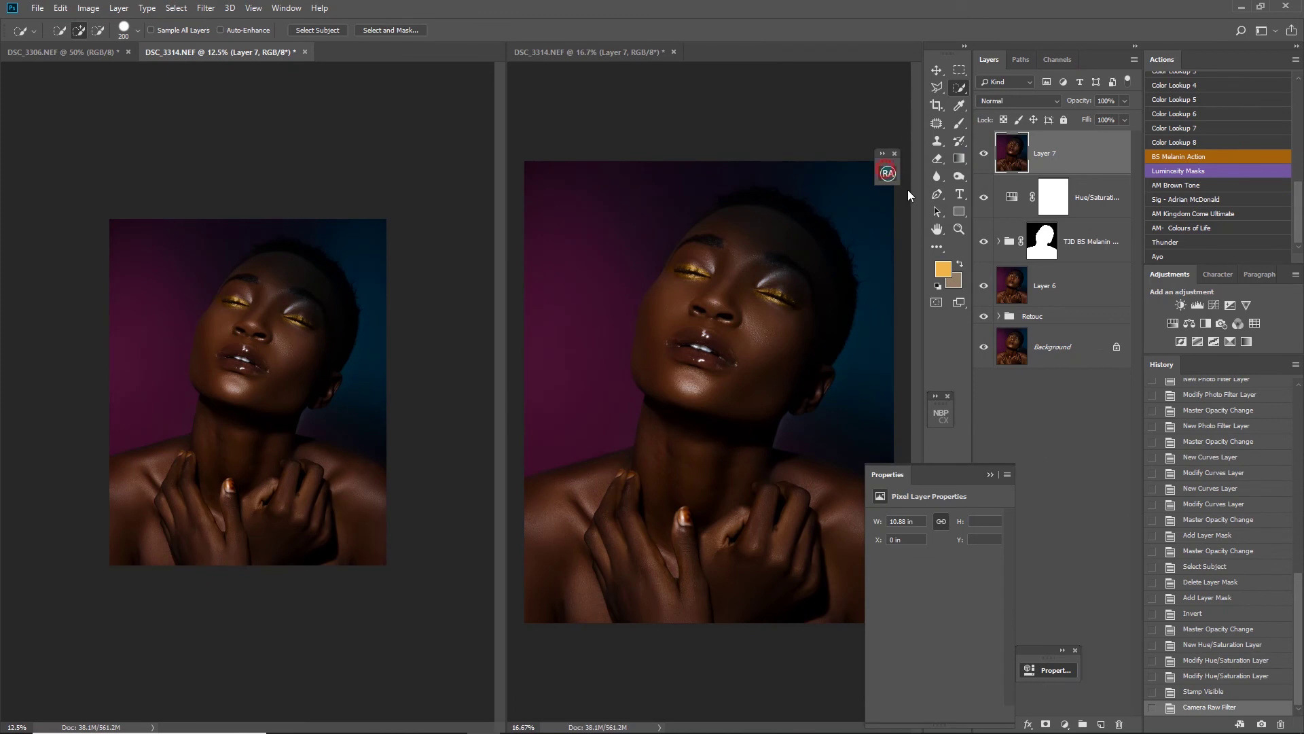
- Float the Beauty Retouch panel and create a Basic luminosity mask
click(888, 173)
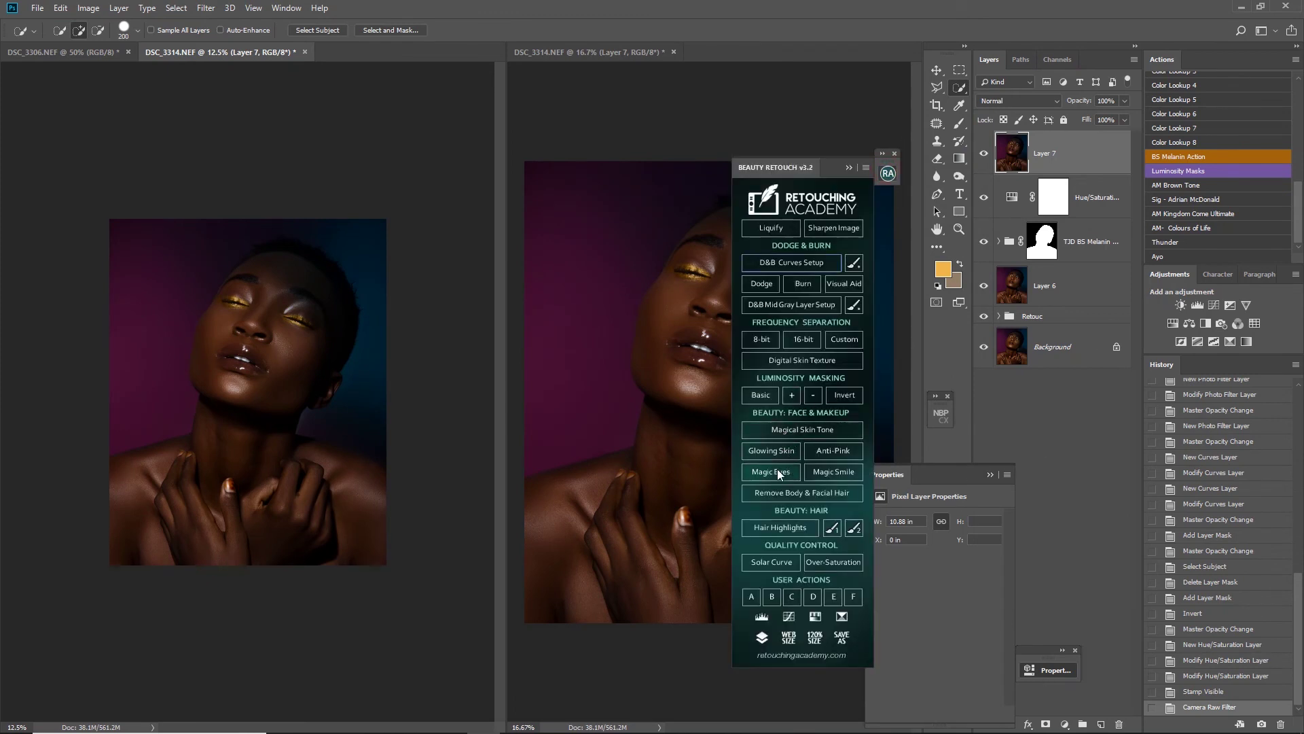
mouse_move(833, 158)
mouse_down()
mouse_move(911, 128)
mouse_move(885, 102)
mouse_move(839, 90)
mouse_up()
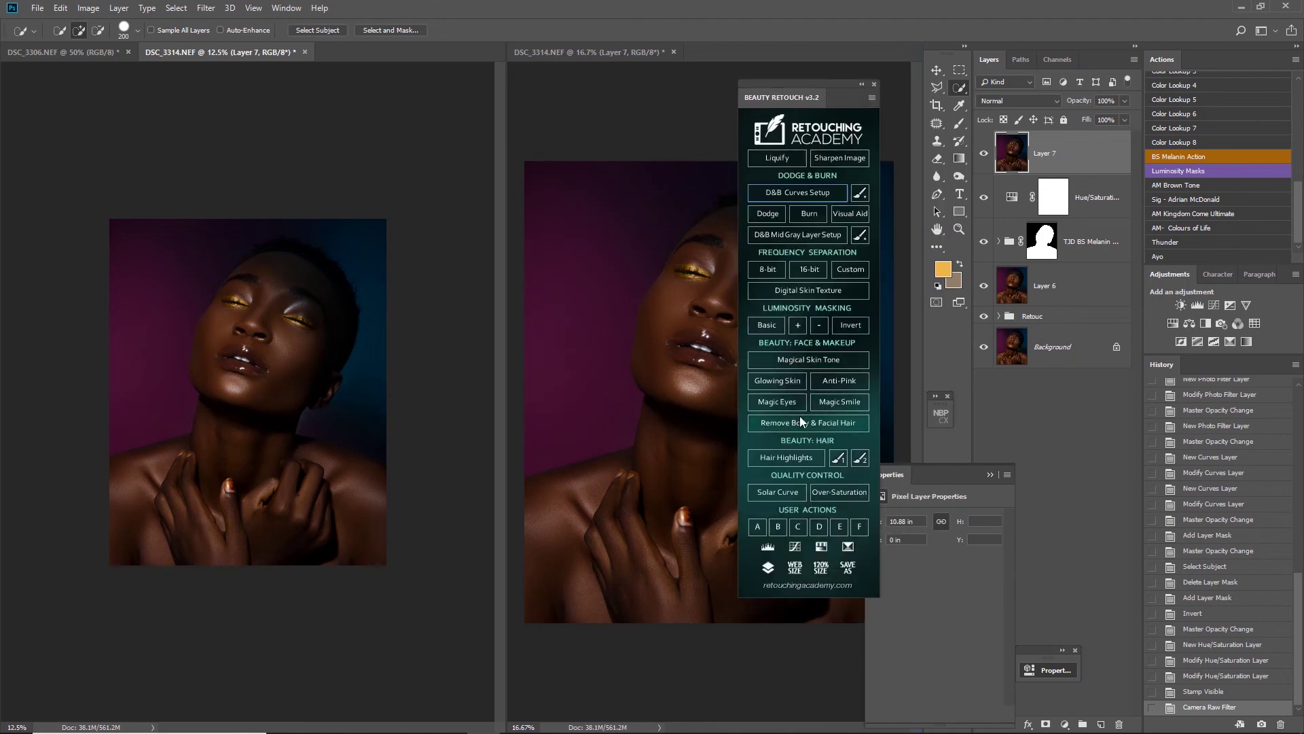
click(767, 325)
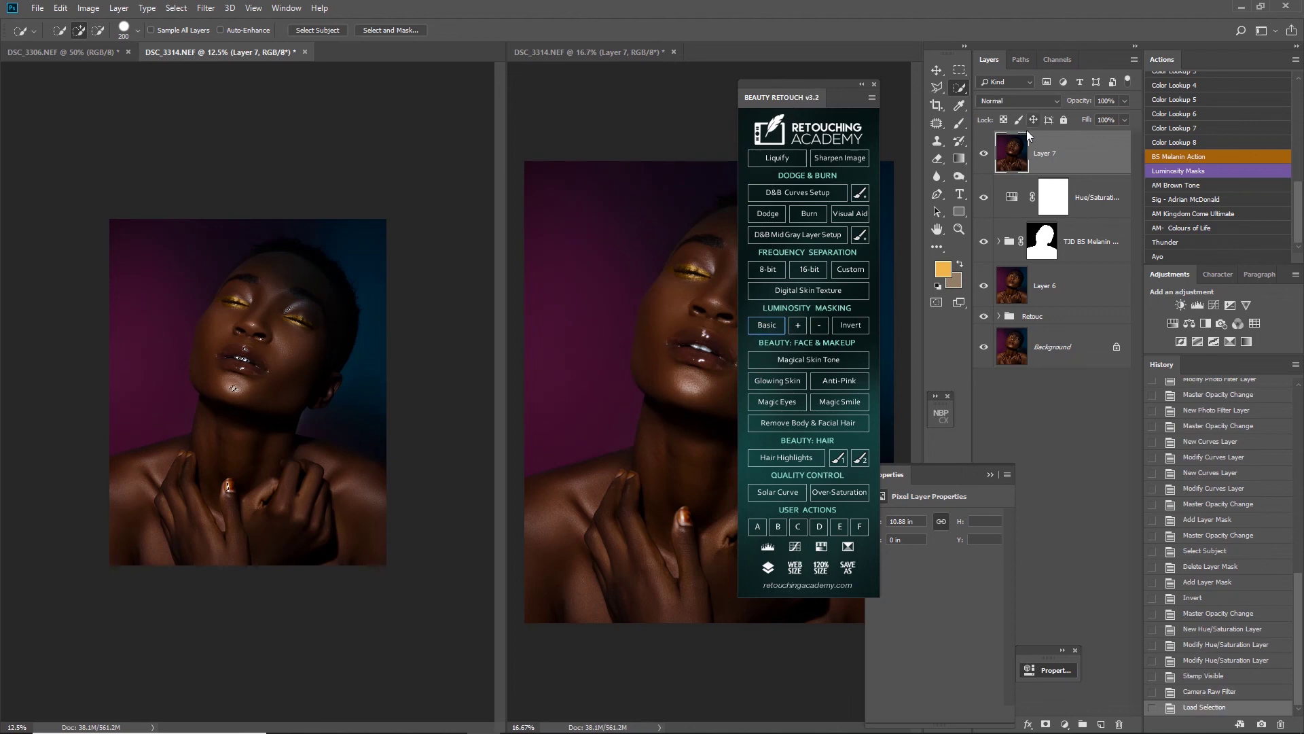
mouse_move(803, 87)
mouse_down()
mouse_move(829, 112)
mouse_move(846, 216)
mouse_move(850, 146)
mouse_up()
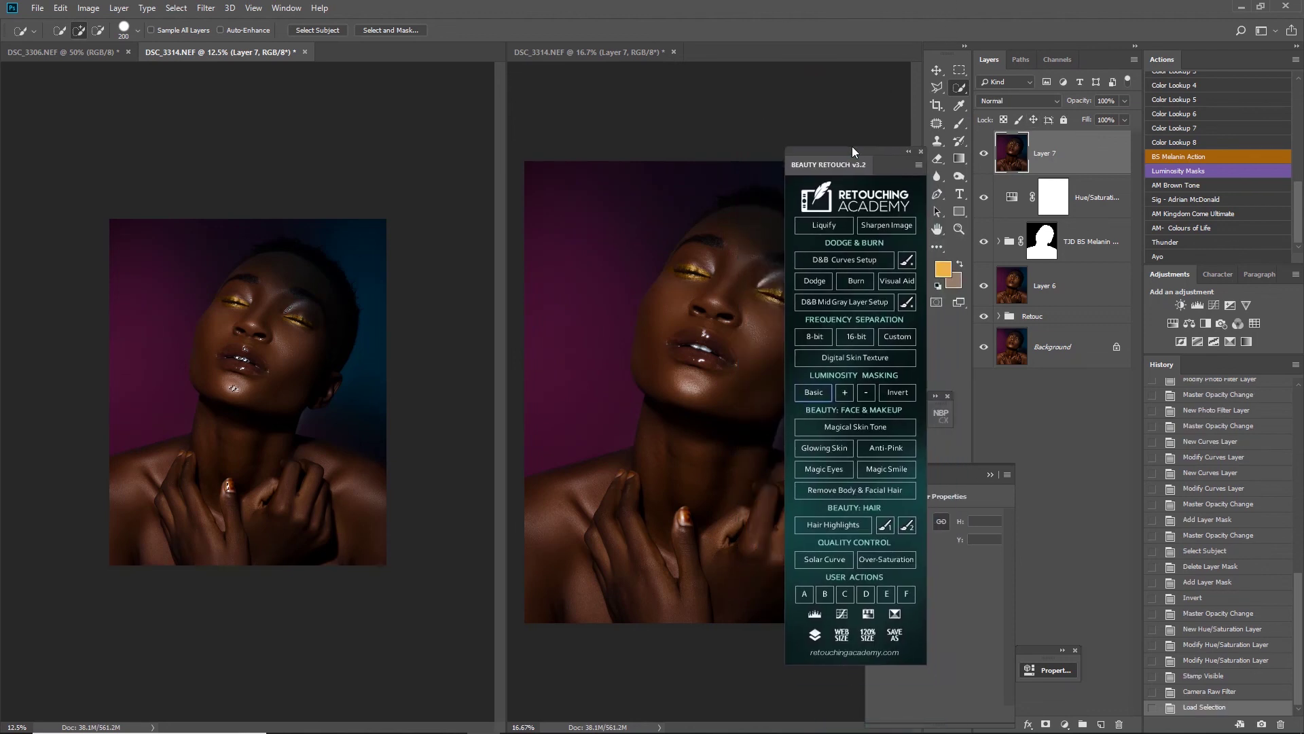
- Load the brightest-tones luminosity selection and expand it three more times
click(847, 392)
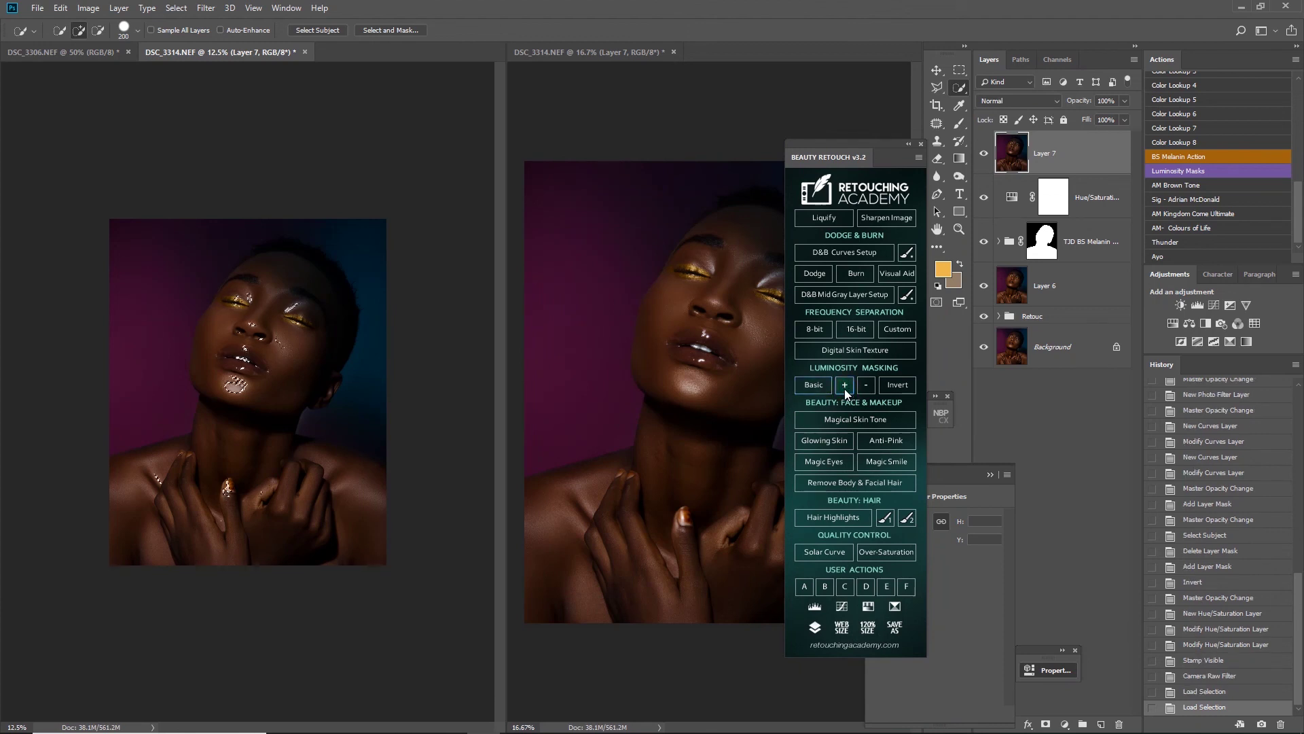
click(845, 389)
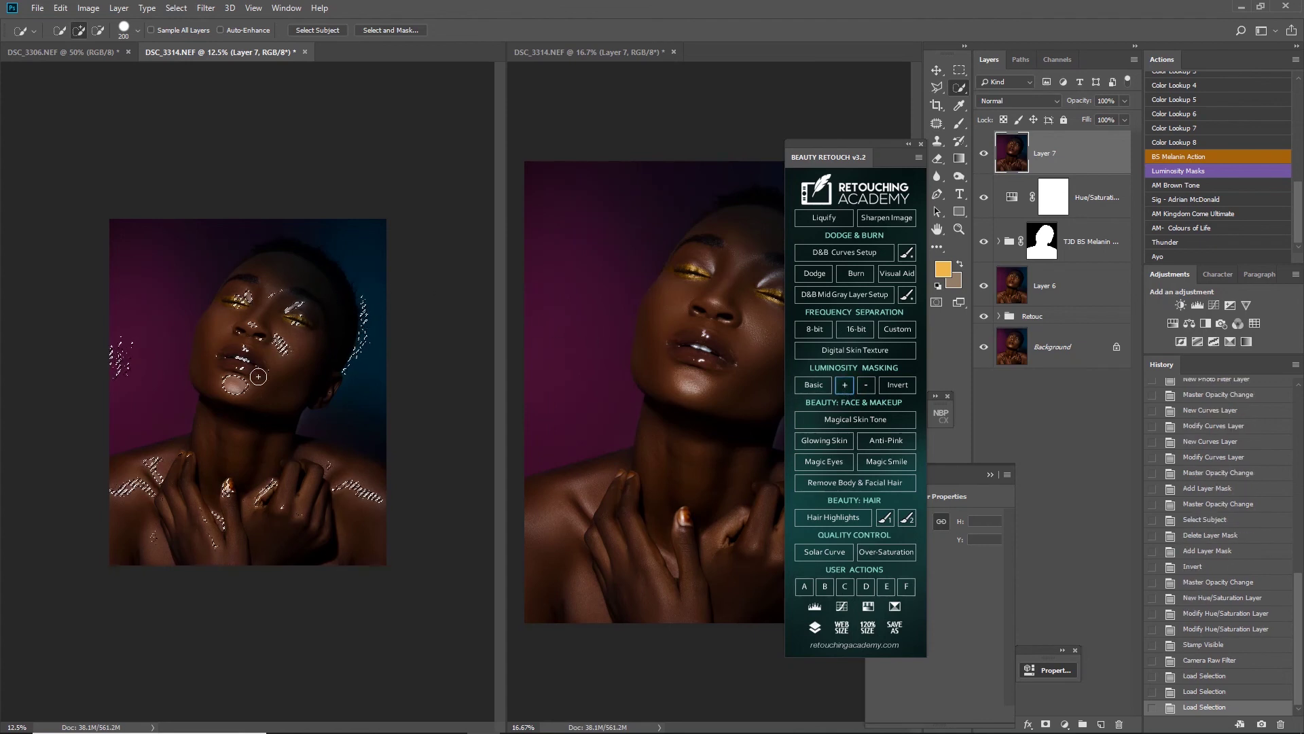
click(845, 385)
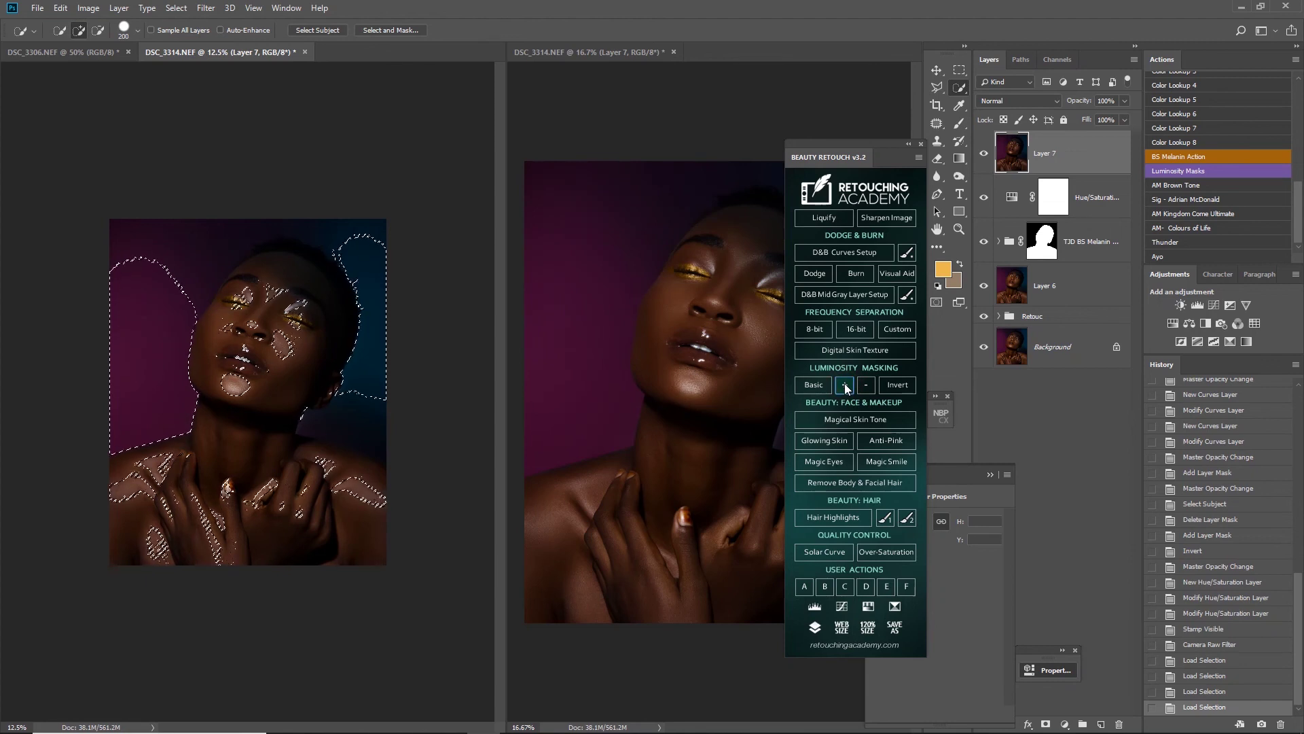
click(846, 387)
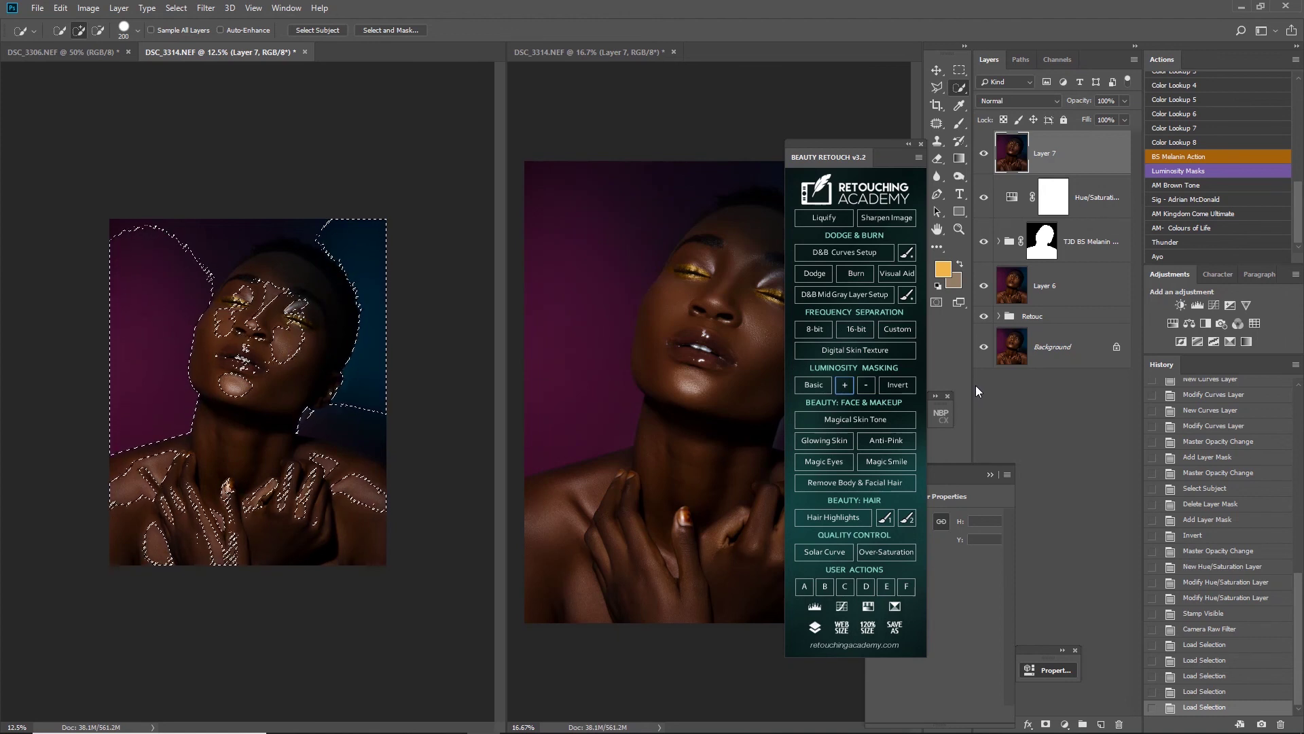
click(1064, 725)
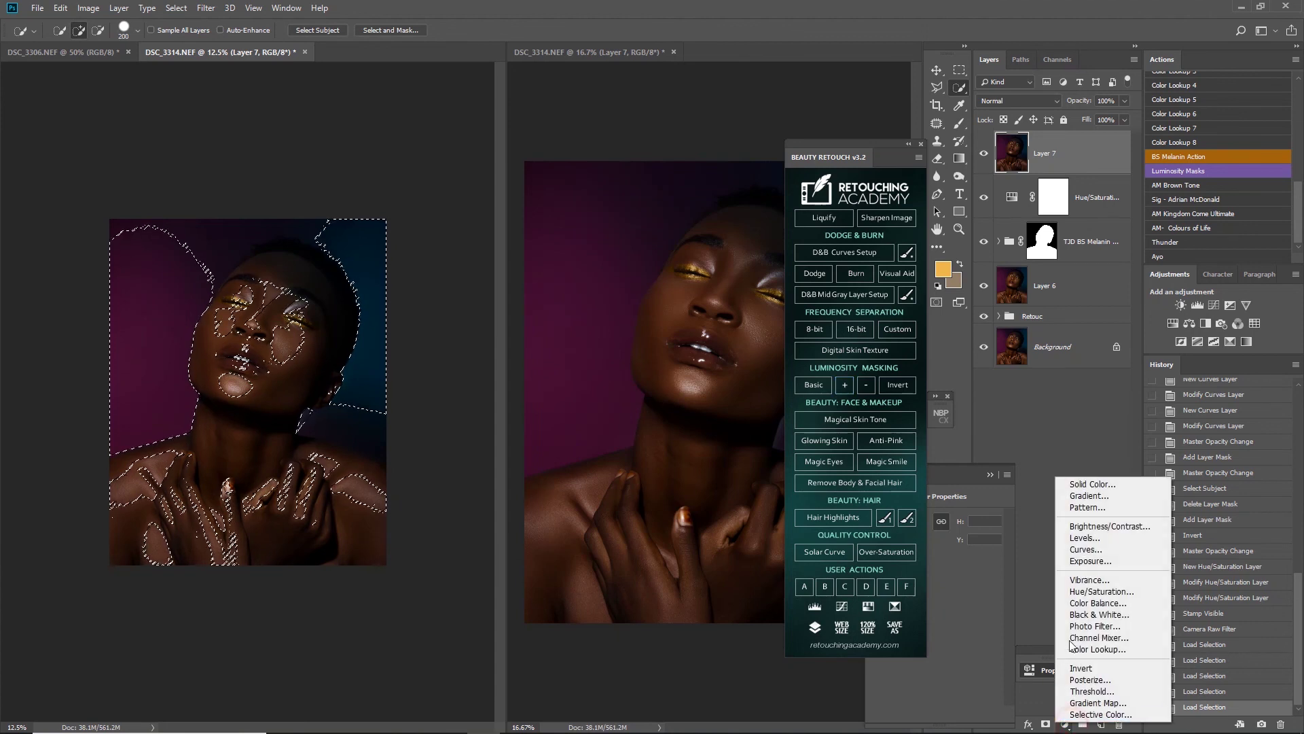
- Add a selection-masked Curves adjustment with a gentle S-curve lifting highlights and deepening shadows
click(1090, 549)
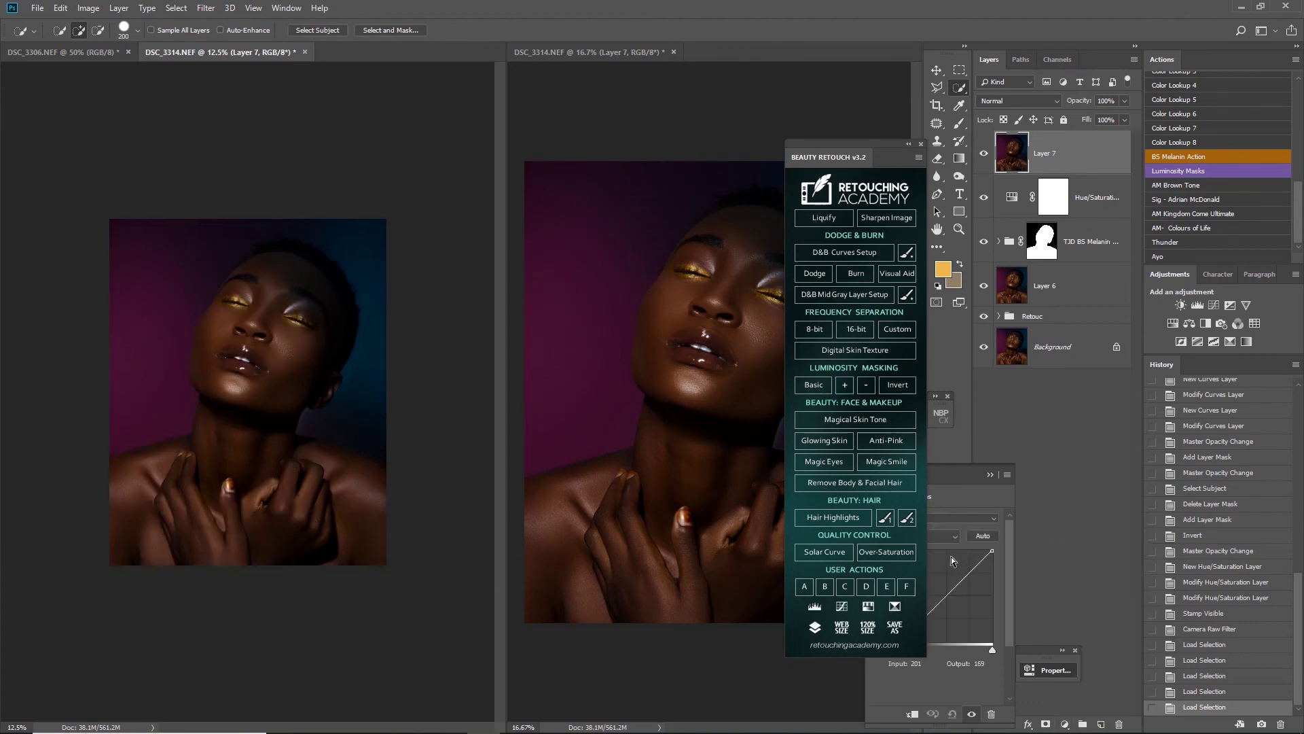
click(908, 144)
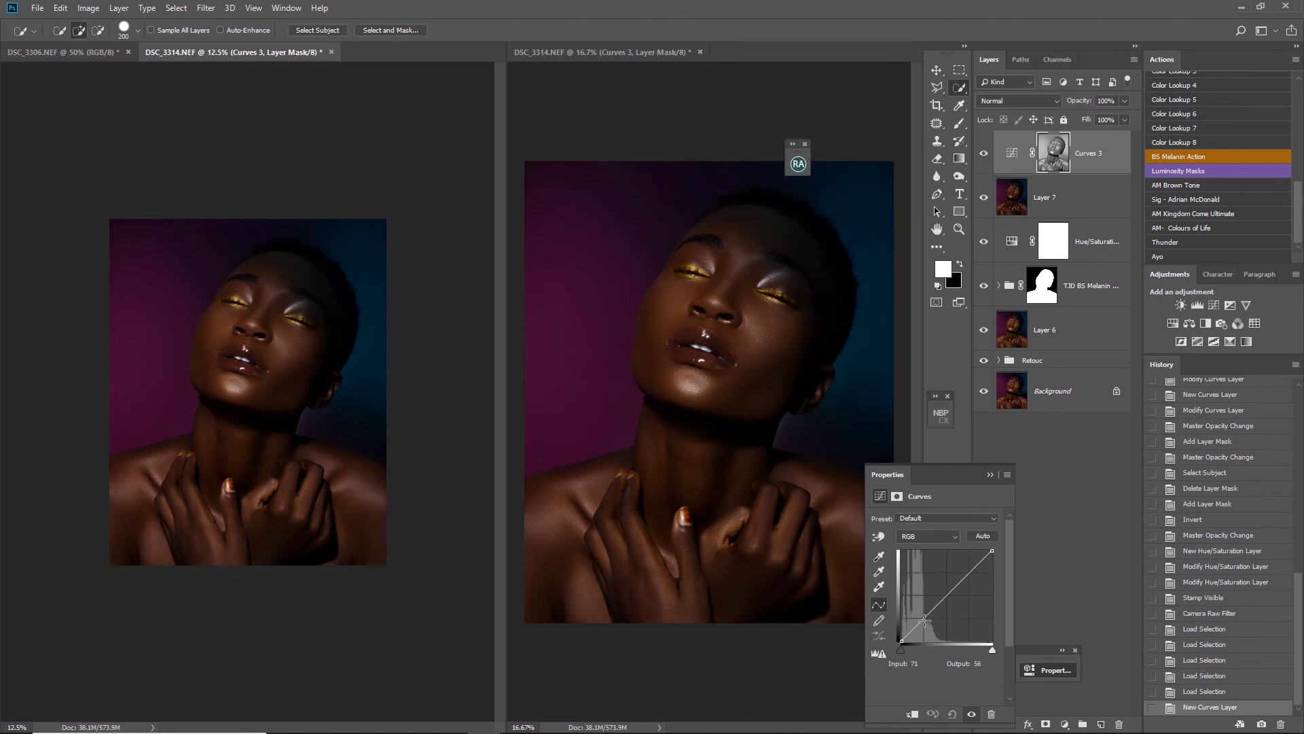
click(969, 571)
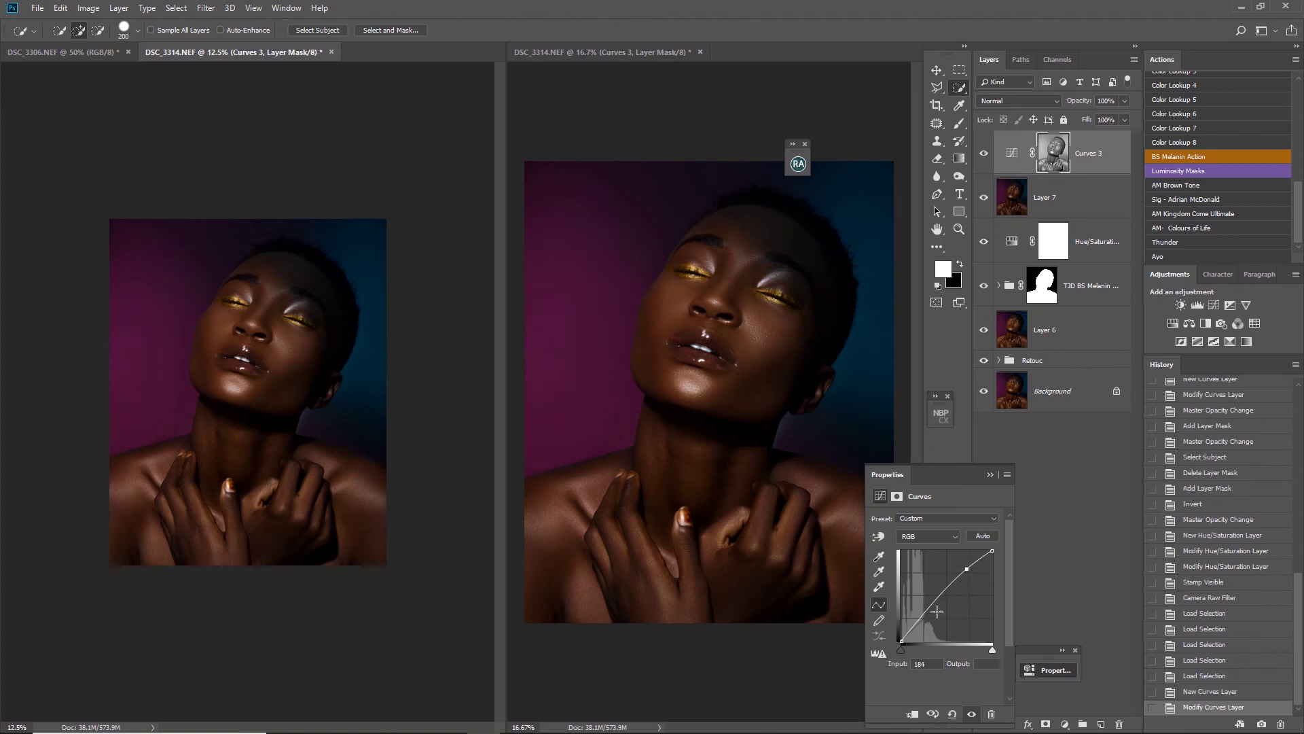
drag(925, 616, 923, 619)
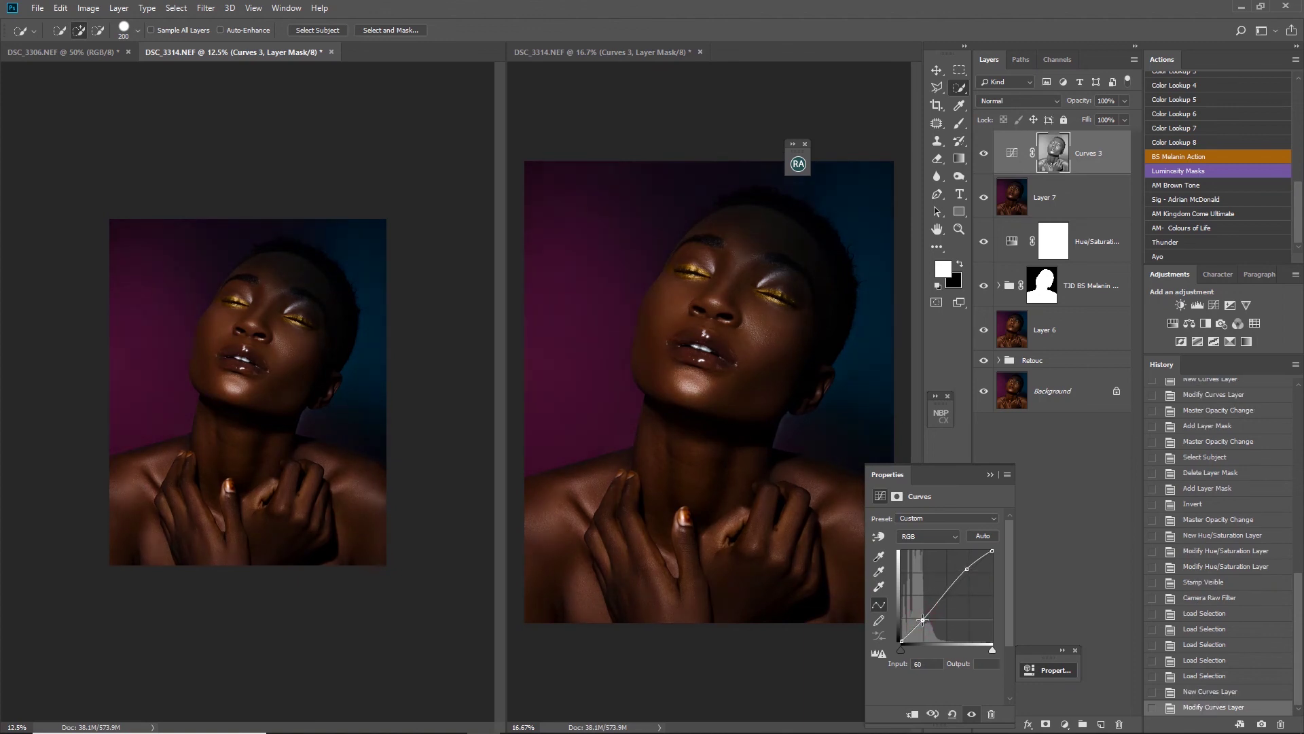
drag(967, 569, 1004, 619)
drag(967, 563, 967, 572)
drag(925, 619, 925, 617)
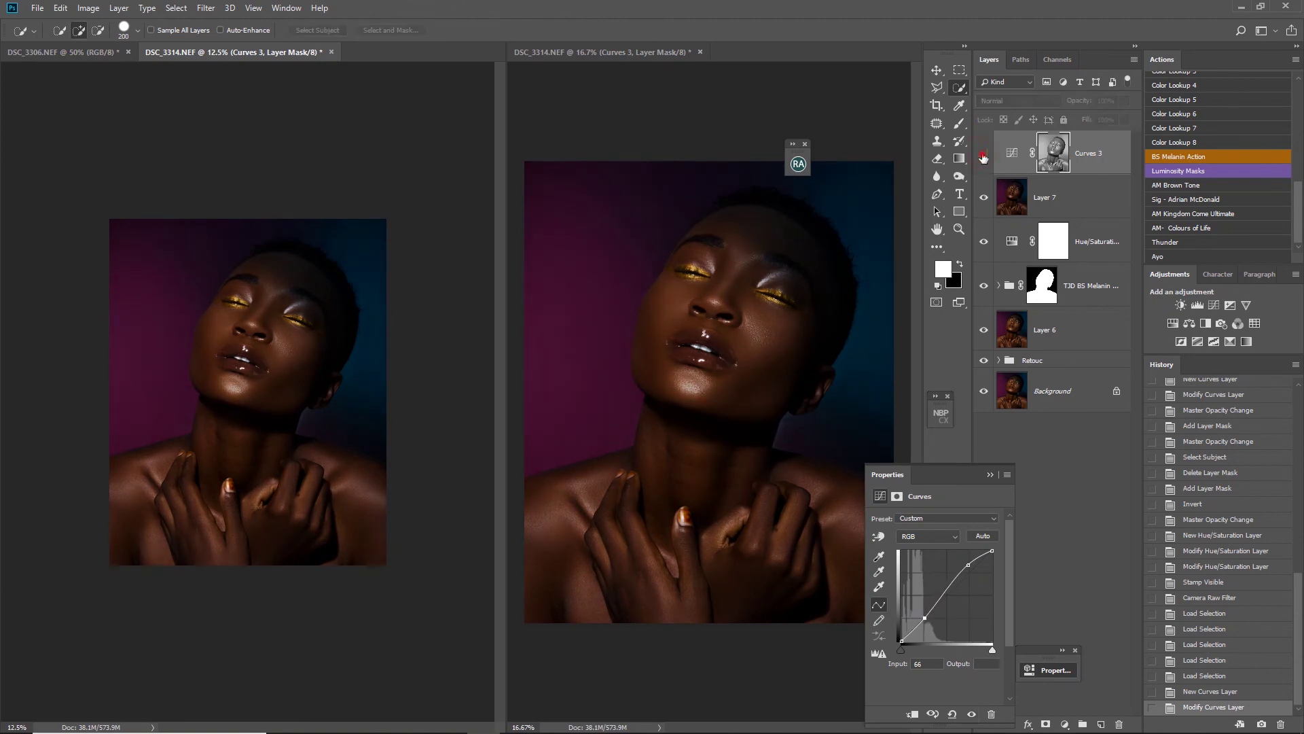
- Toggle Curves 3 on and off to compare, checking its layer mask properties
click(983, 157)
click(983, 157)
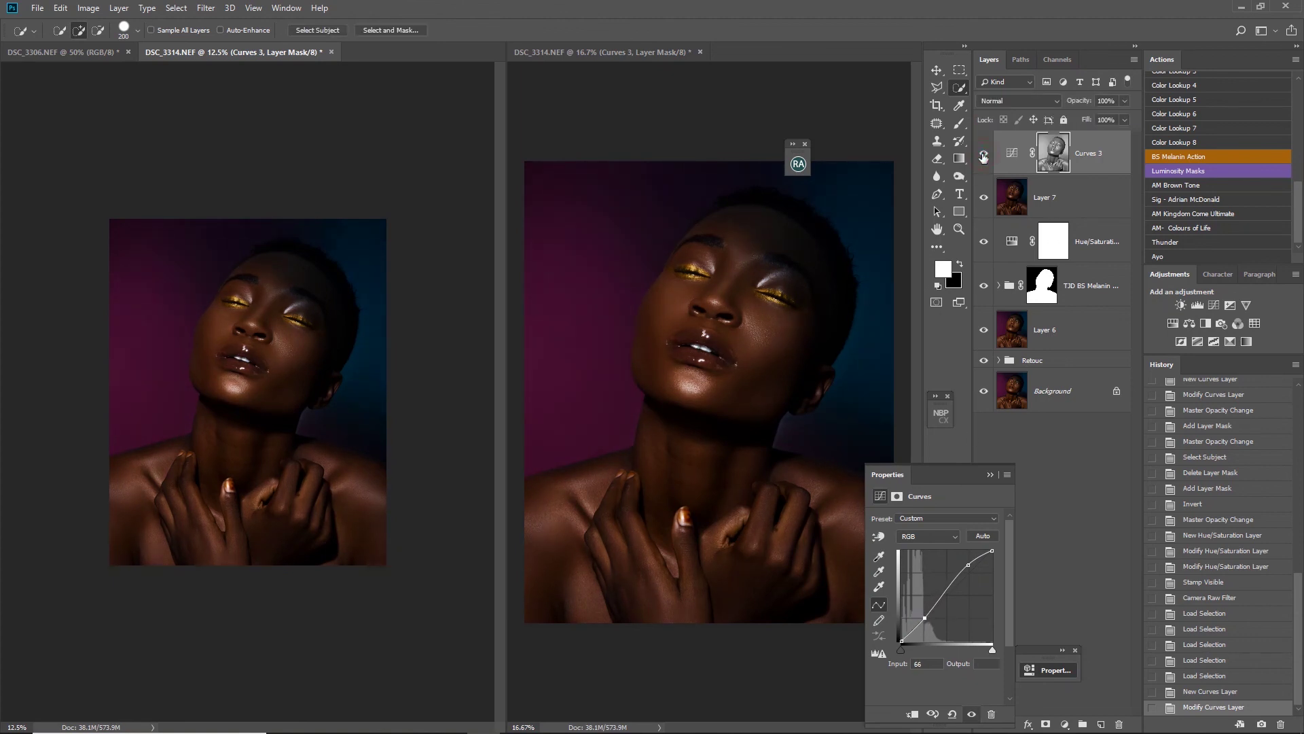
click(983, 157)
click(983, 157)
click(1055, 155)
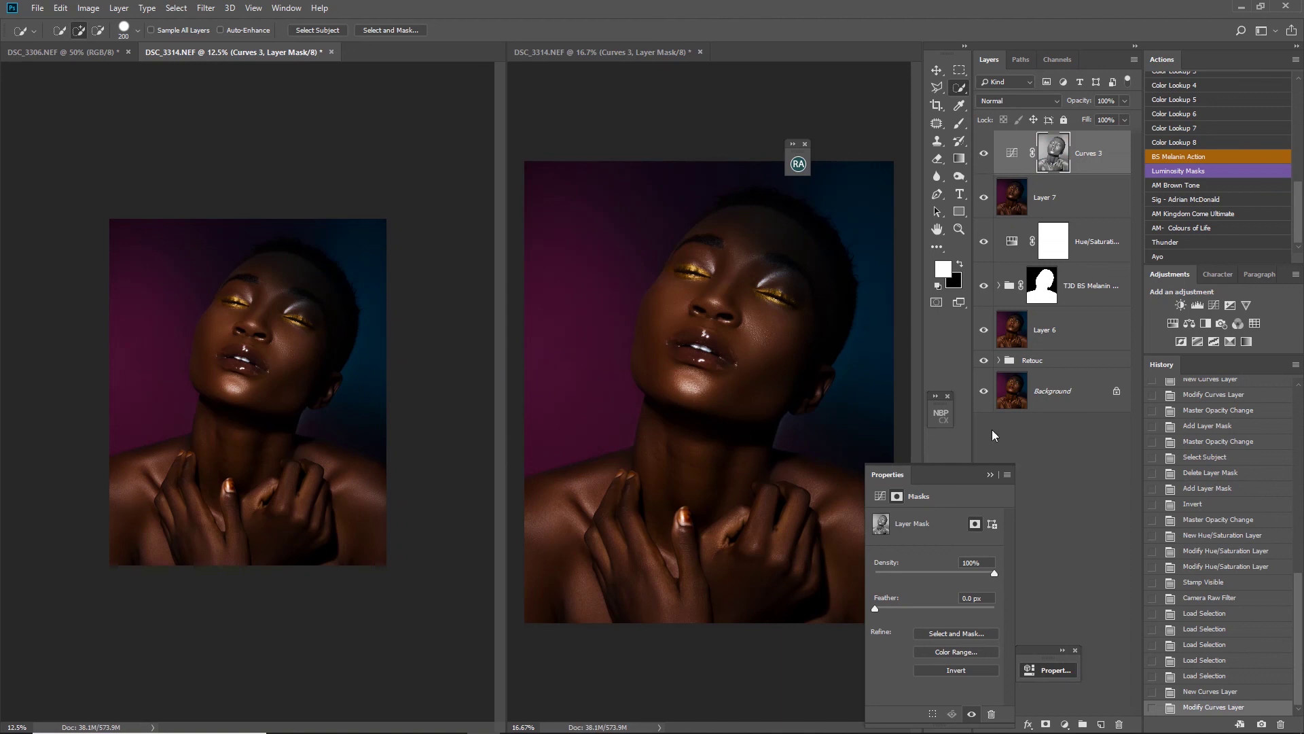
click(982, 153)
click(982, 154)
click(982, 154)
click(982, 153)
drag(959, 479, 1102, 470)
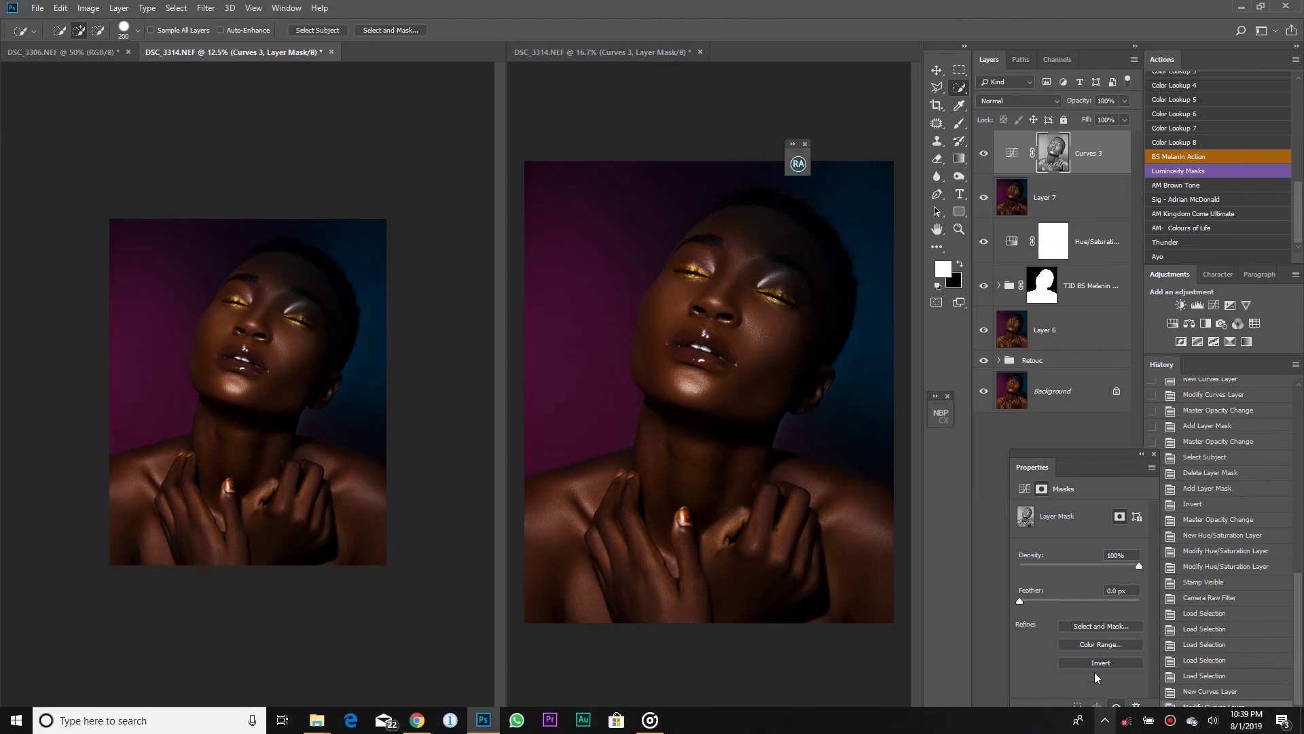
click(1102, 724)
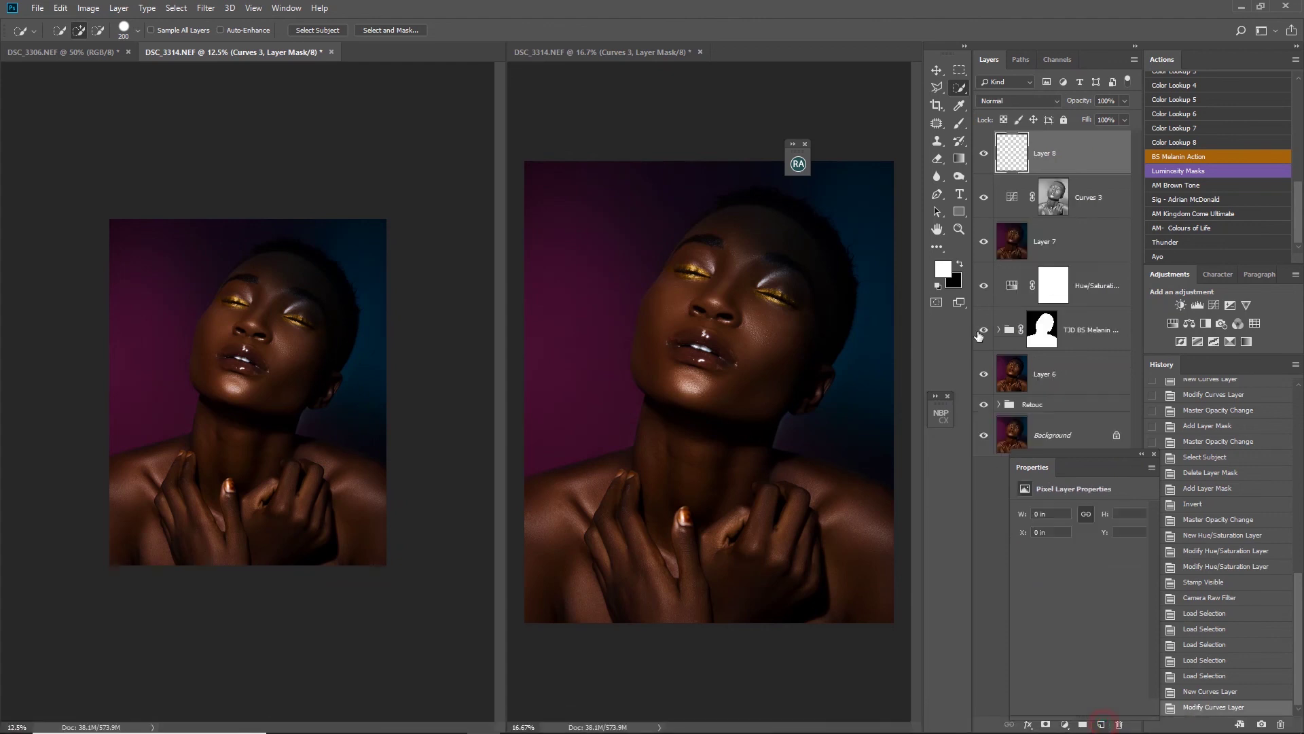
- Add a new layer and sample the purple backdrop as the foreground colour
click(959, 212)
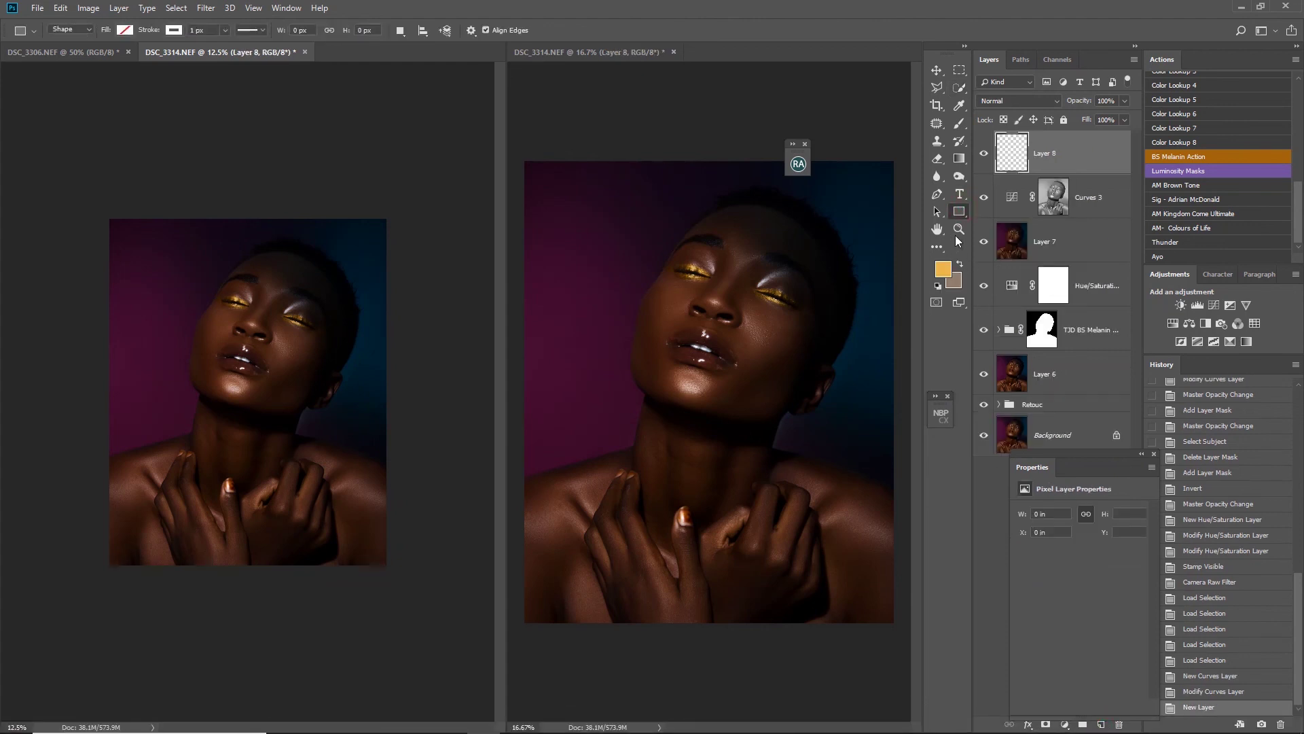
click(944, 277)
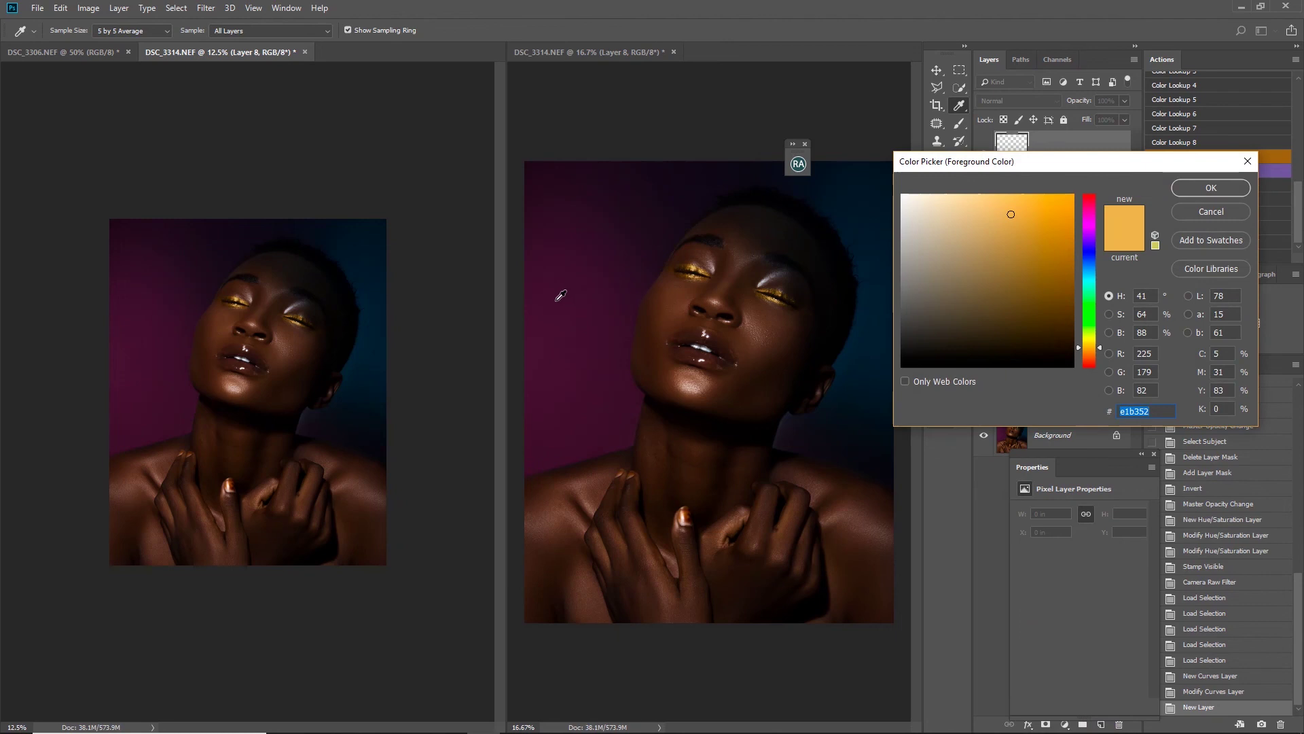
click(579, 340)
click(1206, 187)
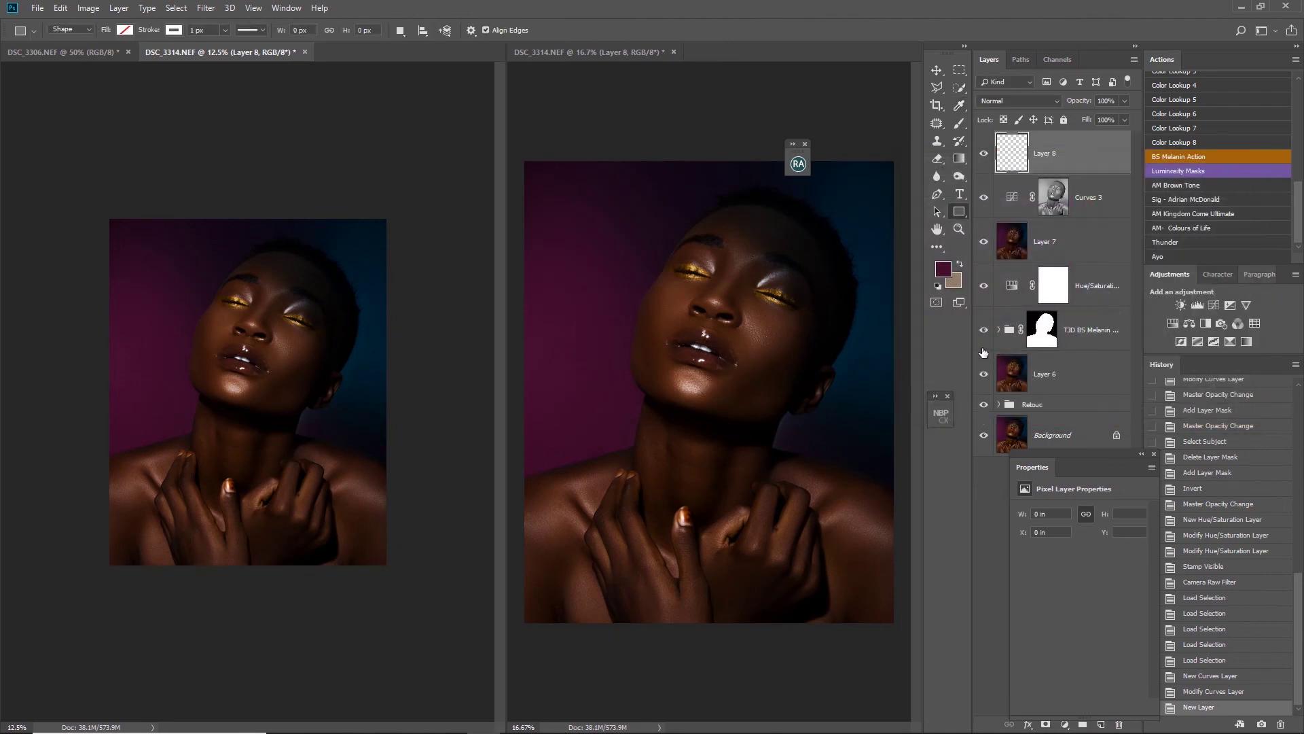
click(956, 281)
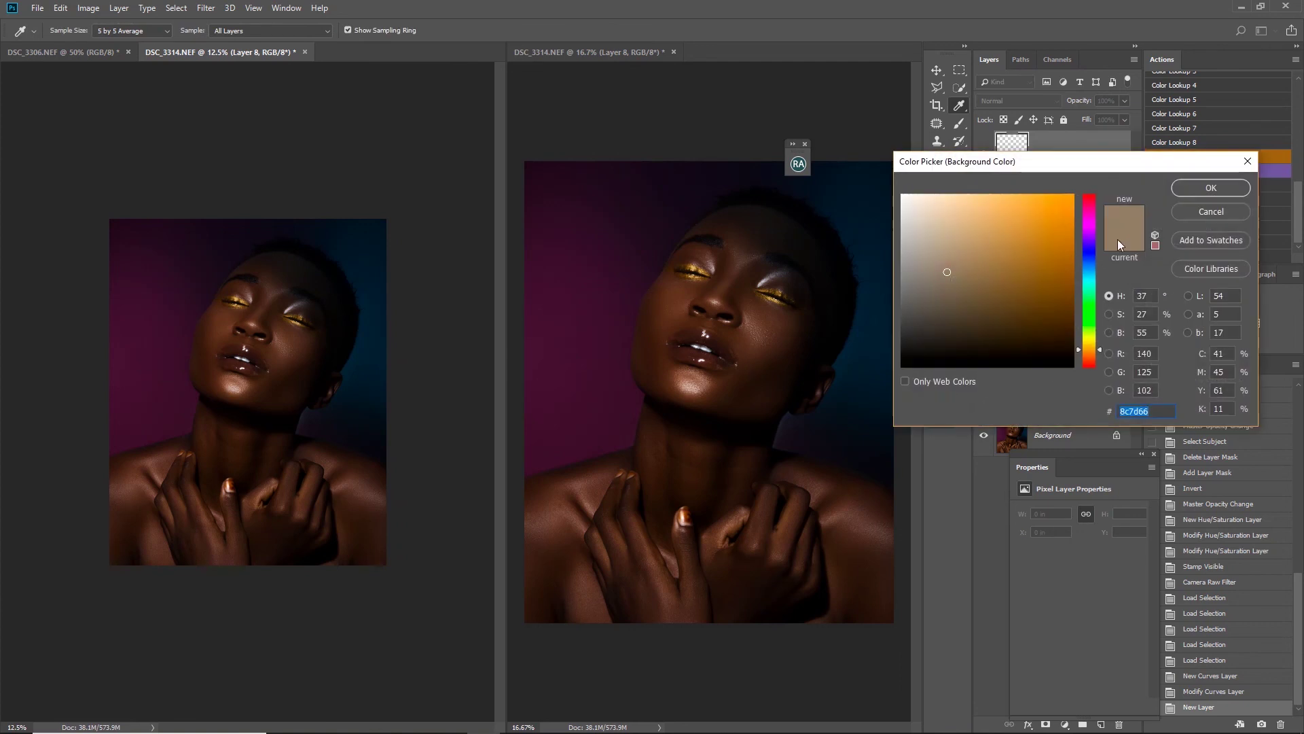
click(1232, 215)
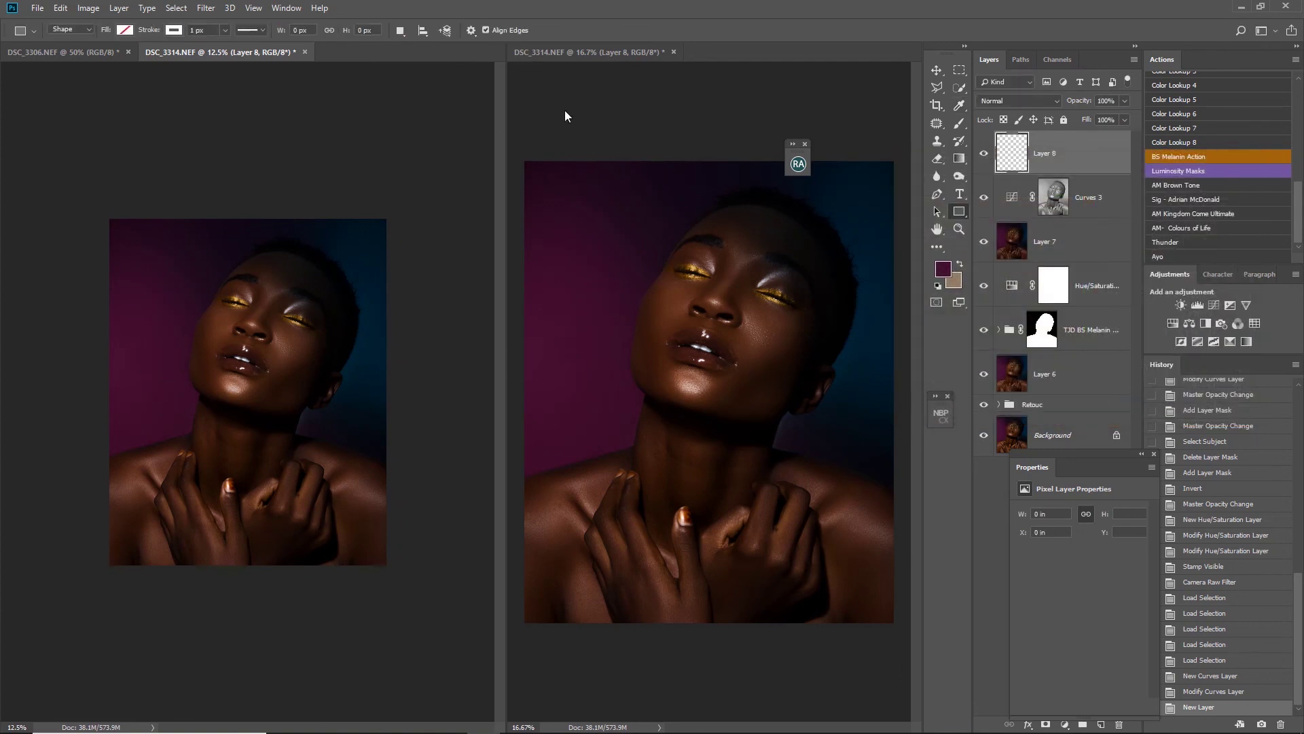
- Draw a diagonal purple gradient from lower-left and fade Layer 8 to 23% opacity
click(962, 160)
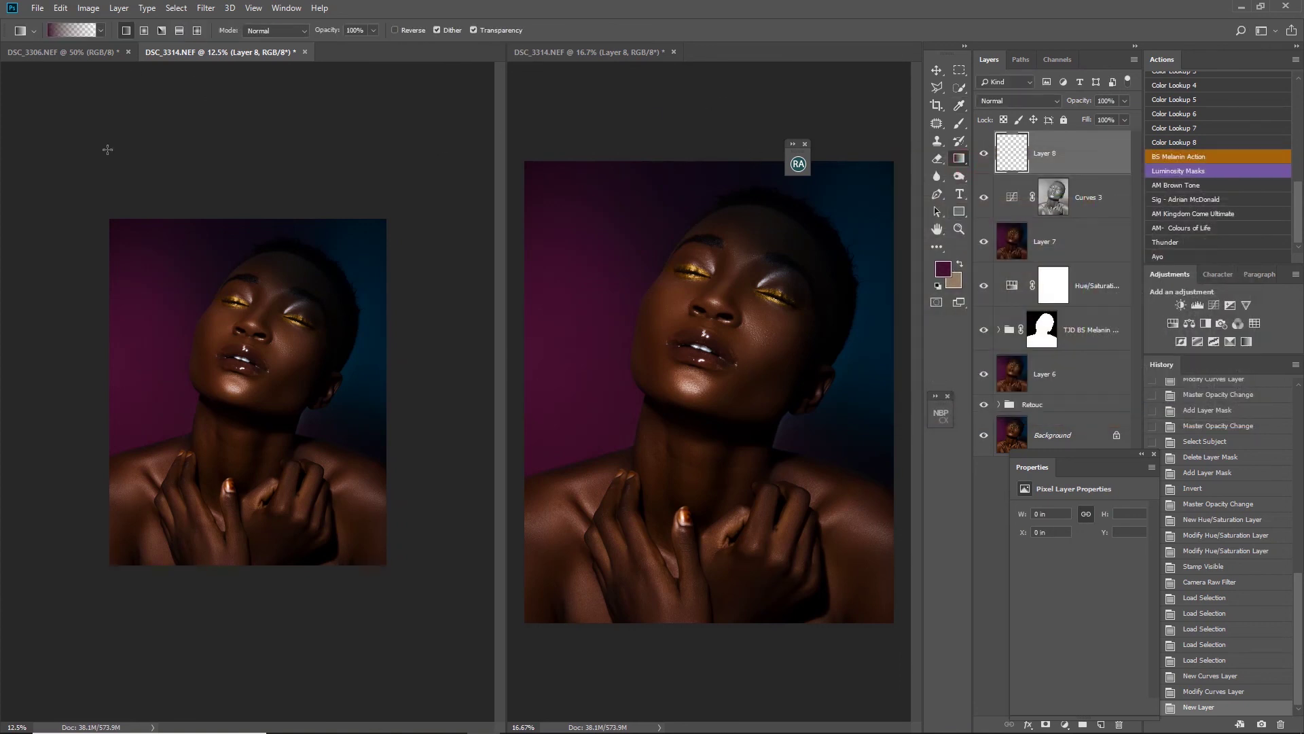
drag(64, 631, 346, 354)
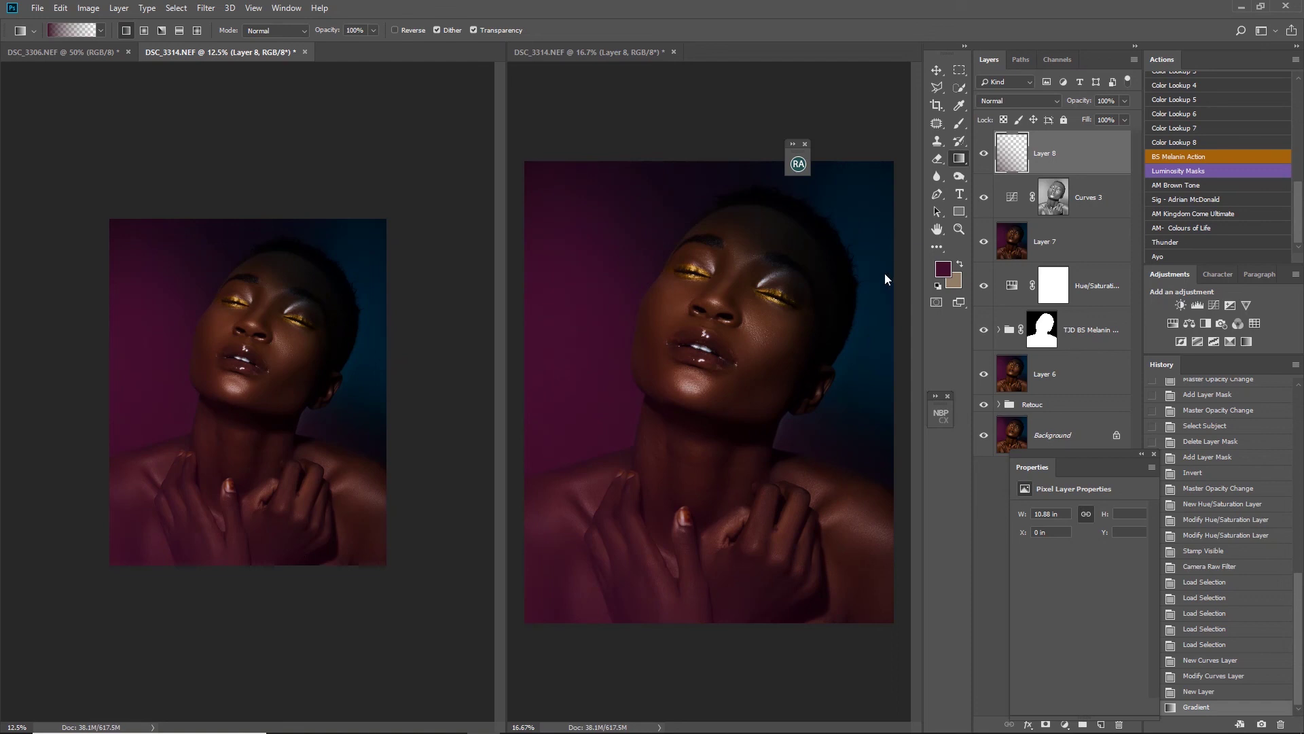
drag(1081, 100, 1046, 107)
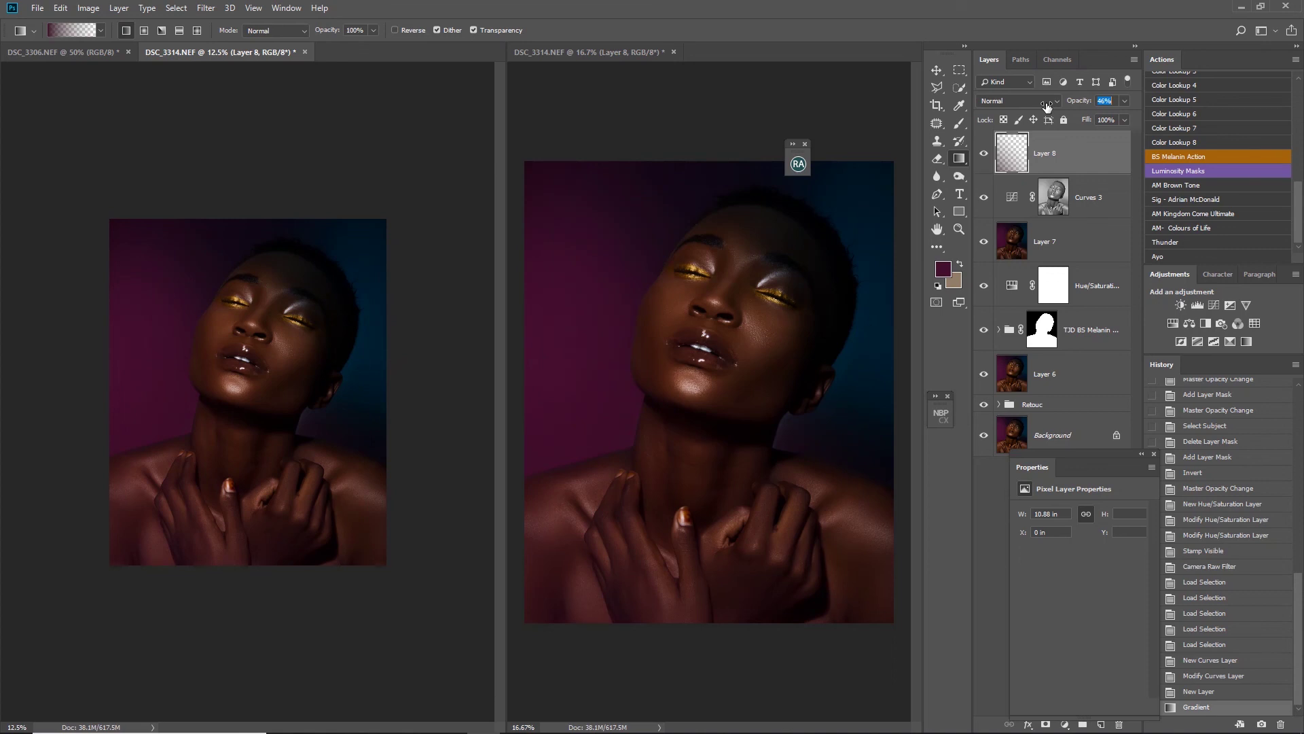
drag(1047, 106, 1065, 100)
drag(1112, 468, 1103, 377)
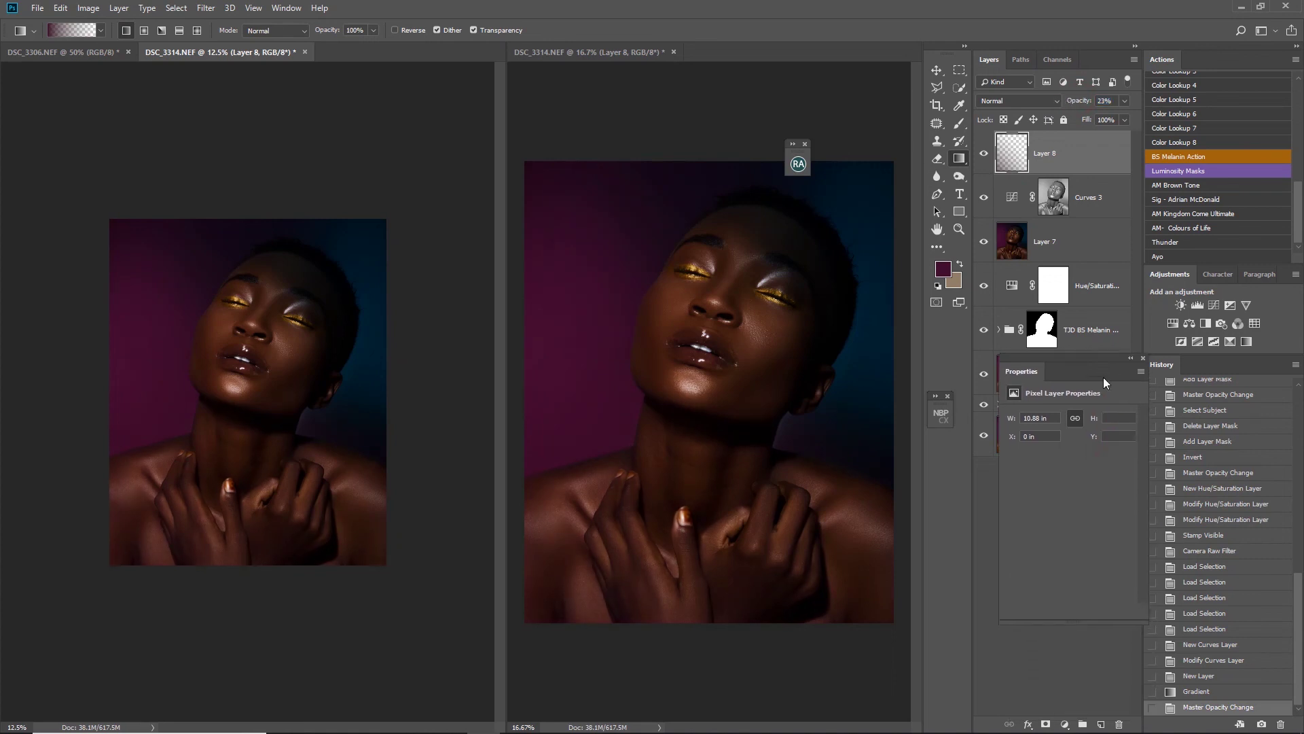
click(1131, 359)
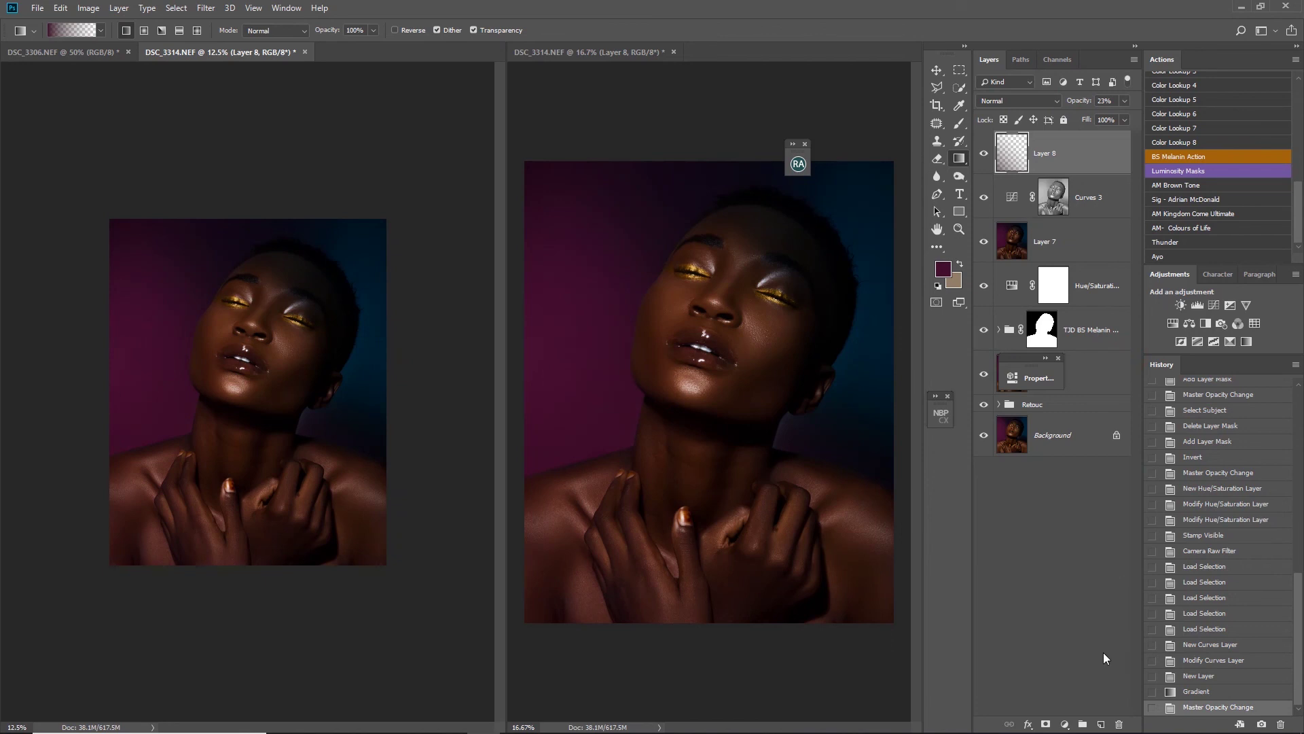
click(1101, 724)
click(944, 270)
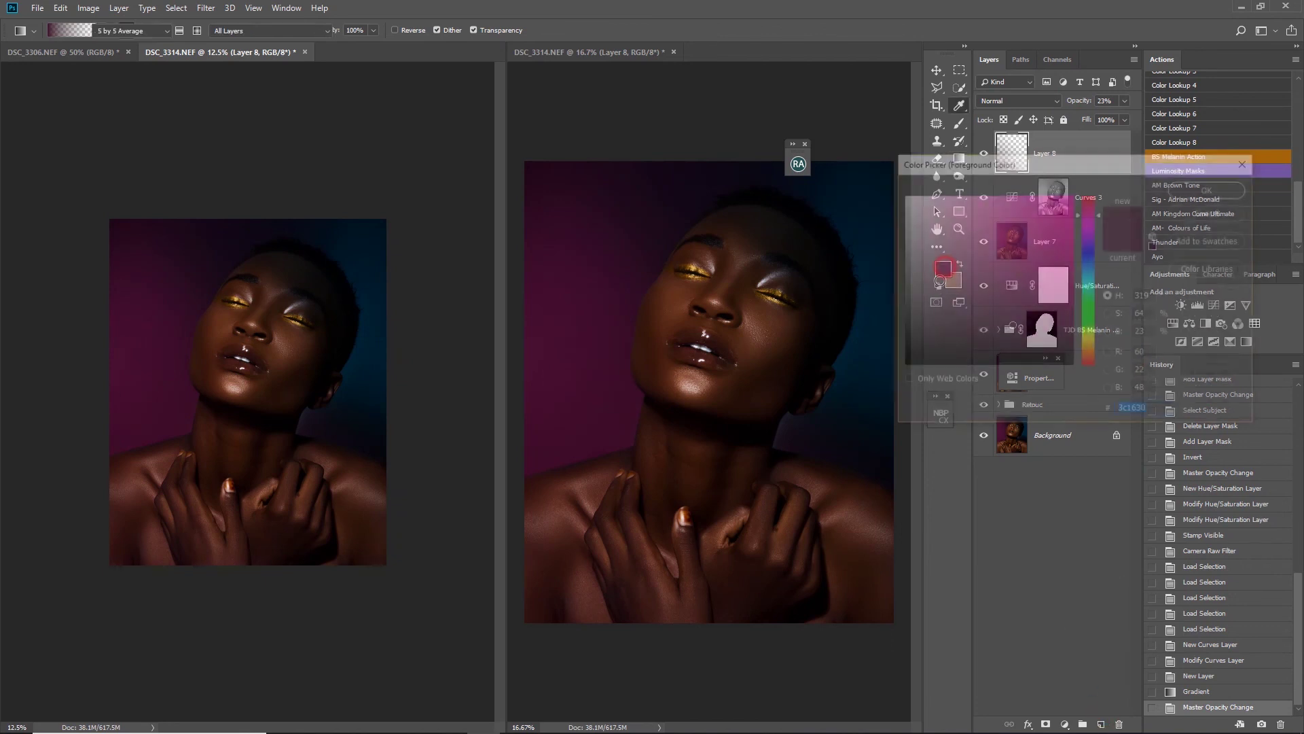
- Sample the dark blue backdrop as the foreground colour for the Gradient tool
click(1182, 211)
key(g)
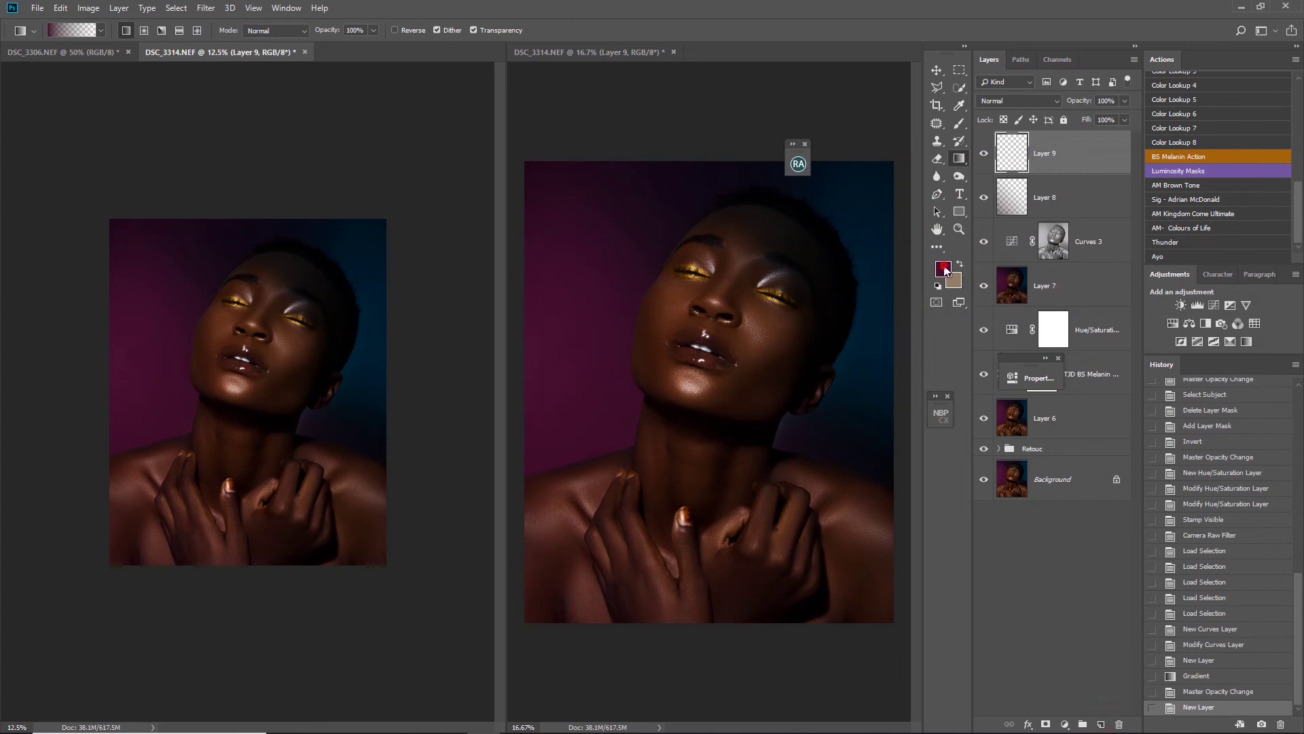
click(943, 269)
click(881, 212)
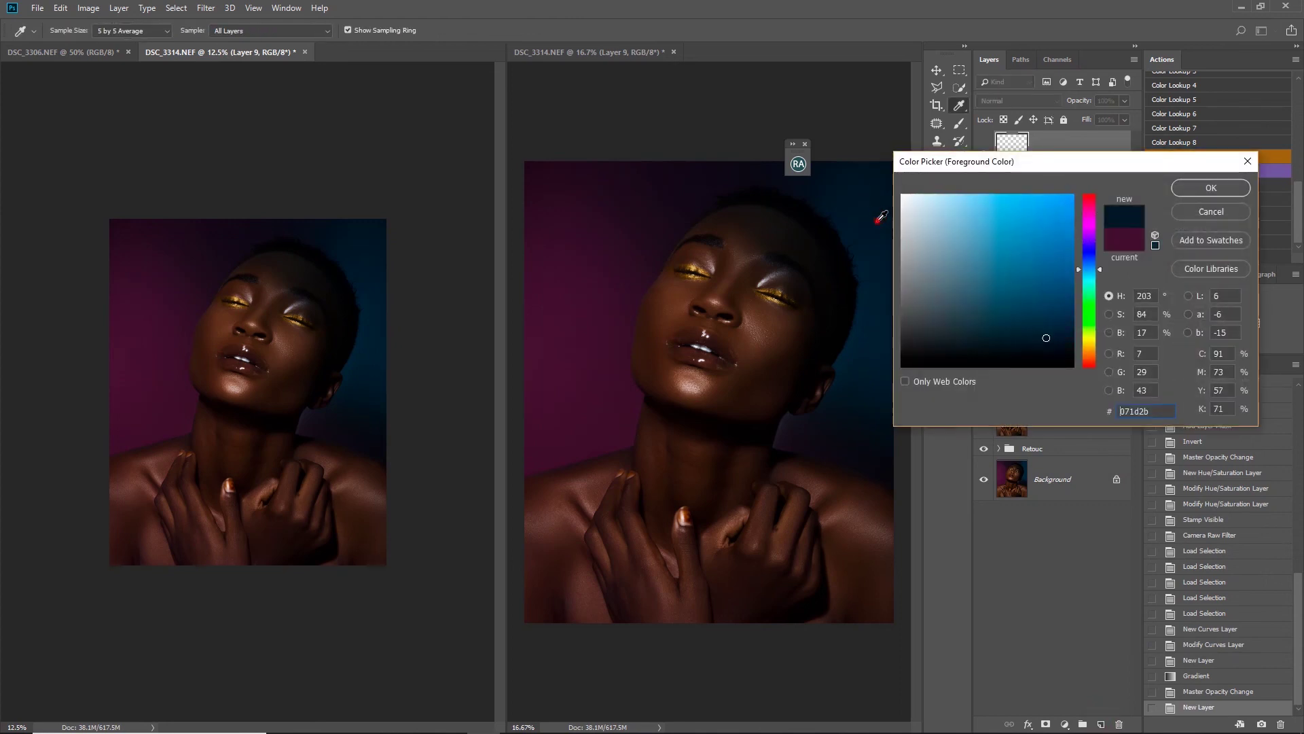
click(1211, 187)
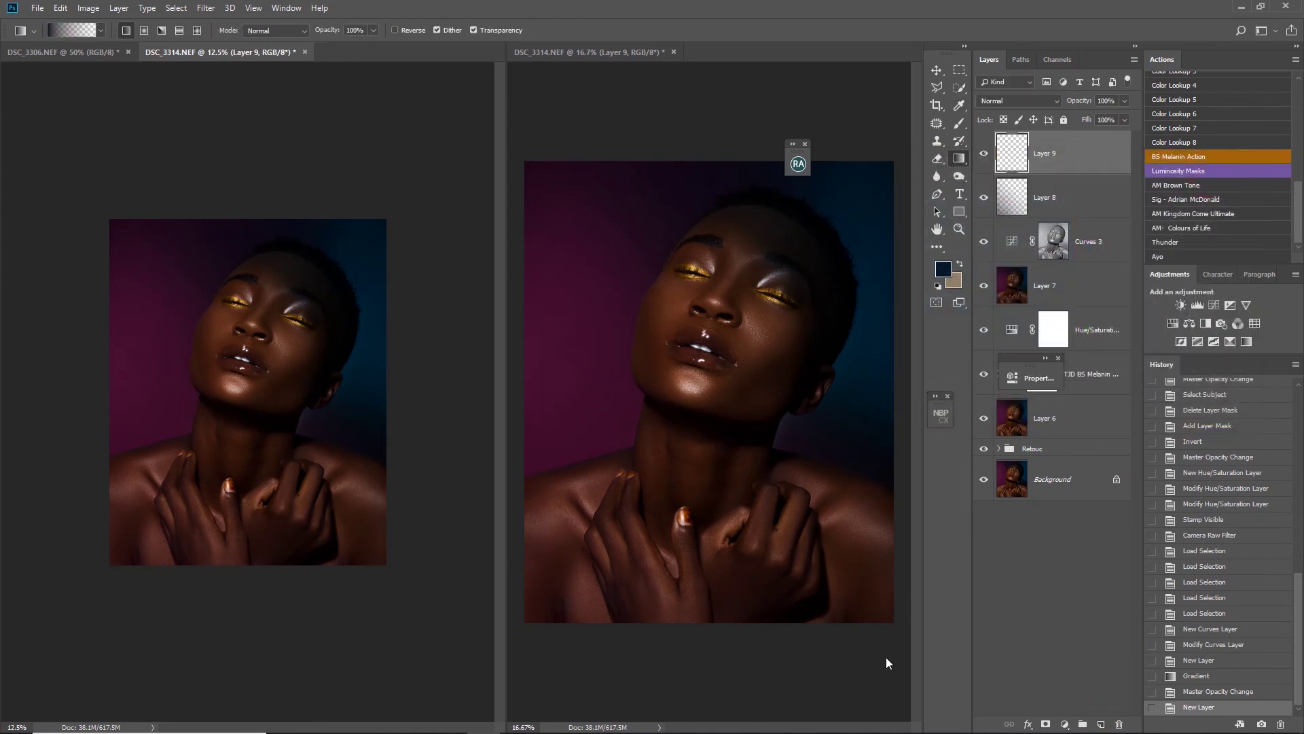
- Draw a gradient darkening the lower-right corner on Layer 9 and fade it to 8% opacity
drag(388, 634, 261, 387)
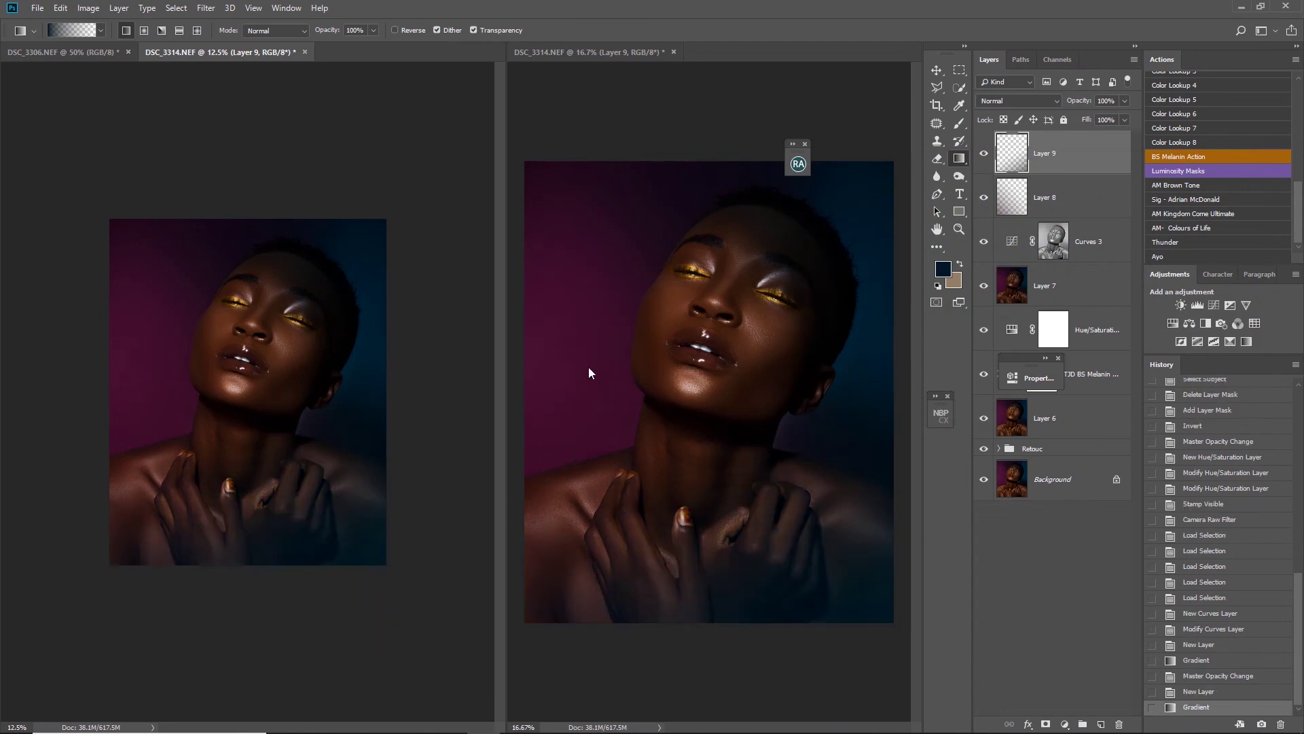
key(ctrl+z)
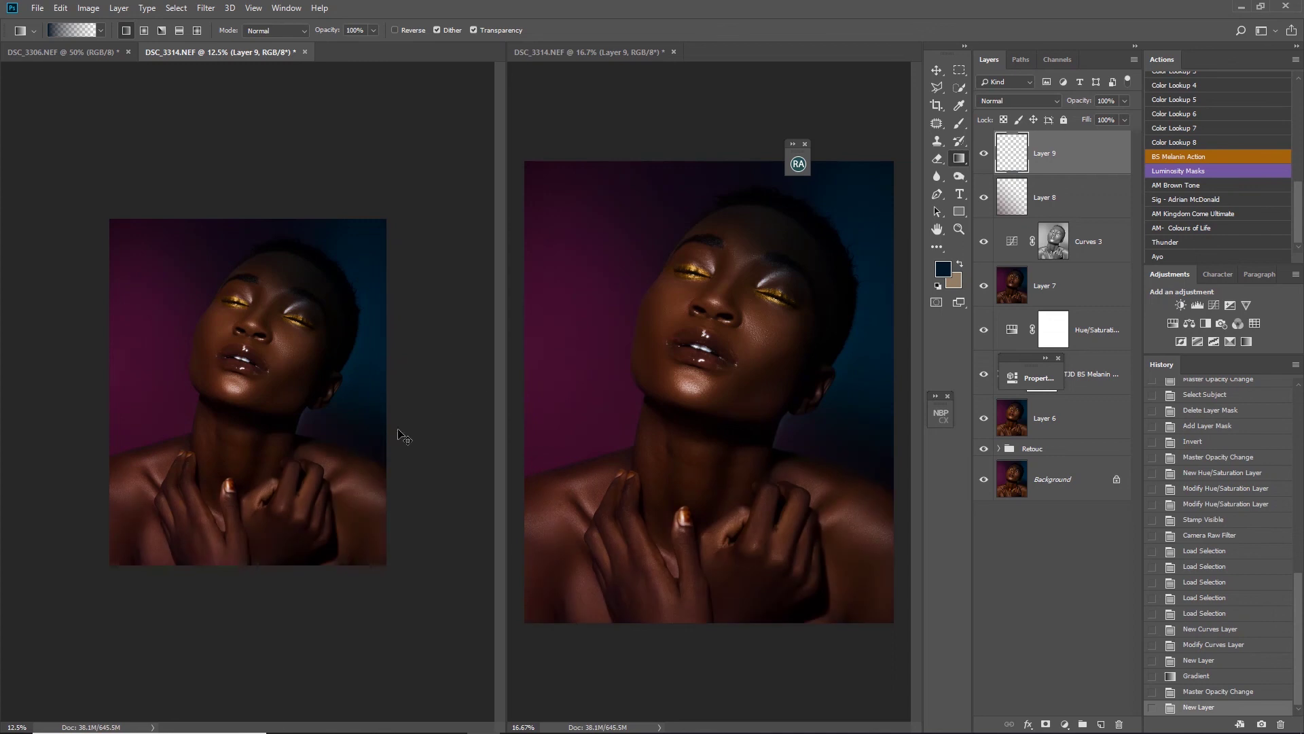
drag(476, 485, 145, 463)
drag(294, 447, 427, 428)
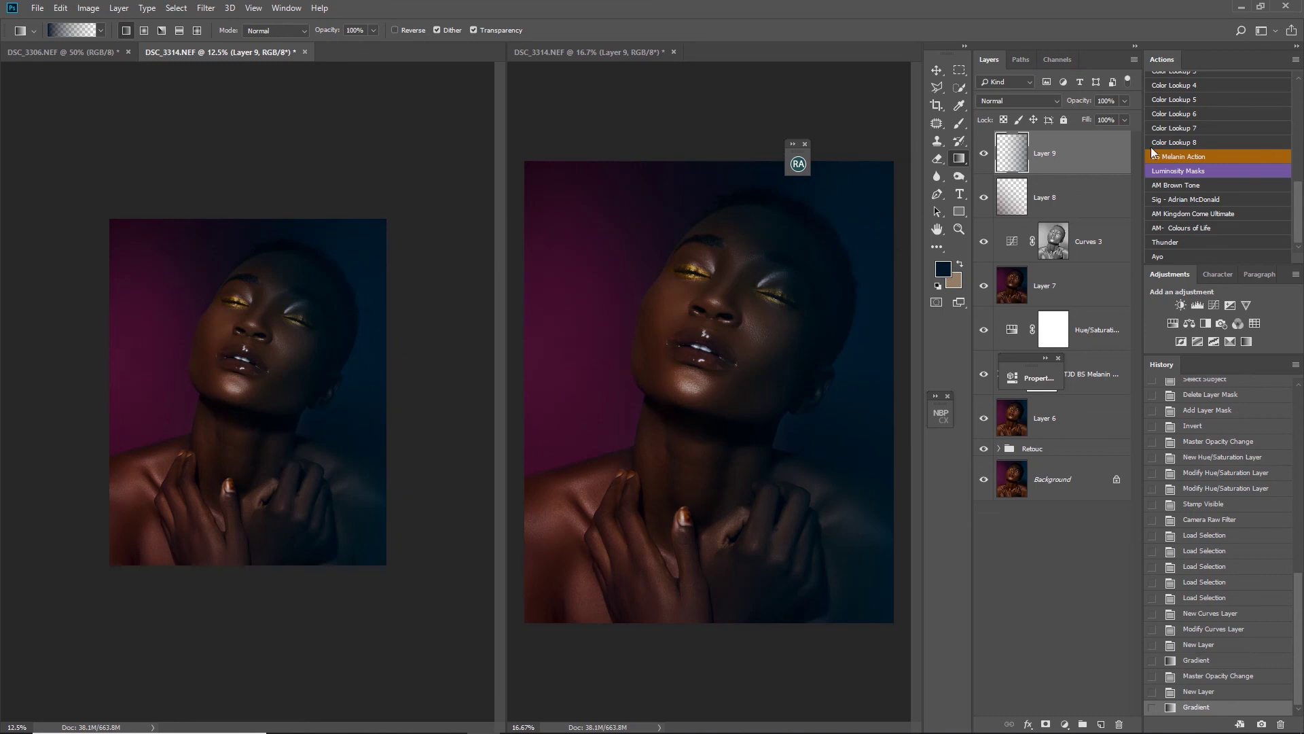
drag(1081, 100, 1019, 103)
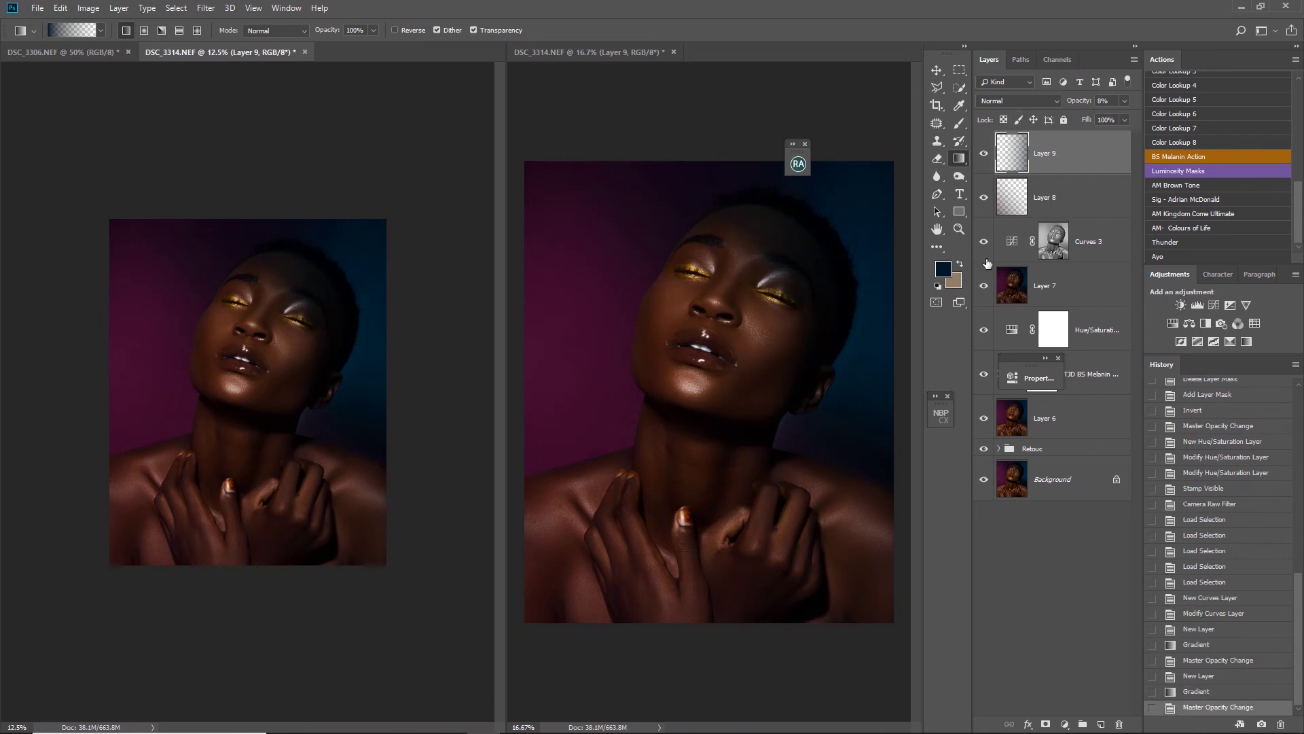
click(984, 153)
- Group Layers 8 and 9 into Group 2 and toggle its visibility to compare
shift+click(1121, 202)
key(ctrl+g)
click(984, 140)
click(984, 141)
click(983, 141)
click(984, 144)
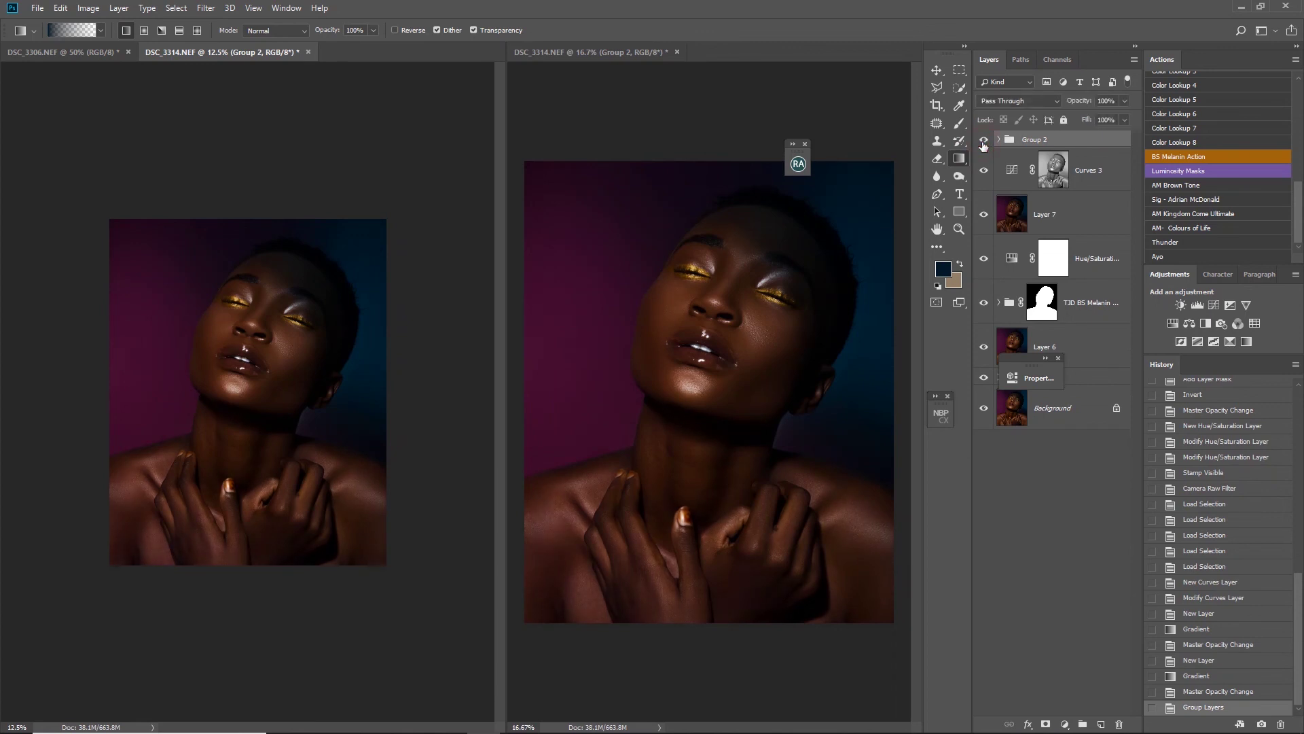
click(983, 142)
click(983, 143)
- Stamp all visible layers into a new Layer 10 at the top of the stack
click(675, 422)
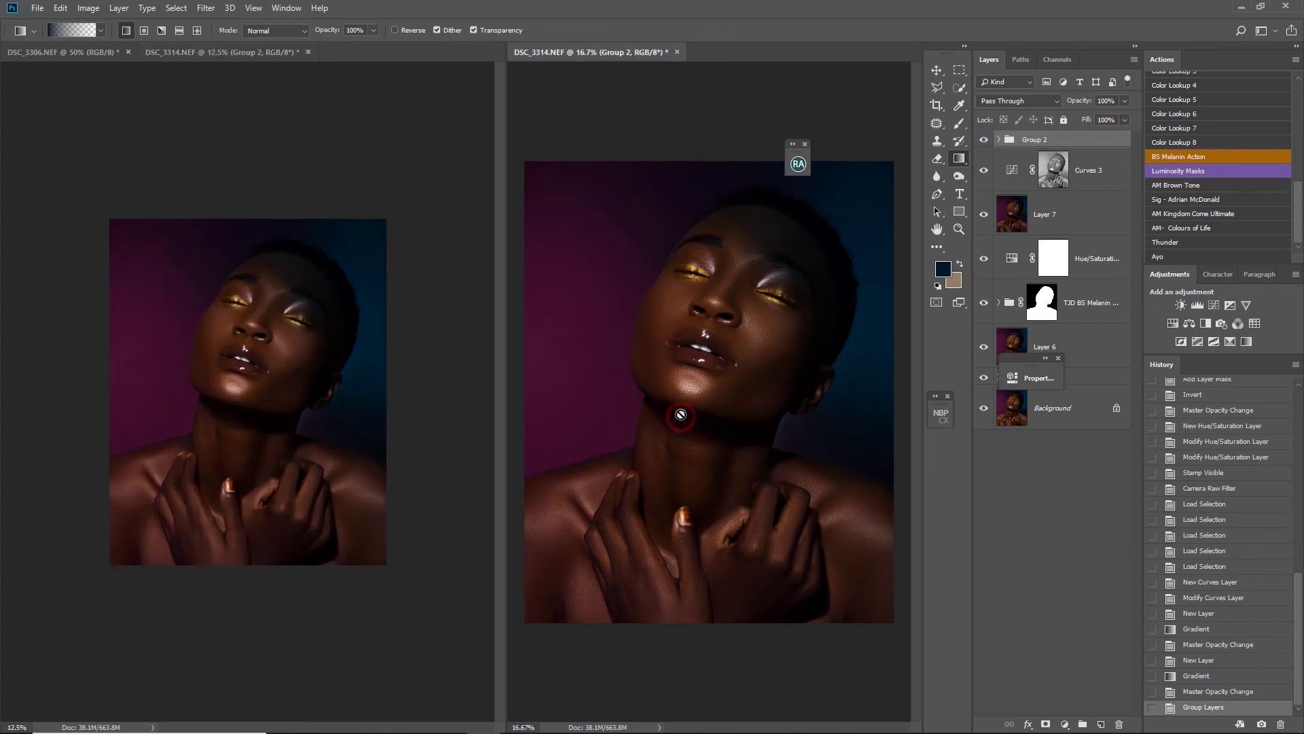
key(ctrl+minus)
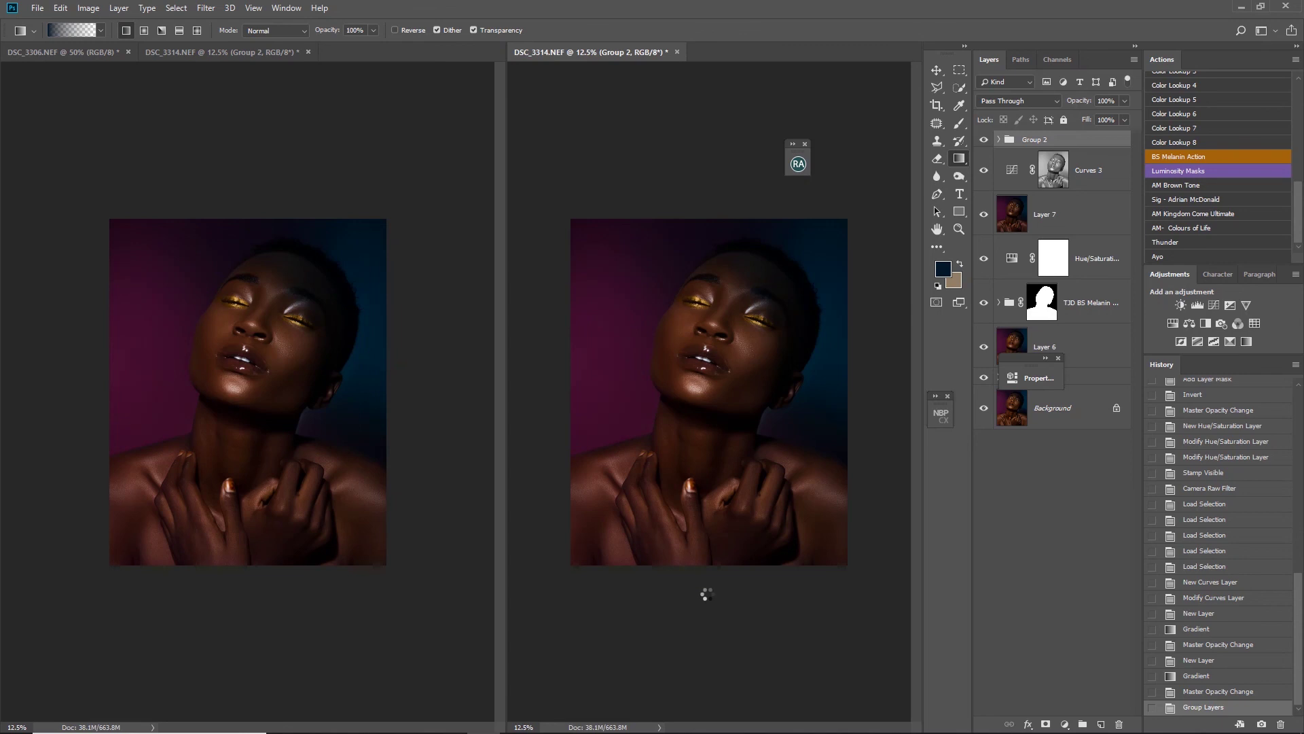
key(ctrl+shift+alt+e)
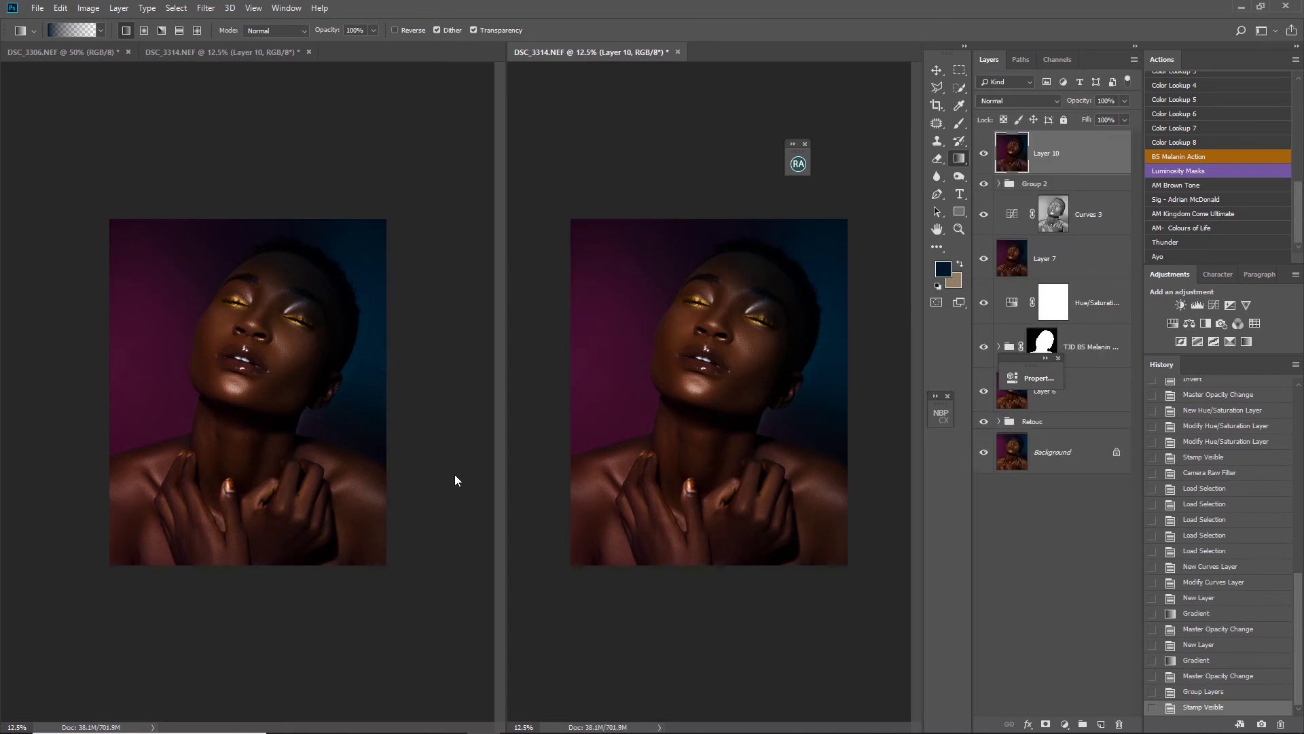
key(ctrl+0)
key(ctrl+6)
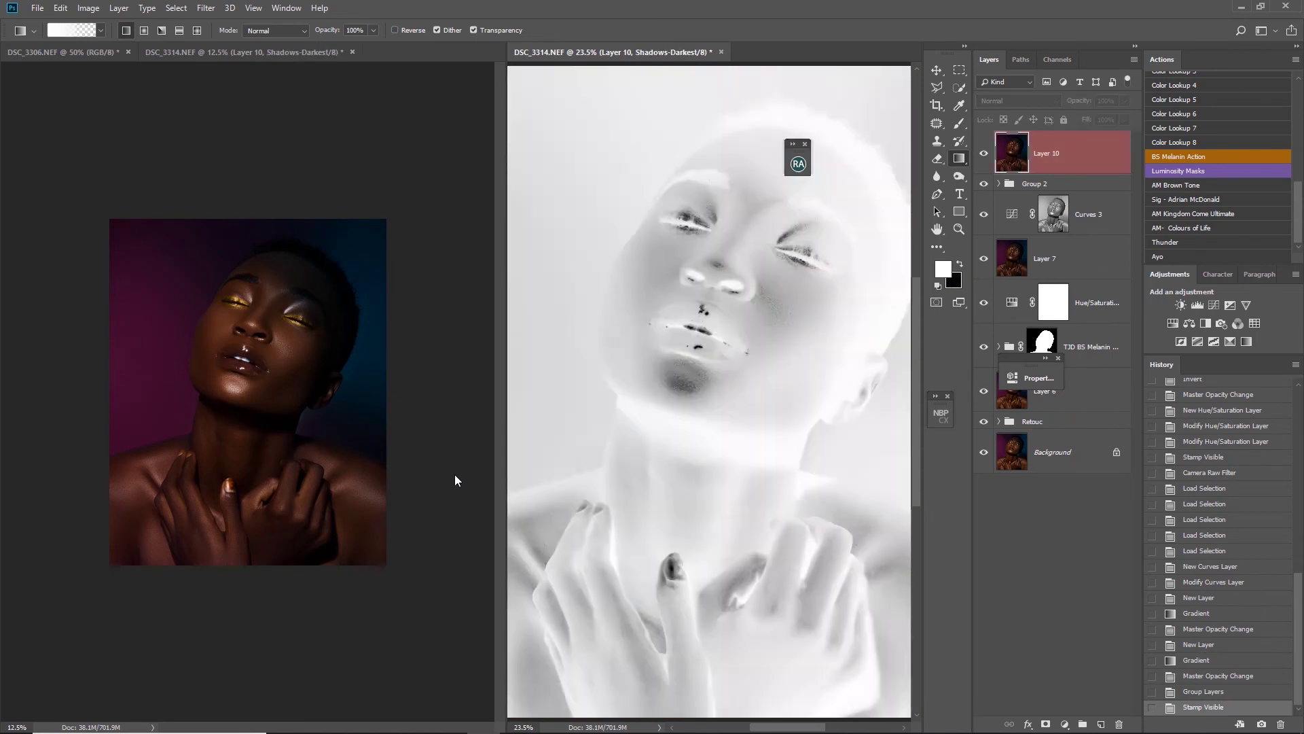
key(ctrl+z)
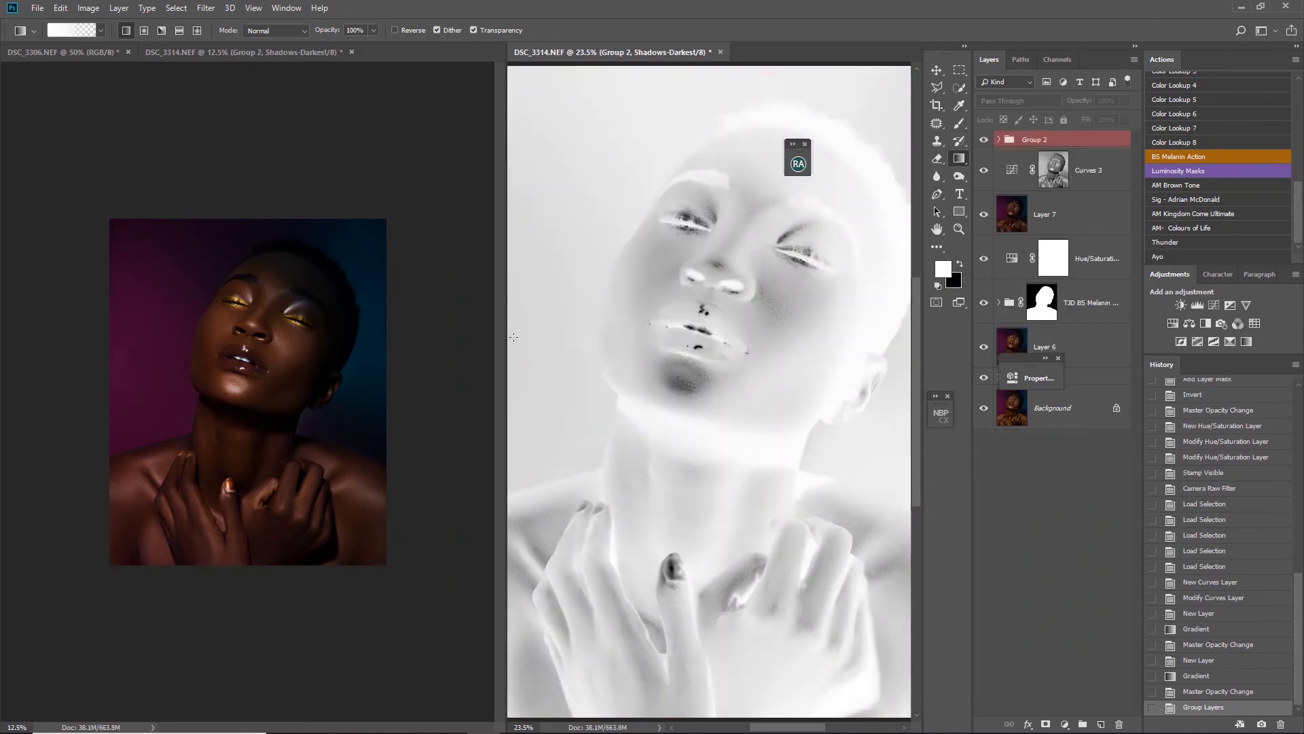
click(1220, 678)
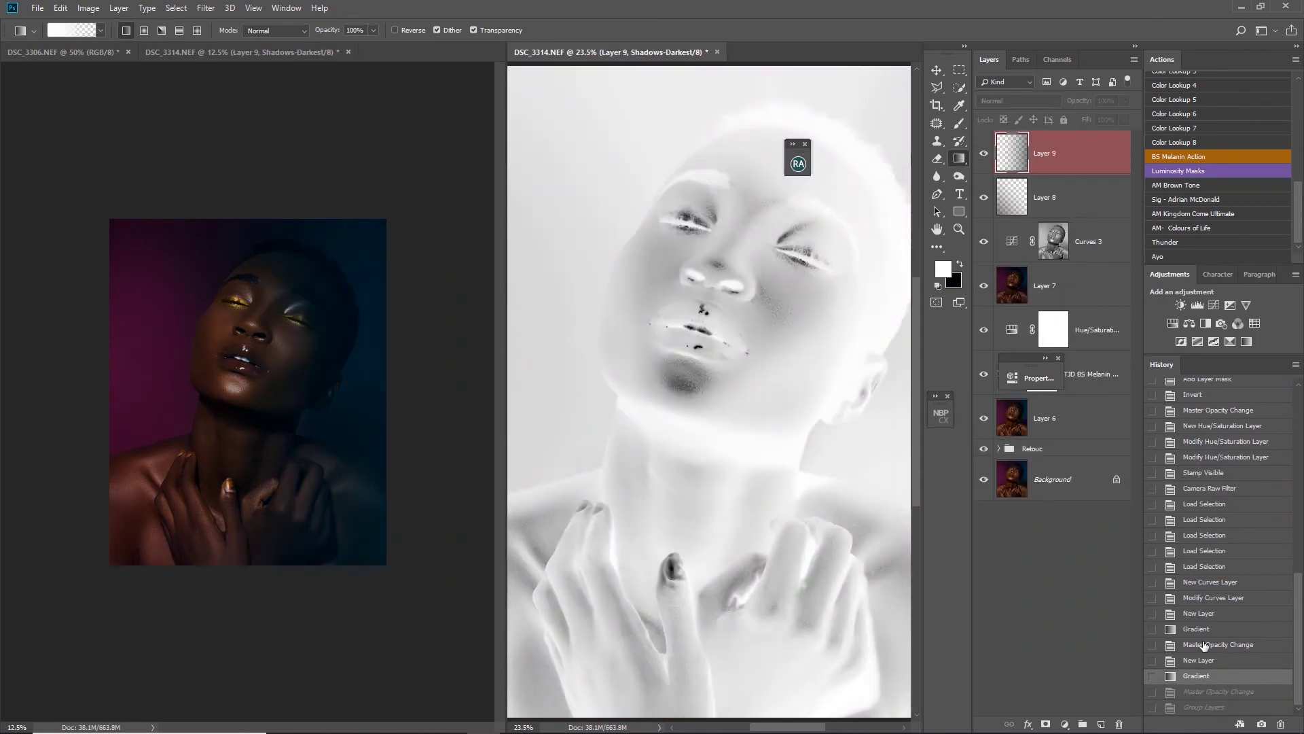
key(ctrl+2)
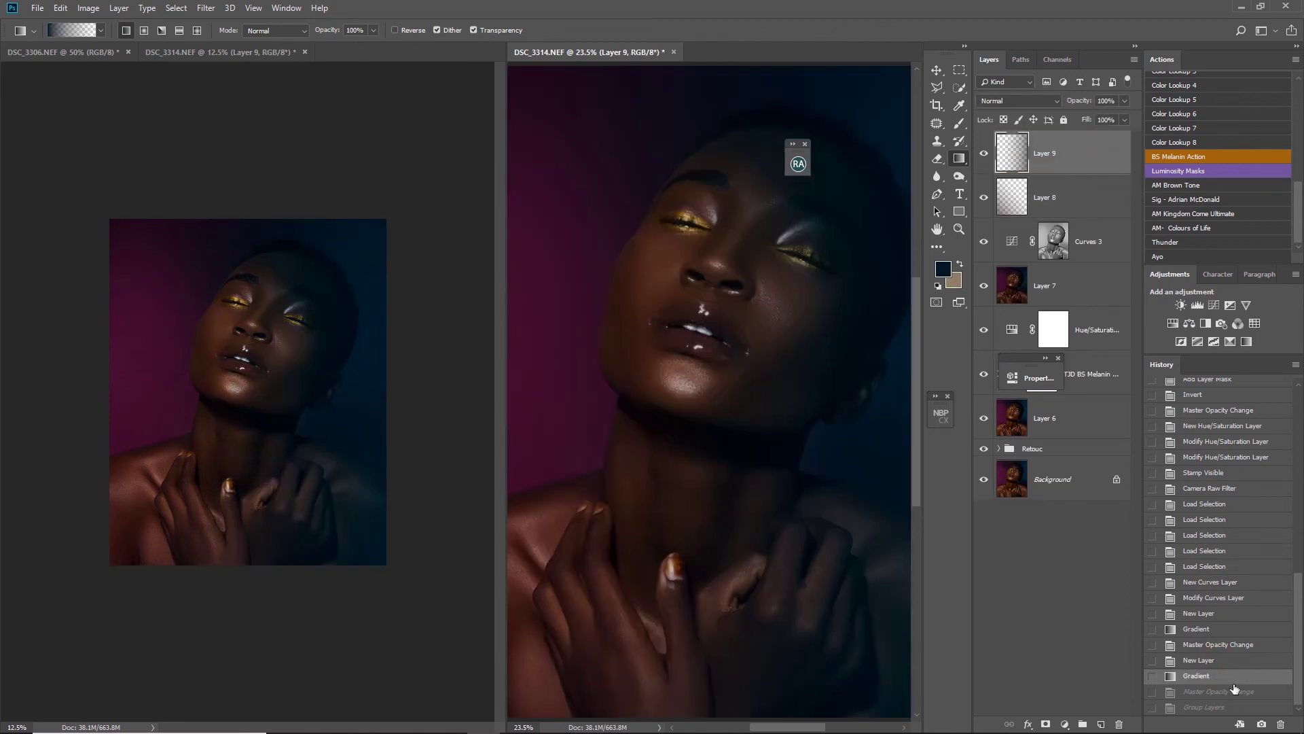
click(1235, 690)
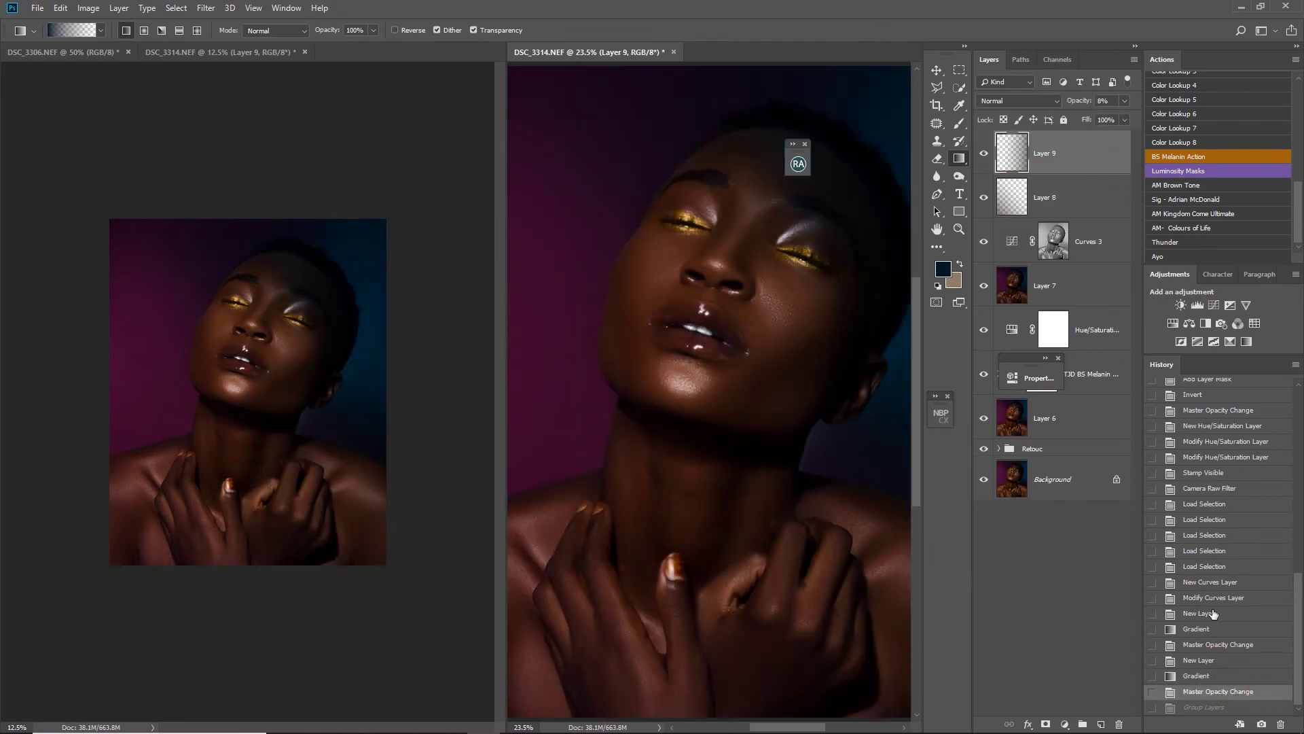
key(ctrl+minus)
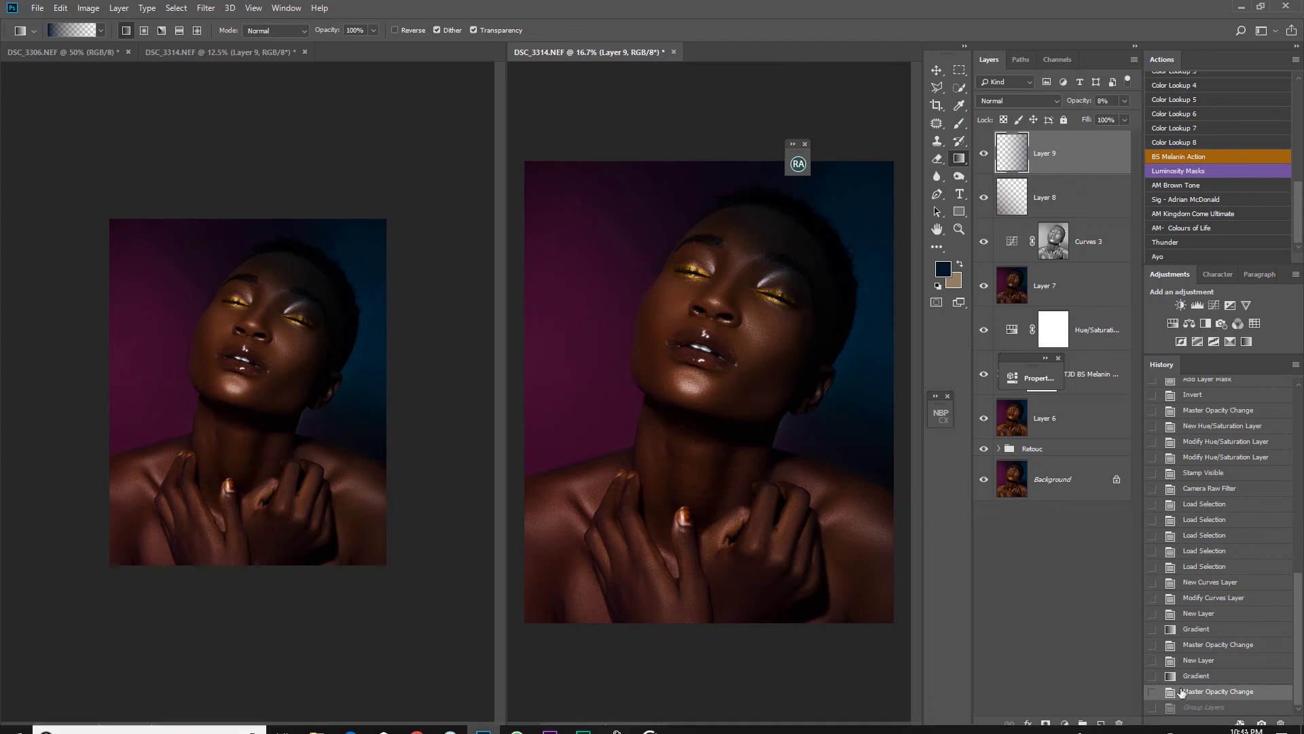
click(1213, 707)
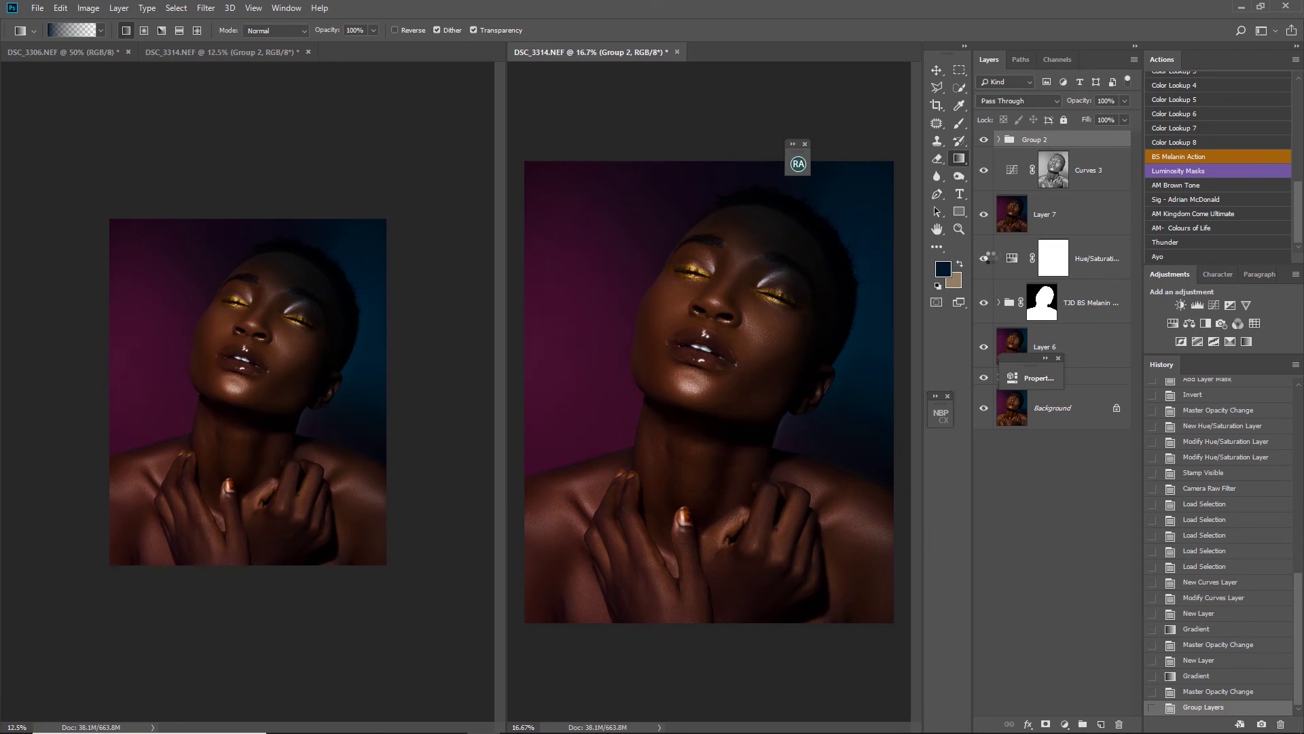
key(ctrl+shift+alt+e)
click(1091, 215)
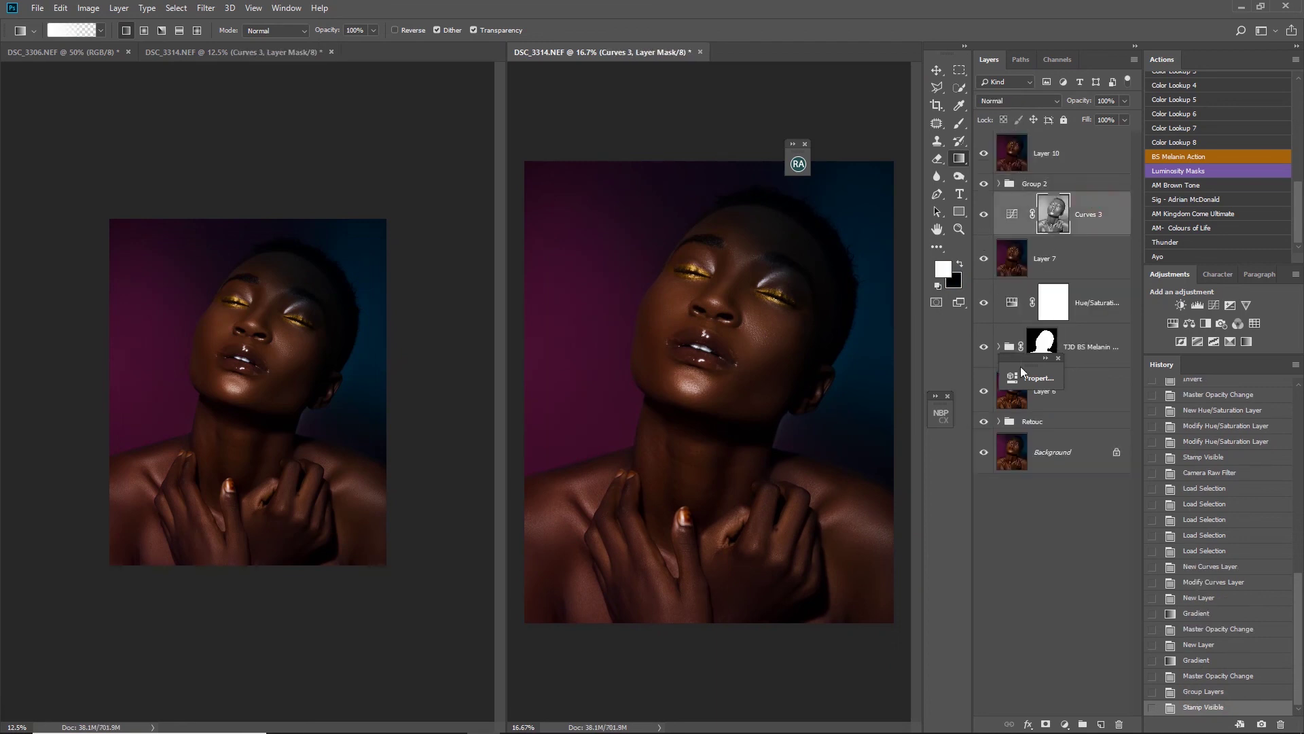
- Group Layer 6 through Group 2 as 'Grading' and duplicate Layer 10 as Layer 10 copy
drag(1029, 377, 1003, 642)
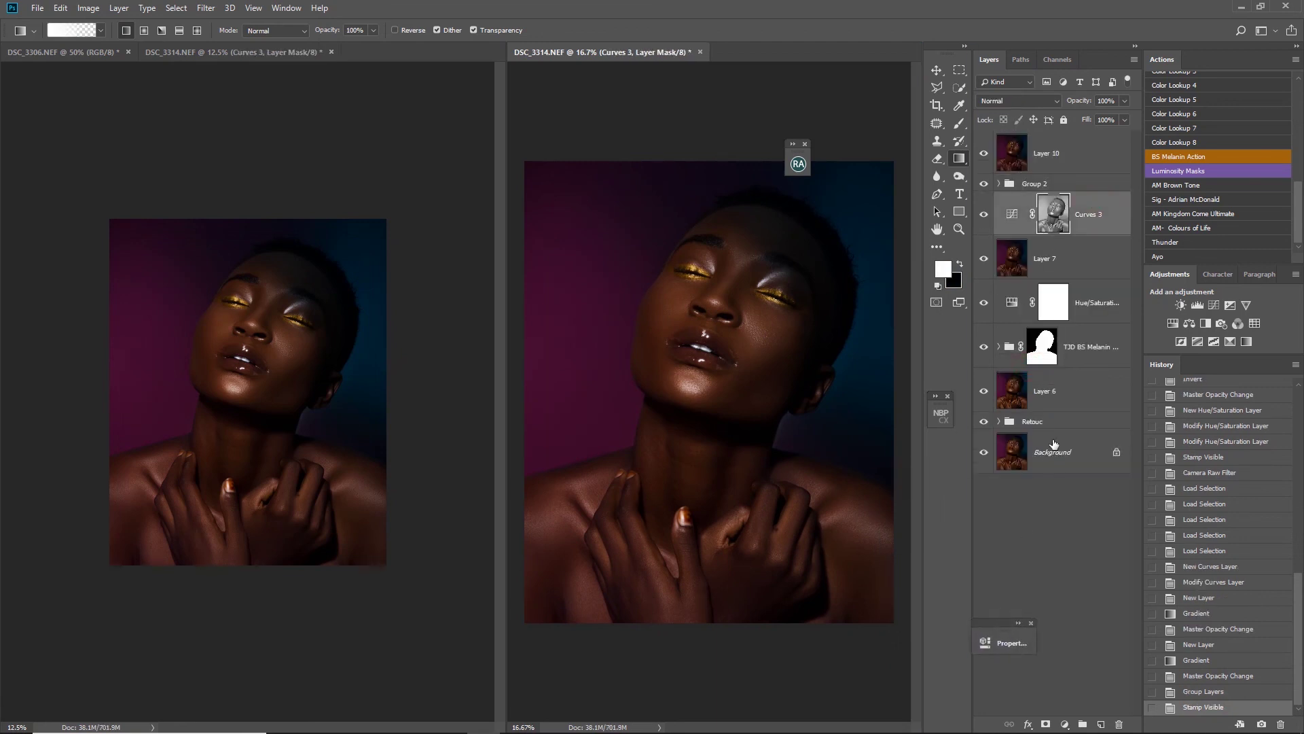
click(1087, 394)
shift+click(1070, 187)
drag(1070, 187, 1044, 291)
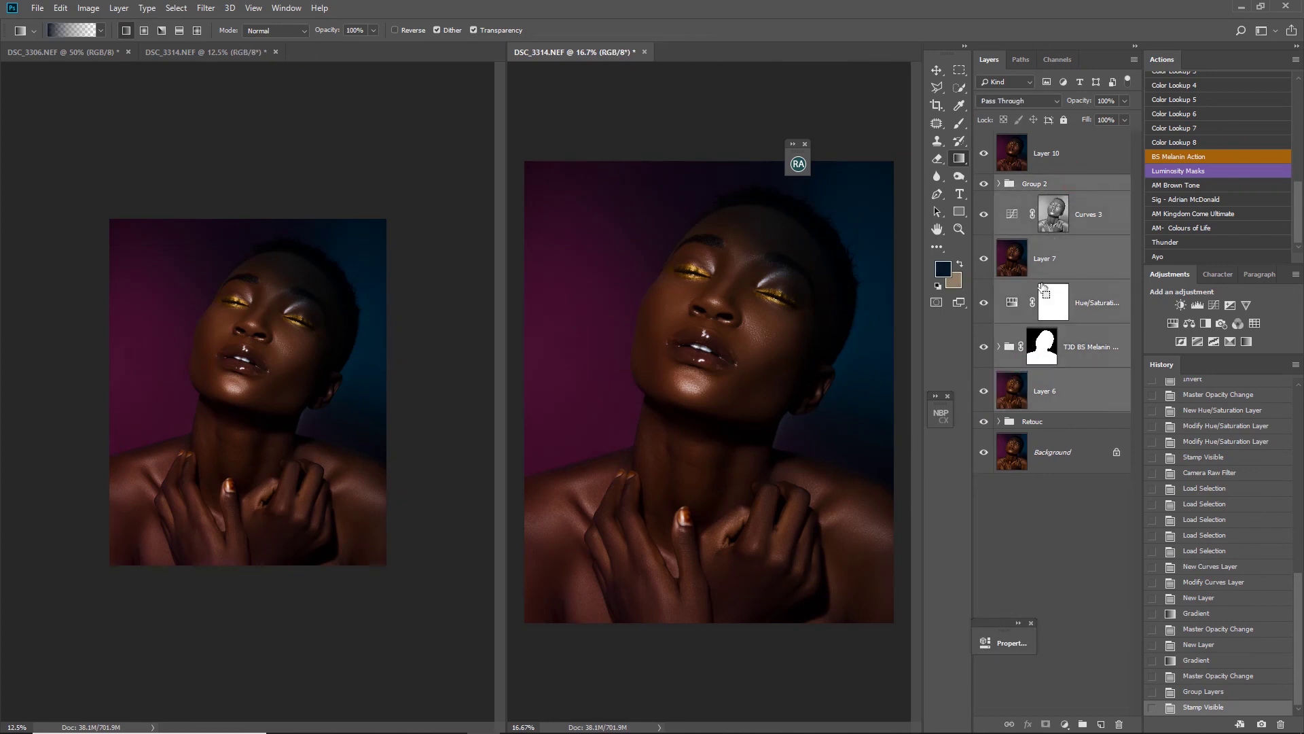
key(ctrl+g)
double_click(1036, 184)
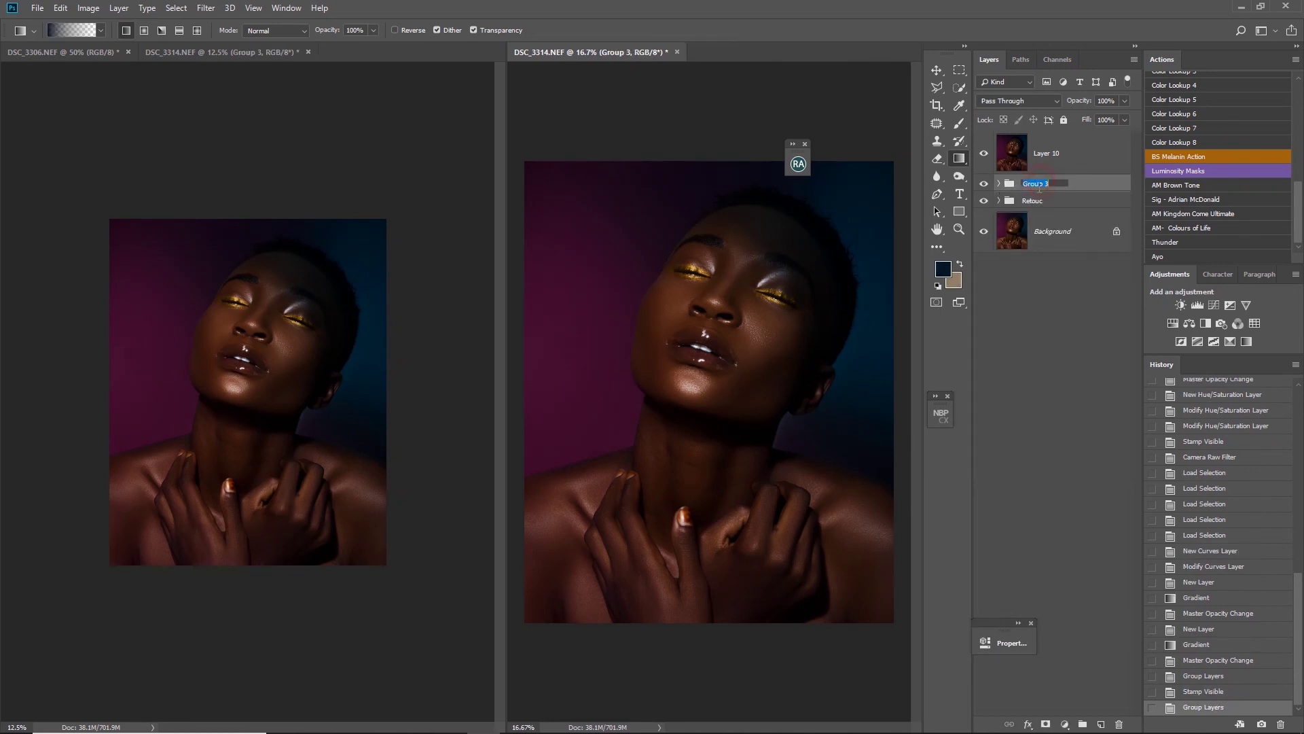
text(Grading)
key(Return)
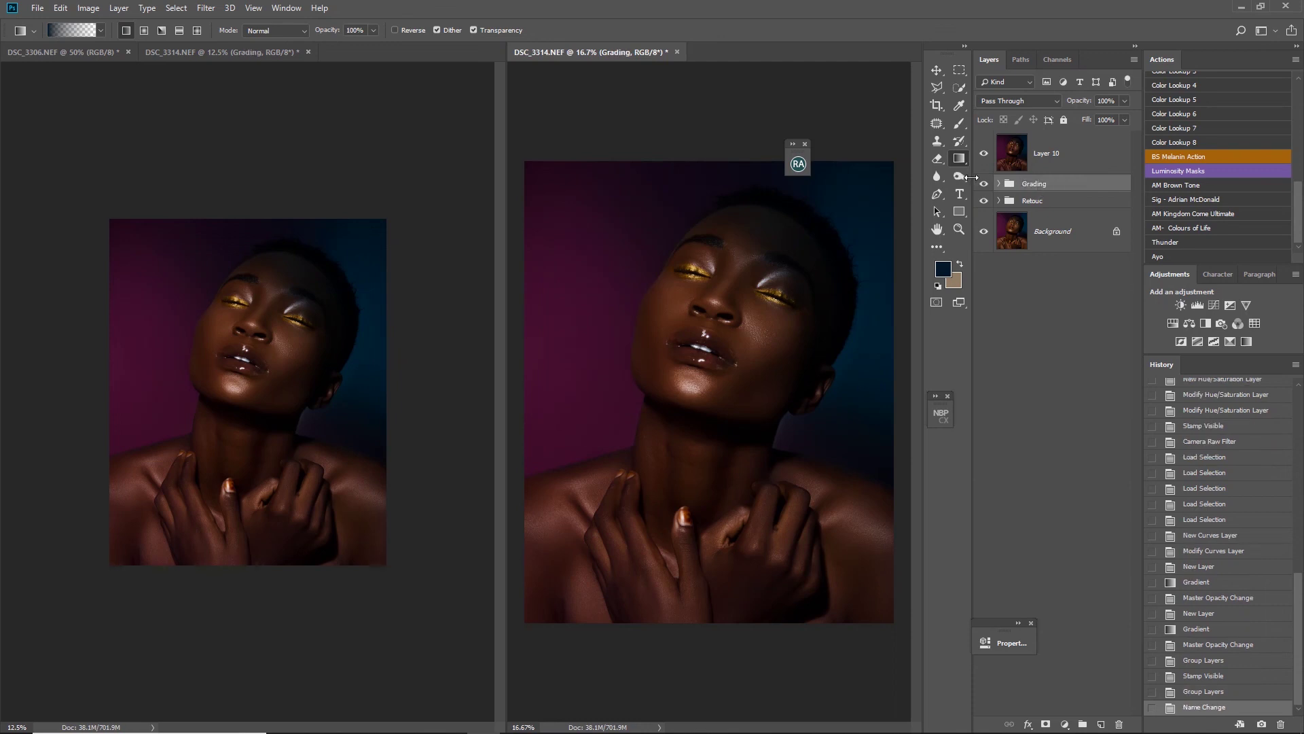
click(1050, 153)
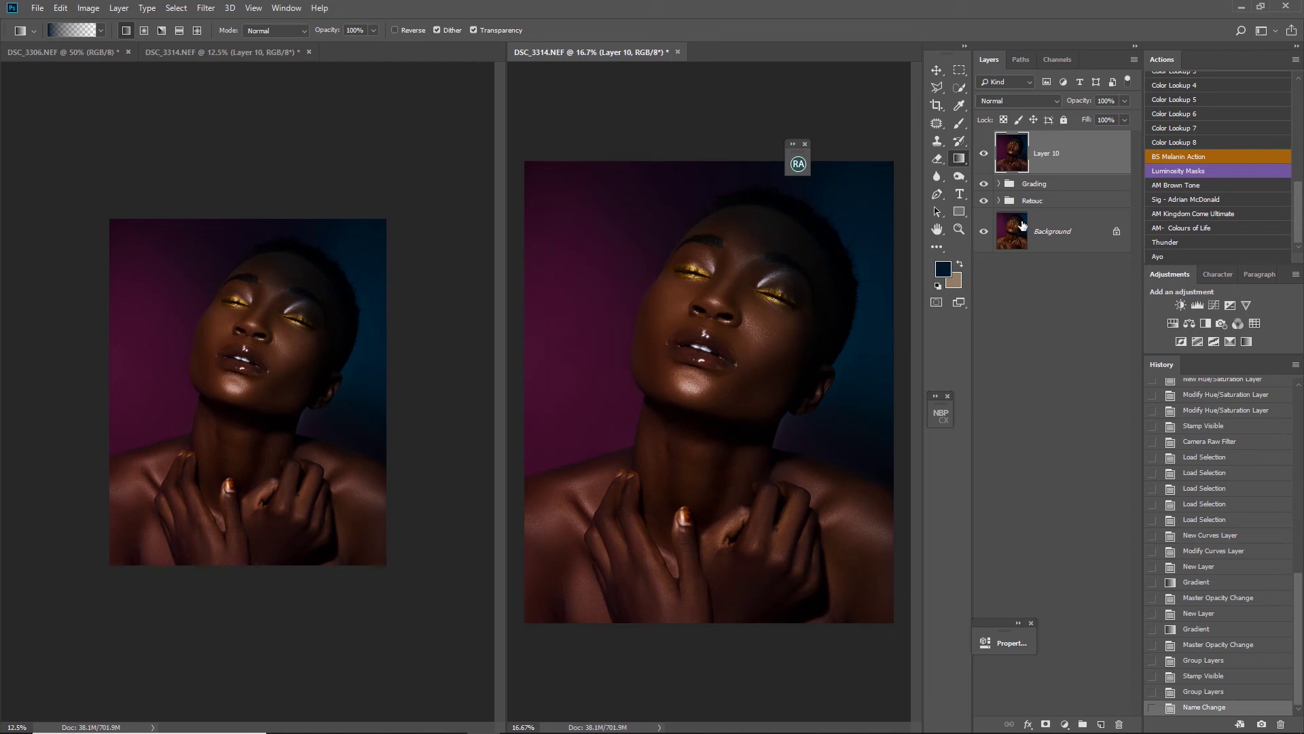
key(ctrl+j)
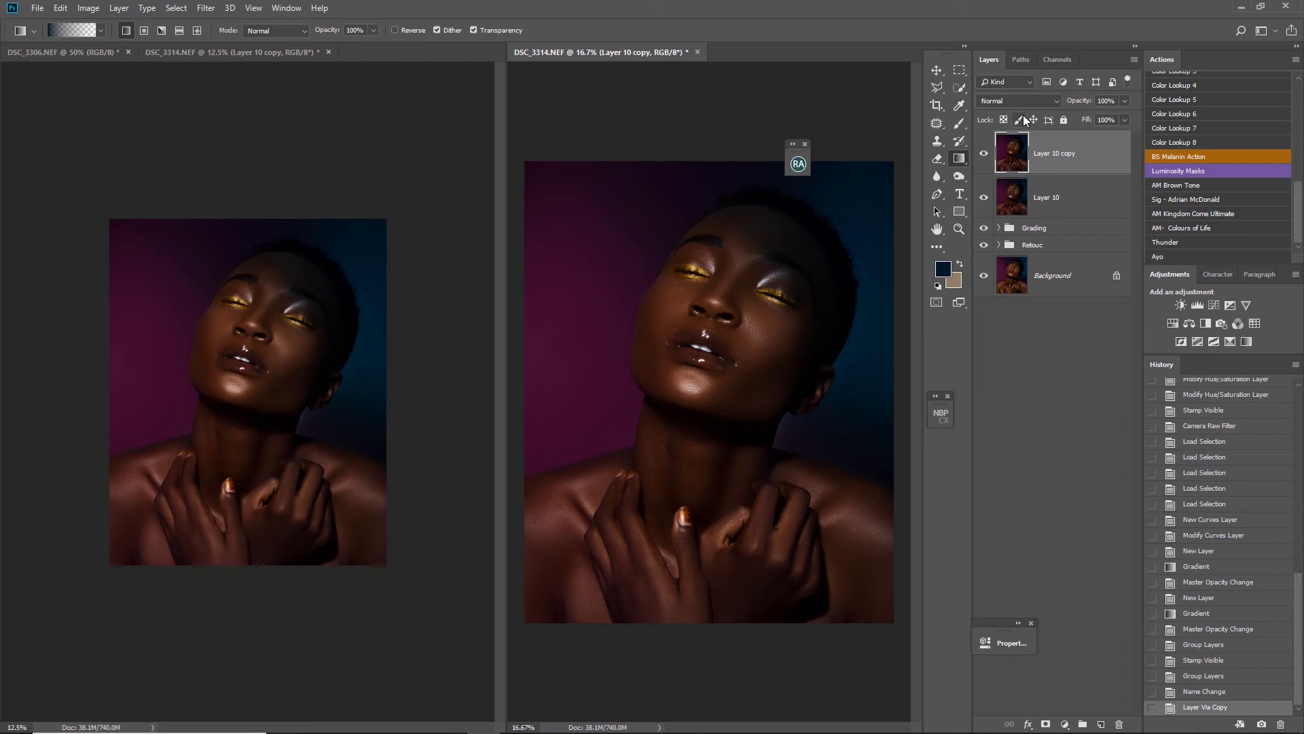
- Set Layer 10 copy to Soft Light and convert it with default Black & White
click(1013, 99)
click(1014, 274)
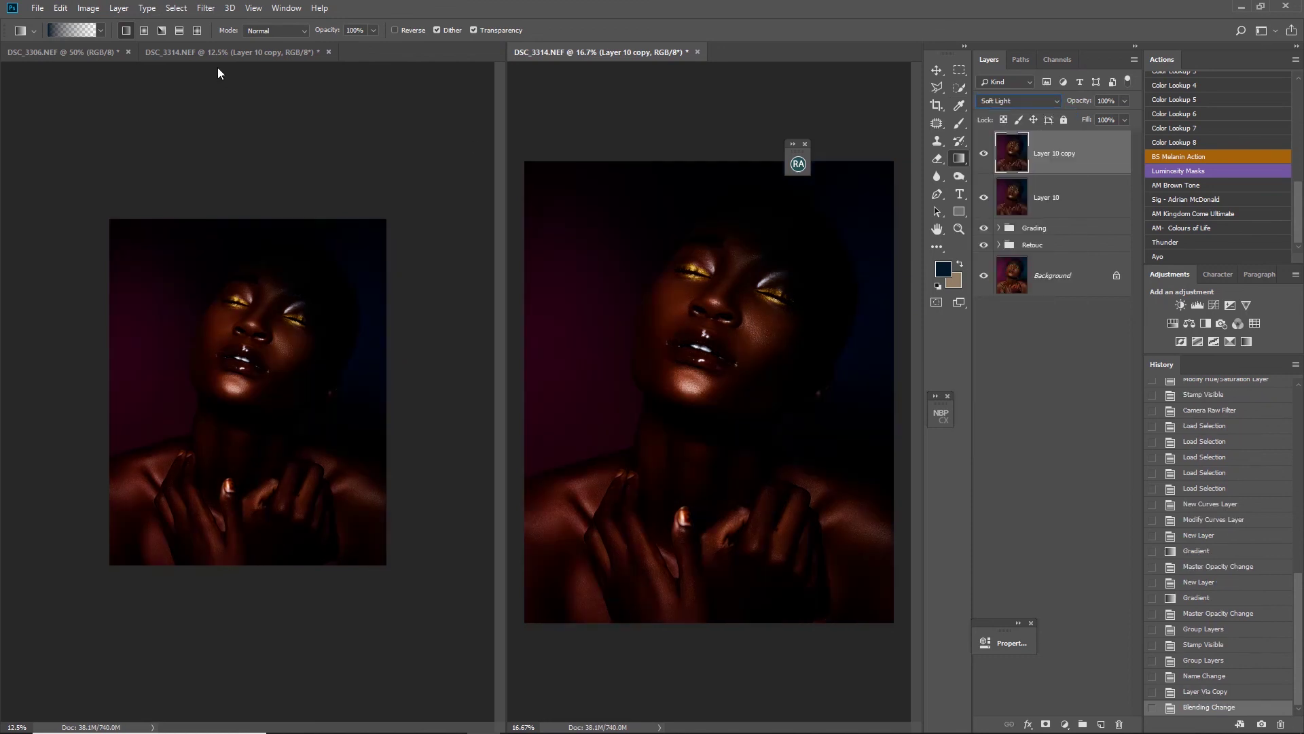
click(88, 8)
mouse_move(150, 43)
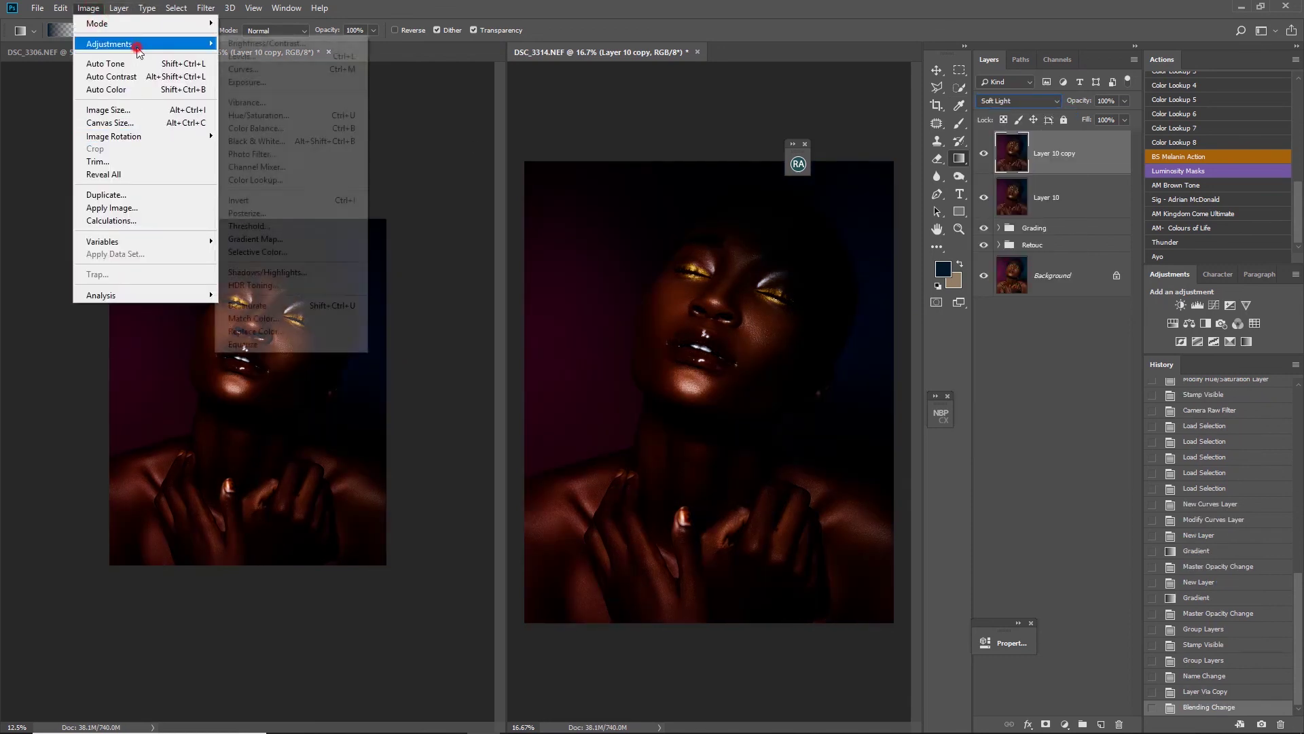
click(290, 142)
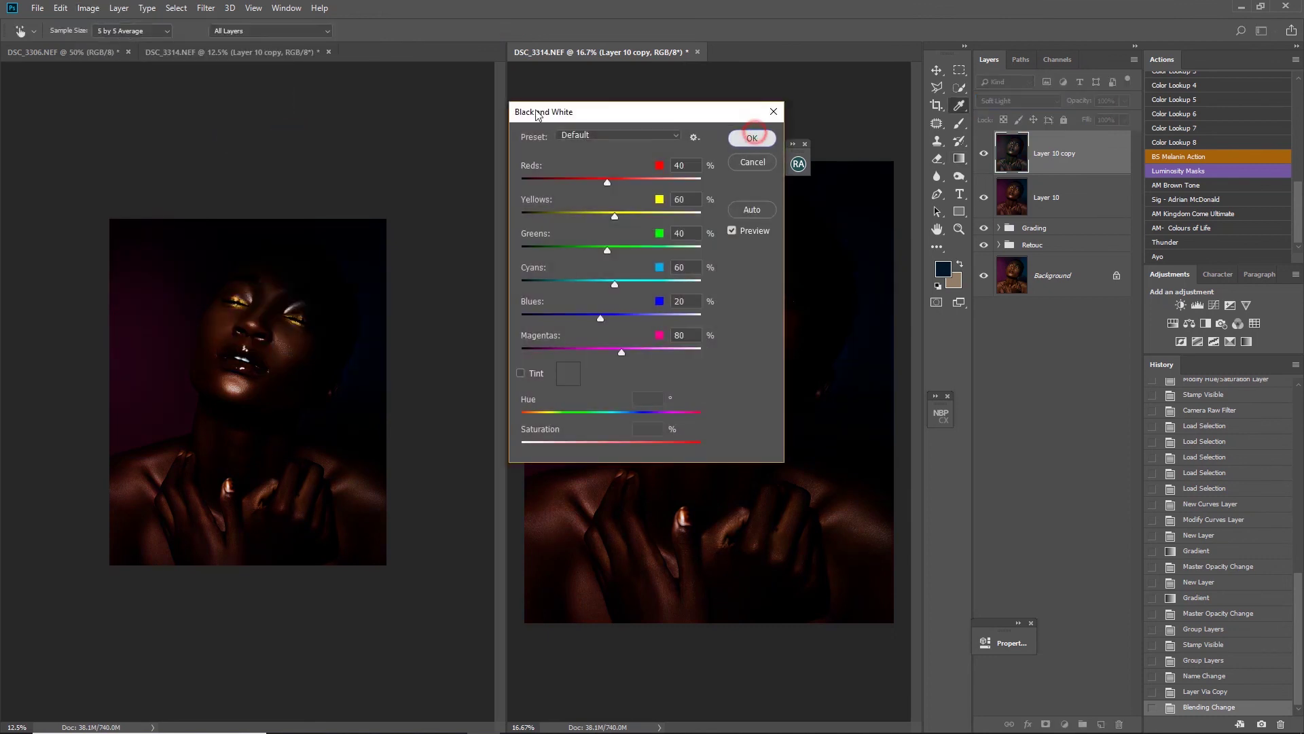
click(751, 134)
- Lower Layer 10 copy's contrast to -50 with Brightness/Contrast, brightness left at 0
click(89, 8)
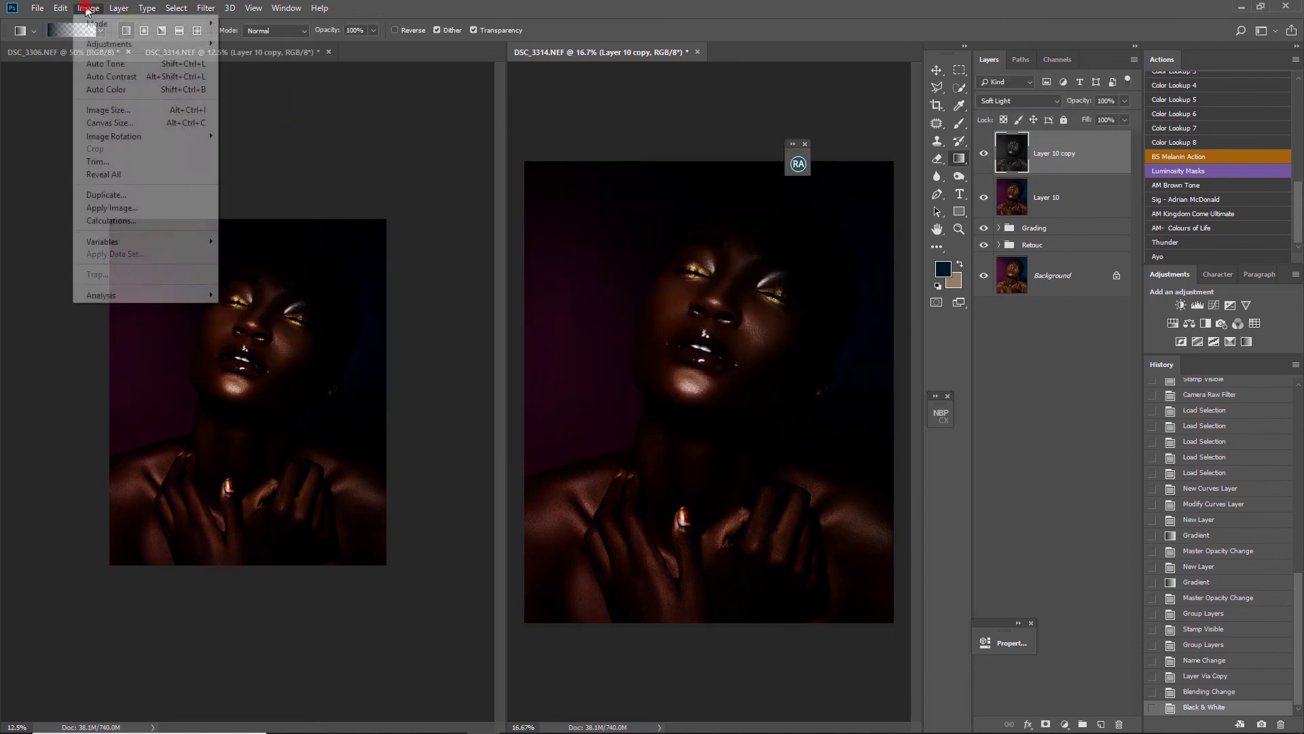
click(136, 43)
click(248, 44)
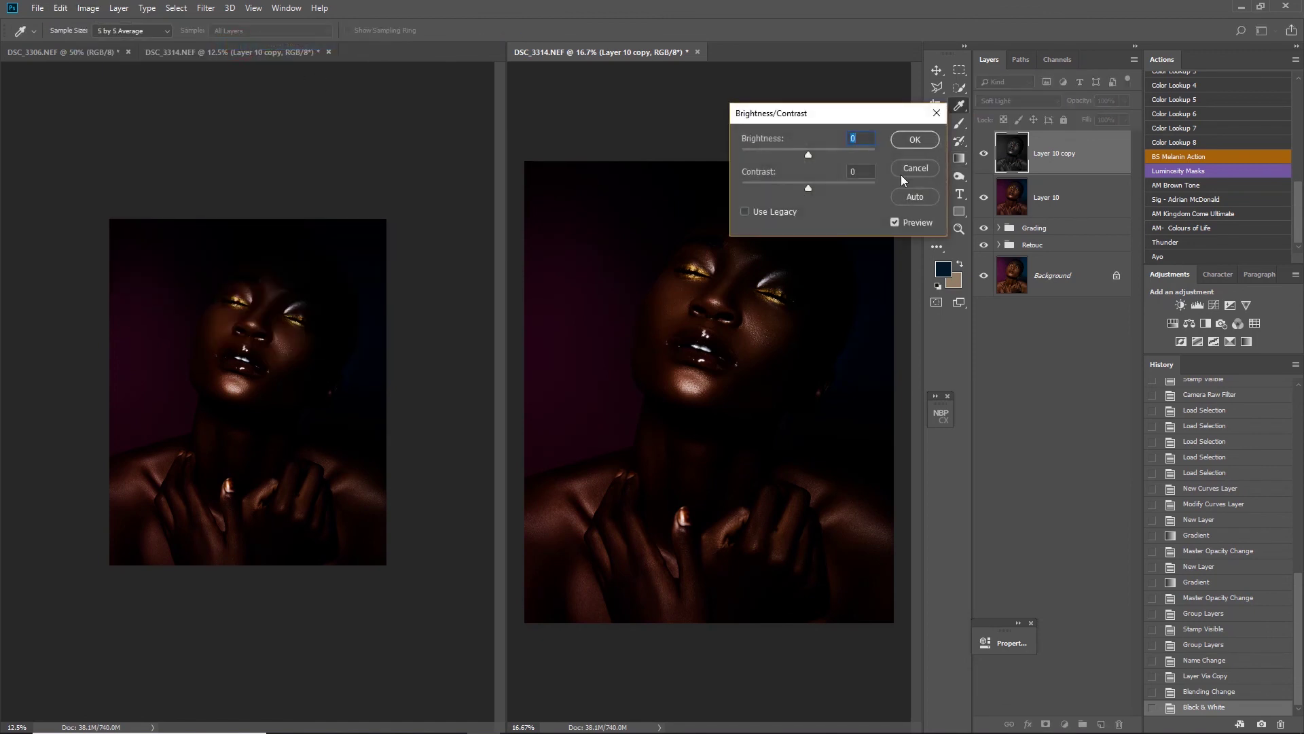
drag(810, 188, 742, 188)
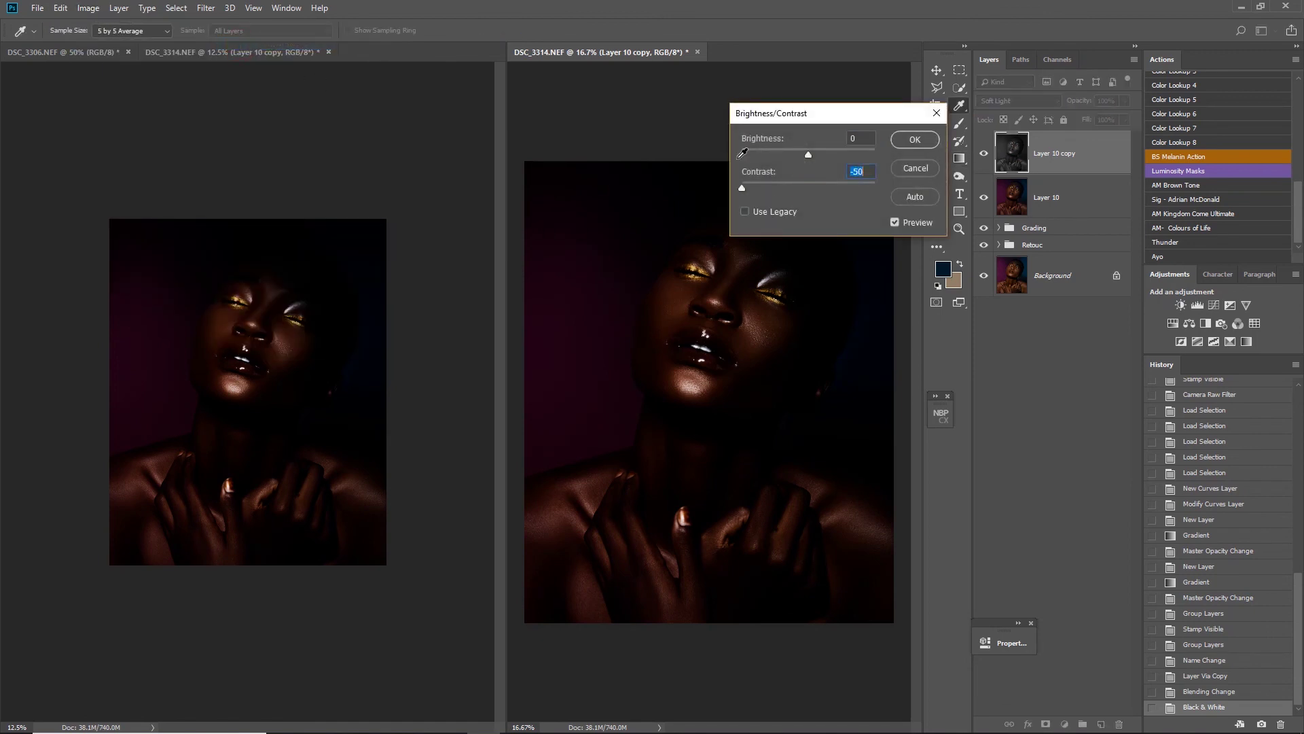
click(914, 140)
key(g)
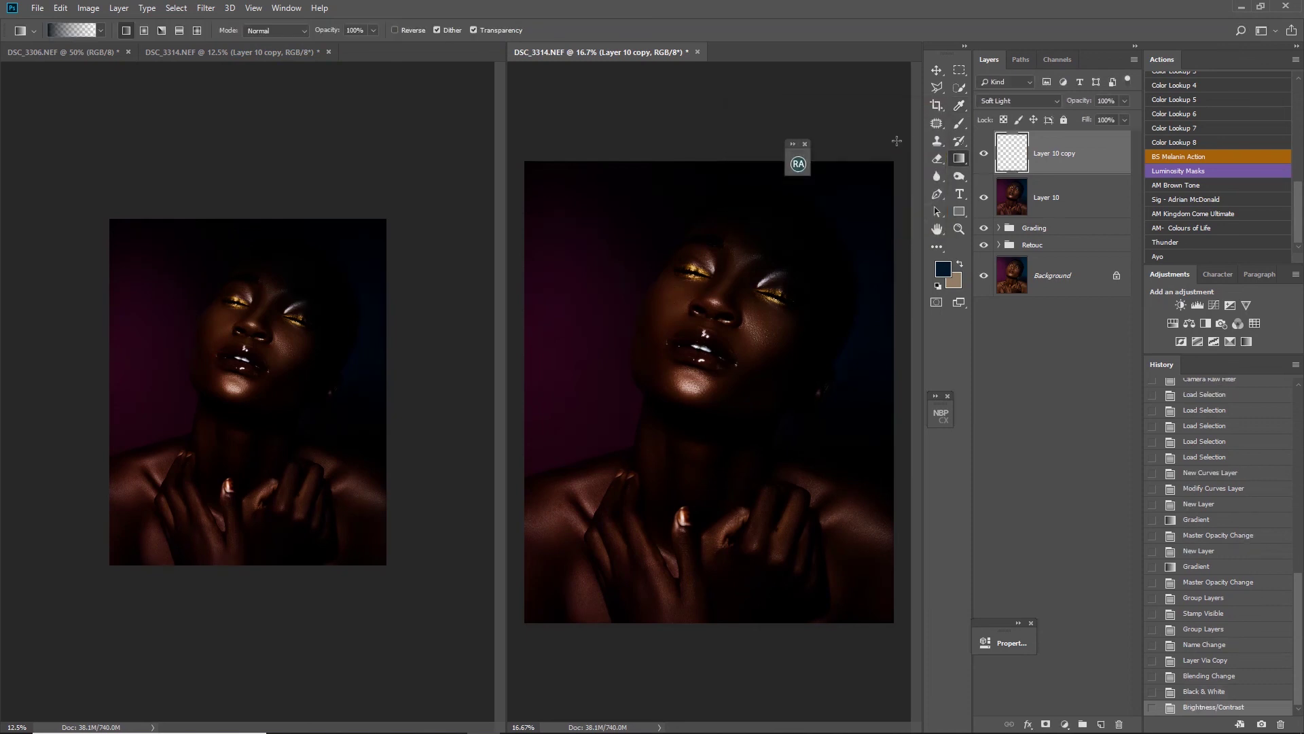
- Start a High Pass filter on Layer 10 copy, clearing the radius and checking the preview
click(198, 11)
mouse_move(225, 278)
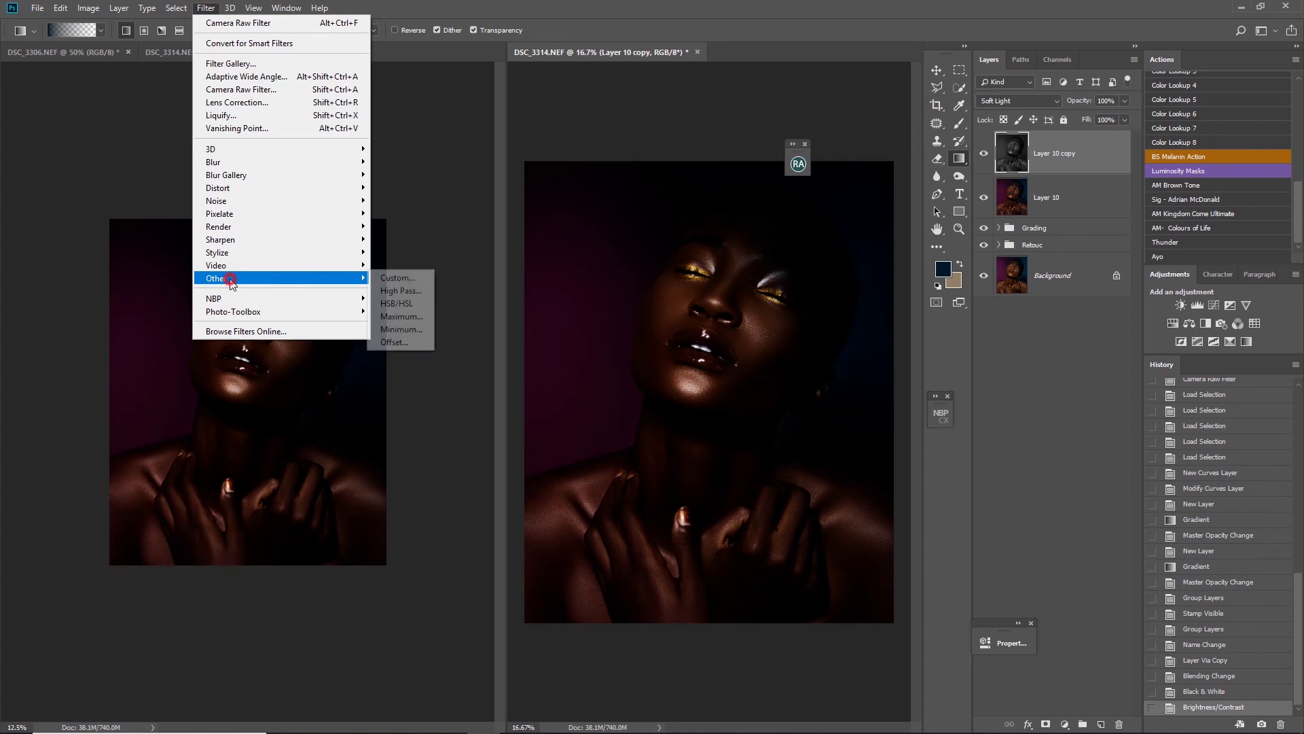
click(401, 290)
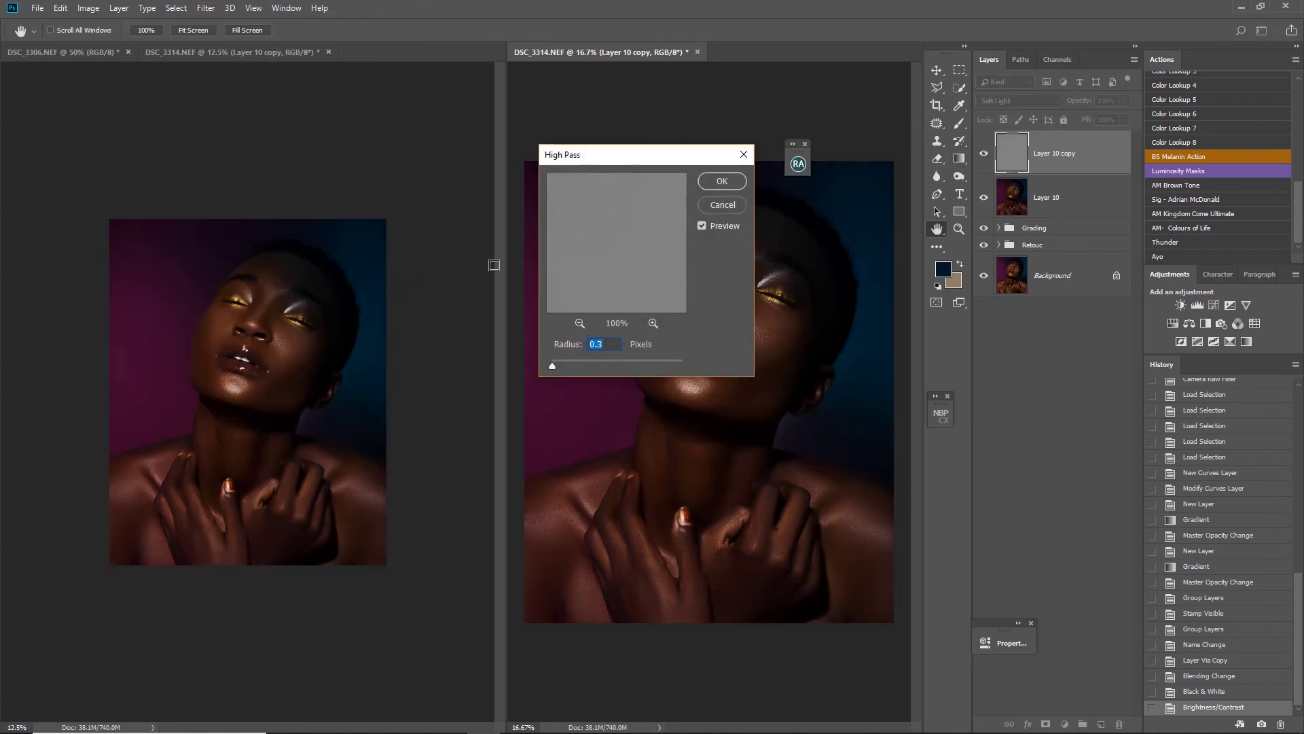
key(BackSpace)
drag(644, 227, 699, 353)
drag(646, 274, 513, 275)
drag(598, 263, 596, 304)
drag(613, 270, 633, 296)
drag(614, 280, 657, 298)
- Zoom in on the lips and eyes to judge sharpening, then apply High Pass at 1 pixel
drag(621, 160, 928, 391)
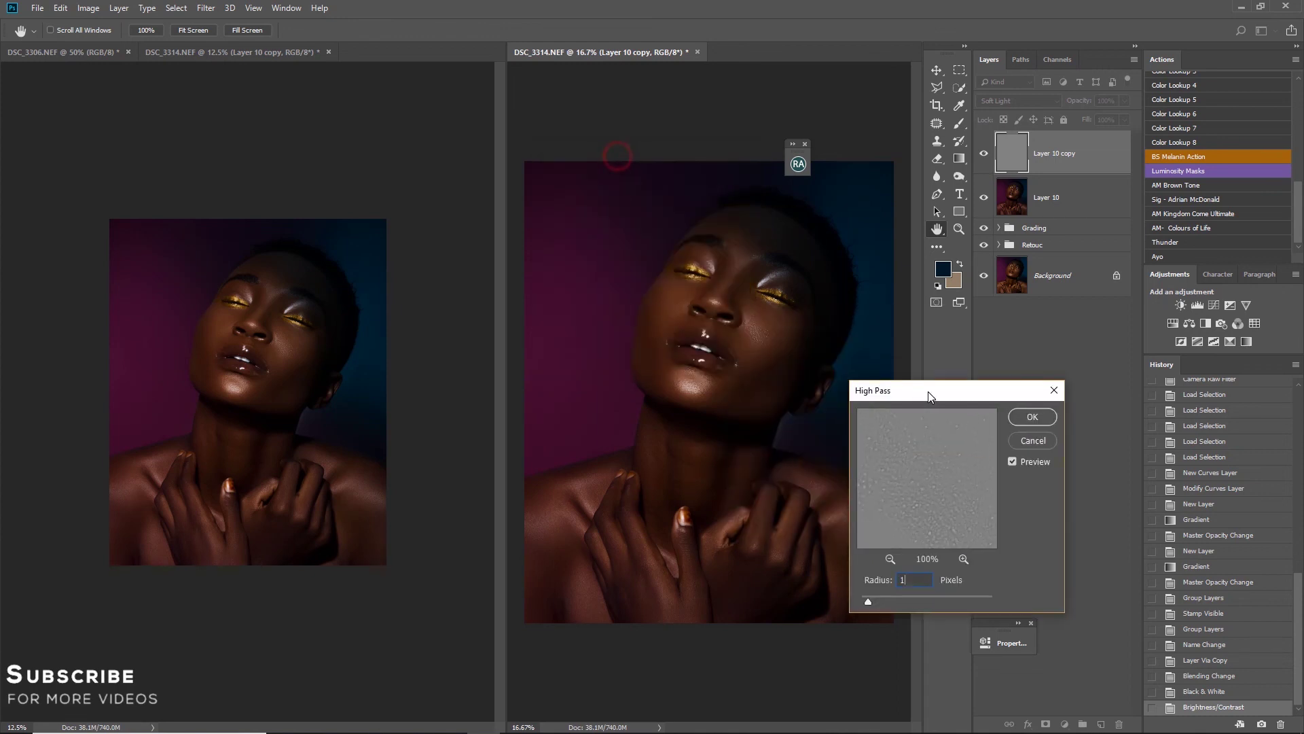
key(ctrl+plus)
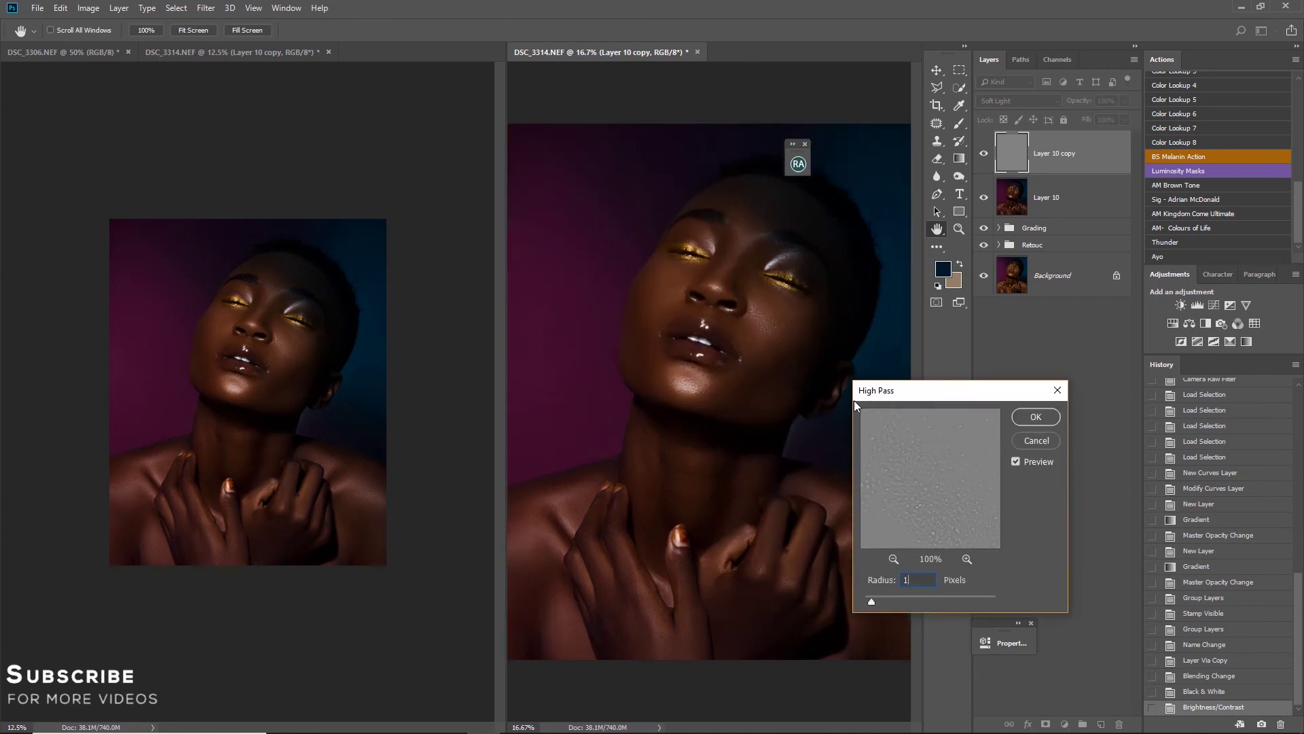
key(ctrl+plus)
key(ctrl+plus)
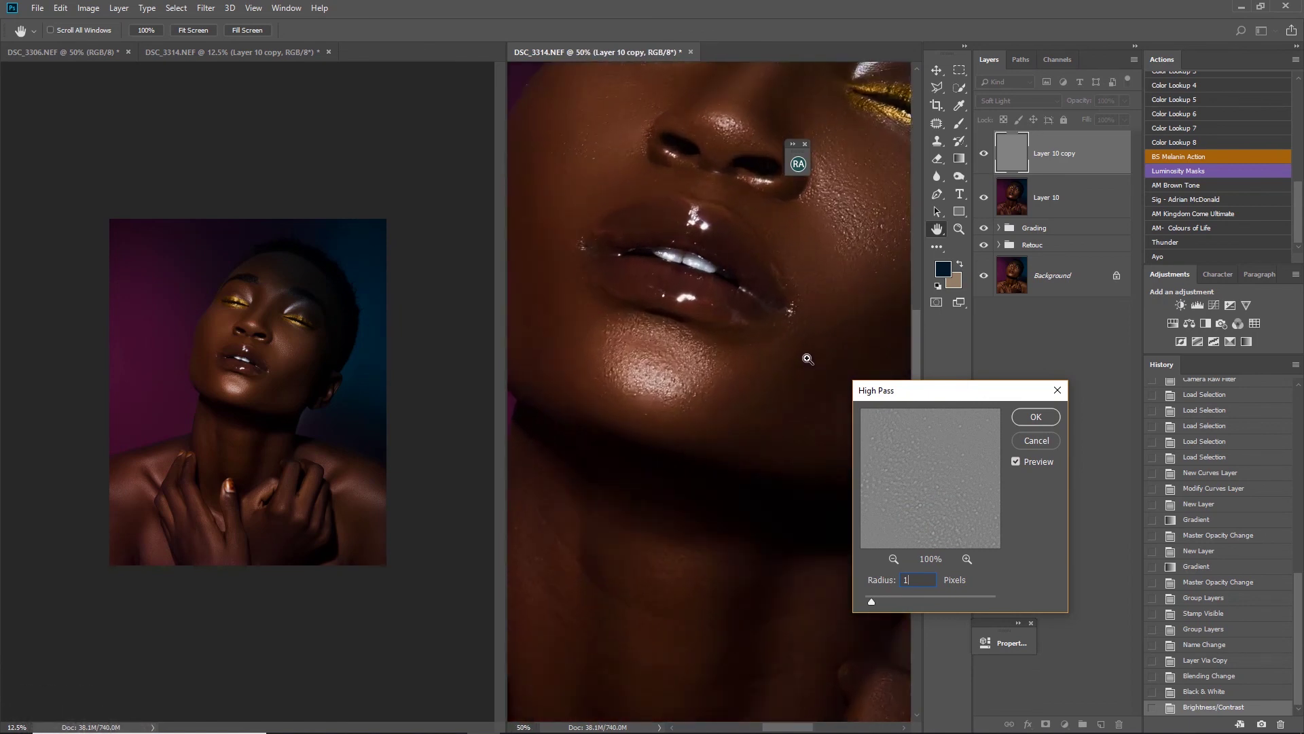
ctrl+click(801, 350)
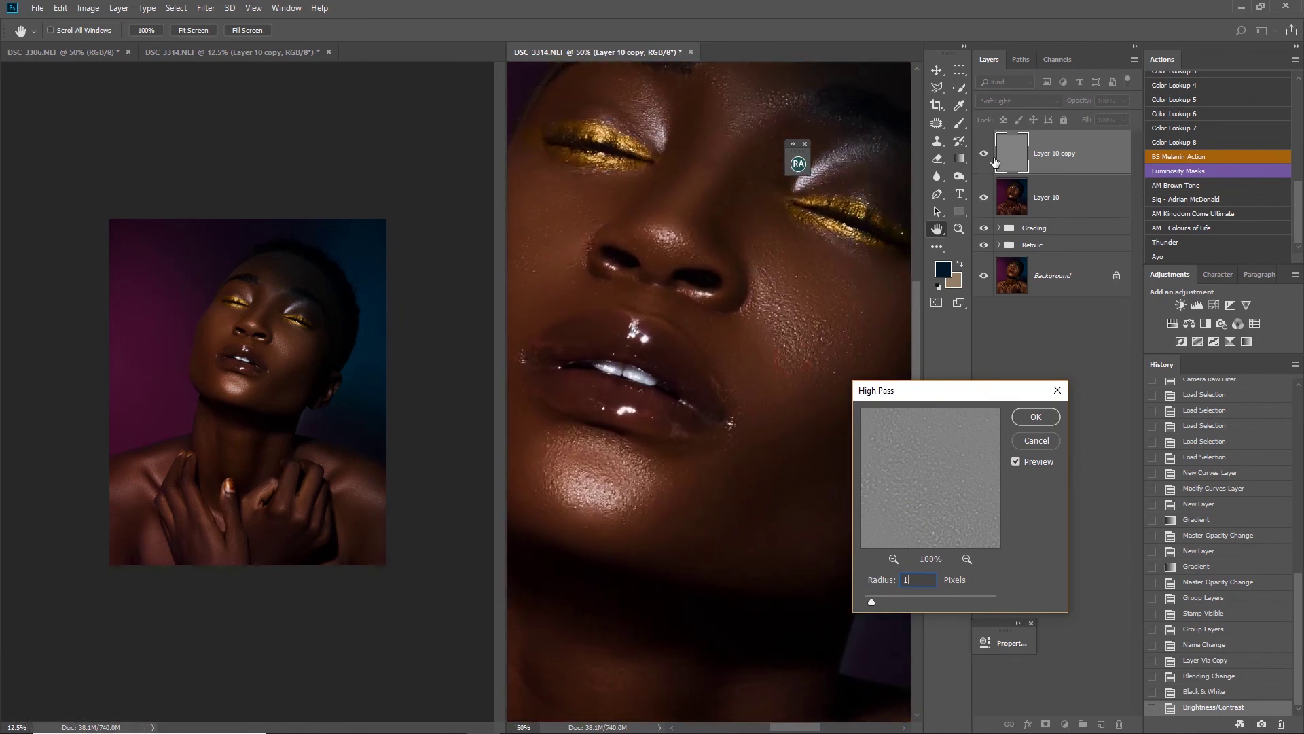
click(1036, 419)
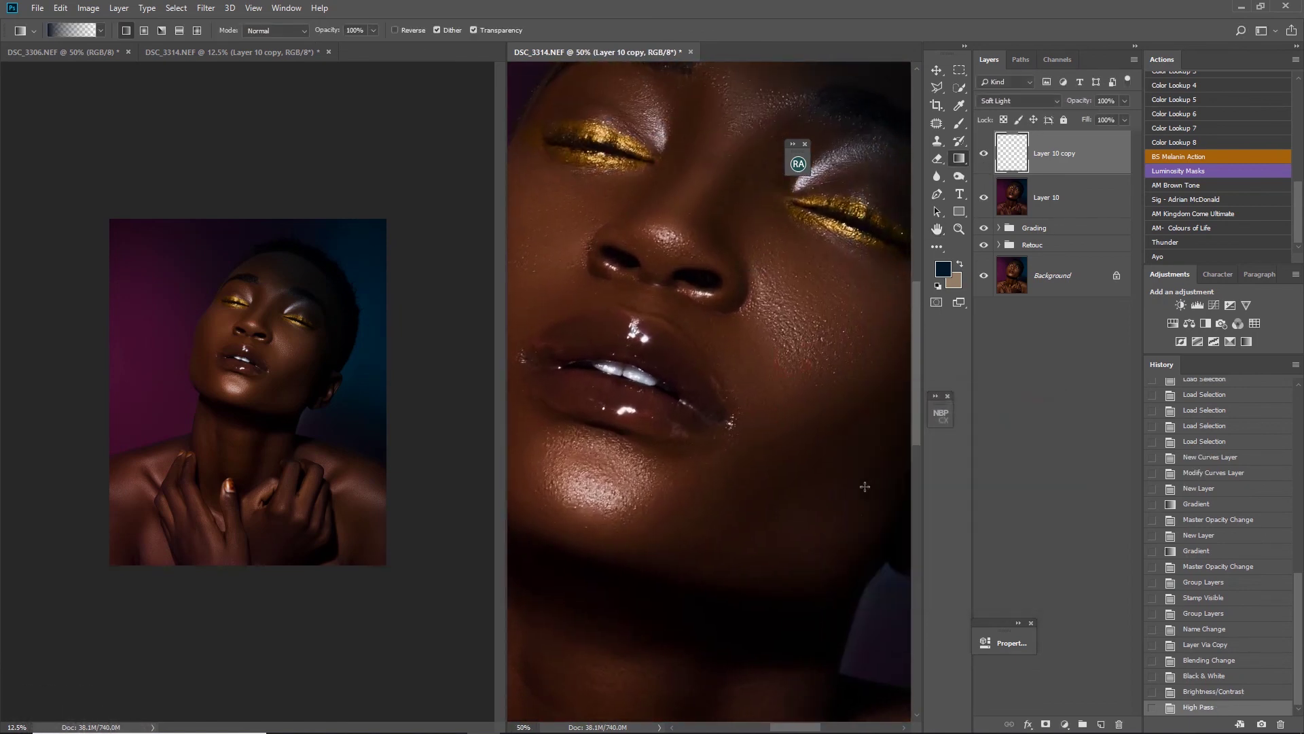
- Toggle the sharpening layer to compare, then zoom out to fit the whole photo
click(985, 155)
click(986, 154)
click(985, 154)
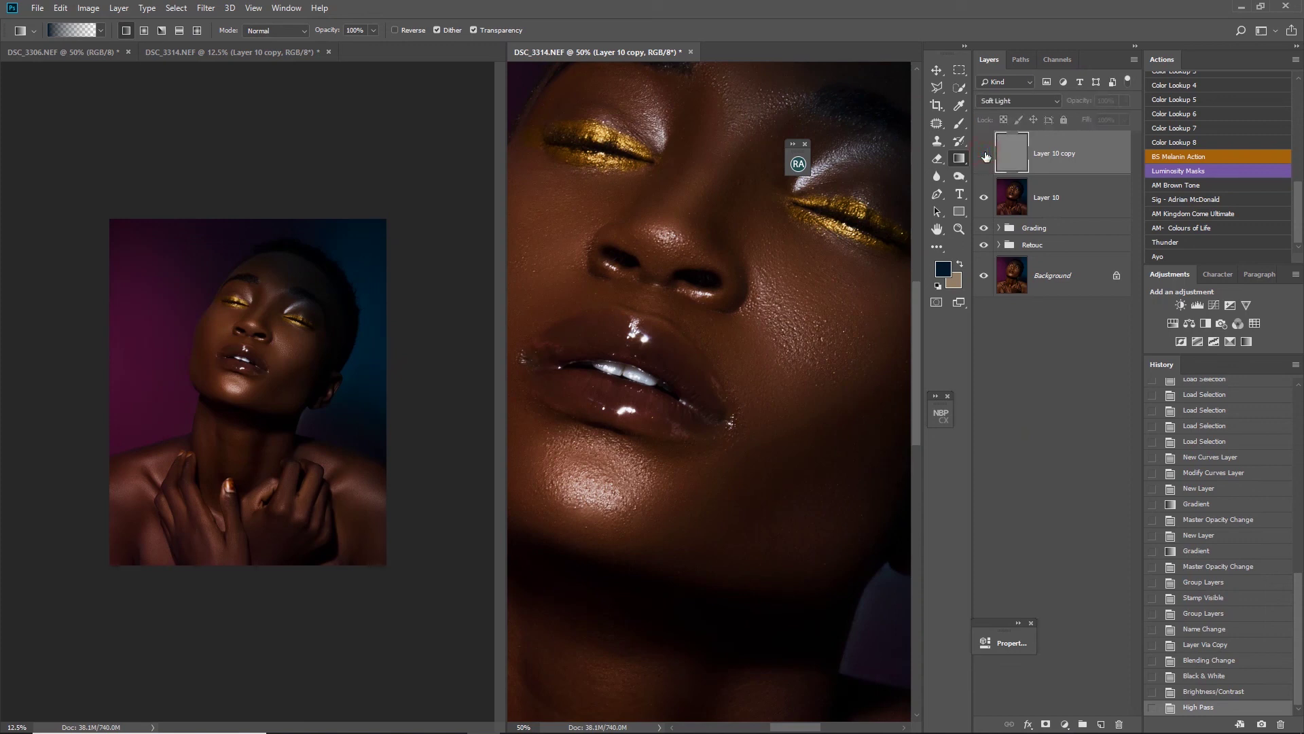
click(985, 155)
click(985, 155)
key(ctrl+minus)
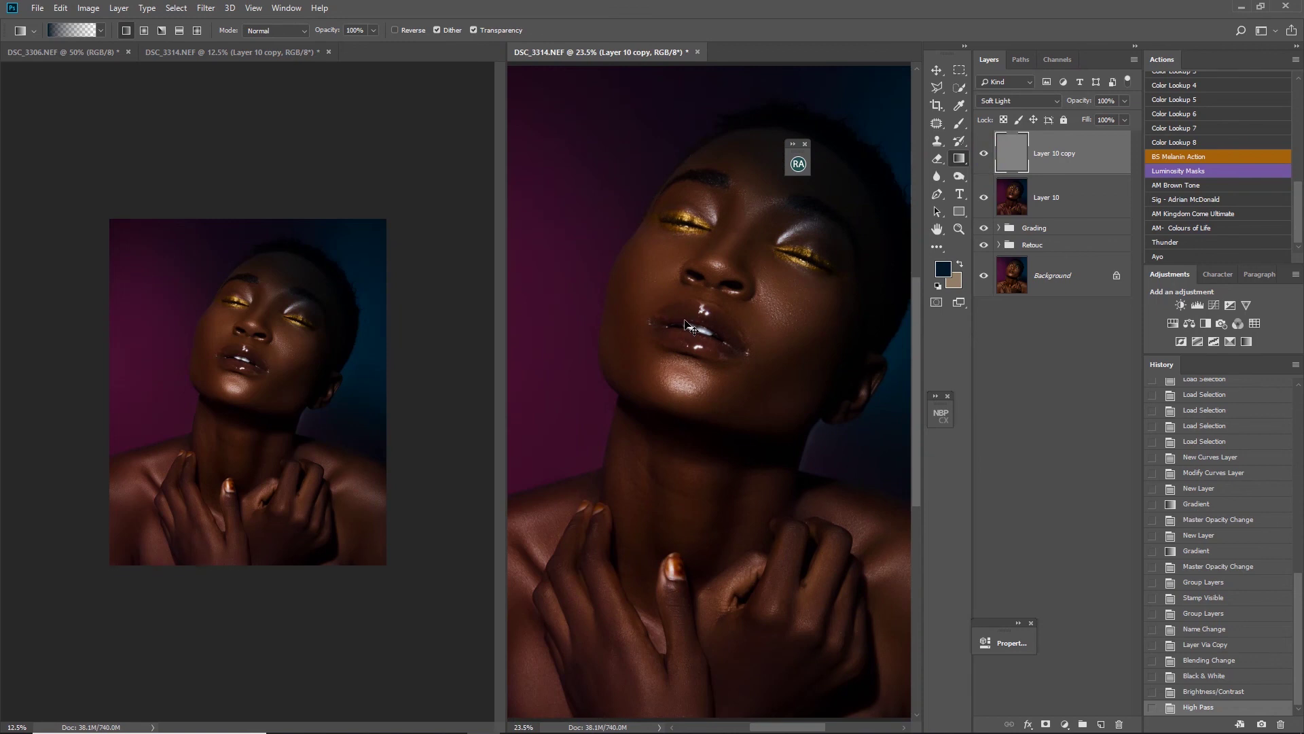
key(ctrl+minus)
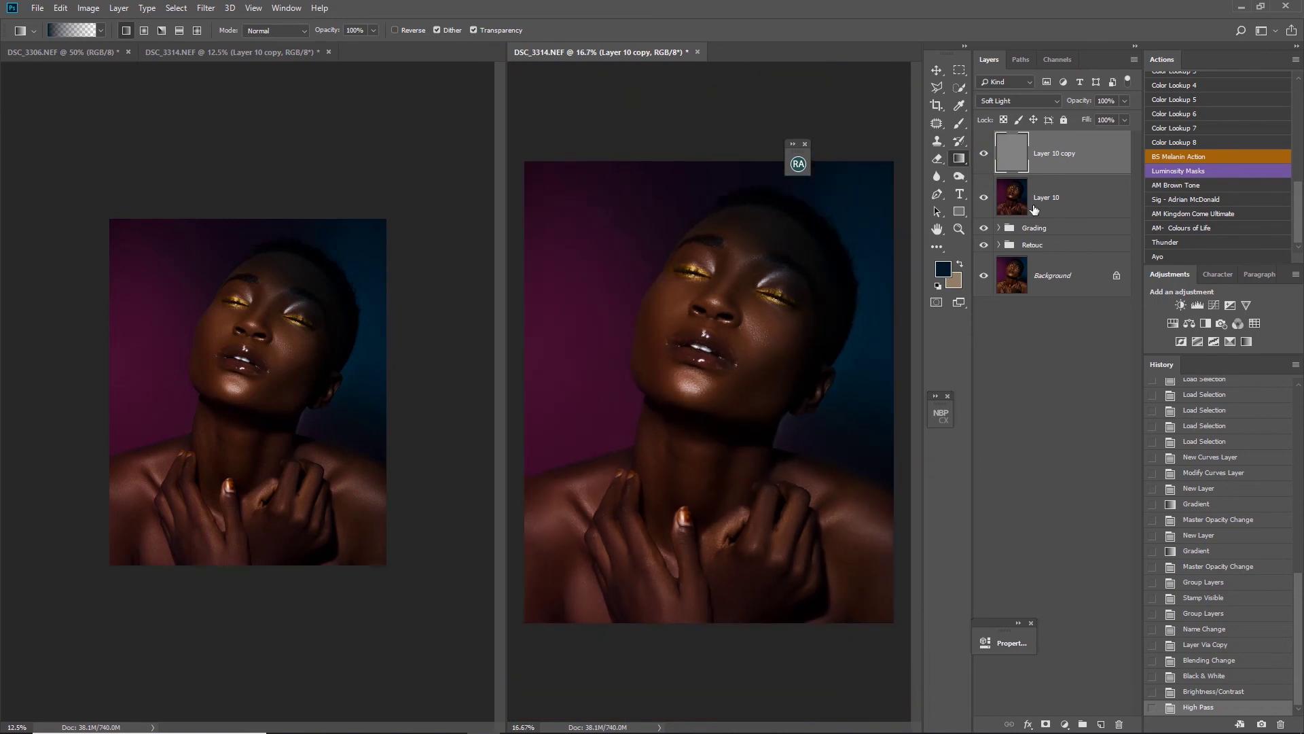
- Place the logo PNG from Pictures as a small watermark at the photo's left edge
click(38, 7)
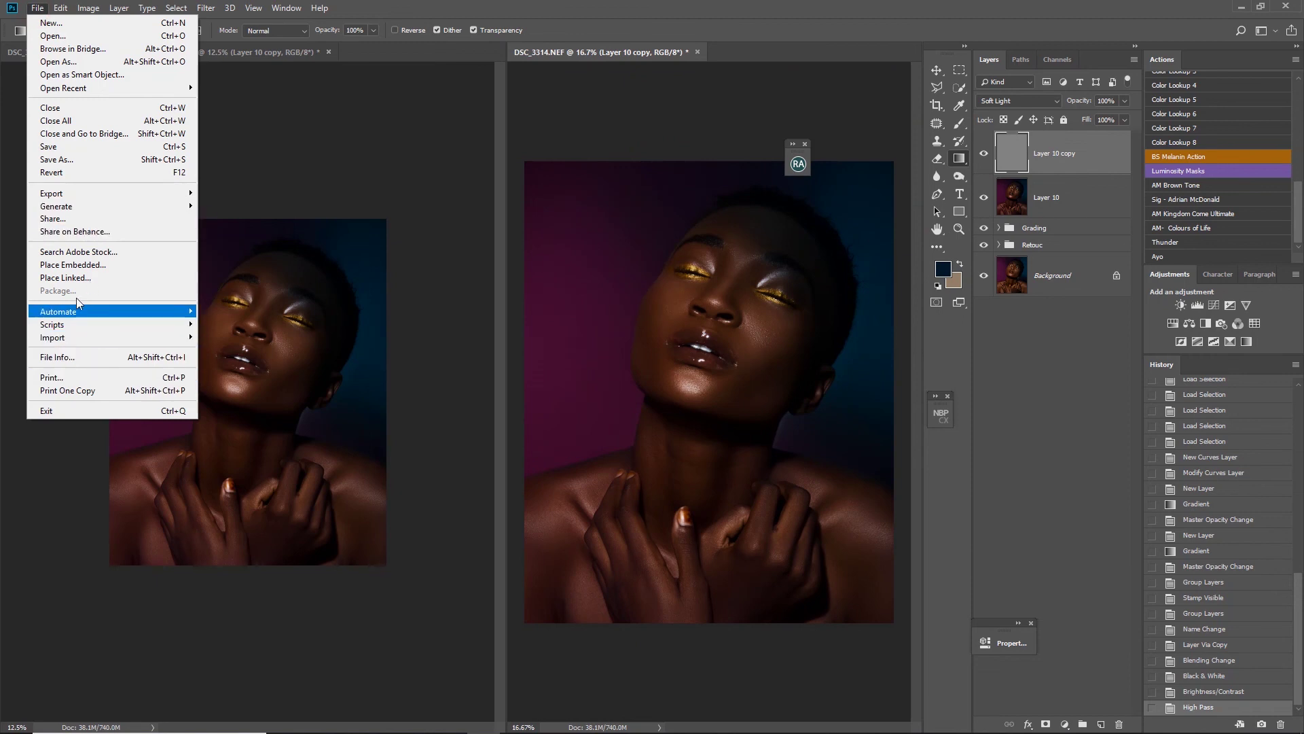
click(79, 266)
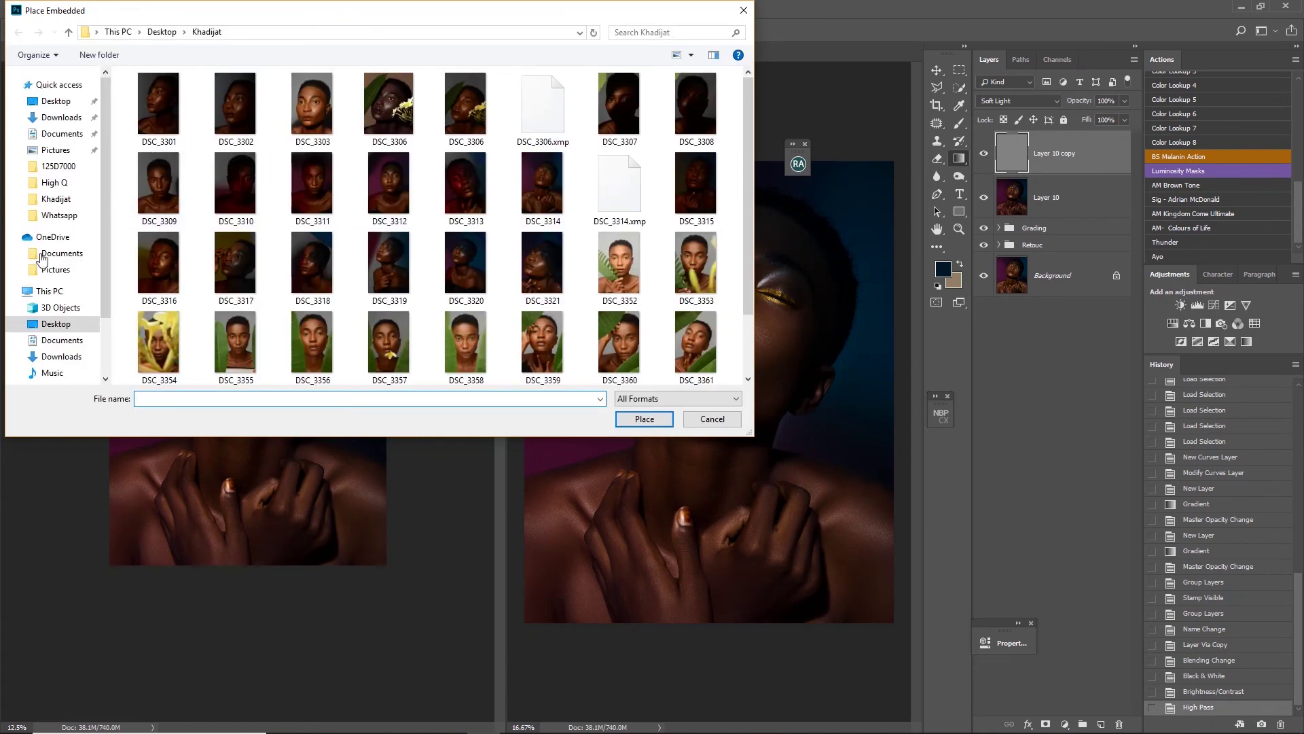
click(57, 151)
double_click(474, 195)
drag(894, 497, 759, 423)
drag(747, 397, 591, 430)
drag(599, 452, 568, 451)
click(474, 30)
- Convert the image to sRGB IEC61966-2.1, flattening it to one Background layer
click(61, 8)
click(117, 487)
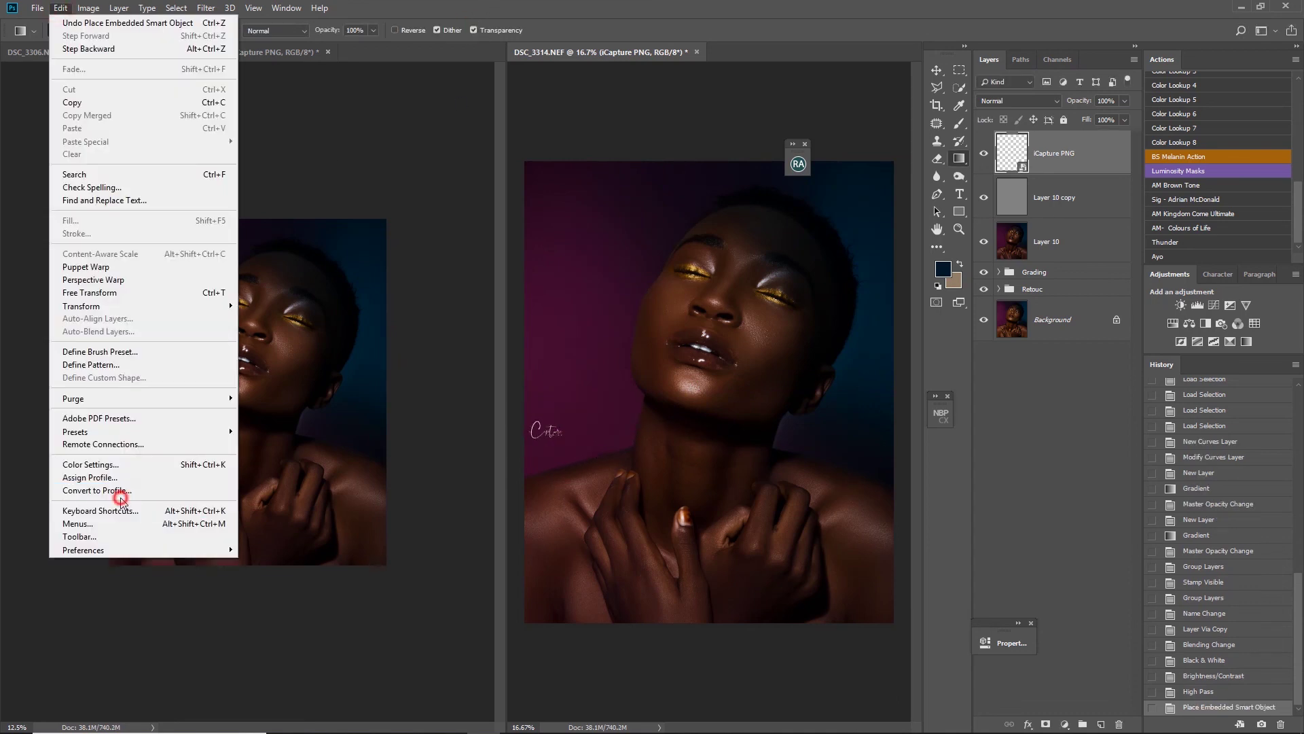
click(795, 196)
key(g)
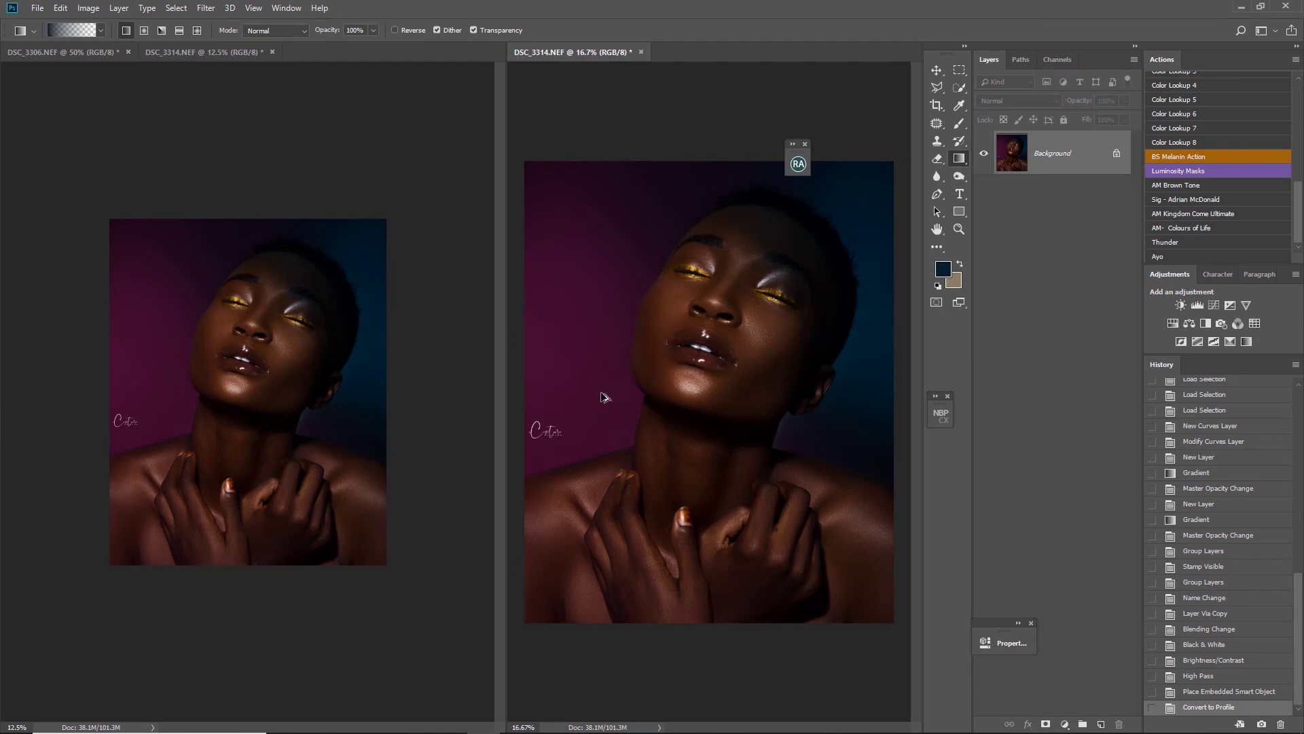
- Resize the portrait to 1080 px wide (1350 px high) at 300 ppi, then view it at 50%
key(ctrl+alt+i)
text(1080)
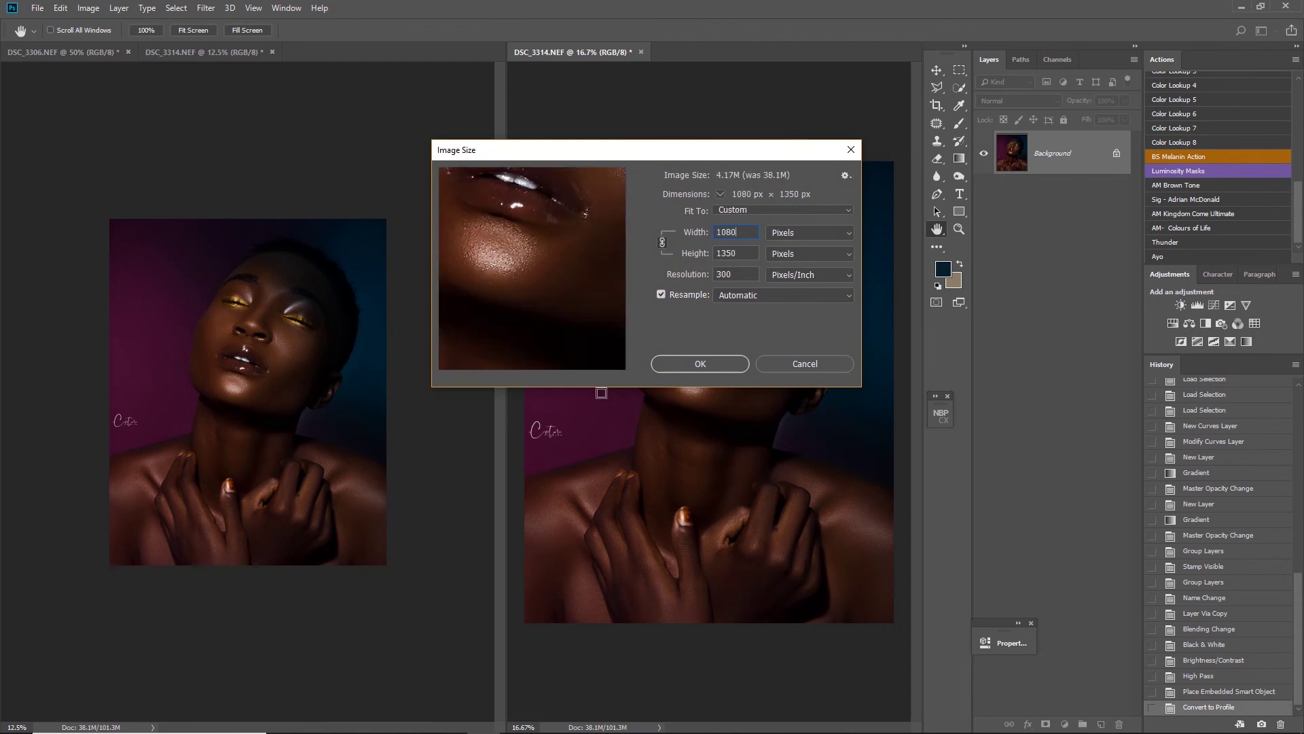
click(721, 369)
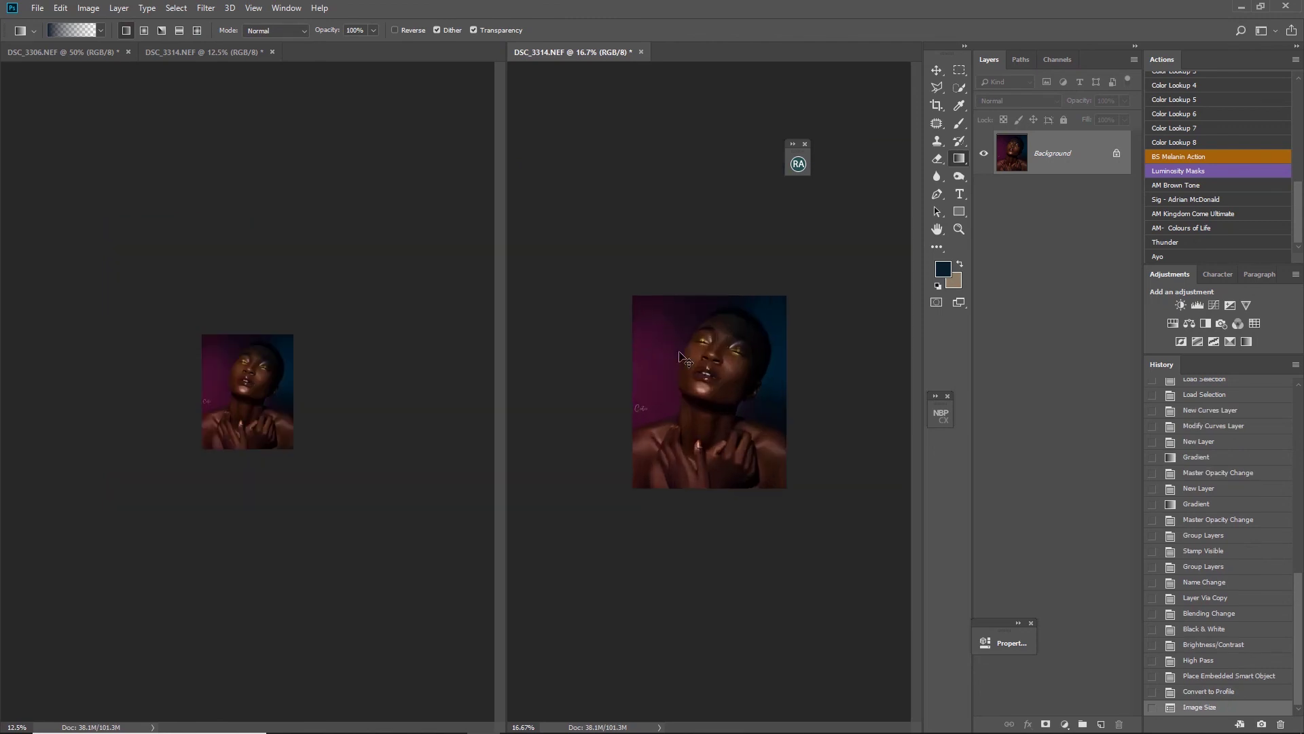
key(ctrl+0)
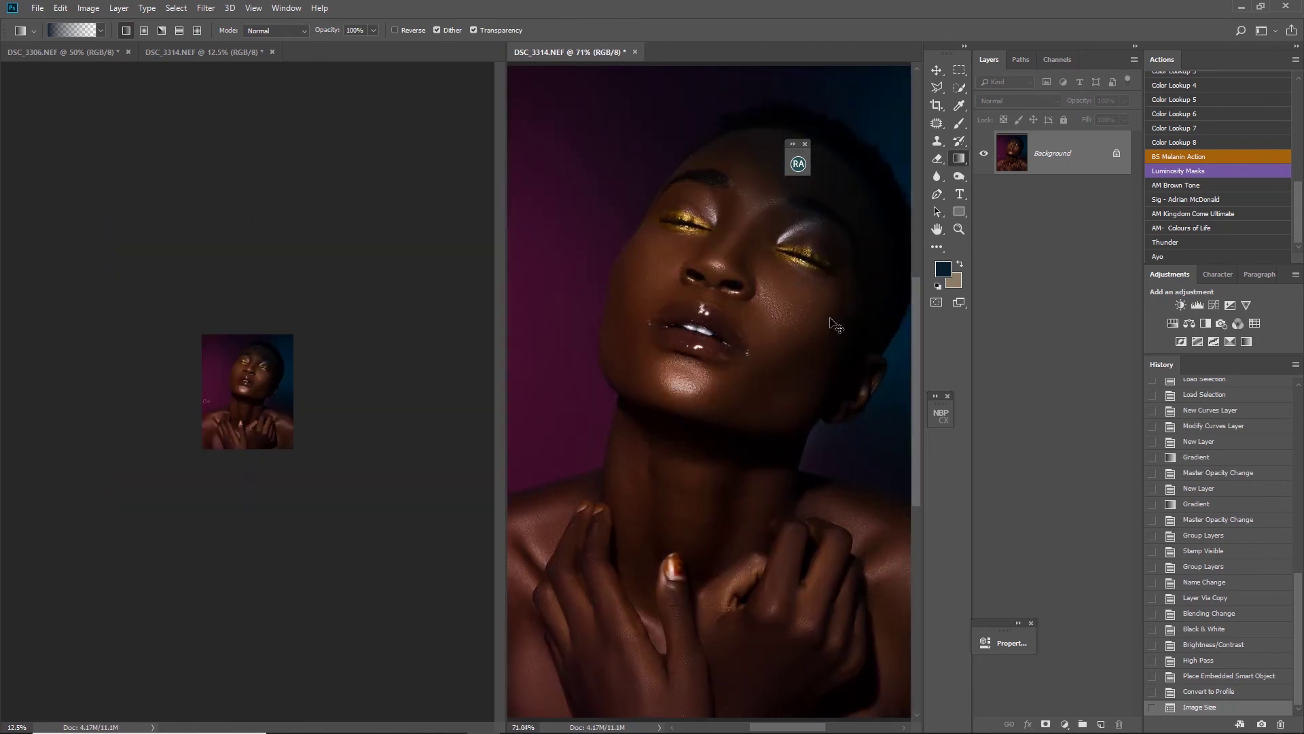
key(ctrl+minus)
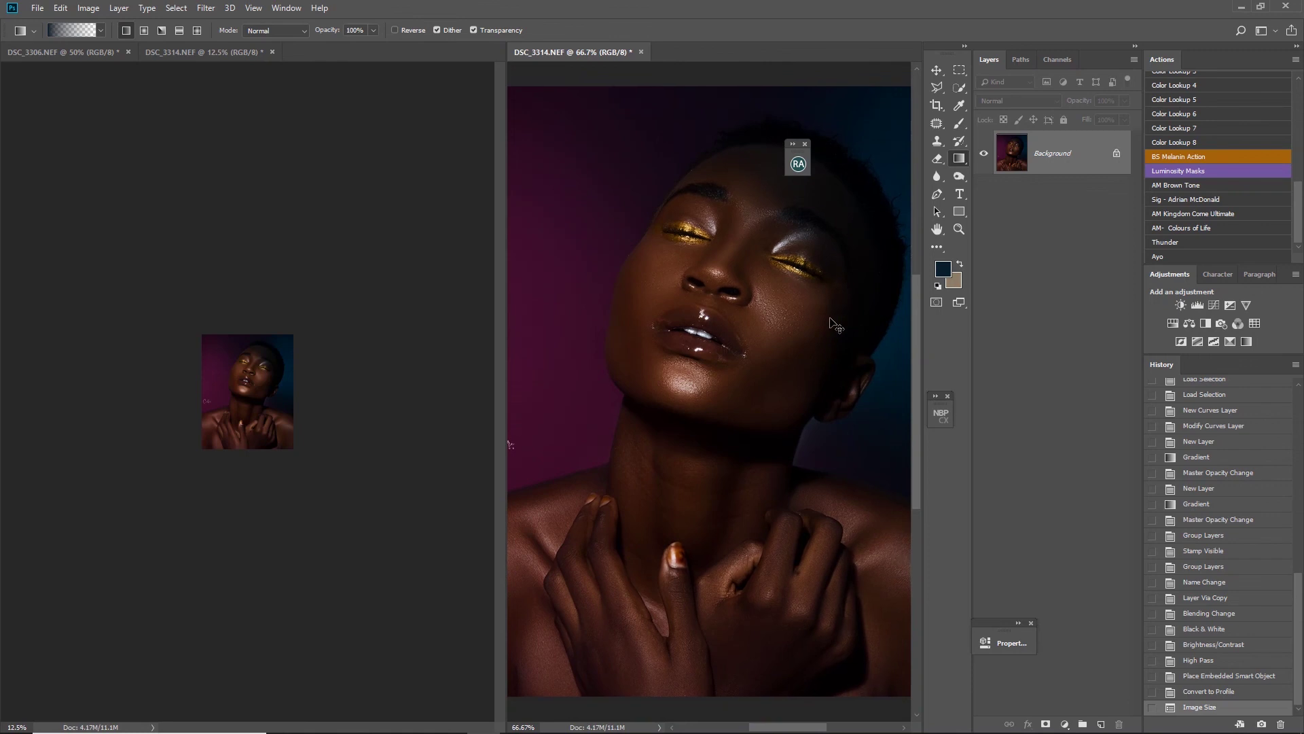
key(ctrl+minus)
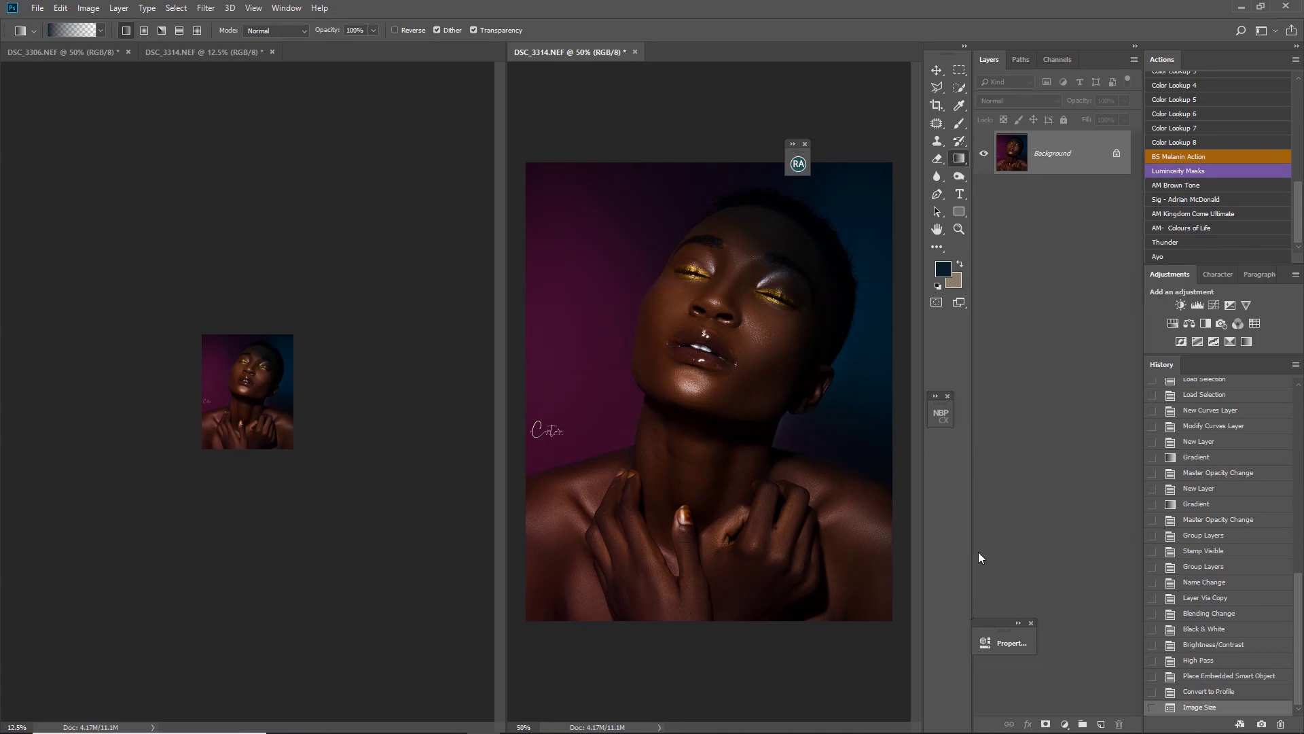
- Run the Beauty Retouch D&B Curves Setup action to create the Dodge & Burn and Visual Aid groups
click(797, 162)
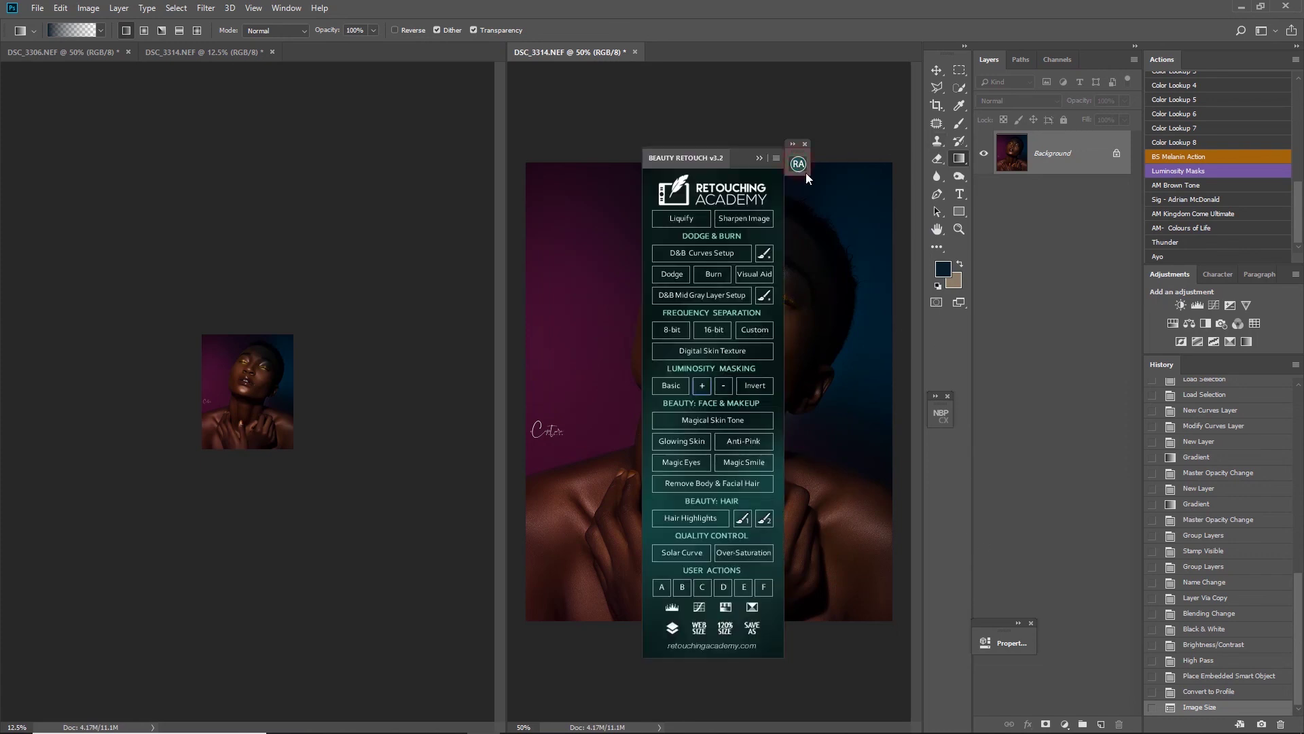
click(690, 257)
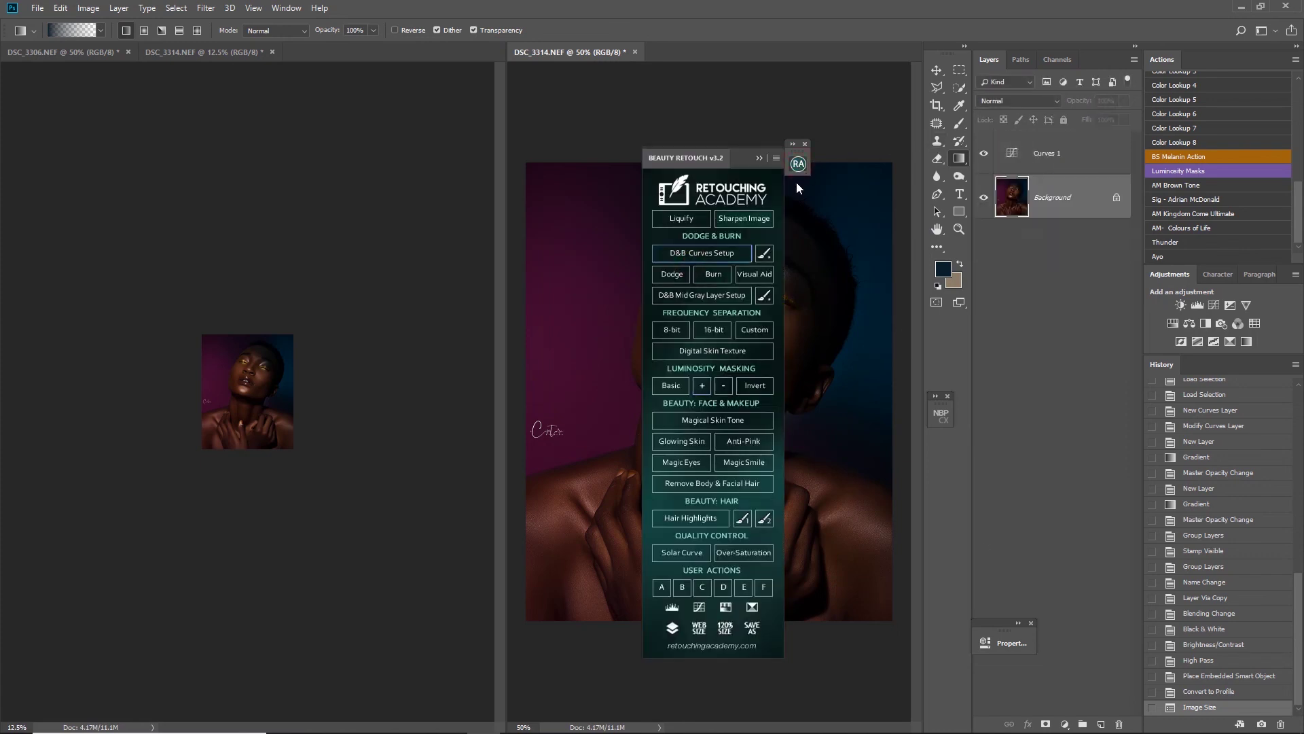
click(793, 143)
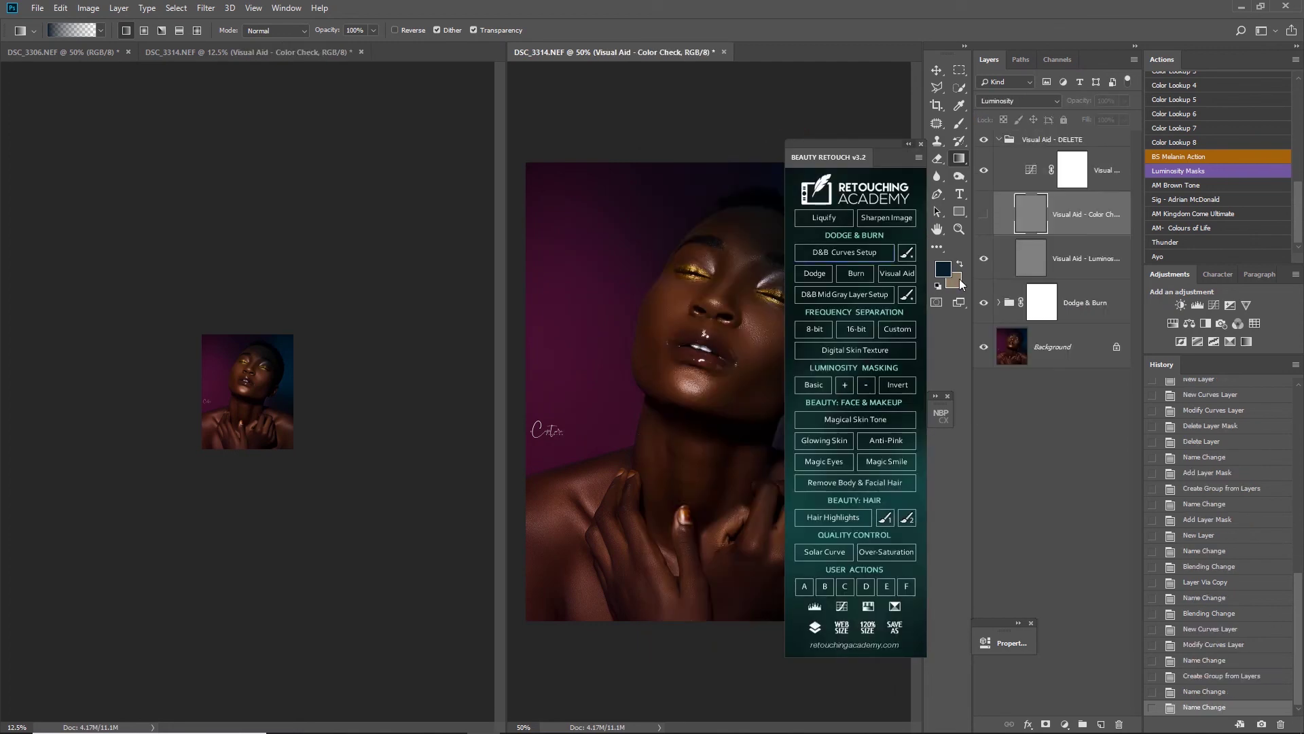
click(911, 144)
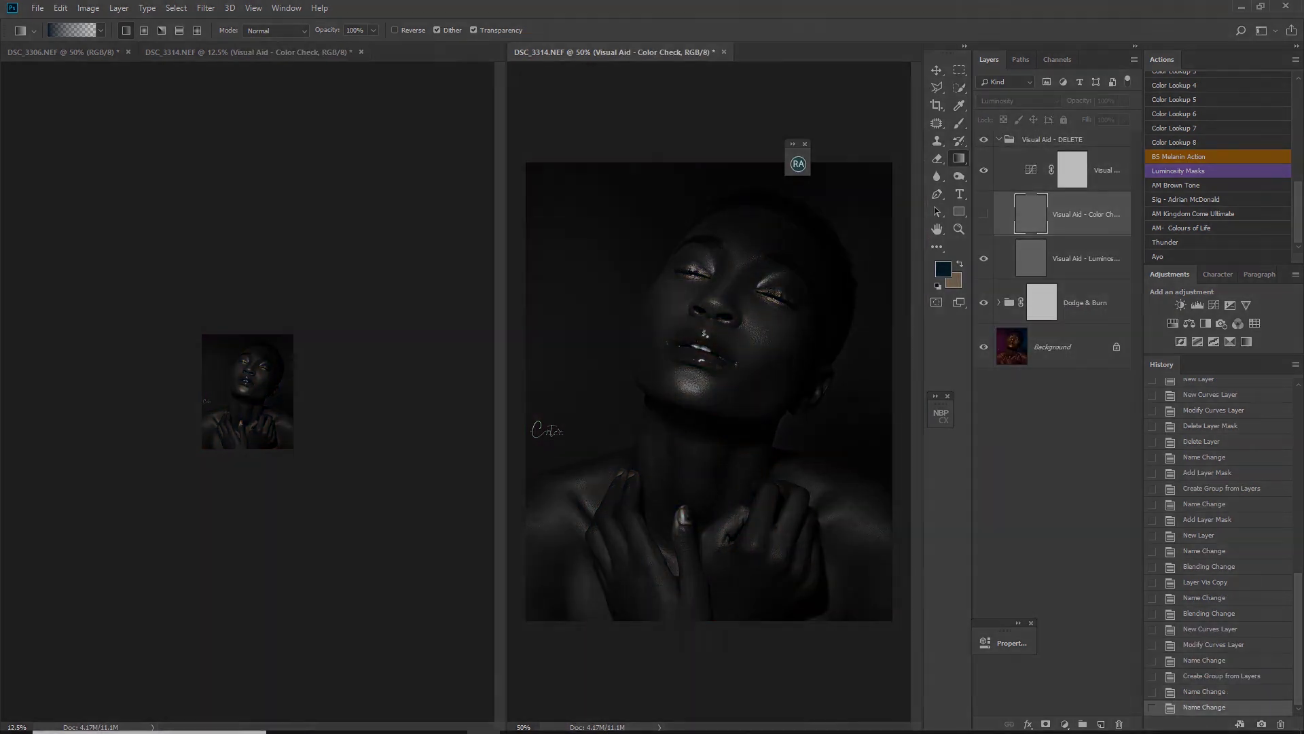